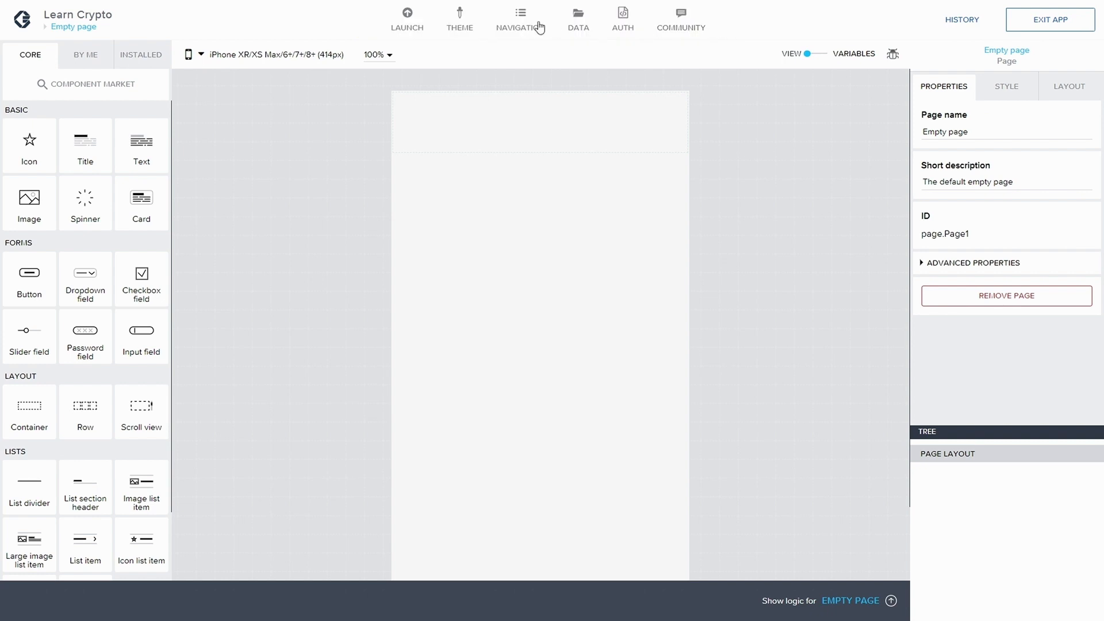
# Step: Disable the built-in navigation header bar and navigation menu, then save the app and close the navigation settings
pyautogui.click(521, 26)
pyautogui.click(282, 133)
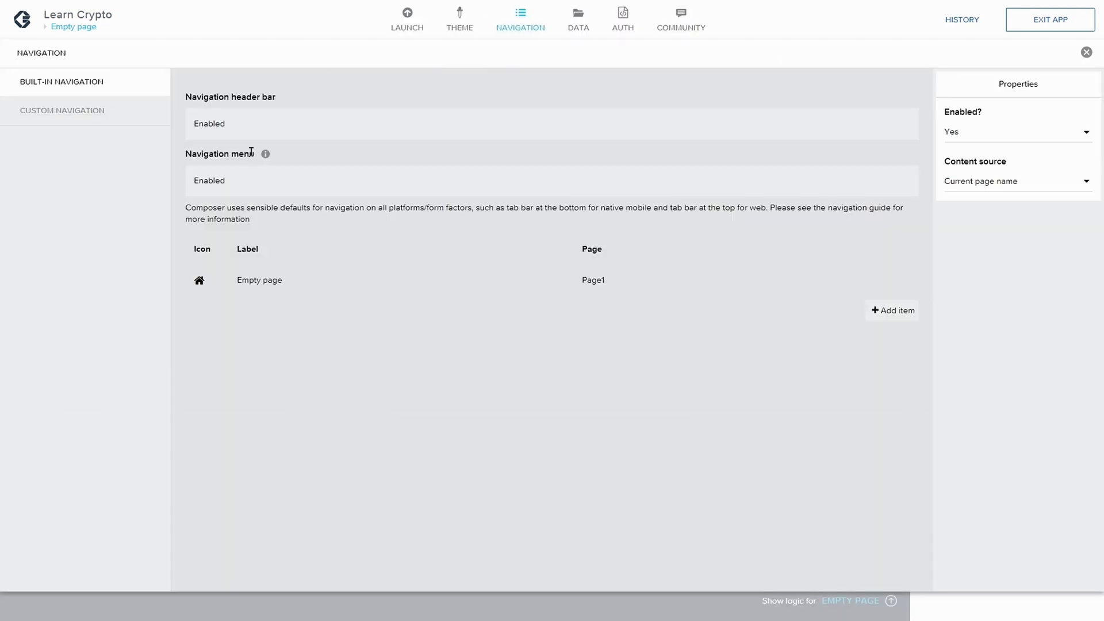
pyautogui.click(977, 132)
pyautogui.click(972, 149)
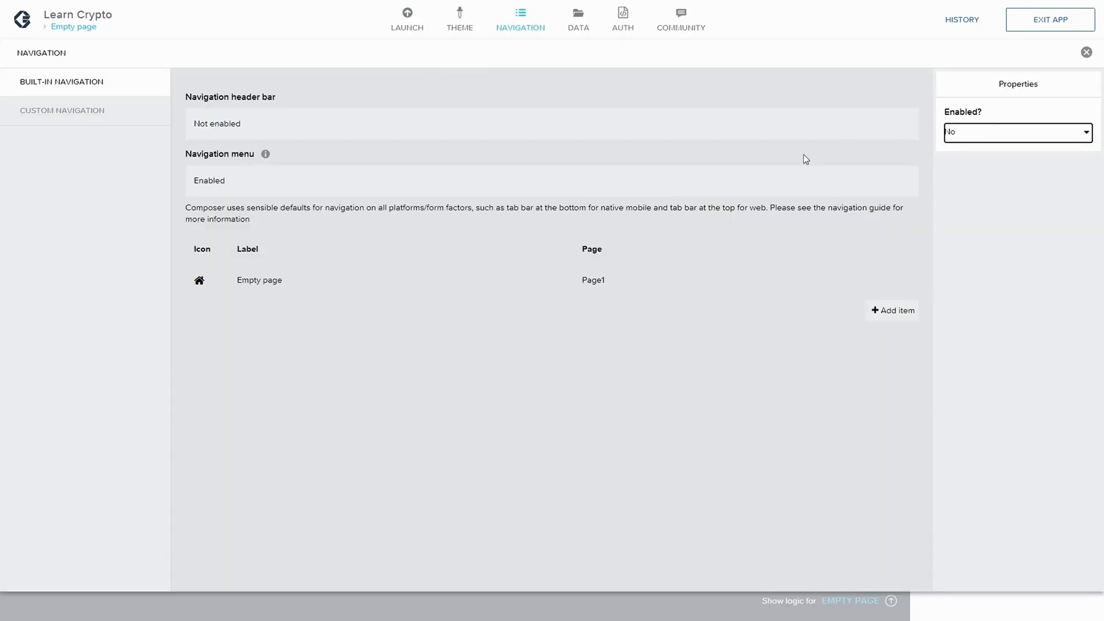
pyautogui.click(458, 185)
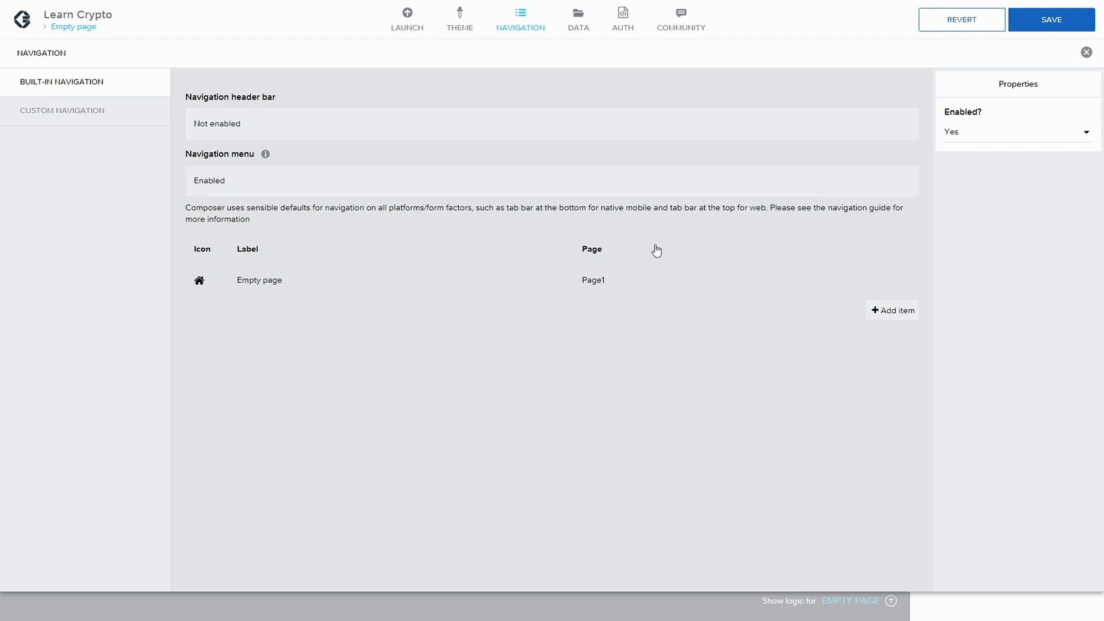
pyautogui.click(983, 143)
pyautogui.click(979, 156)
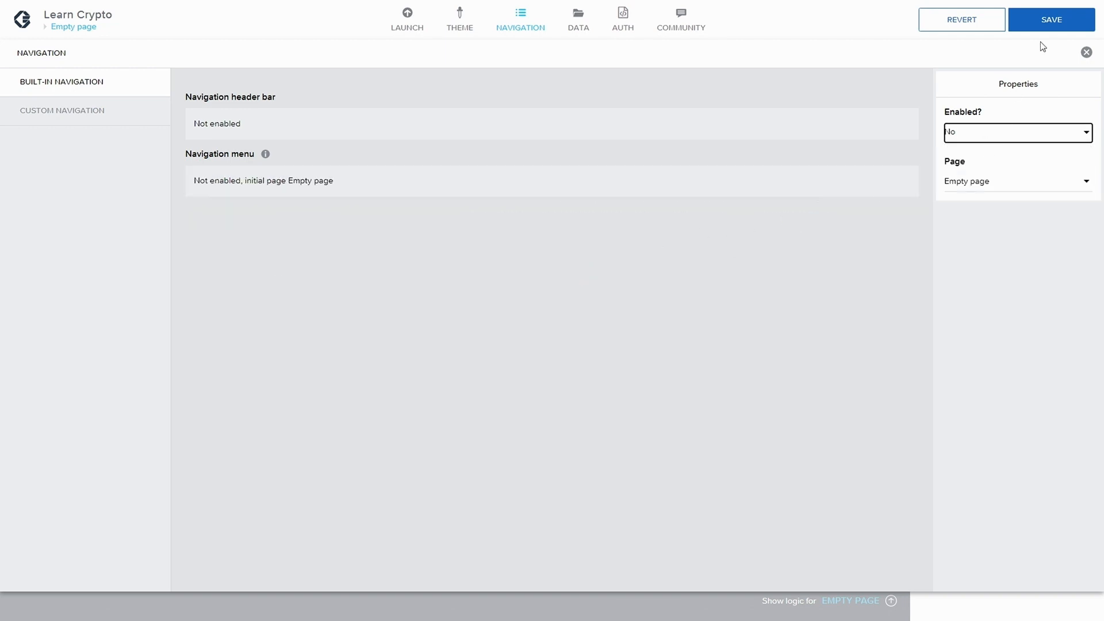
pyautogui.click(1038, 28)
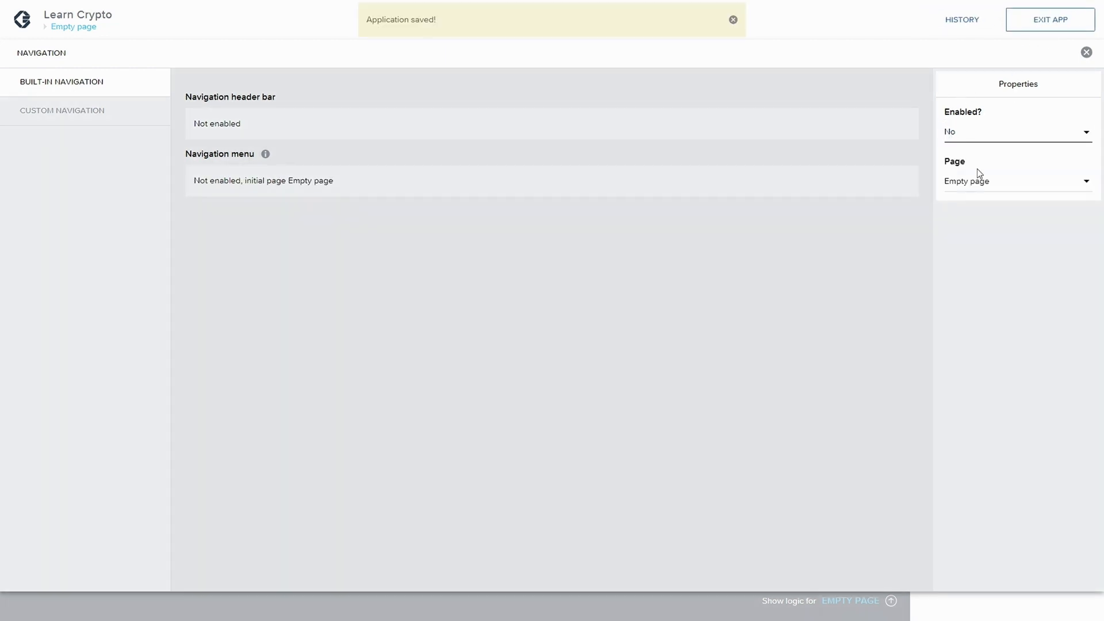
pyautogui.click(1086, 54)
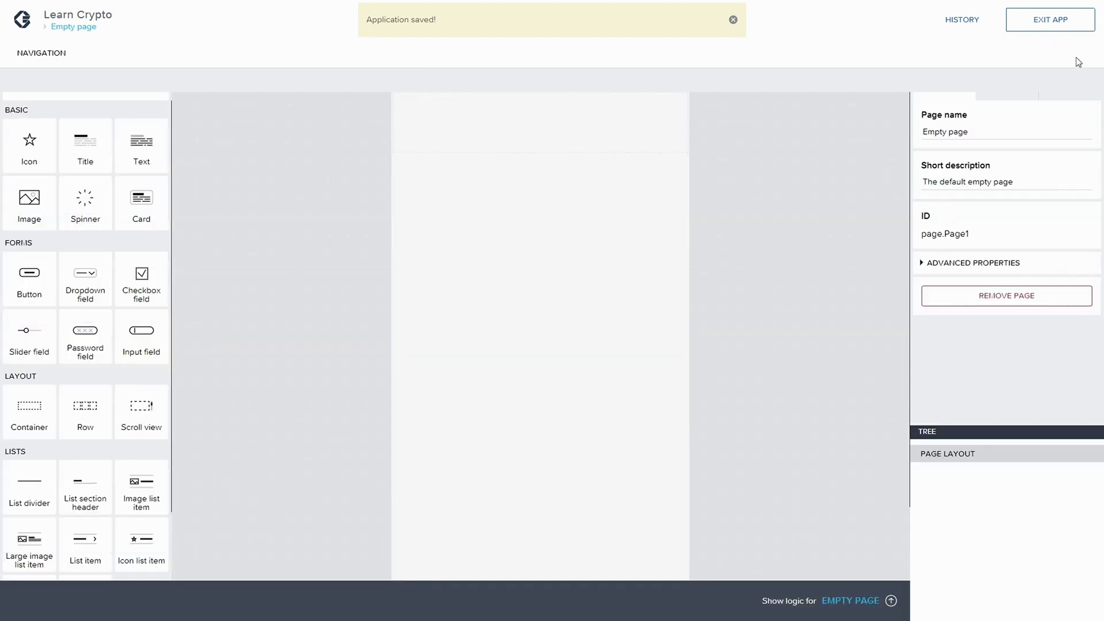
# Step: Rename the empty page as Main Page and save the app
pyautogui.moveTo(978, 130); pyautogui.dragTo(883, 136)
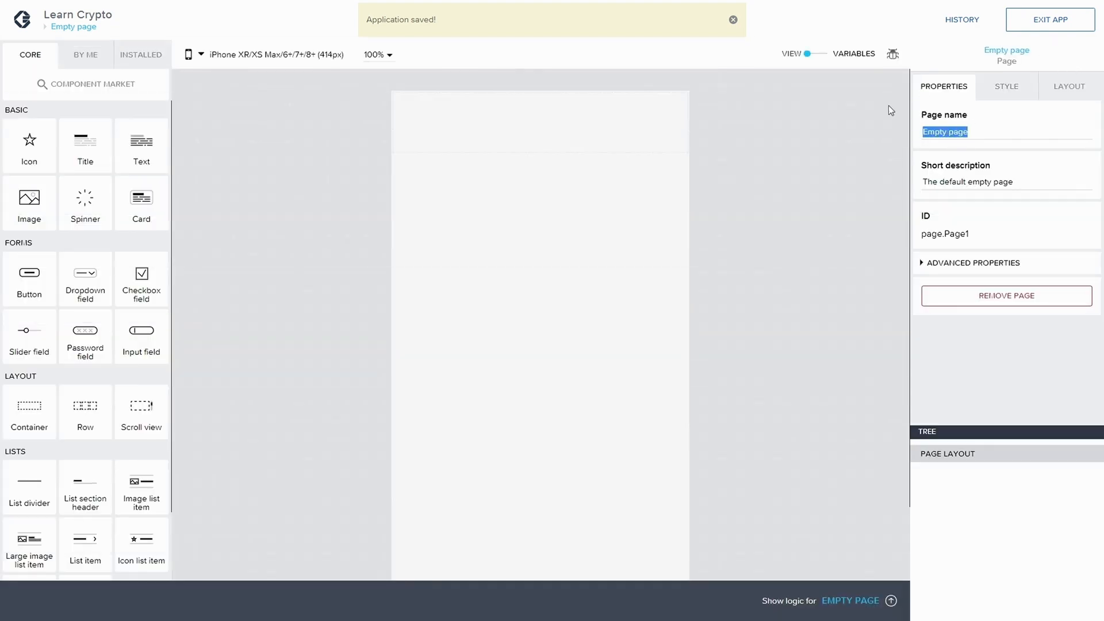
pyautogui.press('BackSpace')
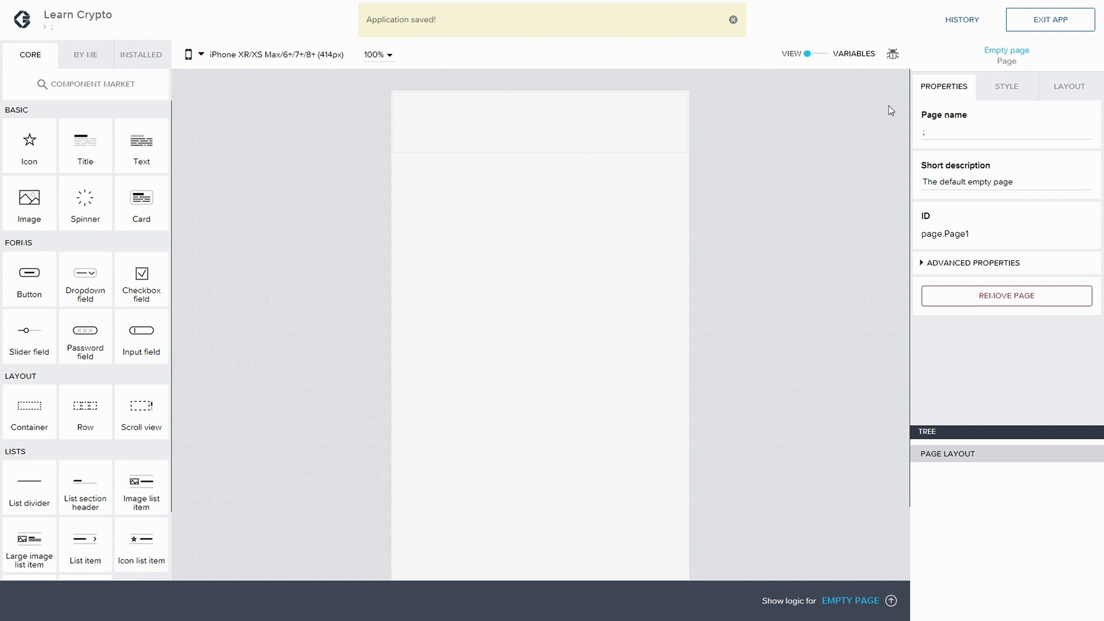
pyautogui.write('Main Page')
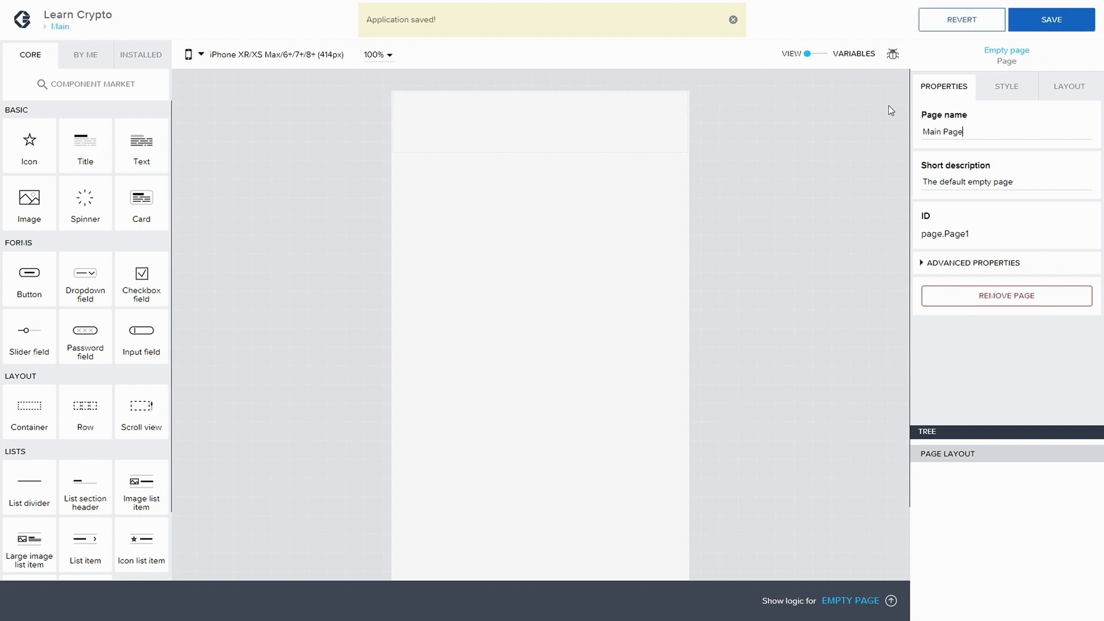
pyautogui.click(1051, 22)
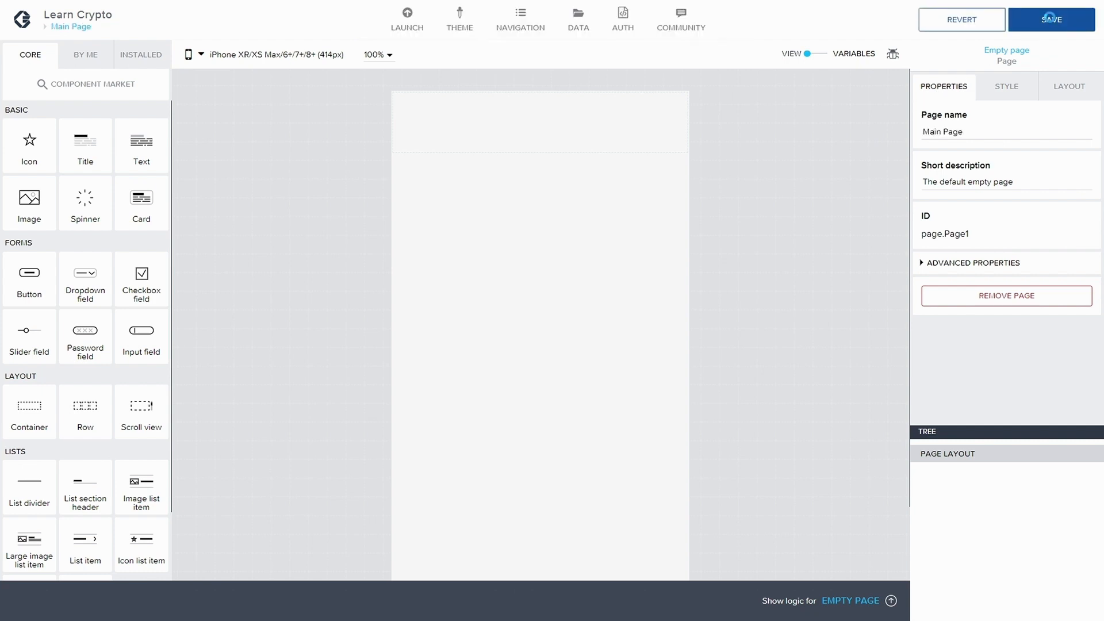
# Step: Set the page's background color to Level 1 background
pyautogui.click(1010, 89)
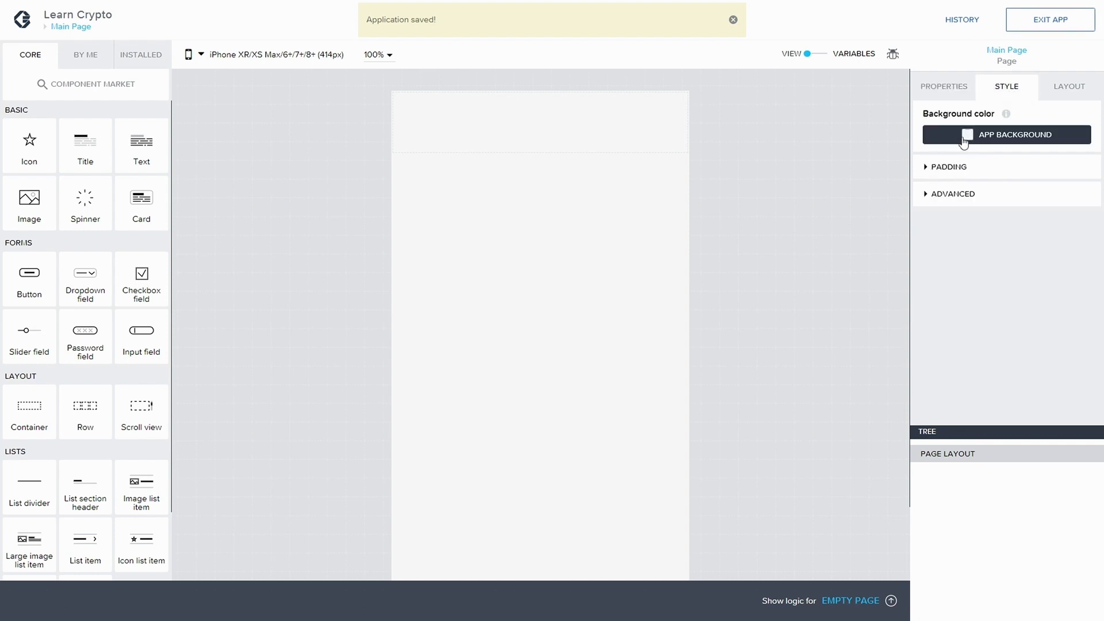
pyautogui.click(1021, 139)
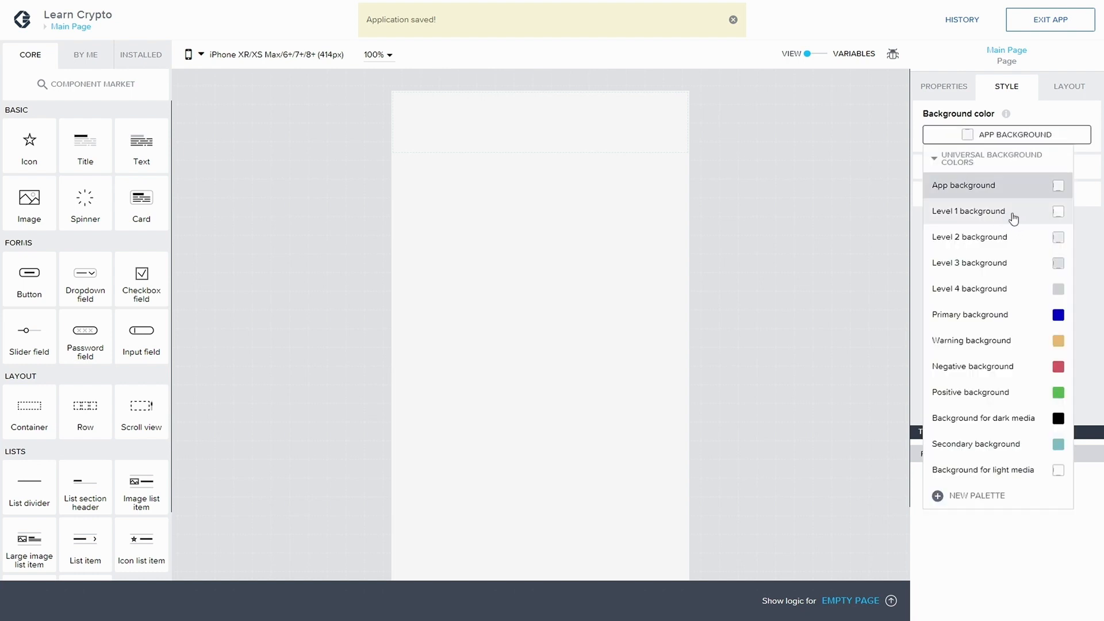
pyautogui.click(1013, 218)
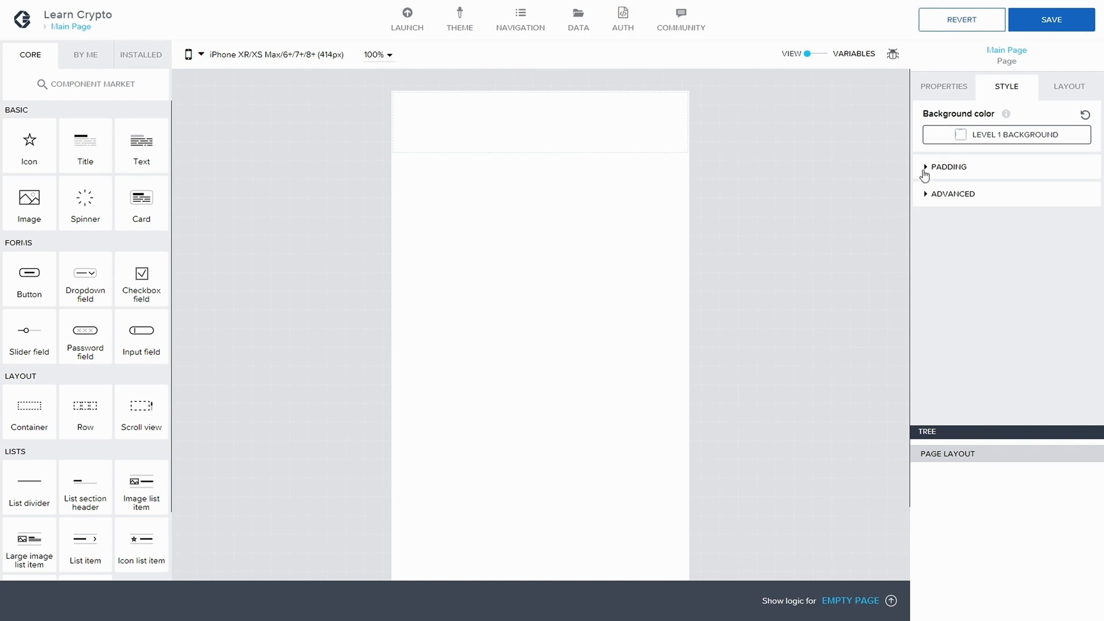
# Step: Set all page padding to 0px, enable Stretch to the viewport height, Disable scrolling and Disable safe area, and save
pyautogui.click(925, 168)
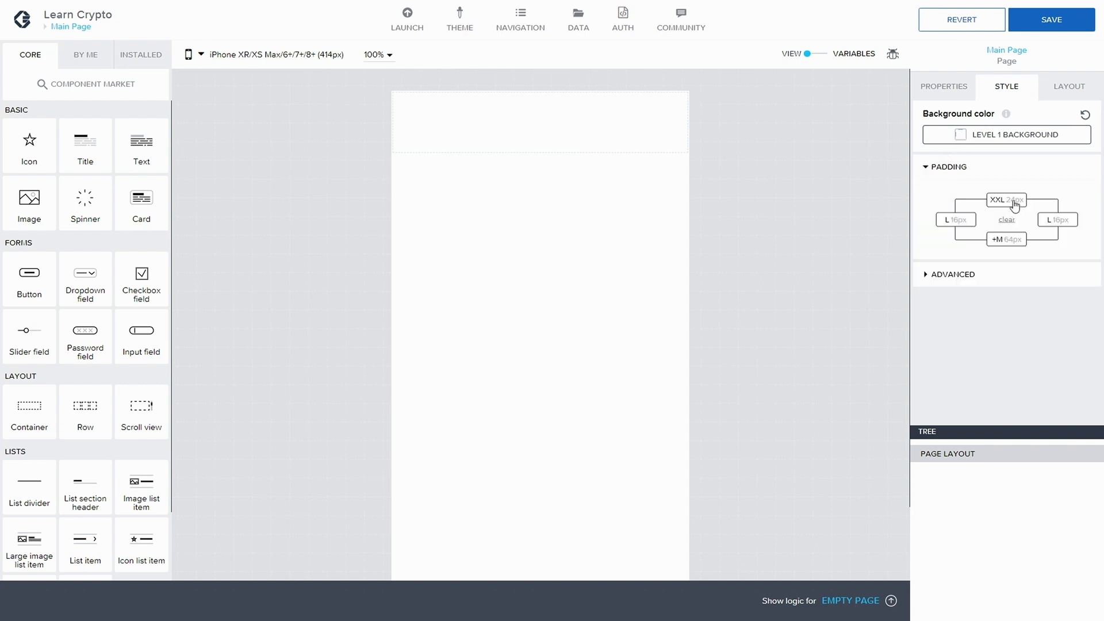
pyautogui.click(926, 277)
pyautogui.click(926, 302)
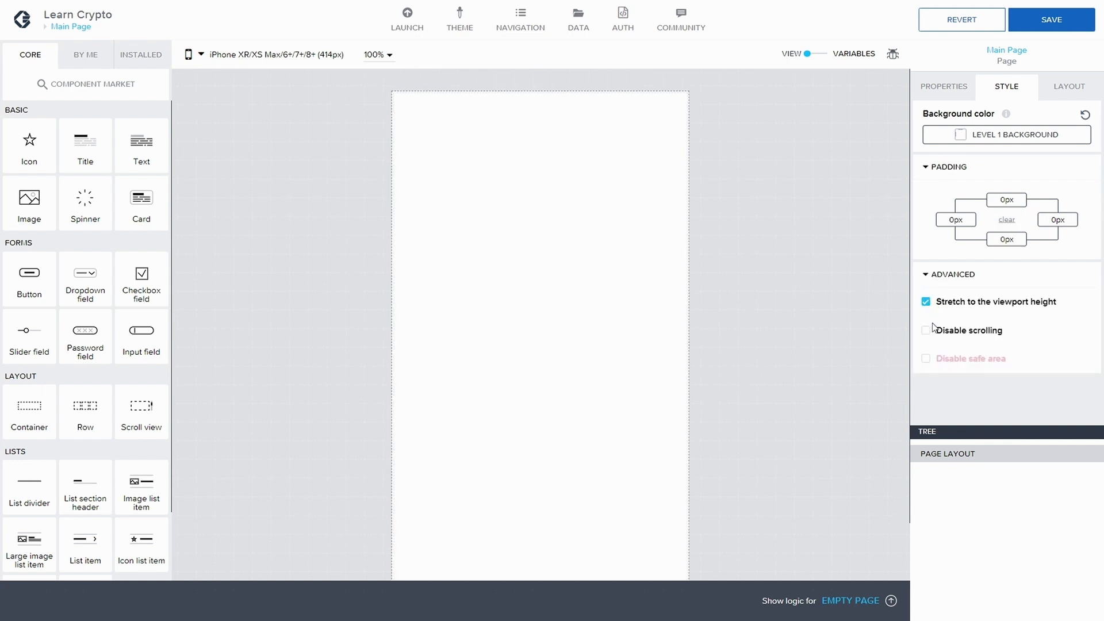
pyautogui.click(926, 331)
pyautogui.click(926, 358)
pyautogui.click(1055, 30)
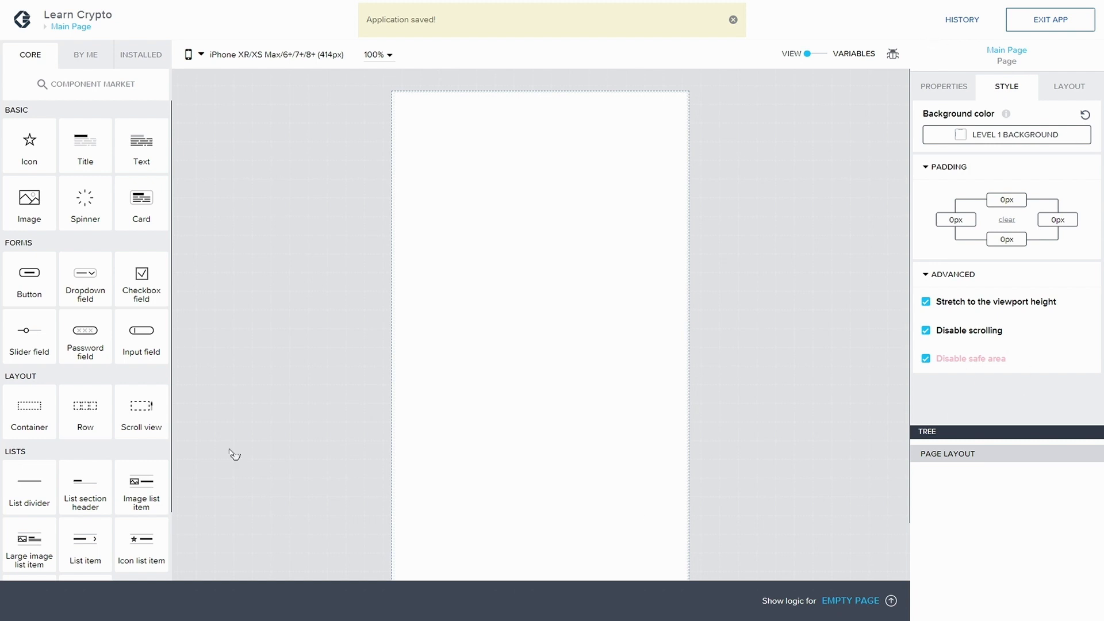
# Step: Add a container to the page layout, set its display name to Container Content, and save the app
pyautogui.moveTo(29, 410); pyautogui.dragTo(956, 473)
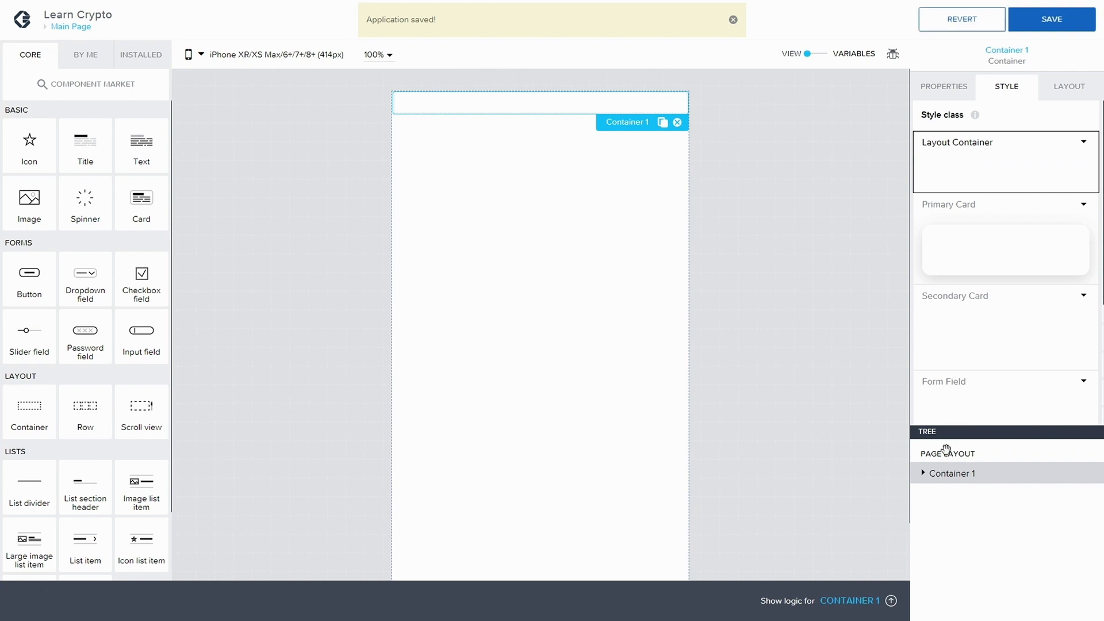
pyautogui.click(944, 88)
pyautogui.click(932, 221)
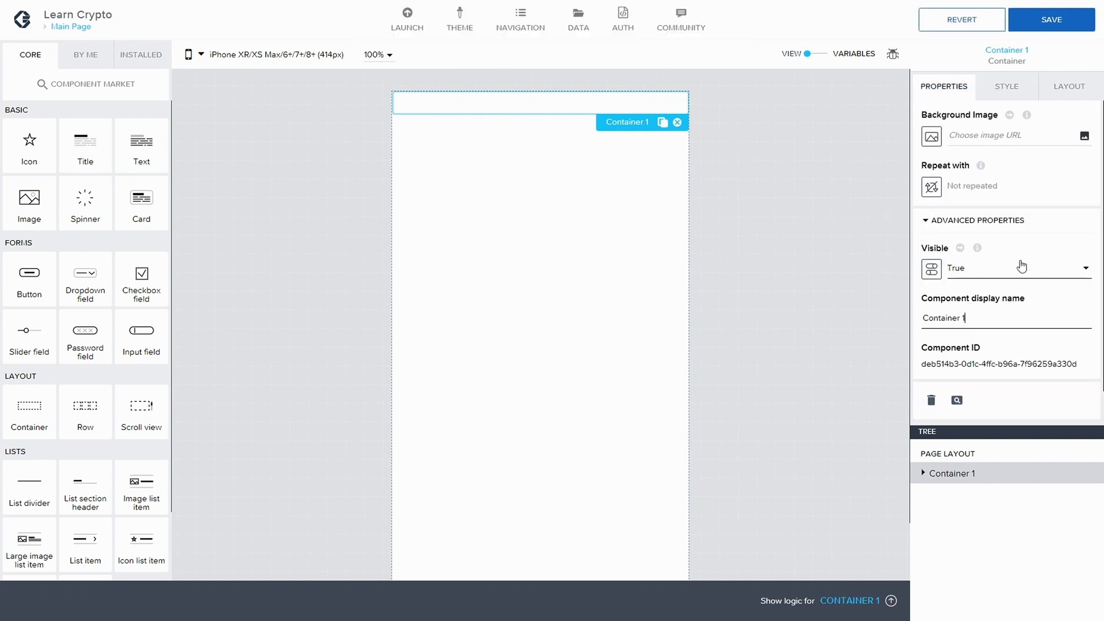
pyautogui.press('BackSpace')
pyautogui.press('BackSpace')
pyautogui.write('Content')
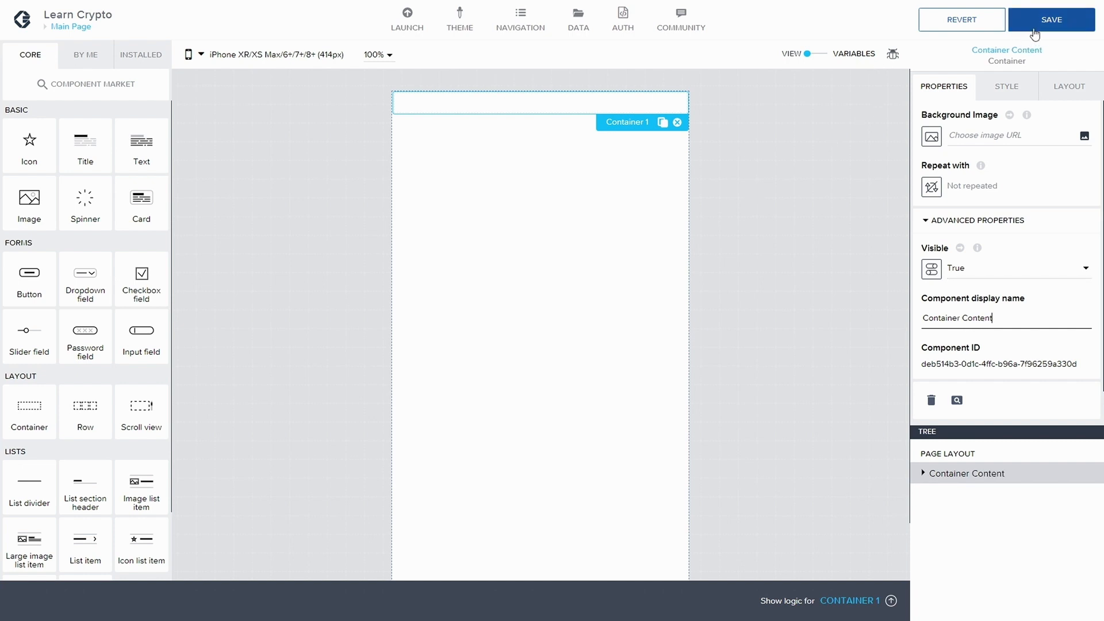
pyautogui.click(1051, 21)
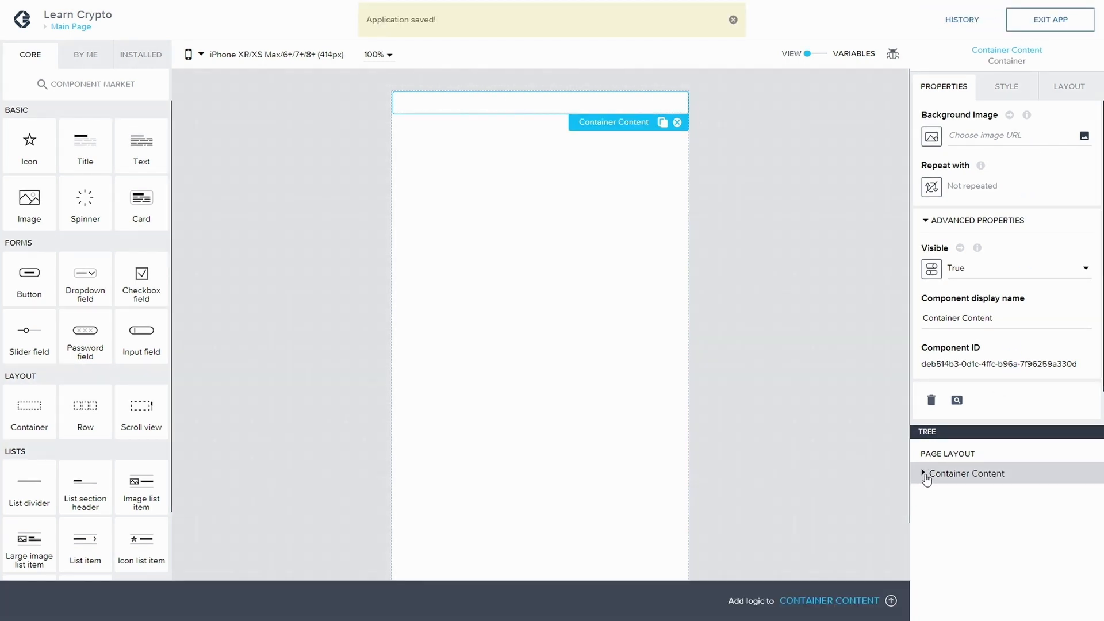
# Step: Copy Container Content, paste three duplicates and nest them all inside the original container in the page tree
pyautogui.hotkey('ctrl', 'c')
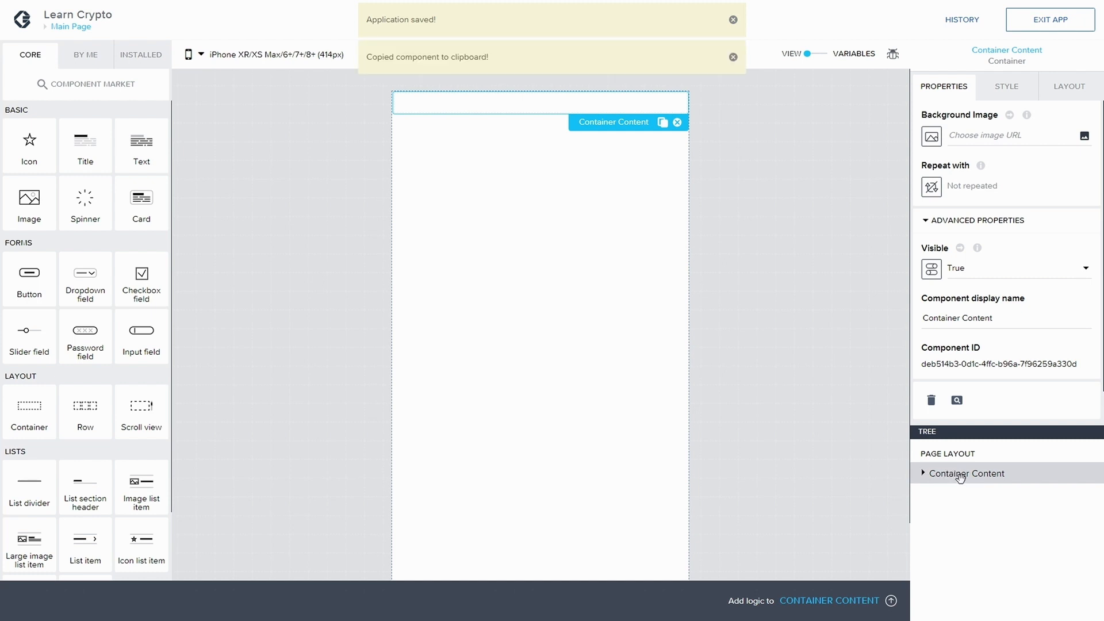
pyautogui.hotkey('ctrl', 'c')
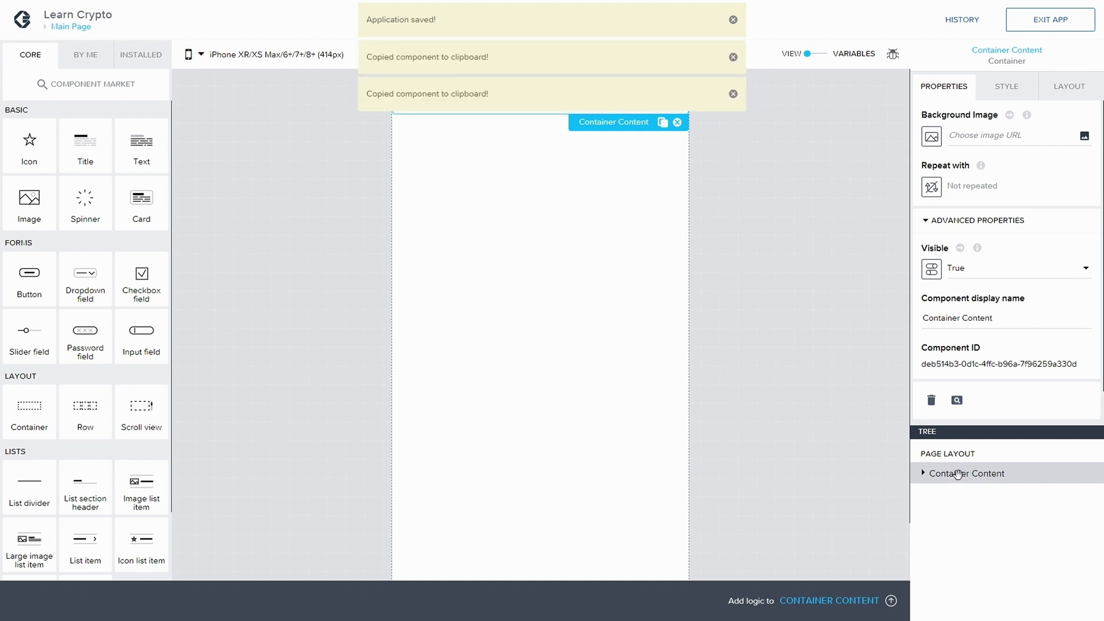
pyautogui.click(734, 93)
pyautogui.click(733, 57)
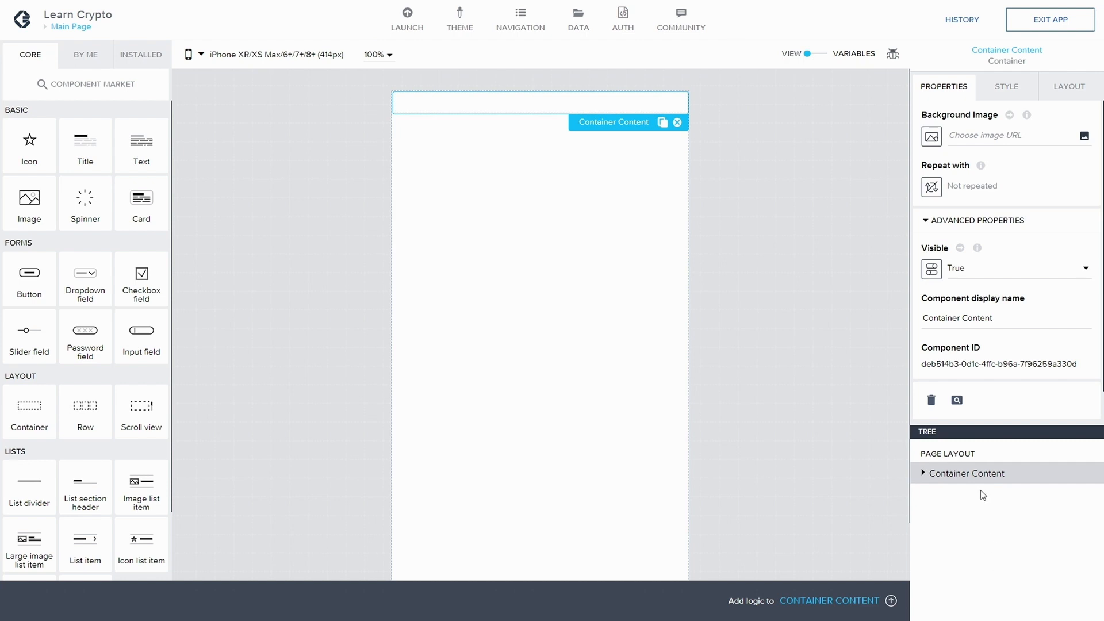
pyautogui.hotkey('ctrl', 'v')
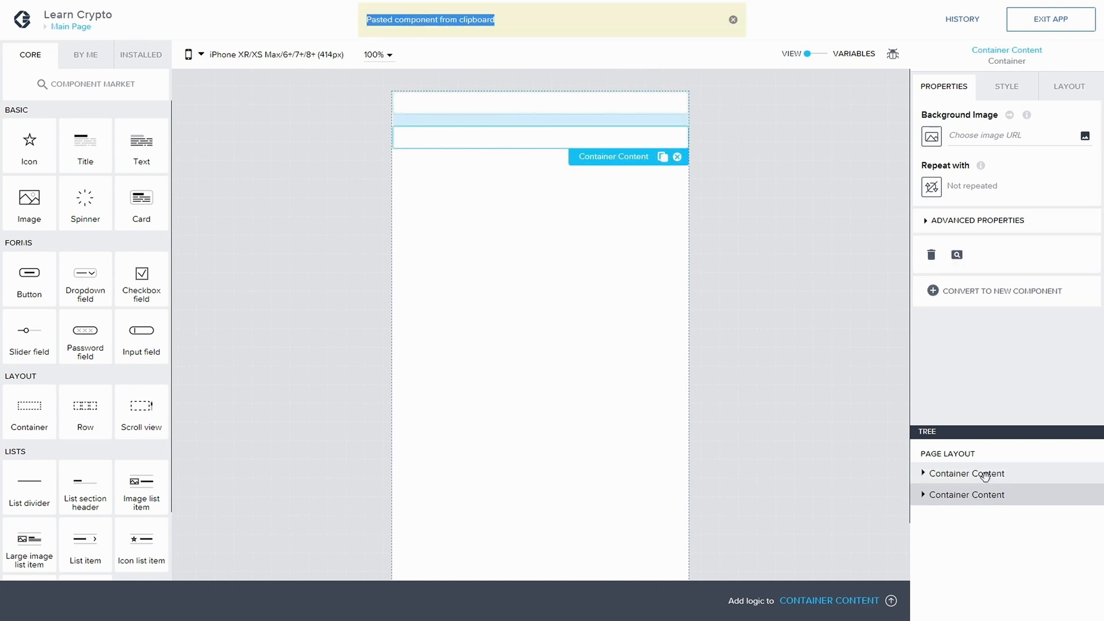
pyautogui.hotkey('ctrl', 'v')
pyautogui.moveTo(995, 486)
pyautogui.mouseDown()
pyautogui.moveTo(1018, 504)
pyautogui.moveTo(1012, 487)
pyautogui.mouseUp()
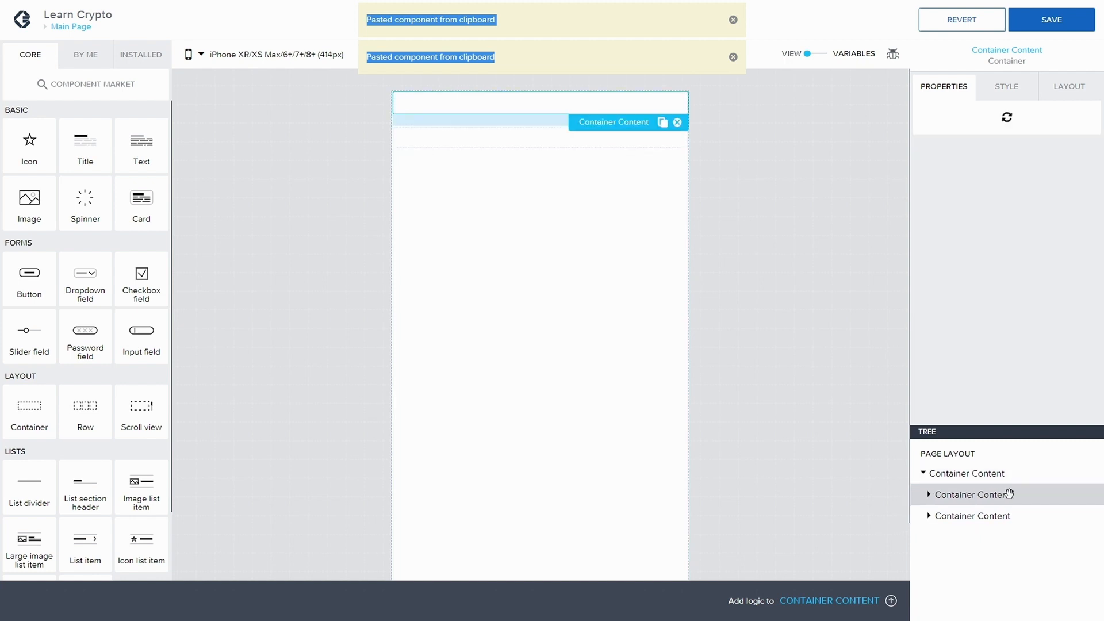
pyautogui.hotkey('ctrl', 'v')
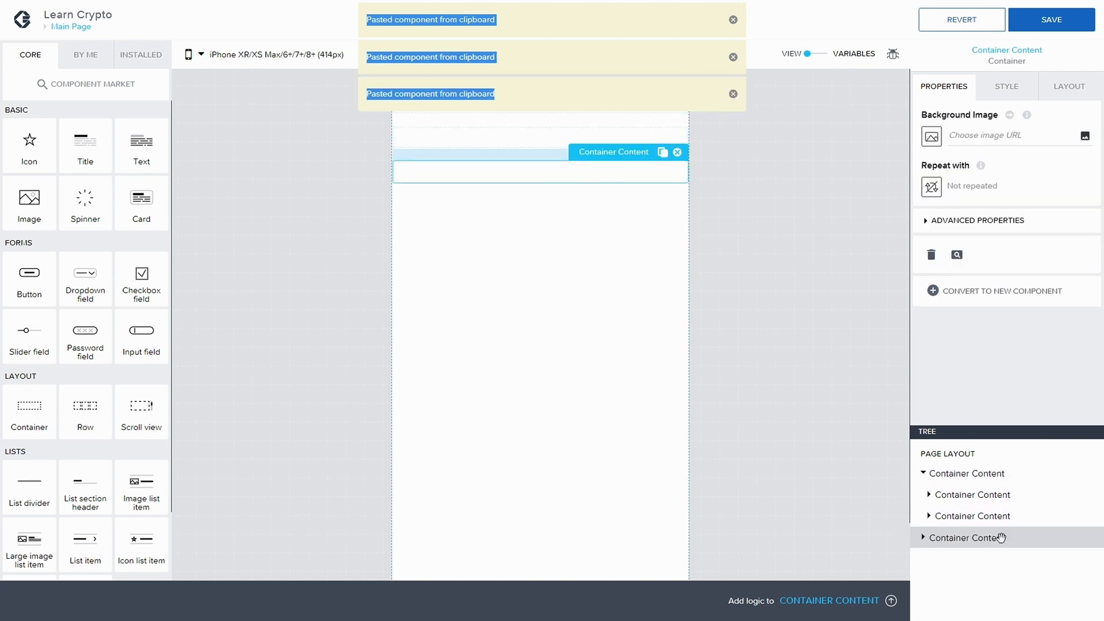
pyautogui.moveTo(1022, 536); pyautogui.dragTo(975, 495)
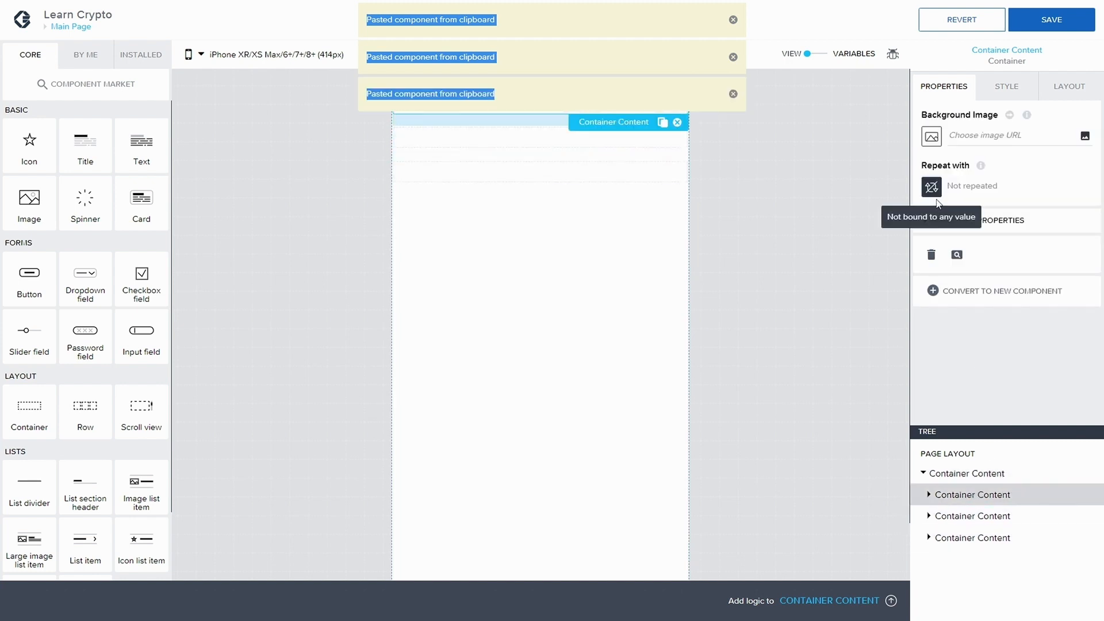
# Step: Set the display name of the first nested container to Container Top
pyautogui.click(927, 221)
pyautogui.click(993, 316)
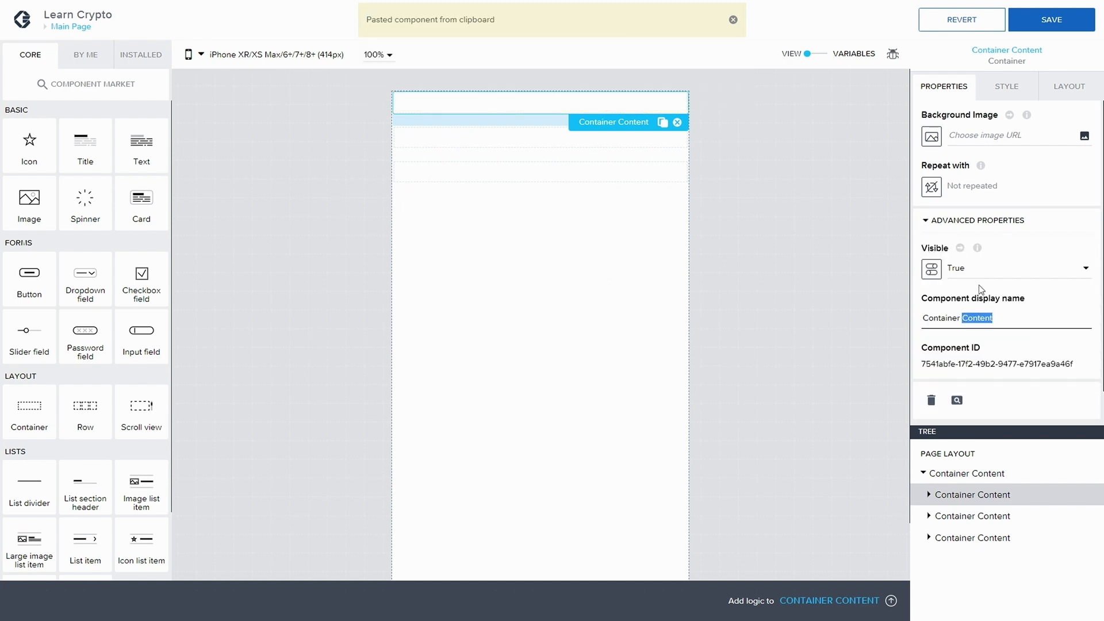
pyautogui.write('T')
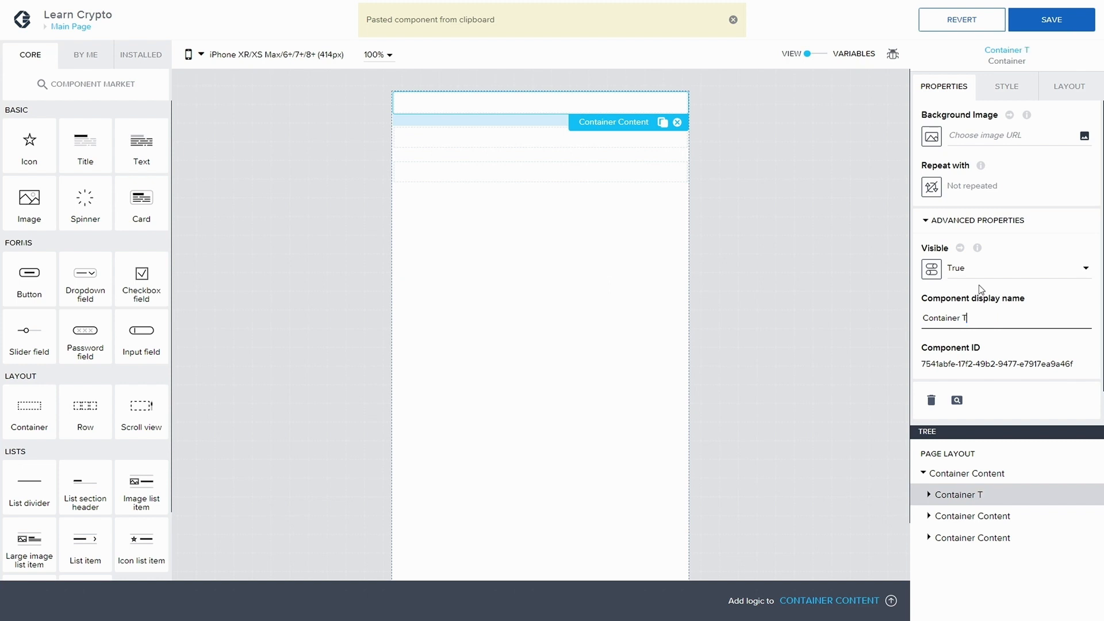
pyautogui.write('op')
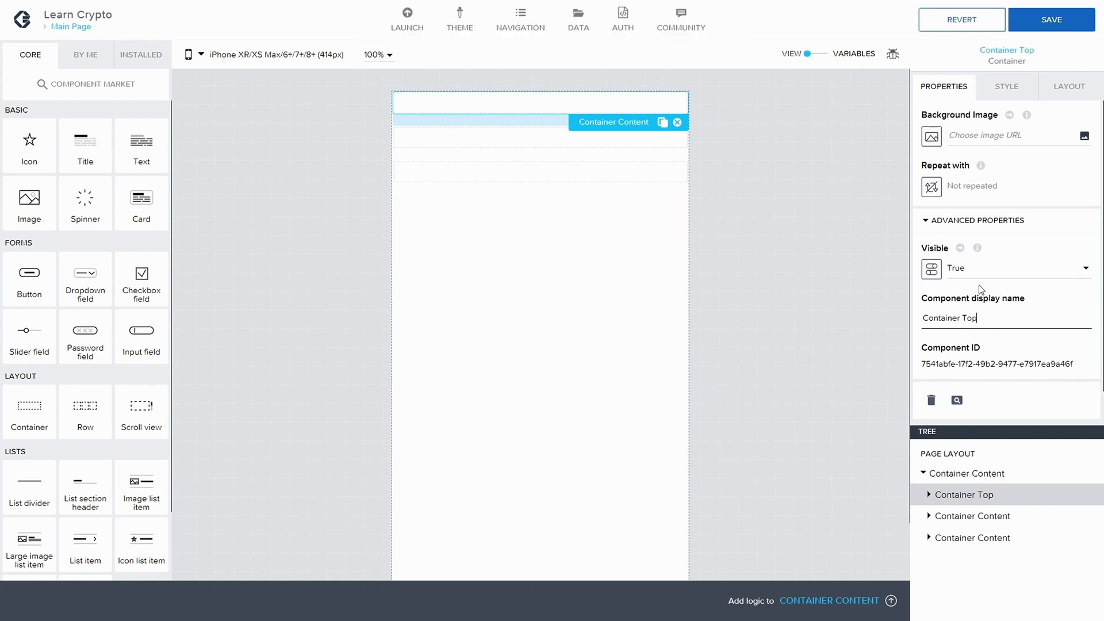
# Step: Set the display name of the second nested container to Container Middle
pyautogui.click(1001, 514)
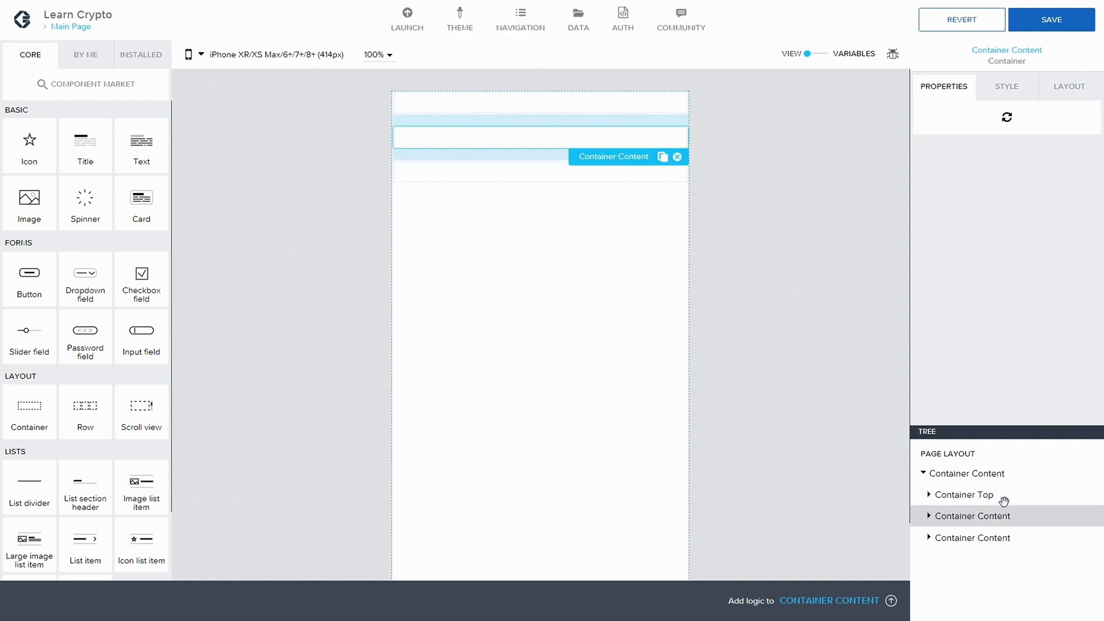
pyautogui.click(929, 221)
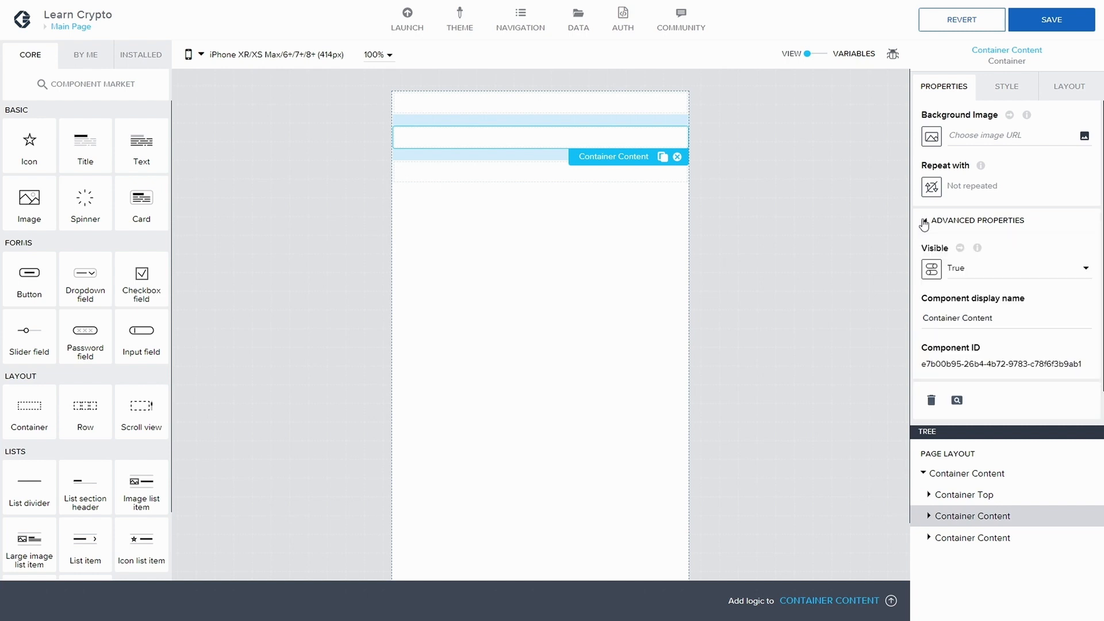
pyautogui.doubleClick(974, 316)
pyautogui.write('Middle')
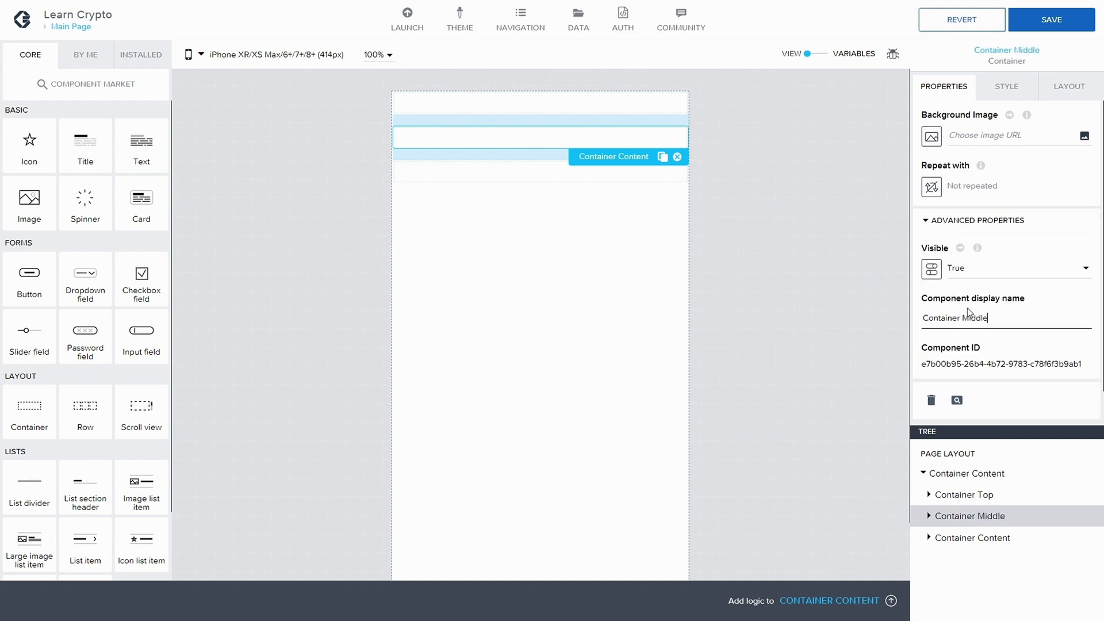
# Step: Set the display name of the third nested container to Container Bottom Nav and save the app
pyautogui.click(980, 538)
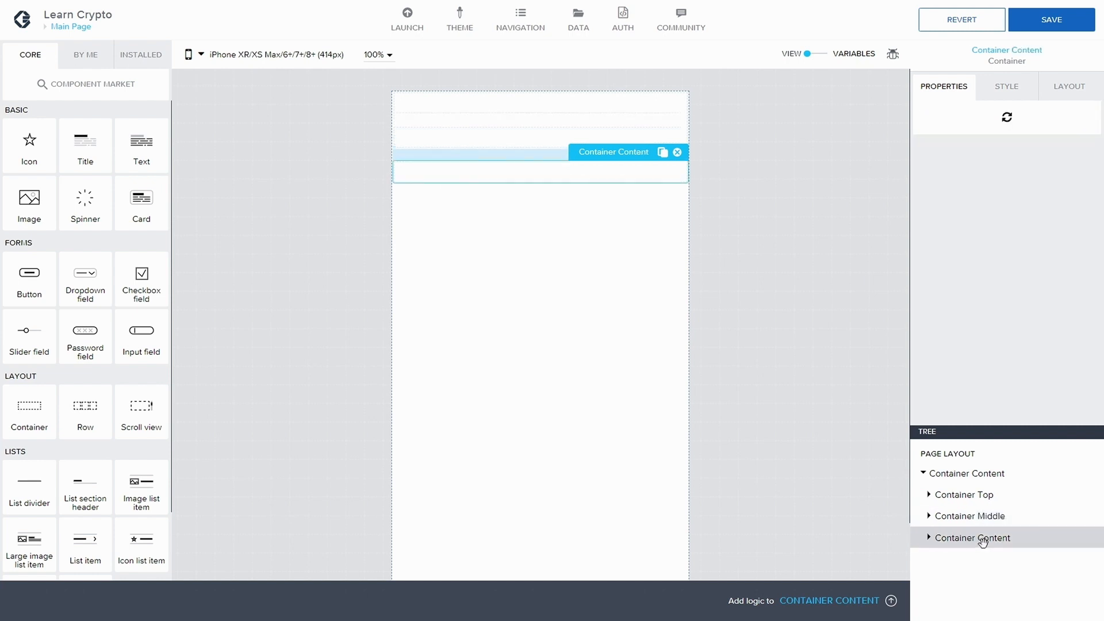
pyautogui.click(923, 222)
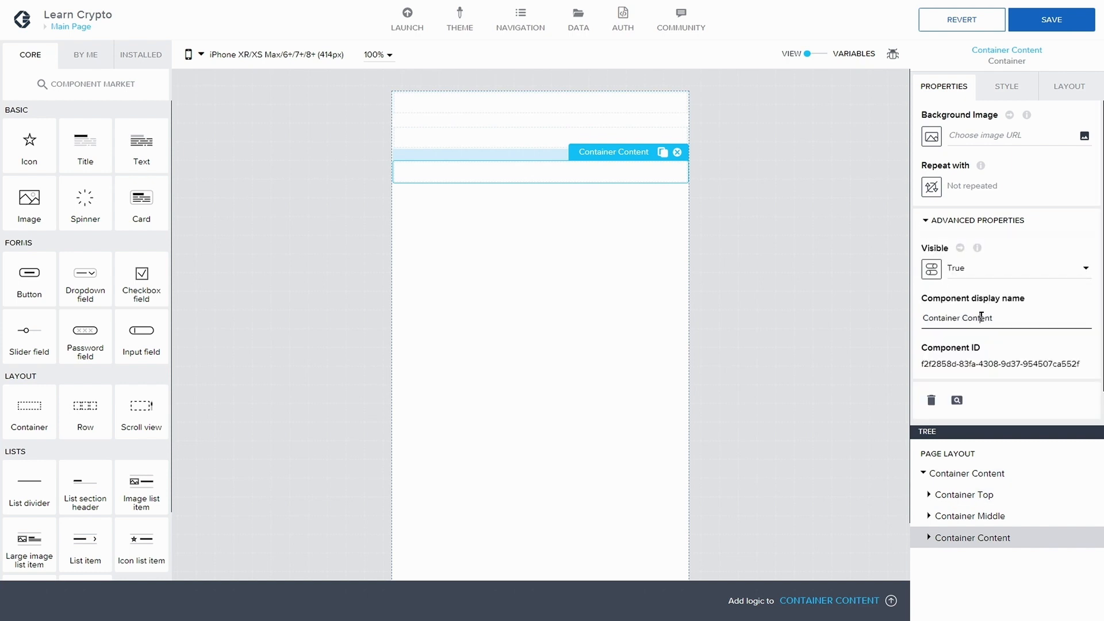
pyautogui.doubleClick(970, 317)
pyautogui.write('Navig')
pyautogui.press('BackSpace')
pyautogui.press('BackSpace')
pyautogui.press('BackSpace')
pyautogui.press('BackSpace')
pyautogui.press('BackSpace')
pyautogui.write('Bottom Nav')
pyautogui.hotkey('ctrl', 's')
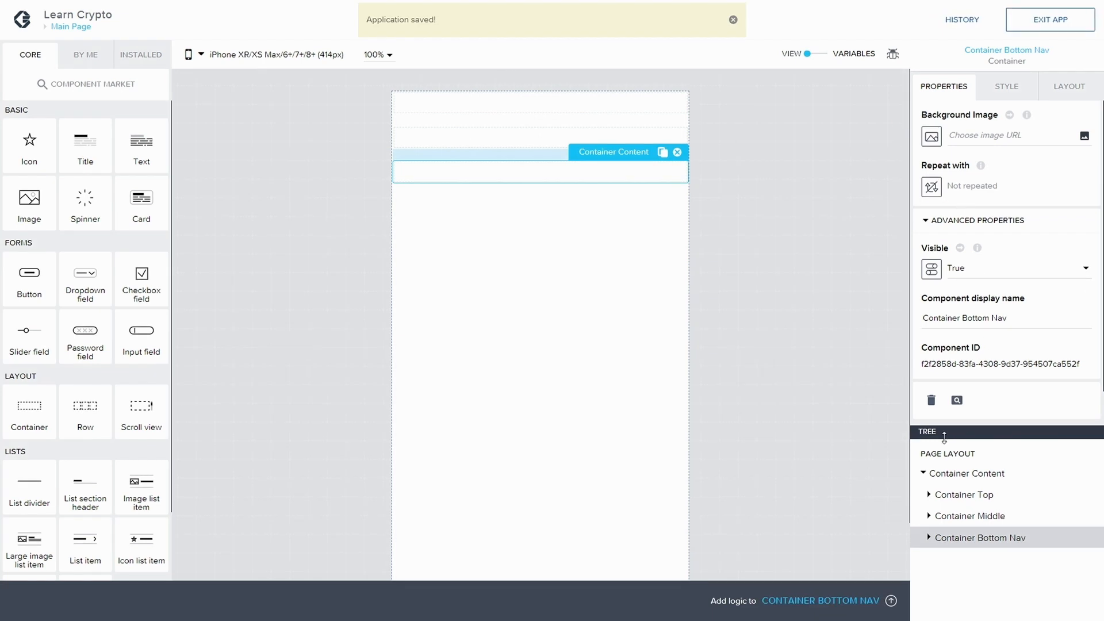
# Step: Give Container Content a custom size that grows to width and grows to height
pyautogui.click(965, 493)
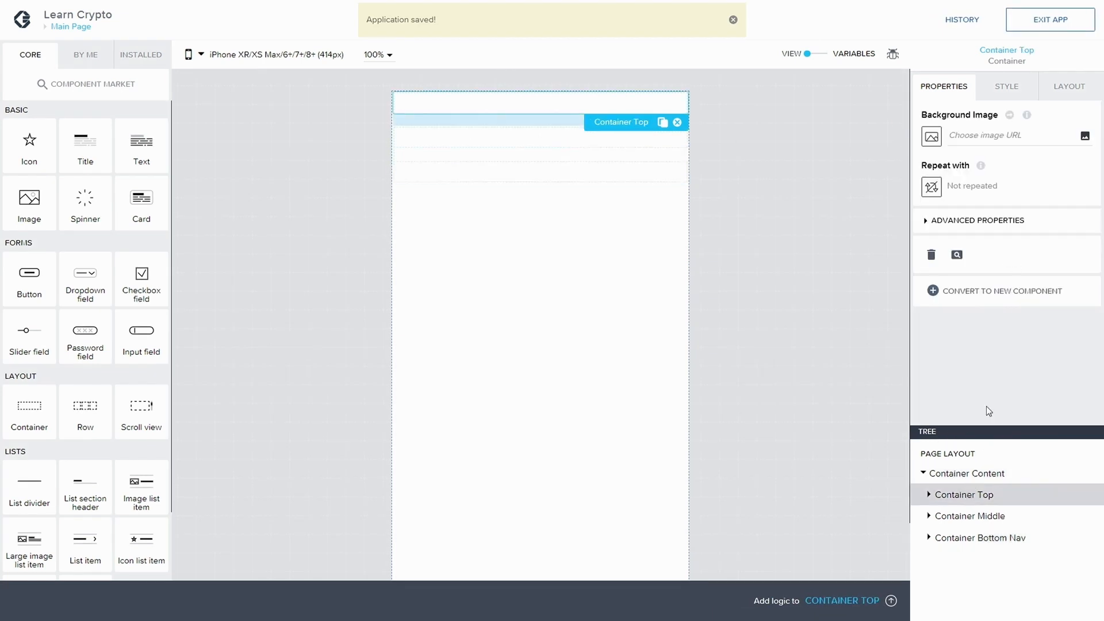
pyautogui.click(990, 474)
pyautogui.click(1064, 94)
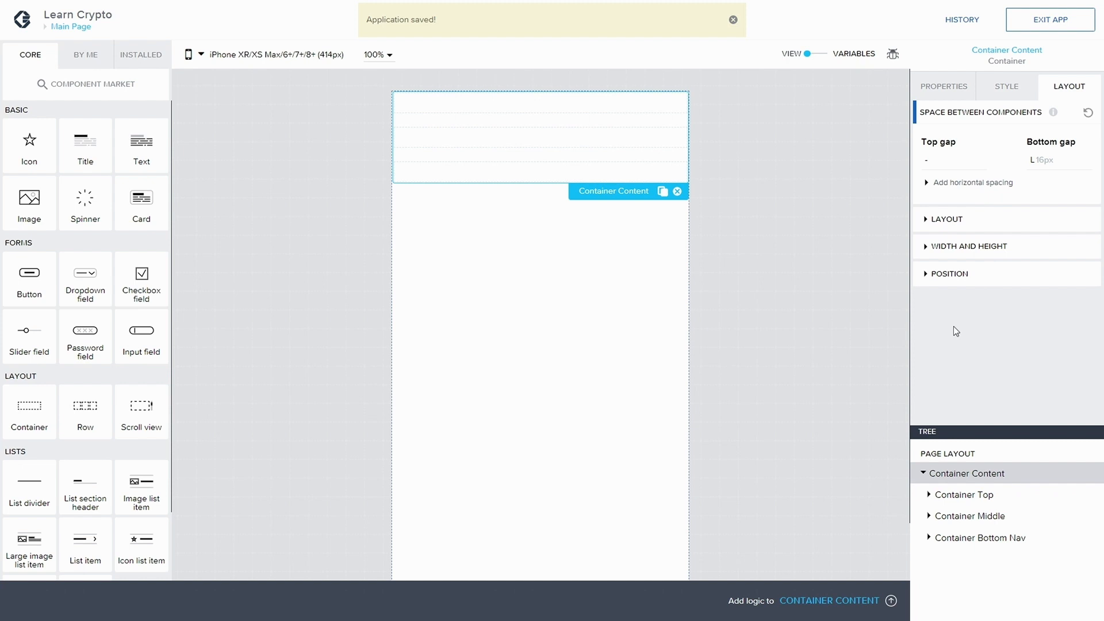
pyautogui.click(925, 248)
pyautogui.scroll(-1, 1026, 317)
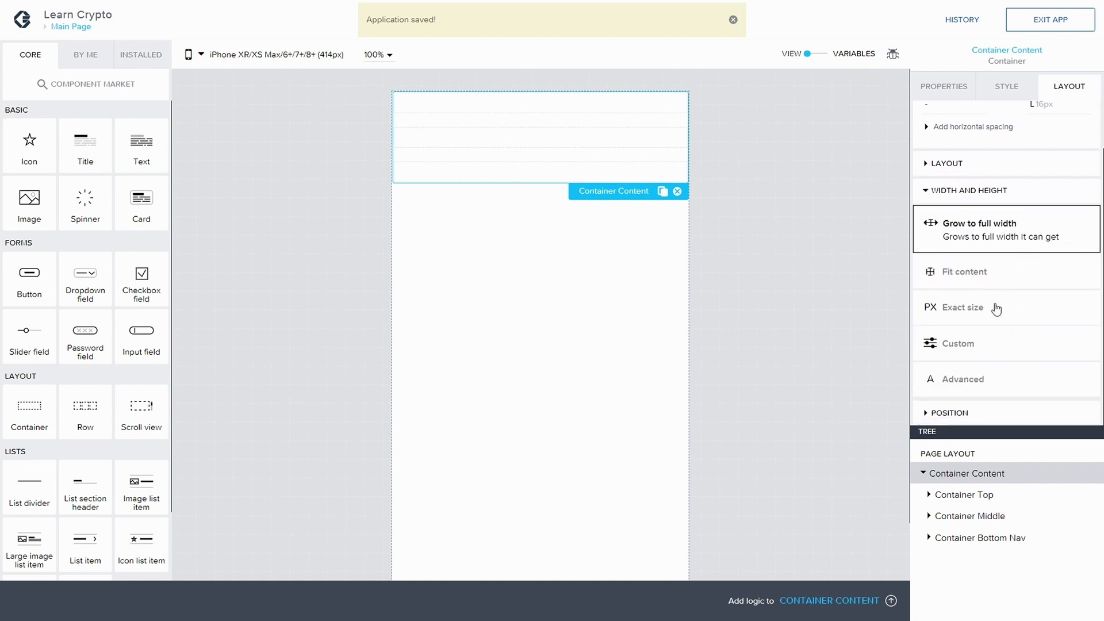
pyautogui.click(971, 368)
pyautogui.click(956, 330)
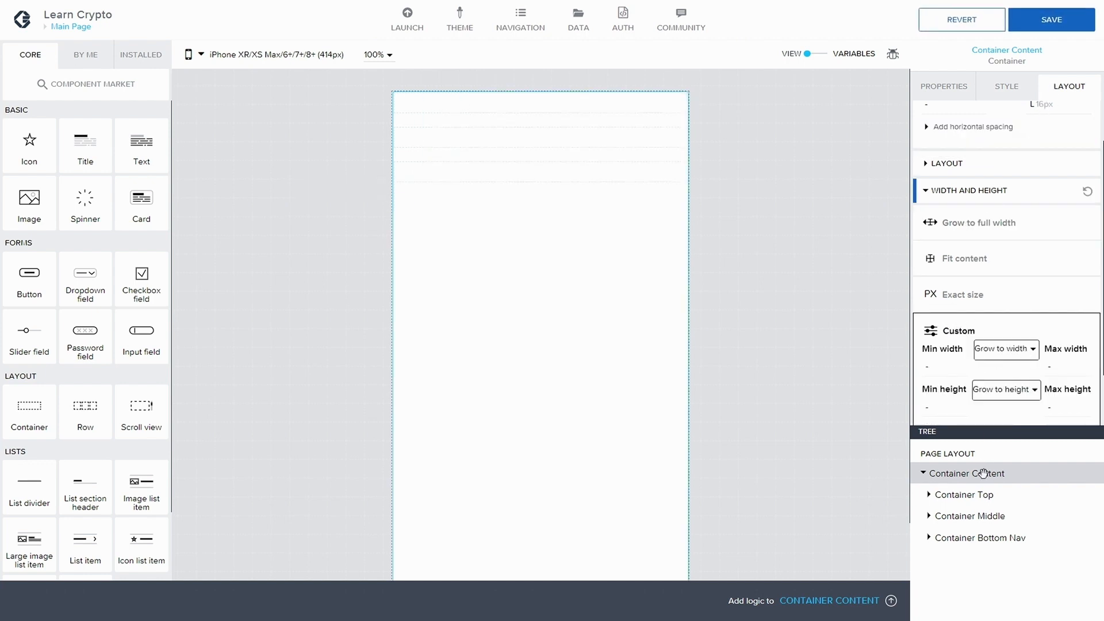
pyautogui.click(987, 497)
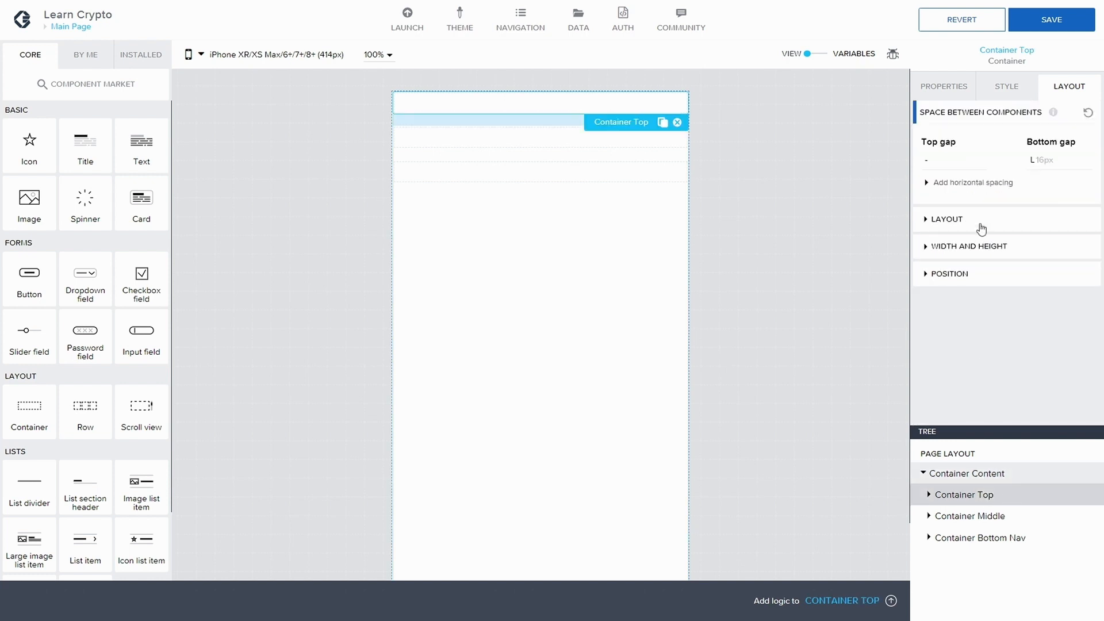
pyautogui.click(928, 247)
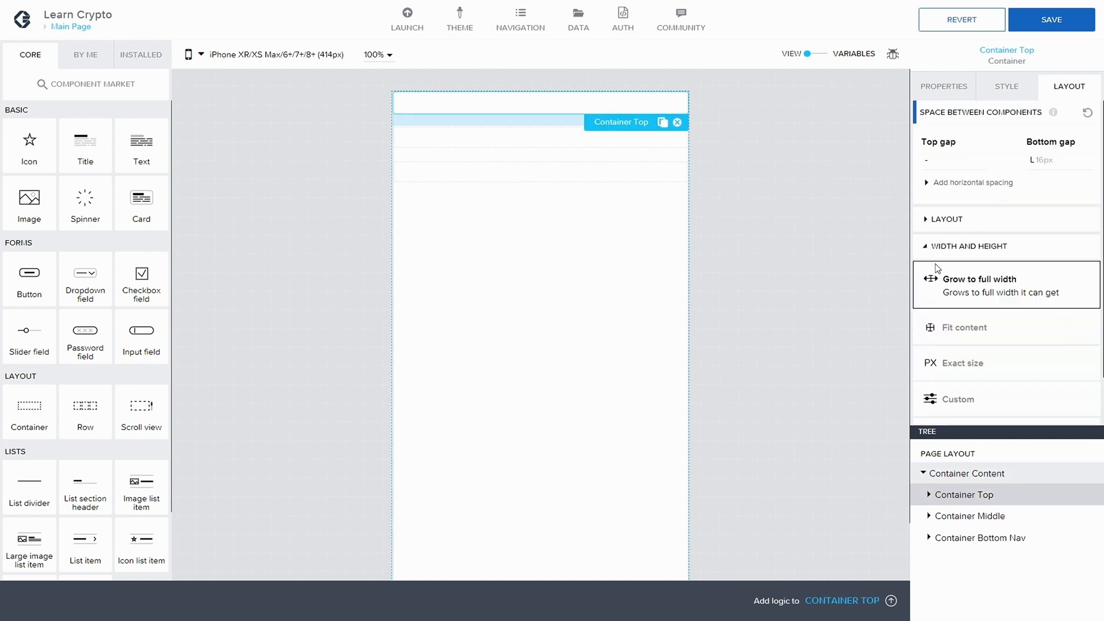
# Step: Give Container Middle a custom size with grow to height and a set width of 100%
pyautogui.click(981, 516)
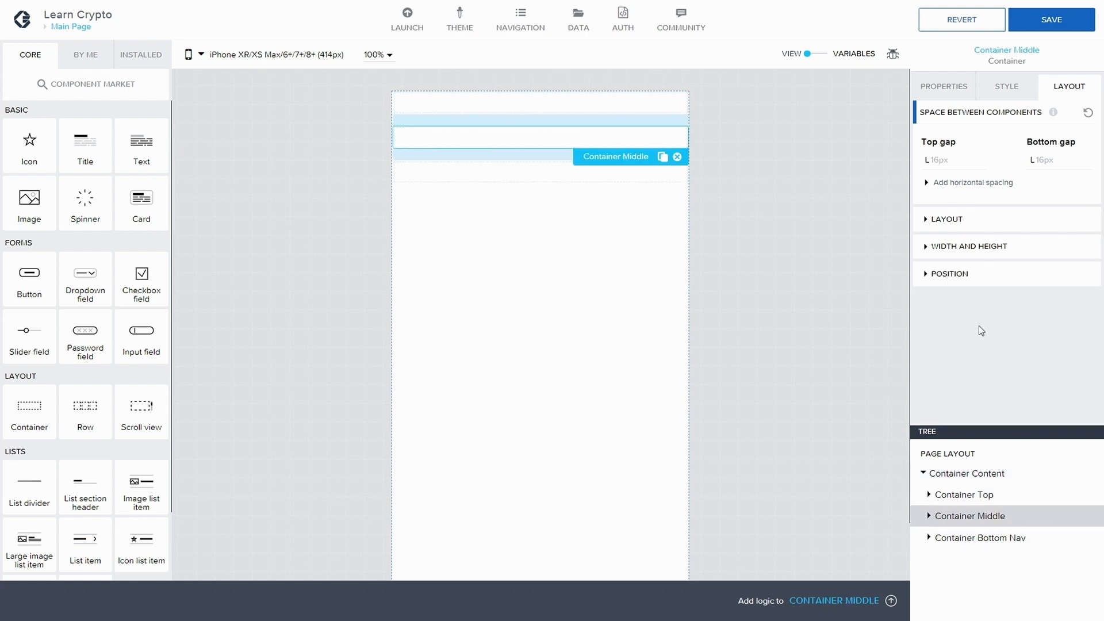
pyautogui.click(929, 247)
pyautogui.scroll(-1, 938, 312)
pyautogui.click(1019, 332)
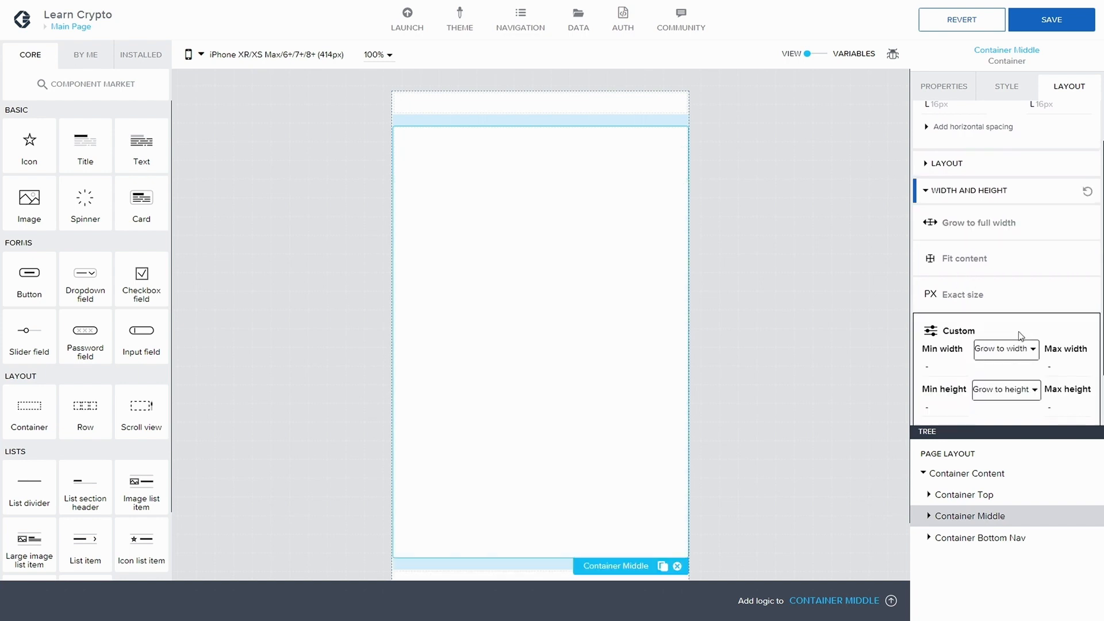
pyautogui.click(995, 358)
pyautogui.click(990, 371)
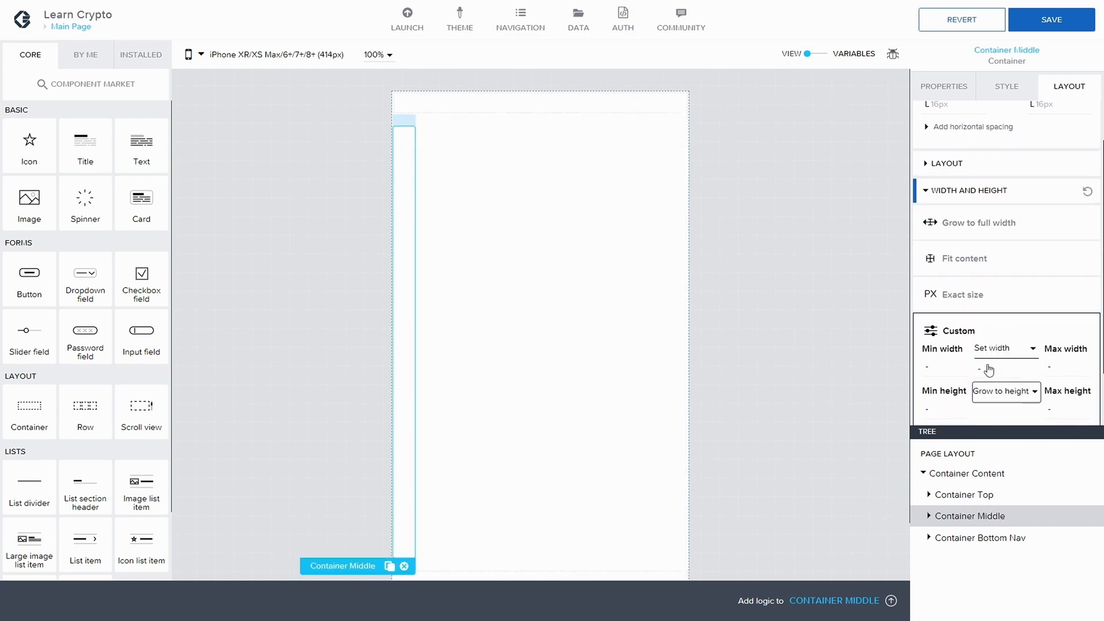
pyautogui.click(989, 369)
pyautogui.click(1022, 393)
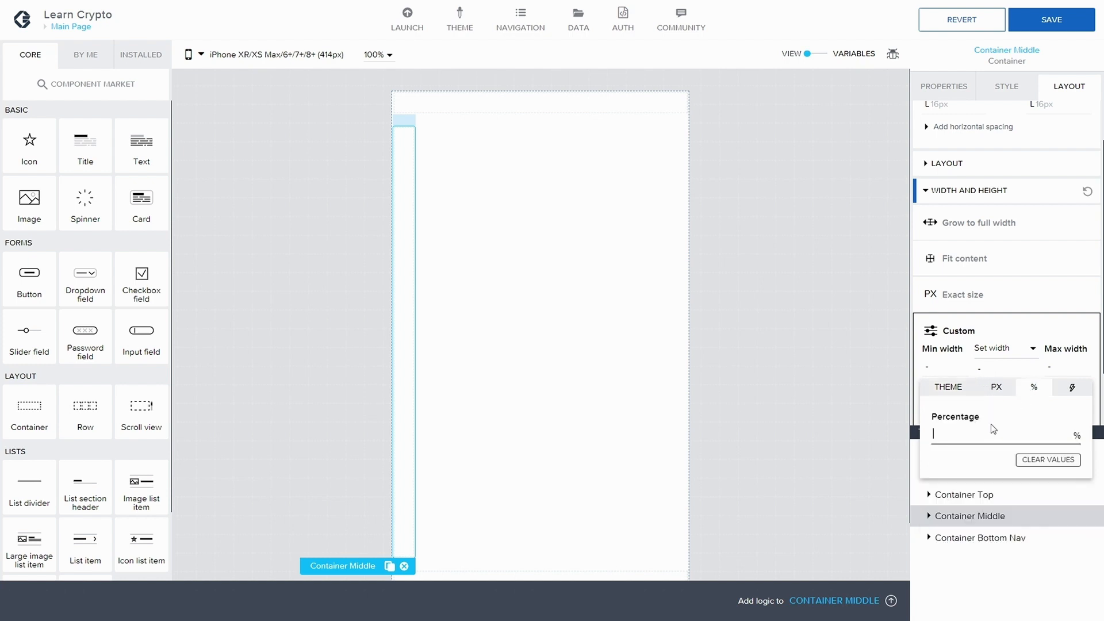
pyautogui.write('100')
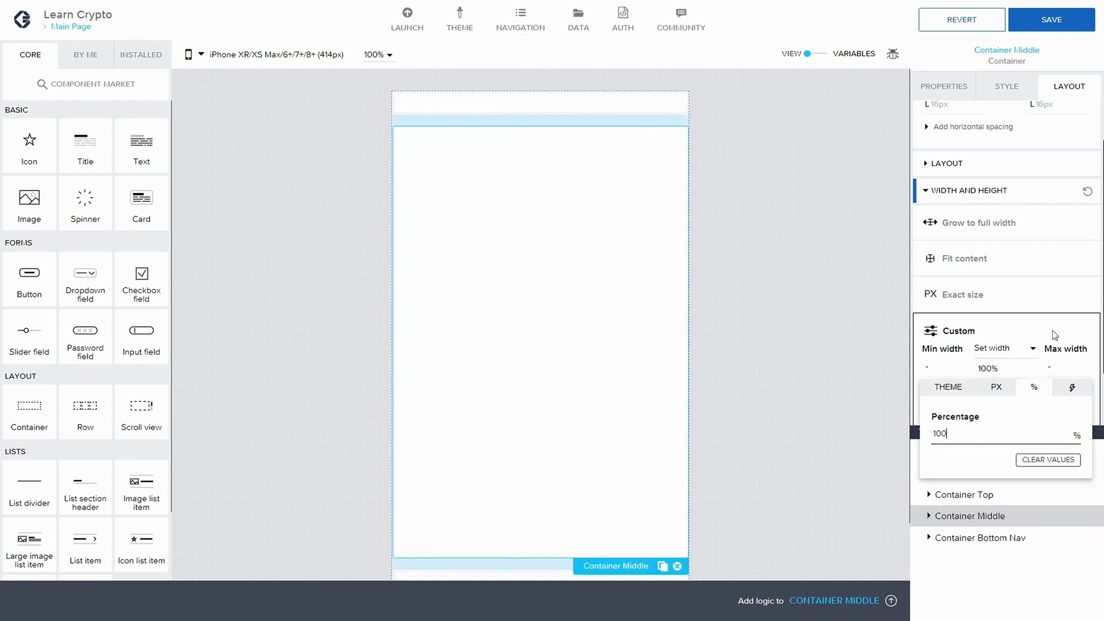
pyautogui.click(1052, 330)
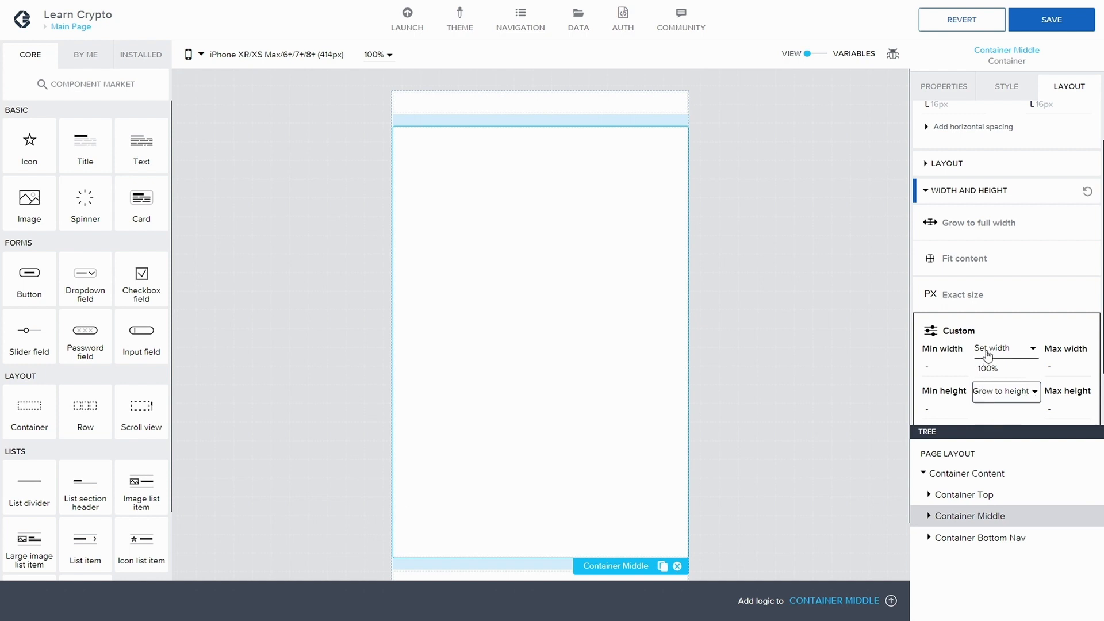
# Step: Give Container Bottom Nav a custom size with a set width of 100%
pyautogui.click(998, 537)
pyautogui.click(939, 247)
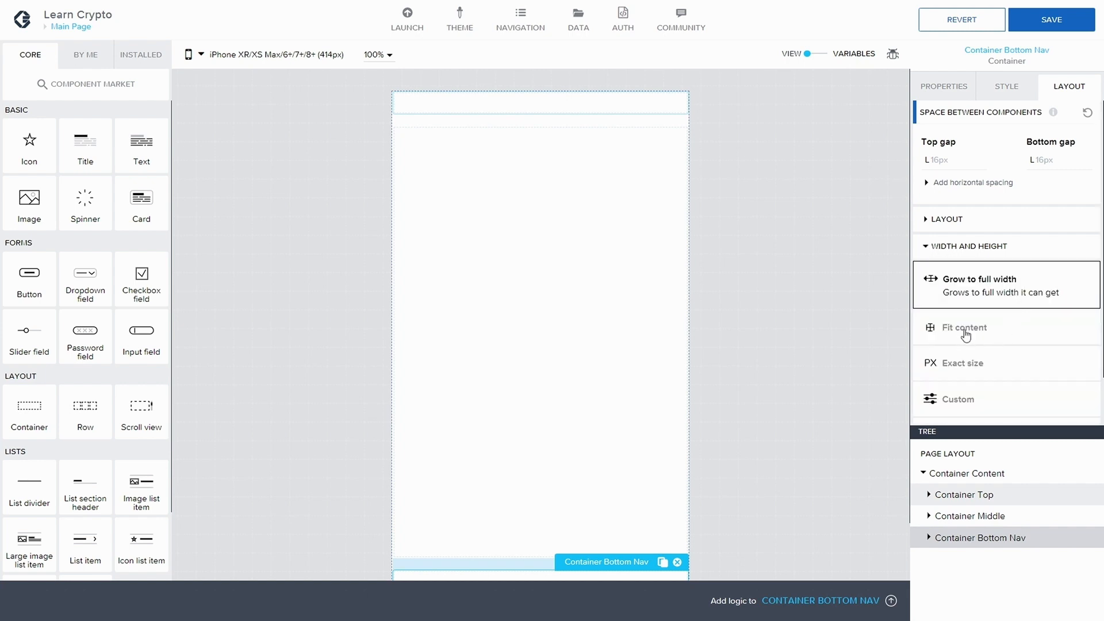
pyautogui.scroll(-1, 965, 335)
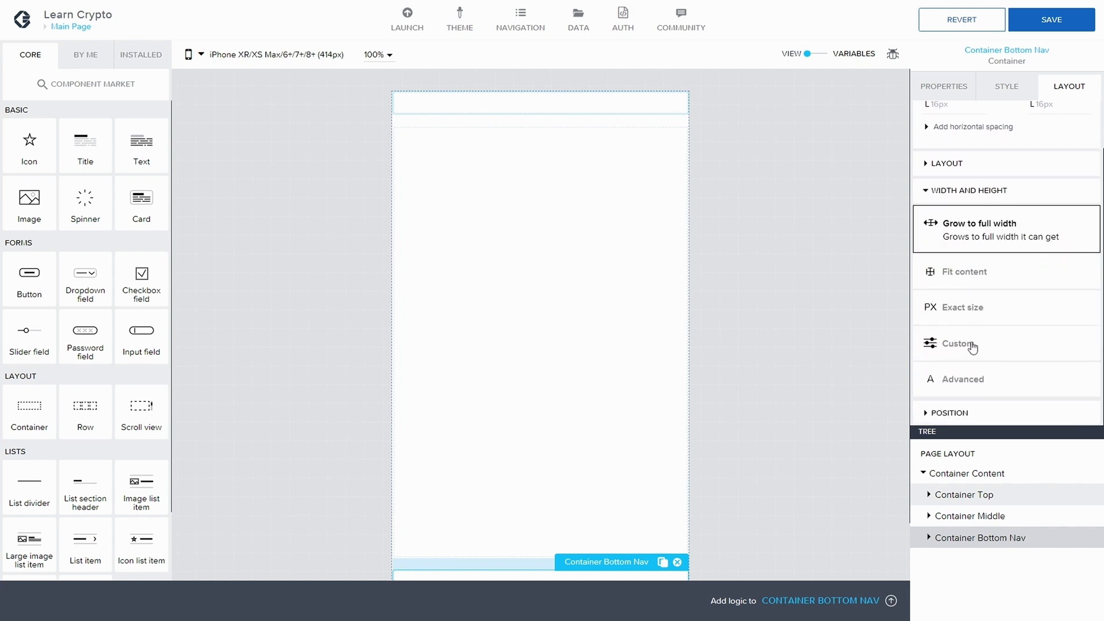
pyautogui.click(969, 345)
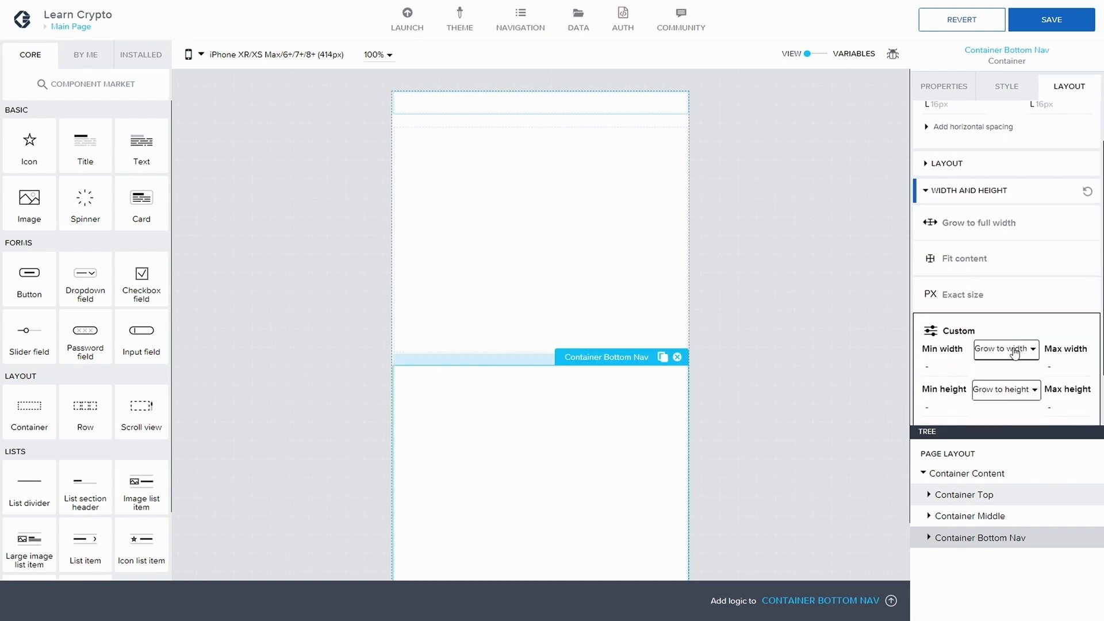
pyautogui.click(1015, 351)
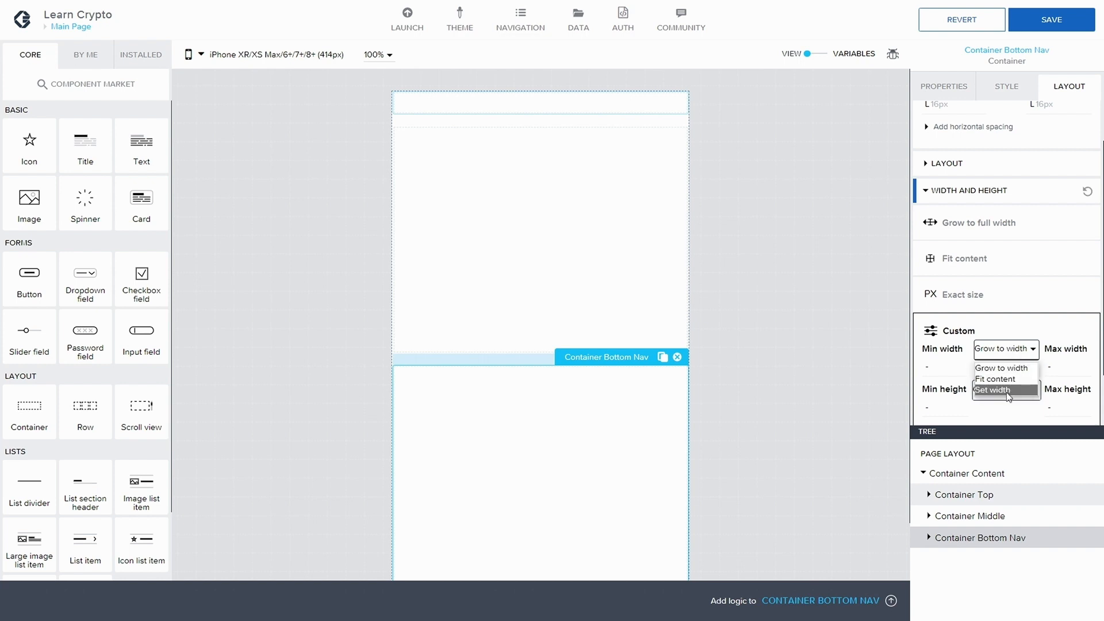
pyautogui.click(1006, 392)
pyautogui.click(999, 367)
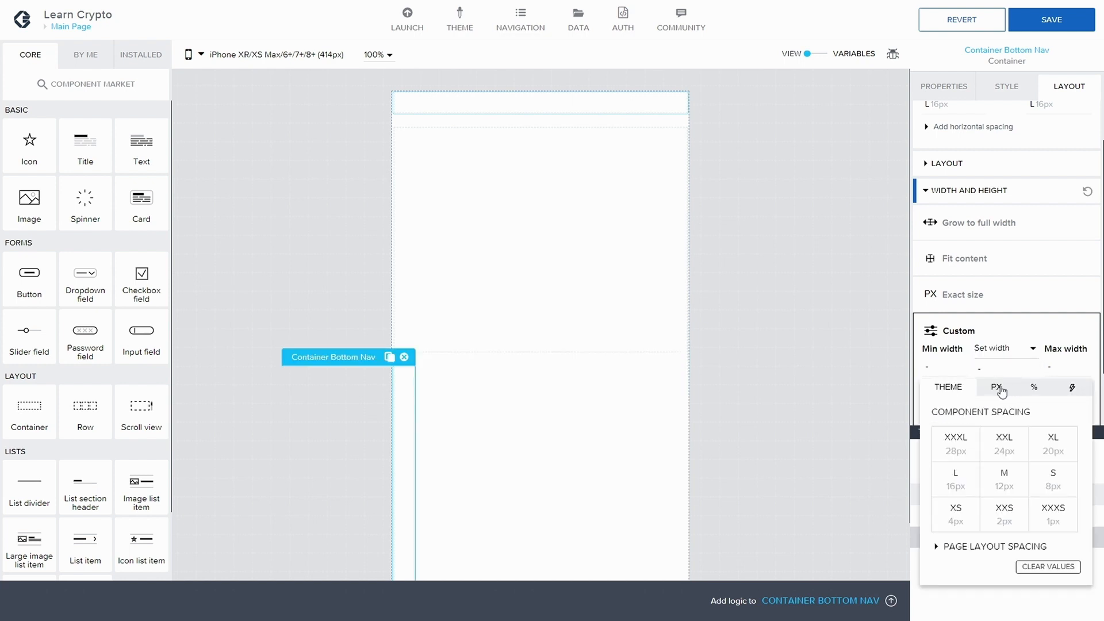
pyautogui.click(1034, 387)
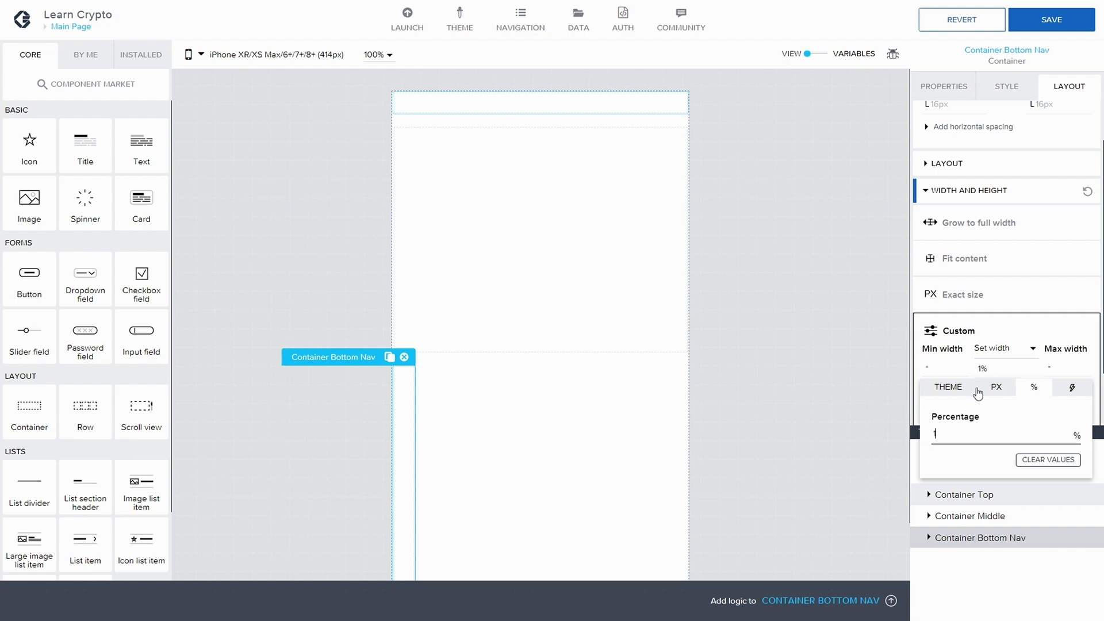
pyautogui.write('100')
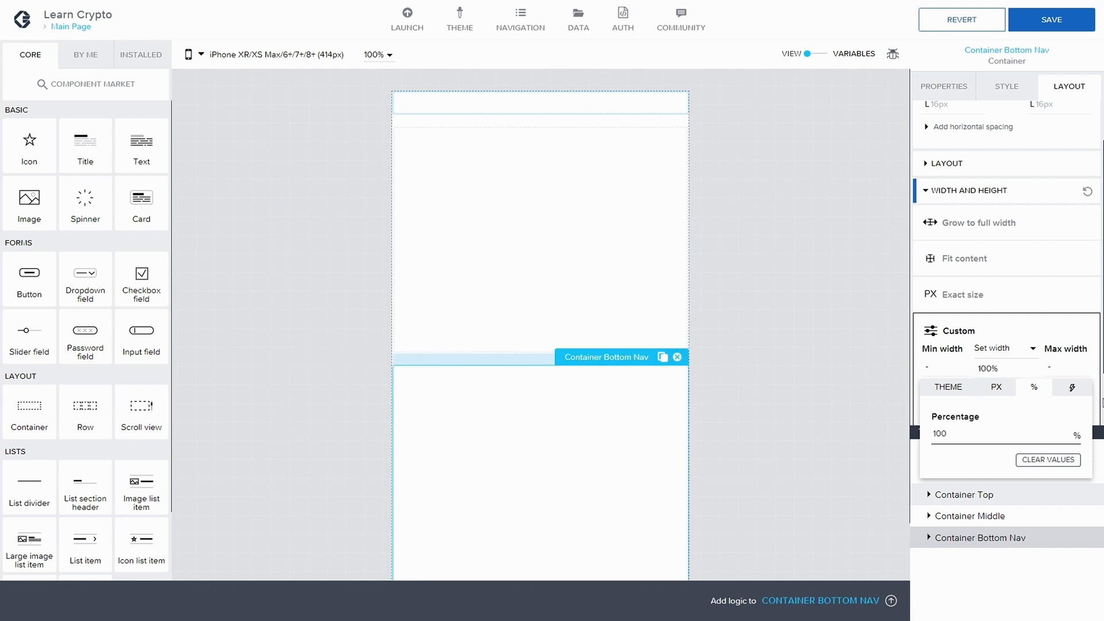
pyautogui.click(1028, 338)
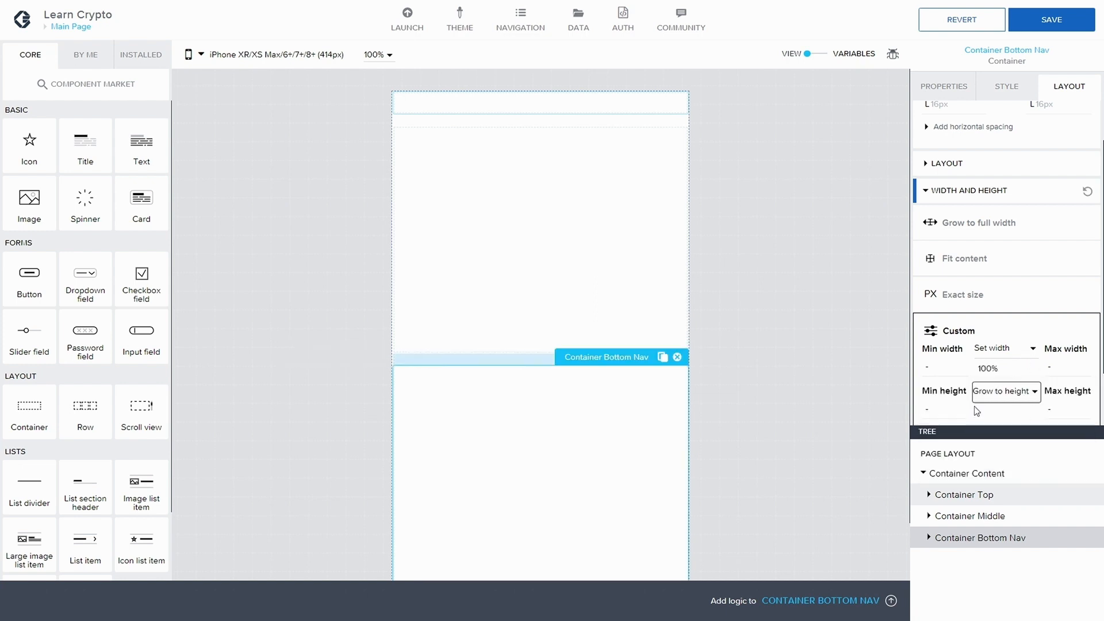
# Step: Switch Container Bottom Nav's height mode to Set height without entering a value, and save the app
pyautogui.click(996, 404)
pyautogui.click(992, 432)
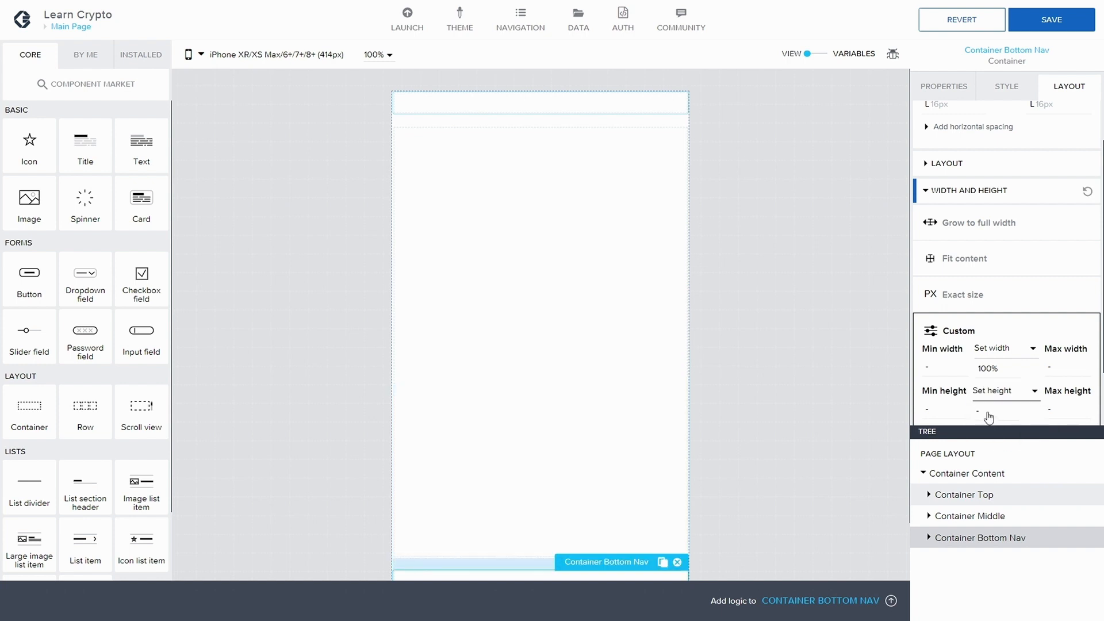
pyautogui.click(989, 410)
pyautogui.click(1021, 367)
pyautogui.click(1058, 24)
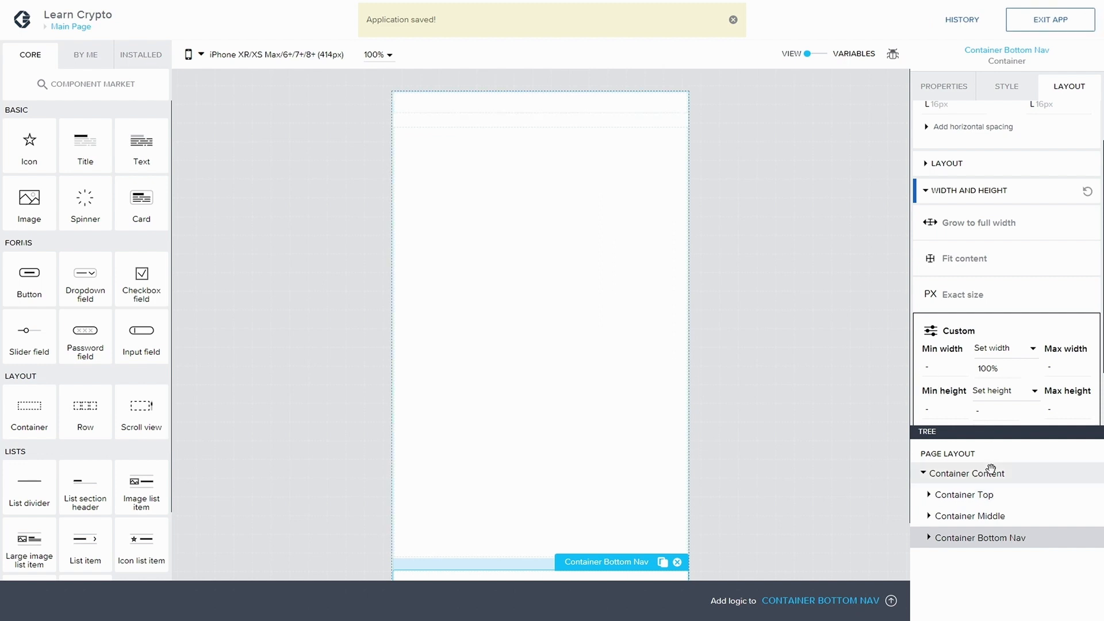
# Step: Add a container inside Container Top and set its display name to Container Title
pyautogui.click(968, 497)
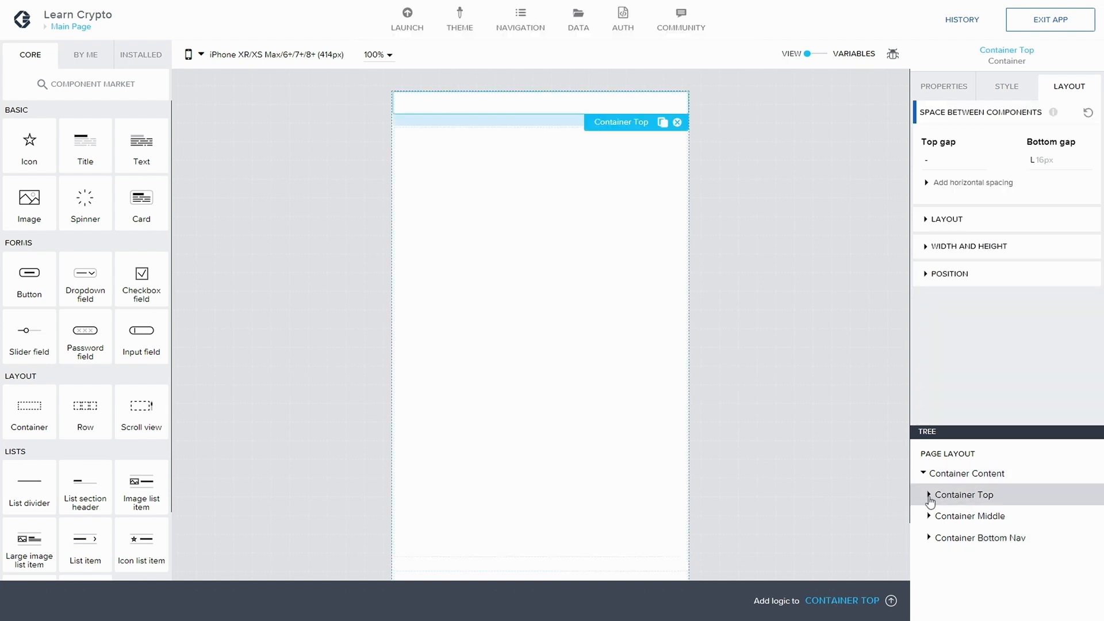
pyautogui.click(929, 495)
pyautogui.moveTo(34, 400); pyautogui.dragTo(1018, 529)
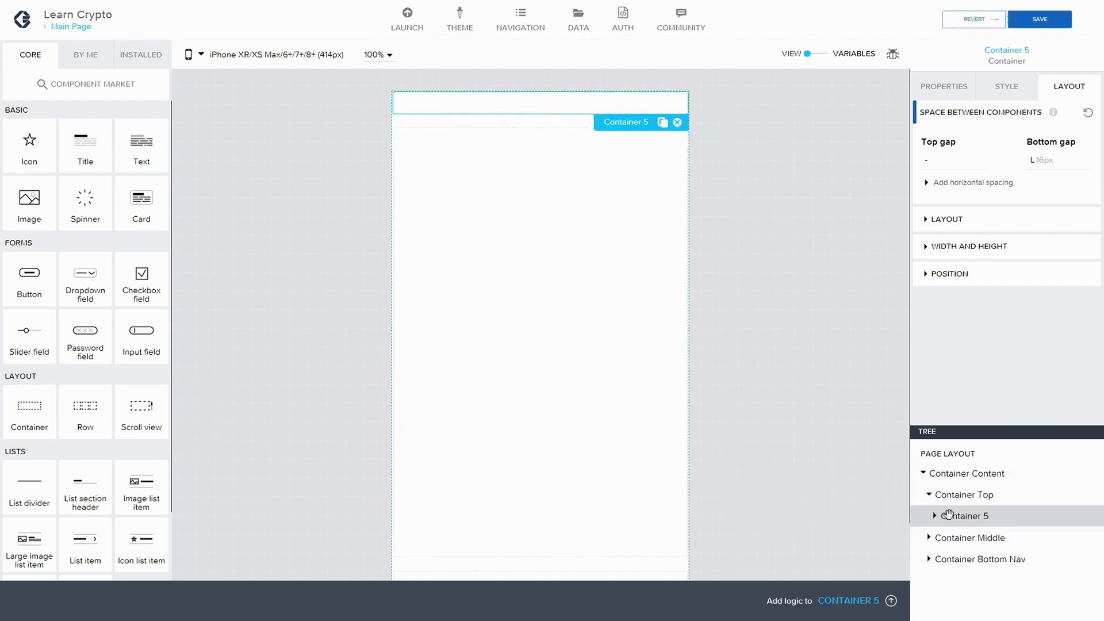
pyautogui.click(945, 85)
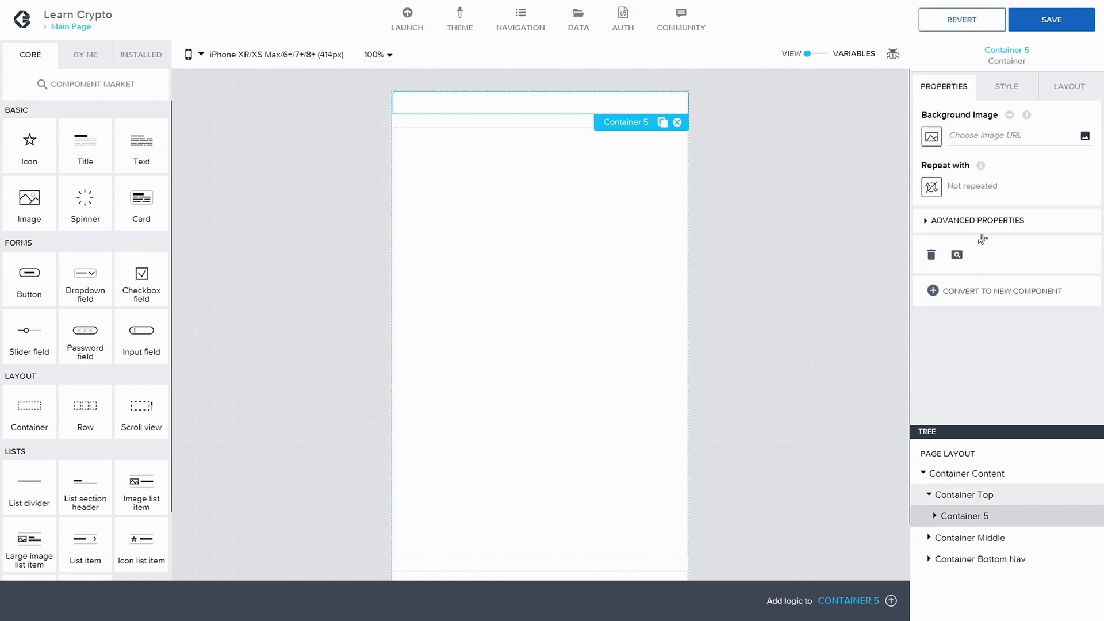
pyautogui.click(936, 224)
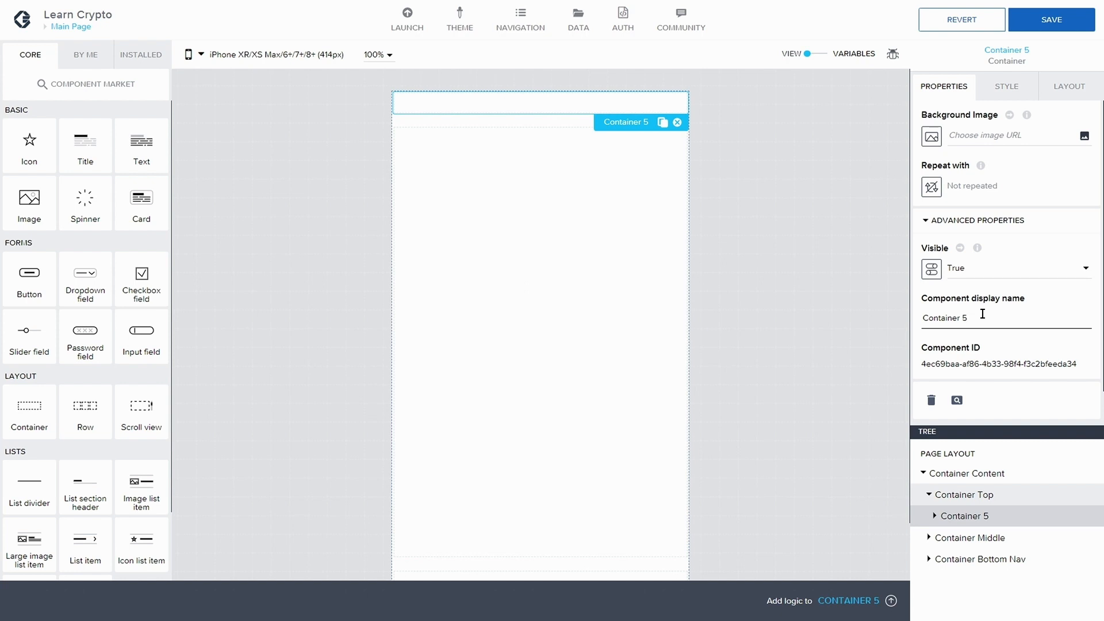
pyautogui.press('BackSpace')
pyautogui.write('Title')
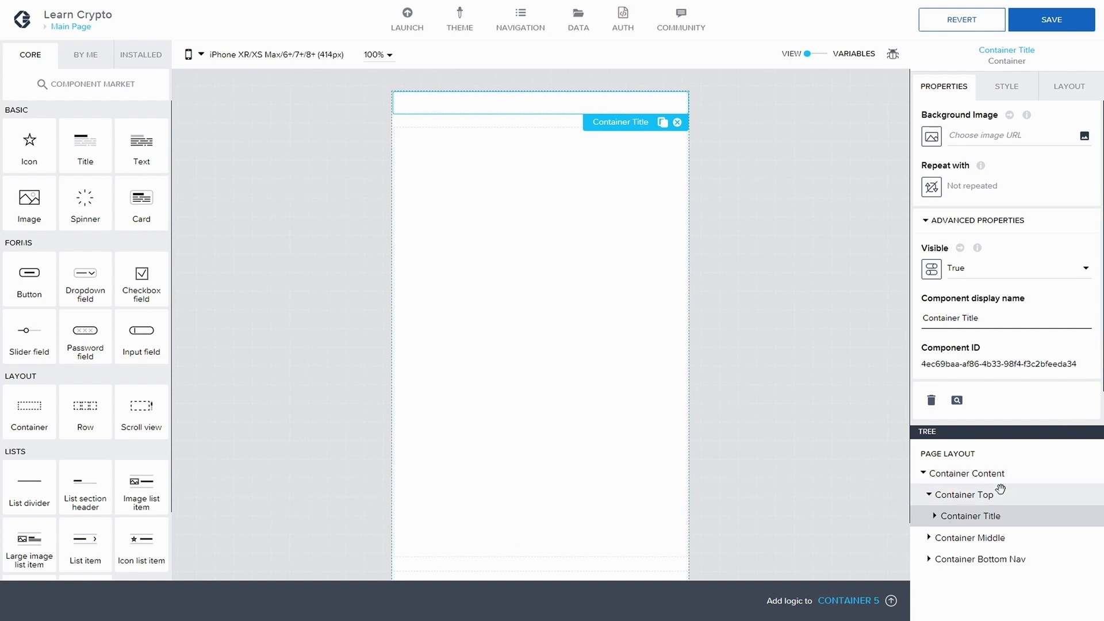
# Step: Copy Container Title, paste two duplicates and place all three directly under Container Top in the page tree
pyautogui.click(980, 502)
pyautogui.click(979, 510)
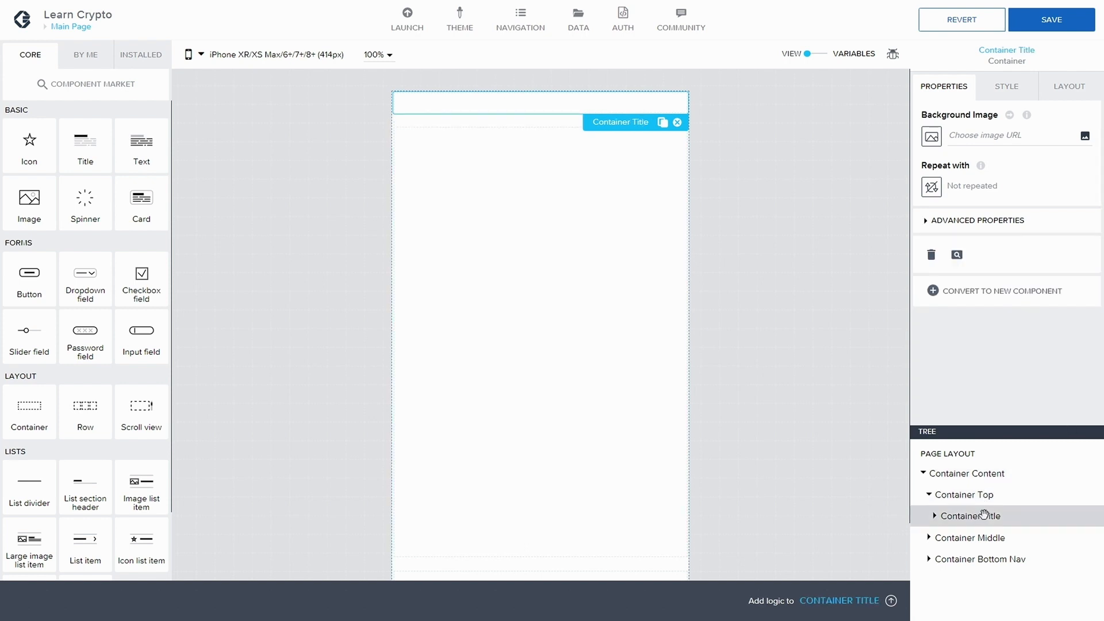
pyautogui.hotkey('ctrl', 'c')
pyautogui.click(990, 493)
pyautogui.hotkey('ctrl', 'v')
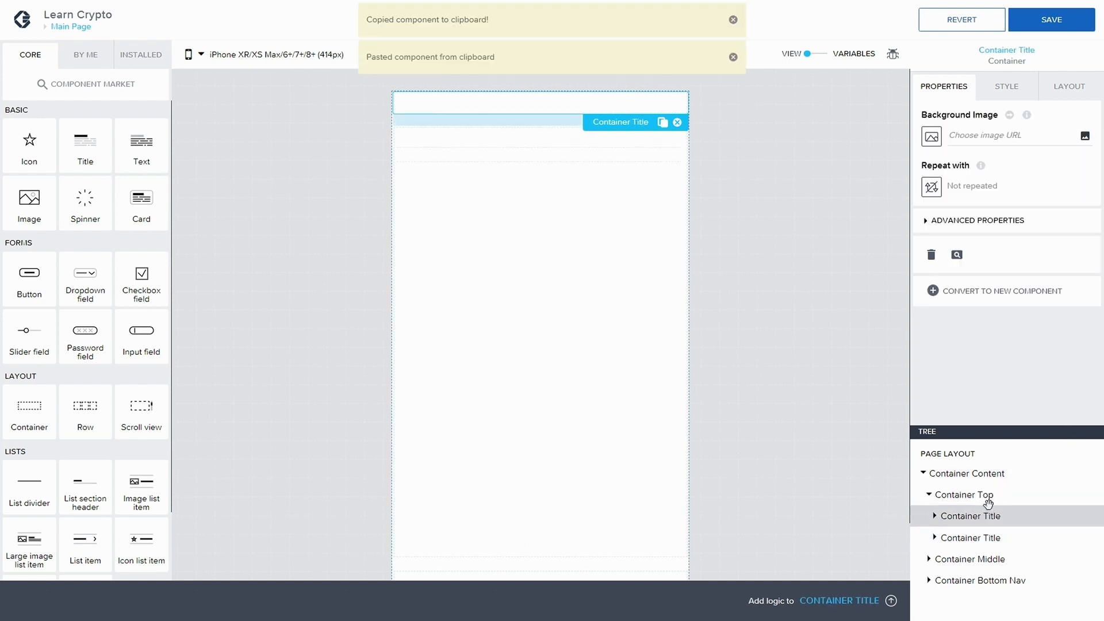
pyautogui.hotkey('ctrl', 'v')
pyautogui.click(977, 516)
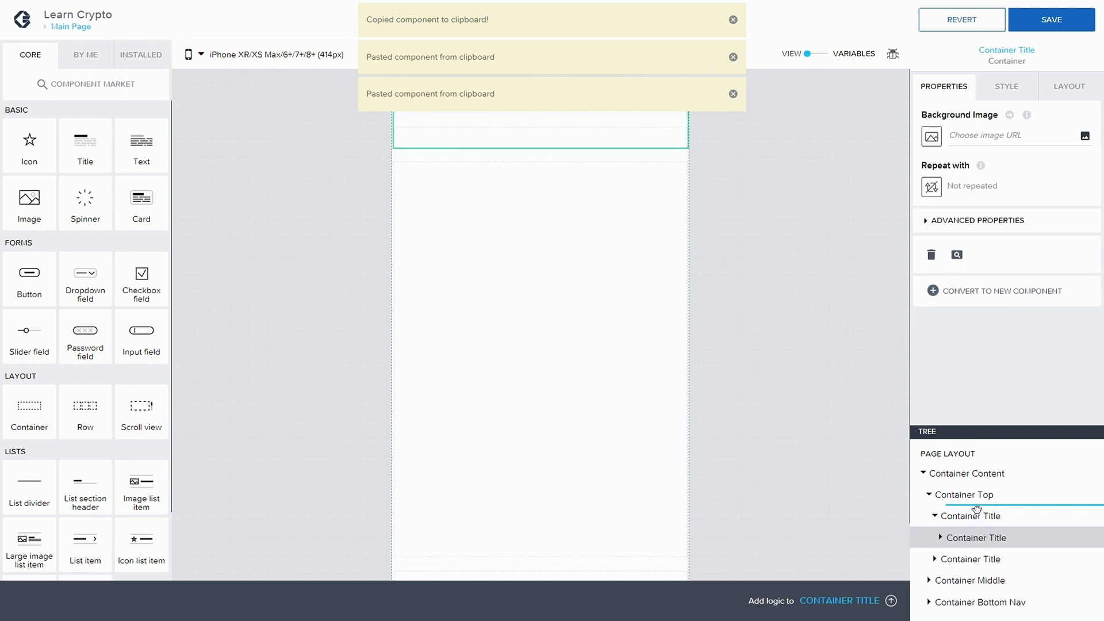
# Step: Rename the second Container Title under Container Top as Container Reward Helper
pyautogui.click(978, 536)
pyautogui.click(926, 221)
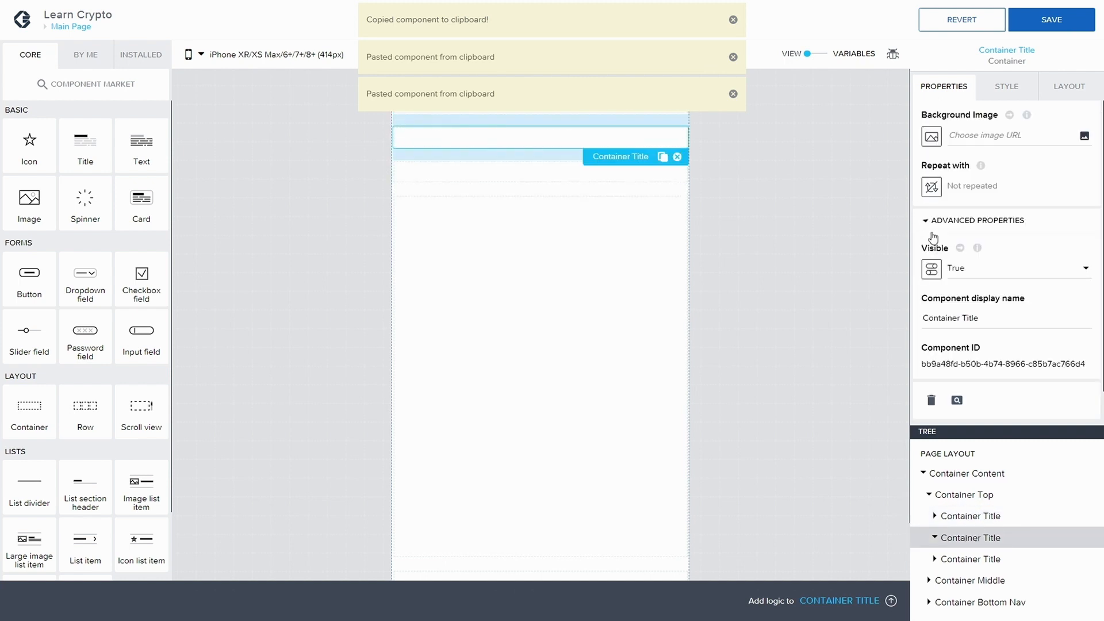
pyautogui.doubleClick(970, 318)
pyautogui.write('Re')
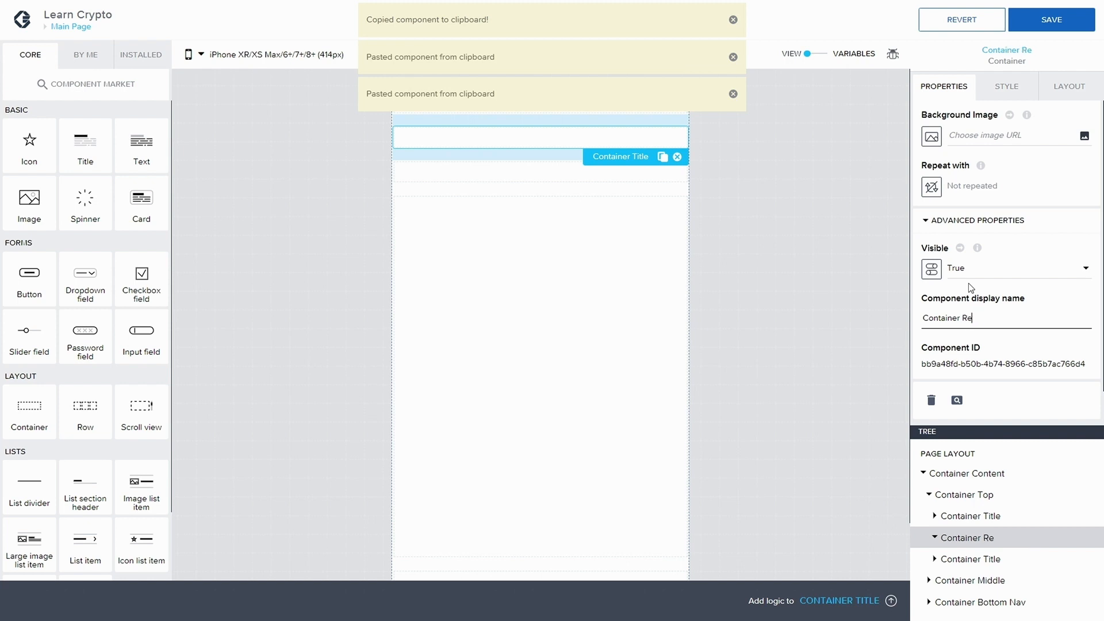
pyautogui.write('ward Helper')
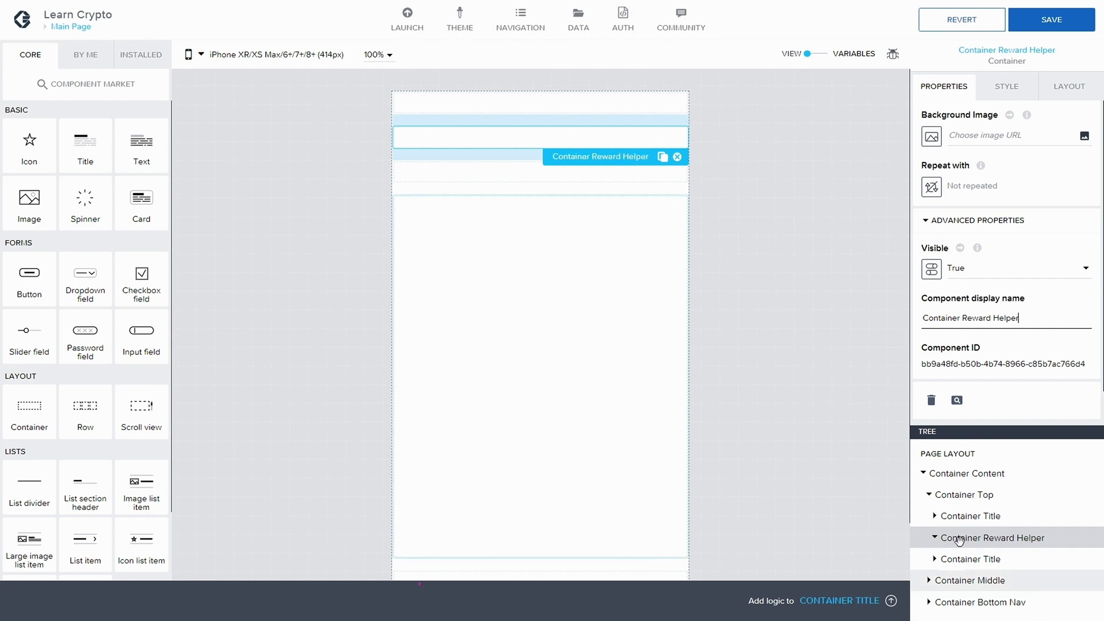
# Step: Rename the last Container Title under Container Top as Container Top White
pyautogui.click(978, 559)
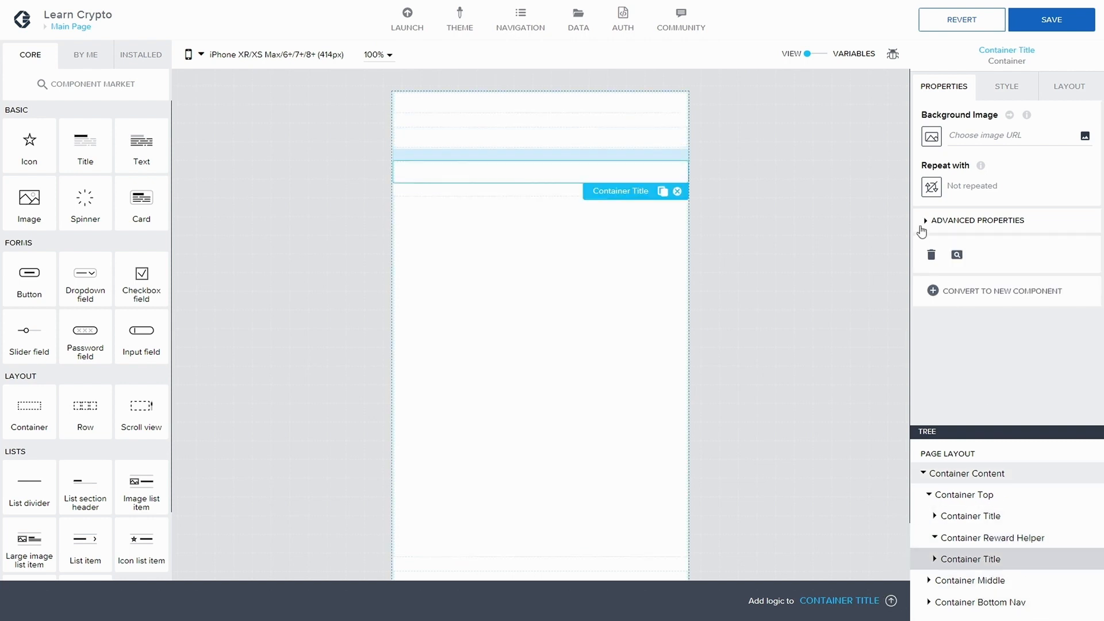
pyautogui.click(923, 221)
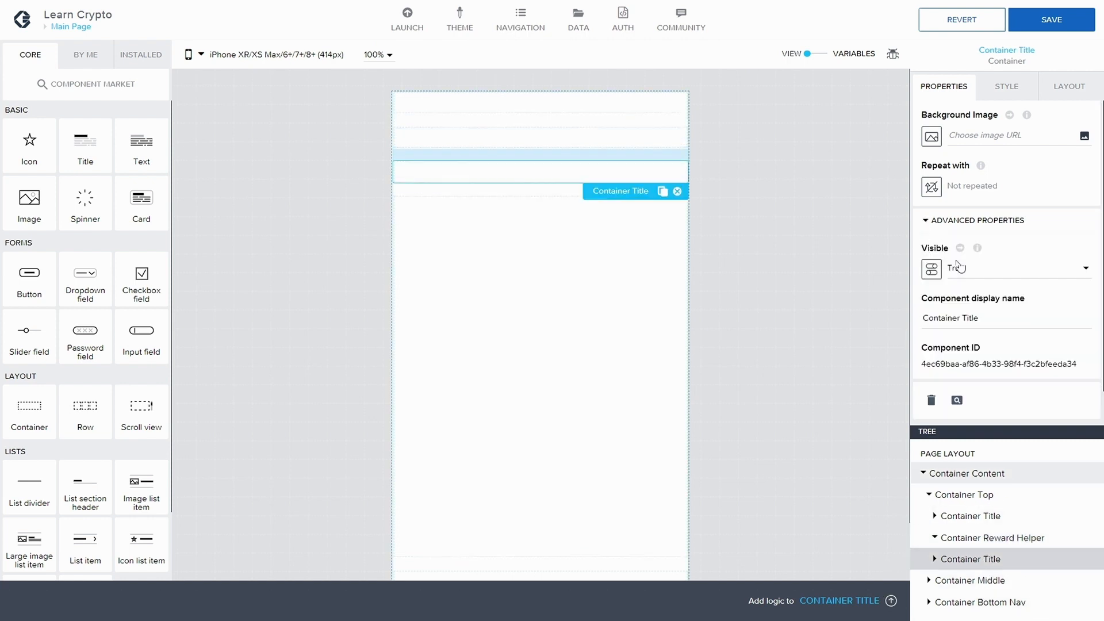
pyautogui.doubleClick(971, 317)
pyautogui.write('Top White')
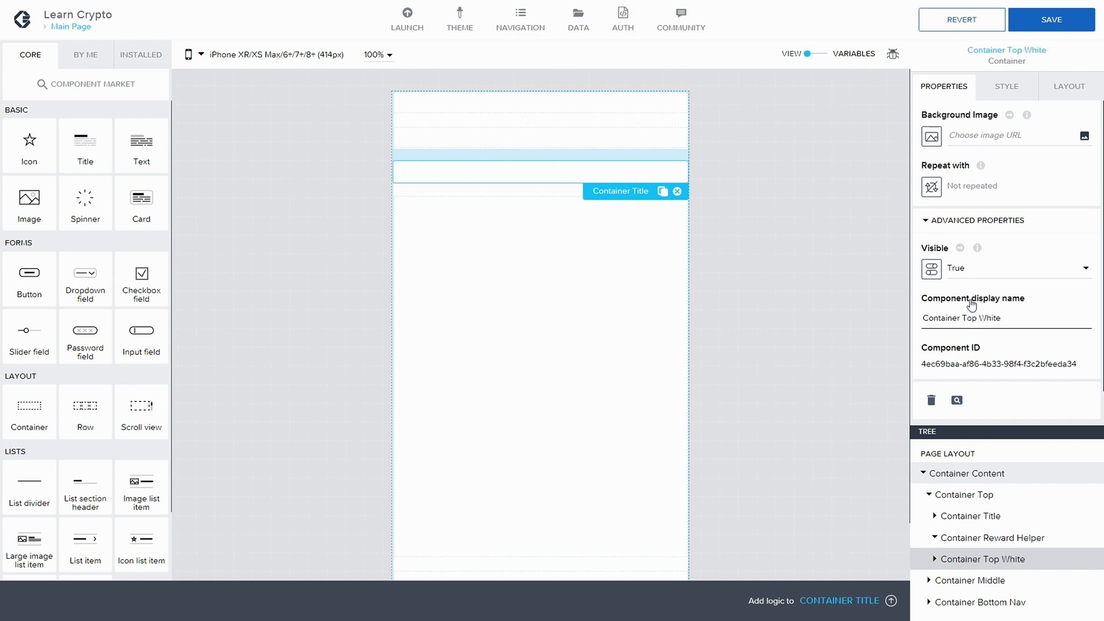
# Step: Give Container Reward Helper a custom size with a set width of 100%
pyautogui.click(977, 516)
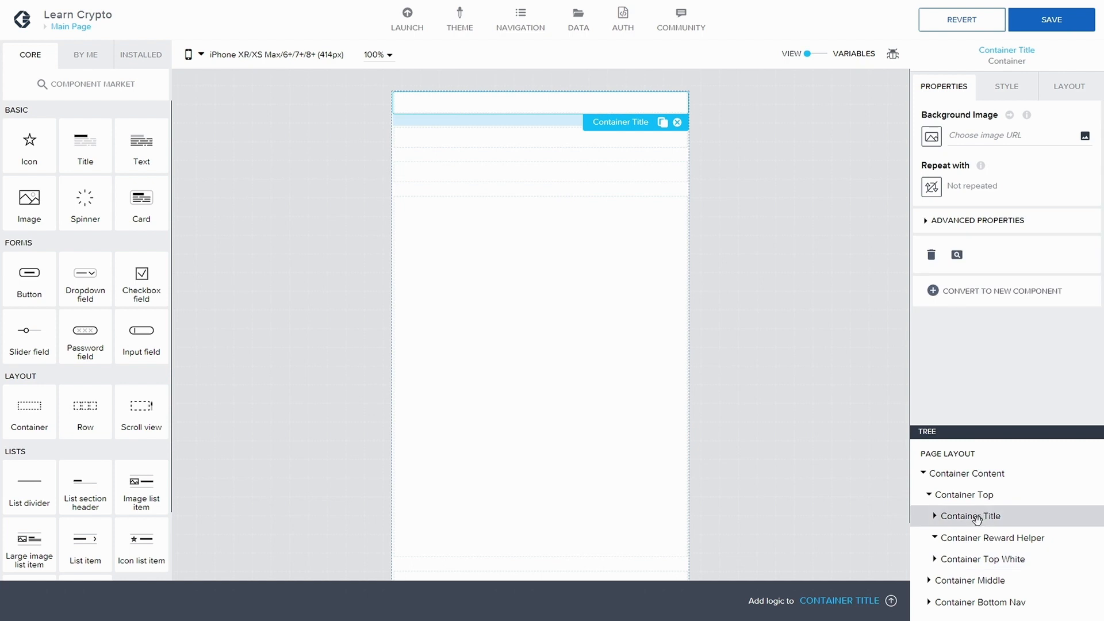
pyautogui.click(1088, 89)
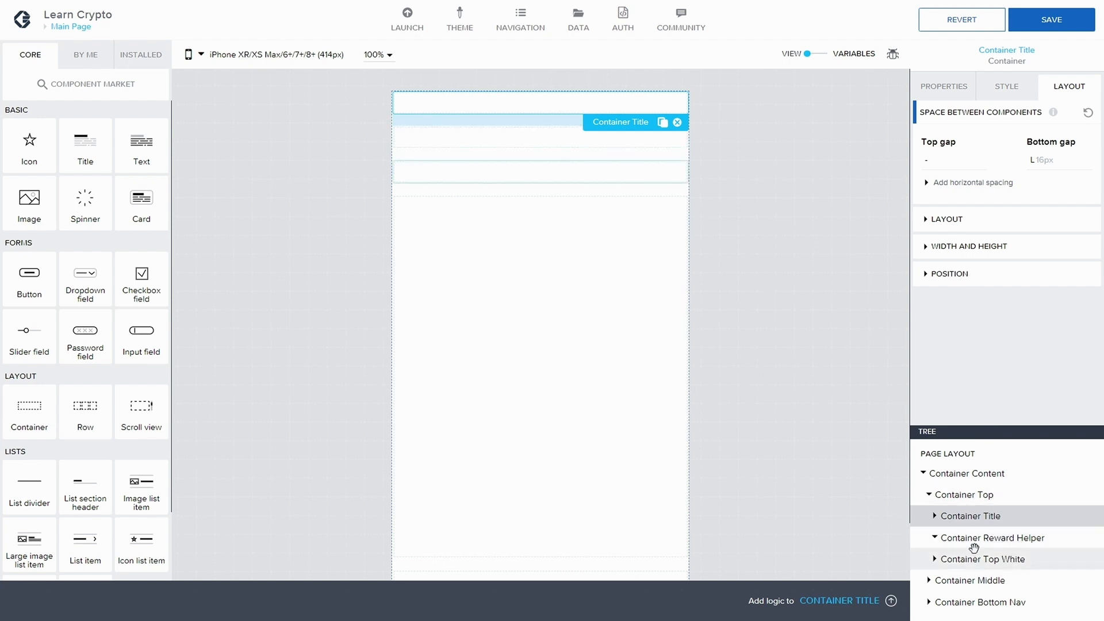
pyautogui.click(935, 537)
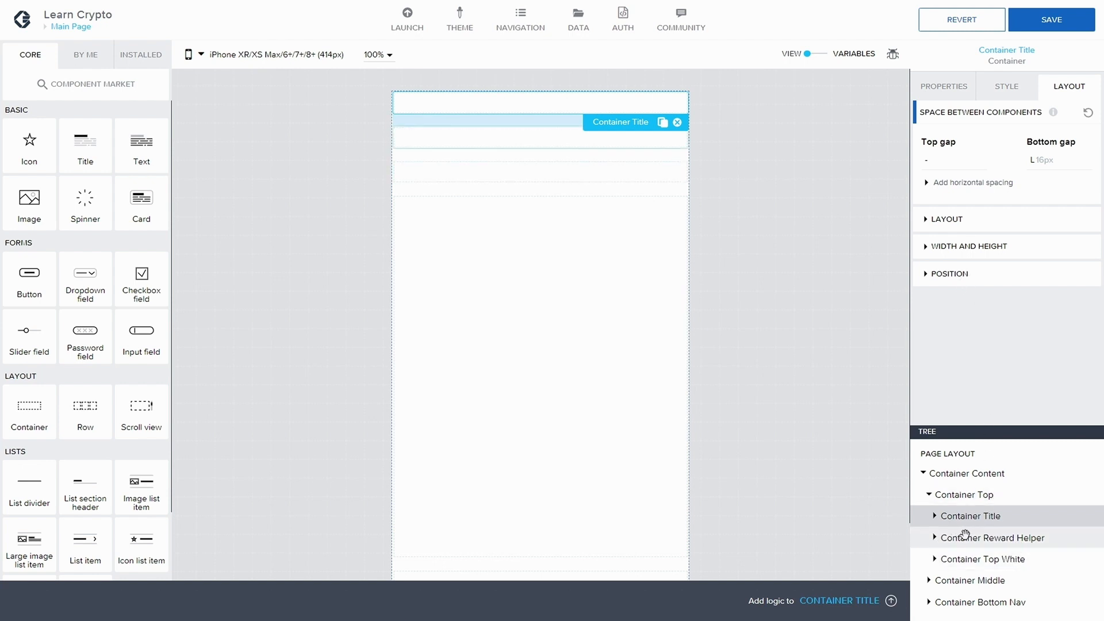
pyautogui.click(965, 536)
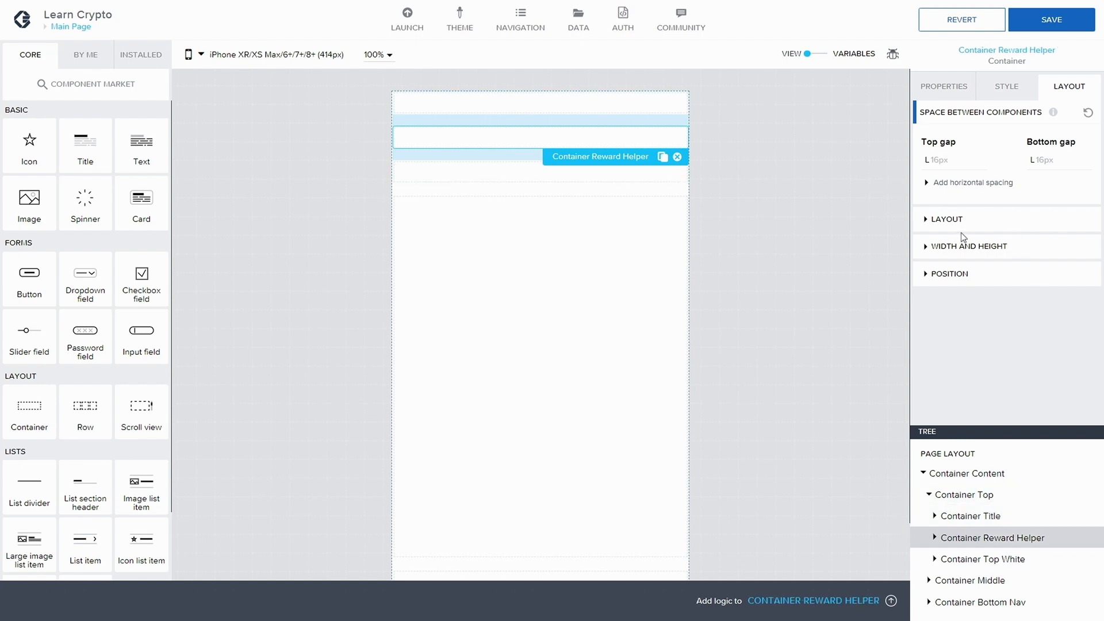
pyautogui.click(926, 248)
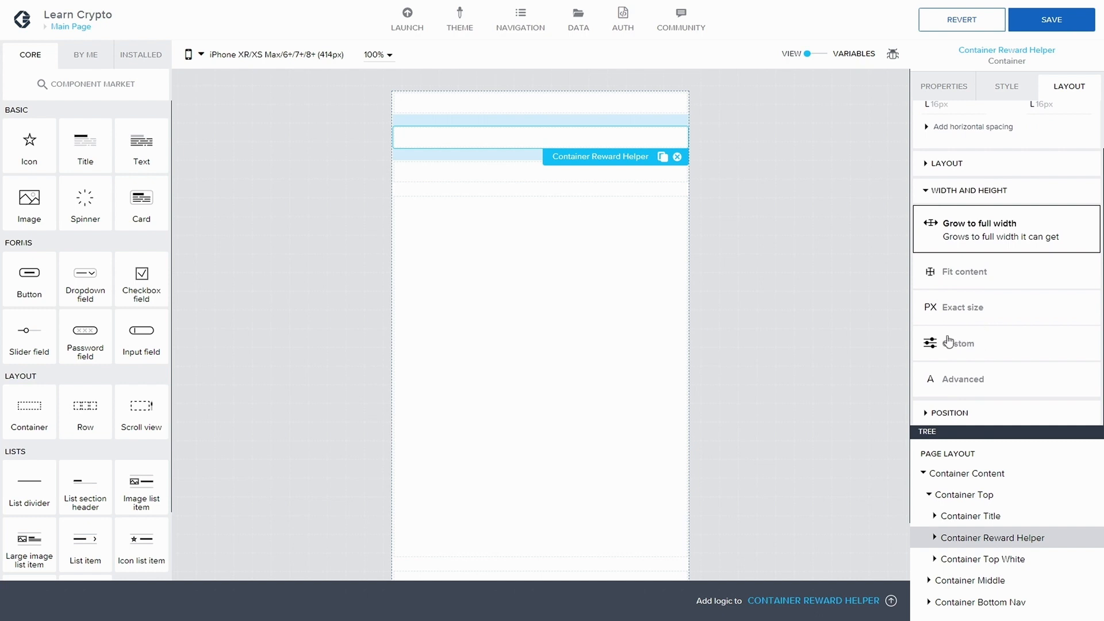
pyautogui.click(958, 343)
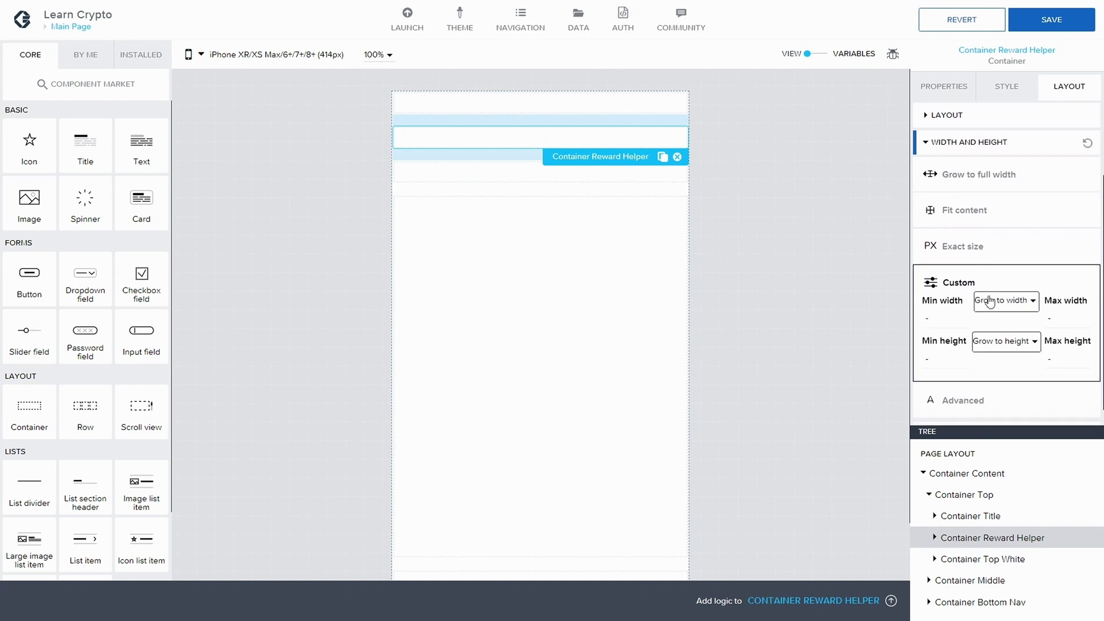
pyautogui.click(1015, 304)
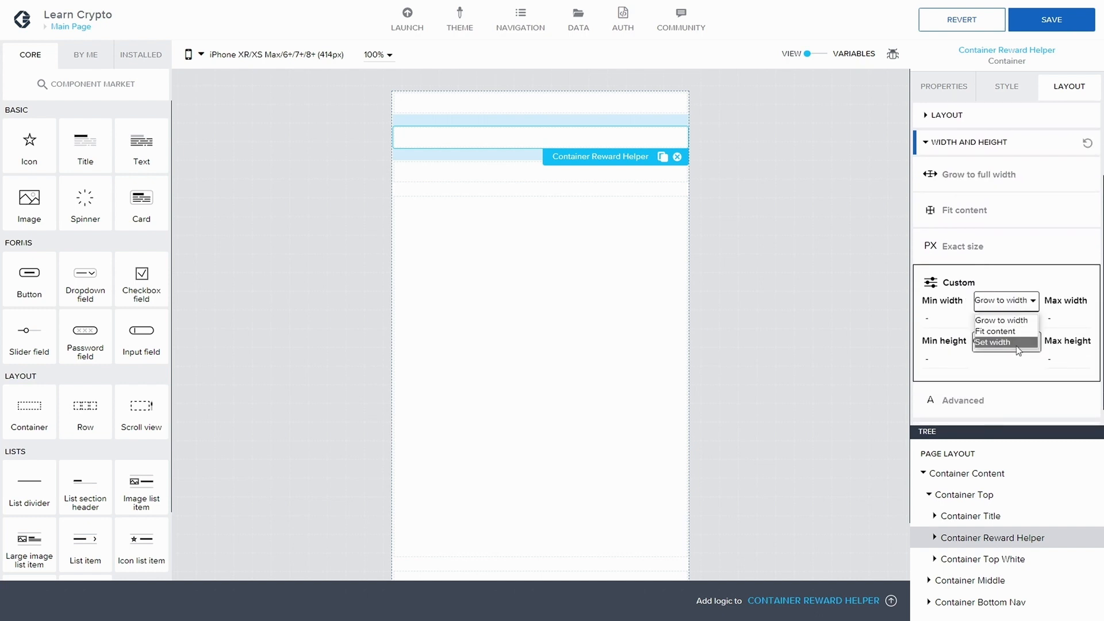
pyautogui.click(1015, 344)
pyautogui.click(995, 326)
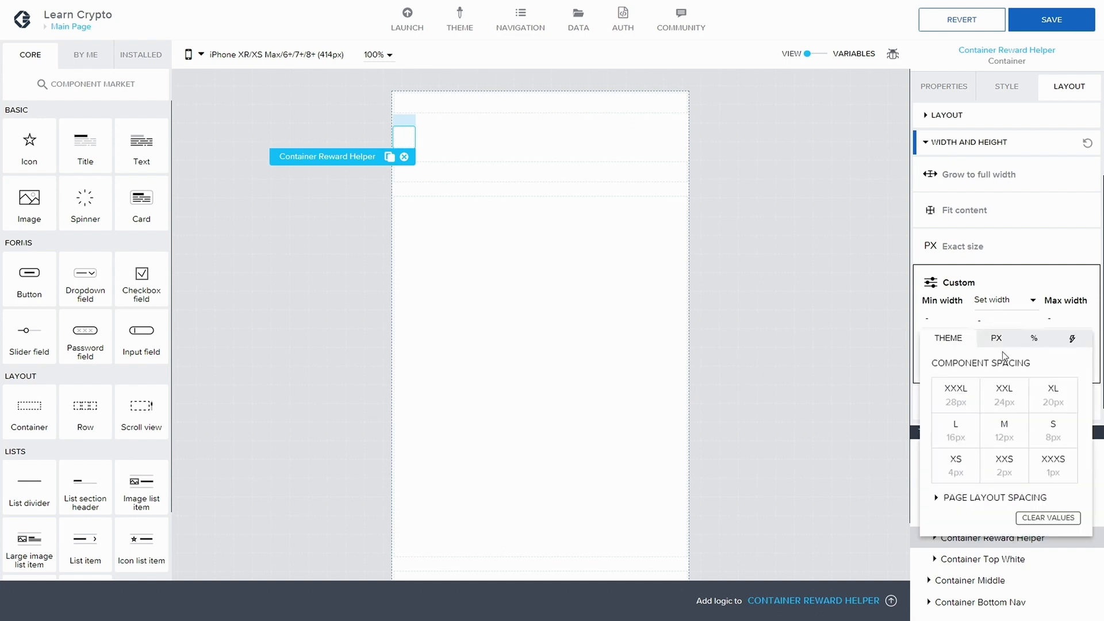
pyautogui.click(999, 344)
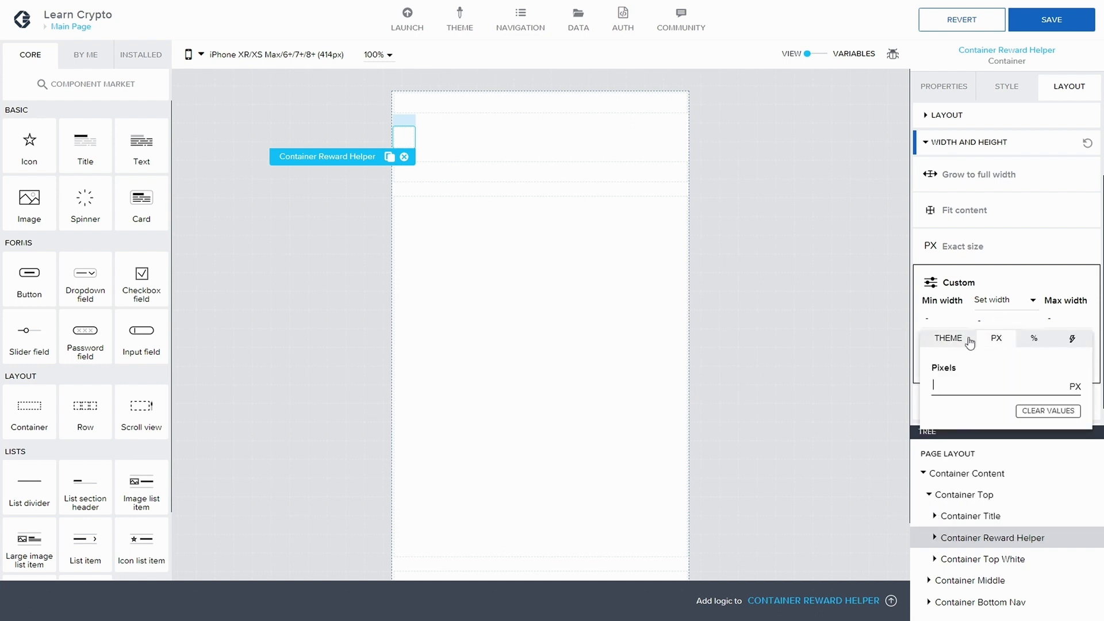
pyautogui.write('100')
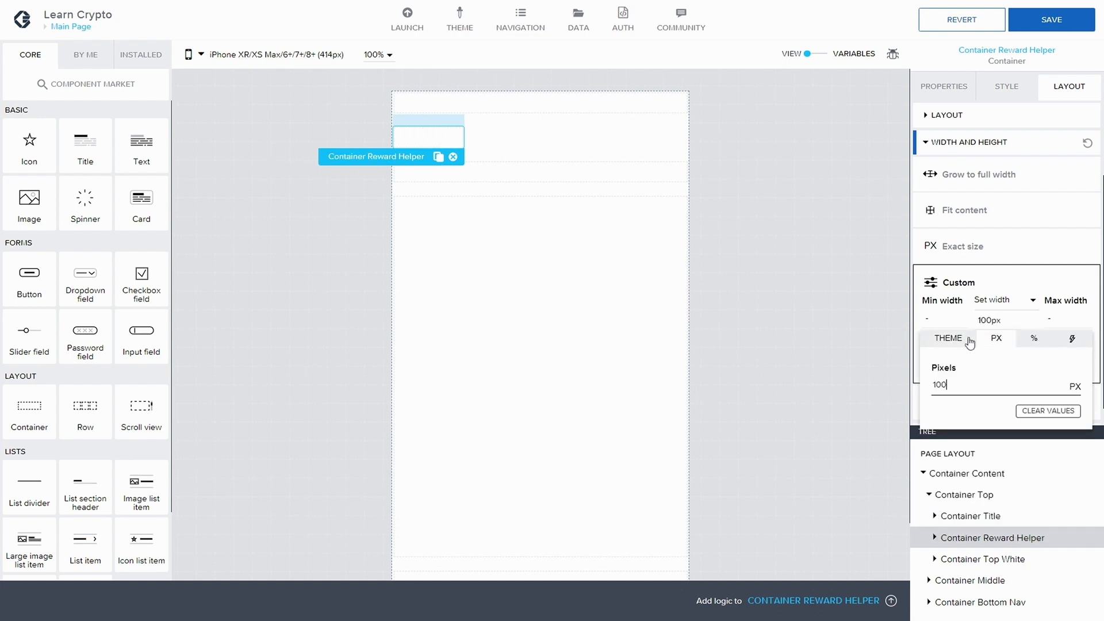
pyautogui.click(1033, 345)
pyautogui.write('100')
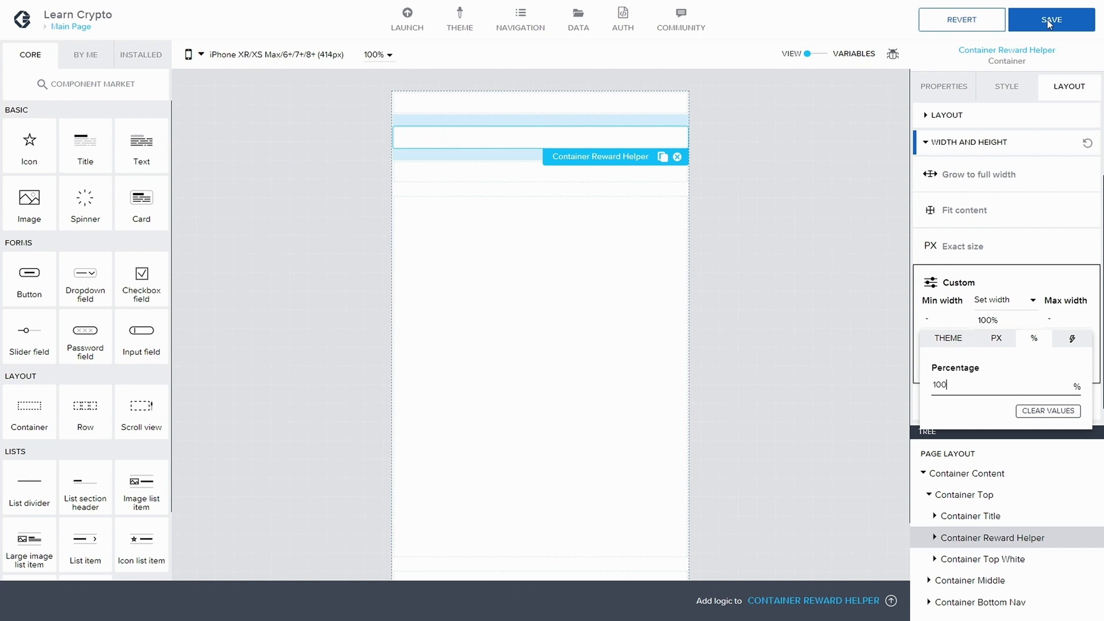
pyautogui.click(1033, 269)
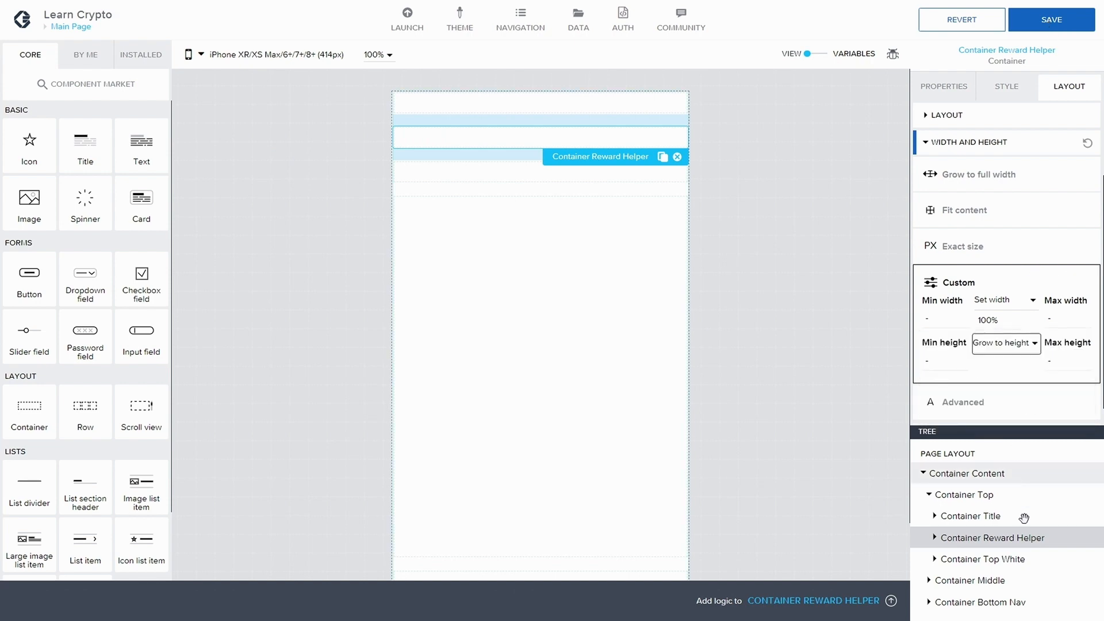
# Step: Give Container Top White a custom size with a set height of 115 px, and save the app
pyautogui.click(1029, 559)
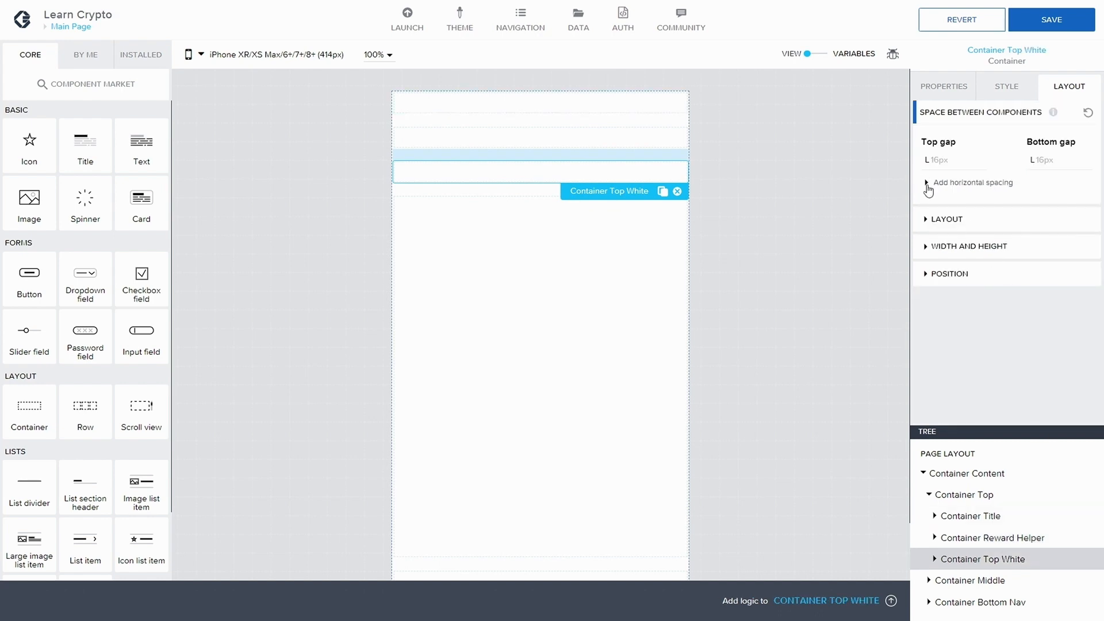
pyautogui.click(969, 247)
pyautogui.scroll(-1, 983, 315)
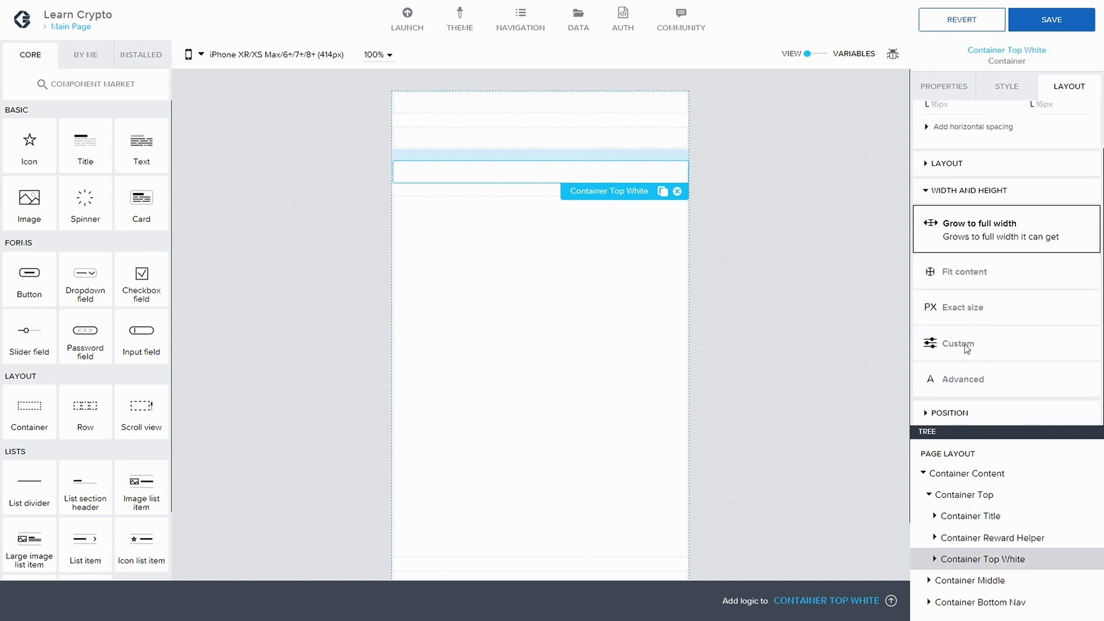
pyautogui.click(964, 344)
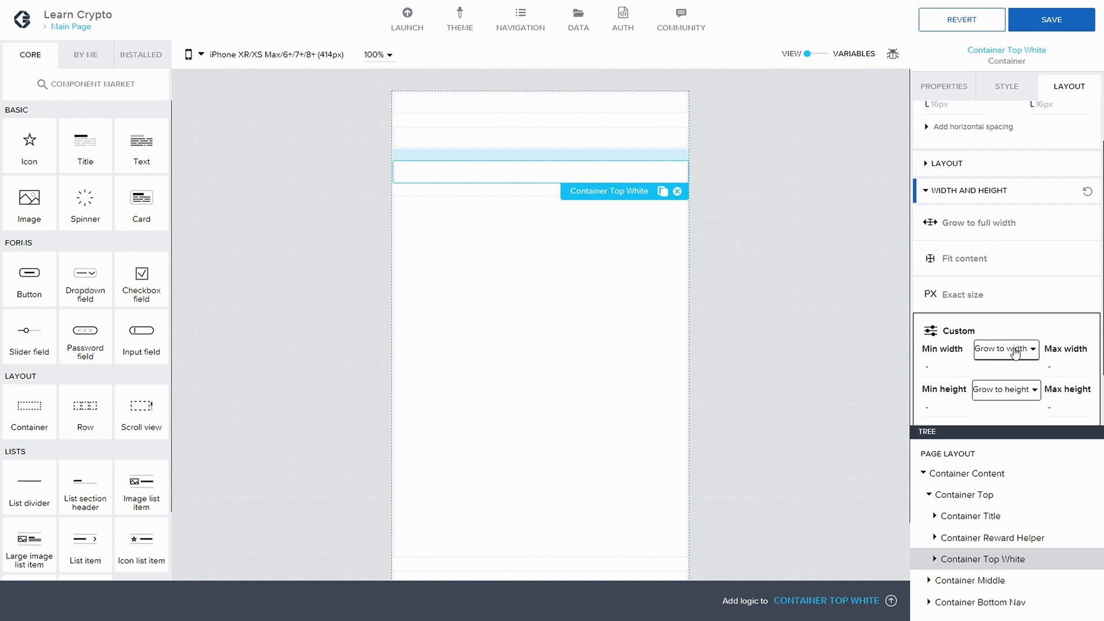
pyautogui.click(1013, 396)
pyautogui.scroll(-1, 1011, 411)
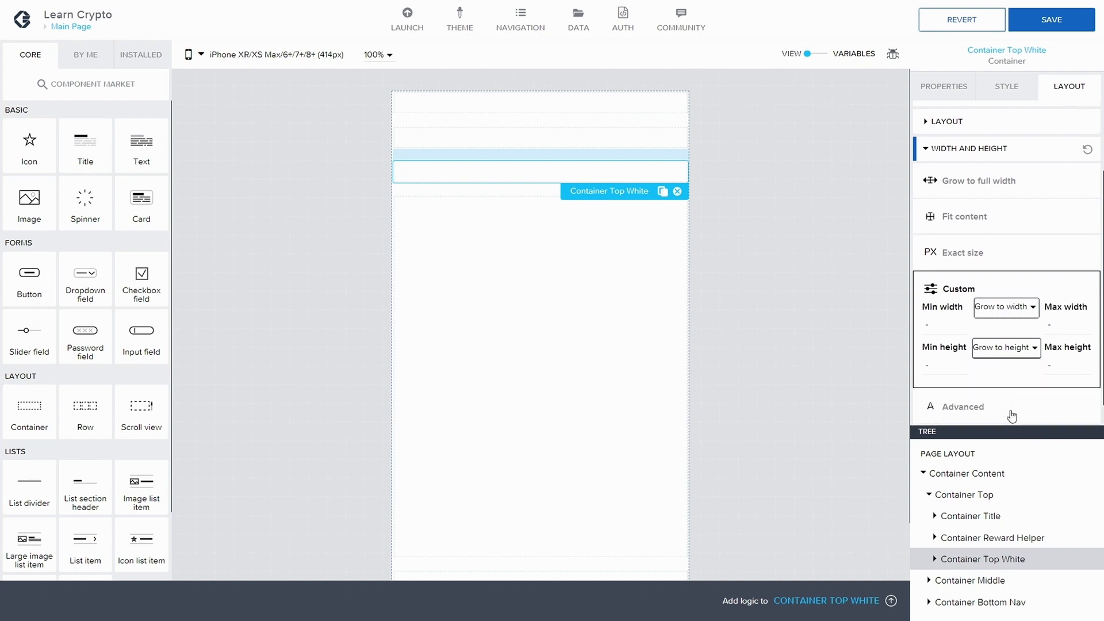
pyautogui.click(1004, 343)
pyautogui.click(1005, 382)
pyautogui.click(989, 360)
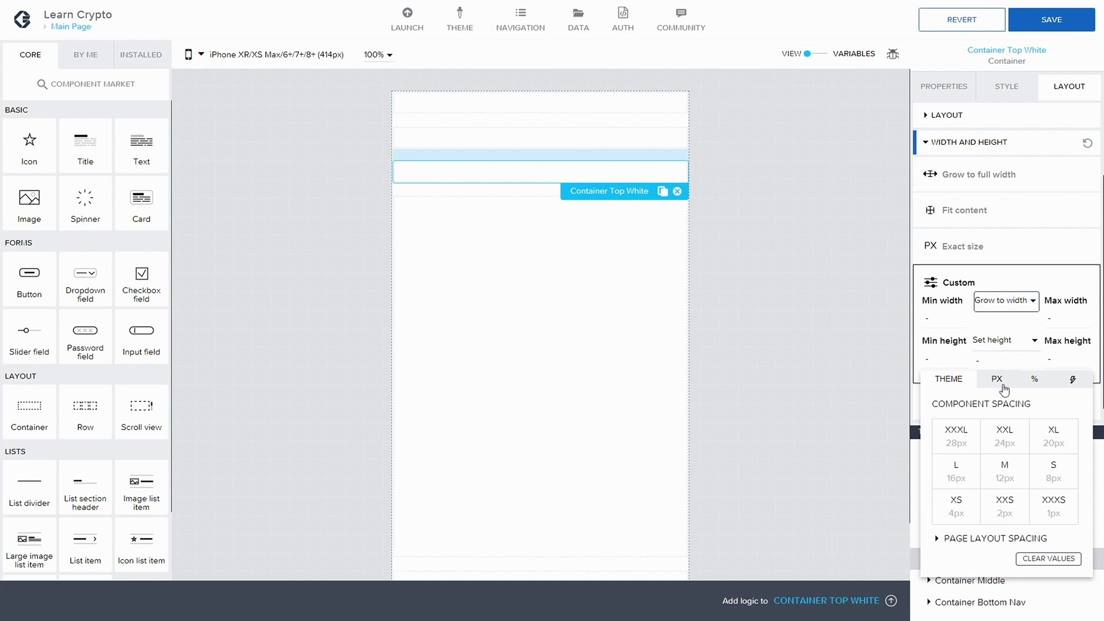
pyautogui.click(1000, 382)
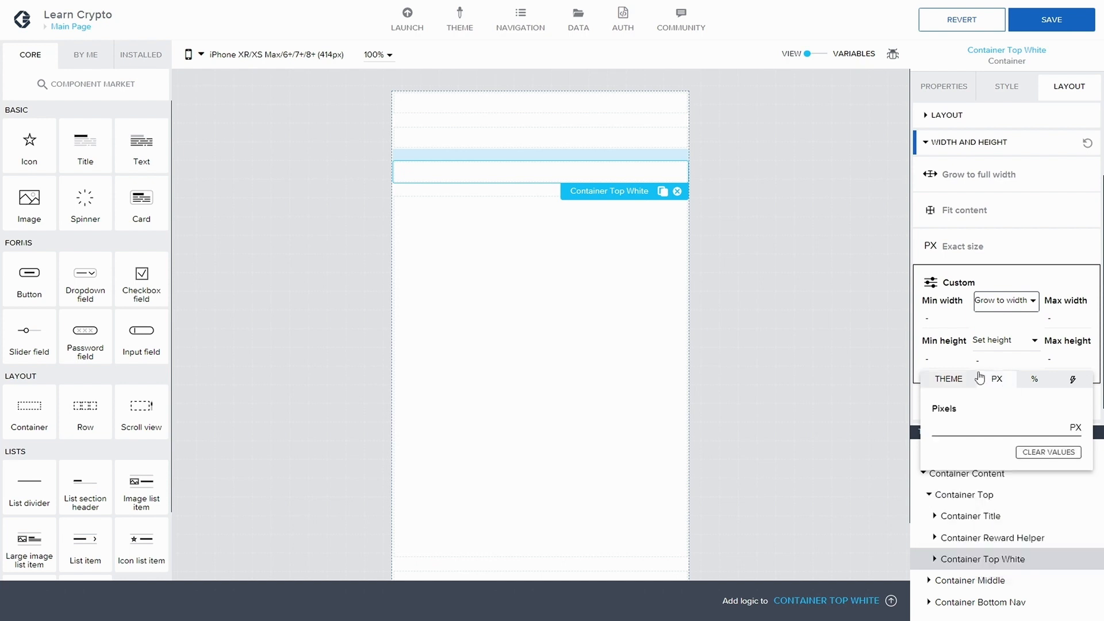
pyautogui.write('115')
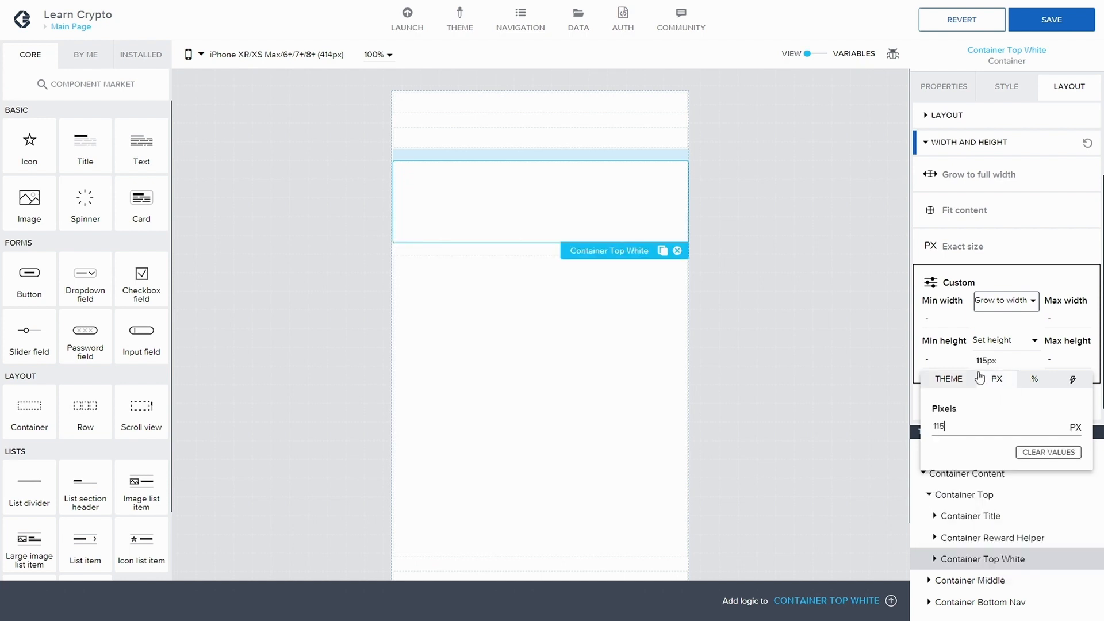
pyautogui.click(1033, 29)
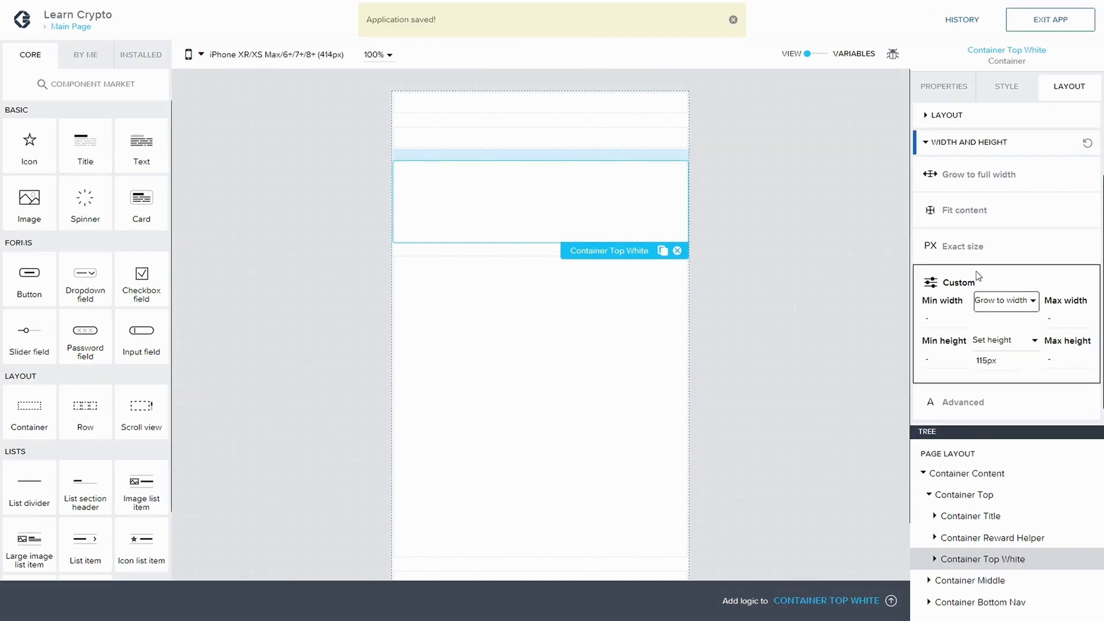
# Step: Add a title, an icon and a text component, in that order, inside Container Title
pyautogui.click(946, 516)
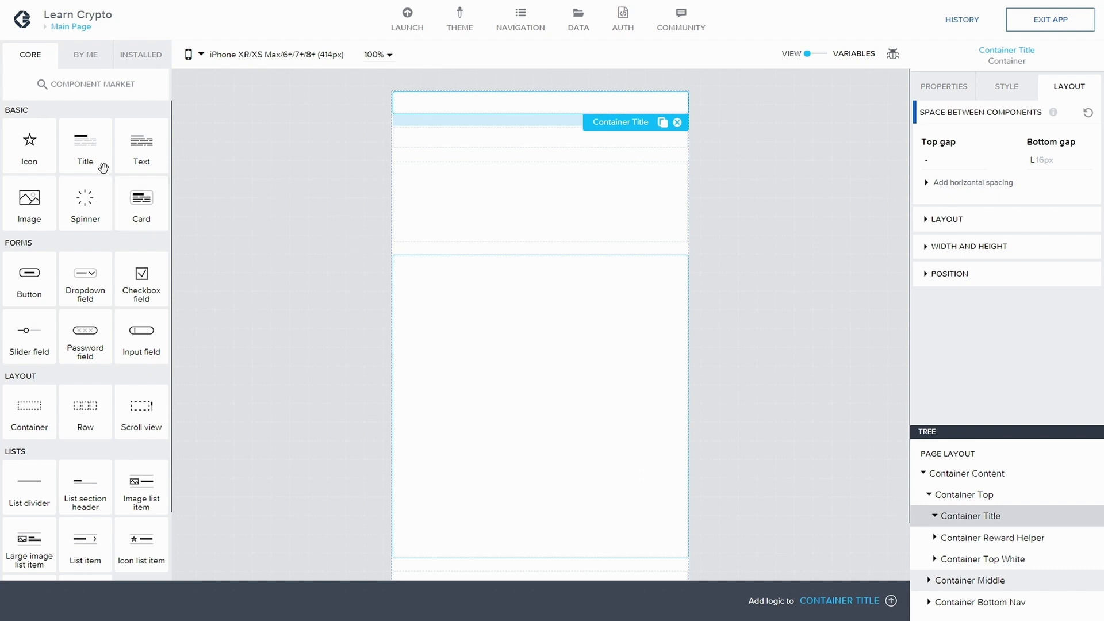
pyautogui.moveTo(104, 168); pyautogui.dragTo(1004, 518)
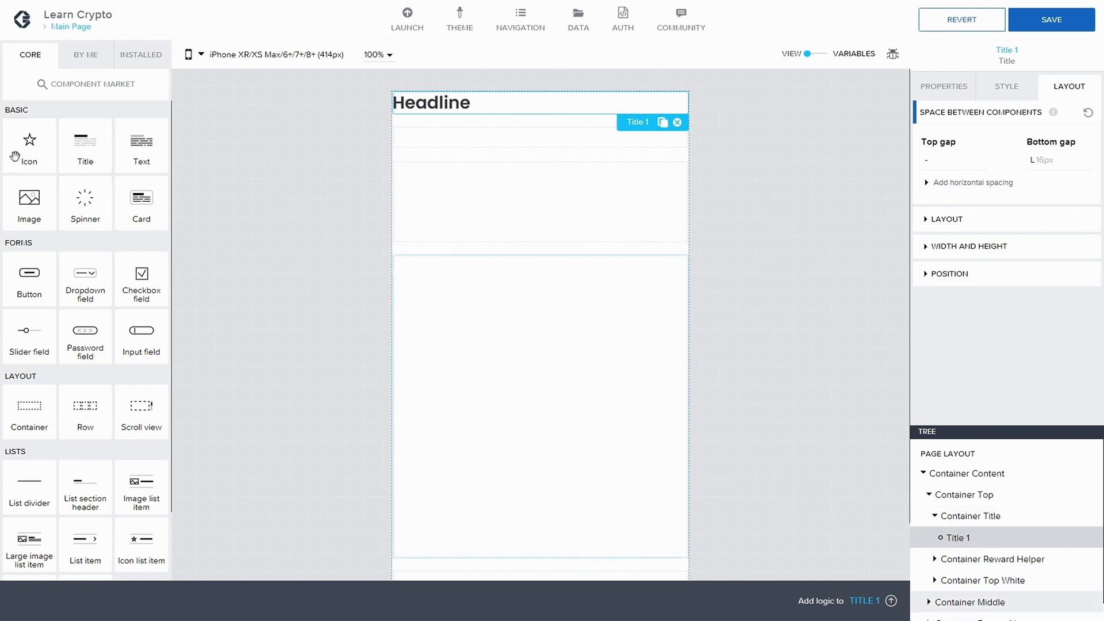
pyautogui.moveTo(25, 151); pyautogui.dragTo(988, 547)
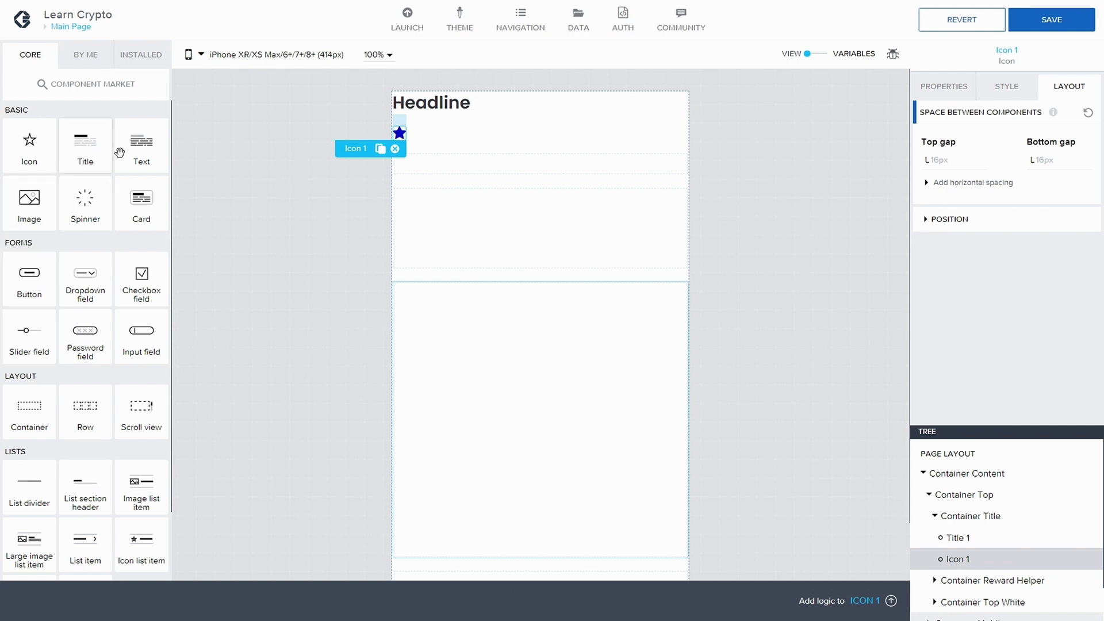
pyautogui.moveTo(135, 156); pyautogui.dragTo(1009, 567)
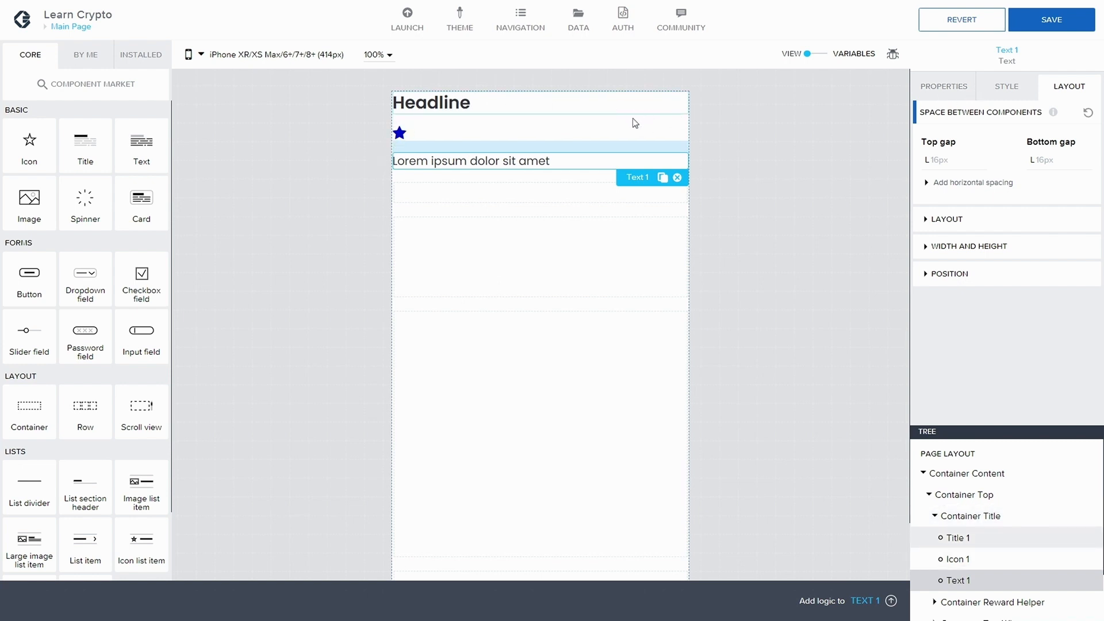
# Step: Add a container as the first item inside Container Title and move the title and icon components into it
pyautogui.click(981, 519)
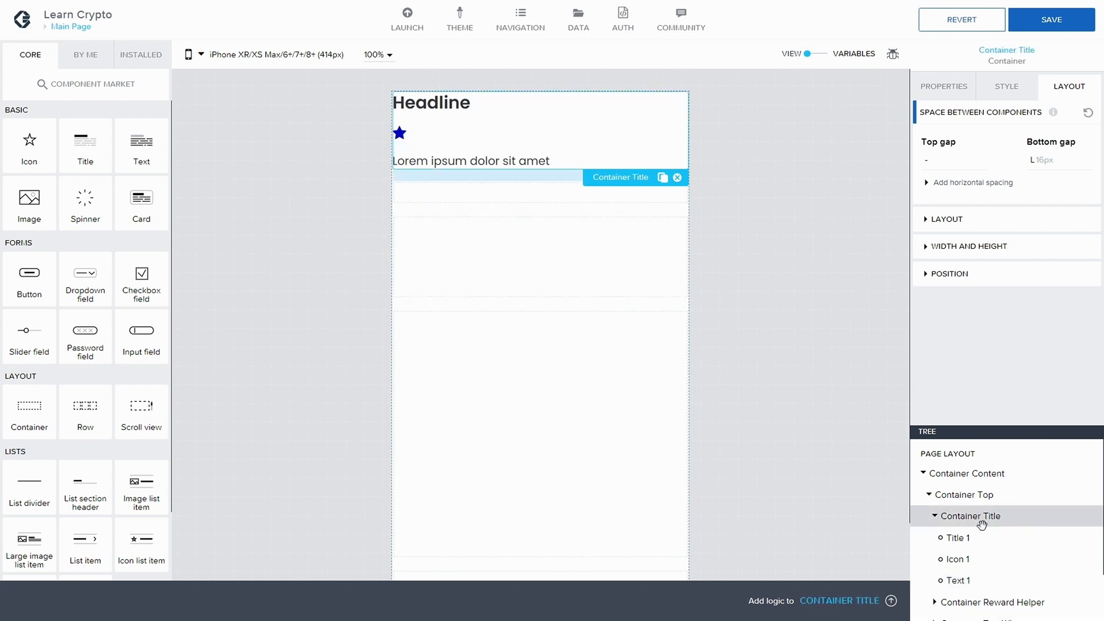
pyautogui.moveTo(35, 422); pyautogui.dragTo(1019, 522)
pyautogui.moveTo(964, 557); pyautogui.dragTo(995, 544)
pyautogui.moveTo(958, 582); pyautogui.dragTo(975, 555)
pyautogui.click(941, 538)
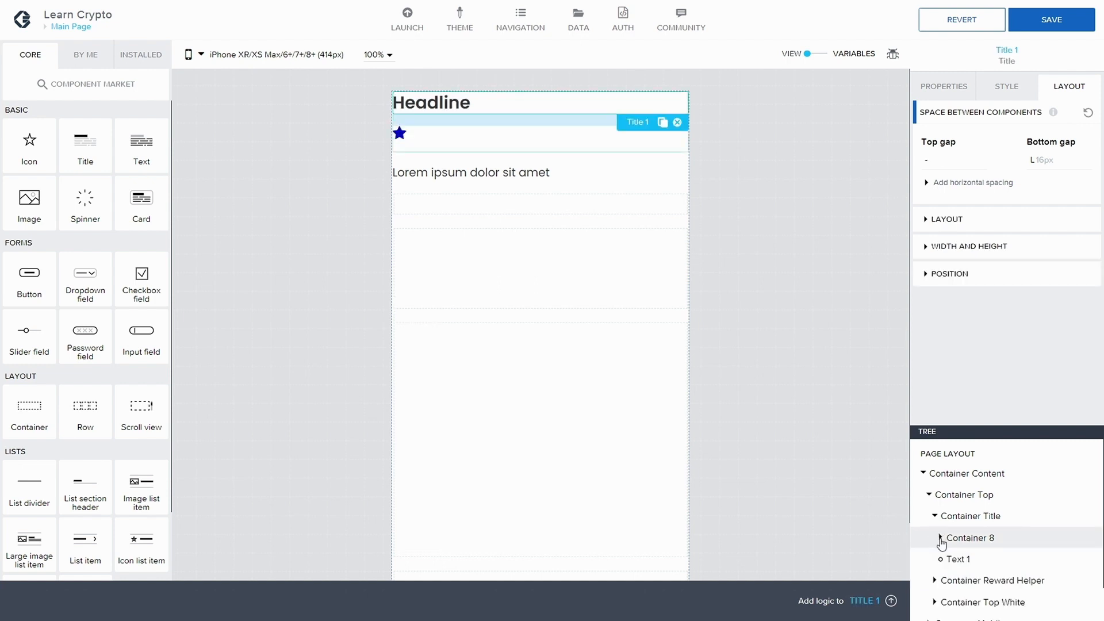
pyautogui.click(942, 541)
# Step: Rename the container holding the title and icon as Container headline, and save the app
pyautogui.click(976, 538)
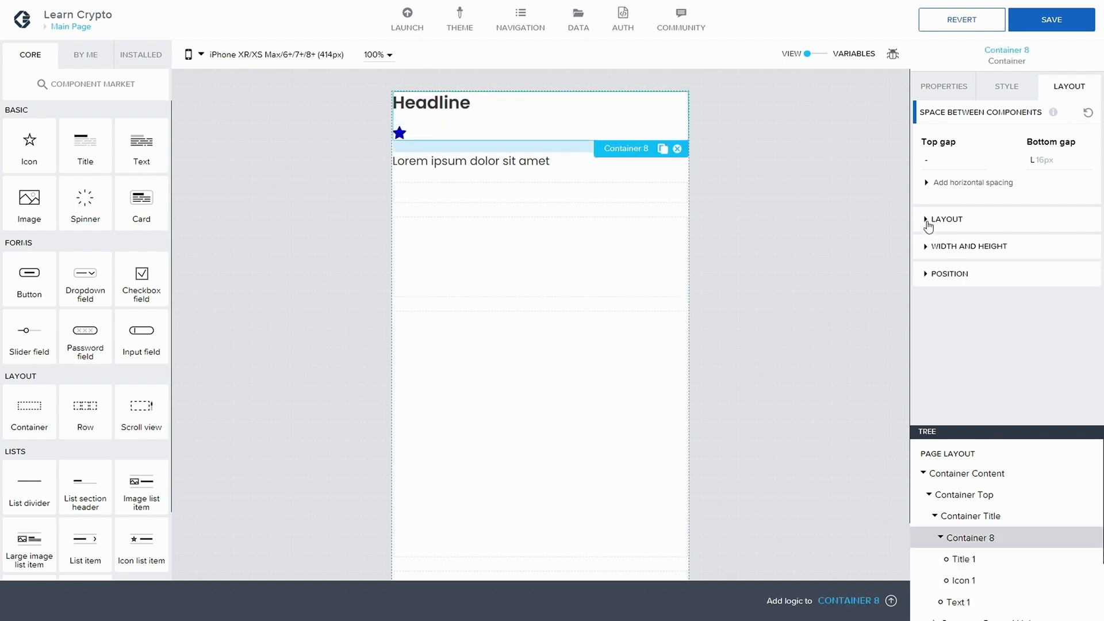
pyautogui.click(946, 95)
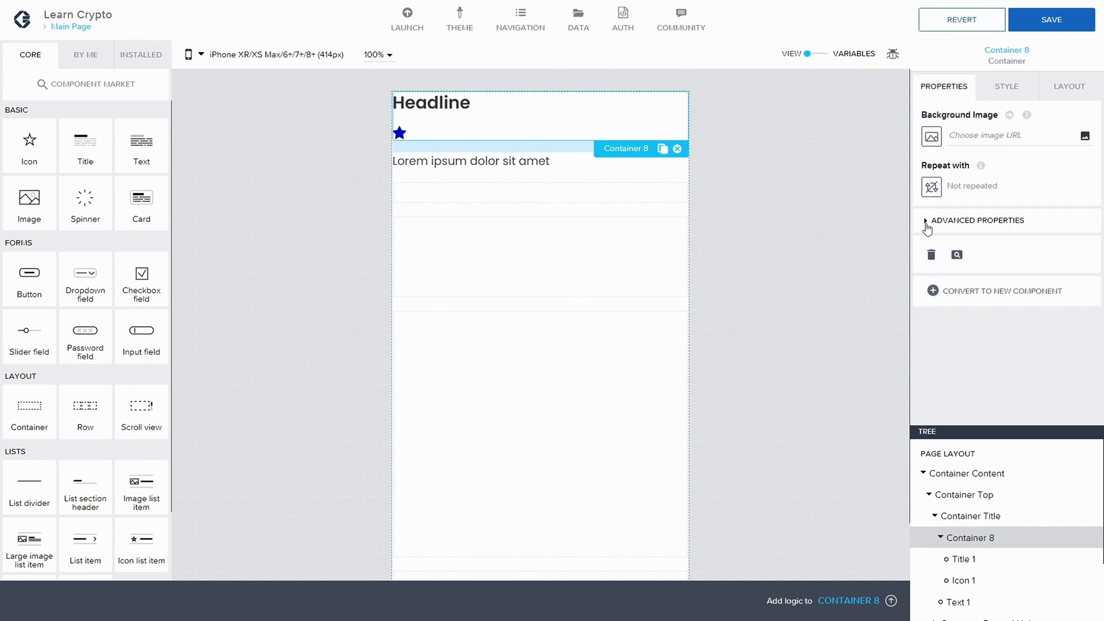
pyautogui.click(925, 221)
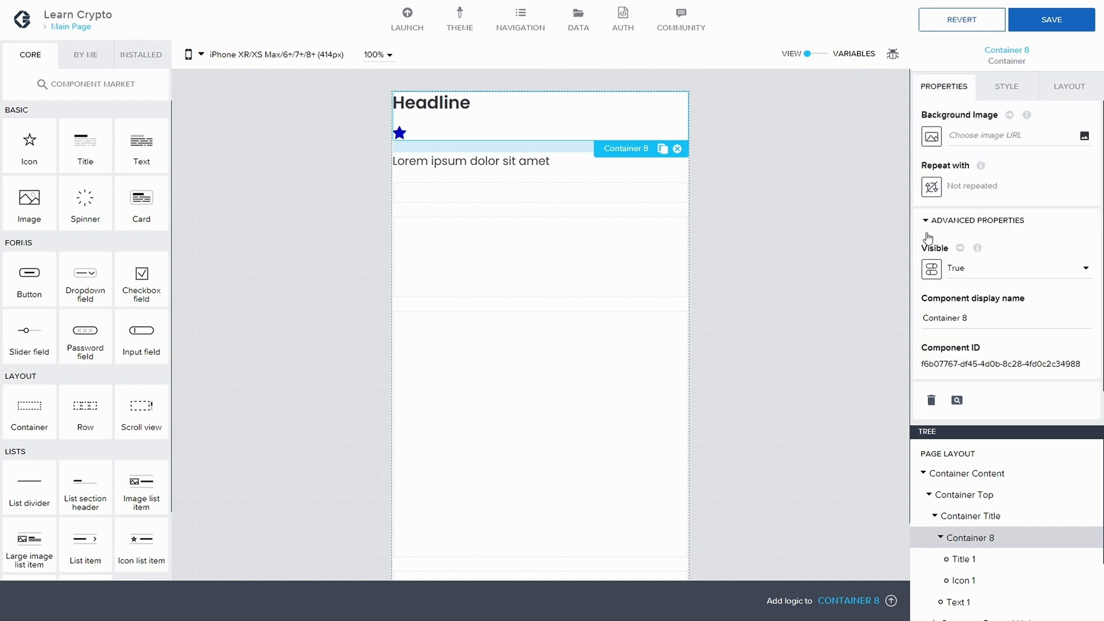
pyautogui.click(991, 310)
pyautogui.press('BackSpace')
pyautogui.write('headline')
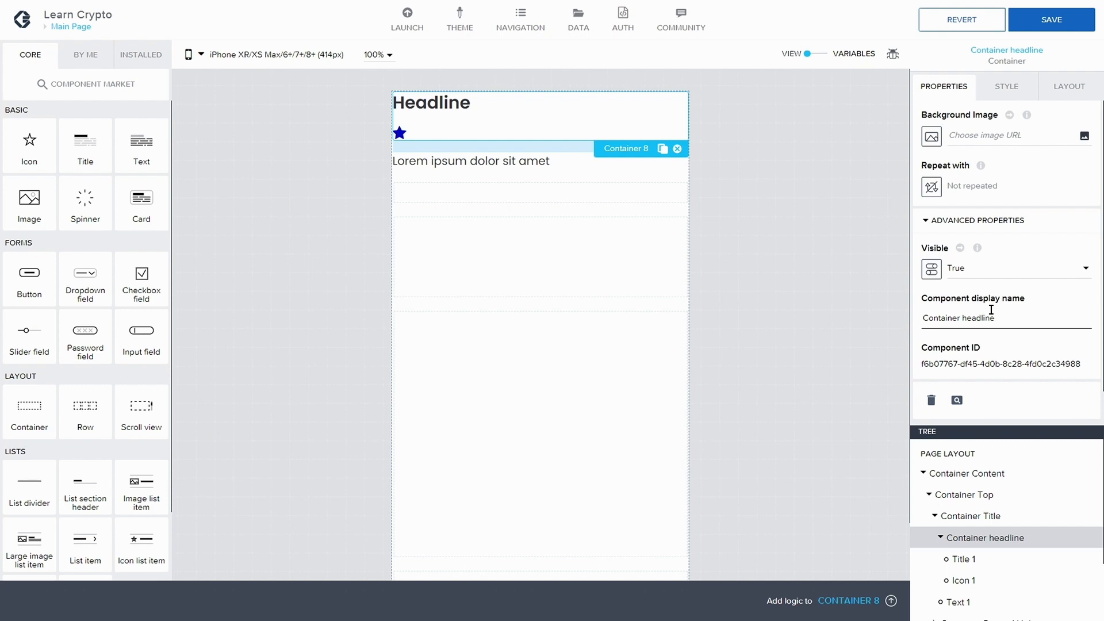
pyautogui.click(1050, 20)
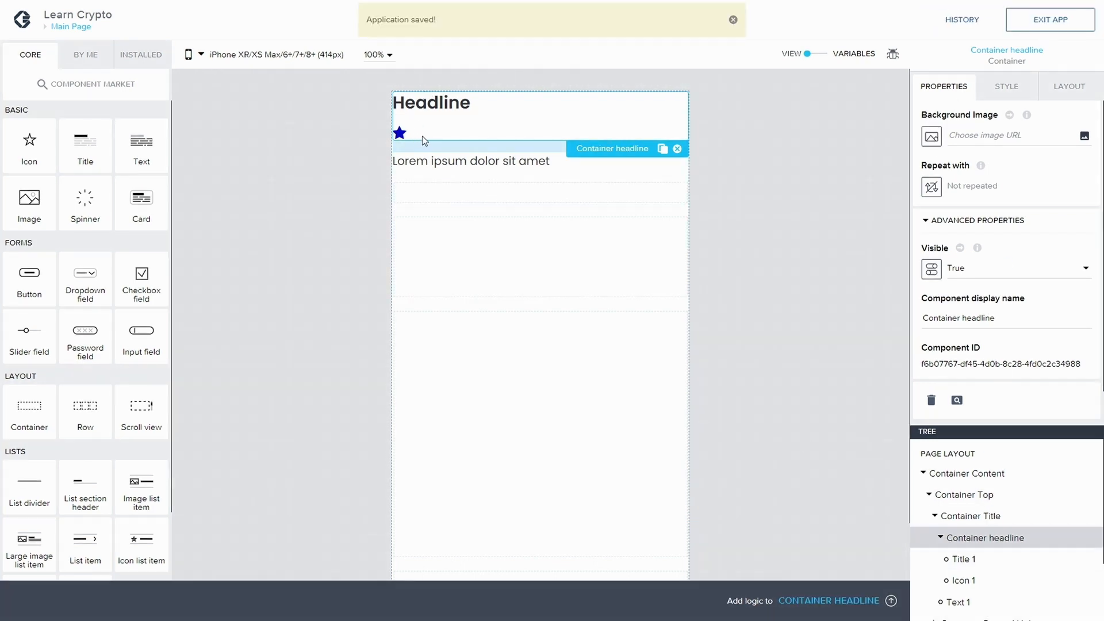
# Step: Lay out Container headline's components horizontally and align them to the vertical centre
pyautogui.click(941, 538)
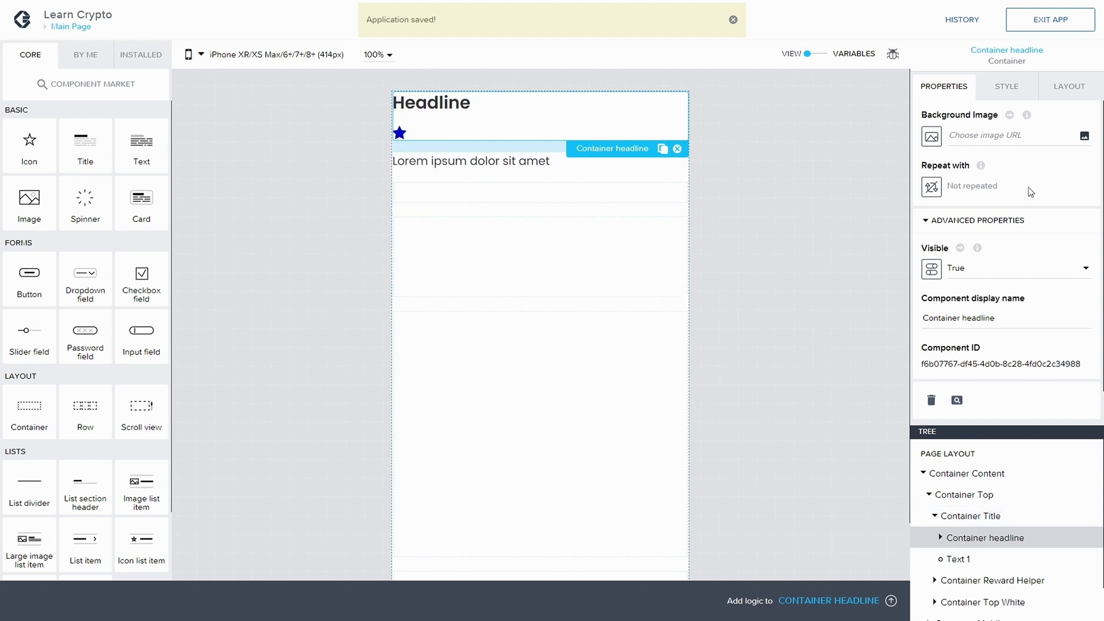
pyautogui.click(1065, 89)
pyautogui.click(922, 229)
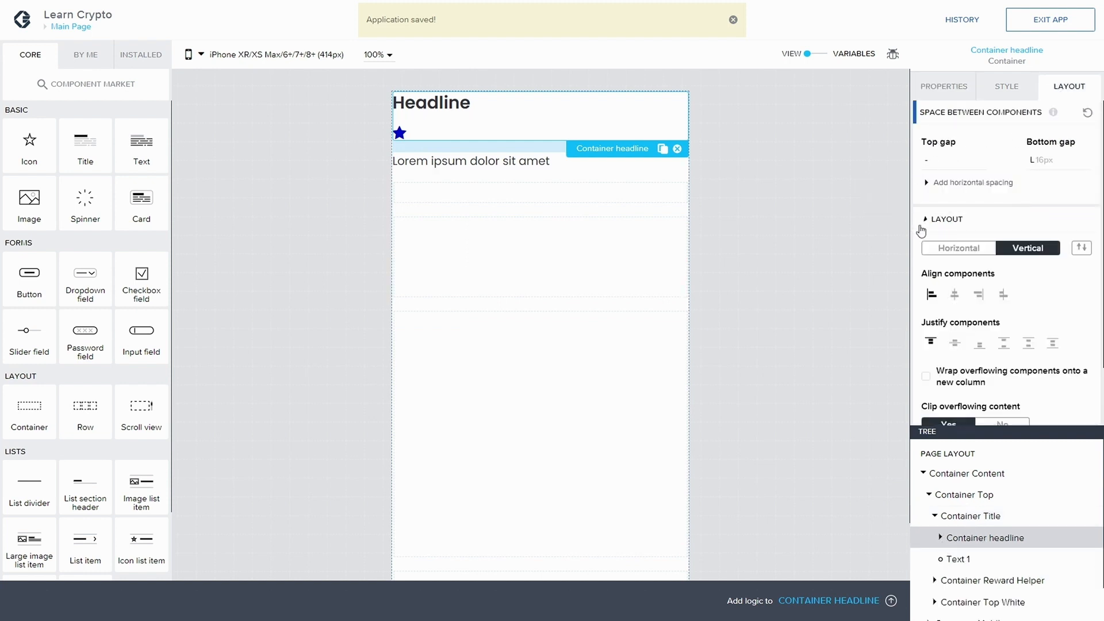
pyautogui.click(959, 248)
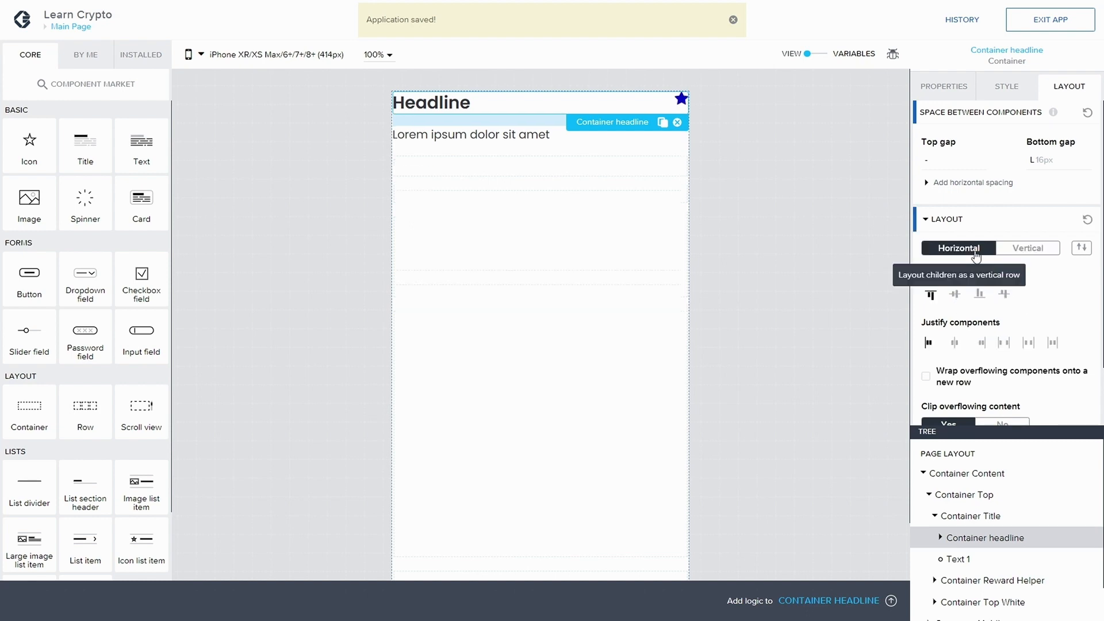
pyautogui.click(962, 296)
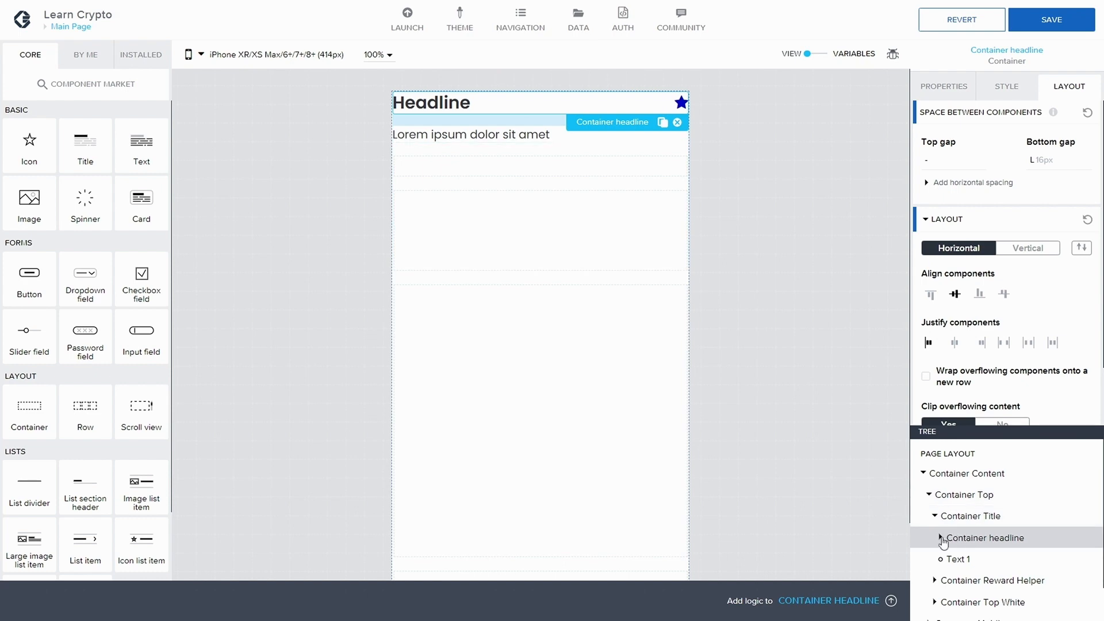
# Step: Set both Container headline and the title component inside it to the Fit content size
pyautogui.scroll(-3, 975, 359)
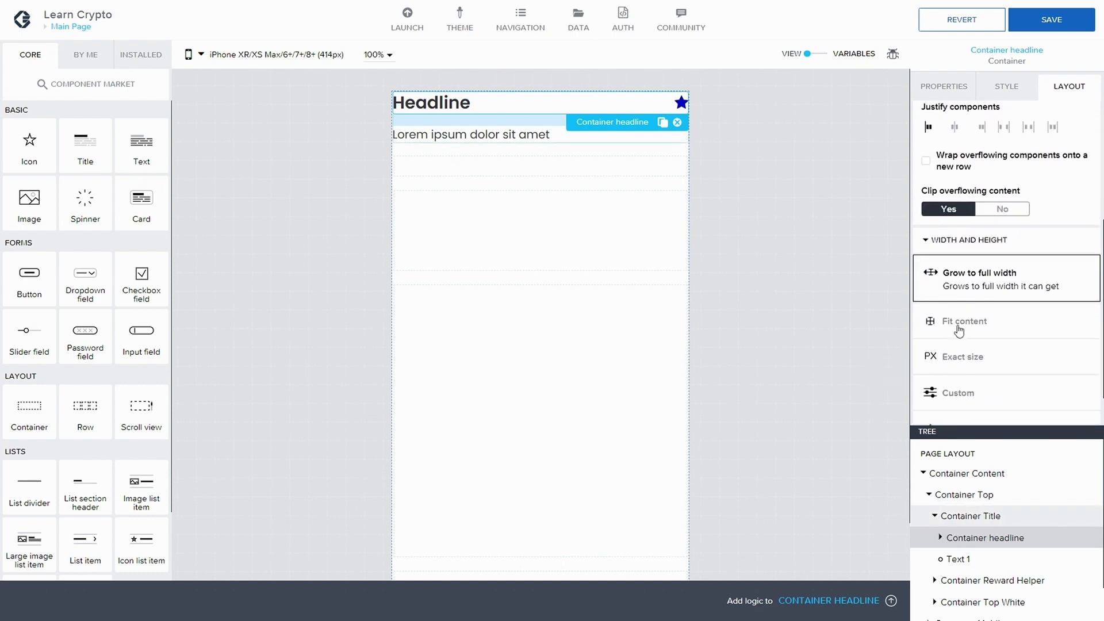
pyautogui.click(959, 322)
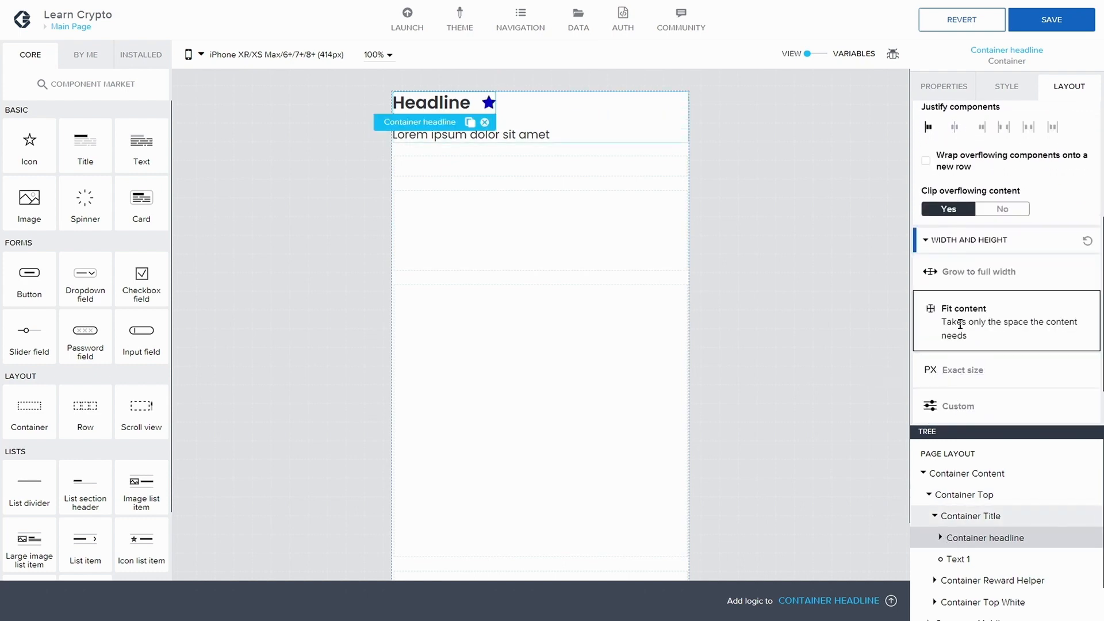
pyautogui.click(946, 537)
pyautogui.scroll(-1, 947, 539)
pyautogui.click(959, 503)
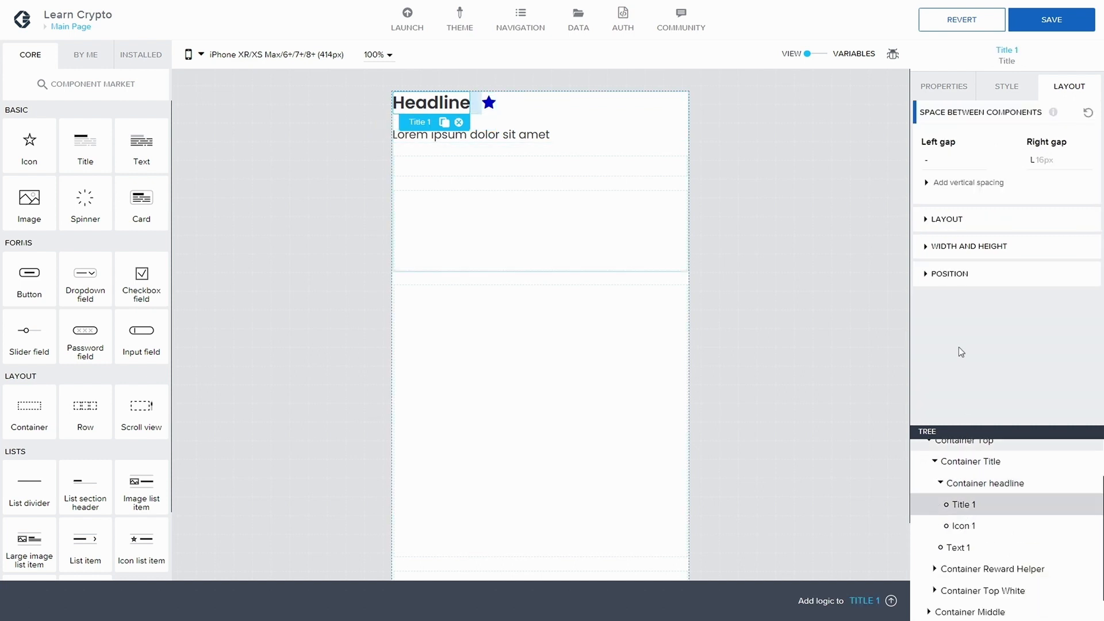
pyautogui.click(927, 248)
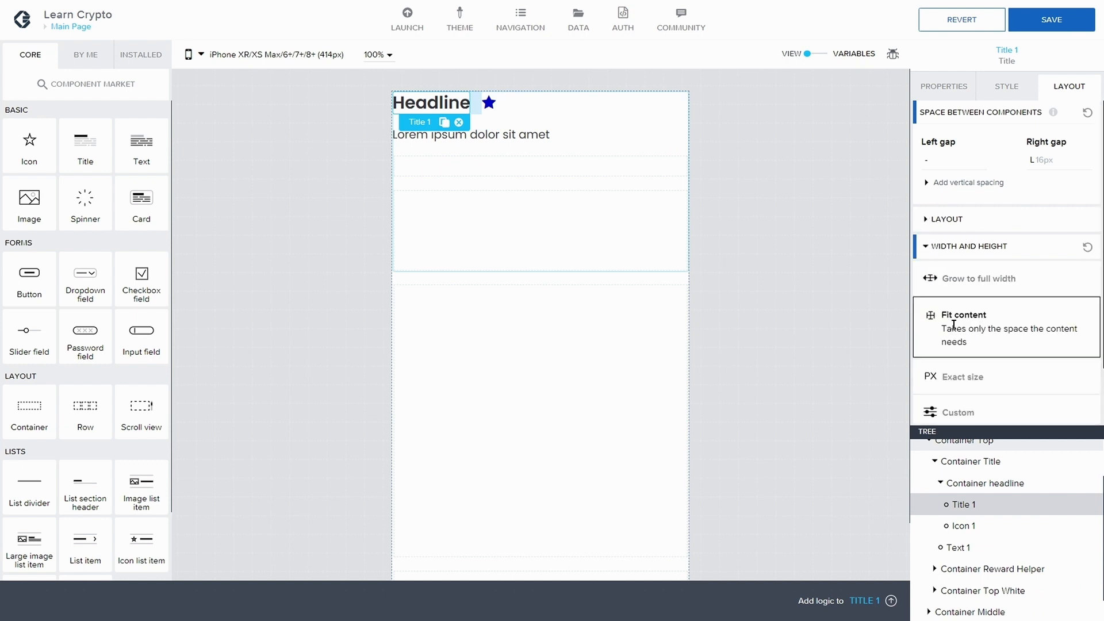
pyautogui.click(977, 526)
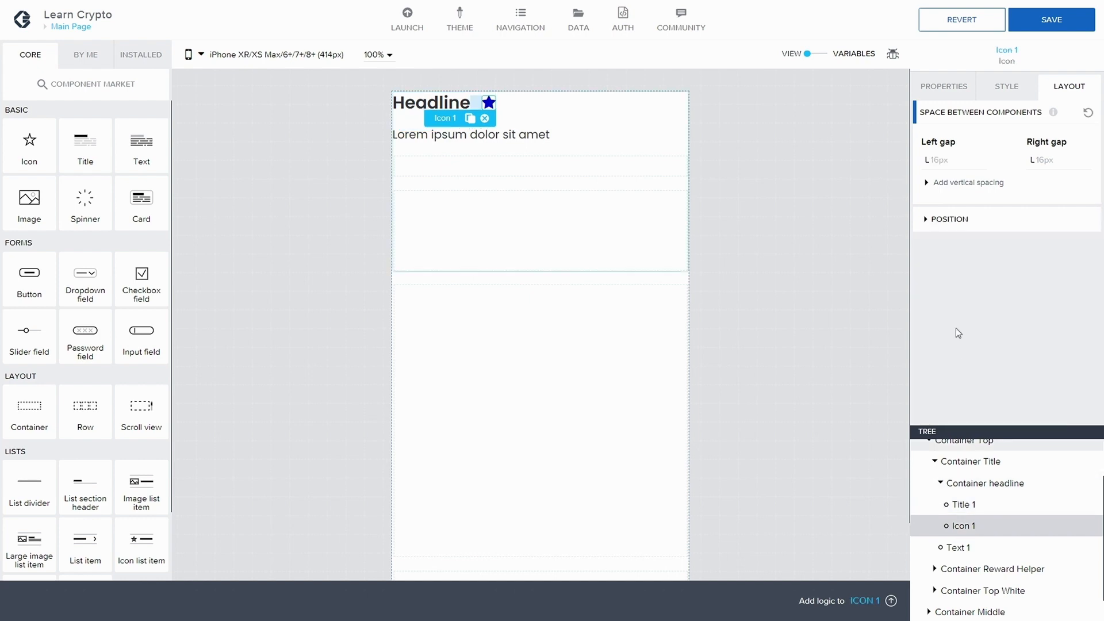
# Step: Justify Container headline's components horizontally with space between them
pyautogui.click(979, 484)
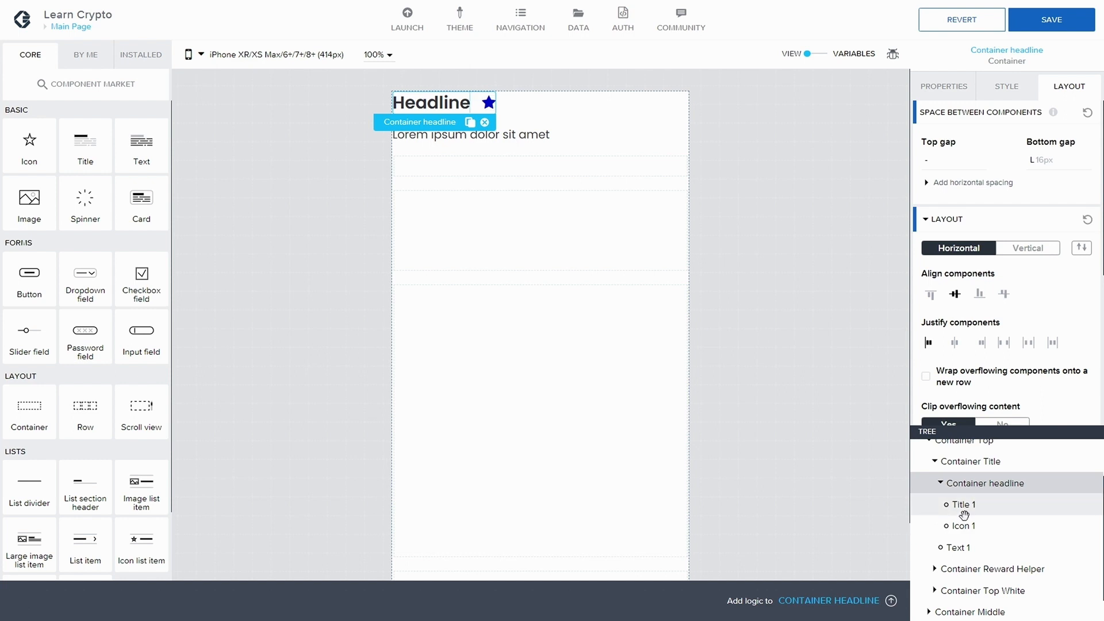
pyautogui.click(941, 483)
pyautogui.click(941, 497)
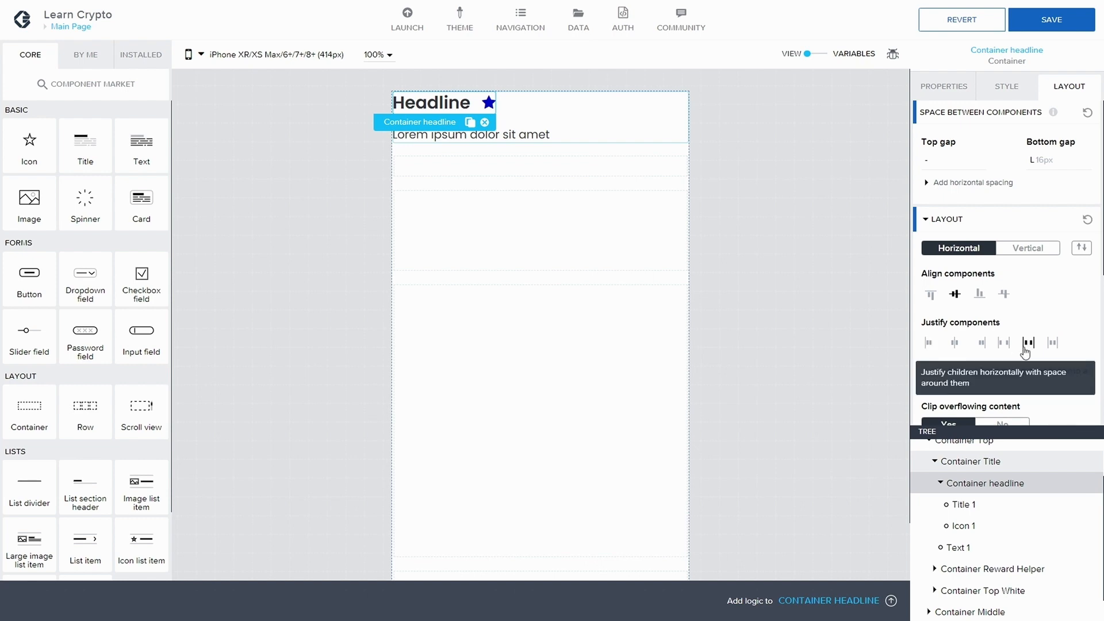
pyautogui.click(1026, 352)
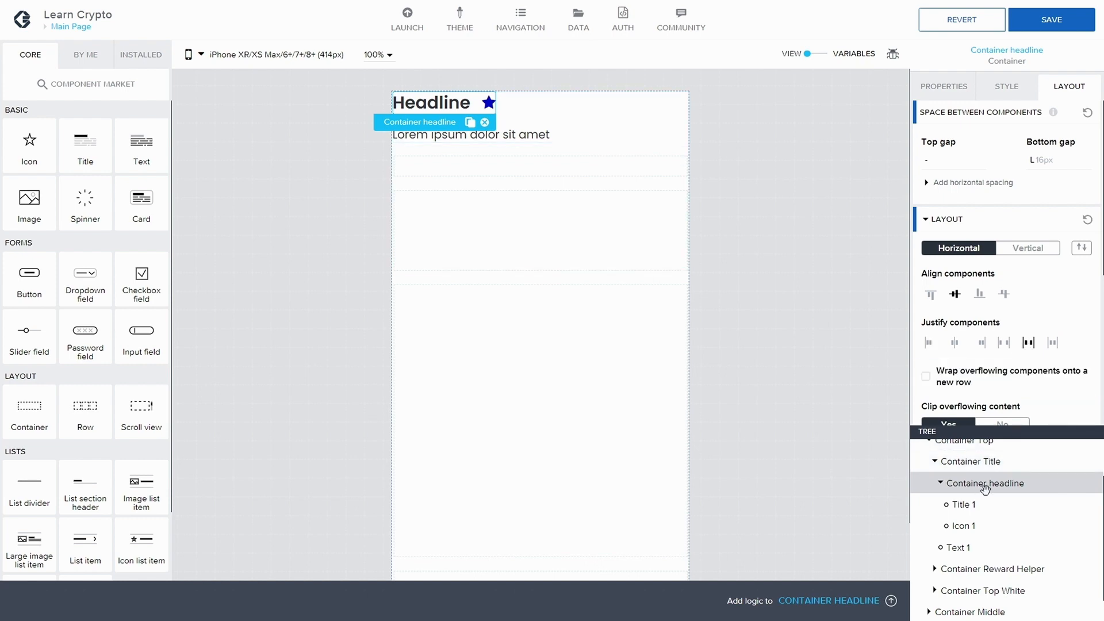
pyautogui.click(1002, 344)
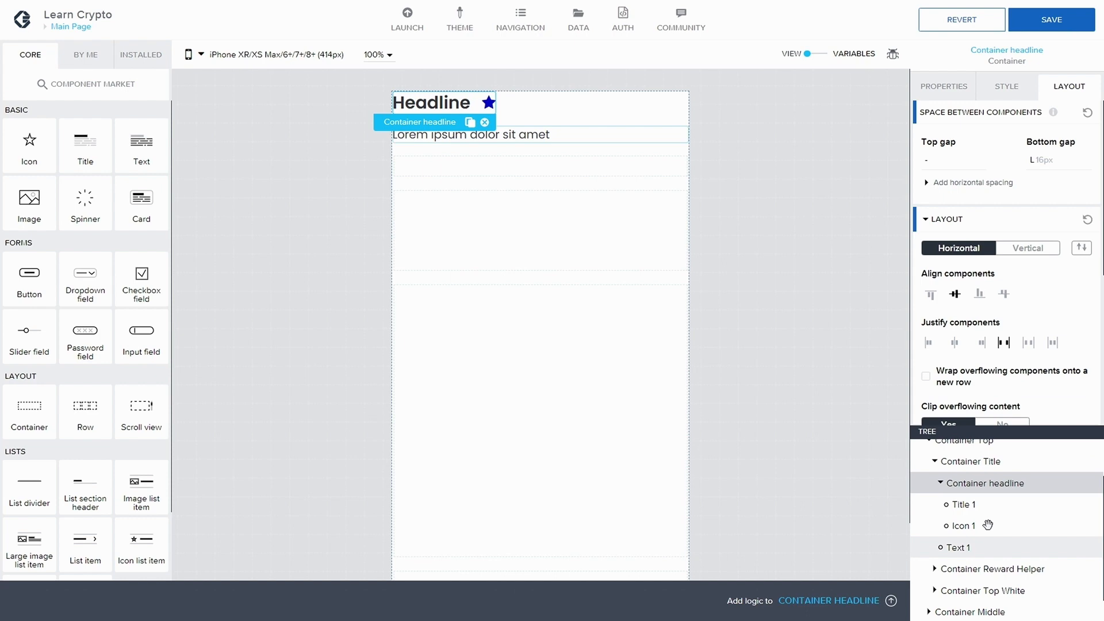
pyautogui.click(940, 484)
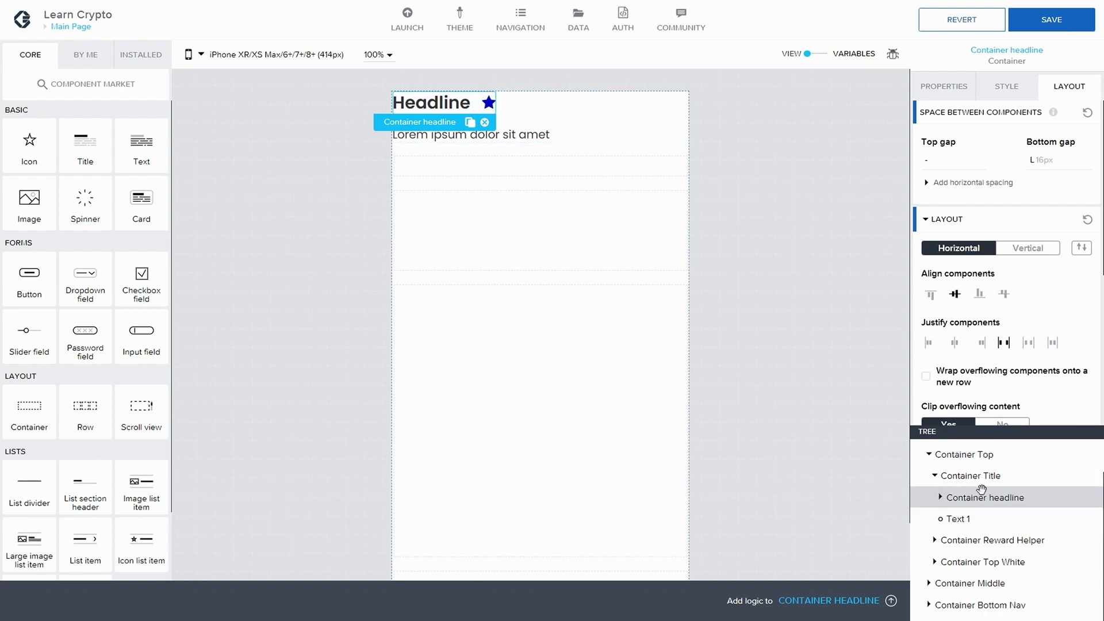
# Step: Set Container headline's width to Grow to full width and check its title and icon components
pyautogui.scroll(-5, 1016, 288)
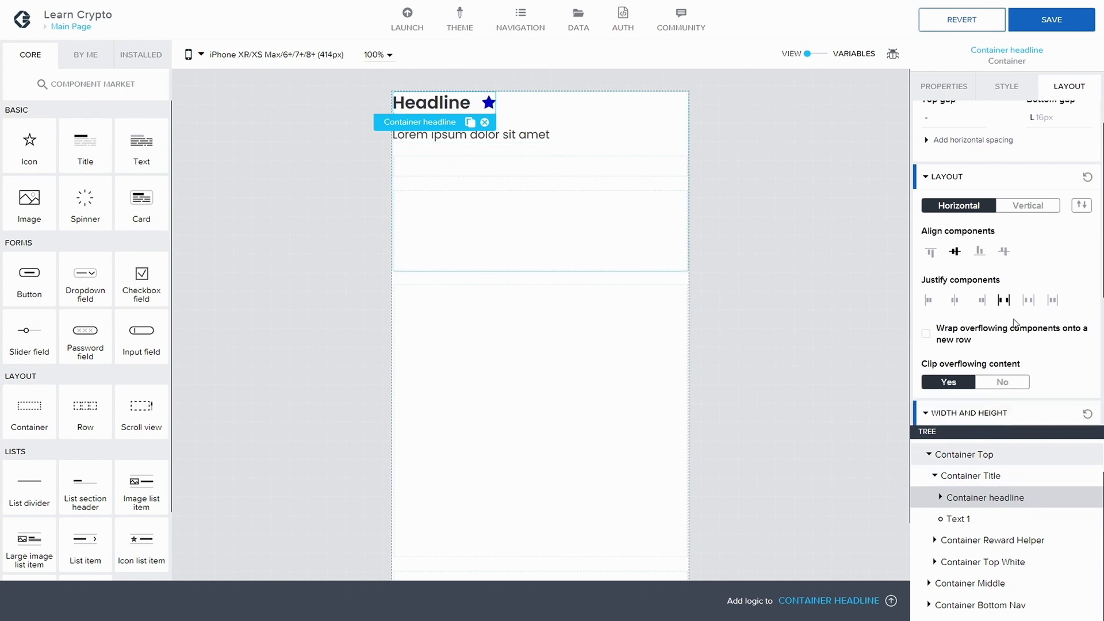
pyautogui.click(959, 221)
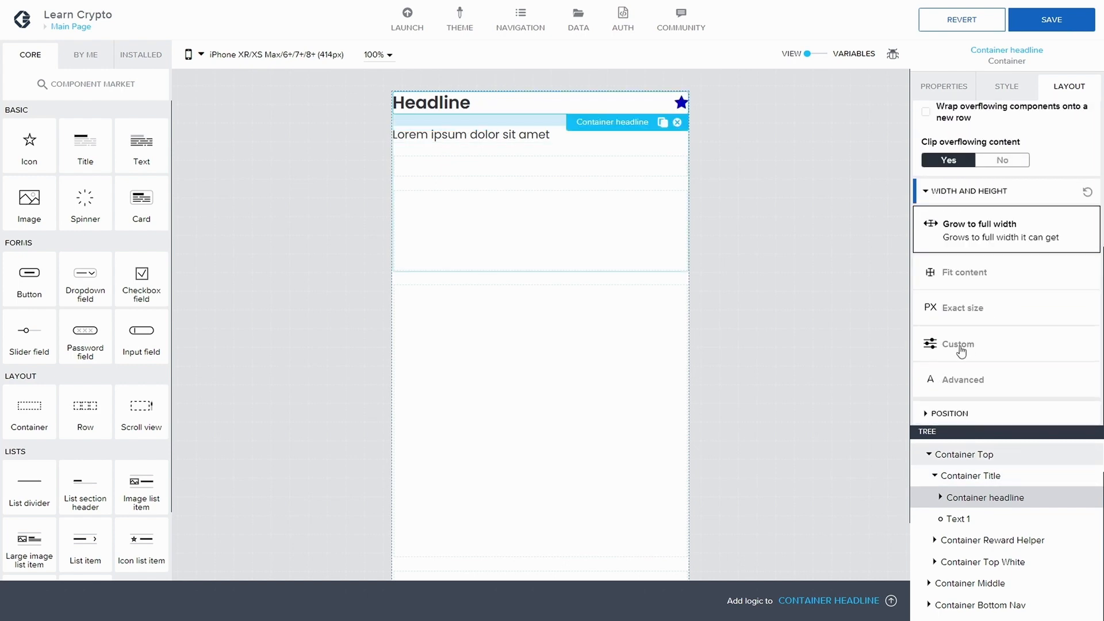
pyautogui.click(971, 500)
pyautogui.click(969, 506)
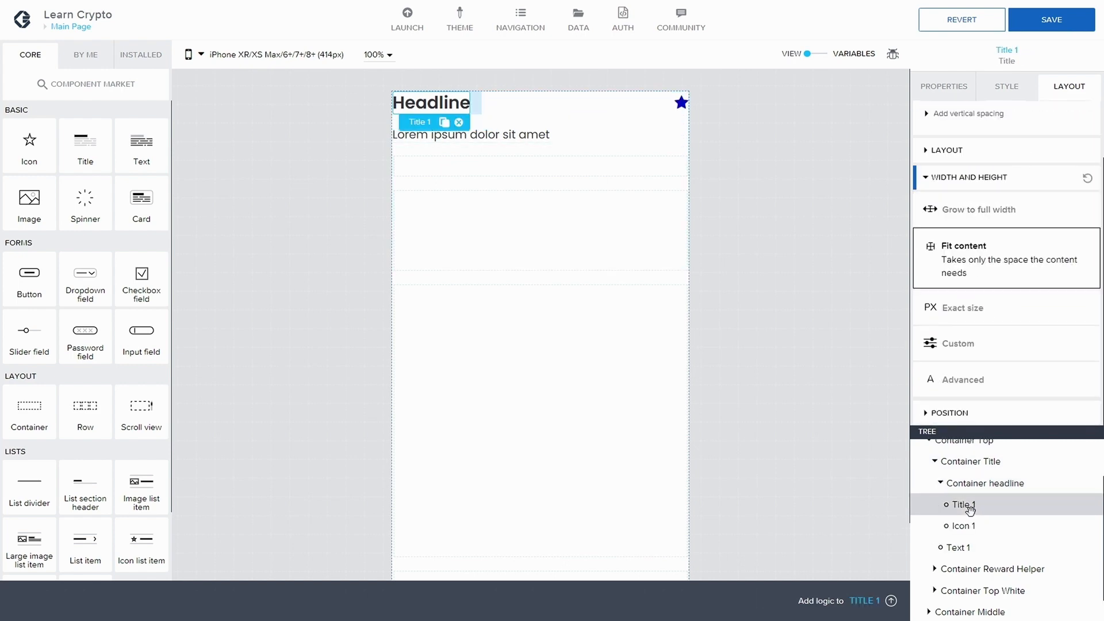
pyautogui.click(970, 523)
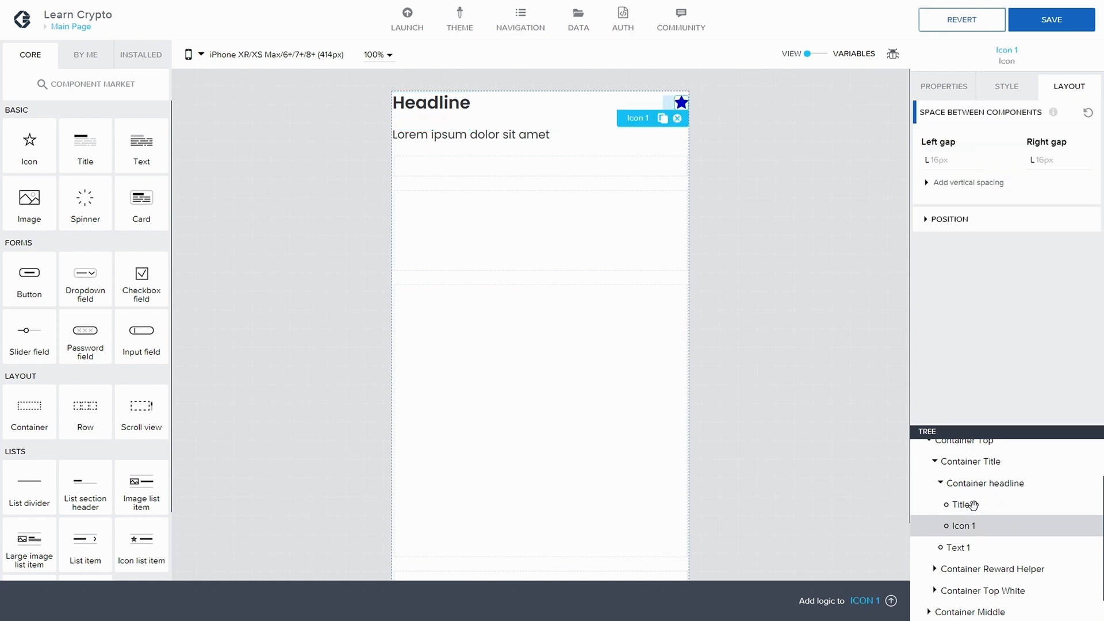
# Step: Clear the gap between the title and the icon in Container headline
pyautogui.click(964, 504)
pyautogui.click(1041, 161)
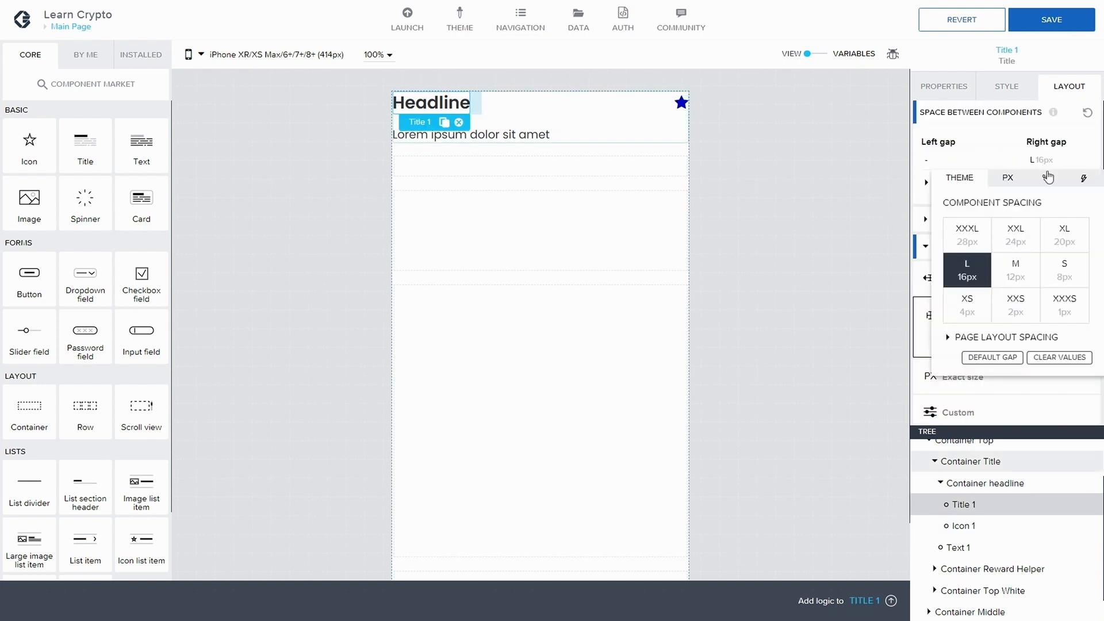
pyautogui.click(1060, 357)
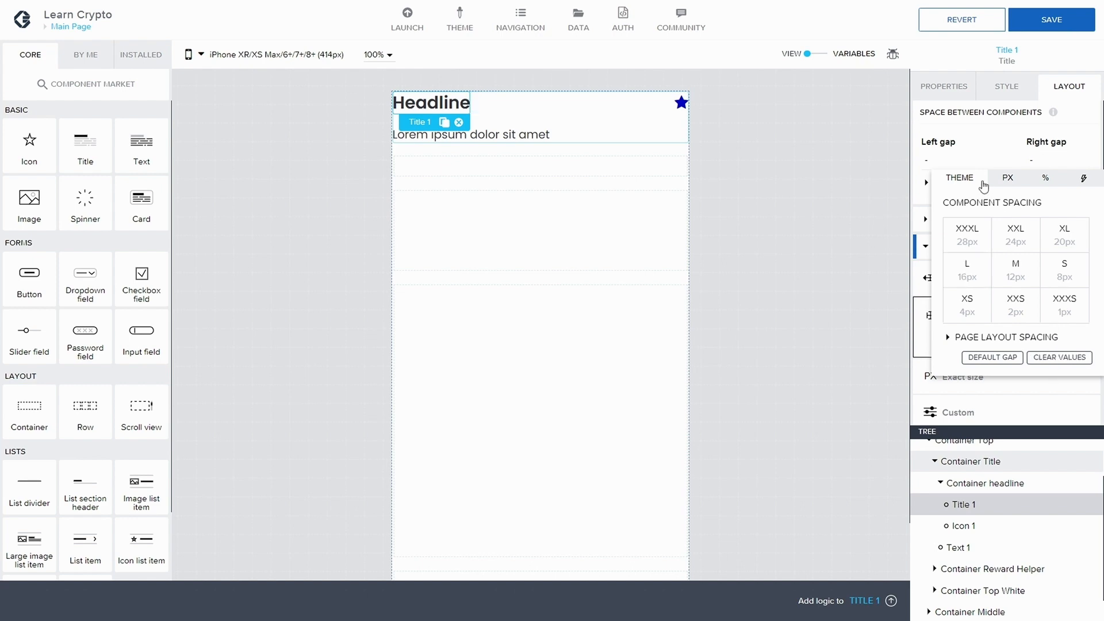
# Step: Find "bell" among the icons and change the headline's icon to the outlined bell, bell-o
pyautogui.click(961, 526)
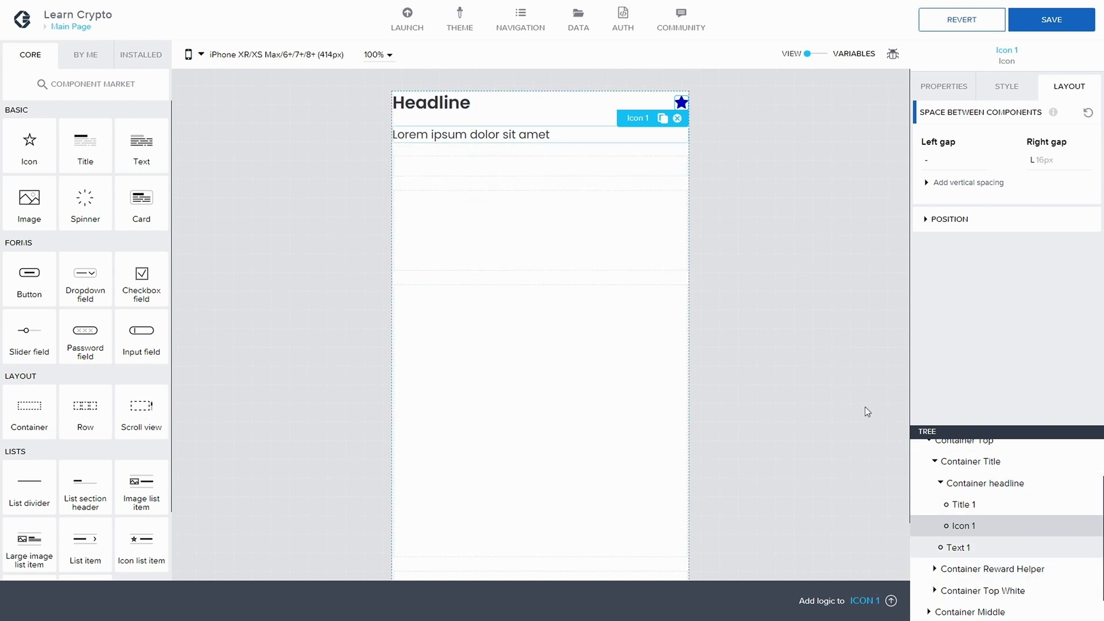
pyautogui.click(944, 88)
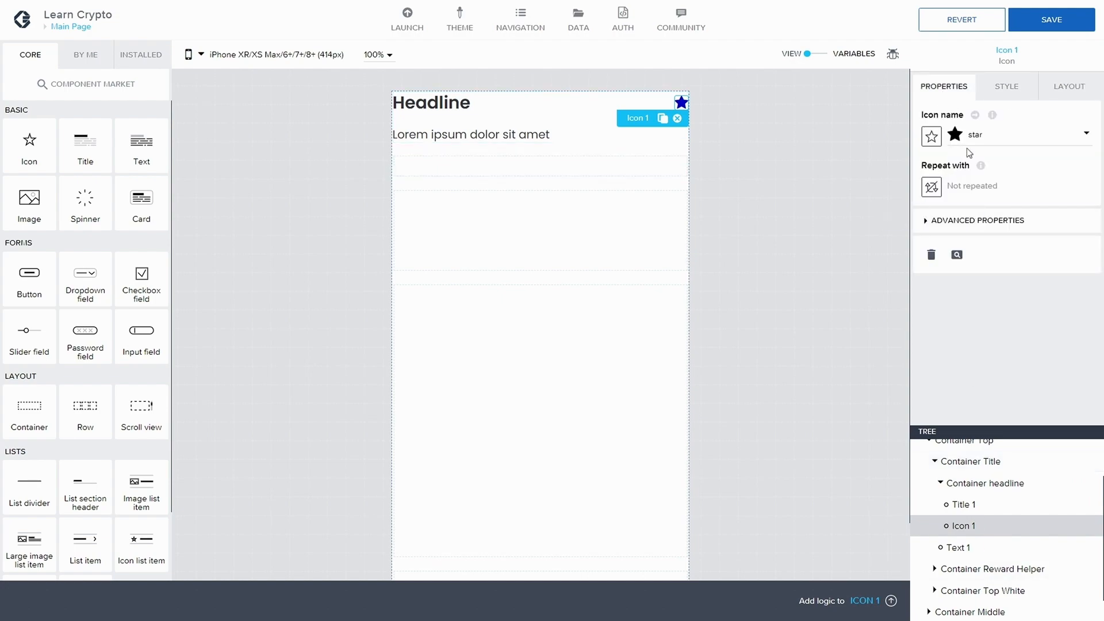
pyautogui.click(975, 138)
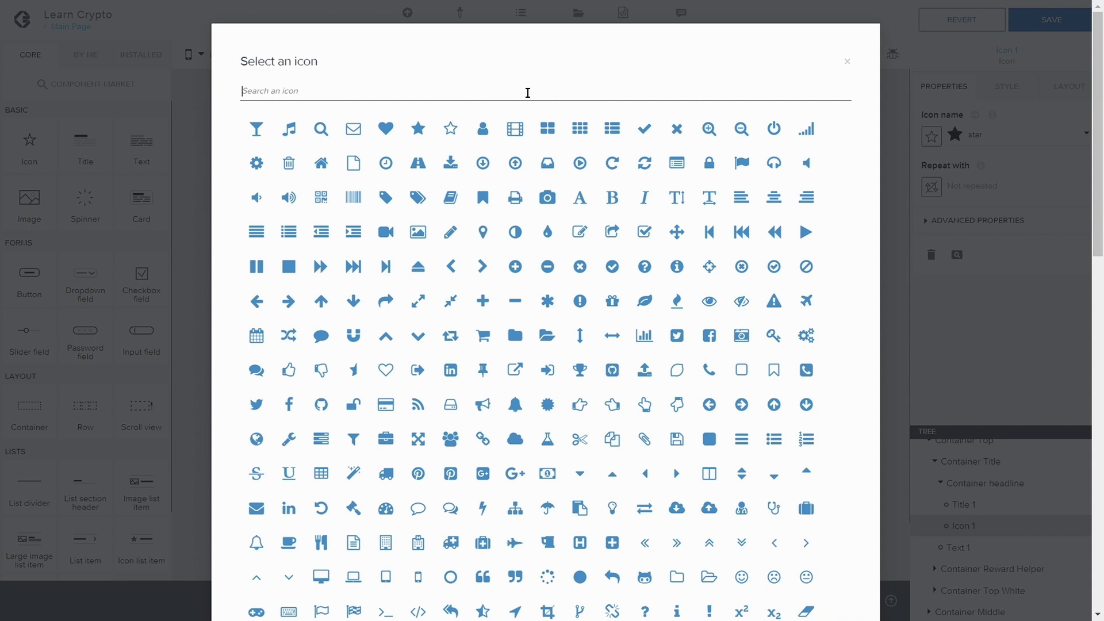
pyautogui.write('bell')
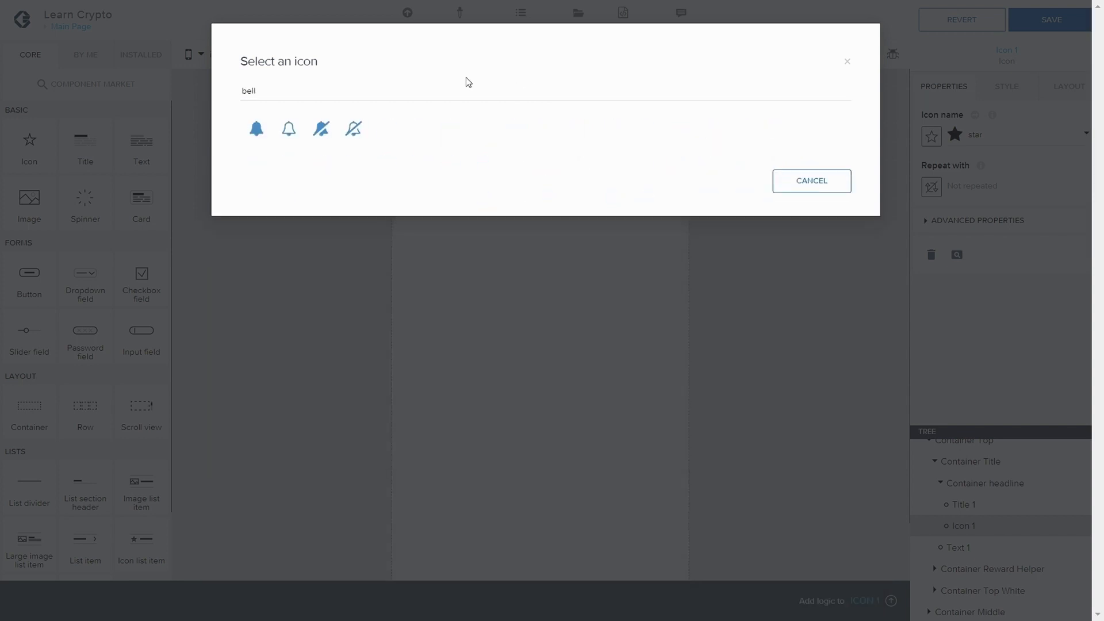
pyautogui.click(287, 130)
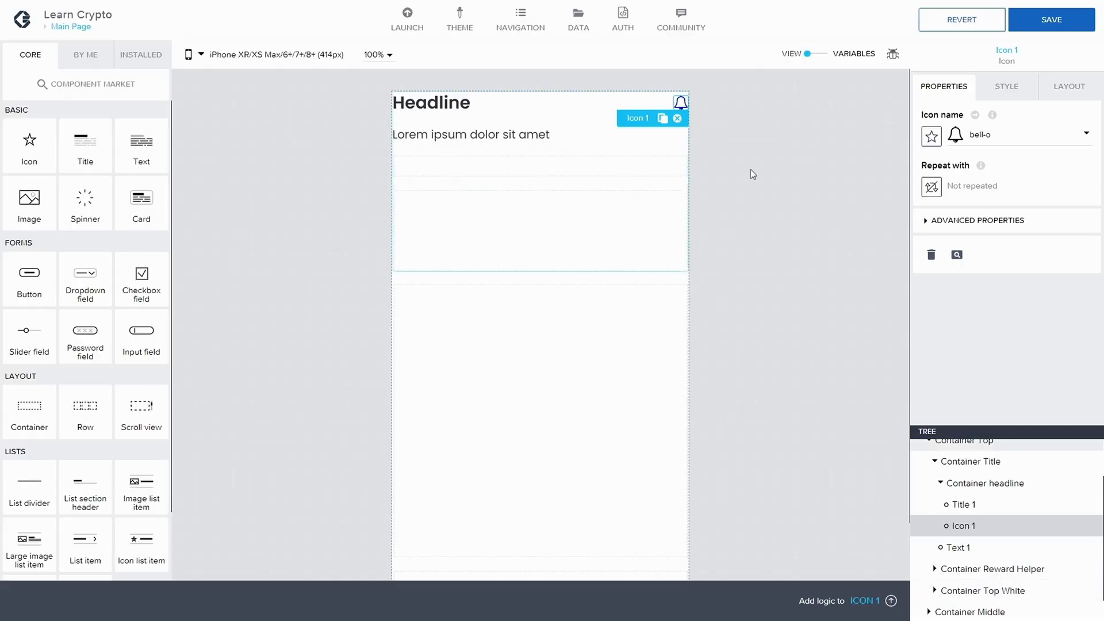
pyautogui.click(787, 171)
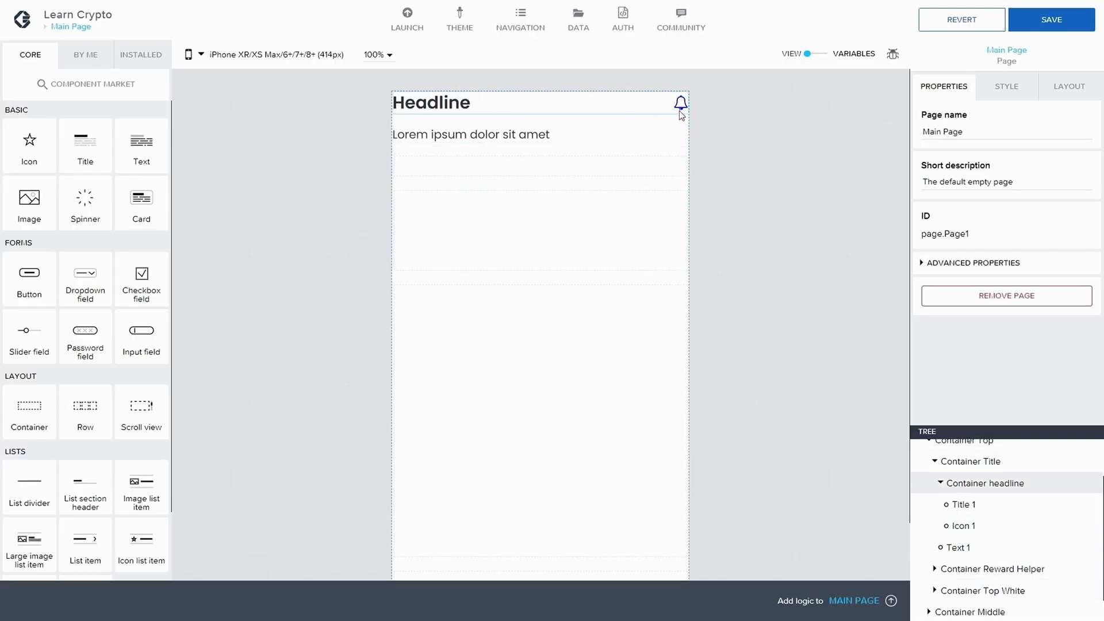
# Step: Replace the title component's content with "Hello" followed by the person's first name
pyautogui.click(493, 104)
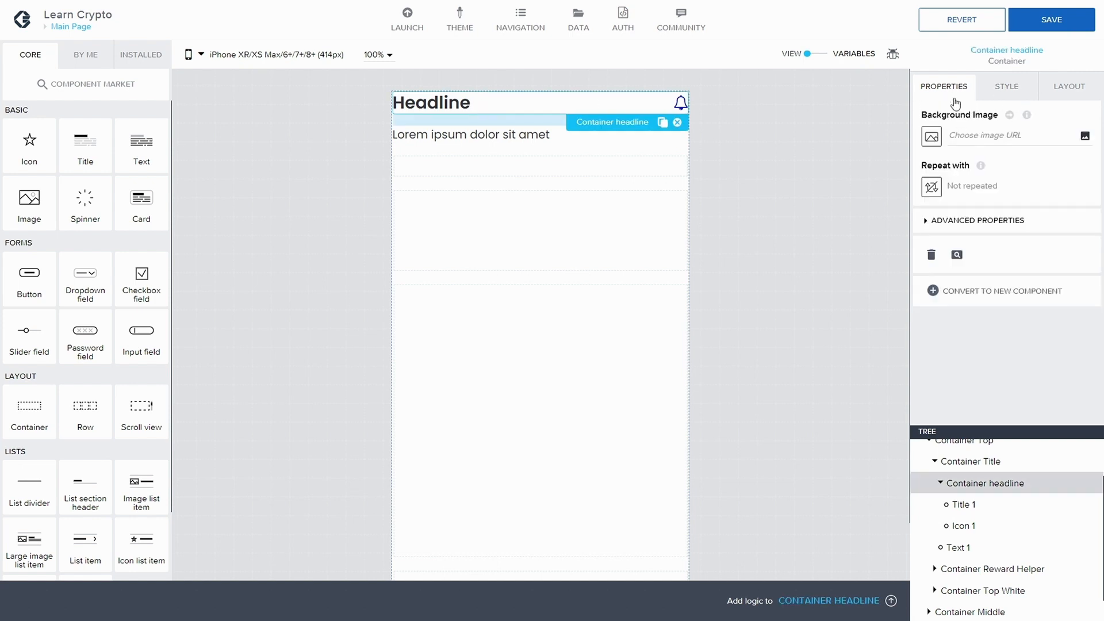
pyautogui.click(963, 504)
pyautogui.moveTo(984, 138); pyautogui.dragTo(956, 140)
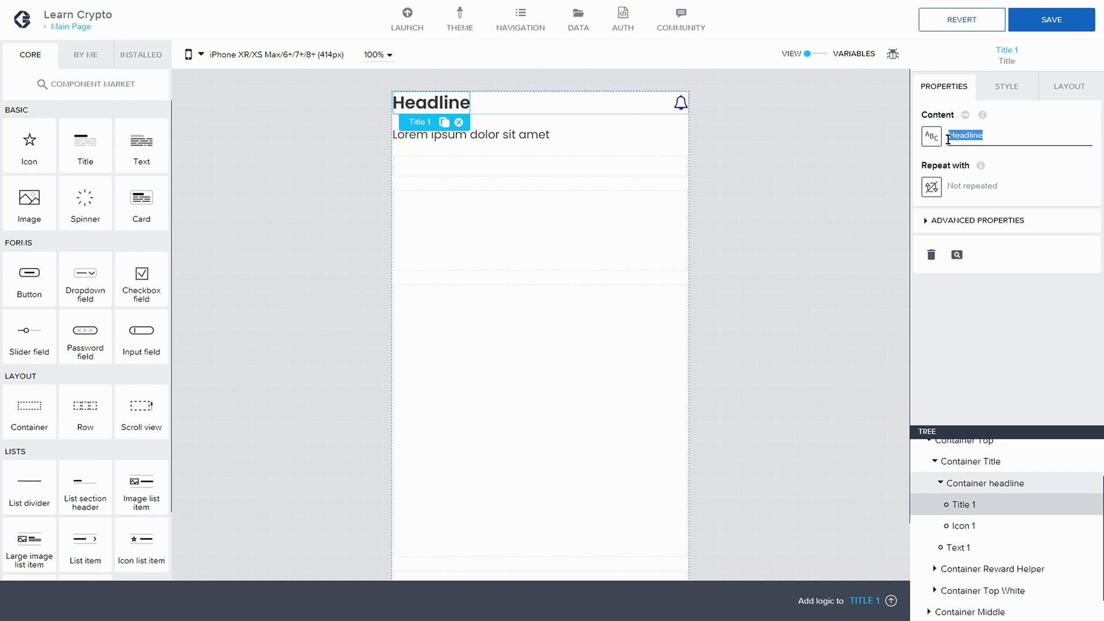
pyautogui.write('Hello')
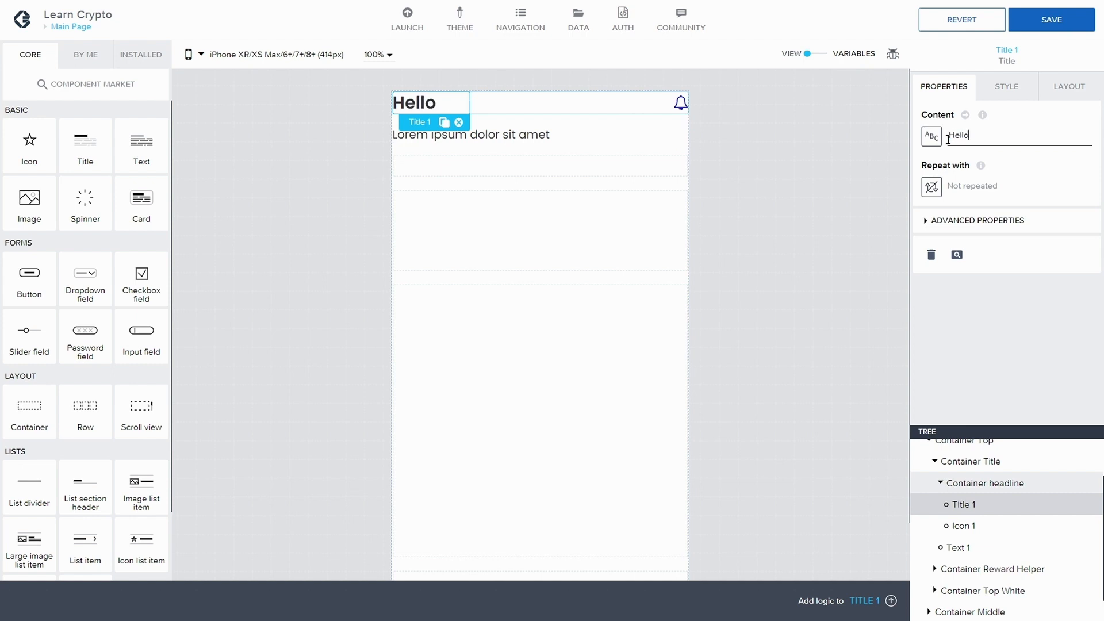
pyautogui.write(' Hinata')
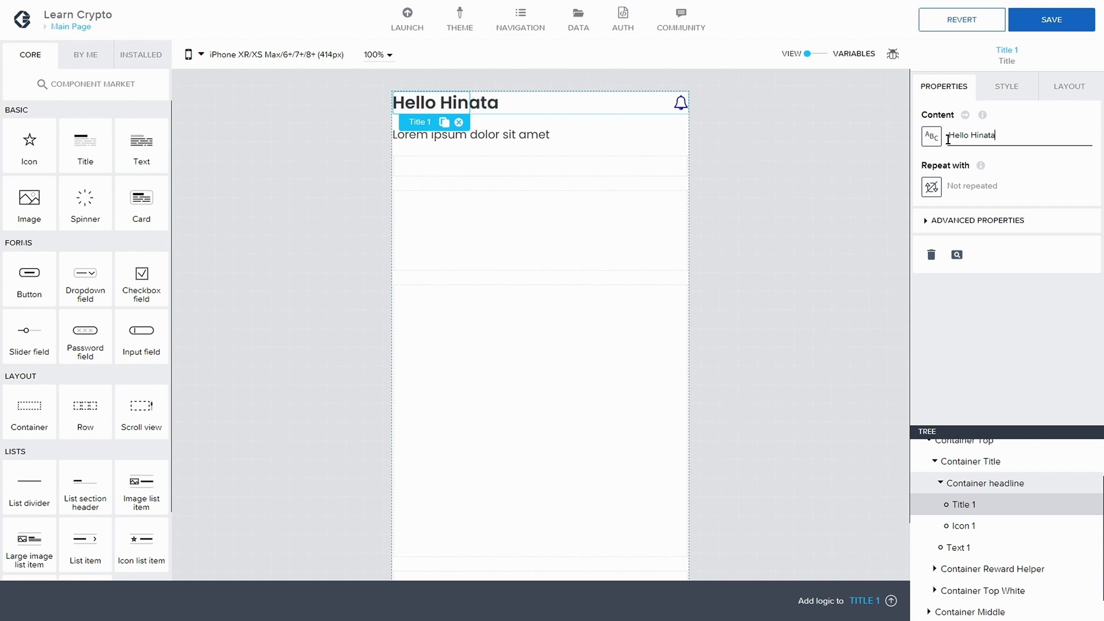
# Step: Place the cursor at the end of the greeting title's content, switch to Emojipedia and copy the Waving Hand emoji
pyautogui.click(519, 103)
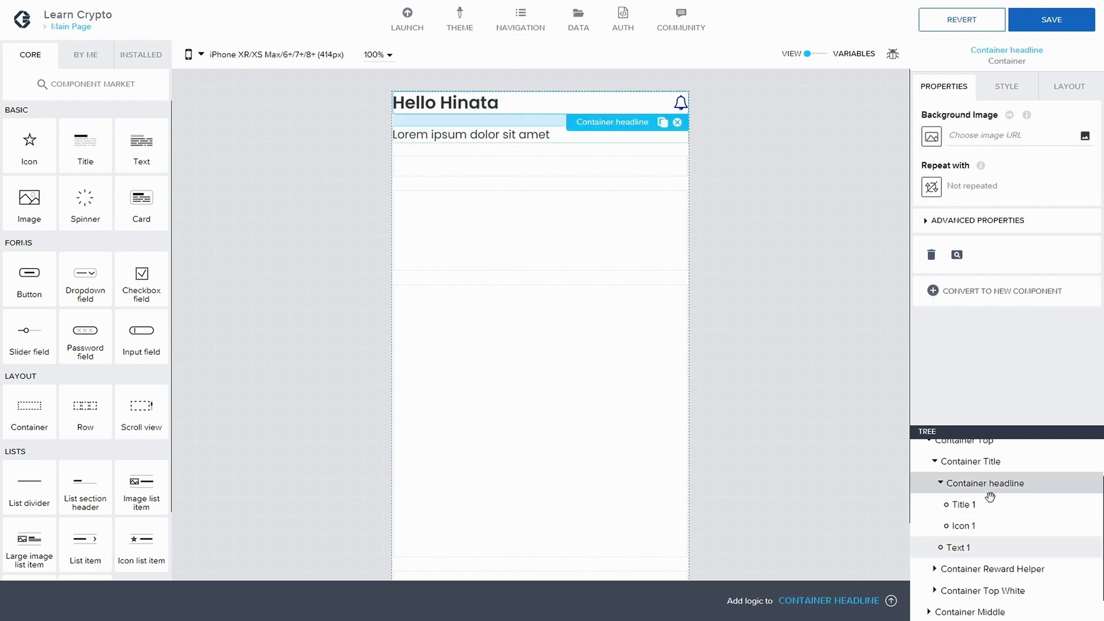
pyautogui.click(964, 504)
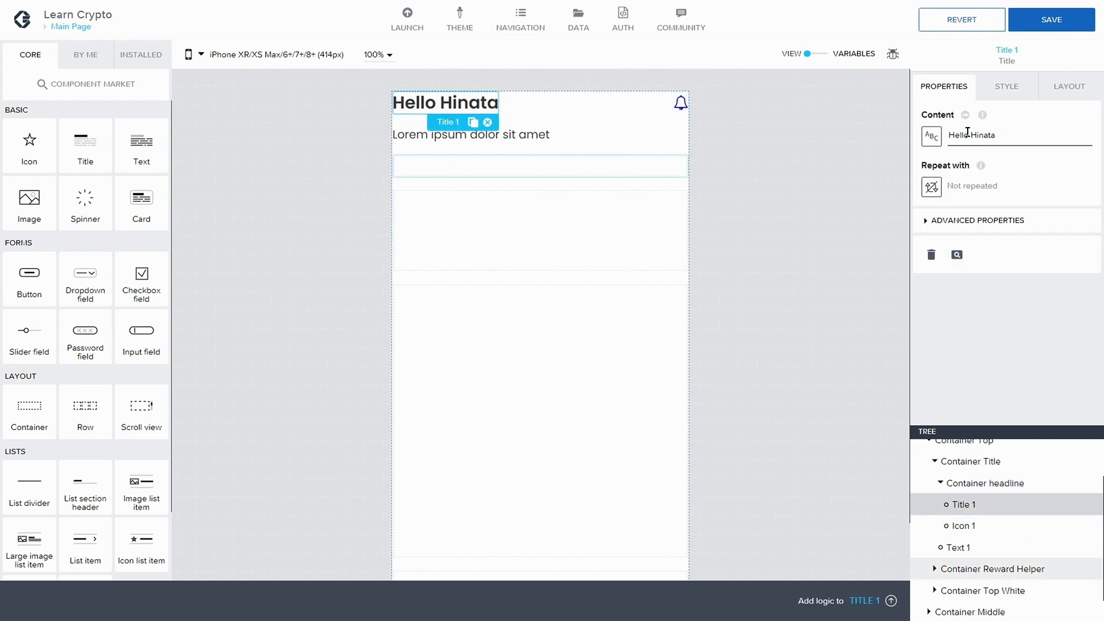
pyautogui.click(994, 133)
pyautogui.press('BackSpace')
pyautogui.hotkey('alt', 'Tab')
pyautogui.press('Escape')
pyautogui.hotkey('alt', 'Tab')
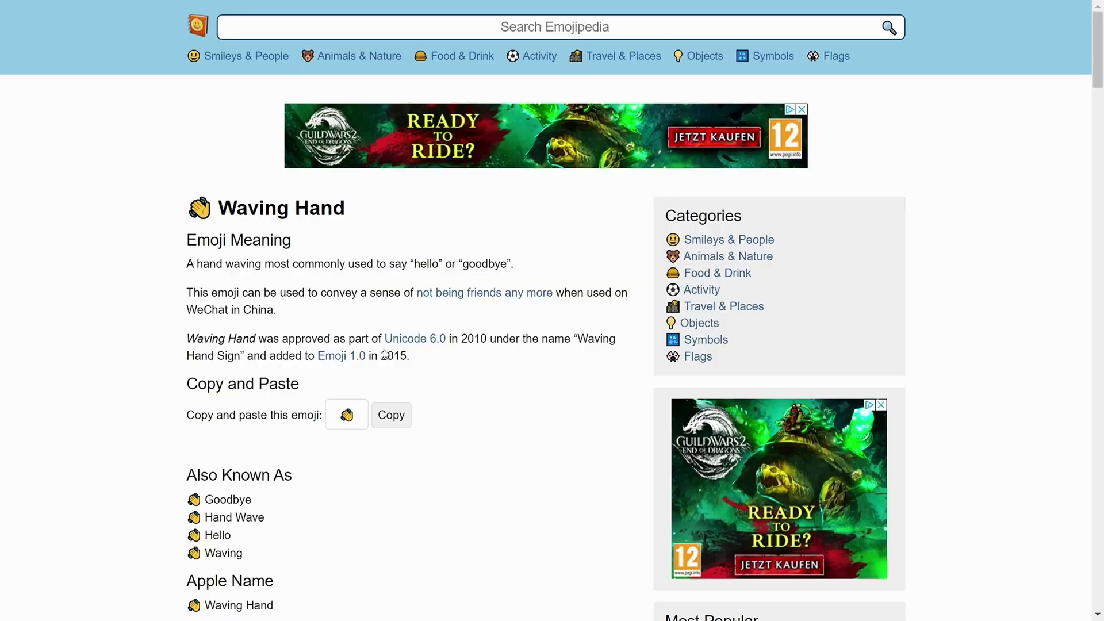
pyautogui.click(393, 418)
# Step: Return to the Learn Crypto page in Composer Pro, paste the emoji after the greeting in the title's content and save the application
pyautogui.hotkey('alt', 'Tab')
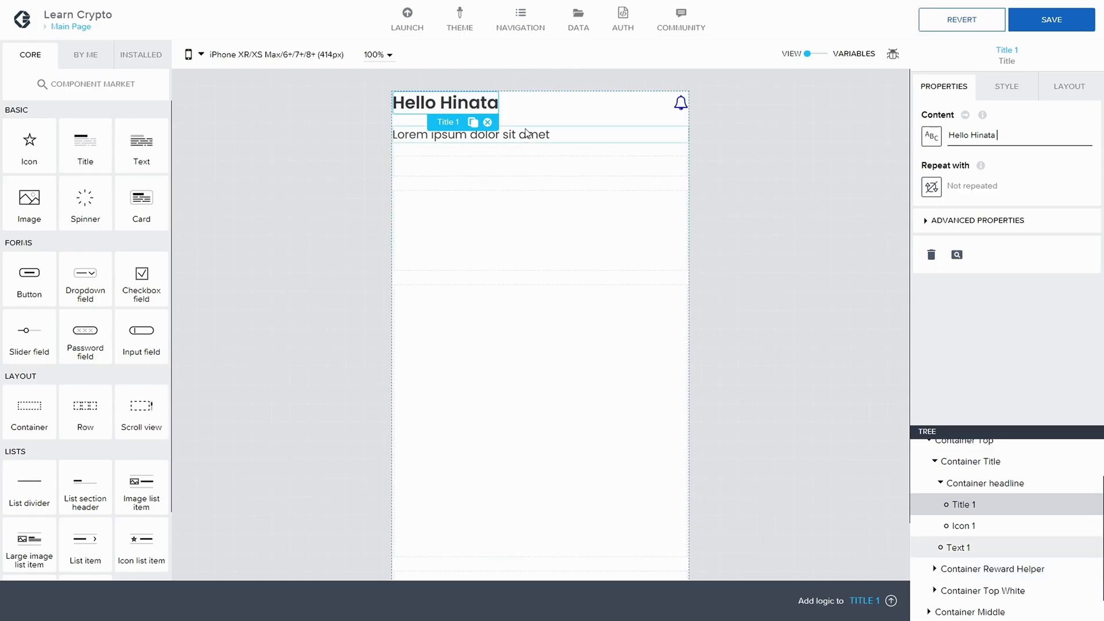
pyautogui.hotkey('alt', 'Tab')
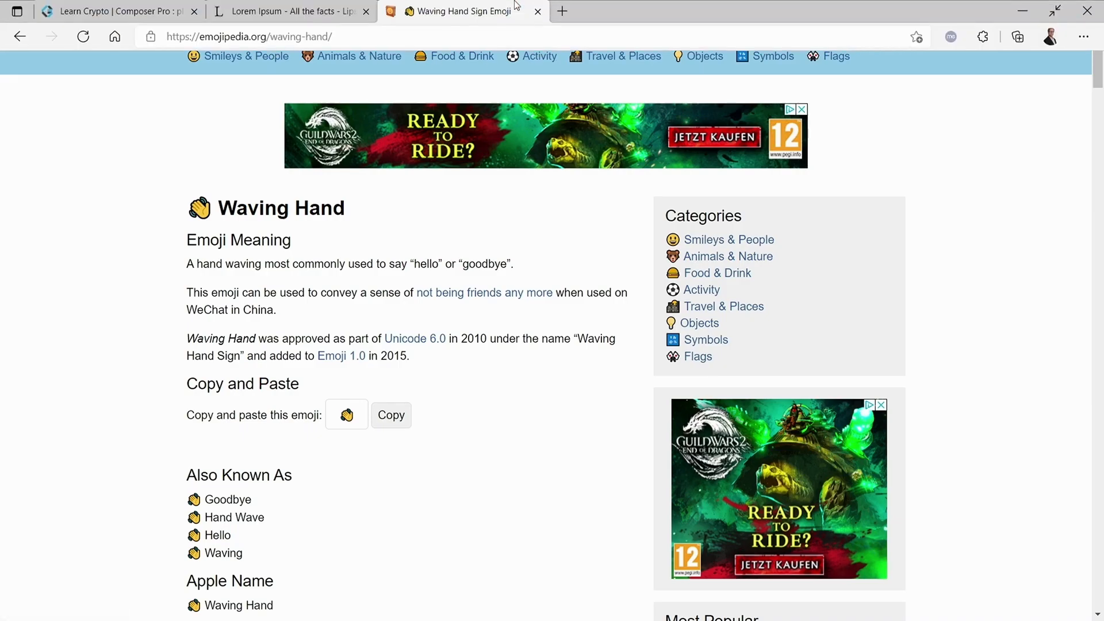
pyautogui.moveTo(284, 38)
pyautogui.click(80, 11)
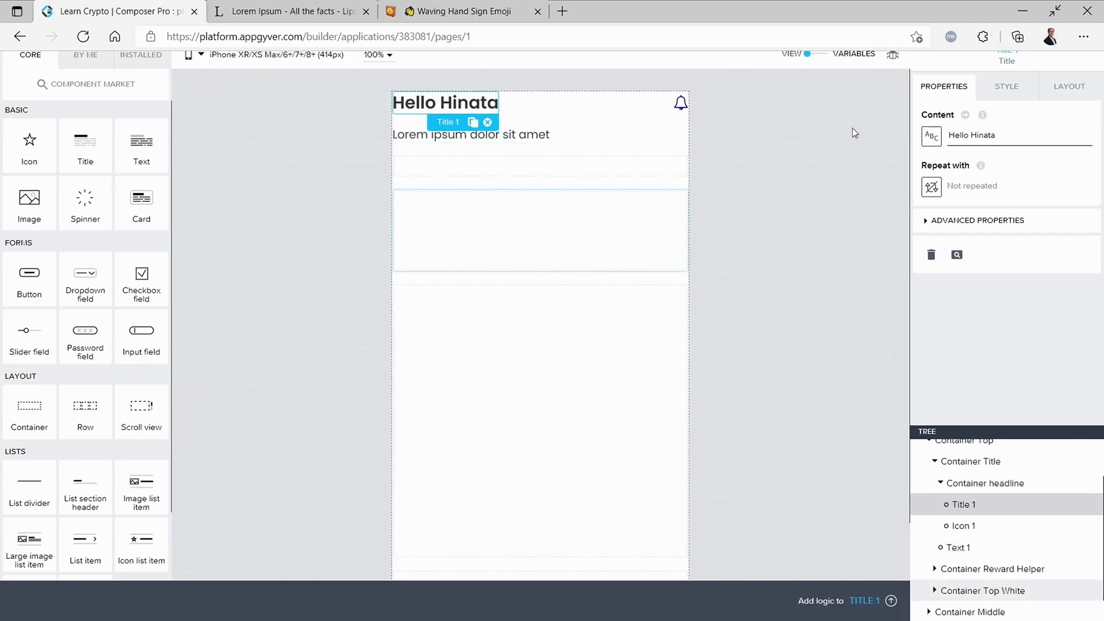
pyautogui.hotkey('ctrl', 'v')
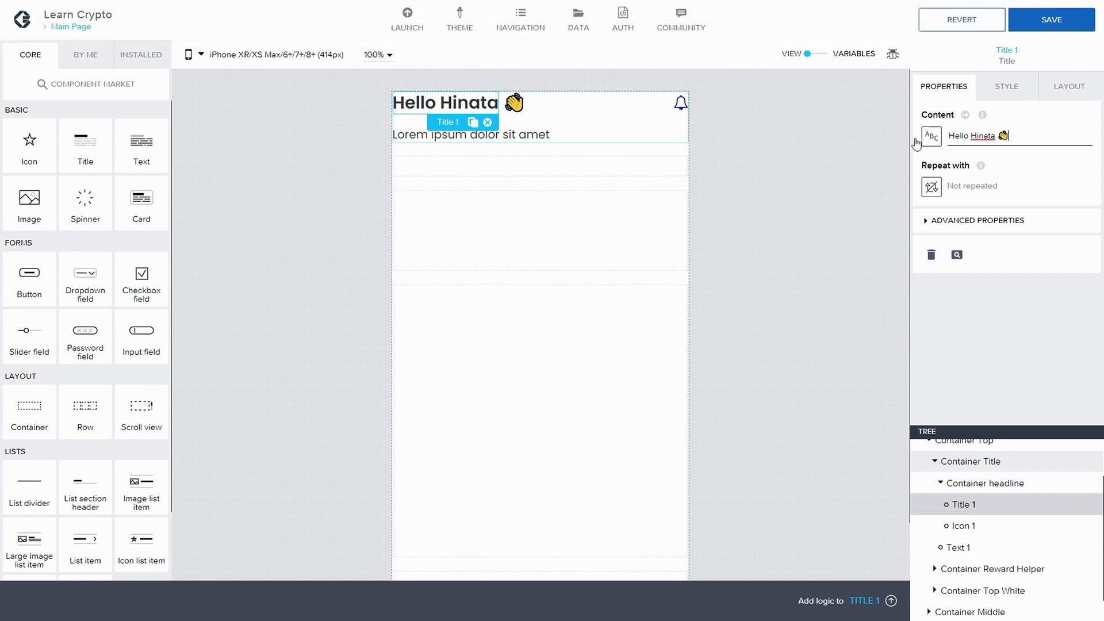
pyautogui.click(723, 143)
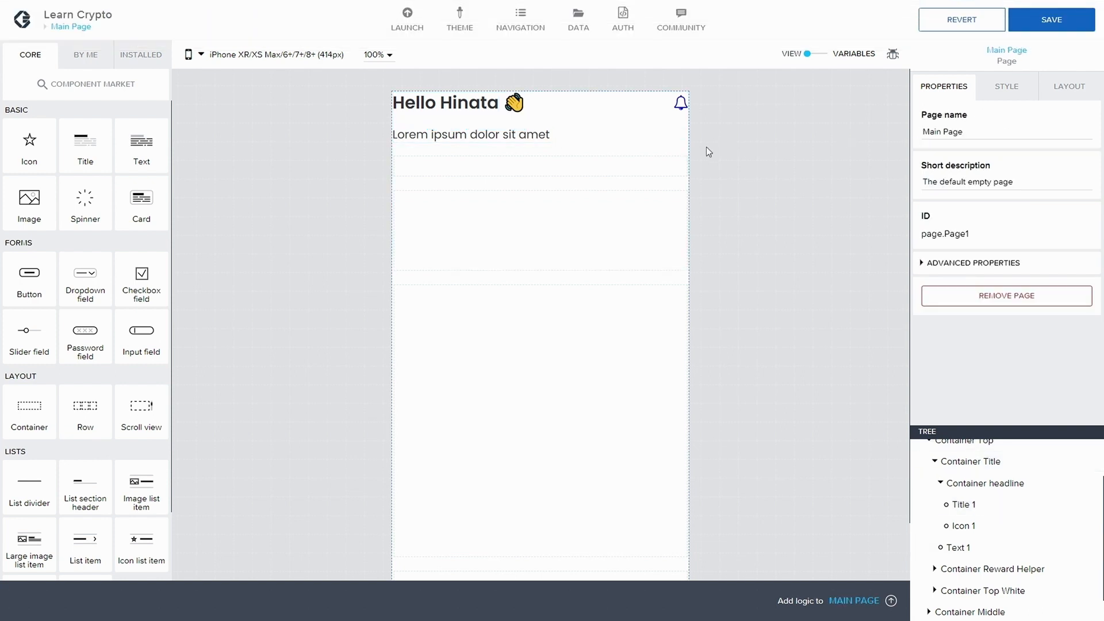
pyautogui.click(1048, 28)
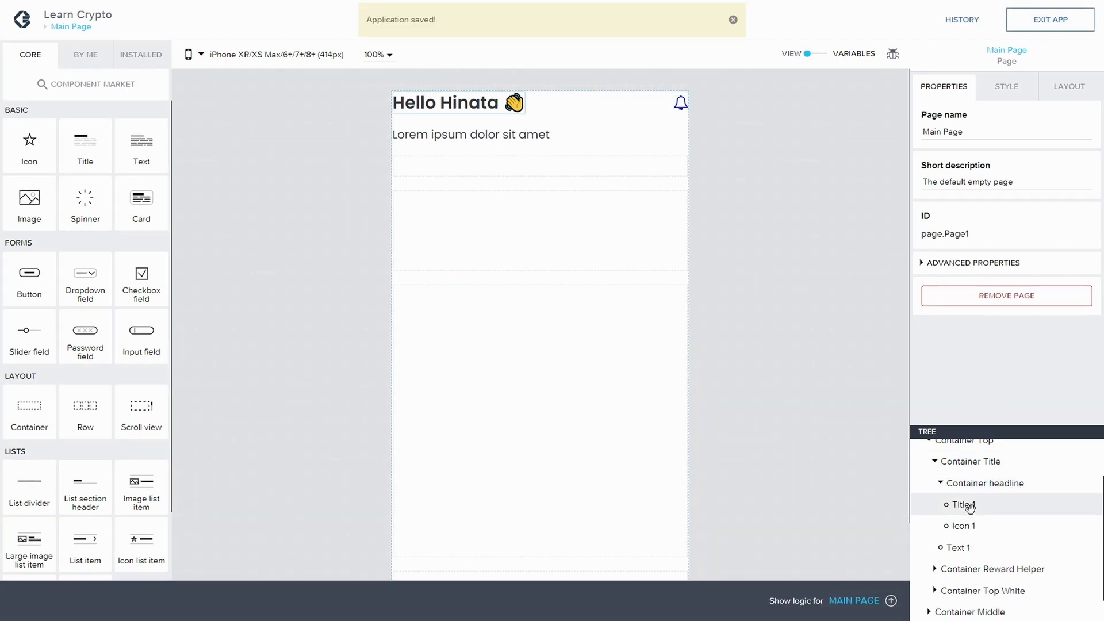
# Step: Clear the top gap of the text component below Container headline and save the application
pyautogui.click(968, 546)
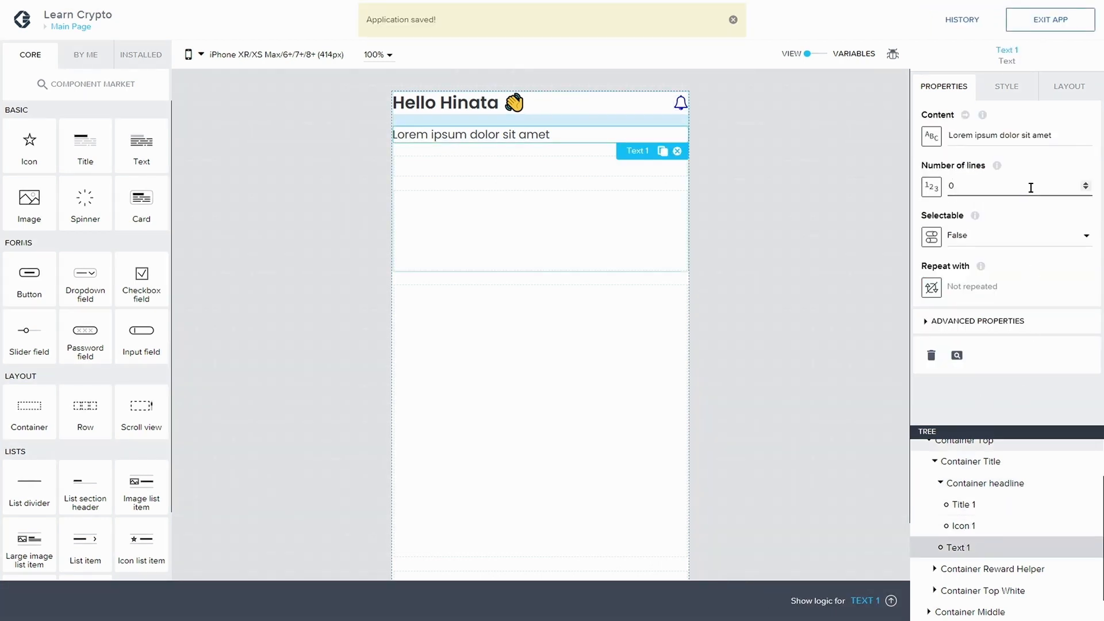
pyautogui.click(1065, 86)
pyautogui.click(941, 162)
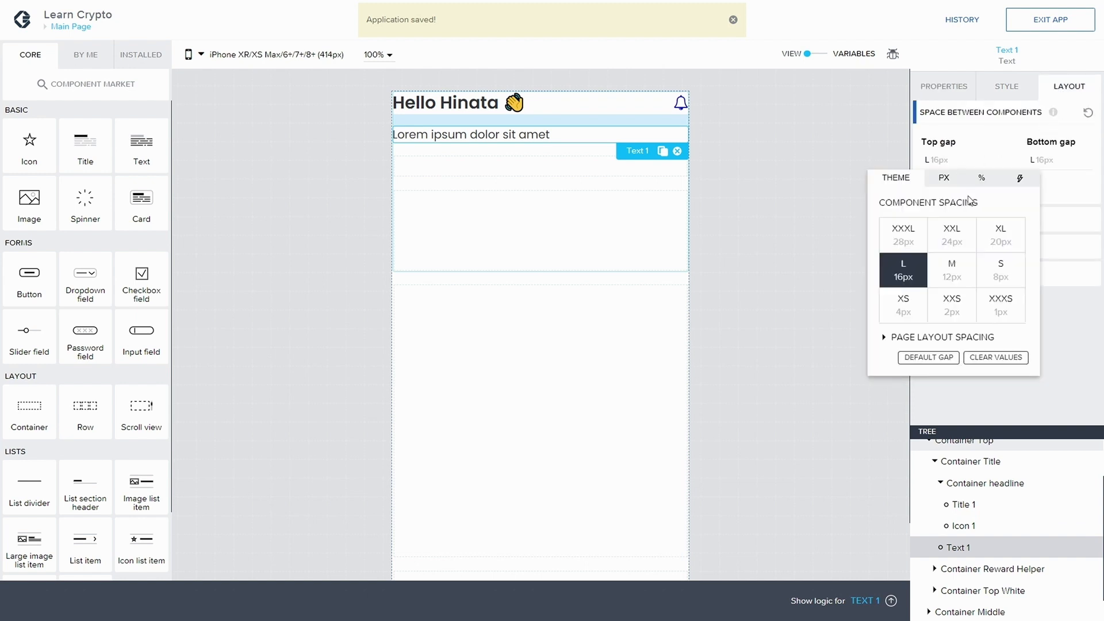
pyautogui.click(980, 358)
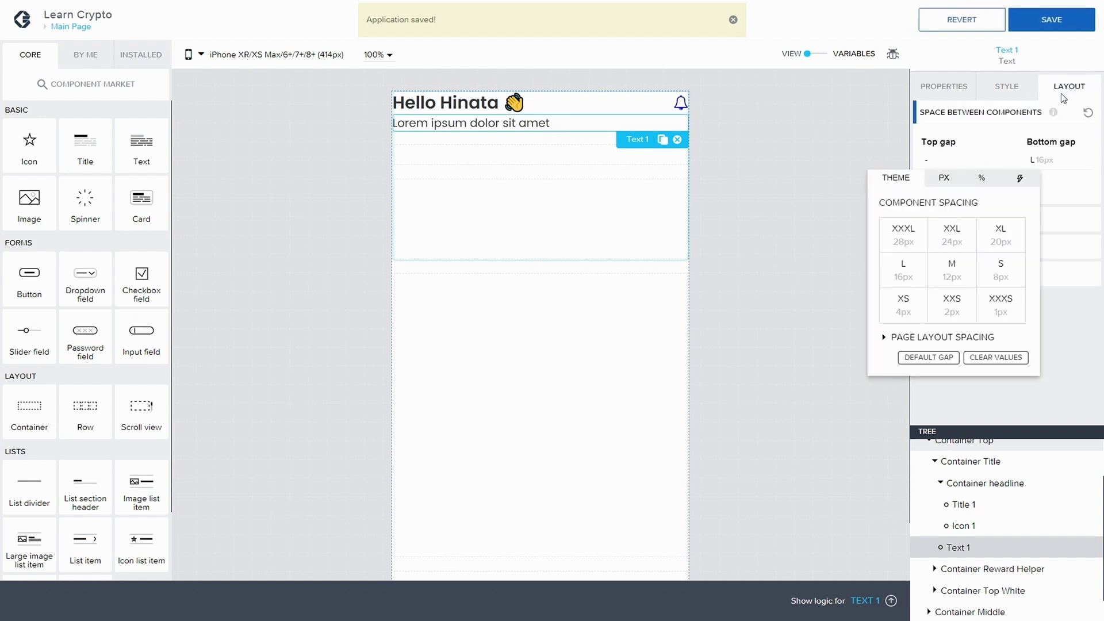
pyautogui.click(1069, 23)
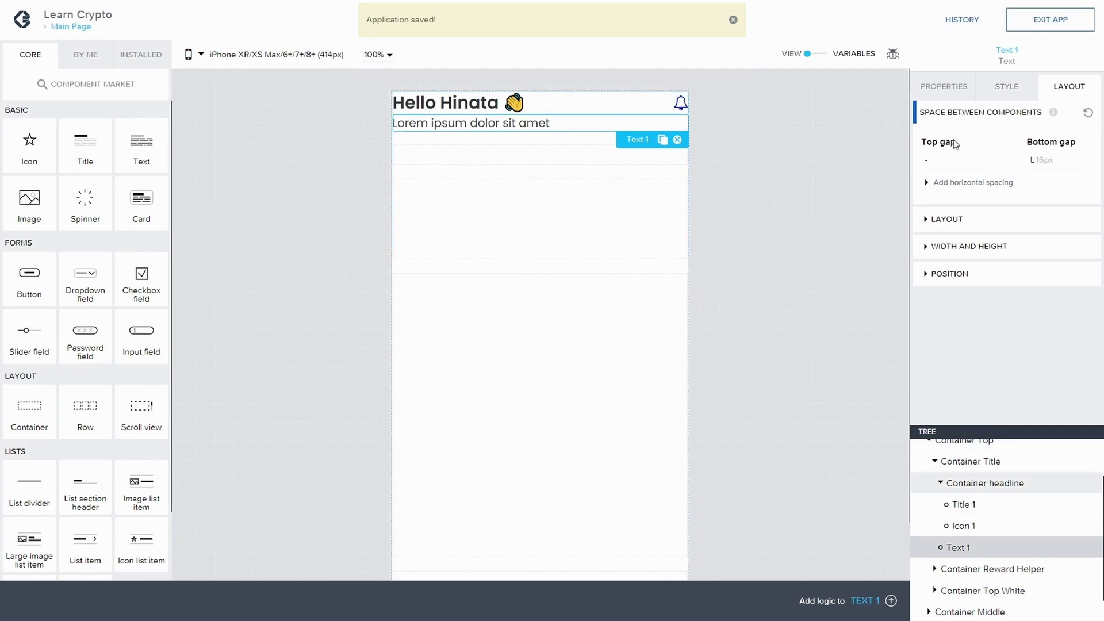
# Step: Replace the content of the text under the greeting with "Let's start learning!" and save the application
pyautogui.click(946, 88)
pyautogui.moveTo(1053, 136); pyautogui.dragTo(874, 127)
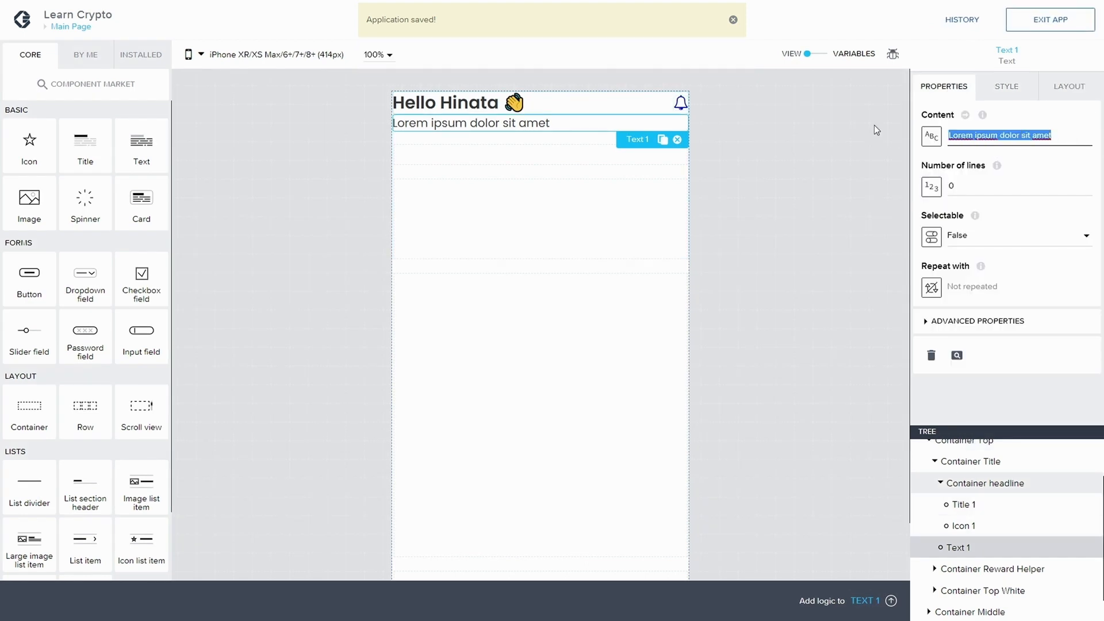
pyautogui.write('Let')
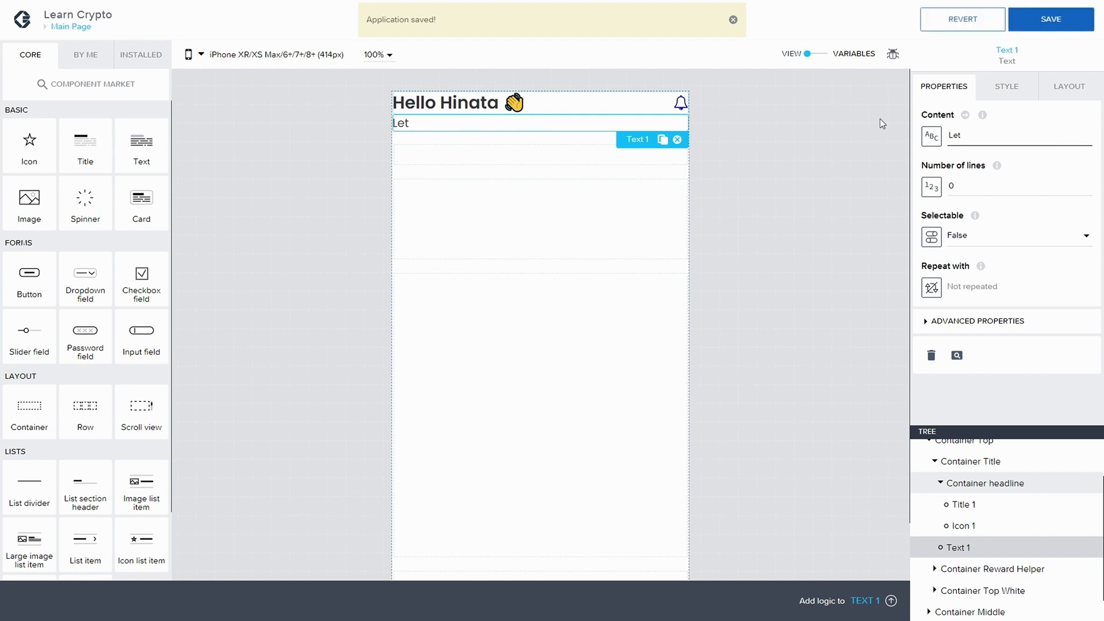
pyautogui.write("'s starrt")
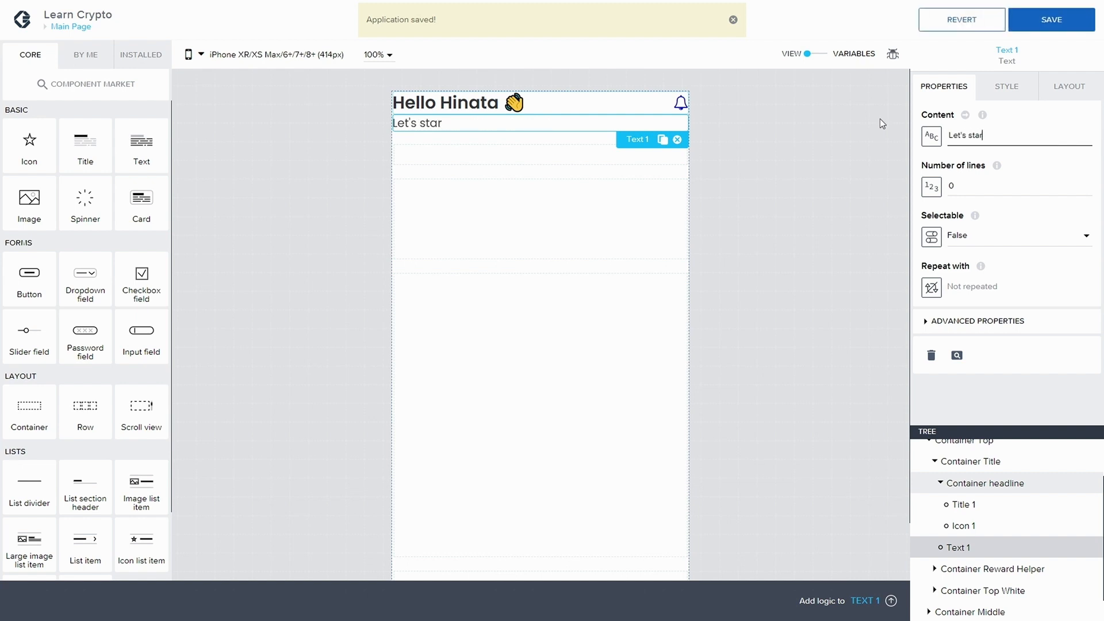
pyautogui.press('BackSpace')
pyautogui.write('t ')
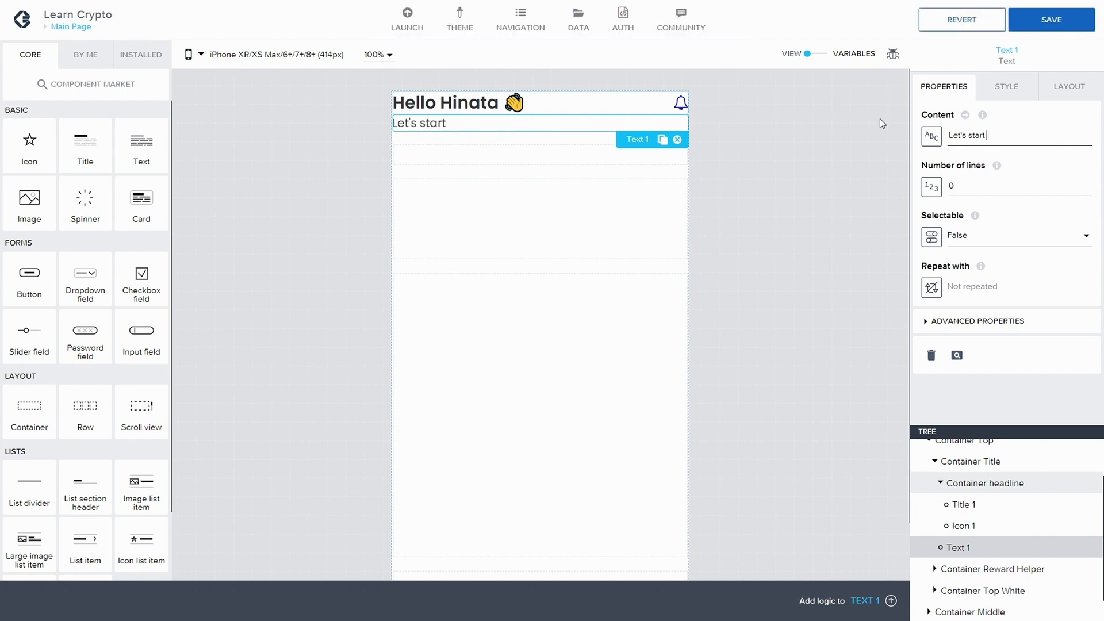
pyautogui.write('learning!')
pyautogui.click(855, 181)
pyautogui.click(1052, 32)
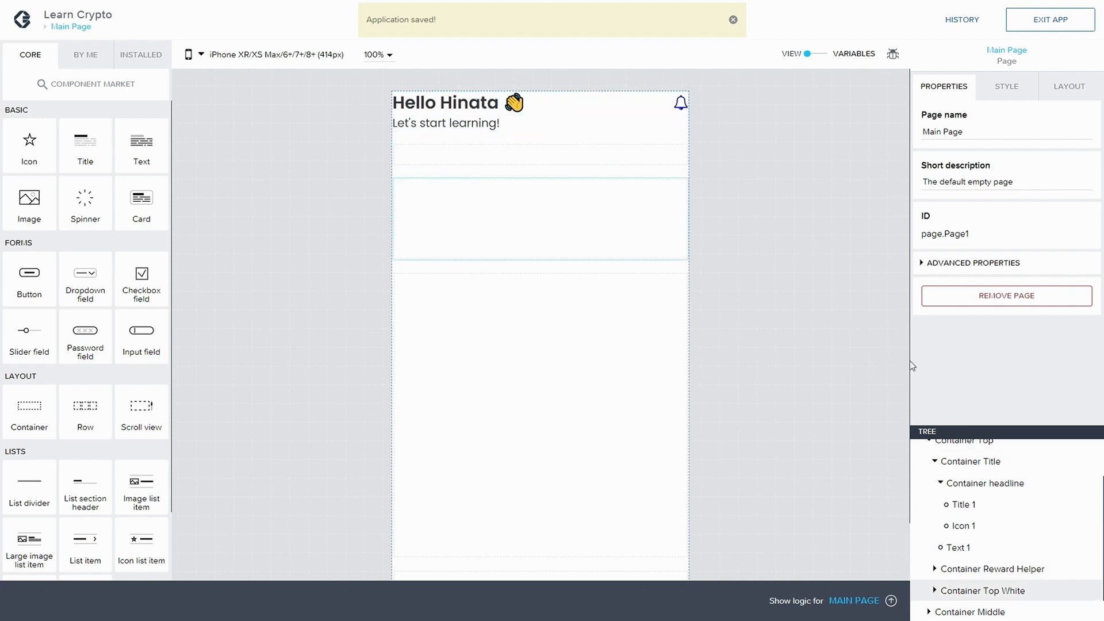
# Step: Collapse Container headline and Container Title in the tree, and add a title component inside Container Reward Helper
pyautogui.click(943, 485)
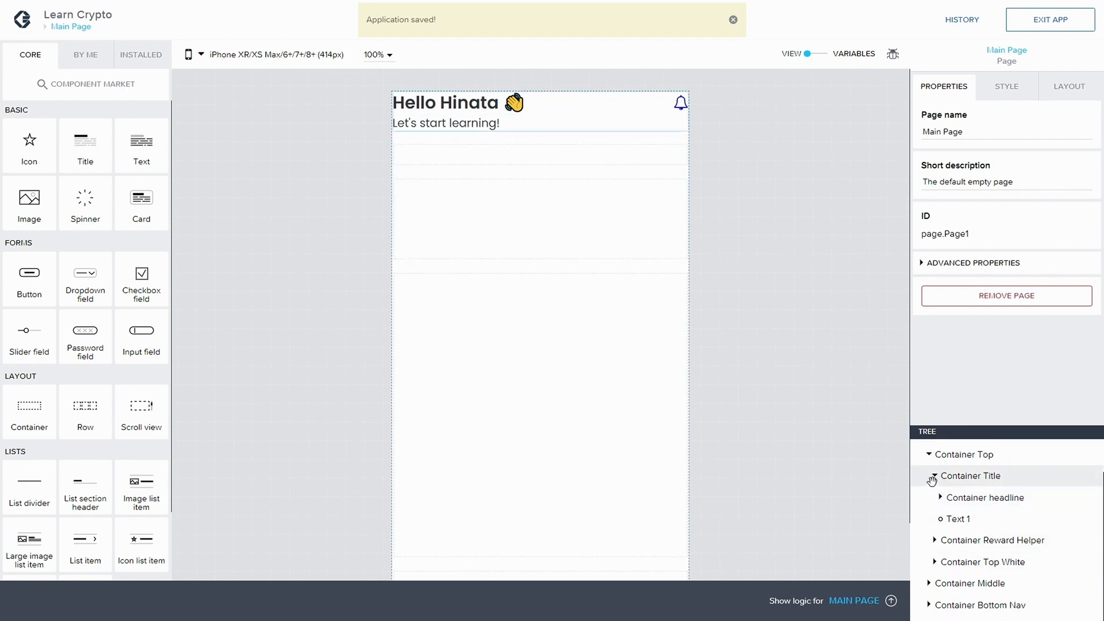
pyautogui.click(935, 478)
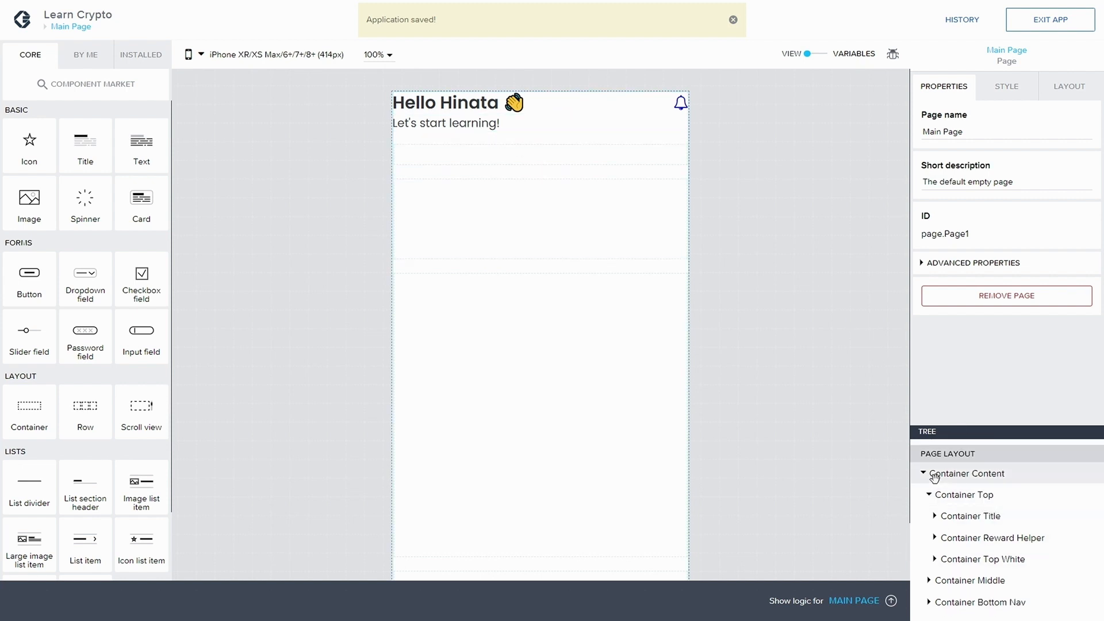
pyautogui.click(935, 540)
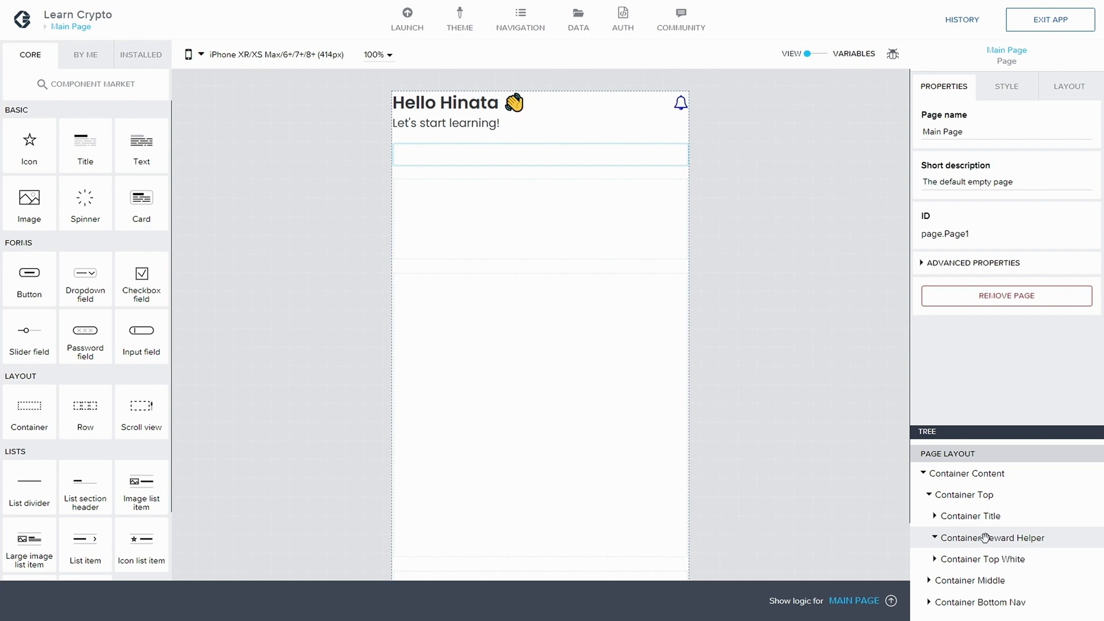
pyautogui.click(984, 538)
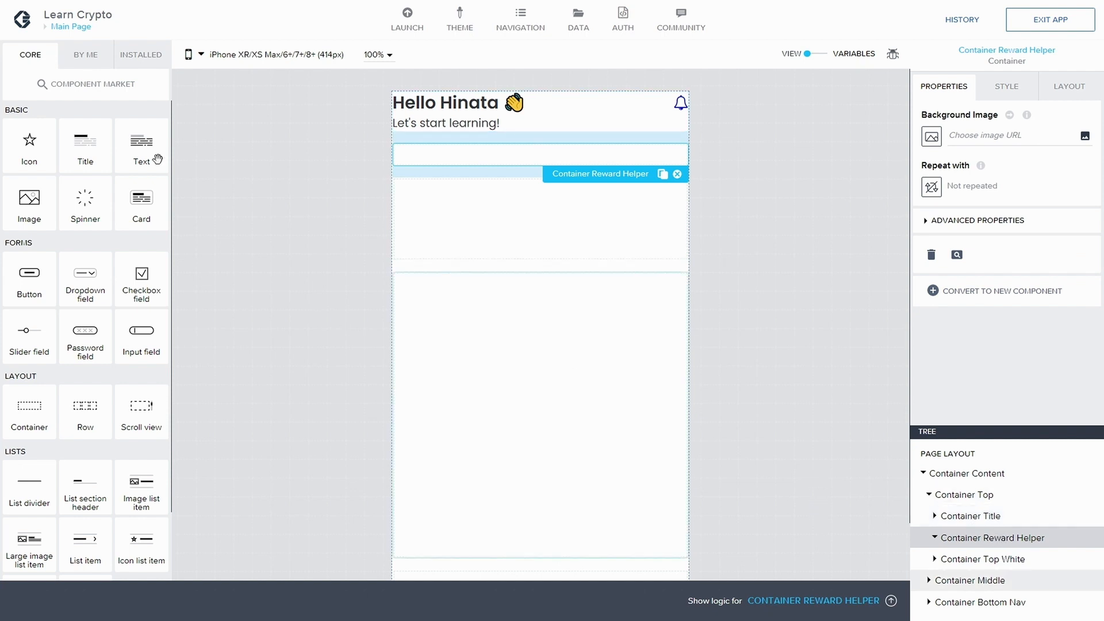
pyautogui.moveTo(81, 148); pyautogui.dragTo(1019, 540)
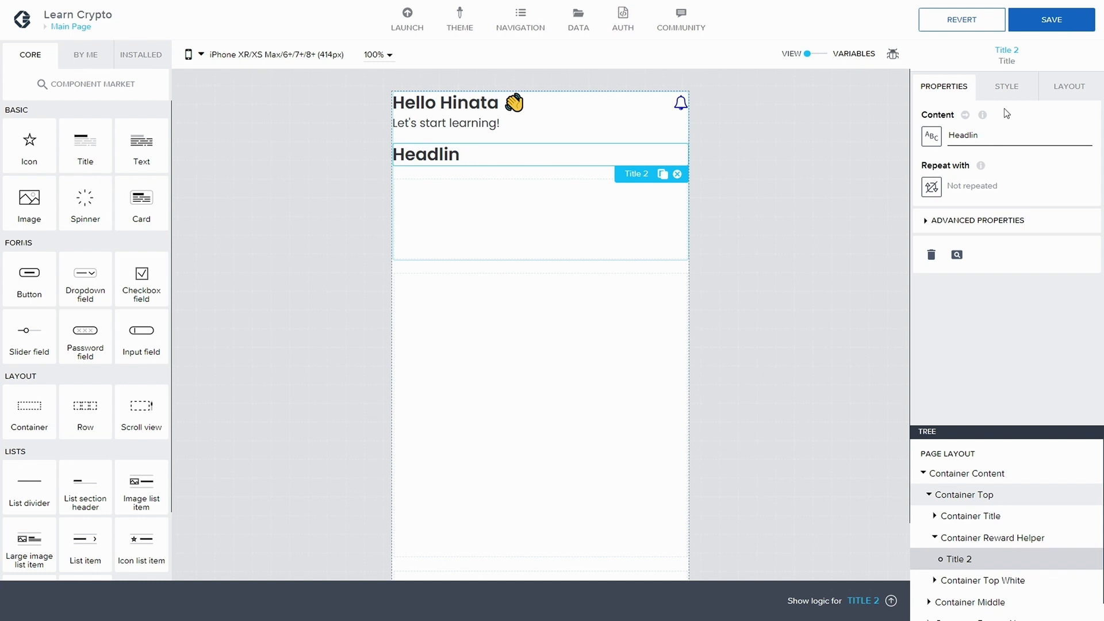
# Step: Replace the content of the title in Container Reward Helper with "OcotoCoin"
pyautogui.press('BackSpace')
pyautogui.press('BackSpace')
pyautogui.press('BackSpace')
pyautogui.press('BackSpace')
pyautogui.press('BackSpace')
pyautogui.press('BackSpace')
pyautogui.press('BackSpace')
pyautogui.write('O')
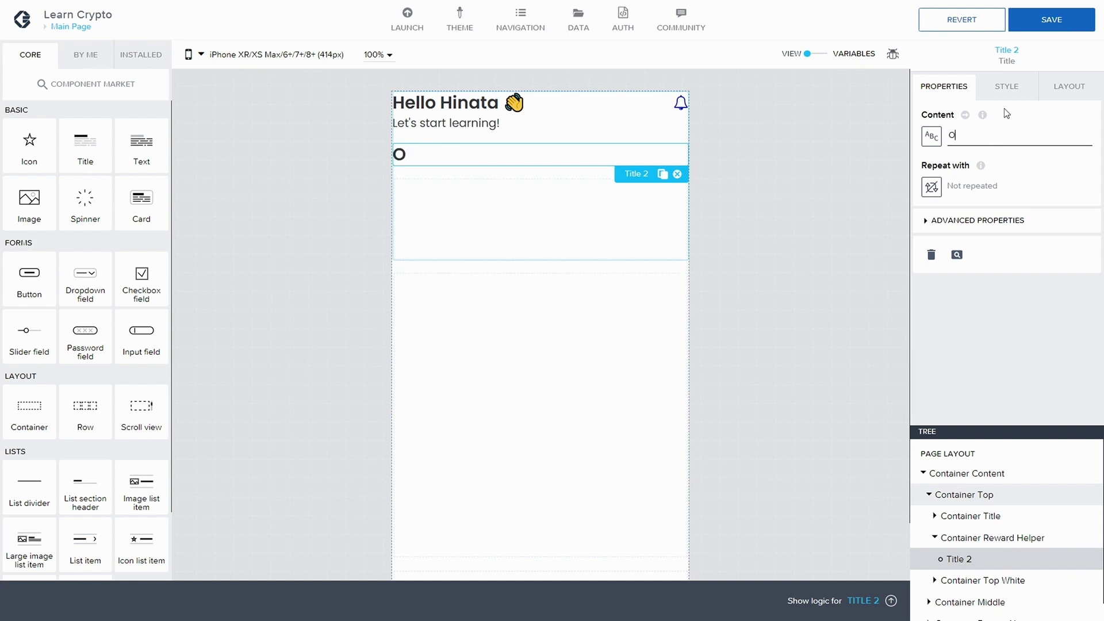
pyautogui.write('cotoCoin')
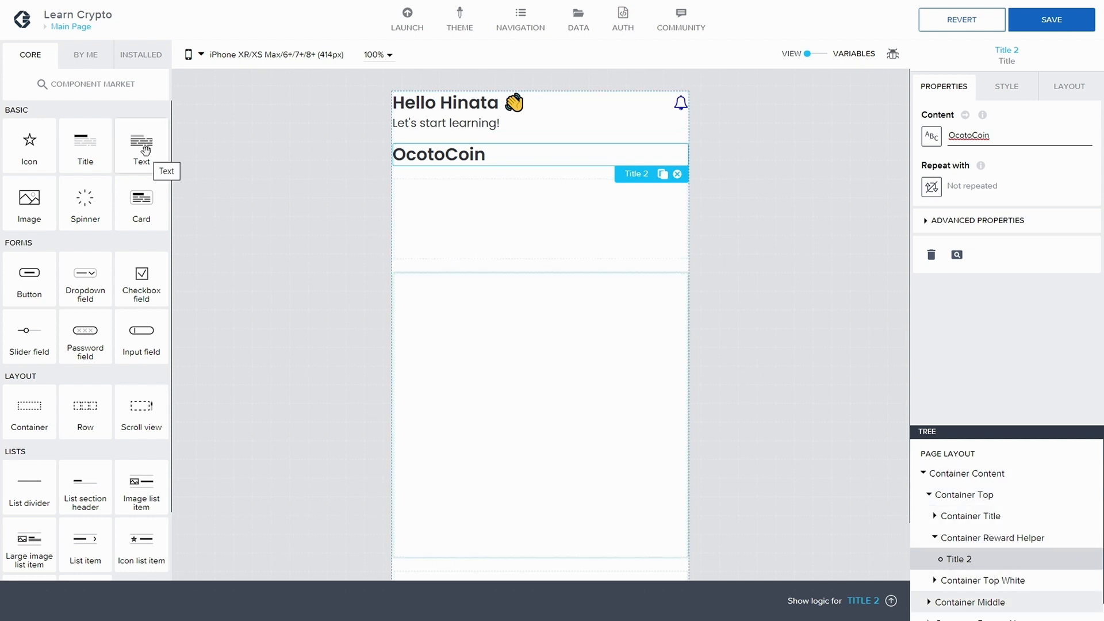
# Step: Add a text component below the OcotoCoin title in Container Reward Helper and set its content to "Your reward"
pyautogui.moveTo(146, 151); pyautogui.dragTo(966, 580)
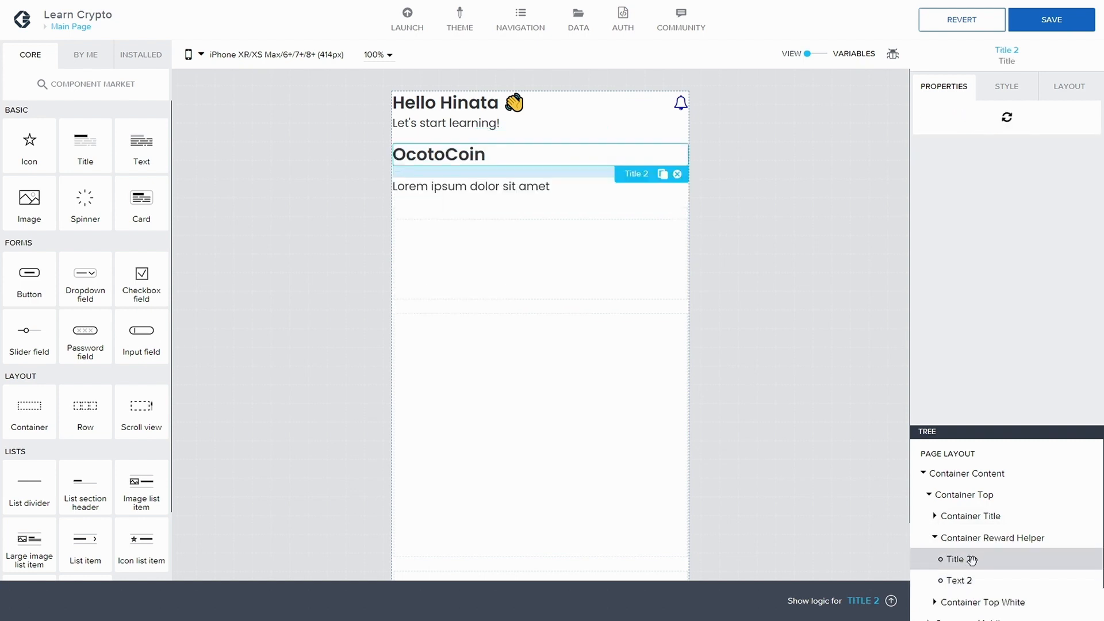
pyautogui.click(965, 580)
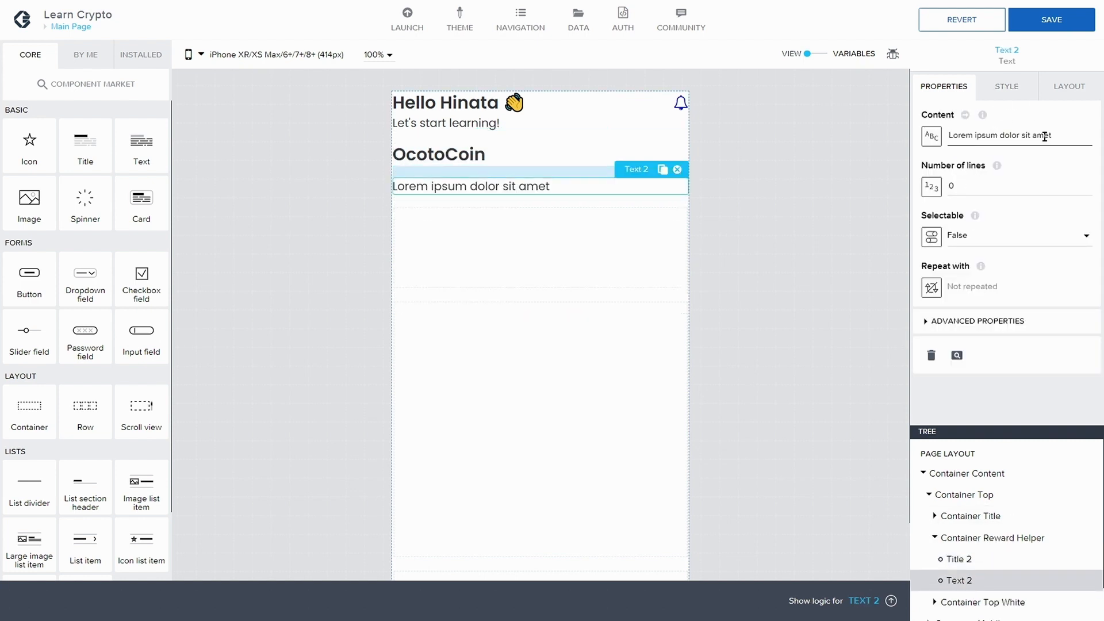
pyautogui.moveTo(1065, 136); pyautogui.dragTo(949, 136)
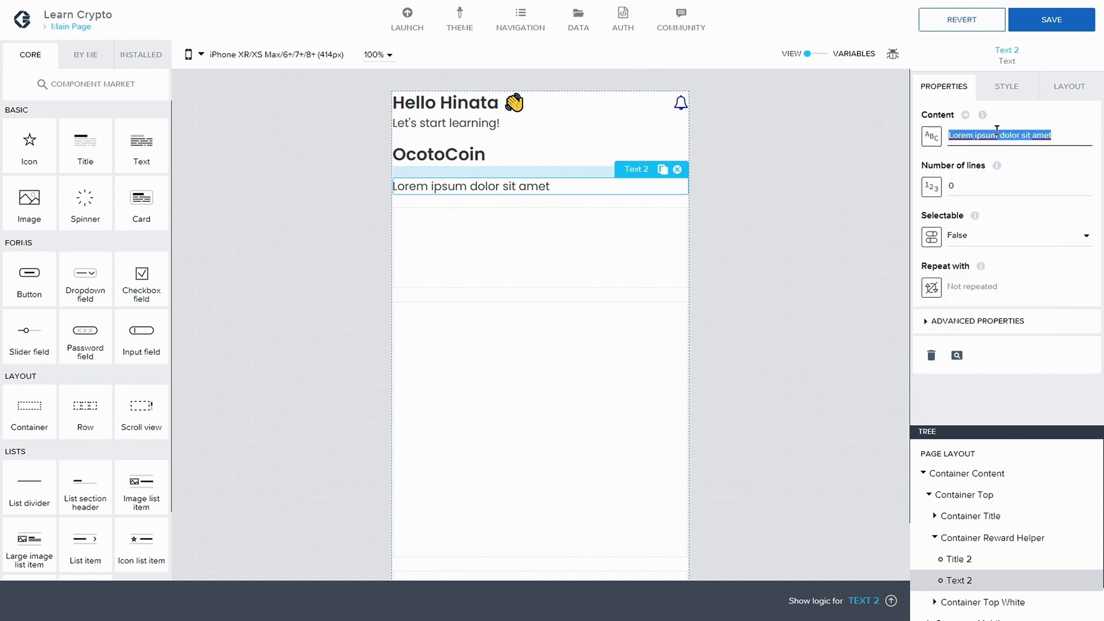
pyautogui.write('Your re')
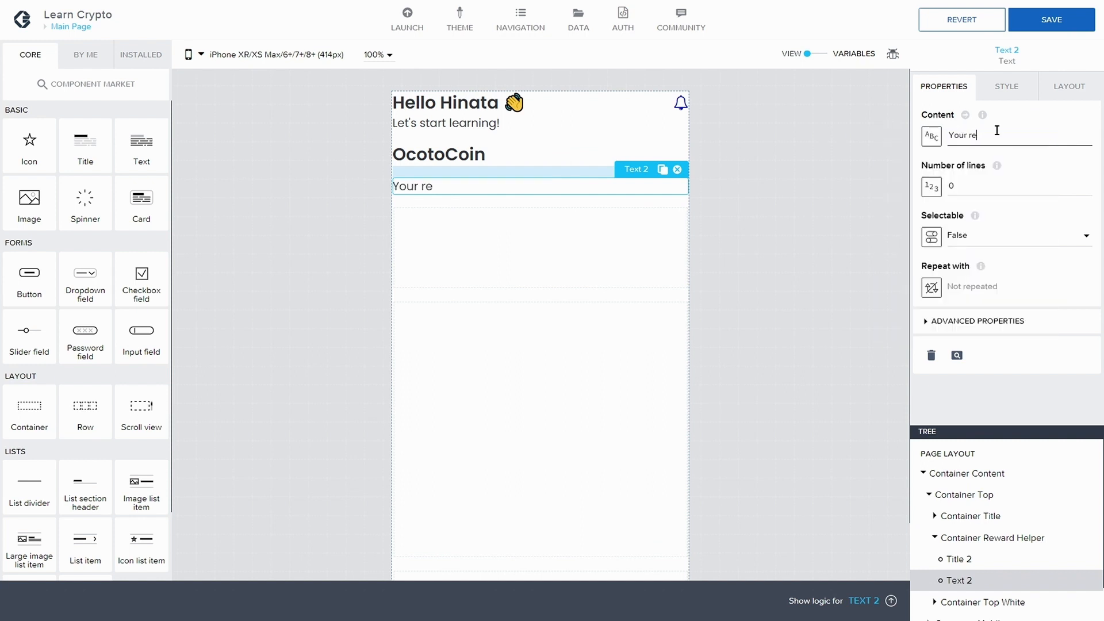
pyautogui.write('ward')
# Step: Set the text alignment of "Your reward" to right and save the application
pyautogui.click(1056, 91)
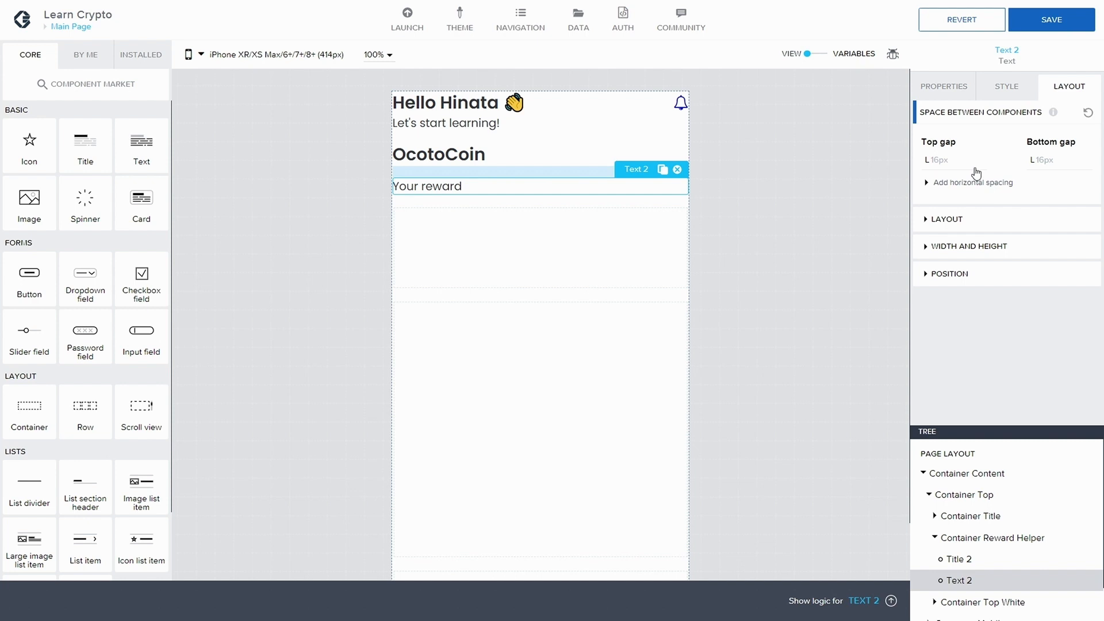
pyautogui.click(927, 222)
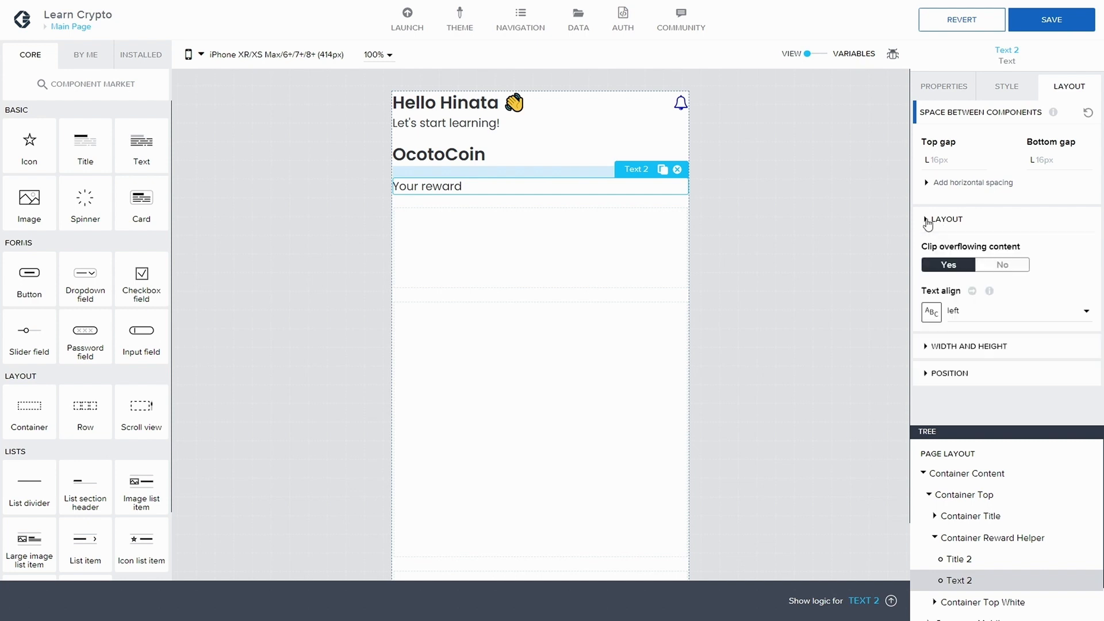
pyautogui.click(972, 314)
pyautogui.click(1002, 344)
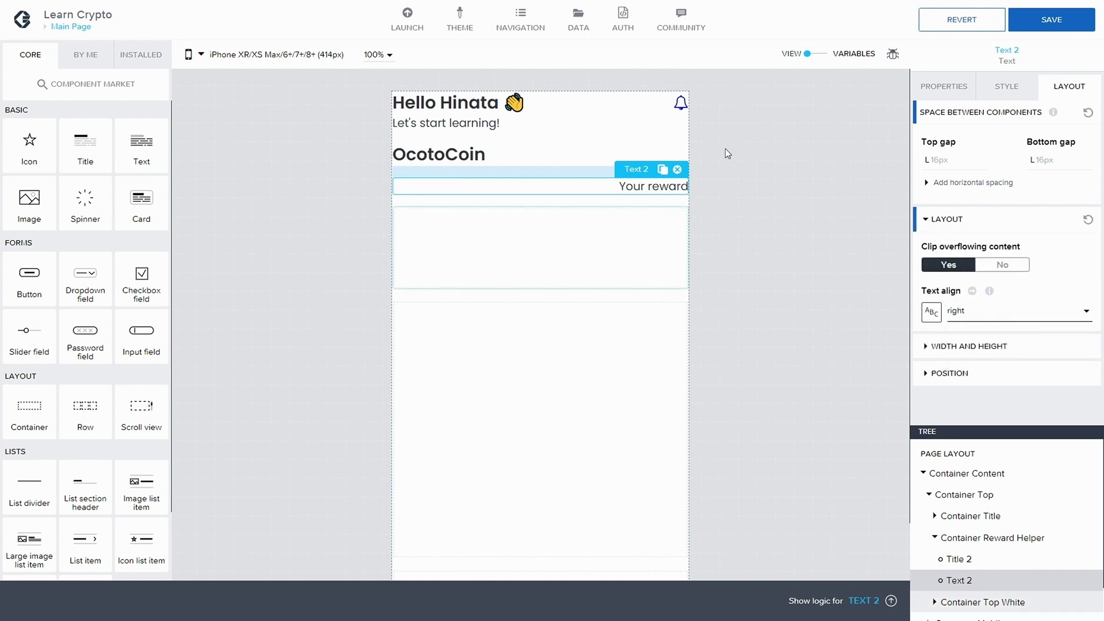
pyautogui.click(1058, 23)
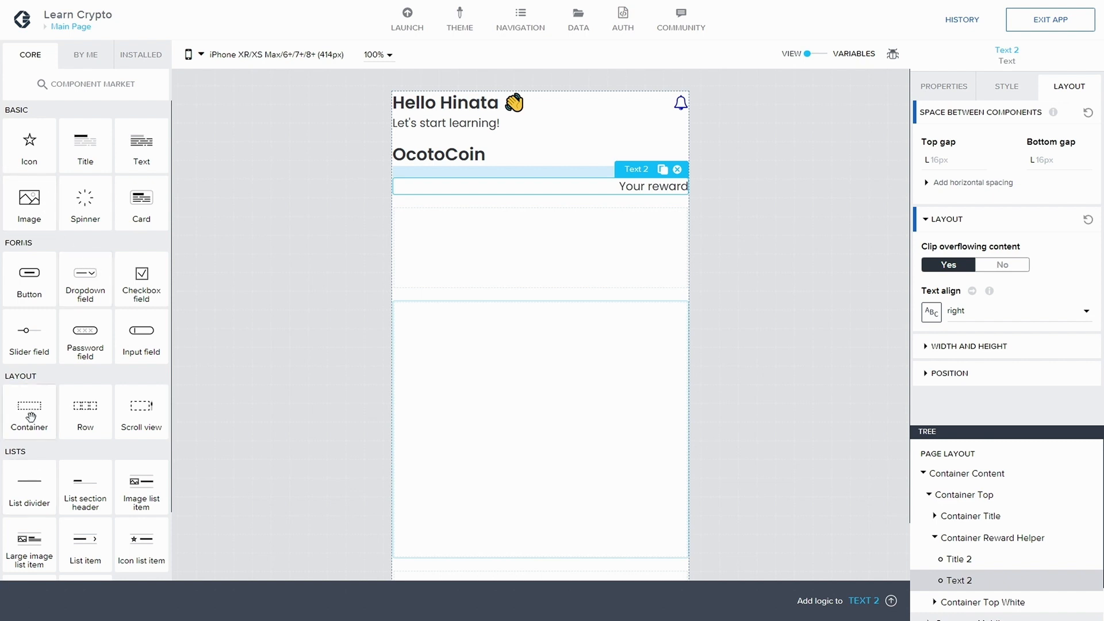
# Step: Add a container below the "Your reward" text in Container Reward Helper and rename it "Container BTC Amount"
pyautogui.moveTo(29, 409); pyautogui.dragTo(1009, 593)
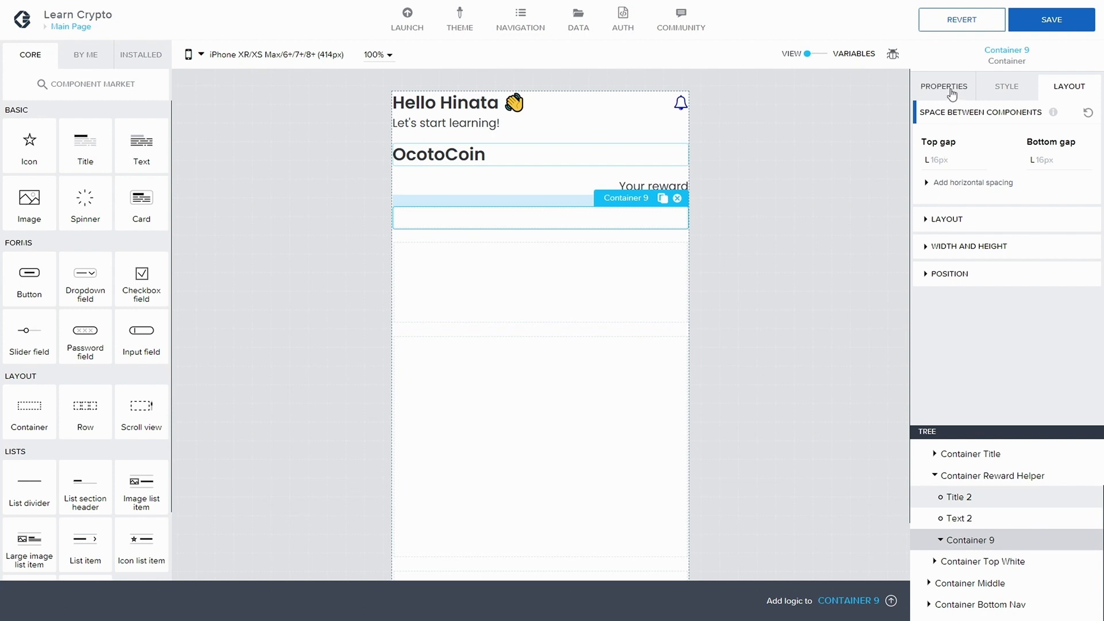
pyautogui.click(926, 88)
pyautogui.click(954, 221)
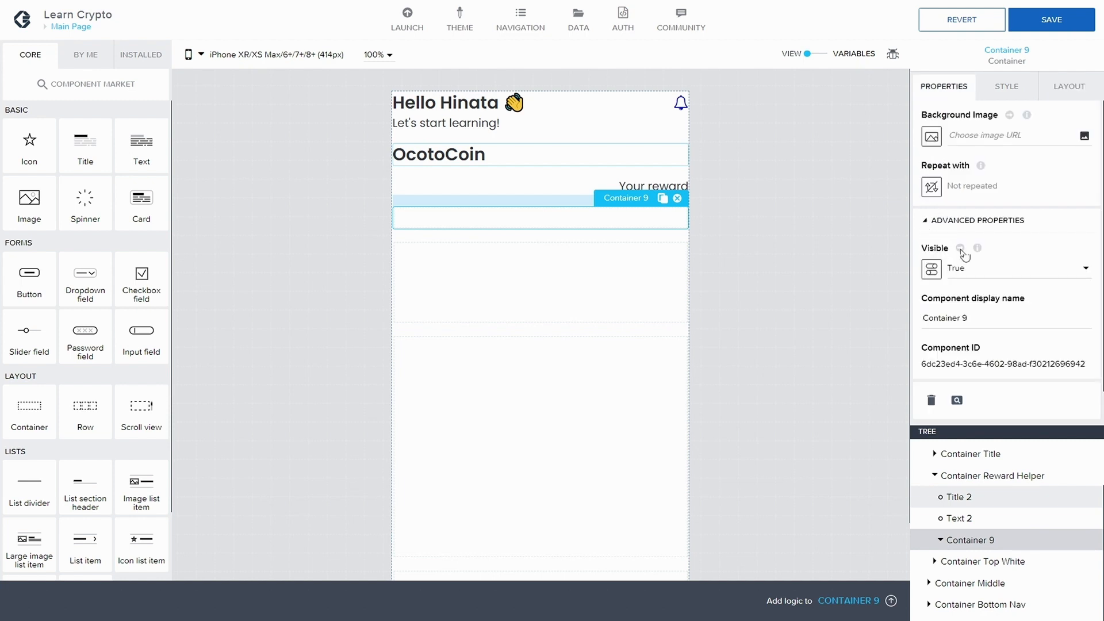
pyautogui.click(981, 309)
pyautogui.press('BackSpace')
pyautogui.write('BTC Amount')
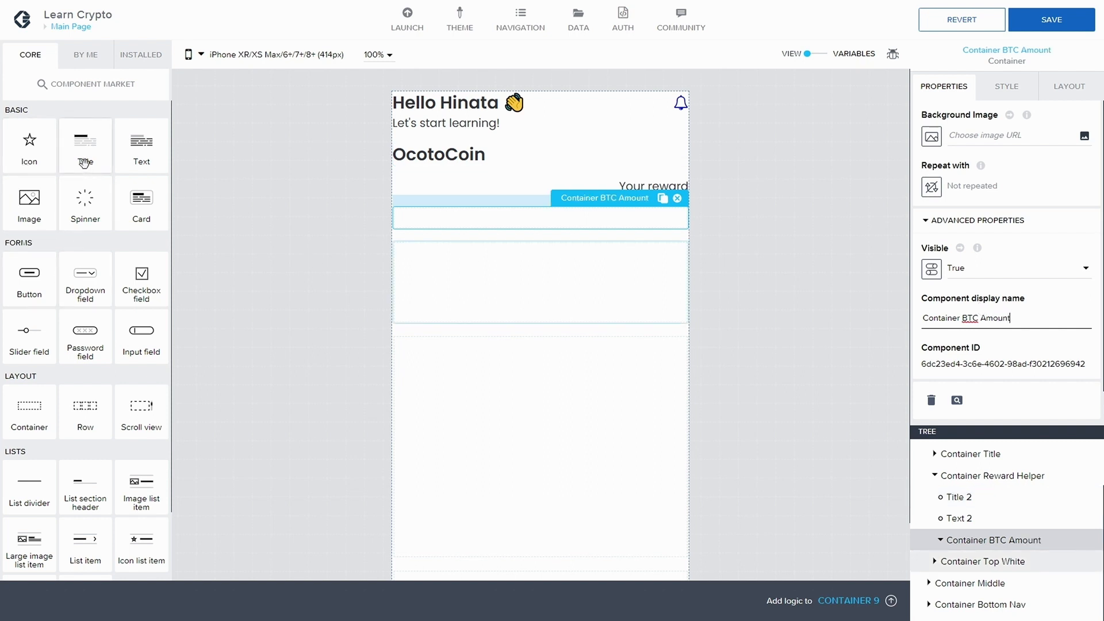
# Step: Add two text components inside Container BTC Amount and set the container's layout to horizontal
pyautogui.moveTo(143, 152); pyautogui.dragTo(1022, 546)
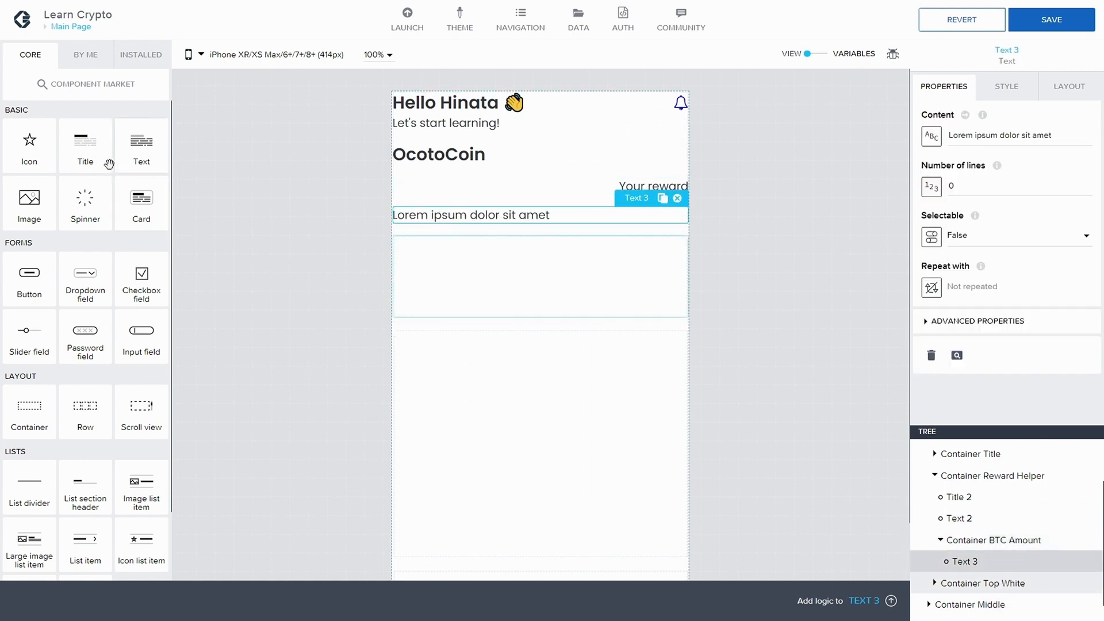
pyautogui.moveTo(151, 157); pyautogui.dragTo(1020, 553)
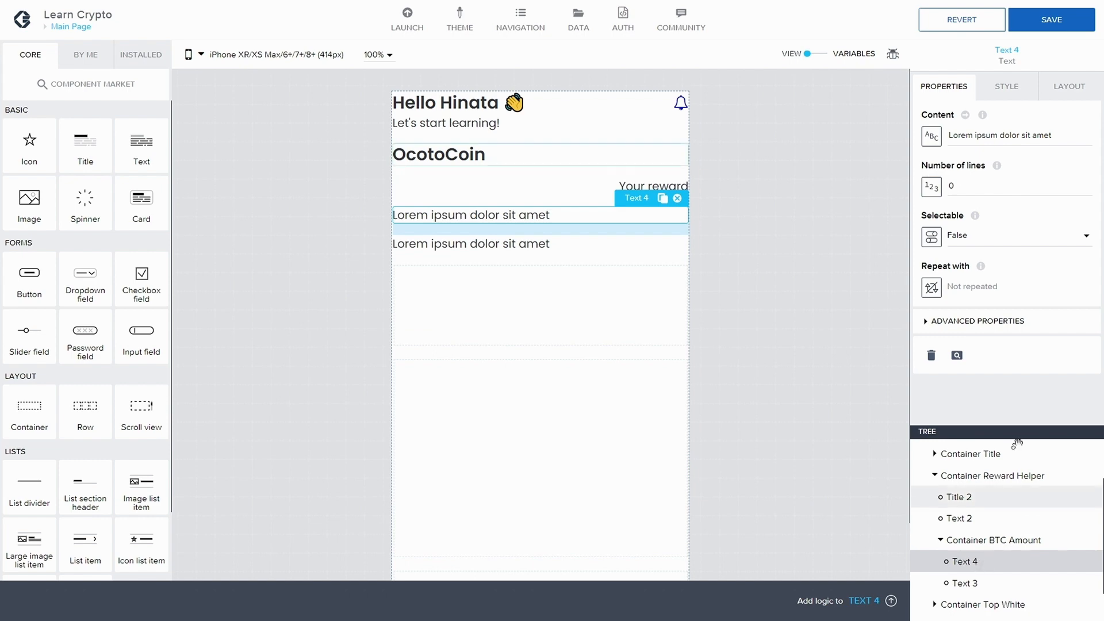
pyautogui.click(1063, 87)
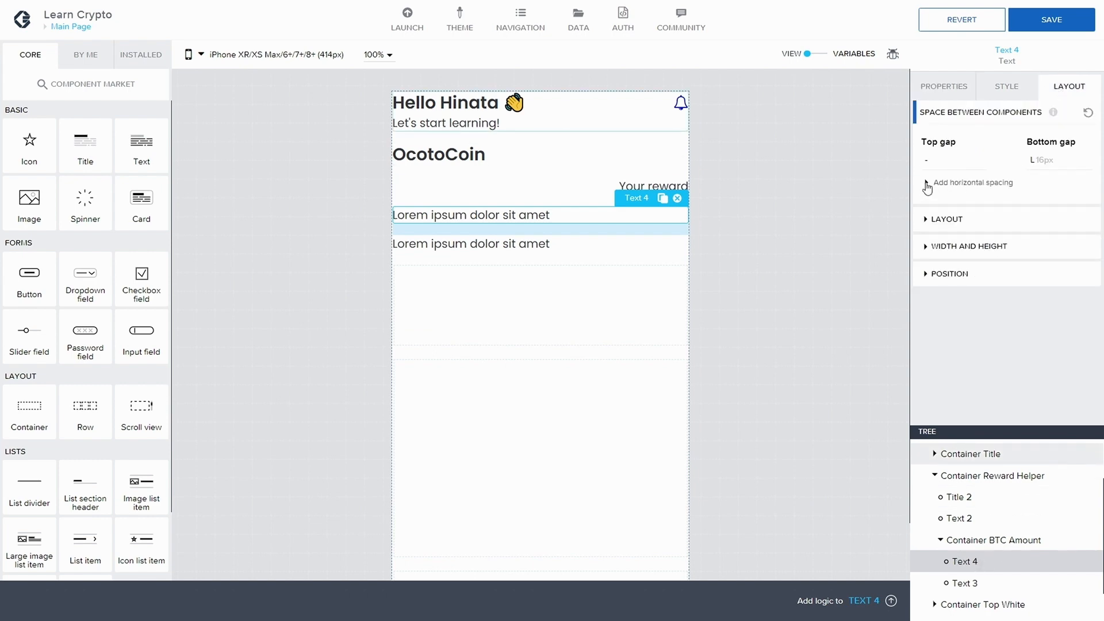
pyautogui.click(928, 221)
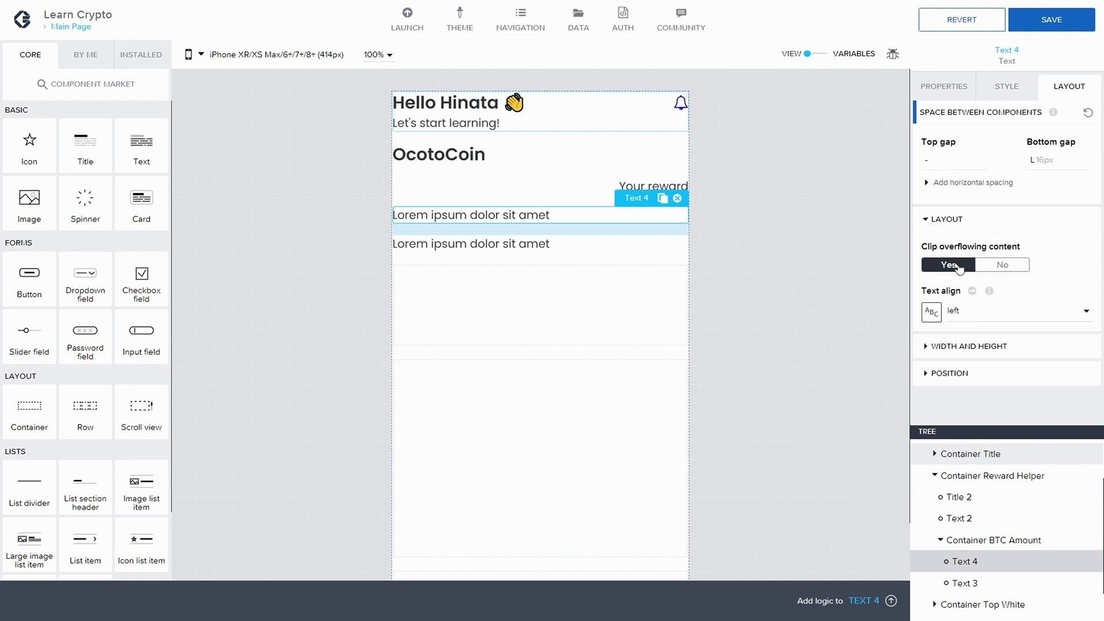
pyautogui.click(928, 219)
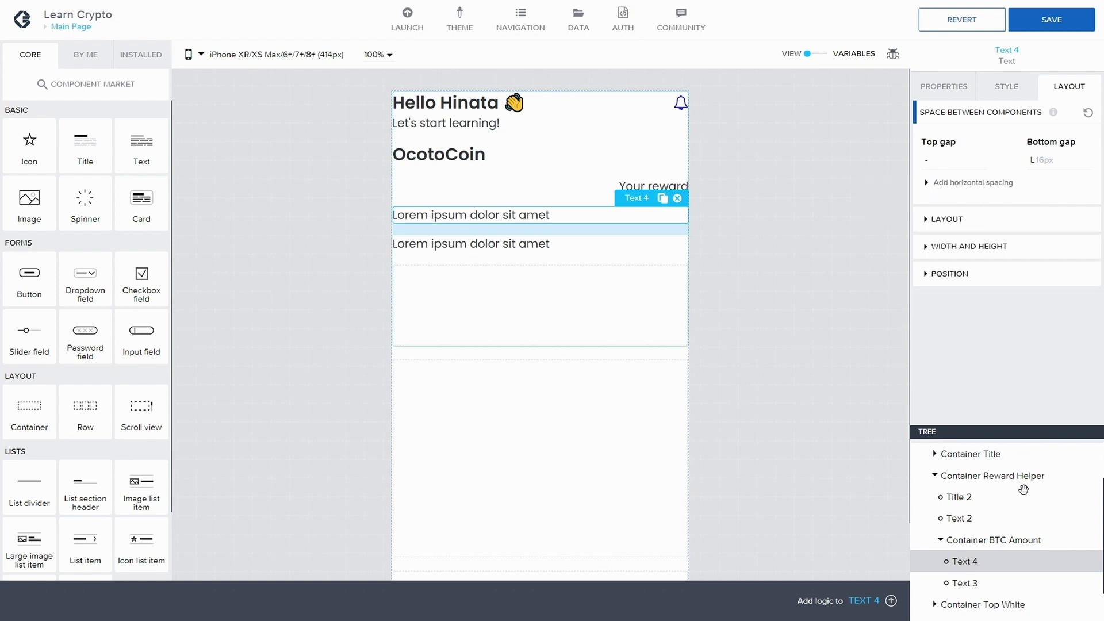
pyautogui.click(978, 540)
pyautogui.click(926, 219)
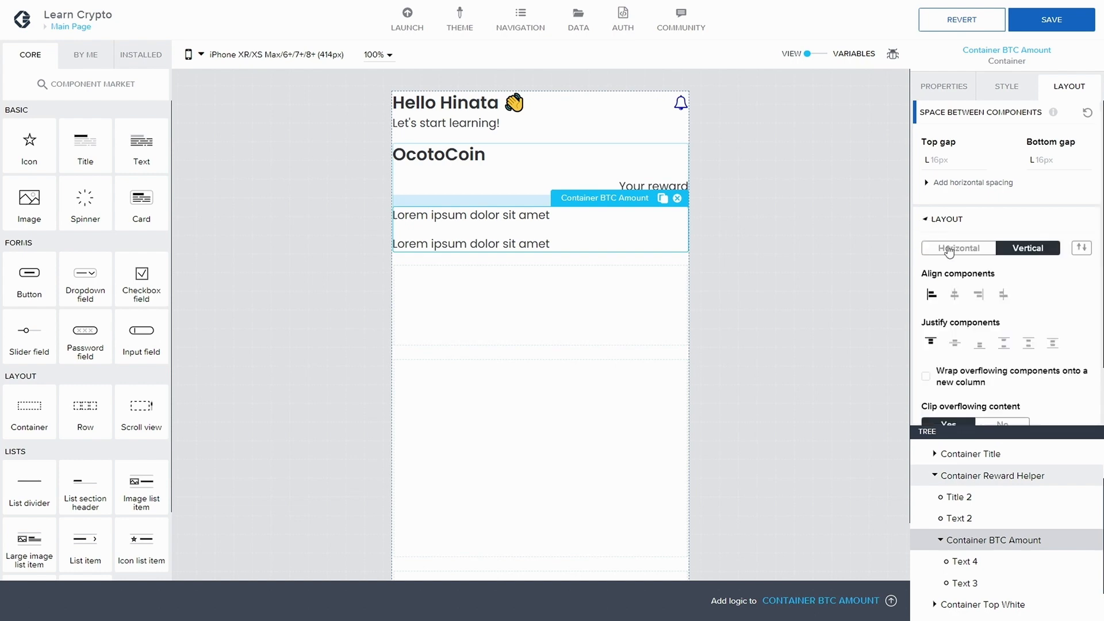
pyautogui.click(959, 248)
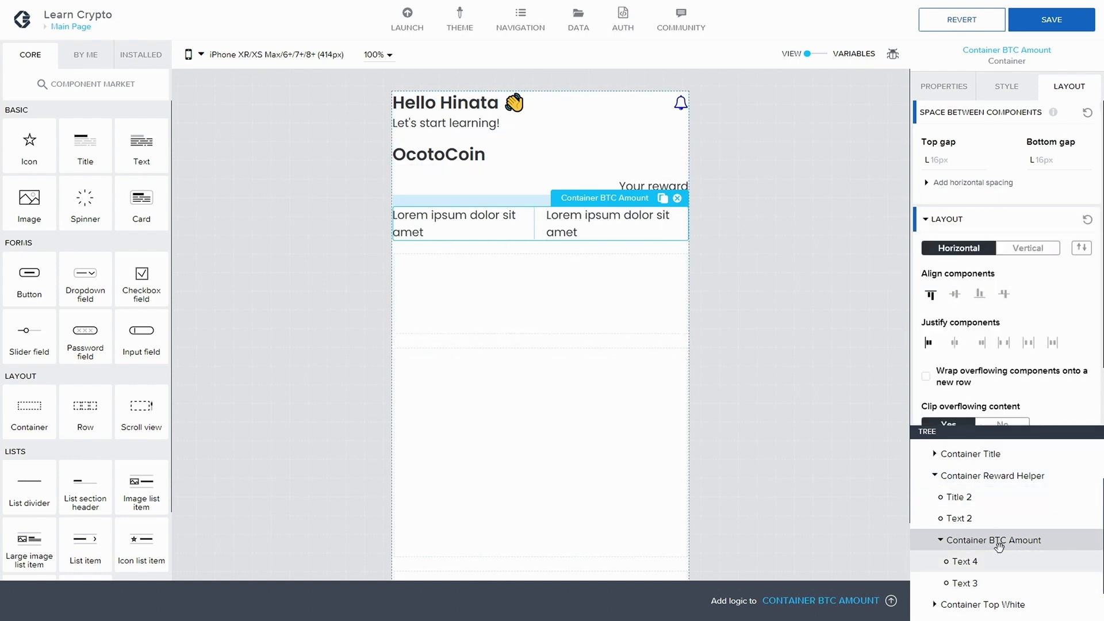
# Step: Set the width and height of both texts in Container BTC Amount to Fit content
pyautogui.click(948, 562)
pyautogui.click(946, 261)
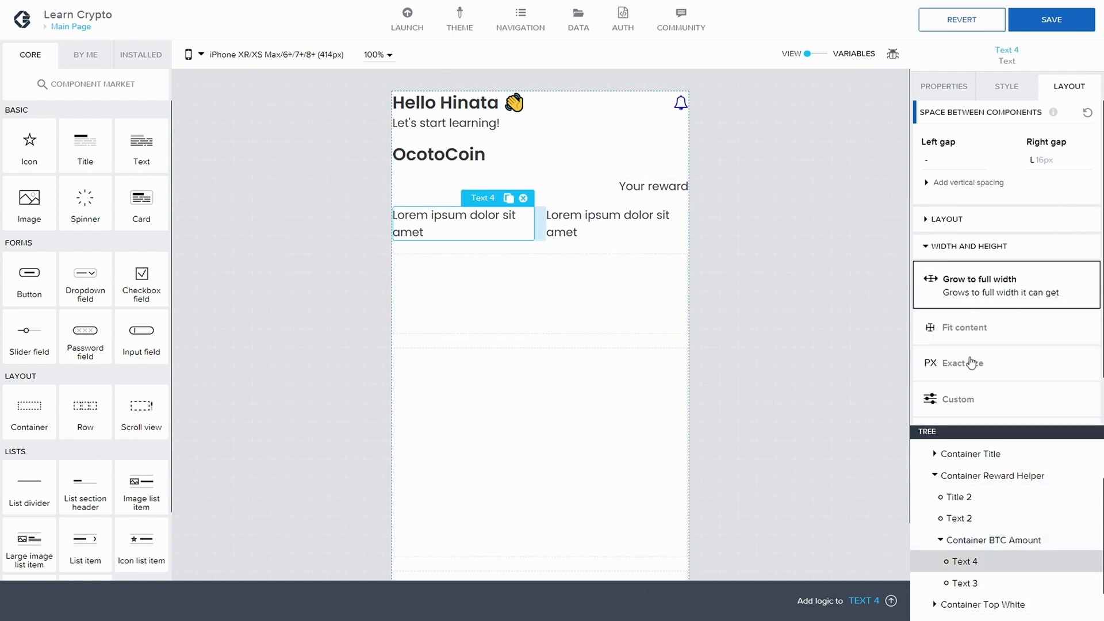
pyautogui.click(976, 328)
pyautogui.click(981, 582)
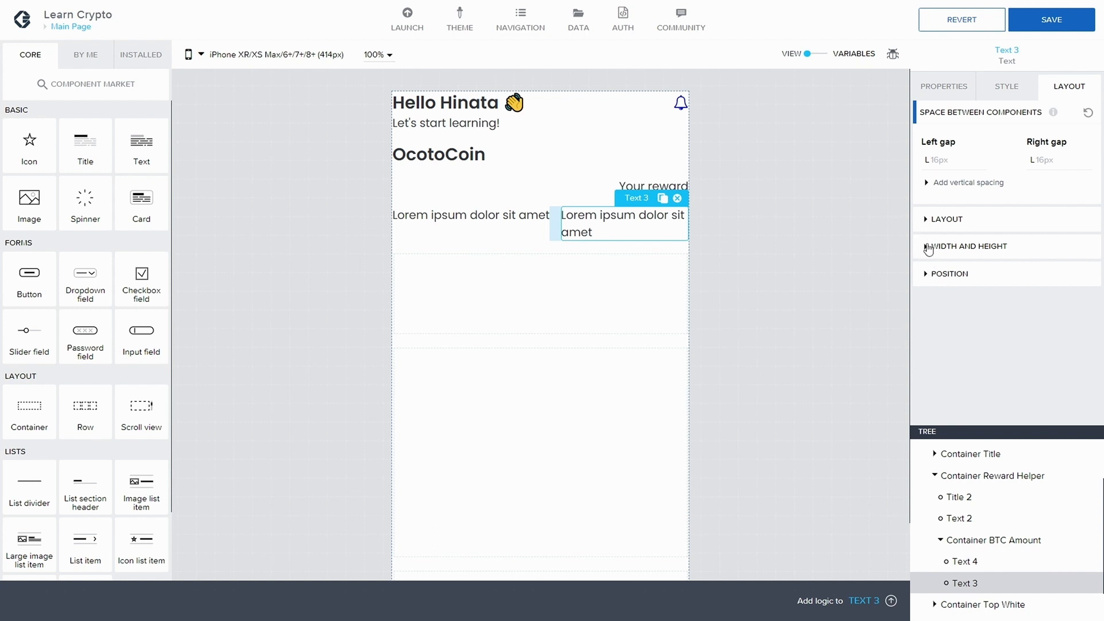
pyautogui.click(927, 248)
pyautogui.click(966, 329)
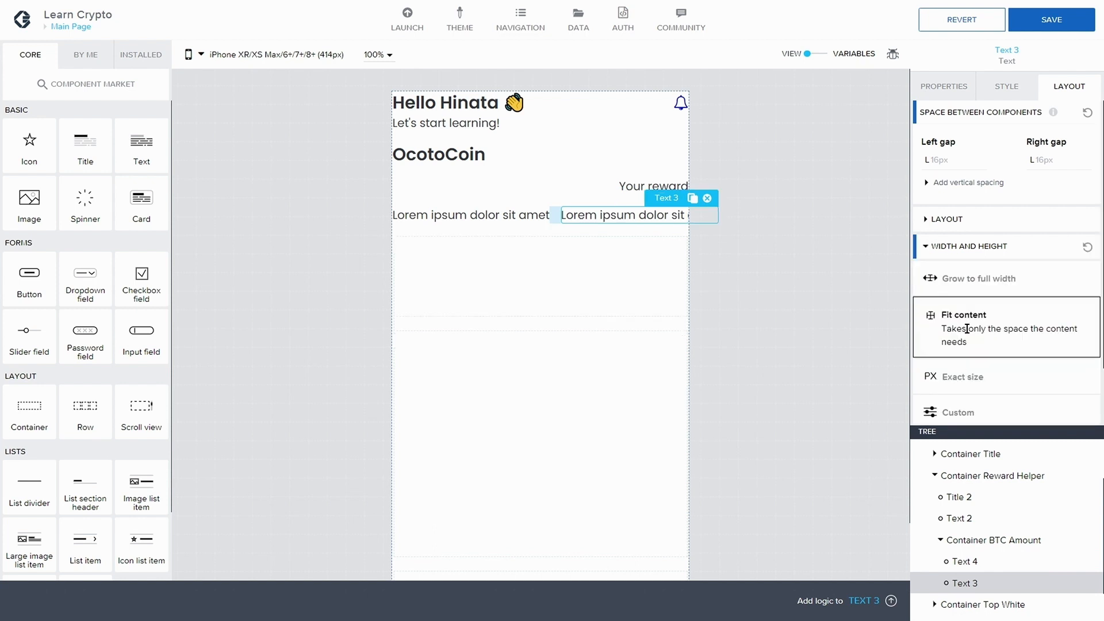
# Step: Replace the content of the first text in Container BTC Amount with "0.000658"
pyautogui.click(984, 562)
pyautogui.click(946, 88)
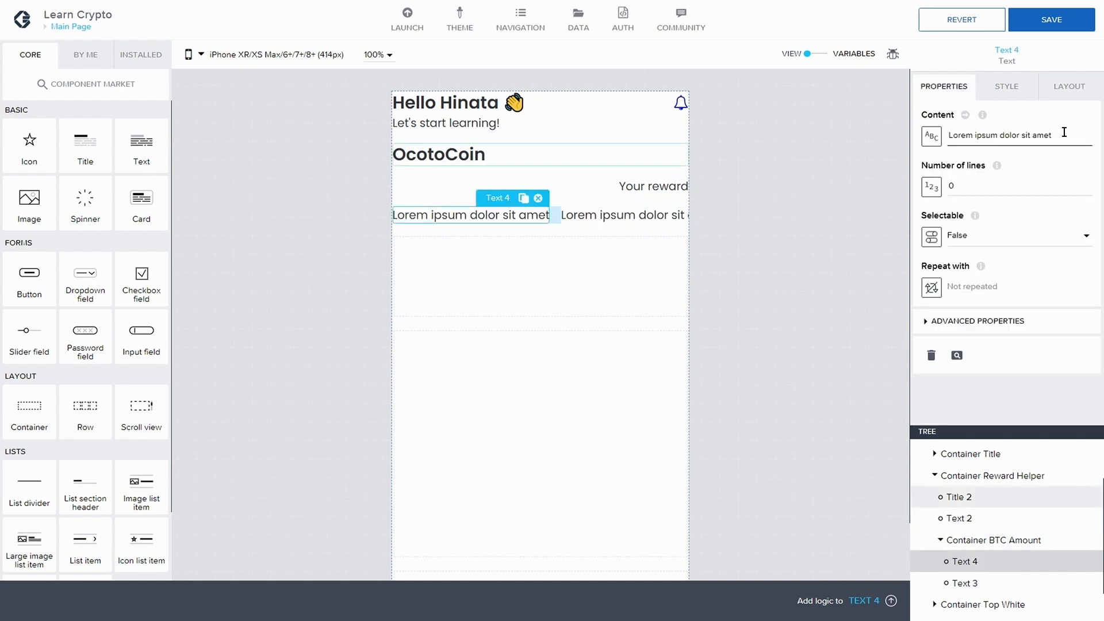
pyautogui.moveTo(1064, 133); pyautogui.dragTo(947, 136)
pyautogui.moveTo(982, 117)
pyautogui.write('0')
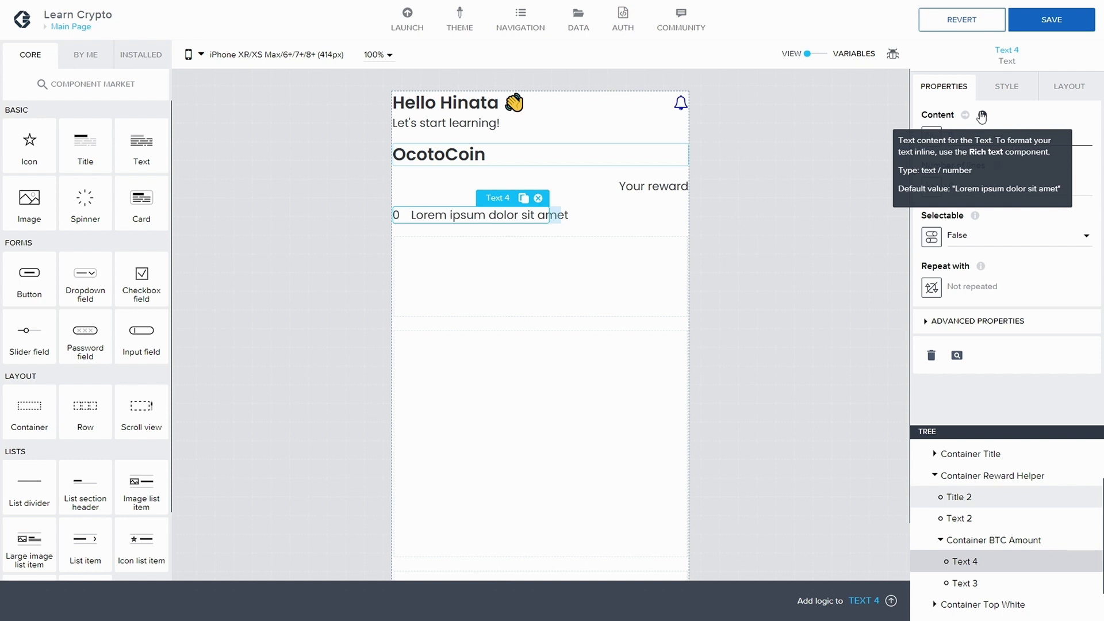
pyautogui.write('.')
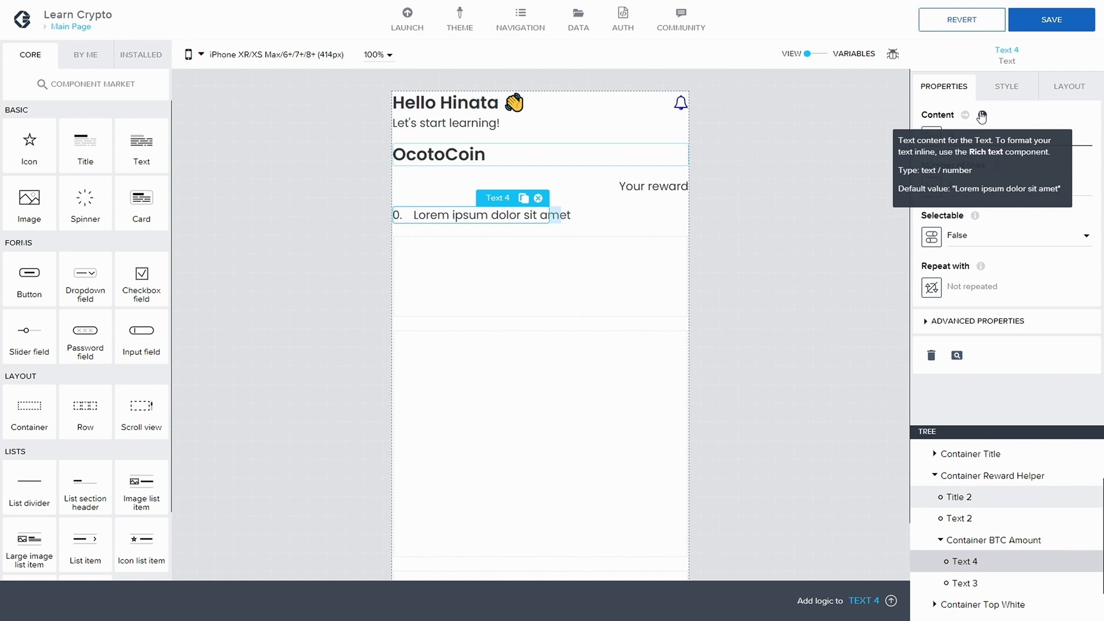
pyautogui.write('000')
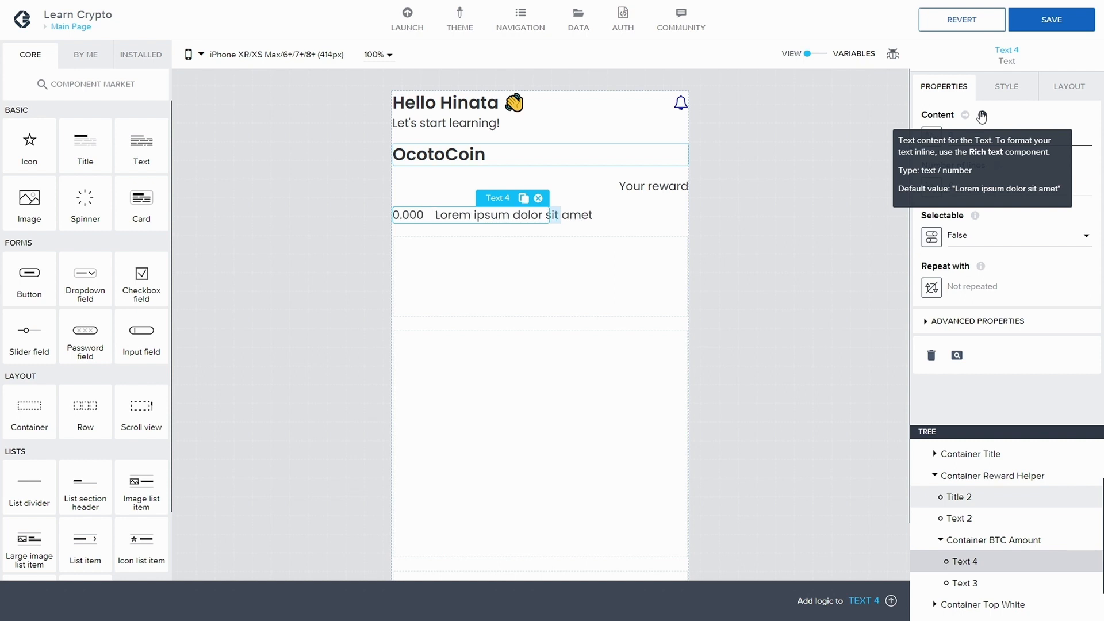
pyautogui.write('5')
pyautogui.write('58')
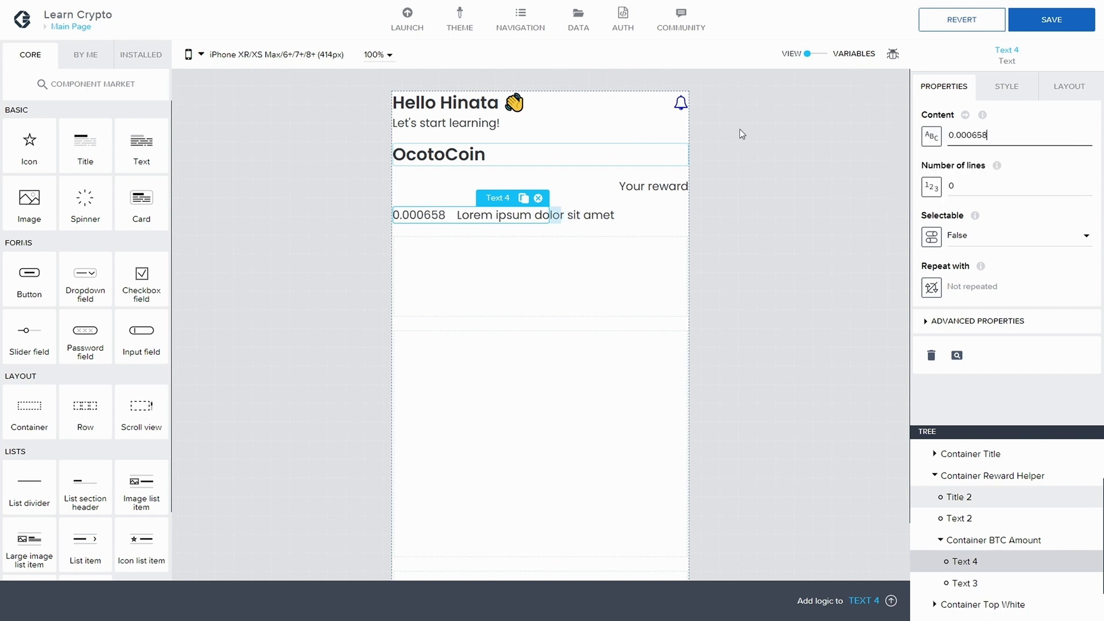
pyautogui.click(976, 520)
pyautogui.moveTo(997, 137); pyautogui.dragTo(948, 141)
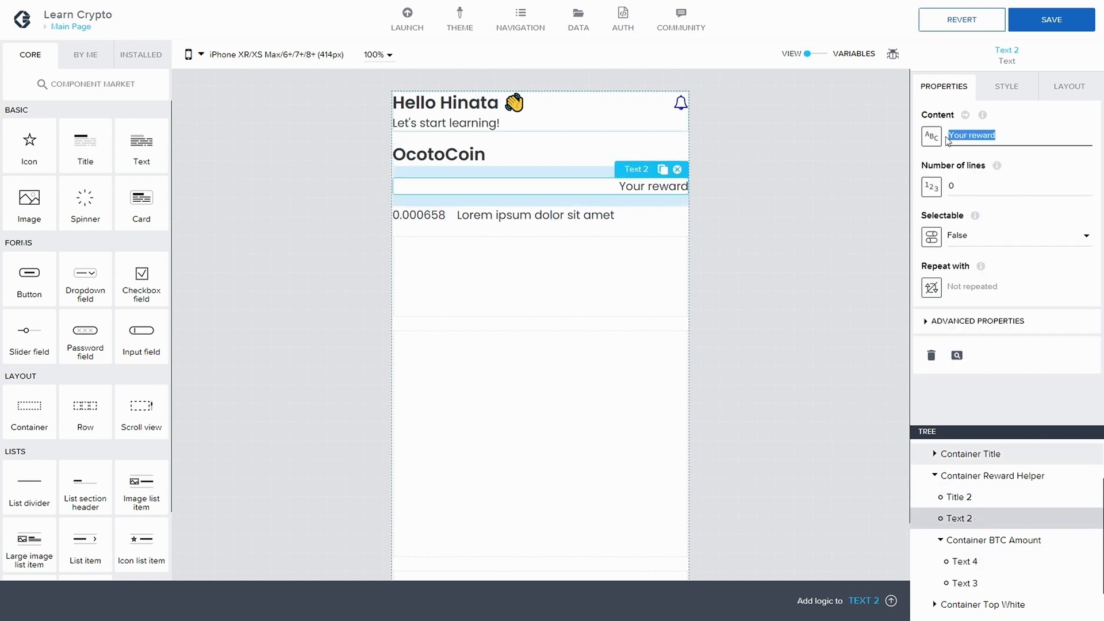
pyautogui.press('BackSpace')
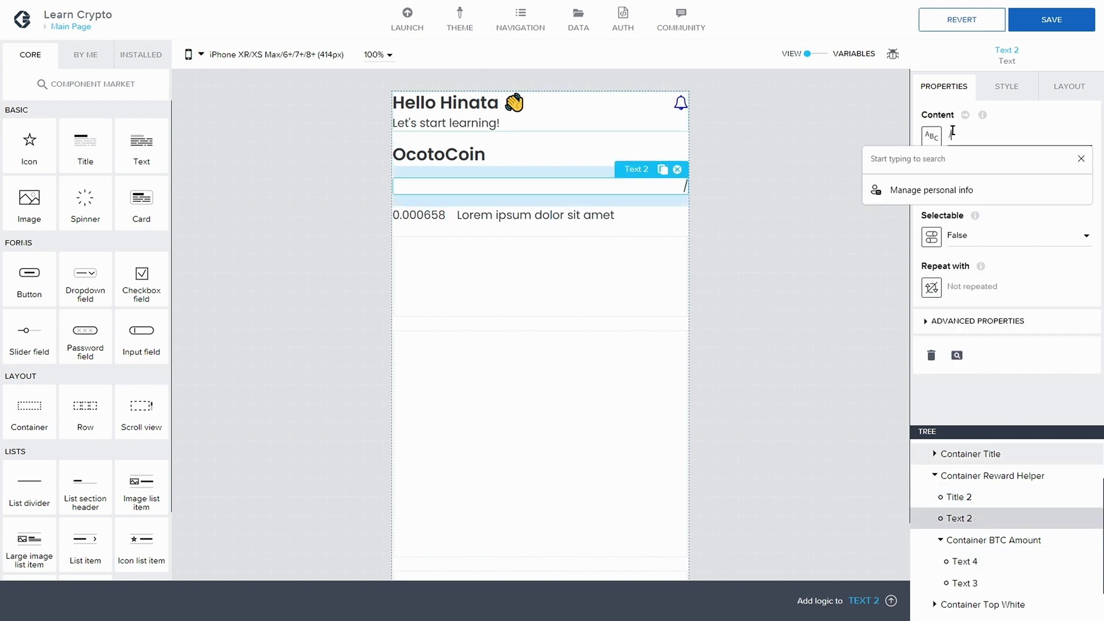
pyautogui.write('/BT')
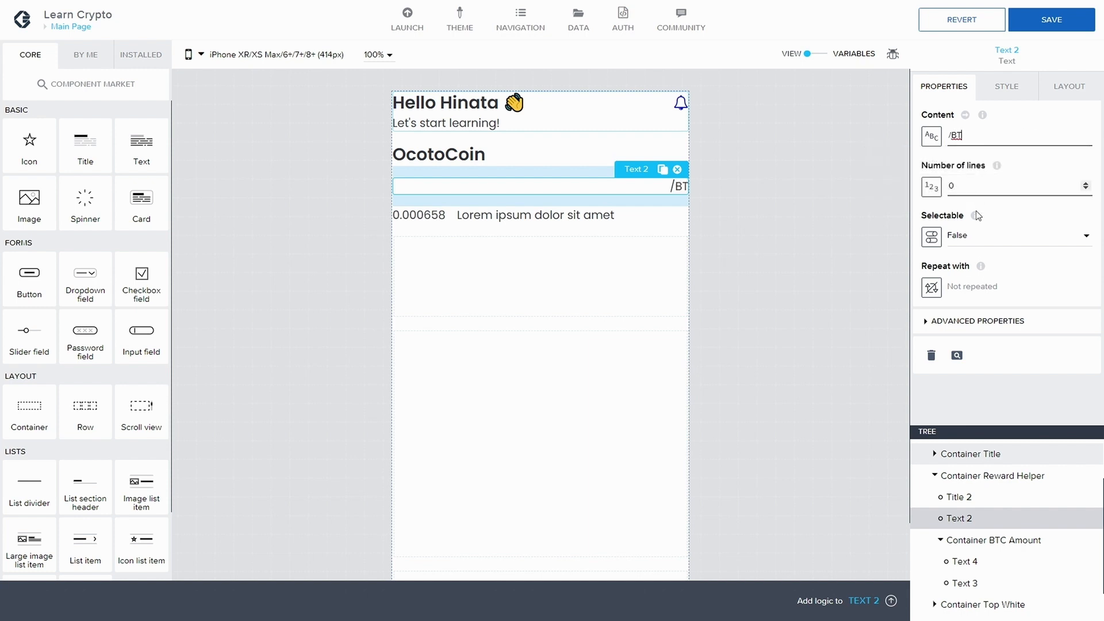
pyautogui.click(768, 339)
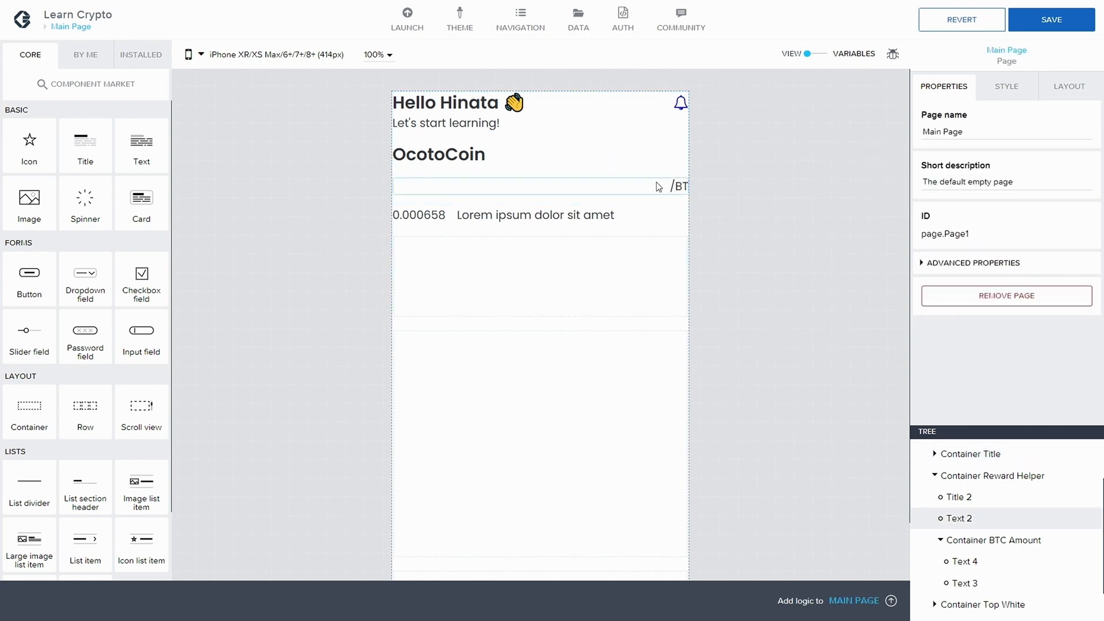
pyautogui.click(959, 518)
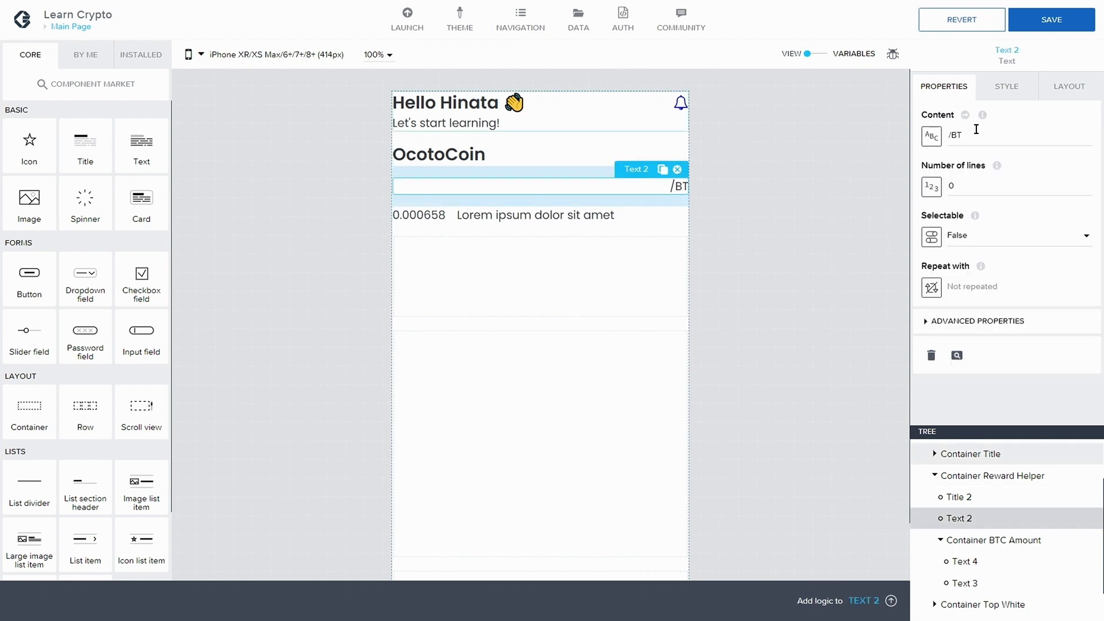
pyautogui.moveTo(975, 130); pyautogui.dragTo(948, 136)
pyautogui.write('Your reward')
pyautogui.press('BackSpace')
pyautogui.press('BackSpace')
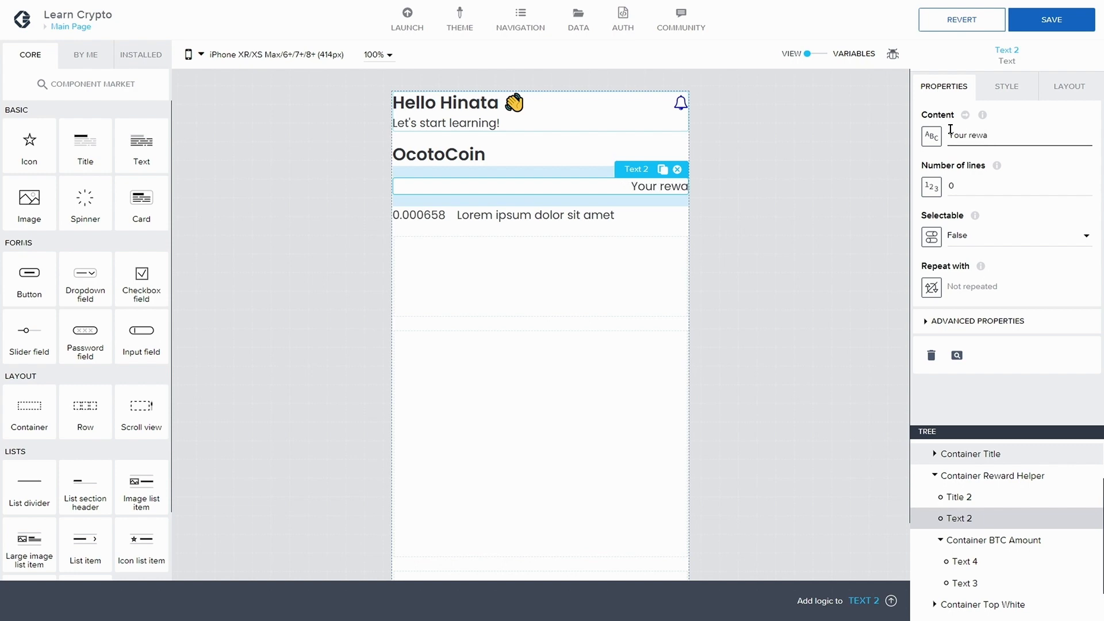
pyautogui.write('rd')
# Step: Replace the content of the second text in Container BTC Amount with "/BTC"
pyautogui.click(611, 218)
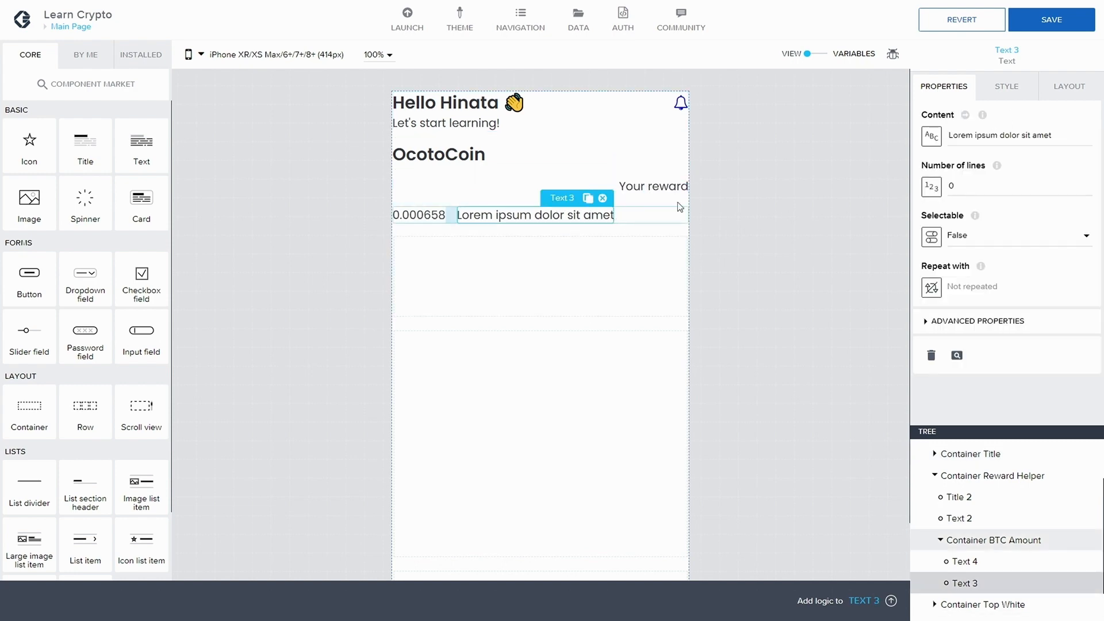
pyautogui.click(1061, 136)
pyautogui.moveTo(1060, 136); pyautogui.dragTo(960, 135)
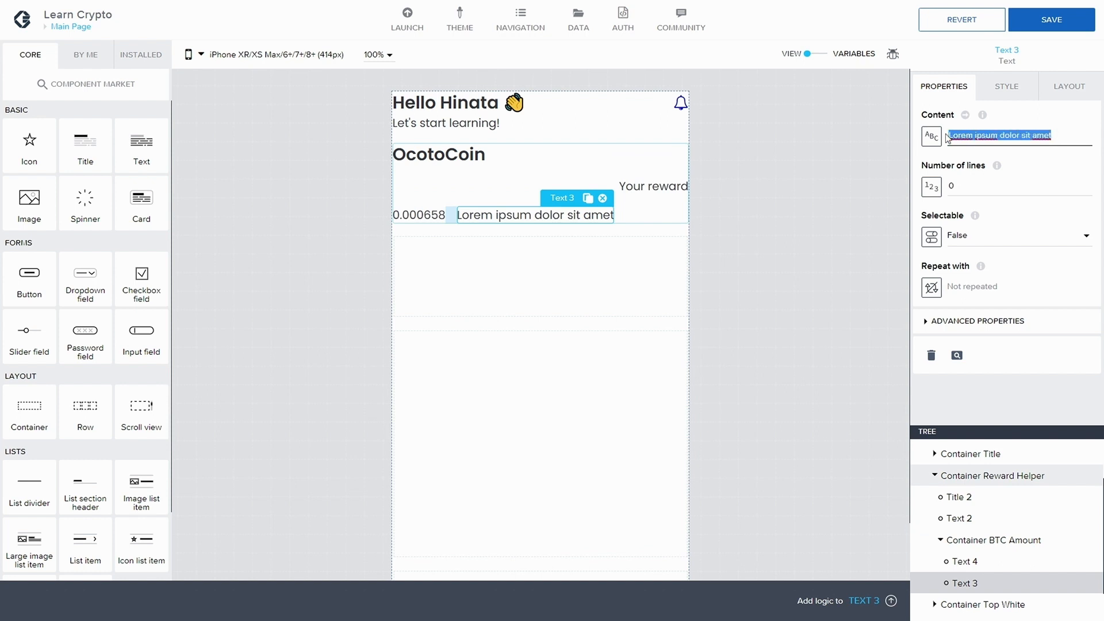
pyautogui.write('/')
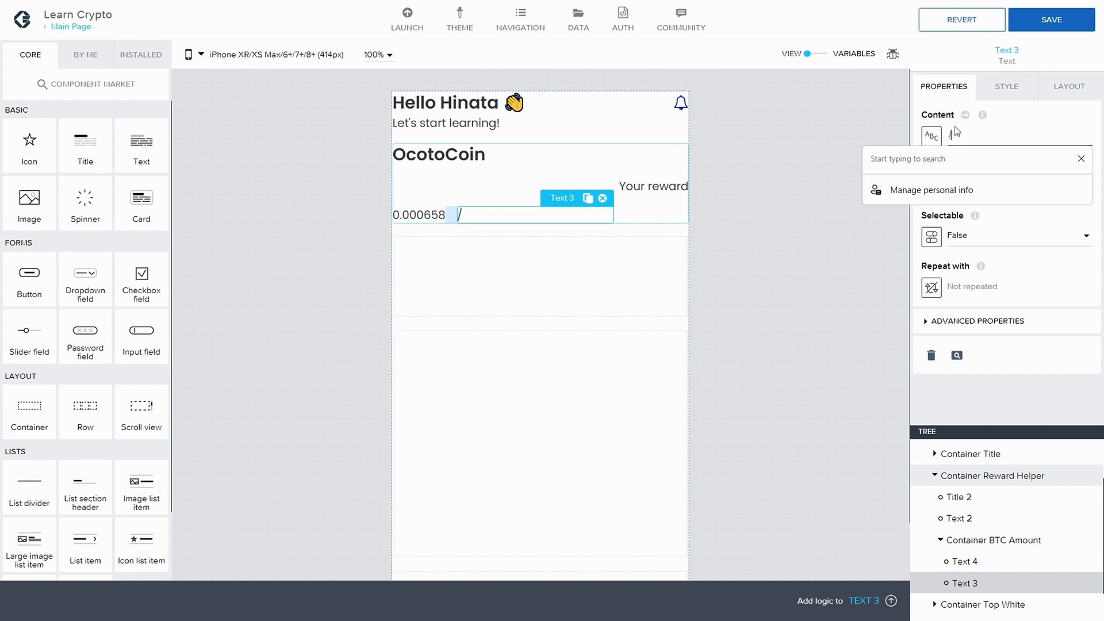
pyautogui.write('BTC')
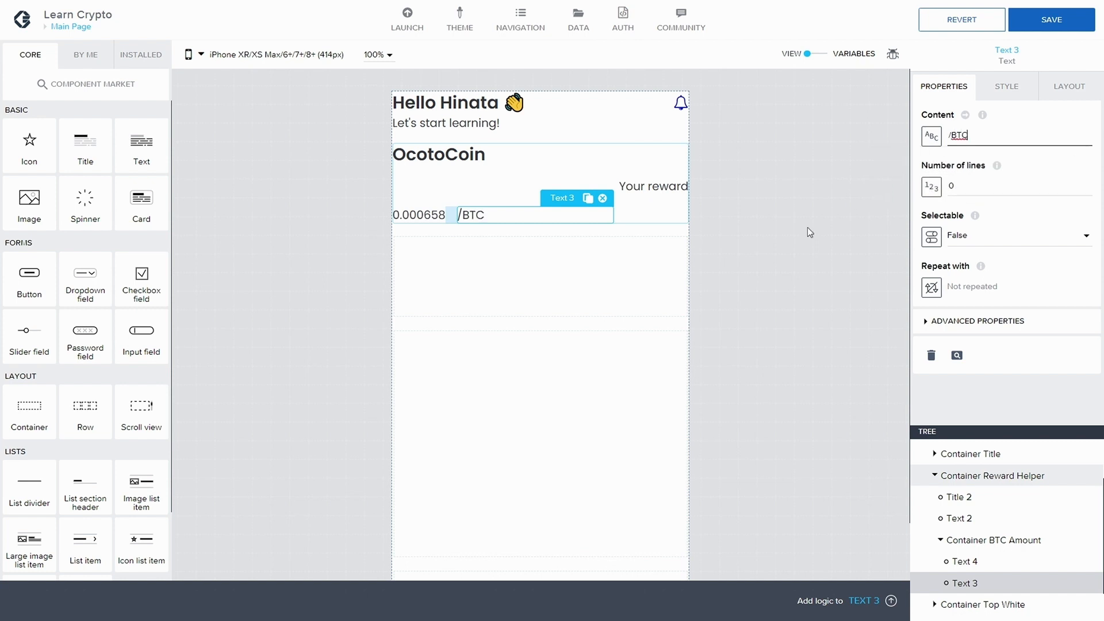
pyautogui.click(807, 227)
# Step: Clear the right gap of the "0.000658" text
pyautogui.click(955, 561)
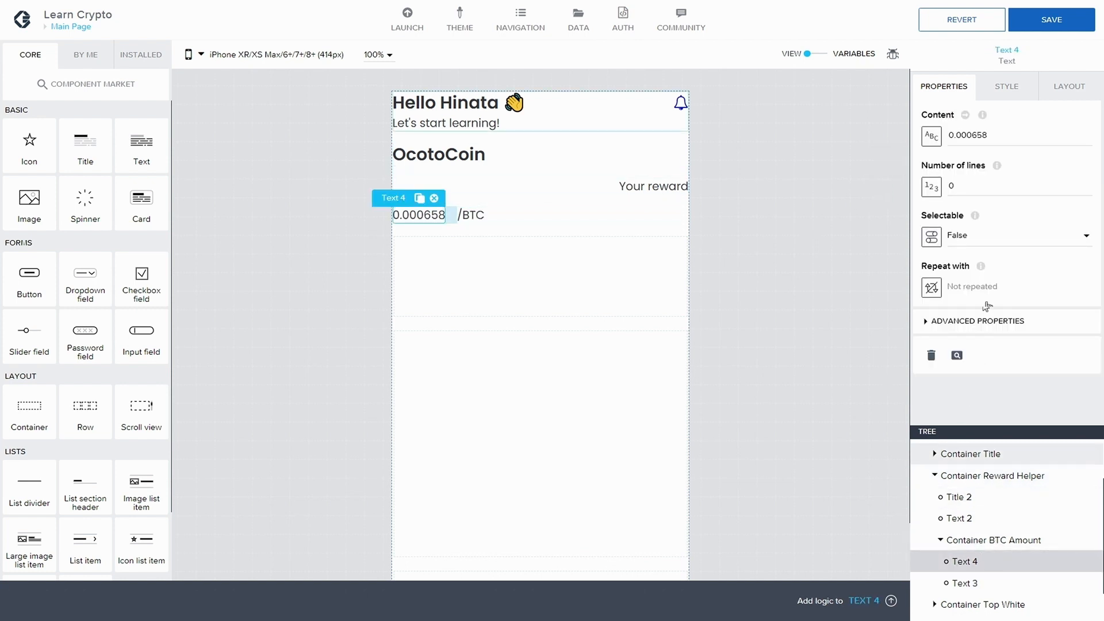
pyautogui.click(1058, 92)
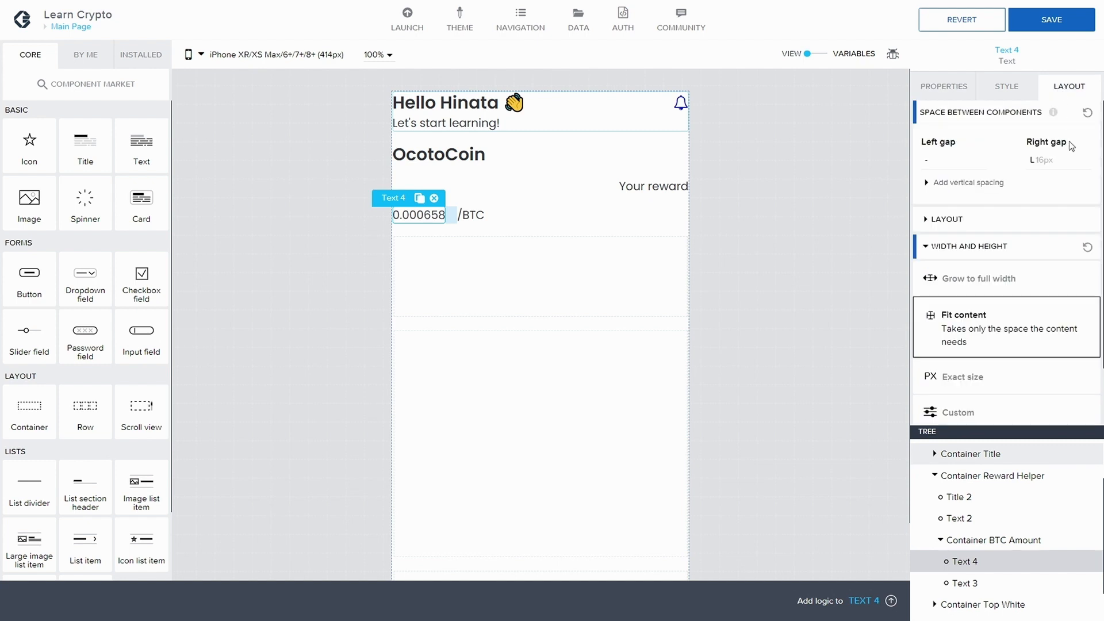
pyautogui.click(1044, 160)
pyautogui.click(1067, 358)
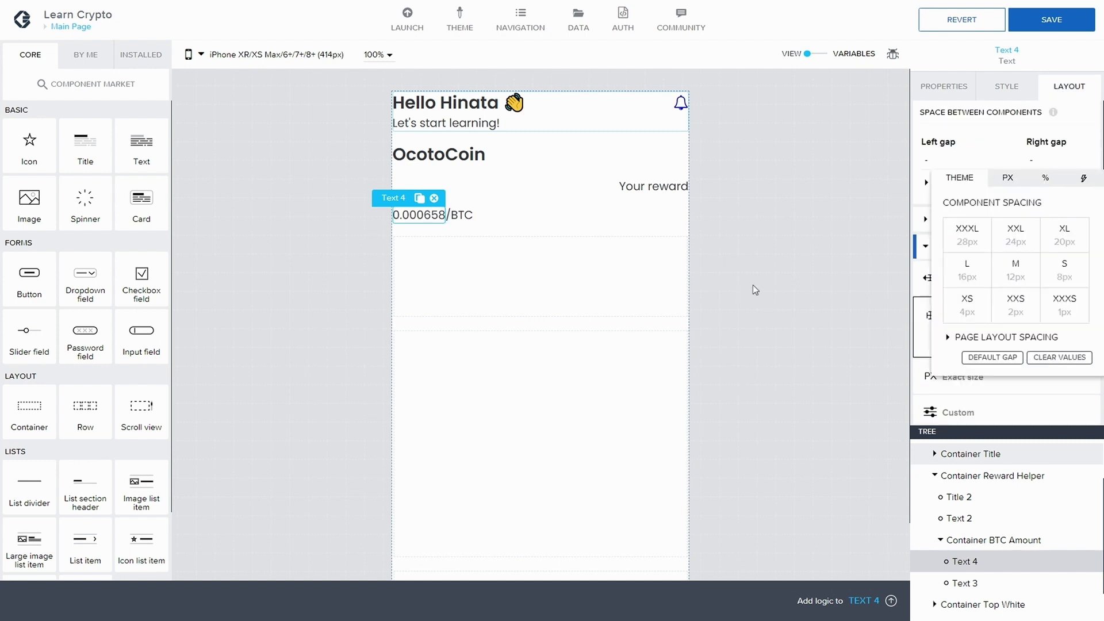
# Step: Justify the components of Container BTC Amount to the right and save the application
pyautogui.click(986, 541)
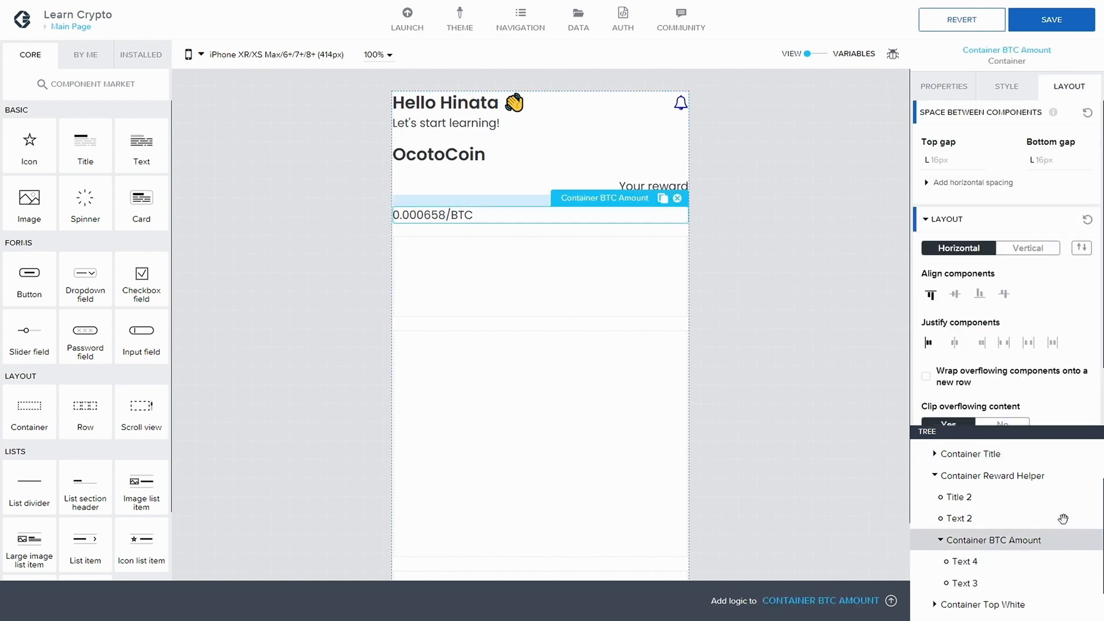
pyautogui.click(980, 342)
pyautogui.click(801, 202)
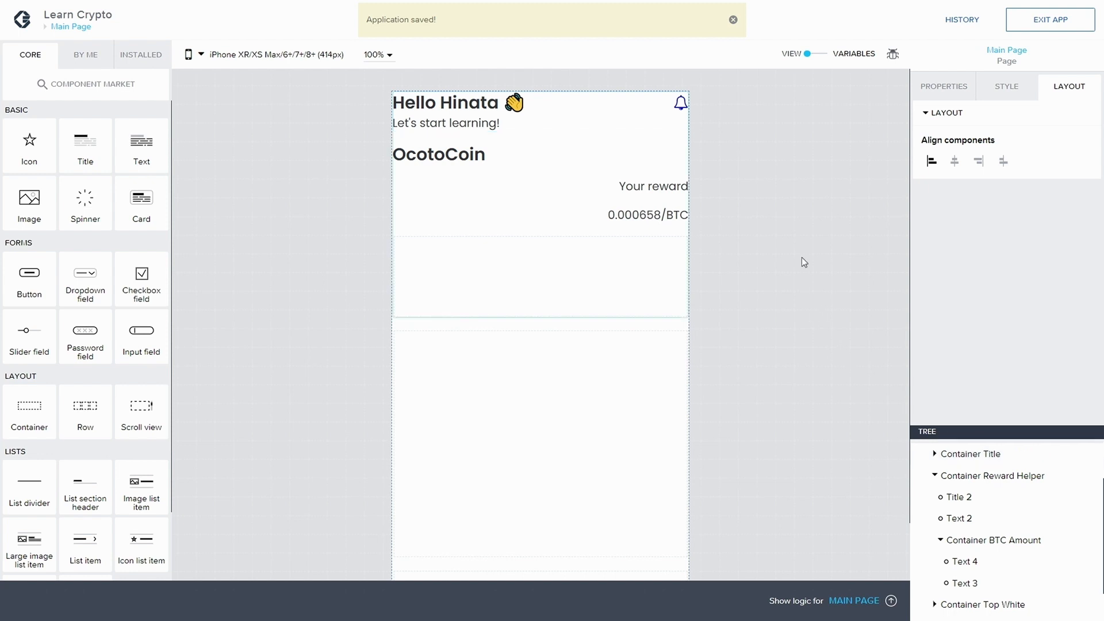
# Step: Clear the bottom gap of the "Your reward" text in Container Reward Helper and save the application
pyautogui.click(644, 187)
pyautogui.click(647, 199)
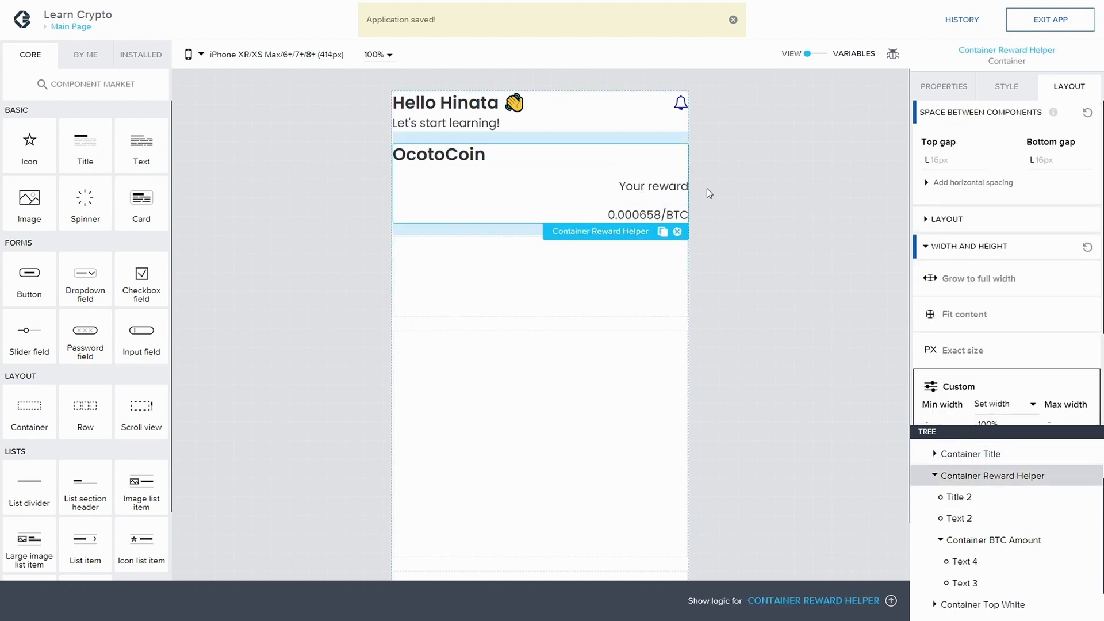
pyautogui.click(657, 185)
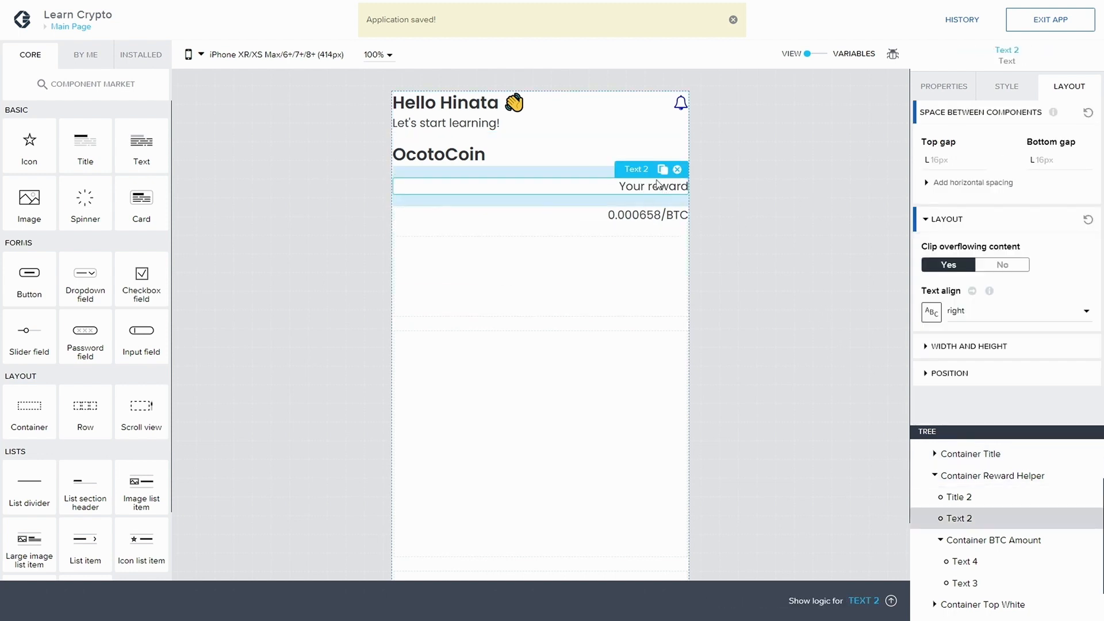
pyautogui.click(1047, 161)
pyautogui.click(1060, 357)
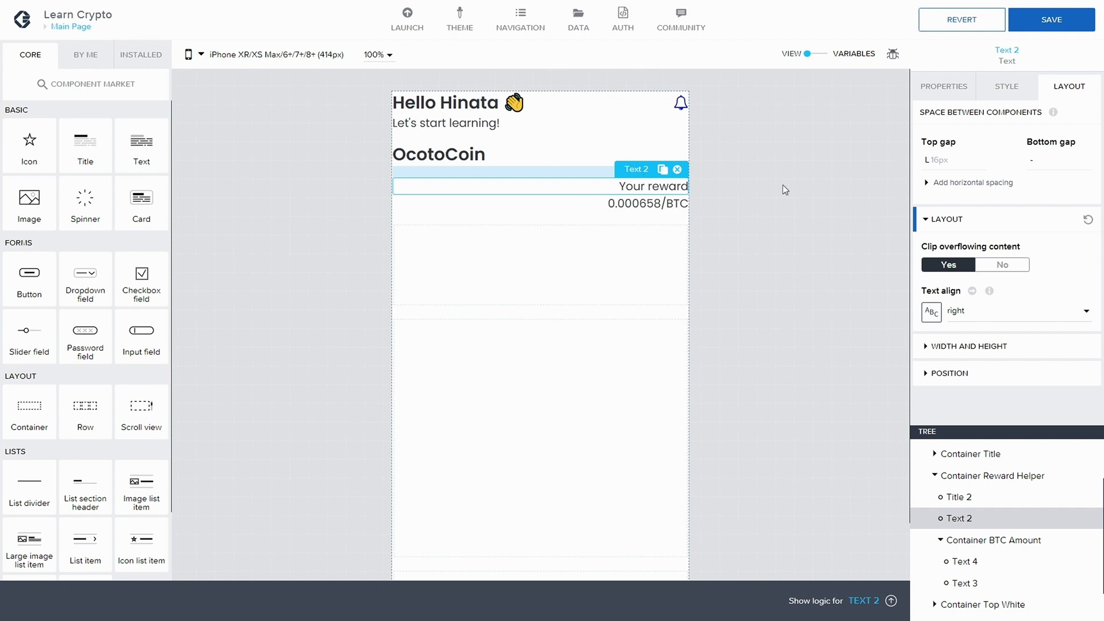
pyautogui.click(1055, 25)
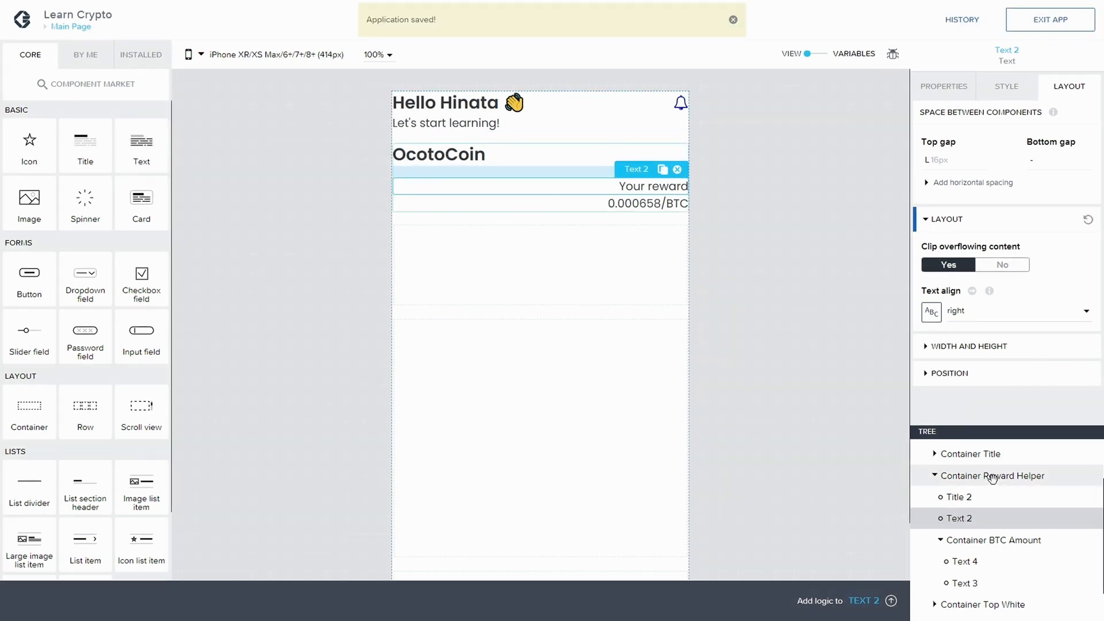
# Step: Duplicate the Layout Container style class for Container Top under the name "Black Top"
pyautogui.click(935, 476)
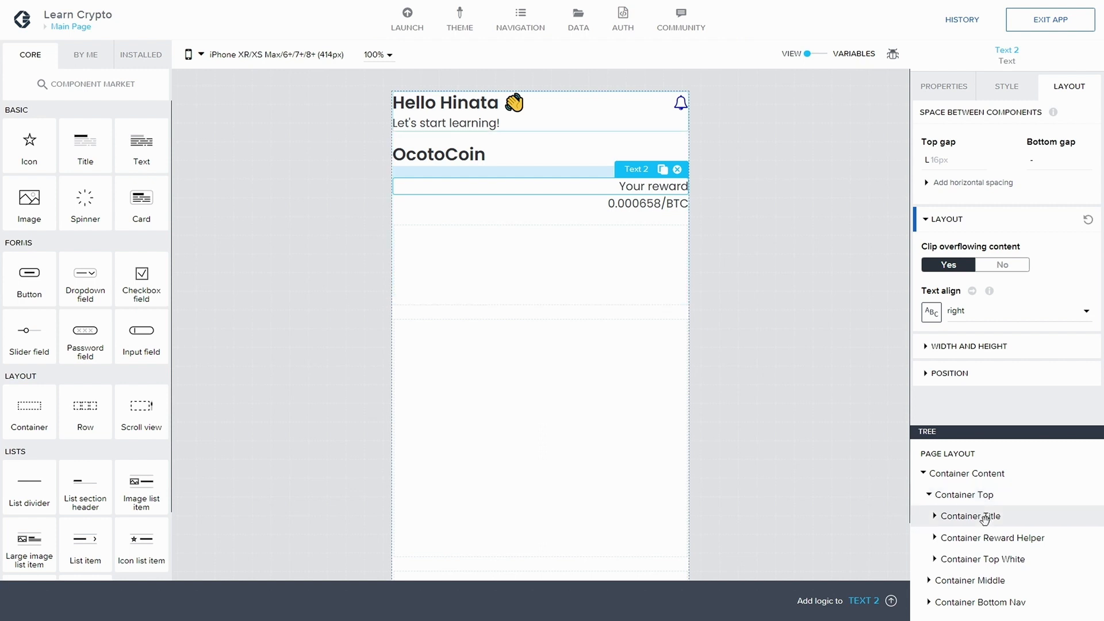
pyautogui.click(978, 496)
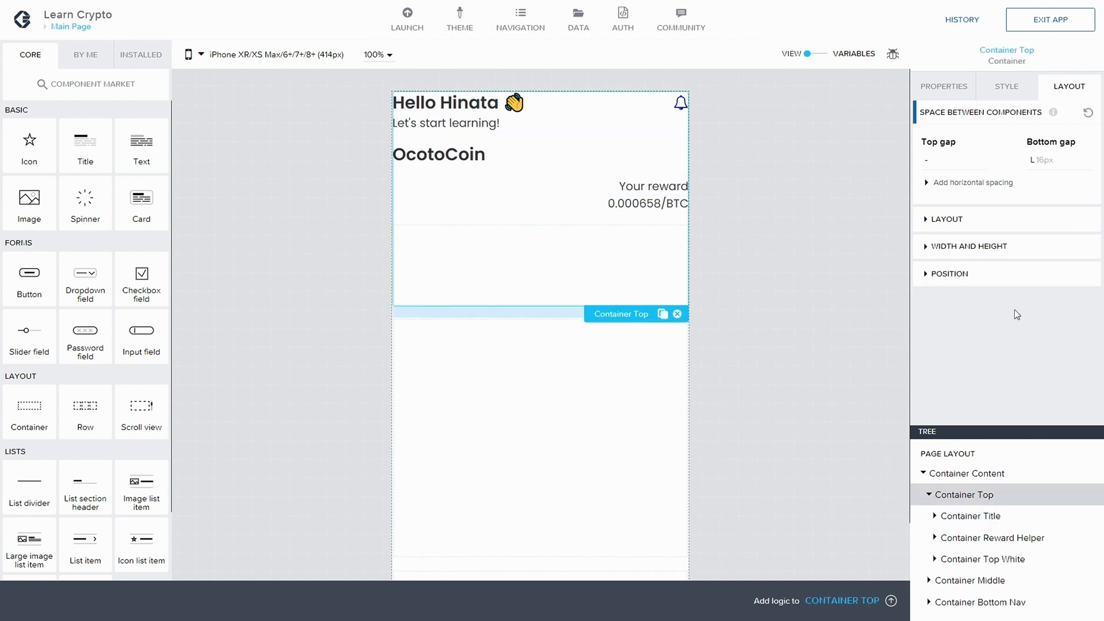
pyautogui.click(1007, 87)
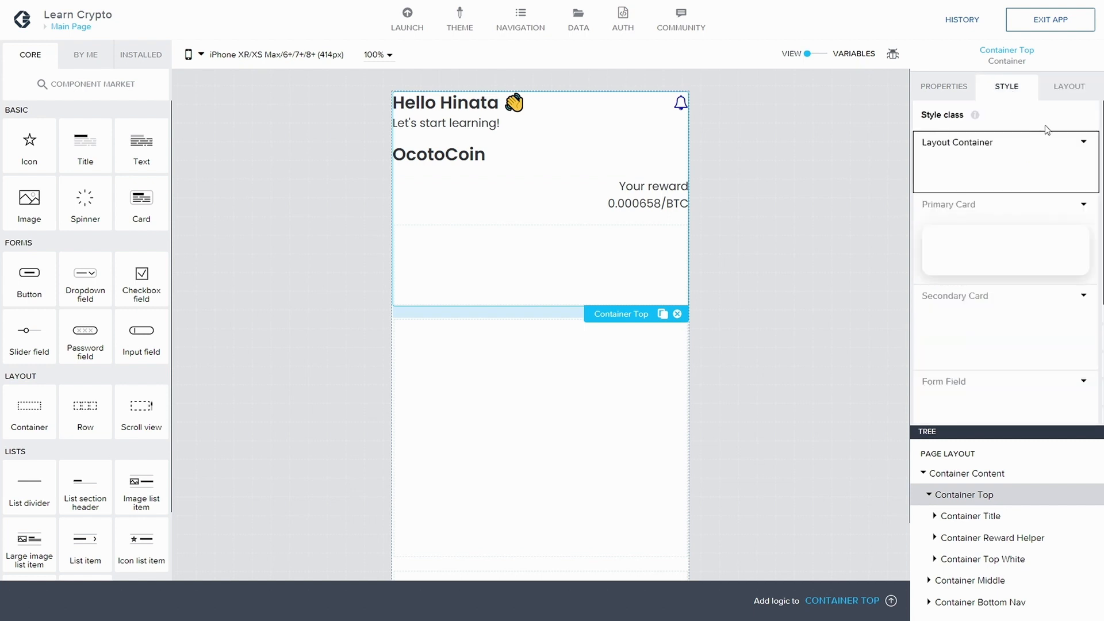
pyautogui.click(1085, 144)
pyautogui.click(981, 187)
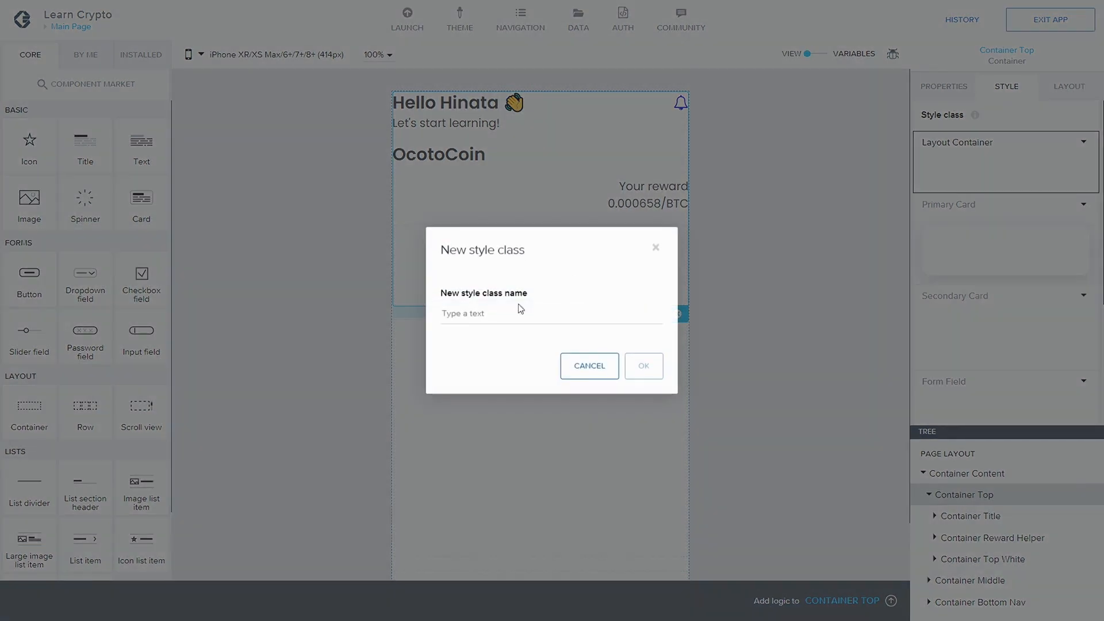
pyautogui.click(519, 311)
pyautogui.write('Black T')
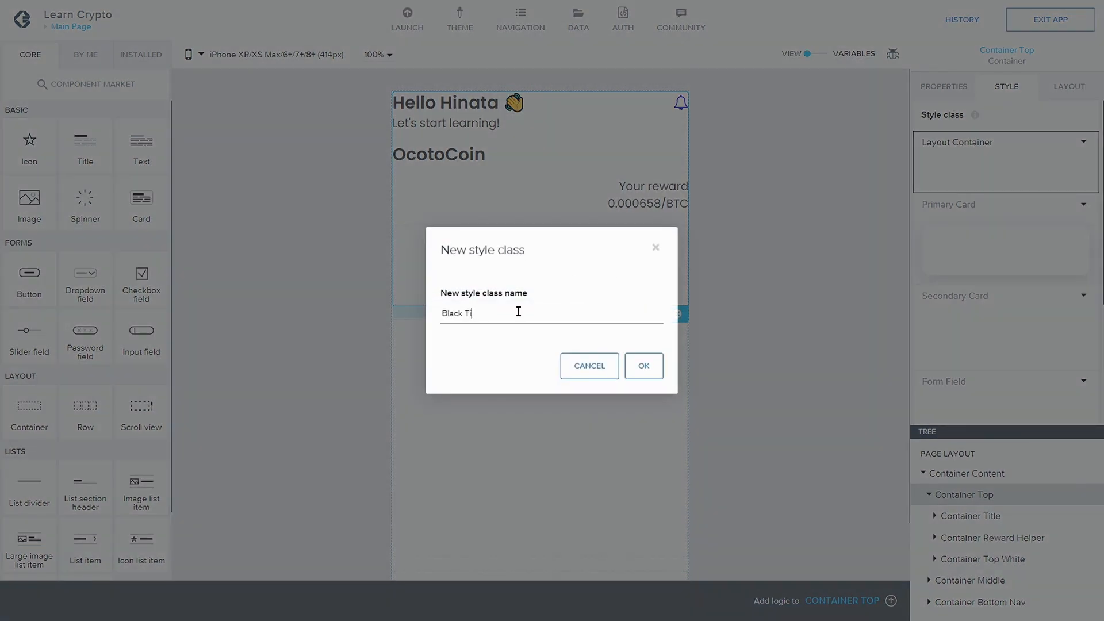
pyautogui.write('op')
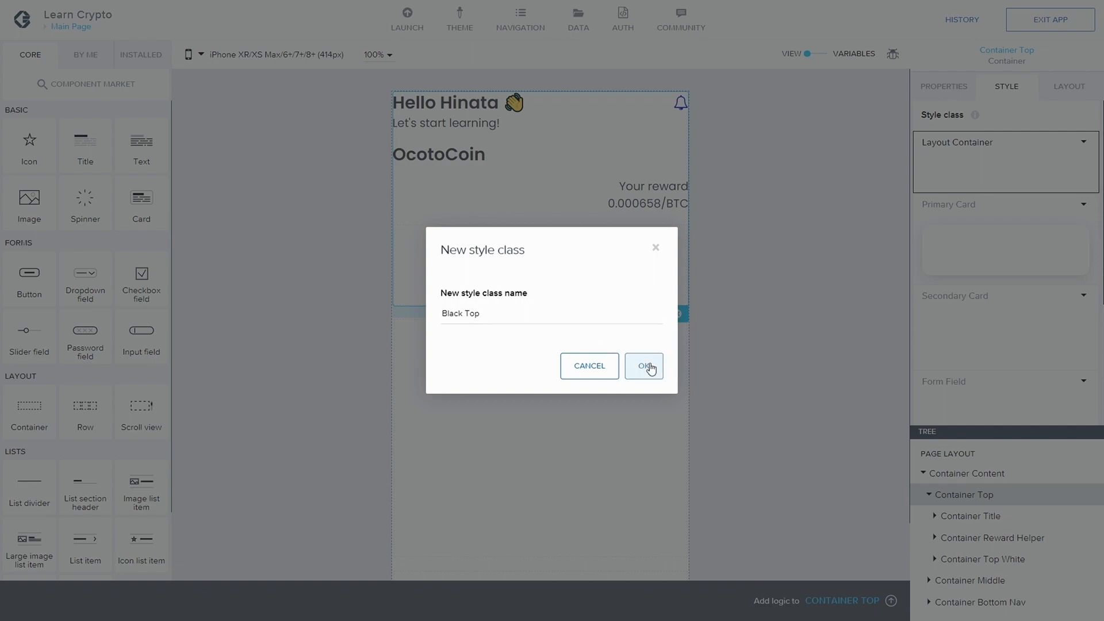
pyautogui.click(645, 366)
# Step: Set the Black Top style's background color to Background for dark media, overwrite the style class and save the application
pyautogui.click(1083, 378)
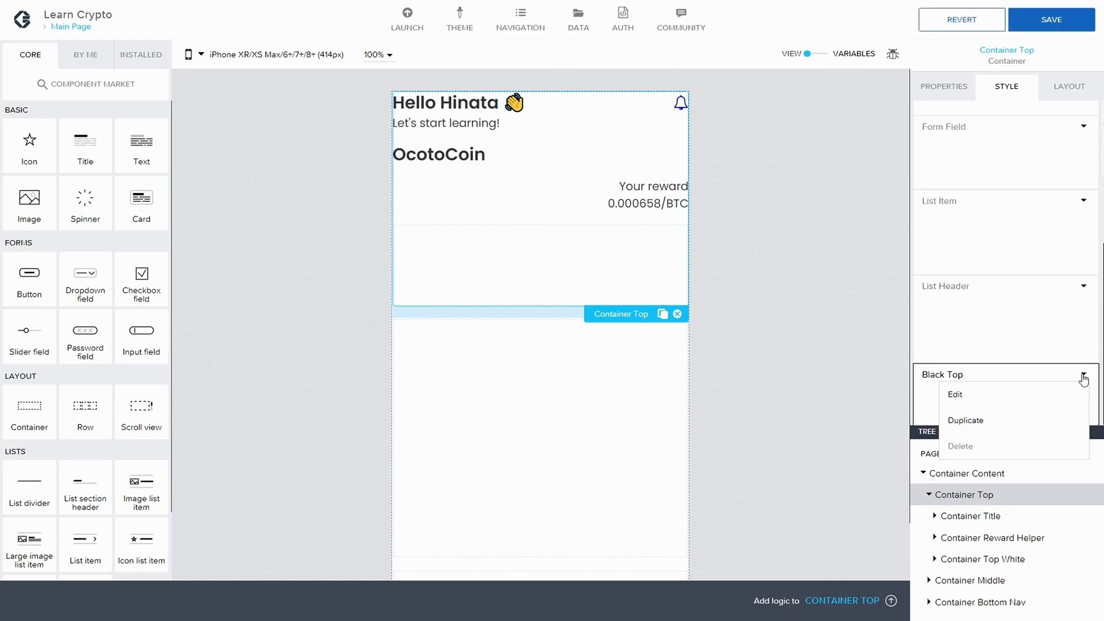
pyautogui.click(992, 393)
pyautogui.click(987, 224)
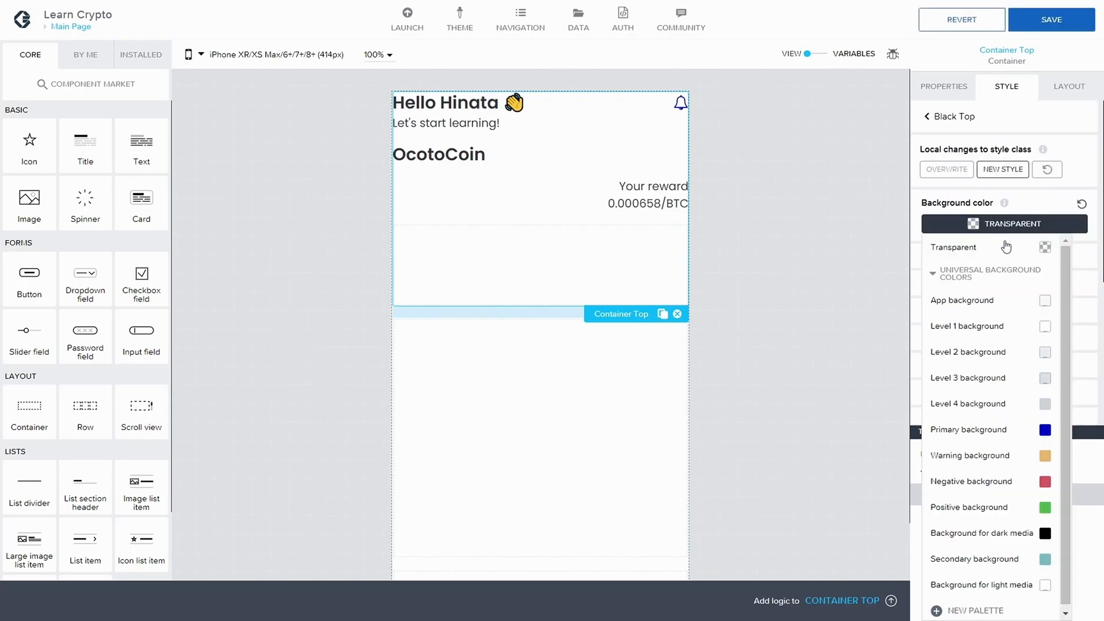
pyautogui.click(1025, 534)
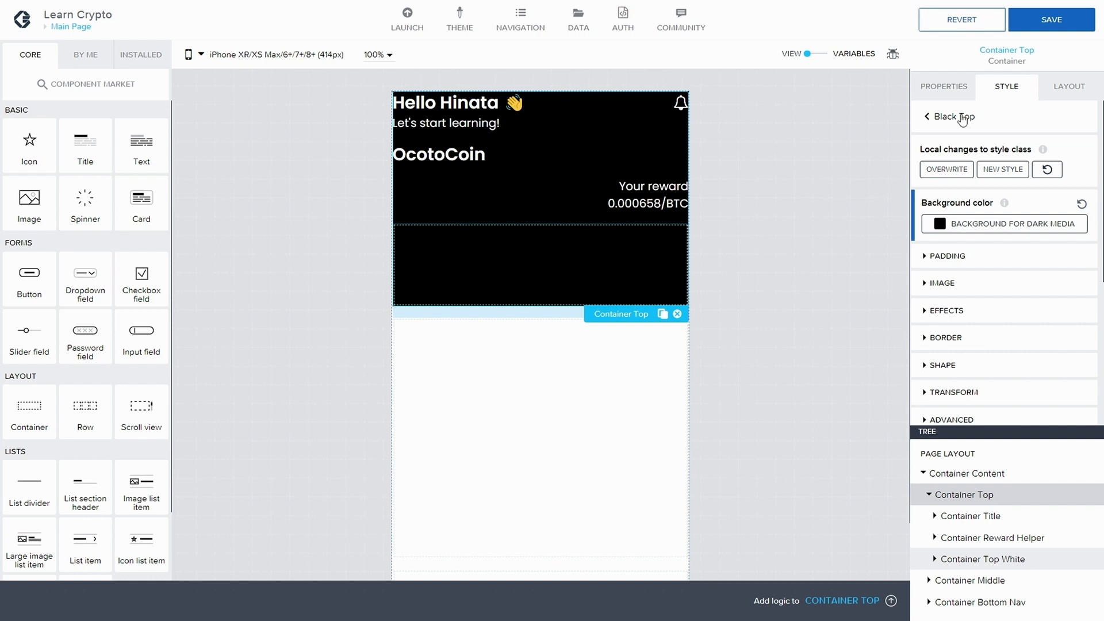
pyautogui.click(945, 169)
pyautogui.click(1042, 20)
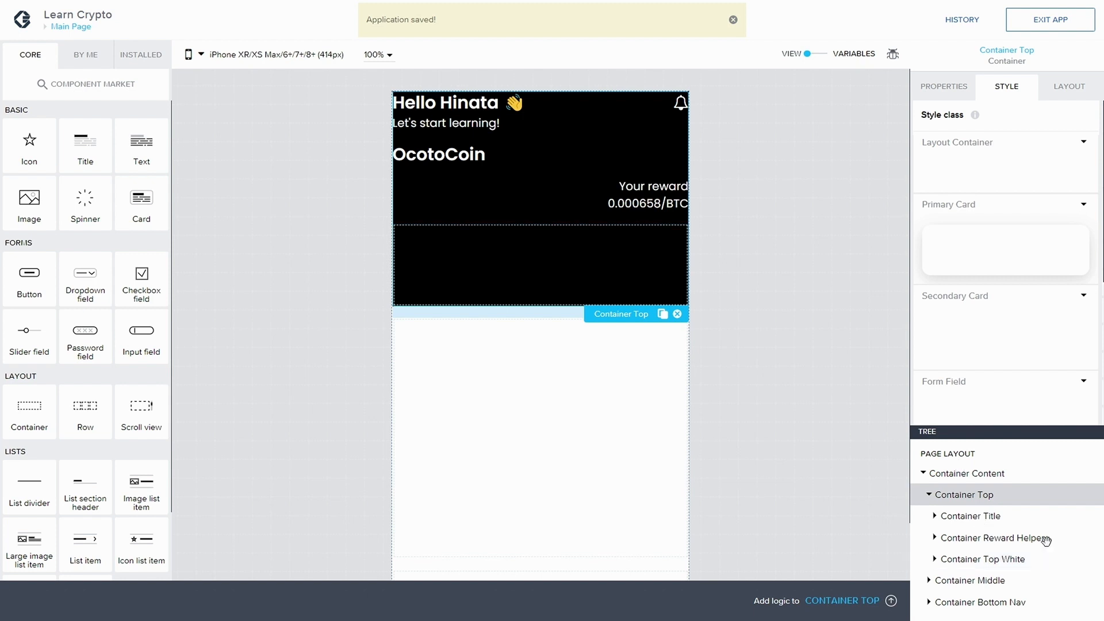
# Step: Duplicate the Layout Container style class for Container Reward Helper under the name "Green Card"
pyautogui.click(1012, 537)
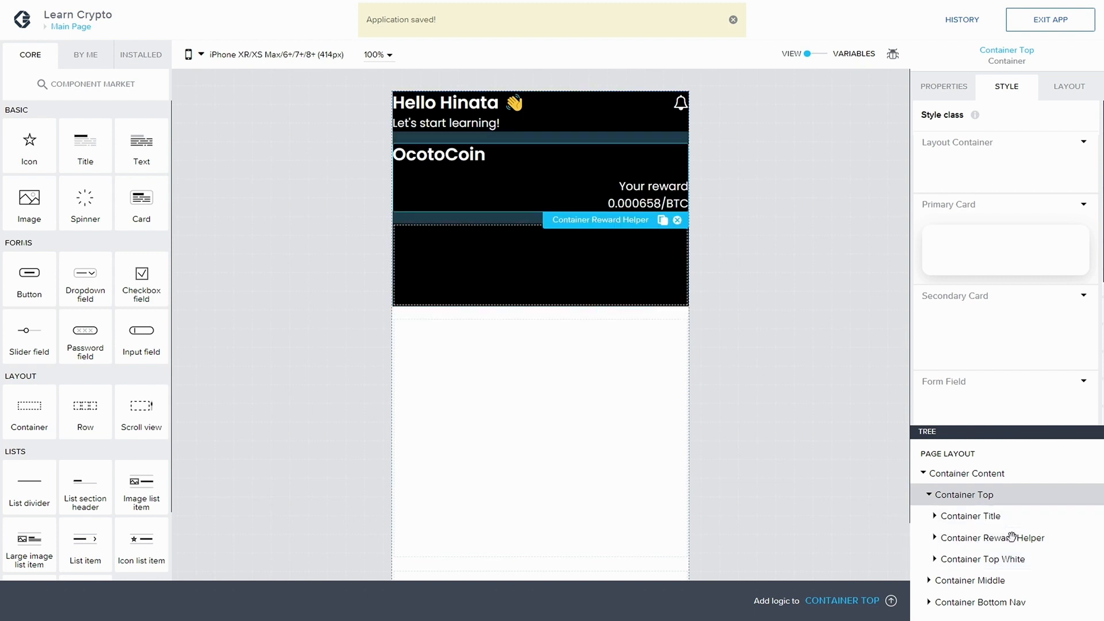
pyautogui.click(1085, 144)
pyautogui.click(982, 185)
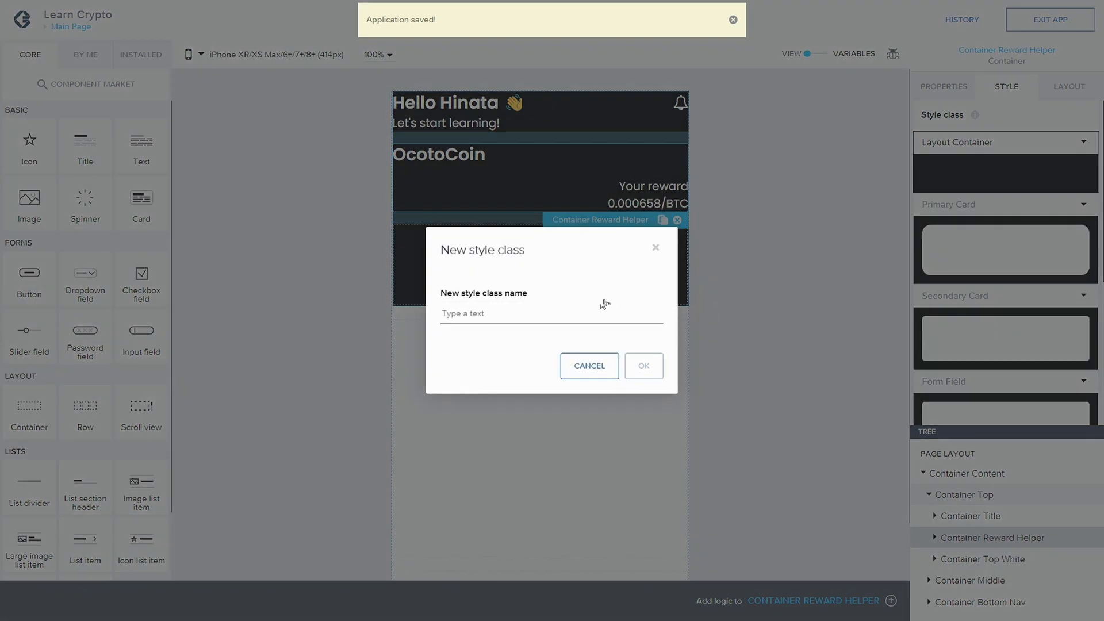
pyautogui.write('Green Card')
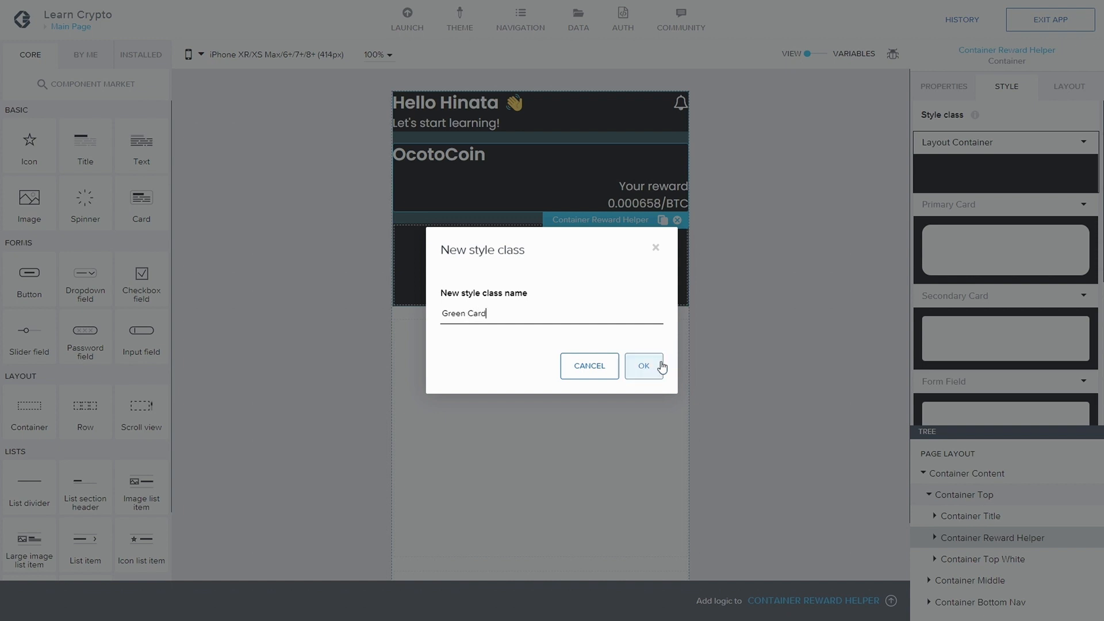
pyautogui.click(644, 366)
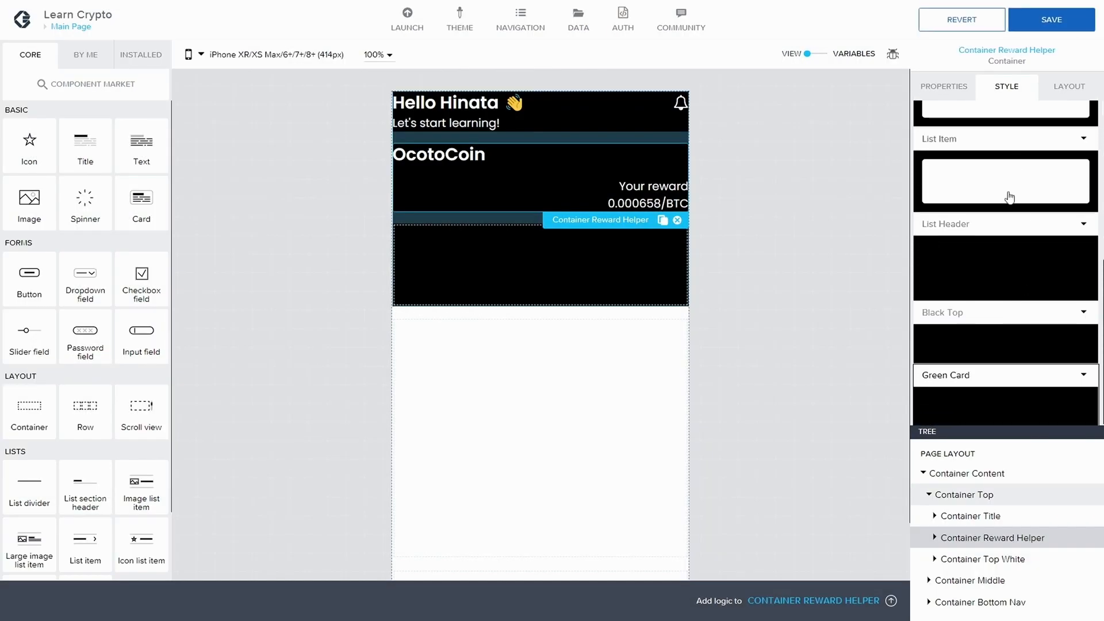
# Step: Start a new background color palette named "Light Green" for the Green Card style
pyautogui.click(1083, 375)
pyautogui.click(1041, 390)
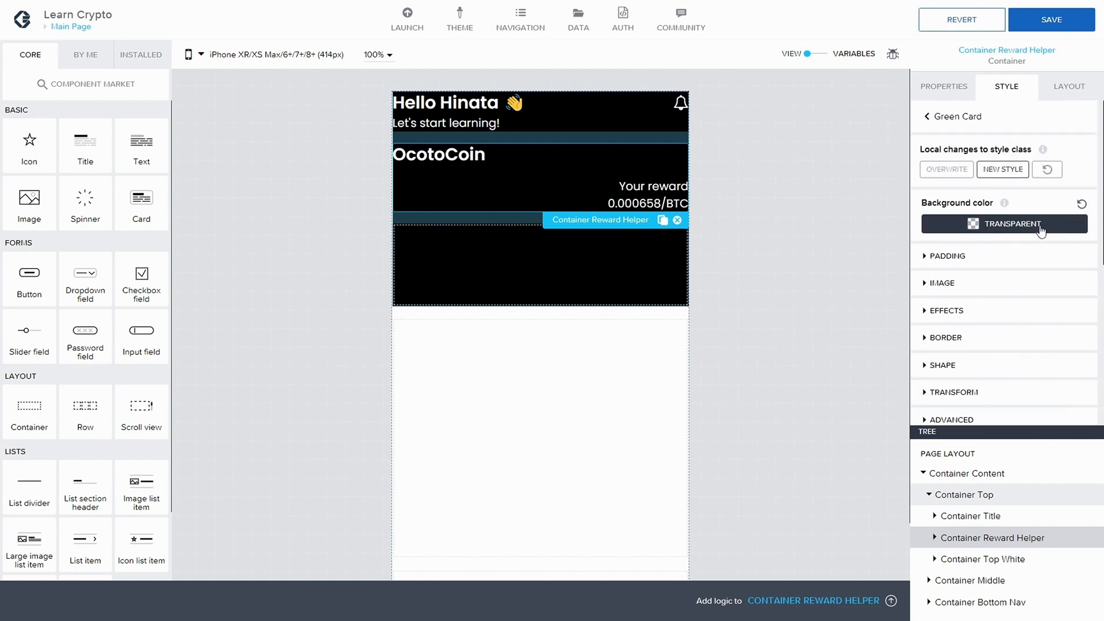
pyautogui.click(1038, 230)
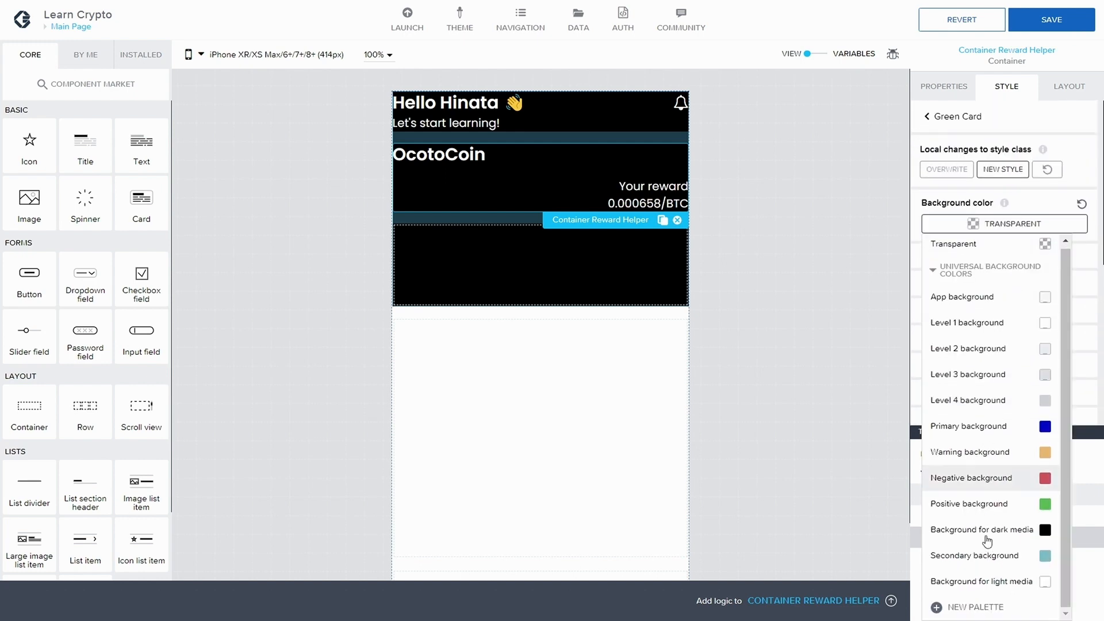
pyautogui.click(983, 599)
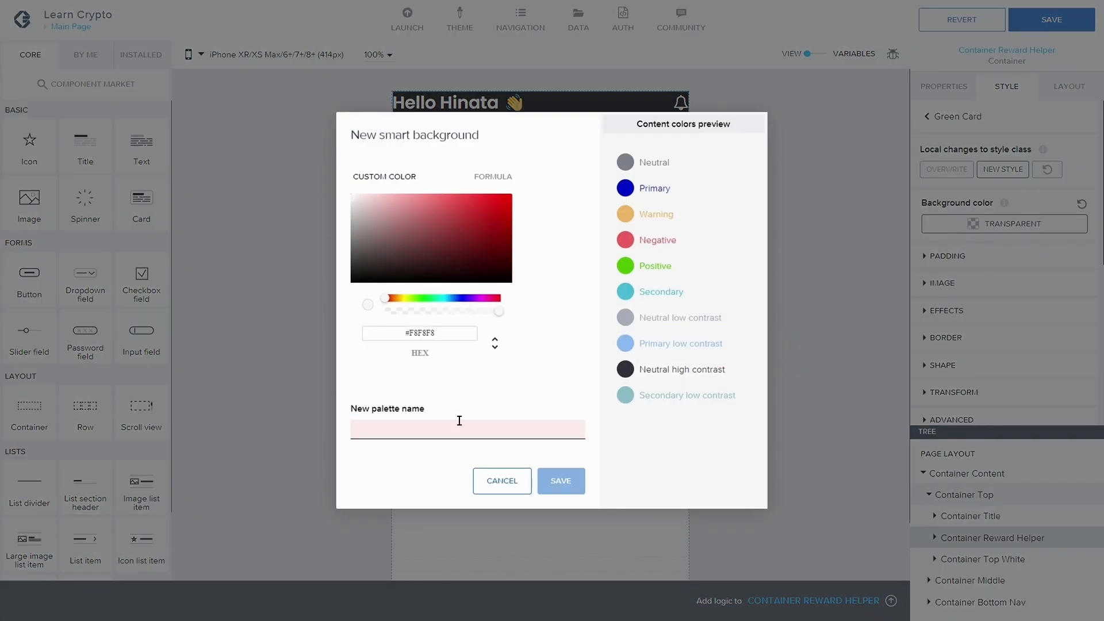
pyautogui.write('Light Br')
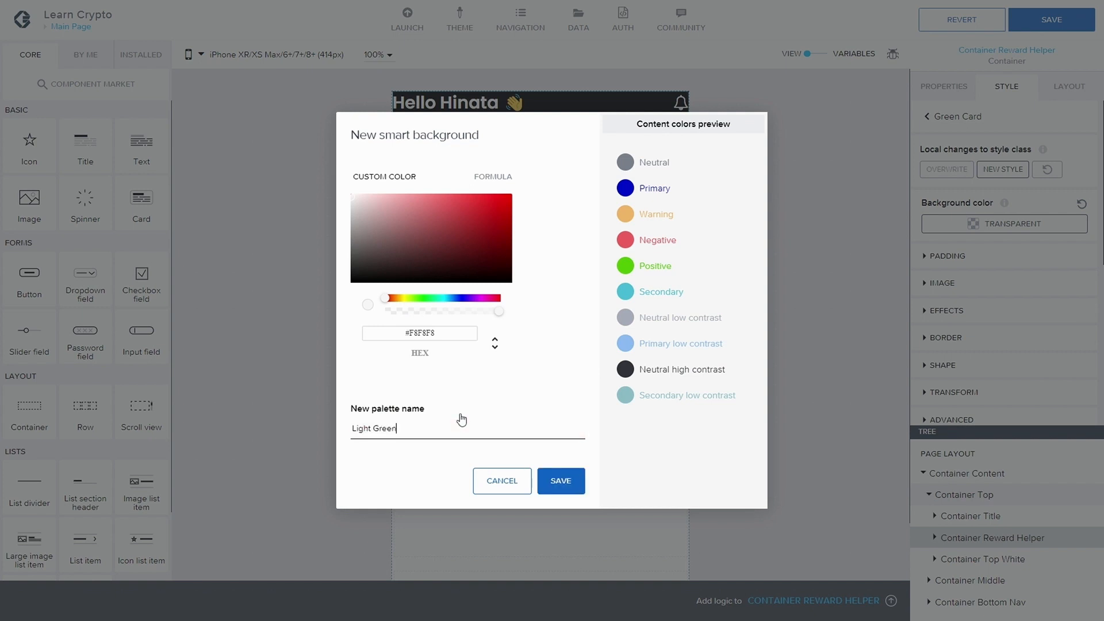
# Step: Set the Light Green palette's hex color to #6FE136, and save both the palette and the application
pyautogui.click(457, 330)
pyautogui.press('BackSpace')
pyautogui.press('BackSpace')
pyautogui.press('BackSpace')
pyautogui.press('BackSpace')
pyautogui.press('BackSpace')
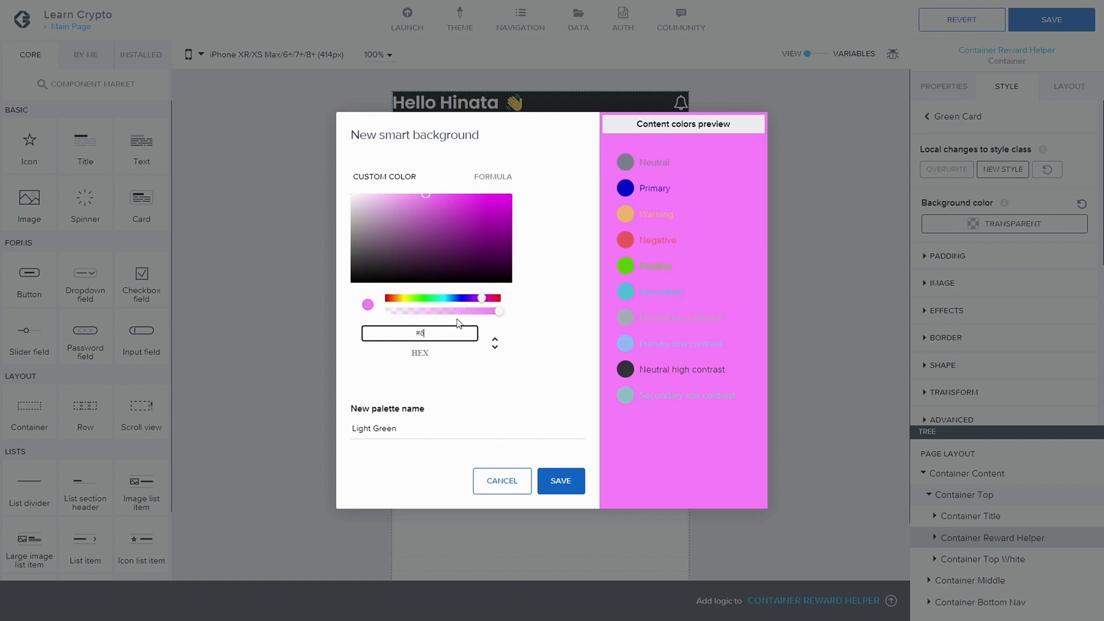
pyautogui.write('E')
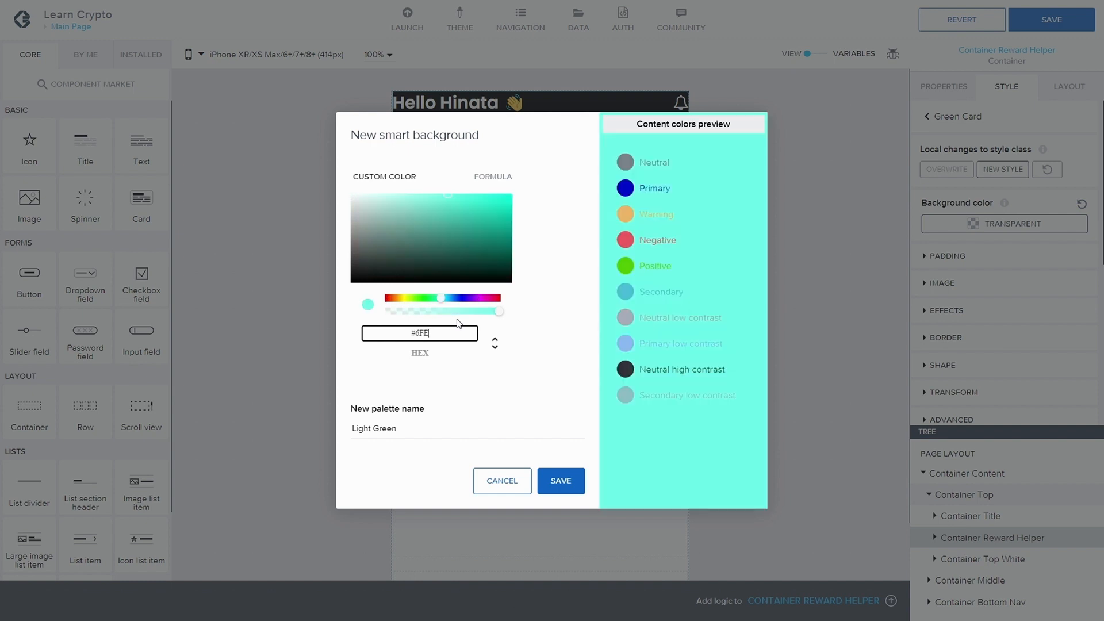
pyautogui.write('136')
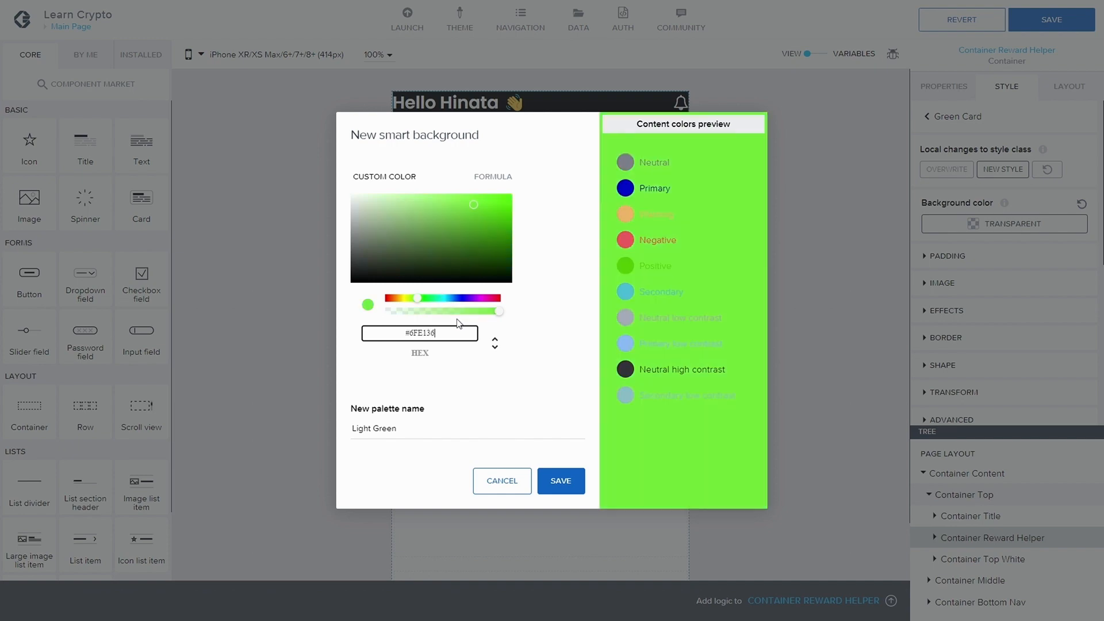
pyautogui.click(560, 480)
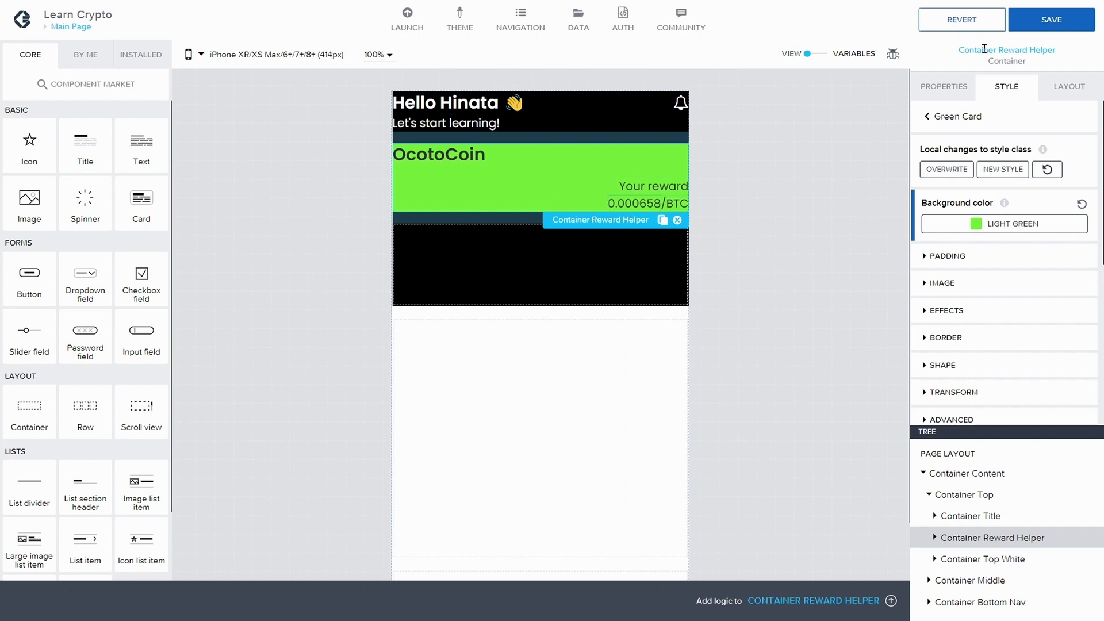
pyautogui.click(1061, 23)
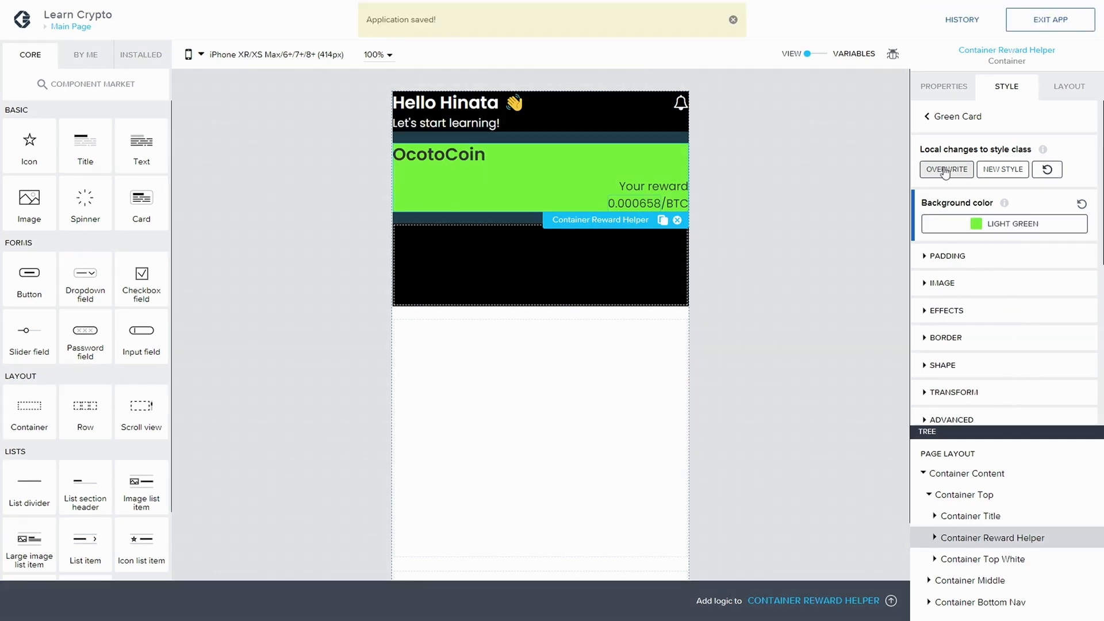
# Step: Set the corner radius of Container Reward Helper's Green Card style to Large rounding and save the application
pyautogui.scroll(-2, 944, 341)
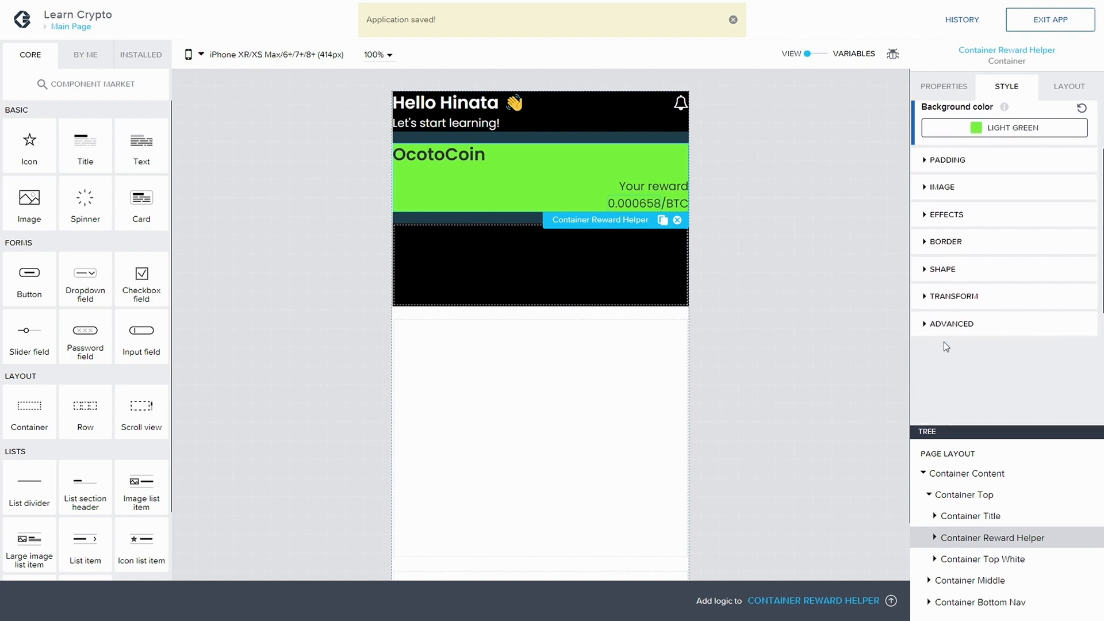
pyautogui.scroll(1, 929, 288)
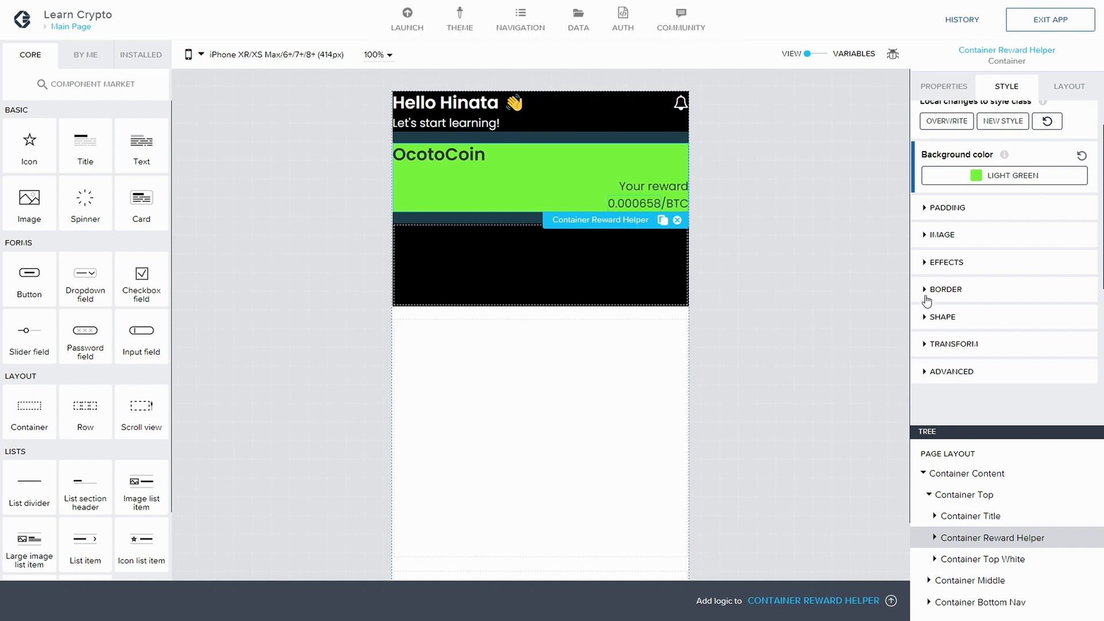
pyautogui.click(924, 318)
pyautogui.scroll(-1, 955, 287)
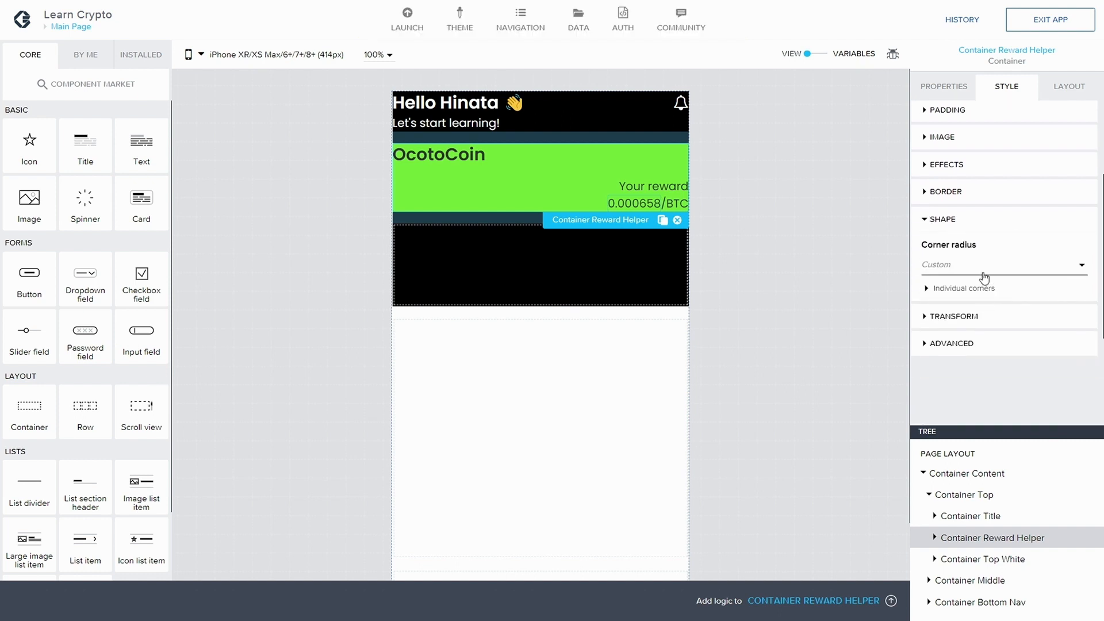
pyautogui.click(985, 266)
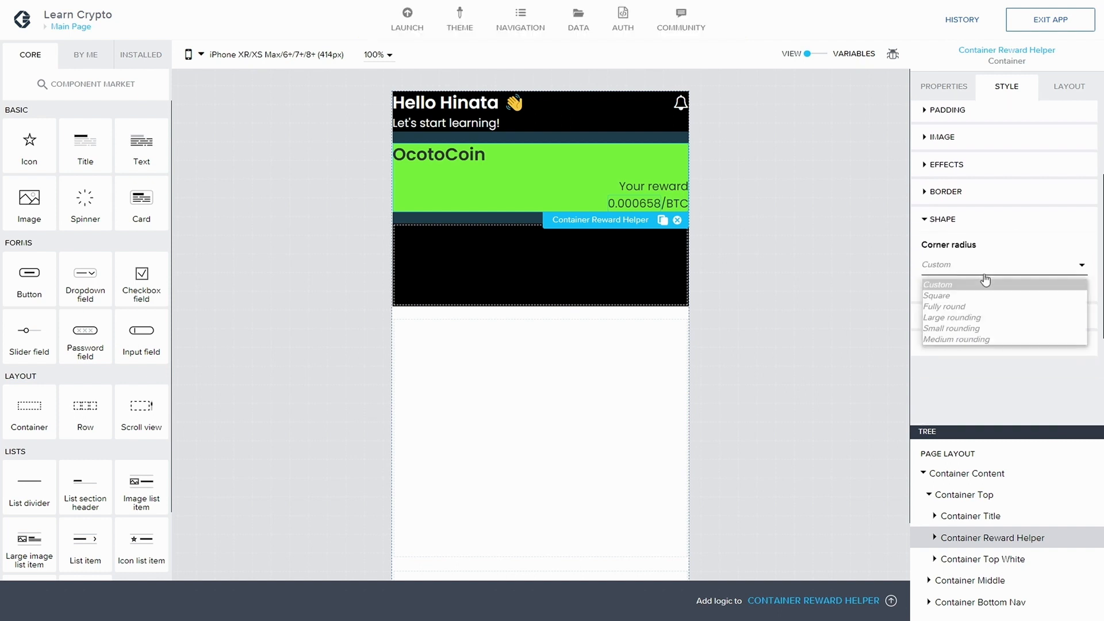
pyautogui.click(979, 317)
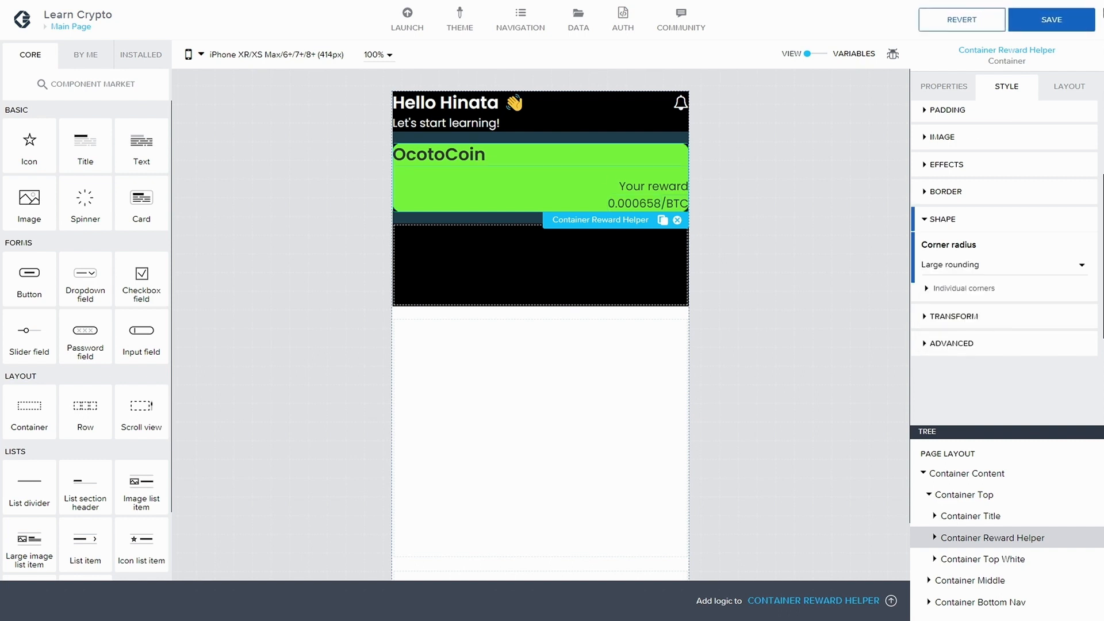
pyautogui.click(1028, 23)
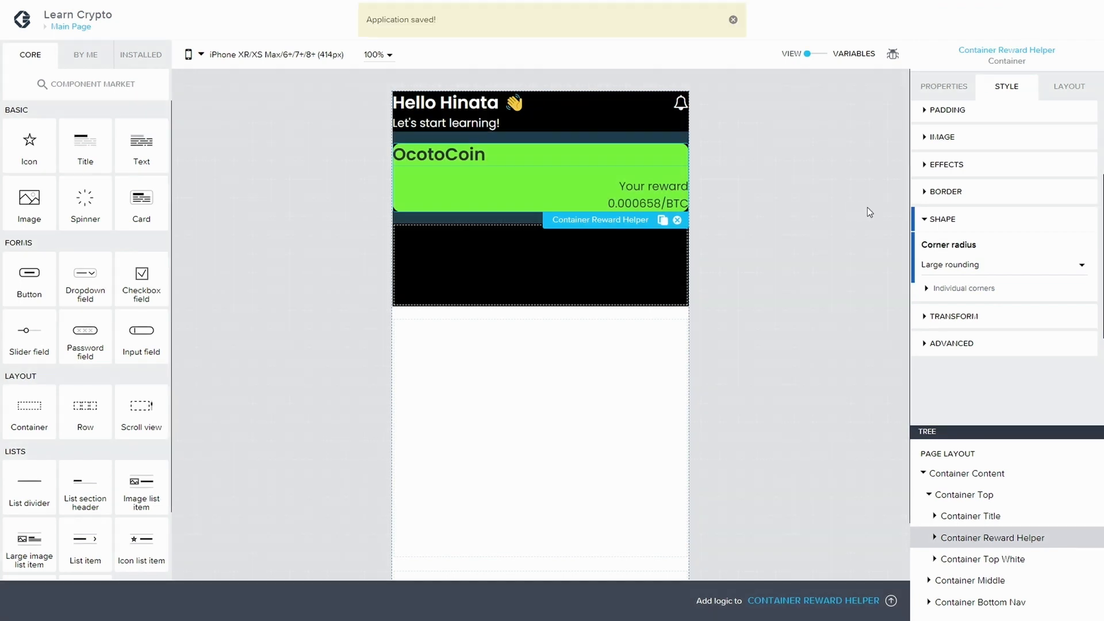
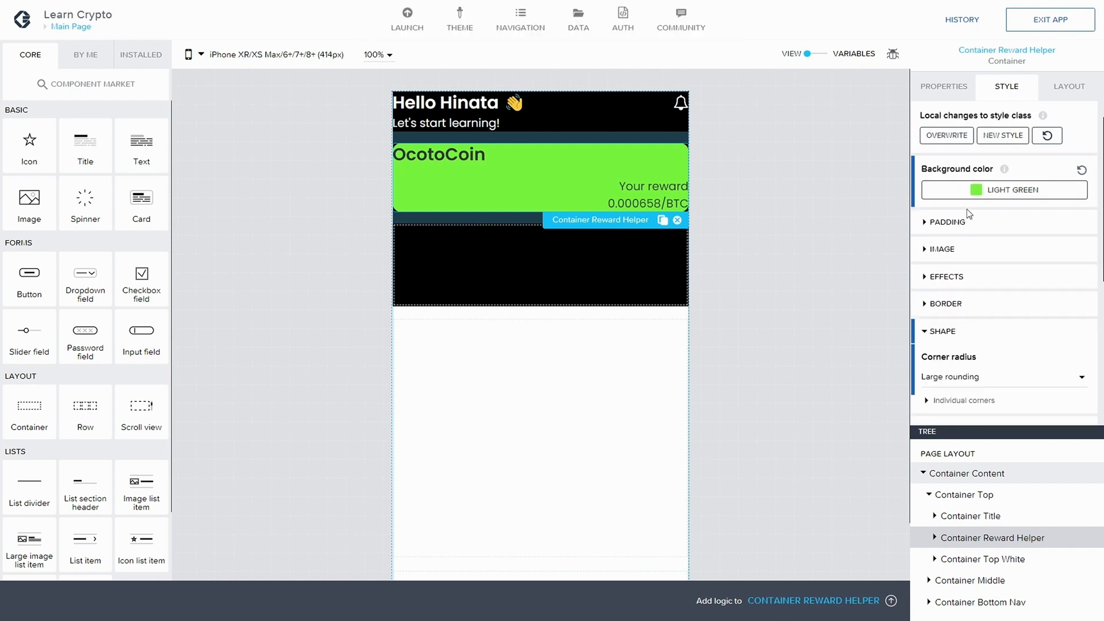
# Step: Set the top and right padding of Container Reward Helper's Green Card style to the theme spacing L (16px)
pyautogui.click(923, 256)
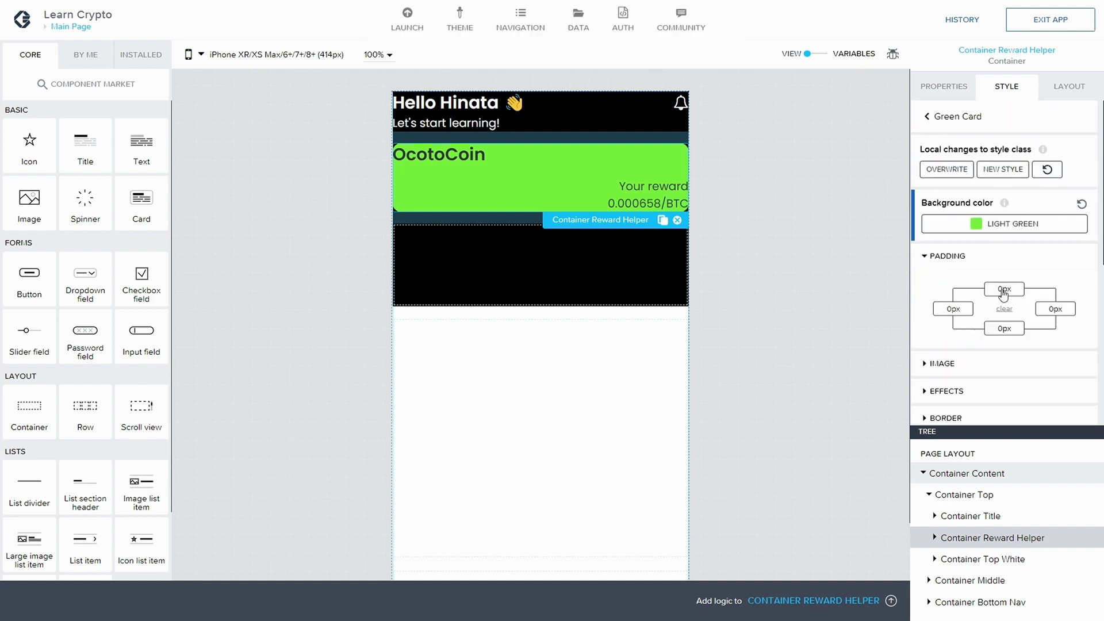
pyautogui.click(1003, 291)
pyautogui.moveTo(949, 303); pyautogui.dragTo(955, 307)
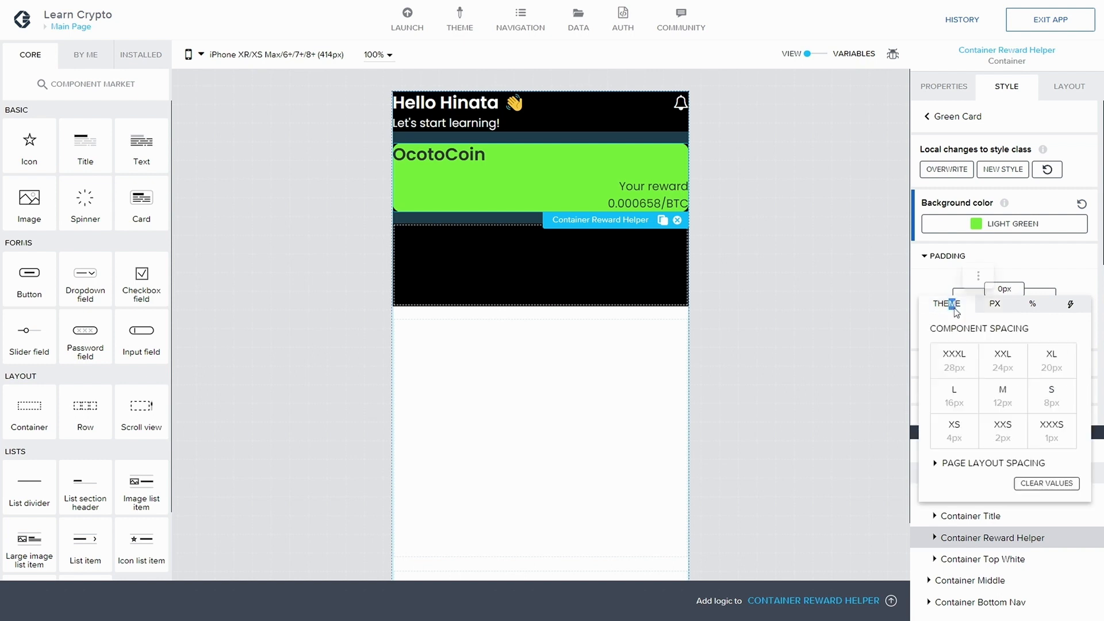
pyautogui.click(958, 398)
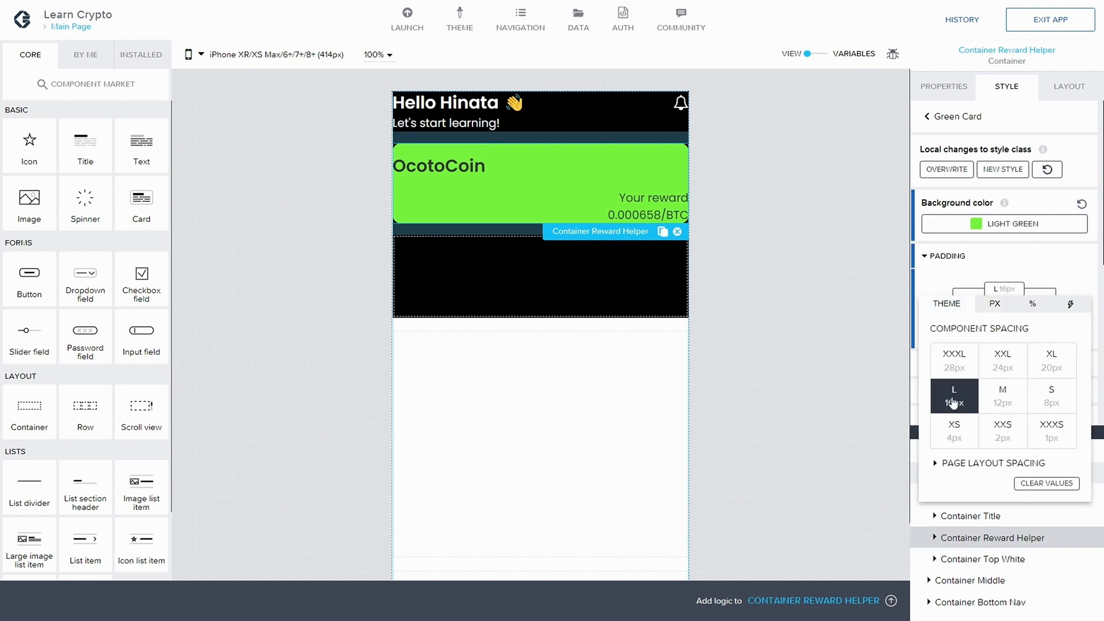
pyautogui.click(1055, 308)
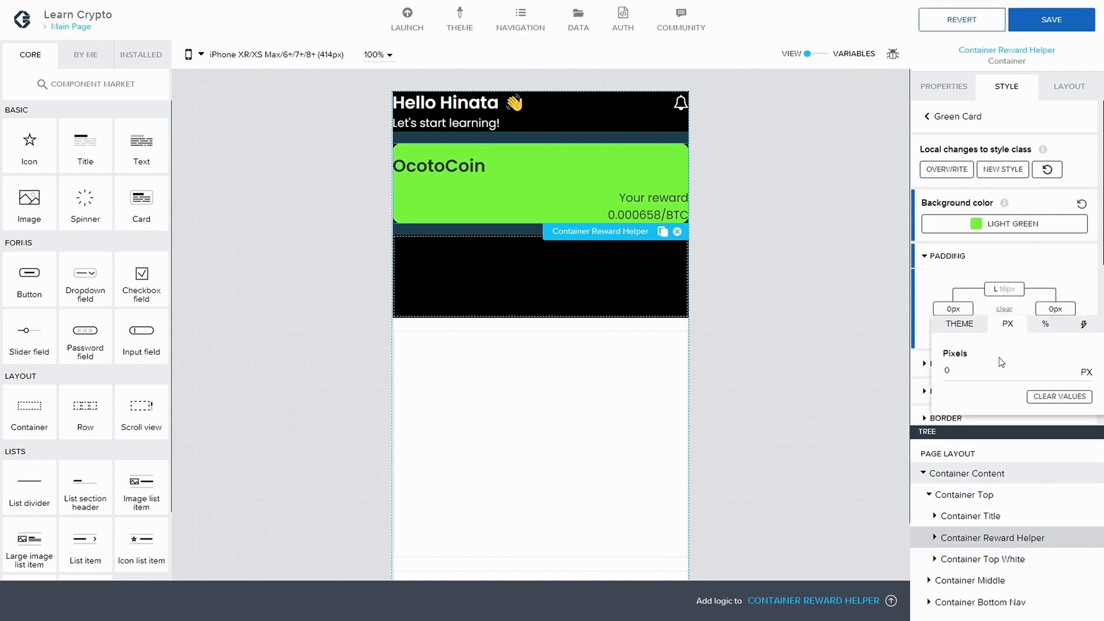
pyautogui.click(956, 309)
pyautogui.click(961, 325)
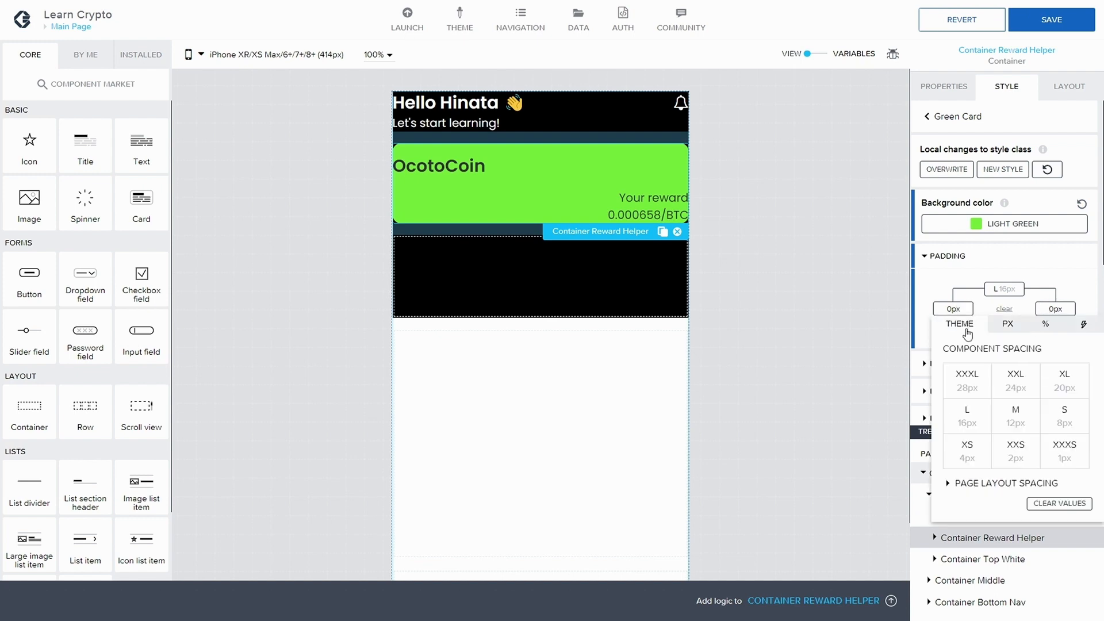
pyautogui.click(967, 416)
# Step: Set the left and bottom padding of Container Reward Helper's Green Card style to the theme spacing L (16px)
pyautogui.click(951, 308)
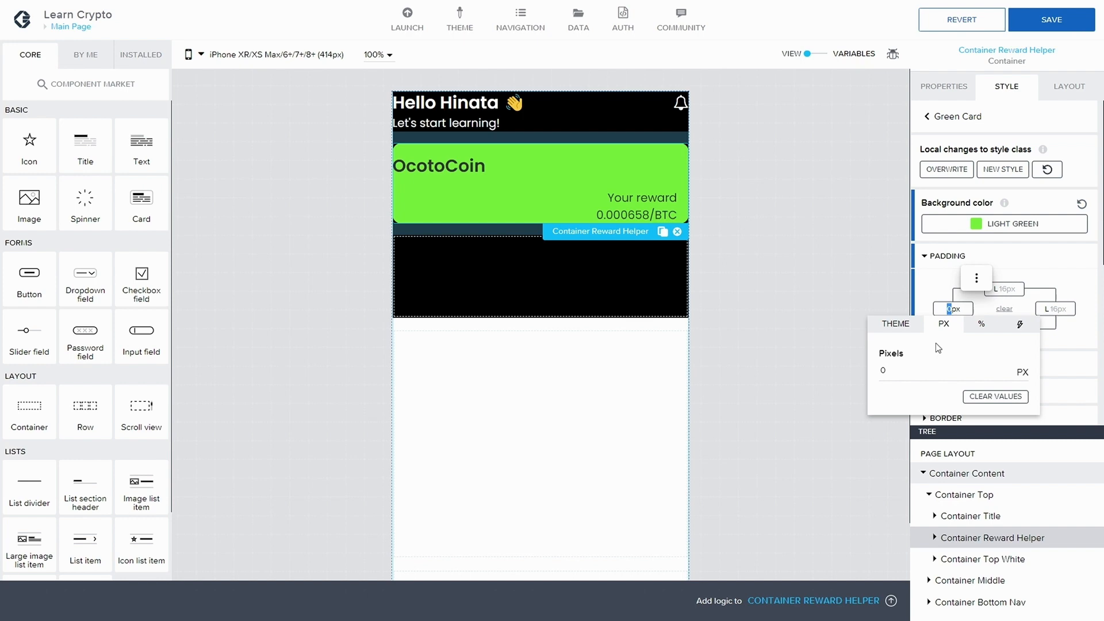
pyautogui.click(942, 311)
pyautogui.click(895, 325)
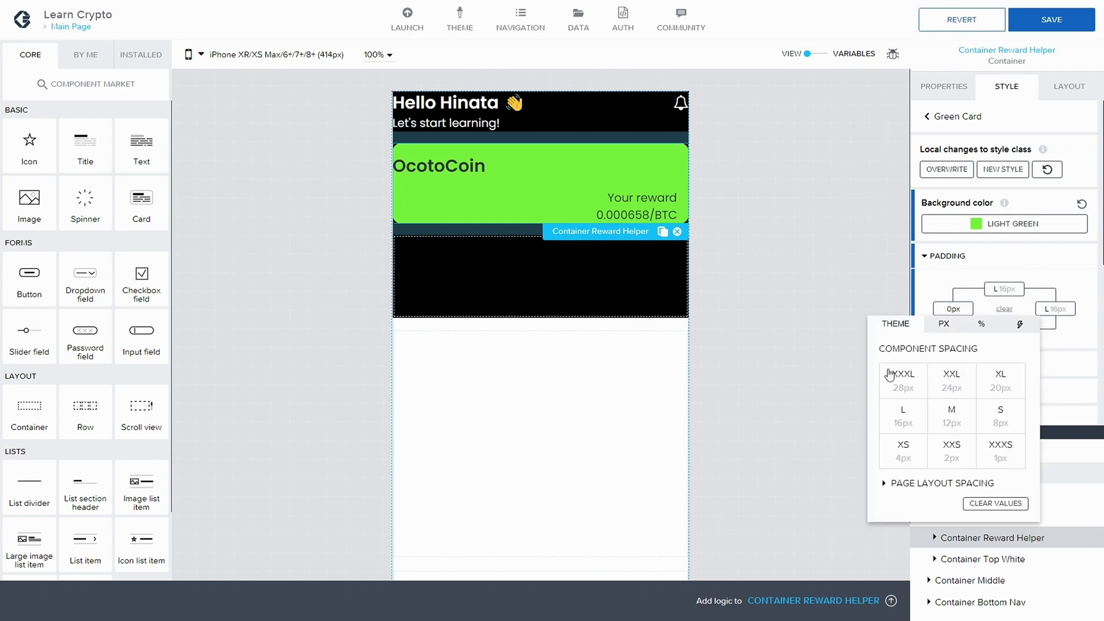
pyautogui.click(903, 415)
pyautogui.click(1004, 329)
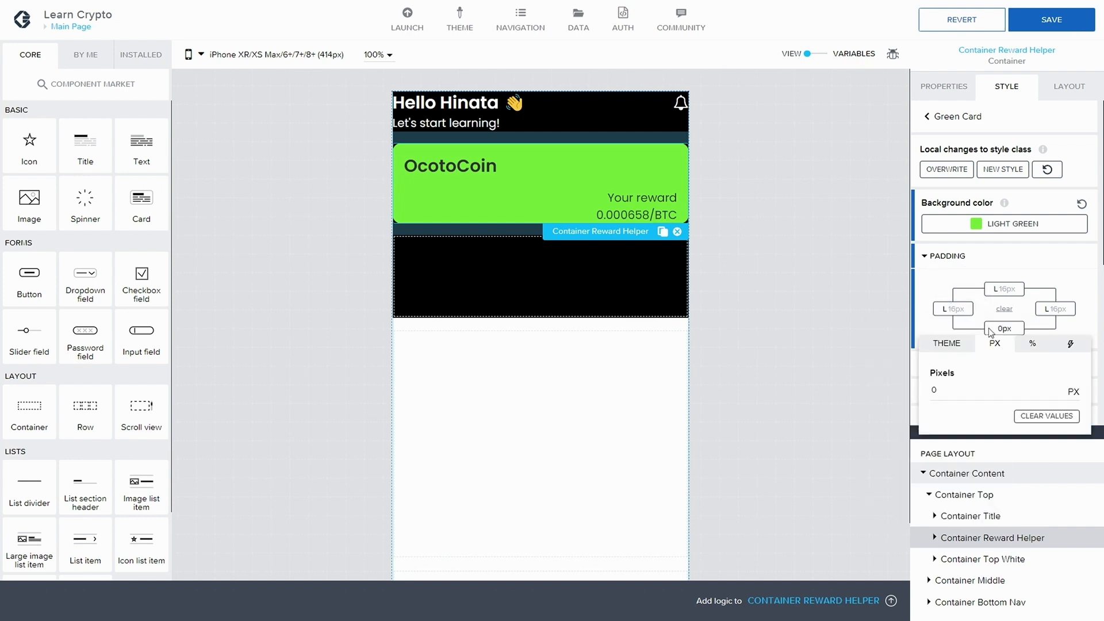
pyautogui.click(947, 344)
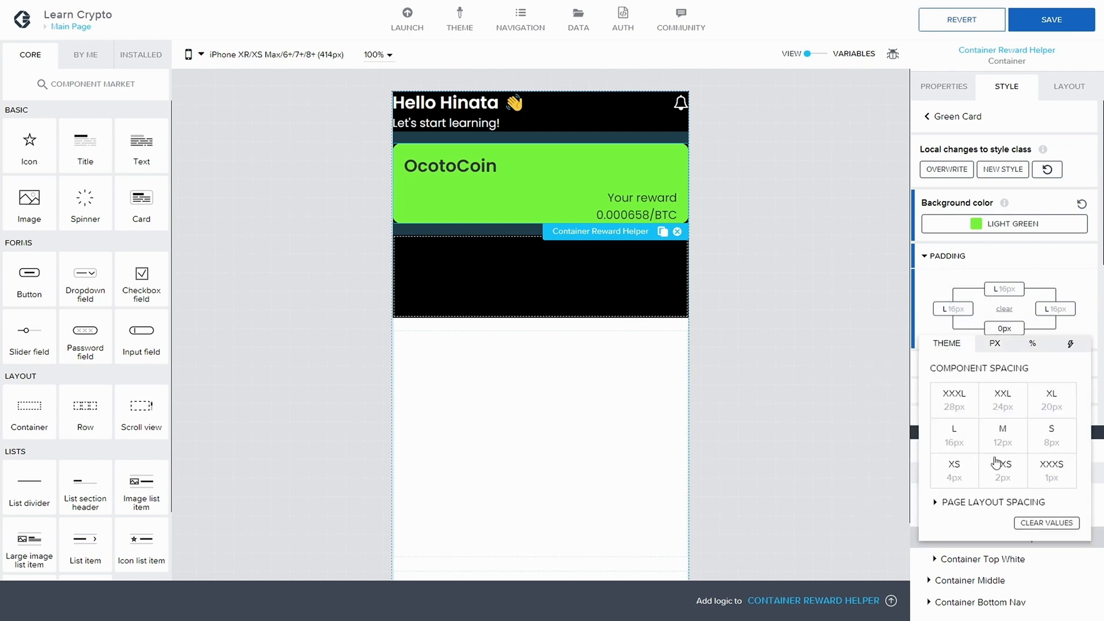
pyautogui.click(950, 440)
pyautogui.click(939, 275)
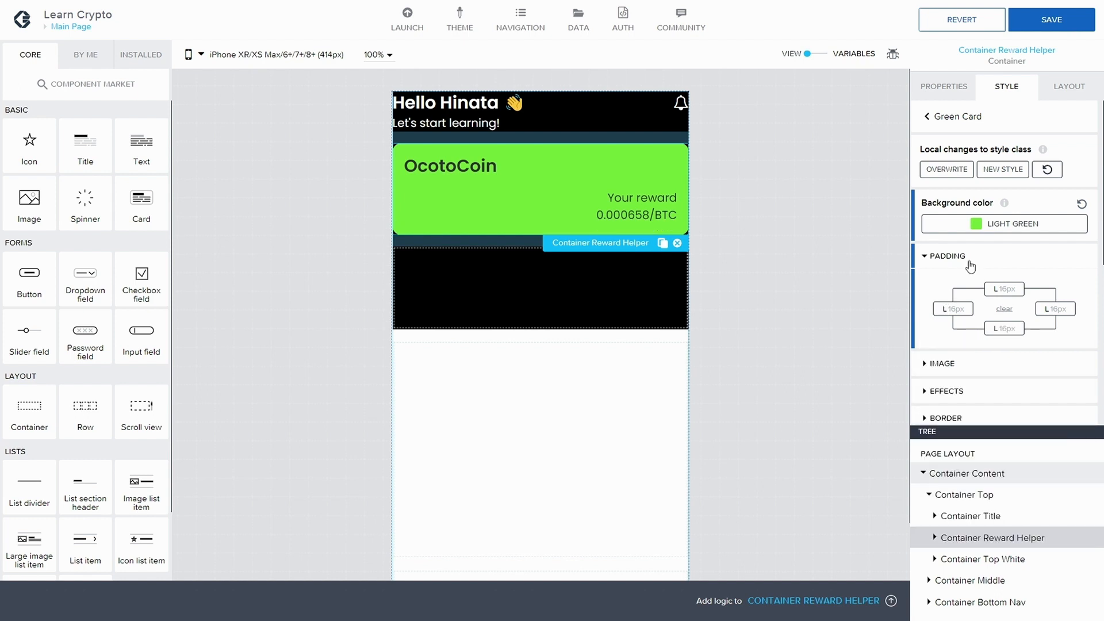
# Step: Overwrite the Green Card style class with the local changes and save the application
pyautogui.click(1052, 20)
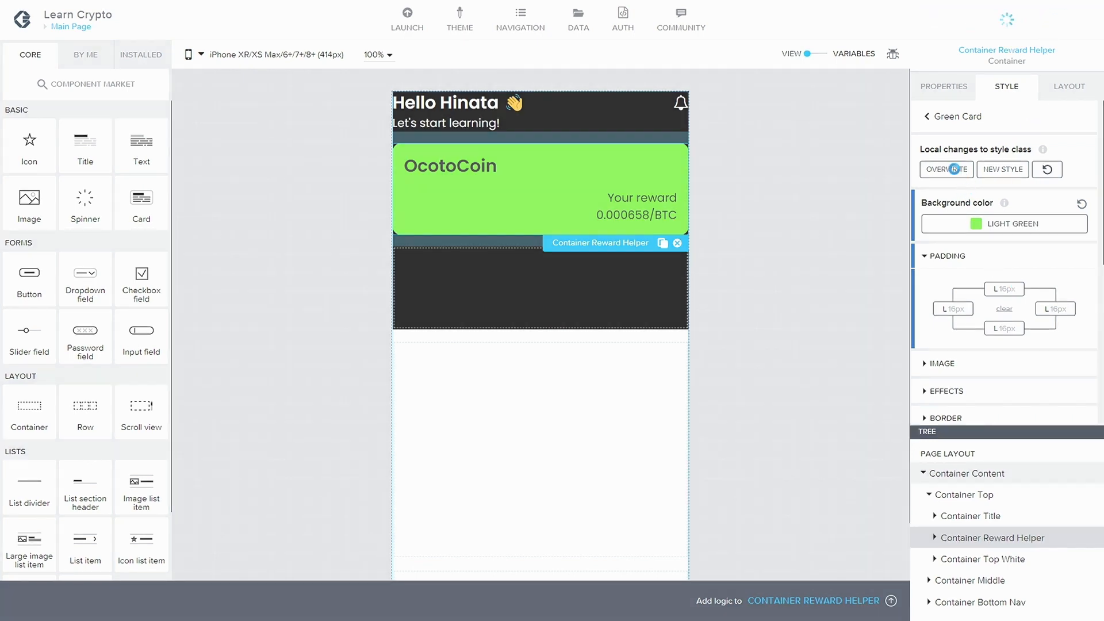
pyautogui.click(955, 171)
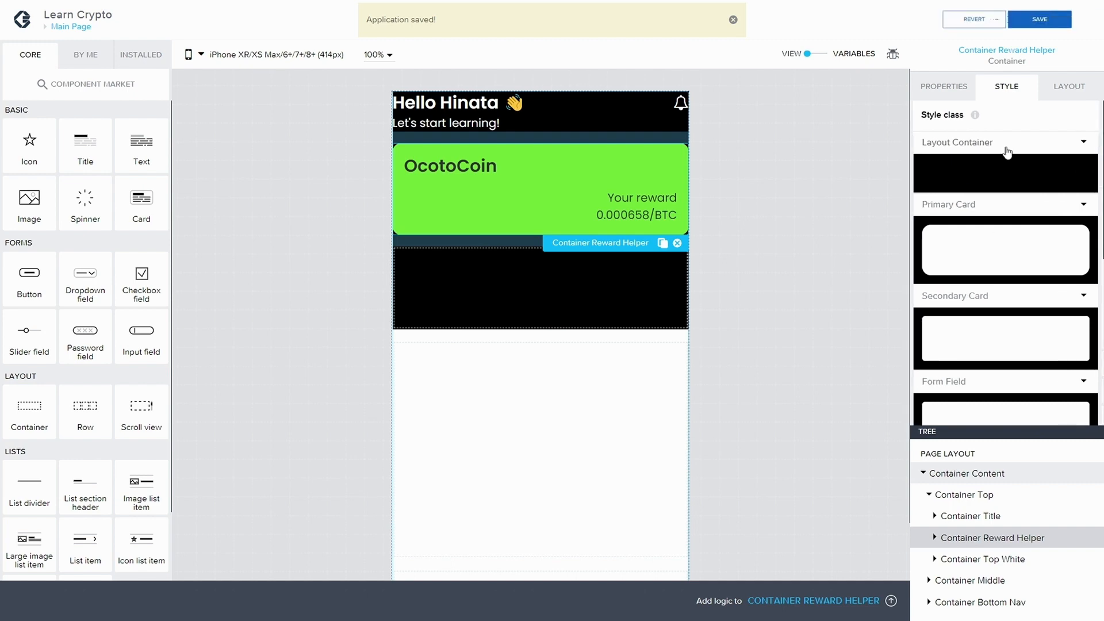
pyautogui.click(1026, 26)
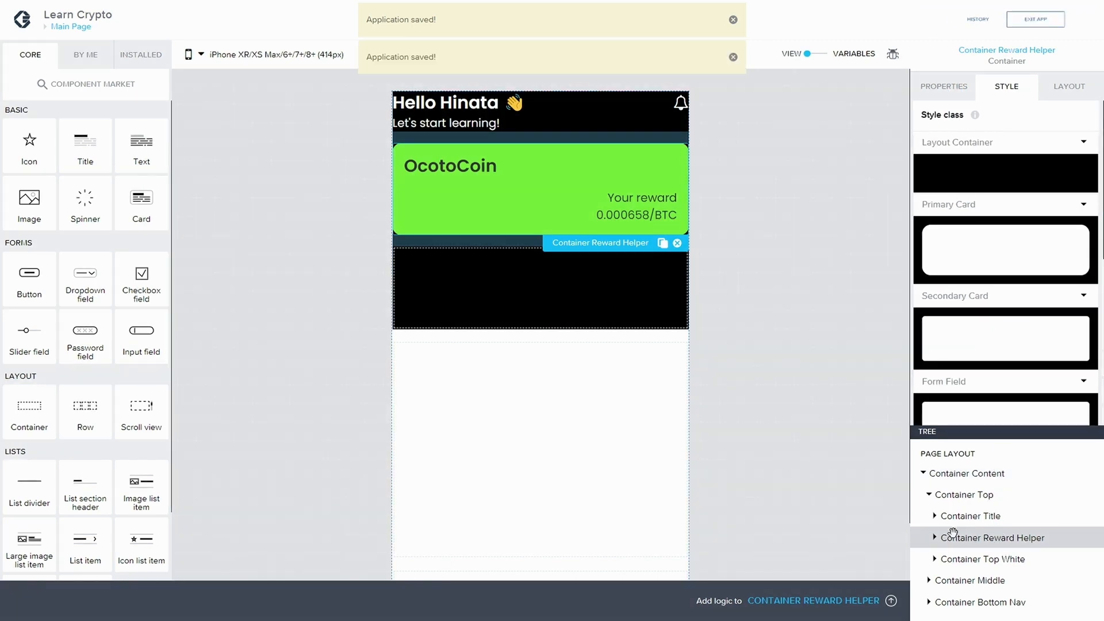
# Step: Duplicate the Content Primary Heading style class for Title 2 in Container Reward Helper under the name "Title Card"
pyautogui.click(935, 537)
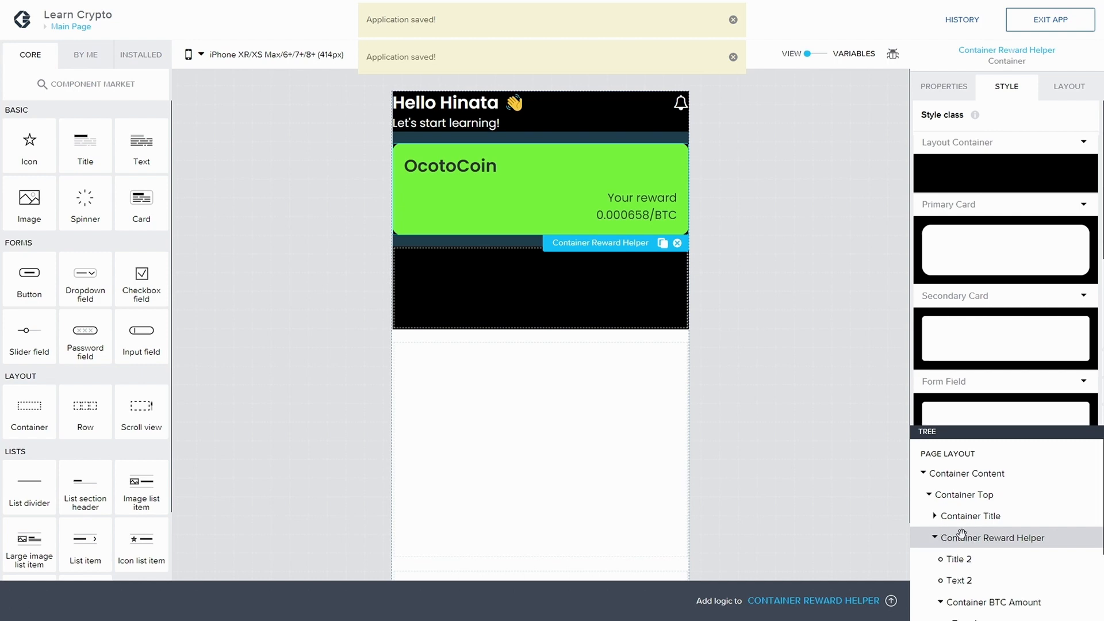
pyautogui.click(965, 559)
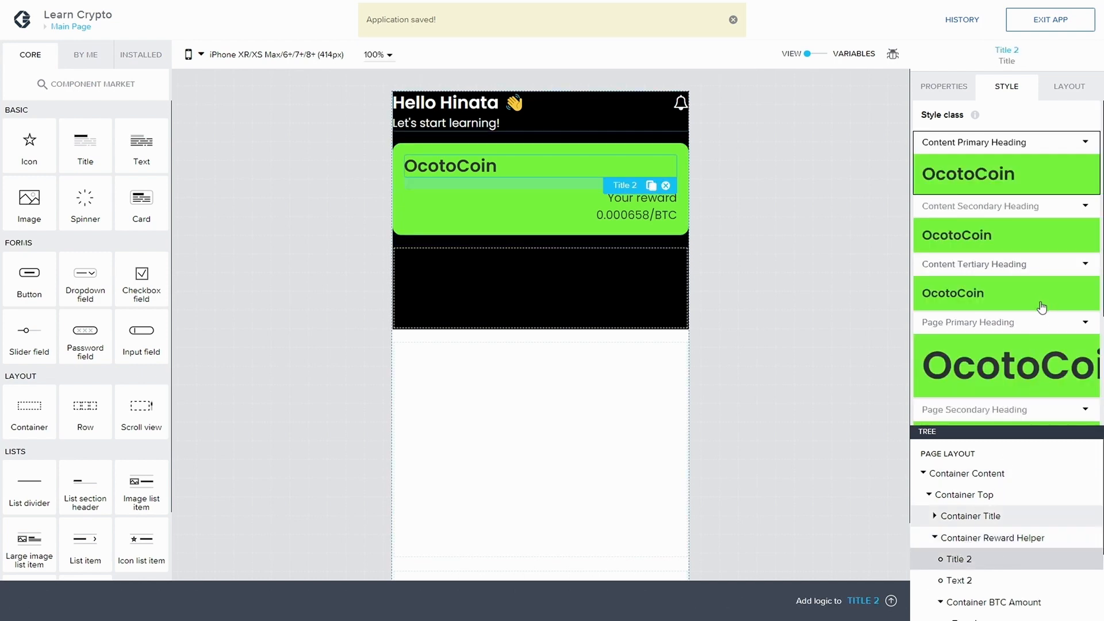
pyautogui.click(1089, 145)
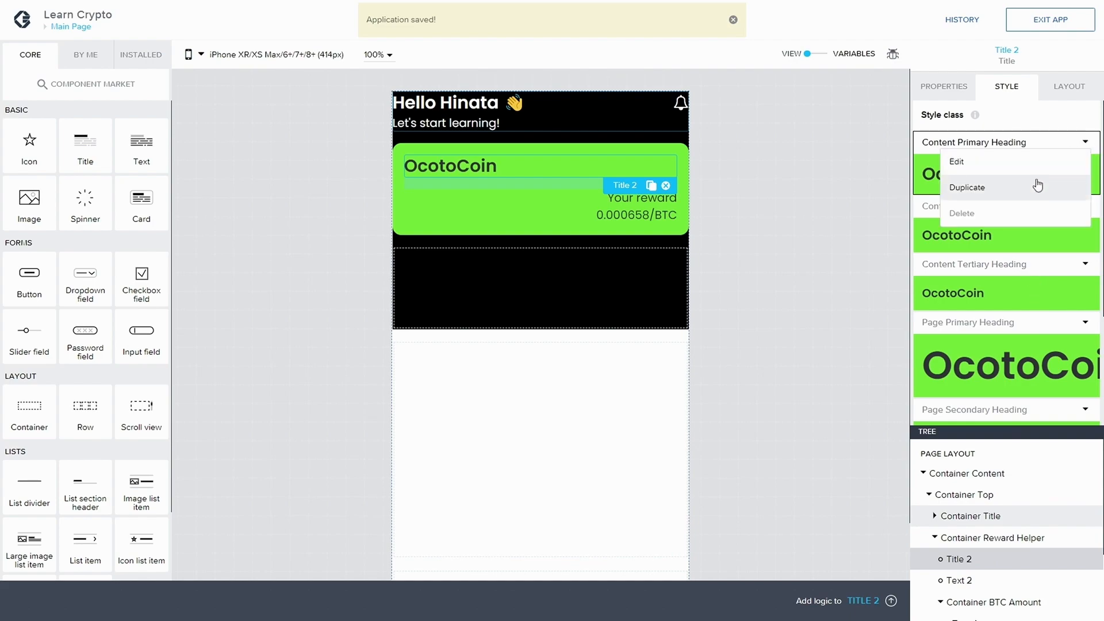
pyautogui.click(969, 184)
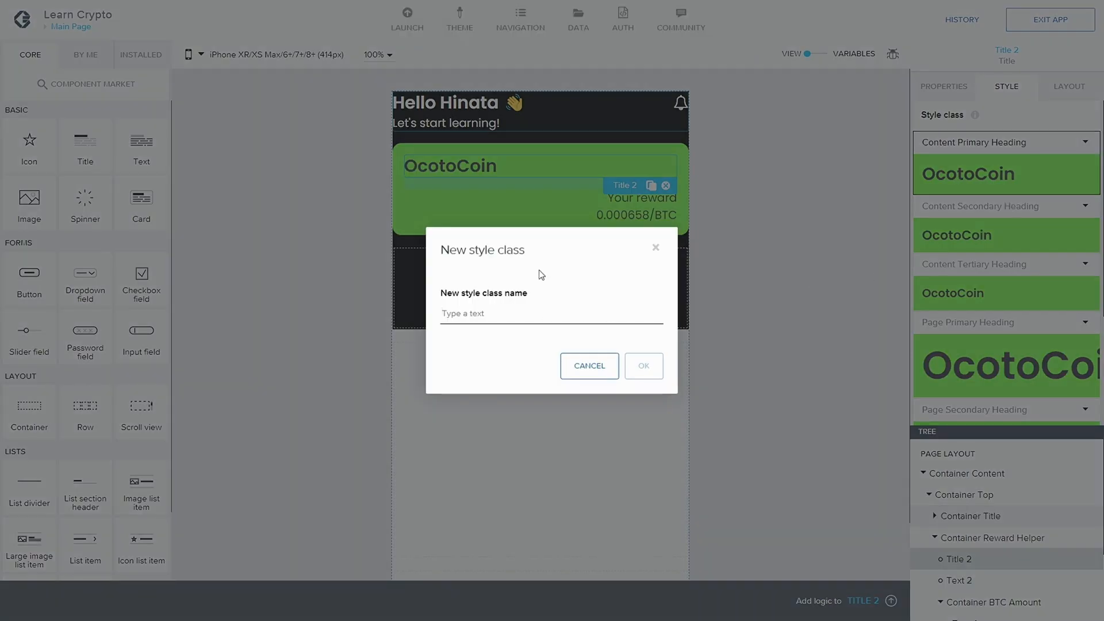
pyautogui.write('Title')
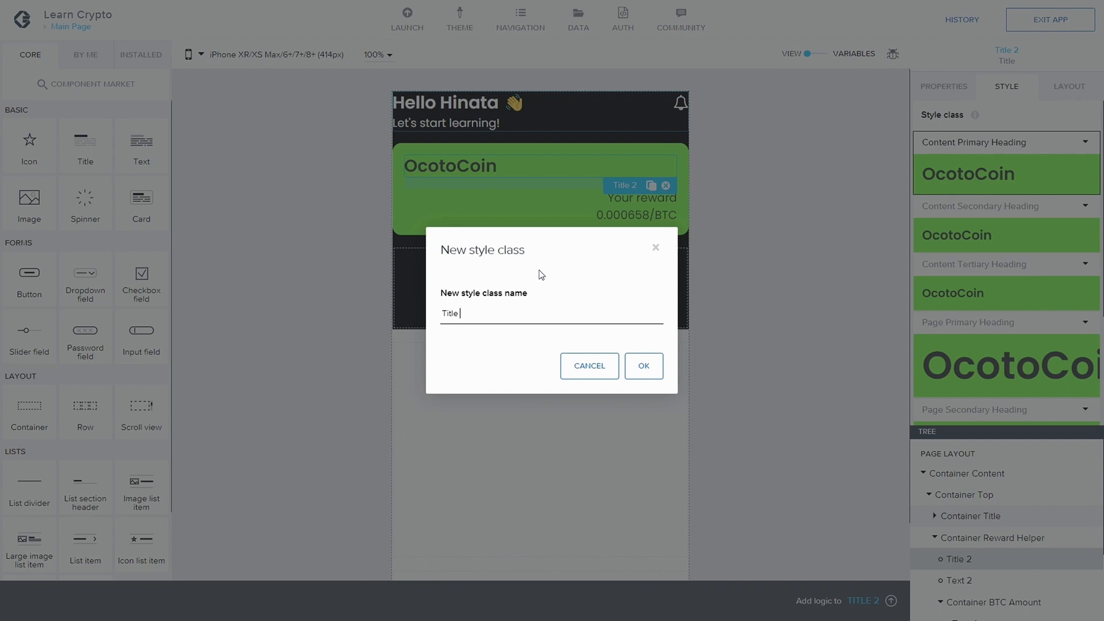
pyautogui.write(' Card')
pyautogui.click(642, 367)
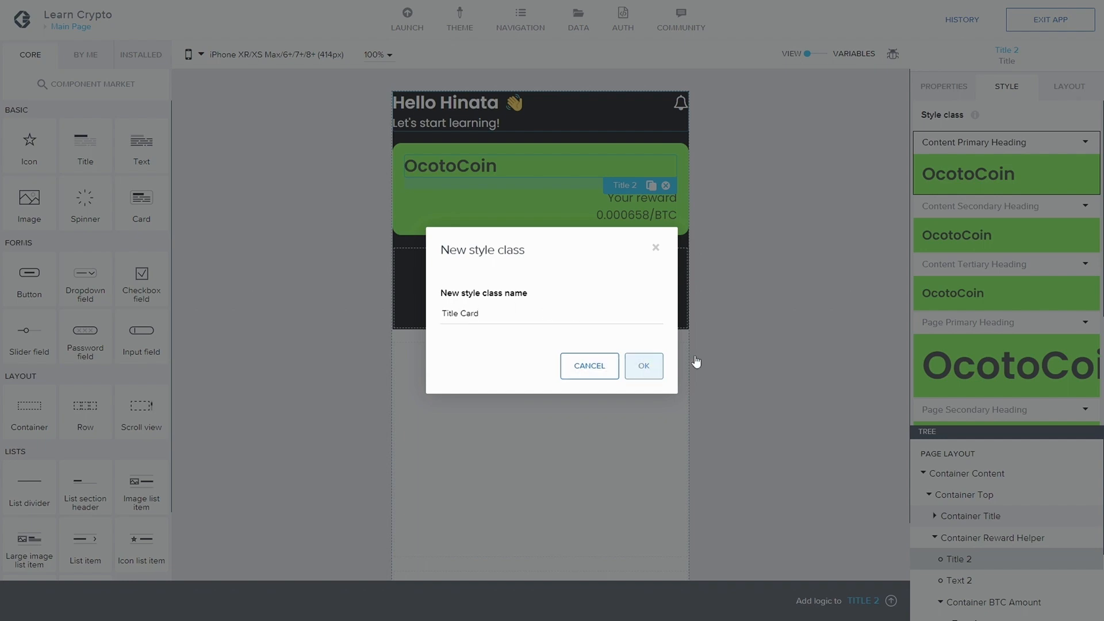
# Step: Set the Title Card style's text size to Title XL, then save the application and overwrite the style class
pyautogui.click(1081, 375)
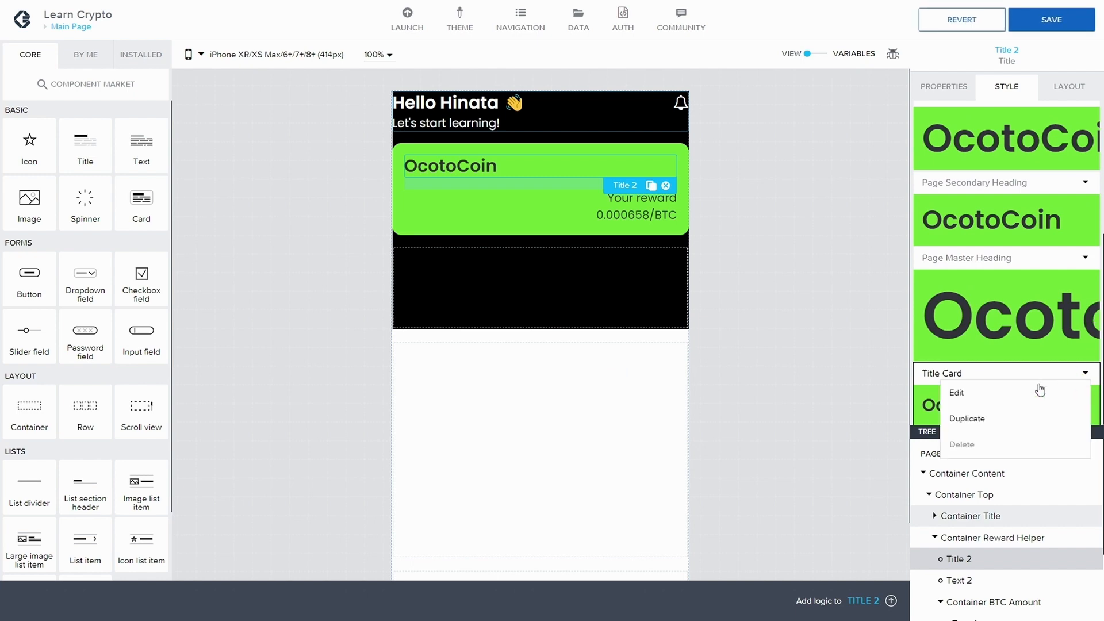
pyautogui.click(1038, 389)
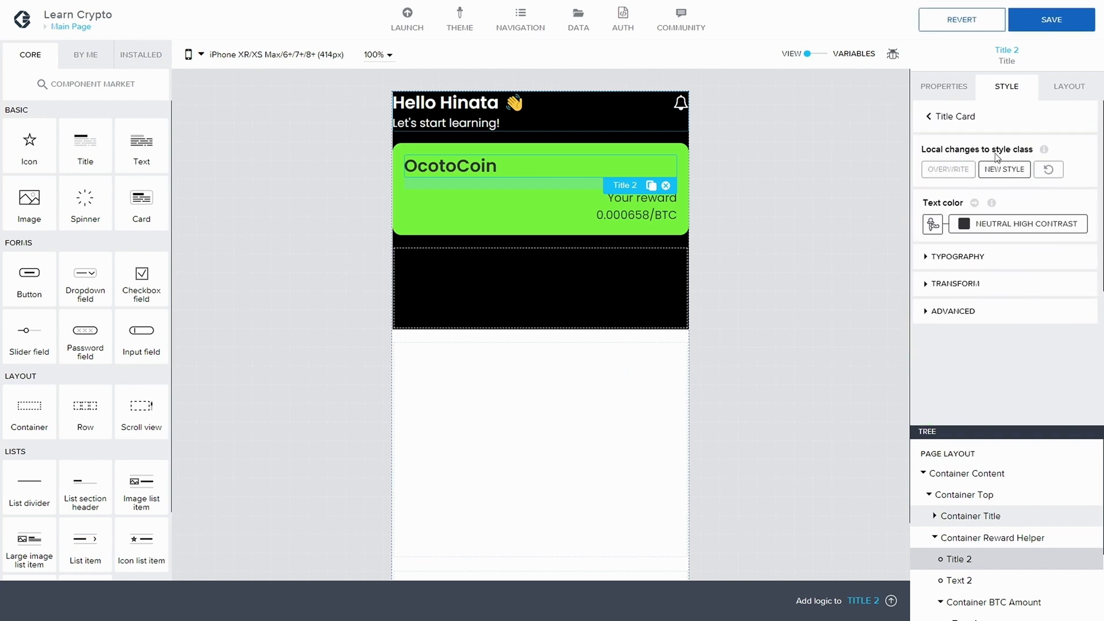
pyautogui.click(941, 257)
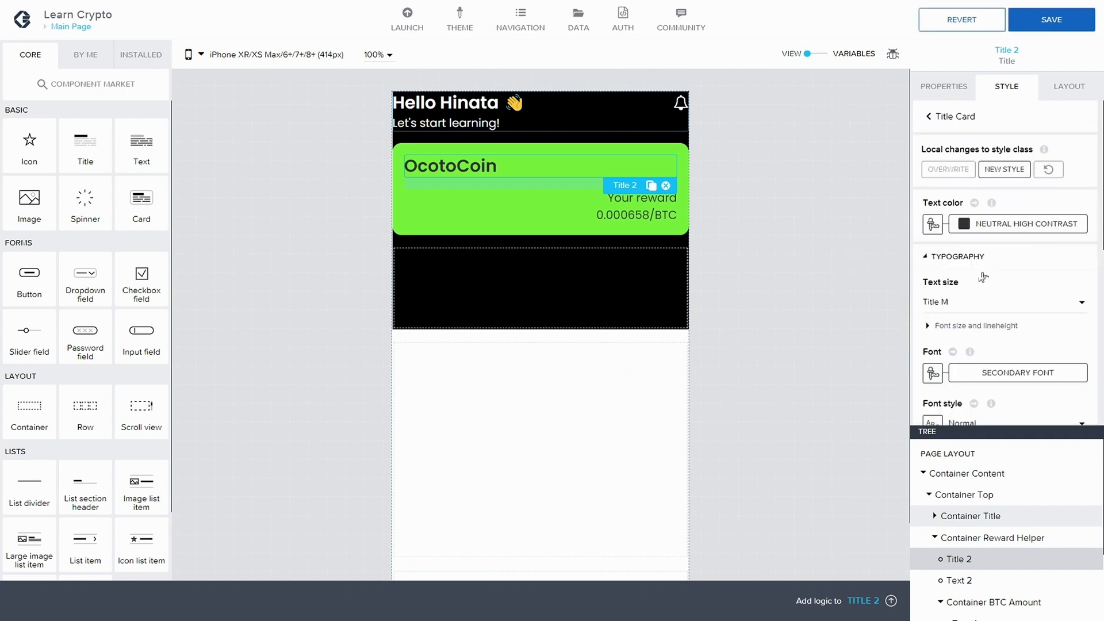
pyautogui.click(981, 309)
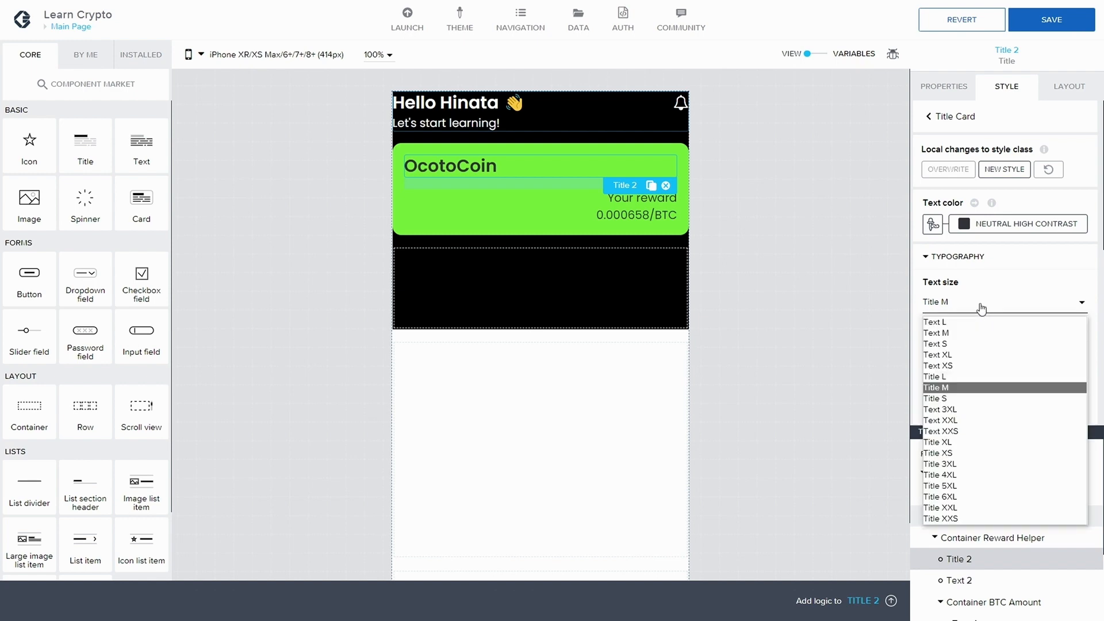
pyautogui.click(972, 354)
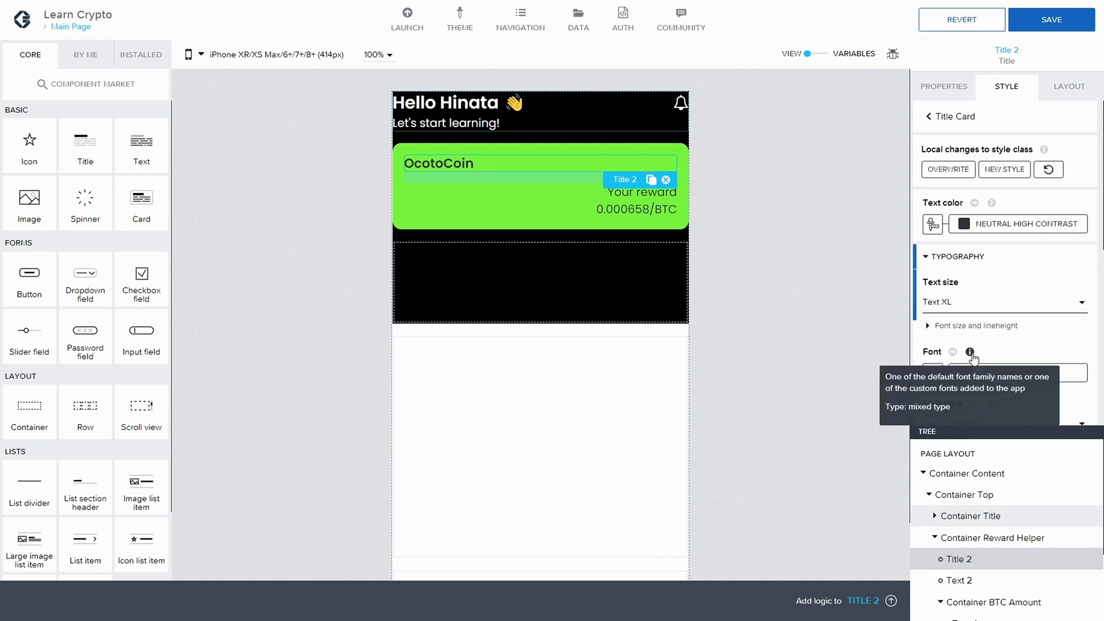
pyautogui.click(956, 313)
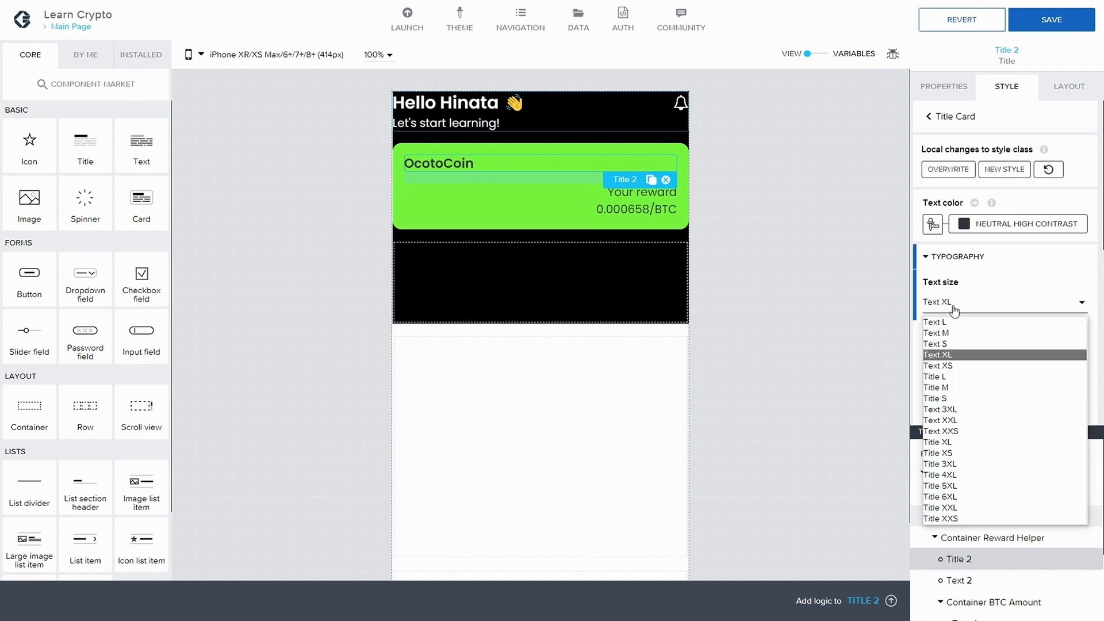
pyautogui.click(968, 442)
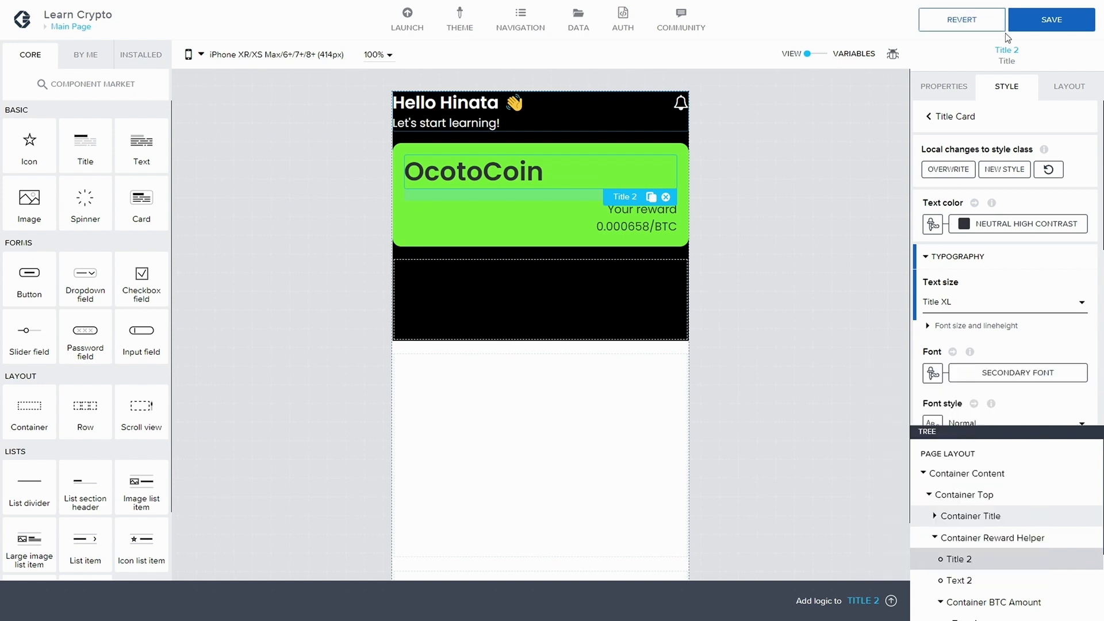
pyautogui.click(1053, 22)
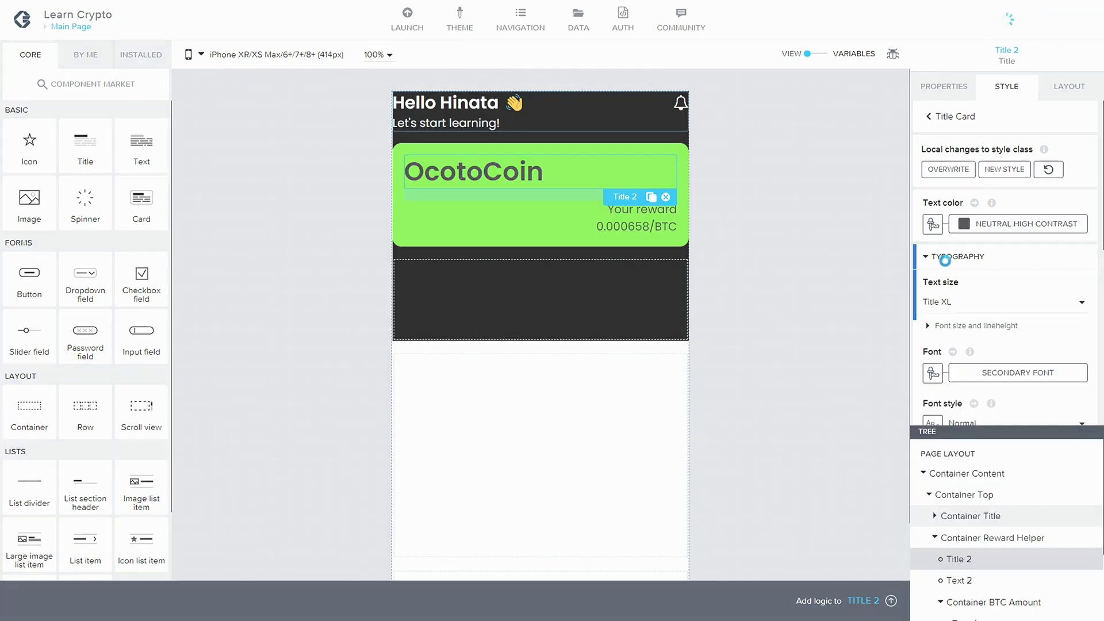
pyautogui.click(949, 169)
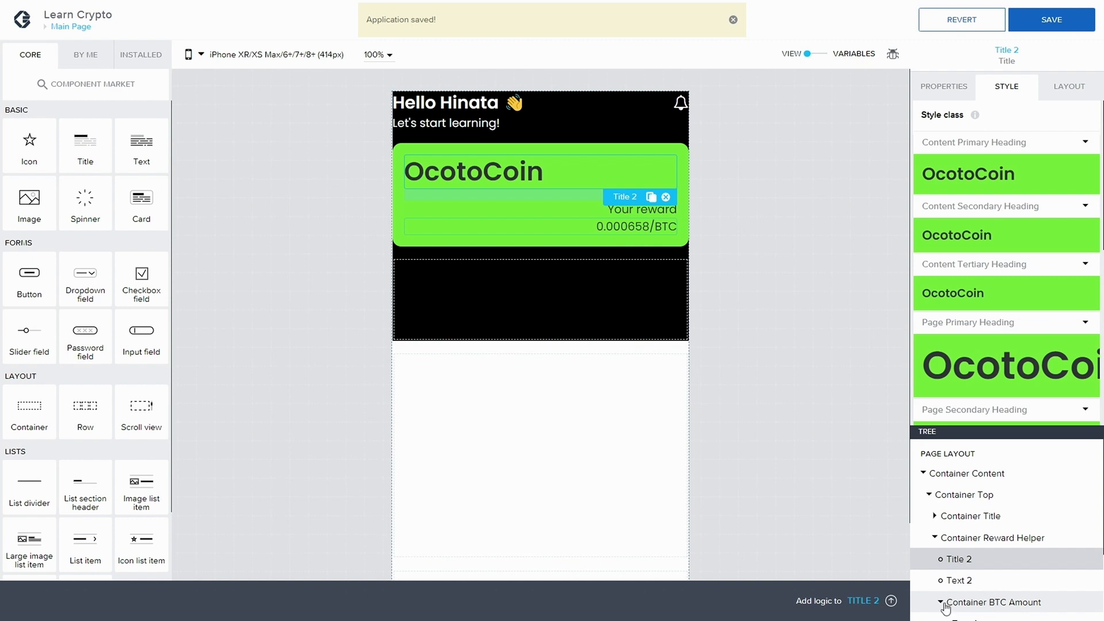
# Step: Duplicate the Primary Paragraph style class for Text 4 in Container BTC Amount under the name "Amount Card"
pyautogui.scroll(-2, 952, 580)
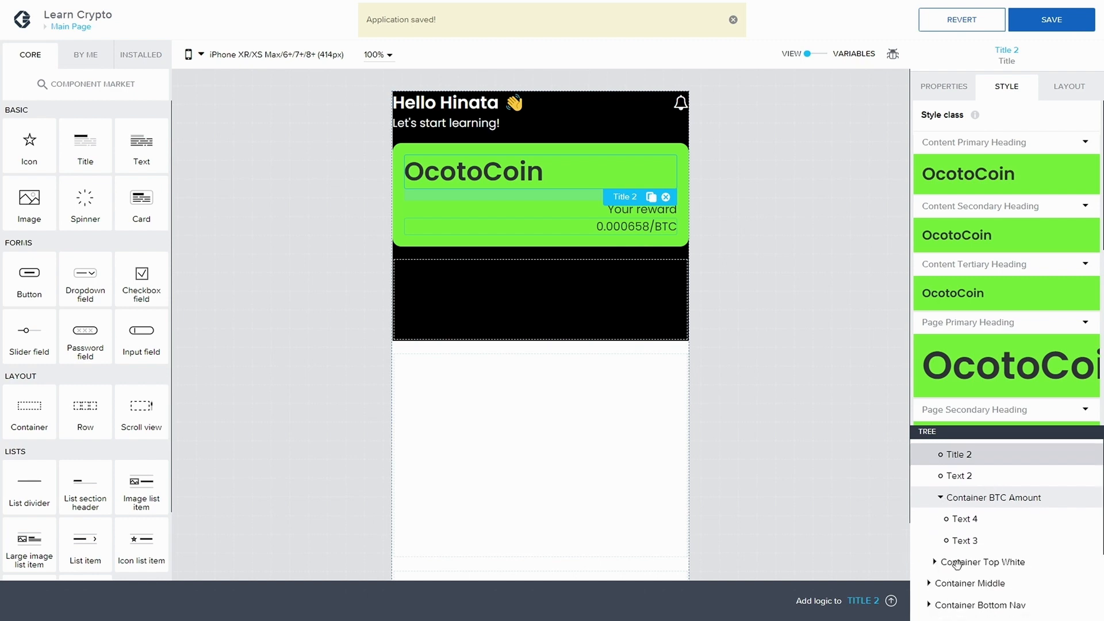
pyautogui.click(970, 519)
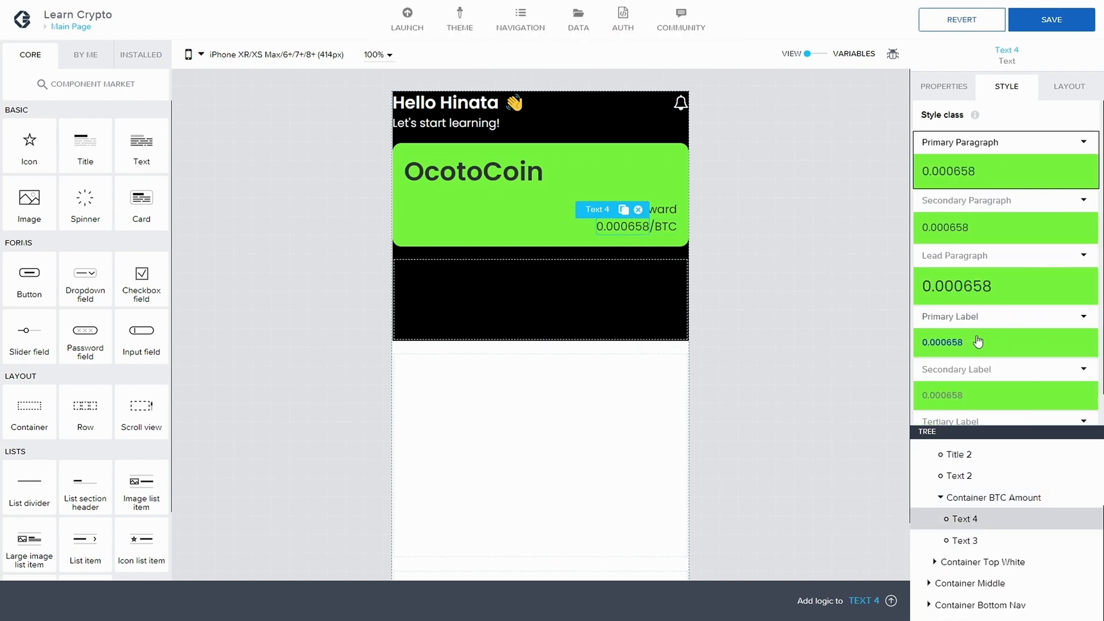
pyautogui.scroll(-1, 1064, 380)
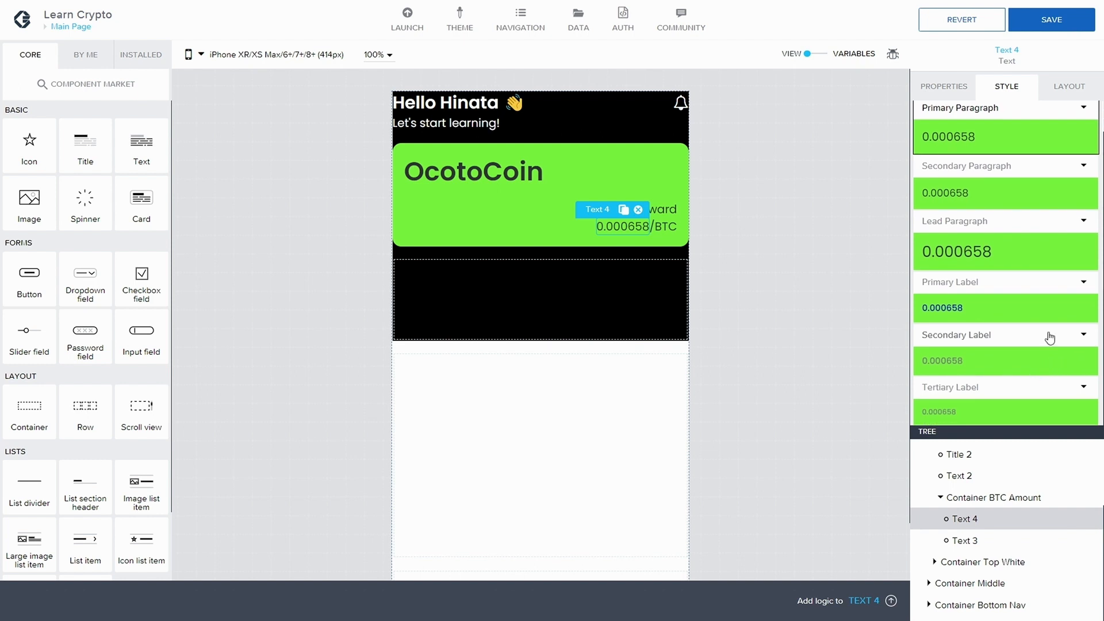
pyautogui.scroll(1, 1041, 322)
pyautogui.scroll(-1, 1017, 193)
pyautogui.scroll(1, 1035, 233)
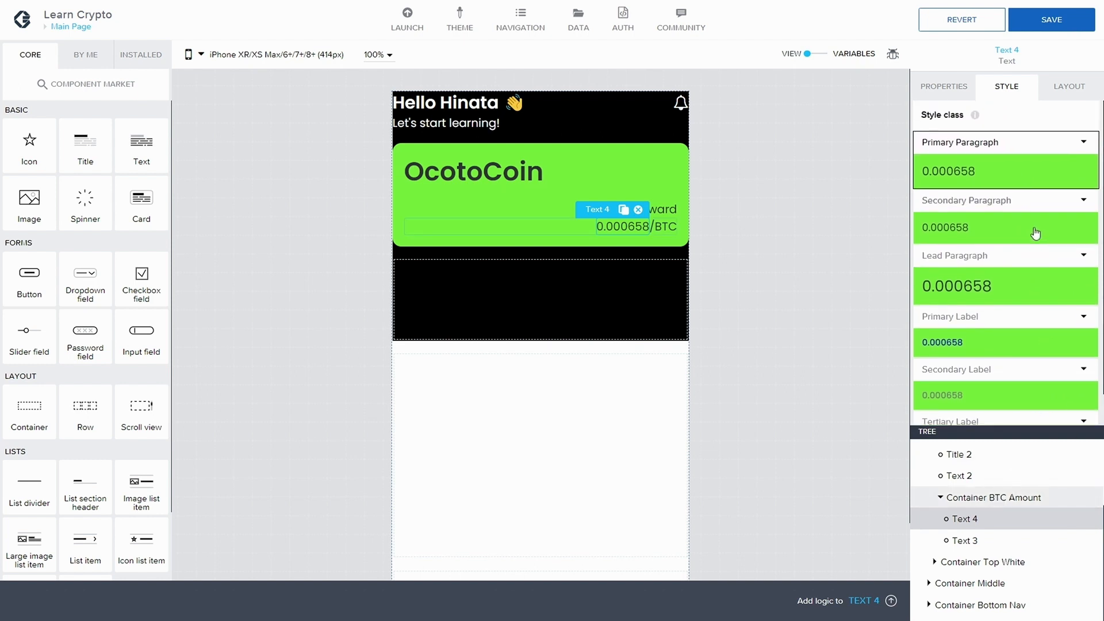
pyautogui.scroll(-1, 1034, 232)
pyautogui.scroll(1, 1032, 227)
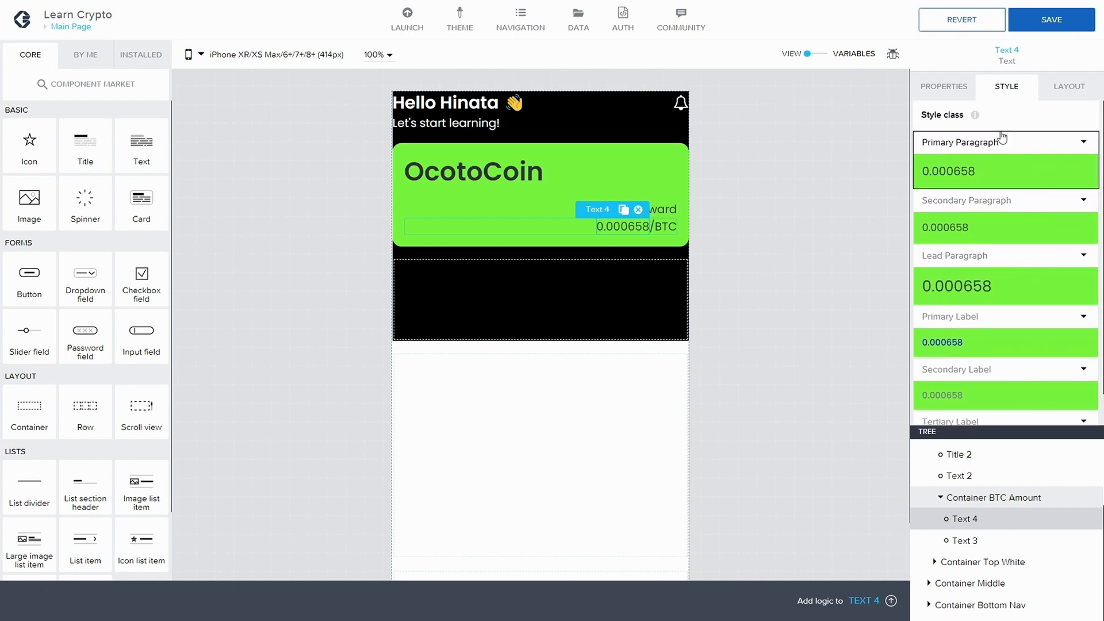
pyautogui.click(1083, 143)
pyautogui.click(1037, 189)
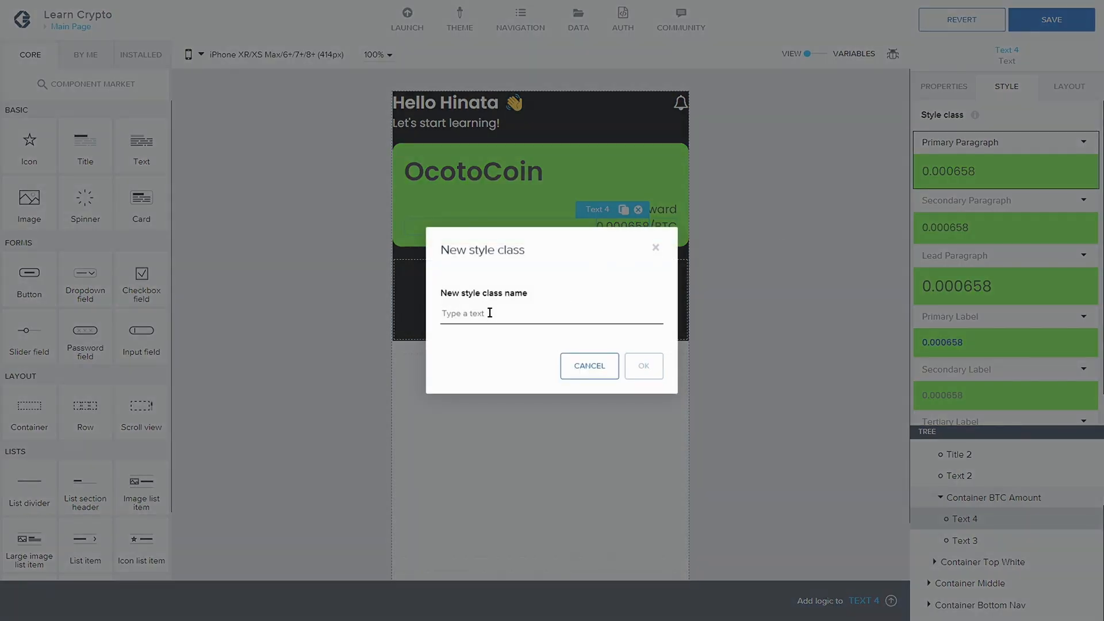
pyautogui.write('T')
pyautogui.write('ex')
pyautogui.write('t')
pyautogui.press('BackSpace')
pyautogui.press('BackSpace')
pyautogui.press('BackSpace')
pyautogui.press('BackSpace')
pyautogui.write('Amount Card')
pyautogui.click(632, 365)
# Step: Edit the Amount Card style class and set its text size to Title XL
pyautogui.click(1083, 378)
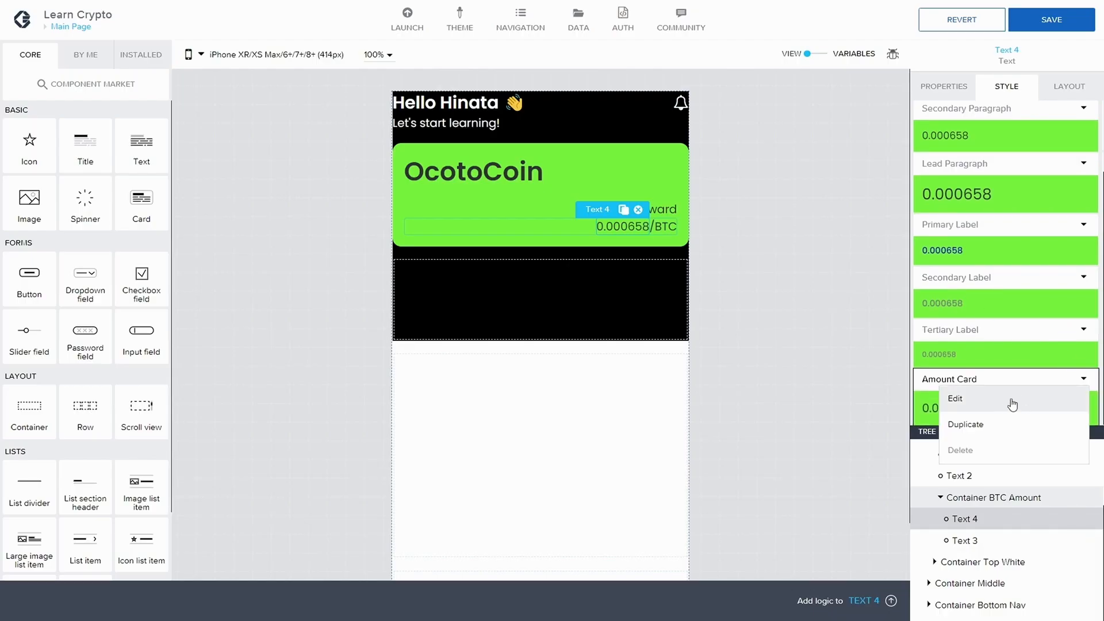
pyautogui.click(1004, 397)
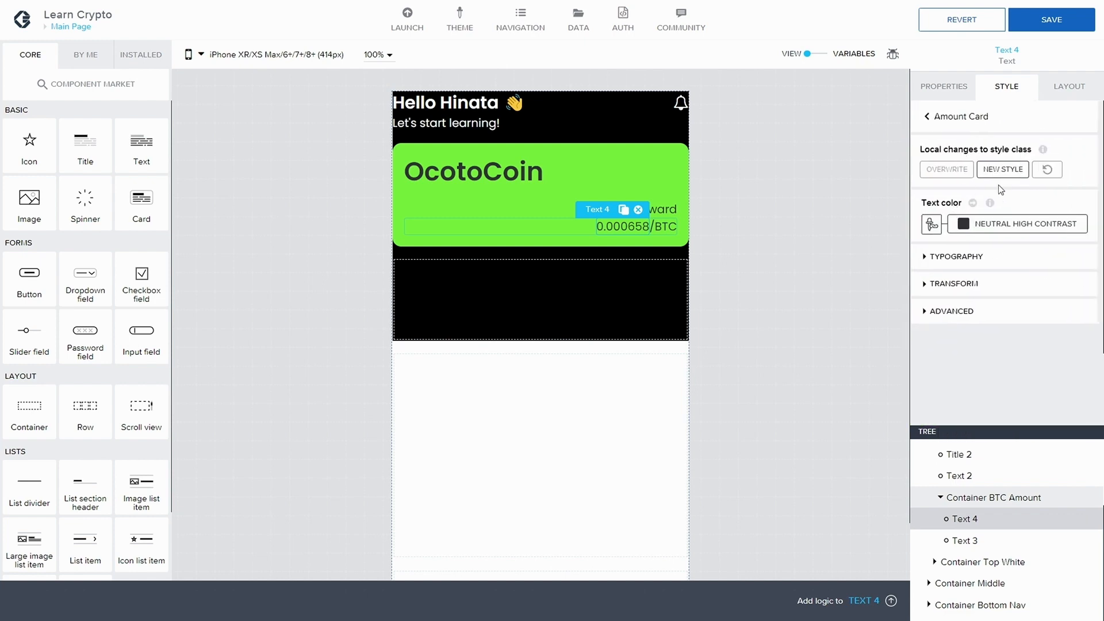
pyautogui.click(928, 262)
pyautogui.click(958, 307)
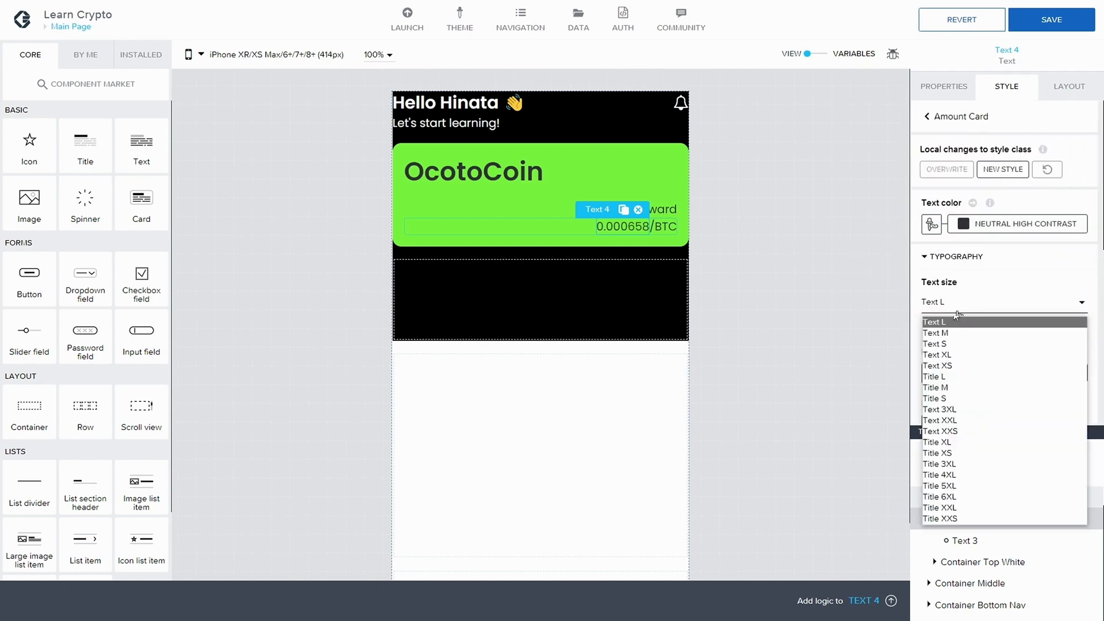
pyautogui.click(968, 443)
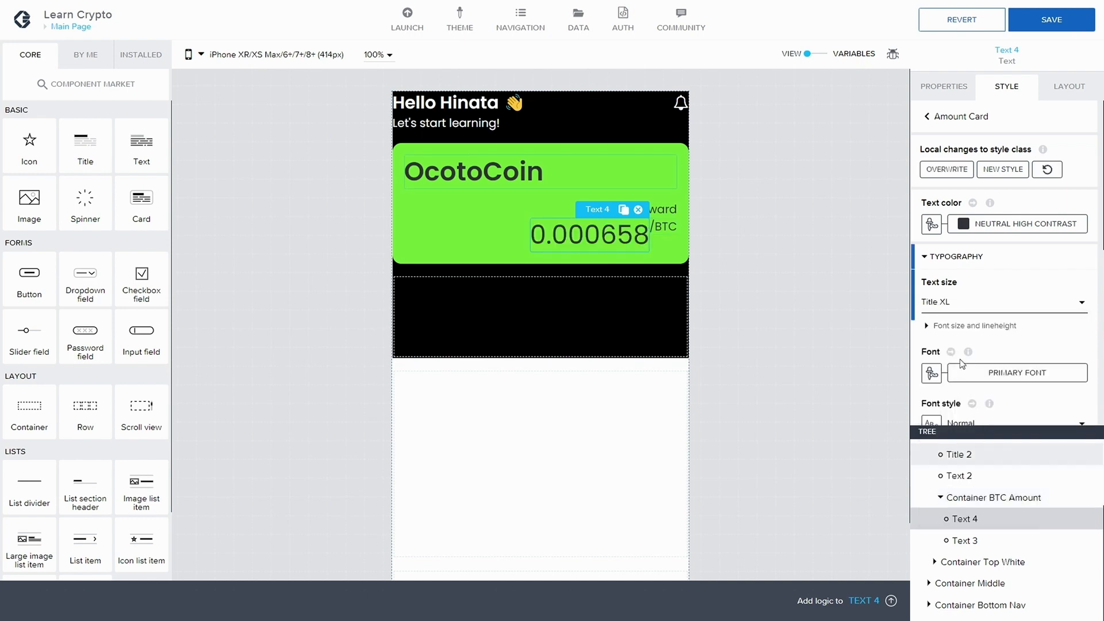
# Step: Set the Amount Card style's font weight to Bold (700) and save the application
pyautogui.scroll(-3, 971, 333)
pyautogui.click(977, 282)
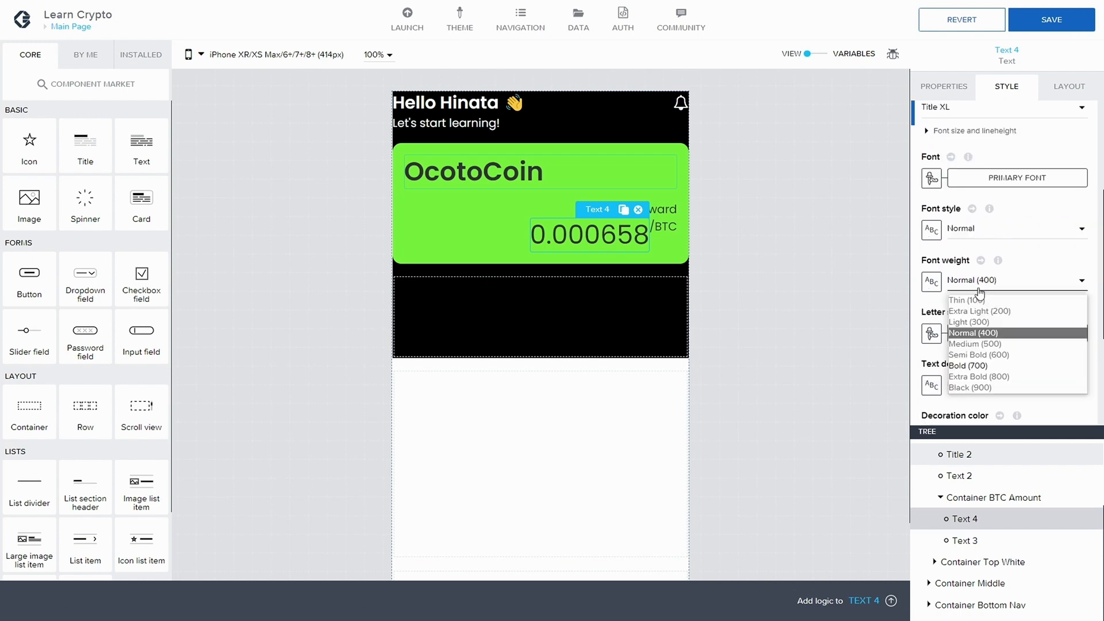
pyautogui.click(973, 365)
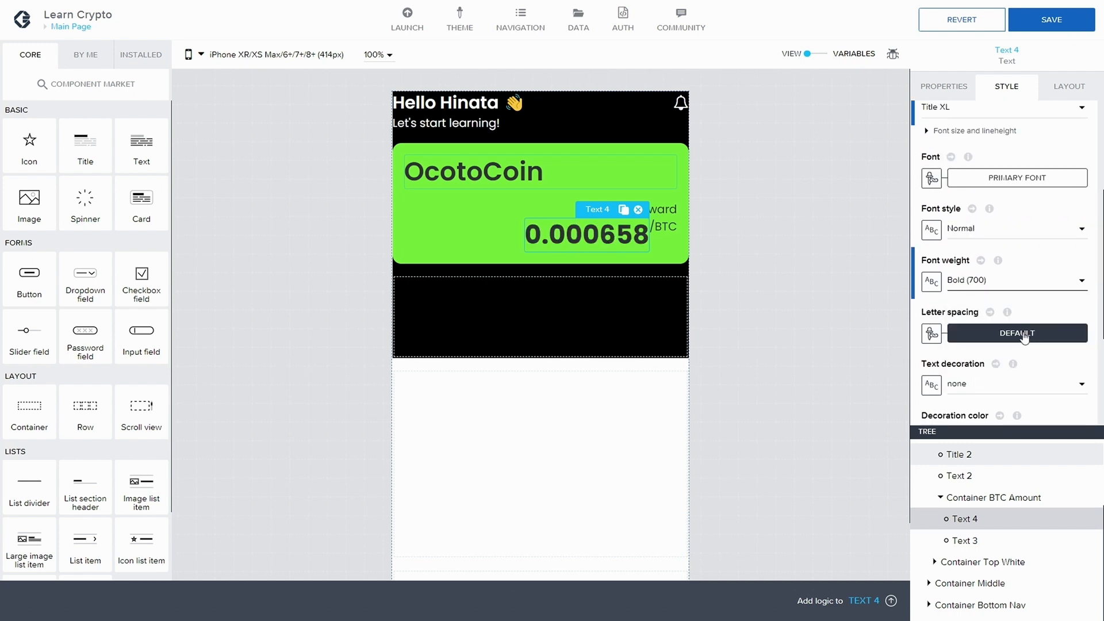
pyautogui.click(998, 282)
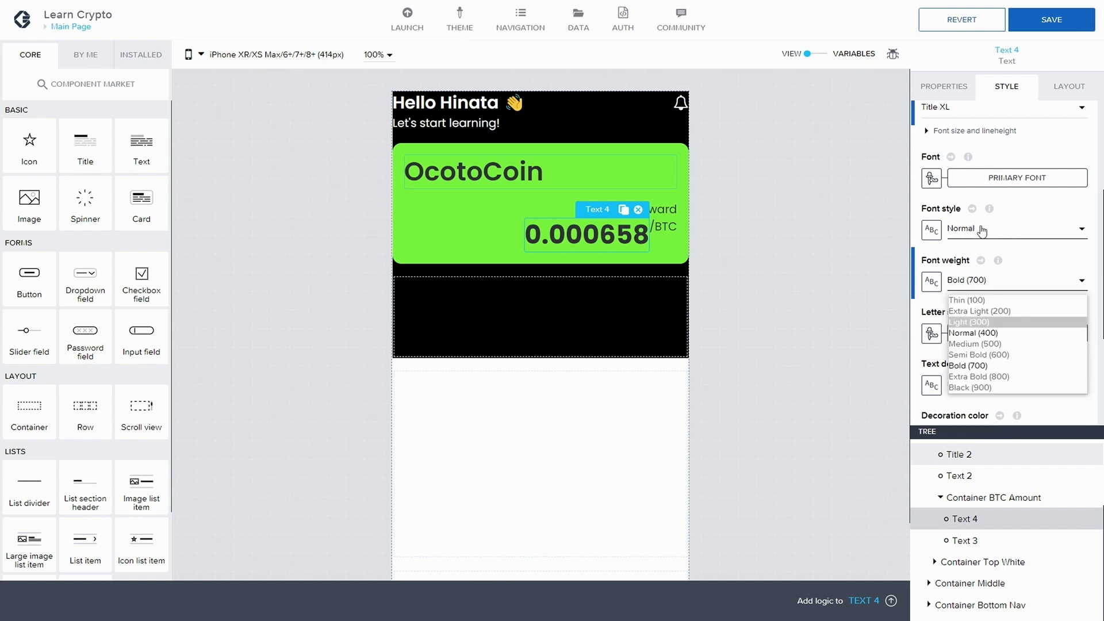
pyautogui.click(1051, 20)
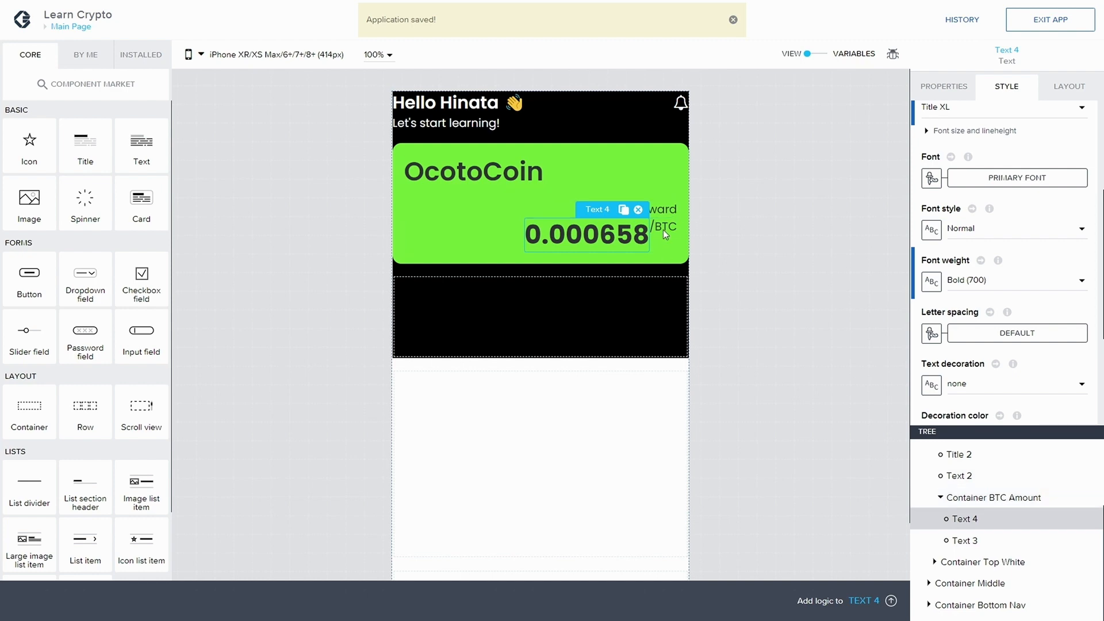
# Step: Align the components of Container BTC Amount to the bottom in its horizontal layout and save the application
pyautogui.click(1012, 496)
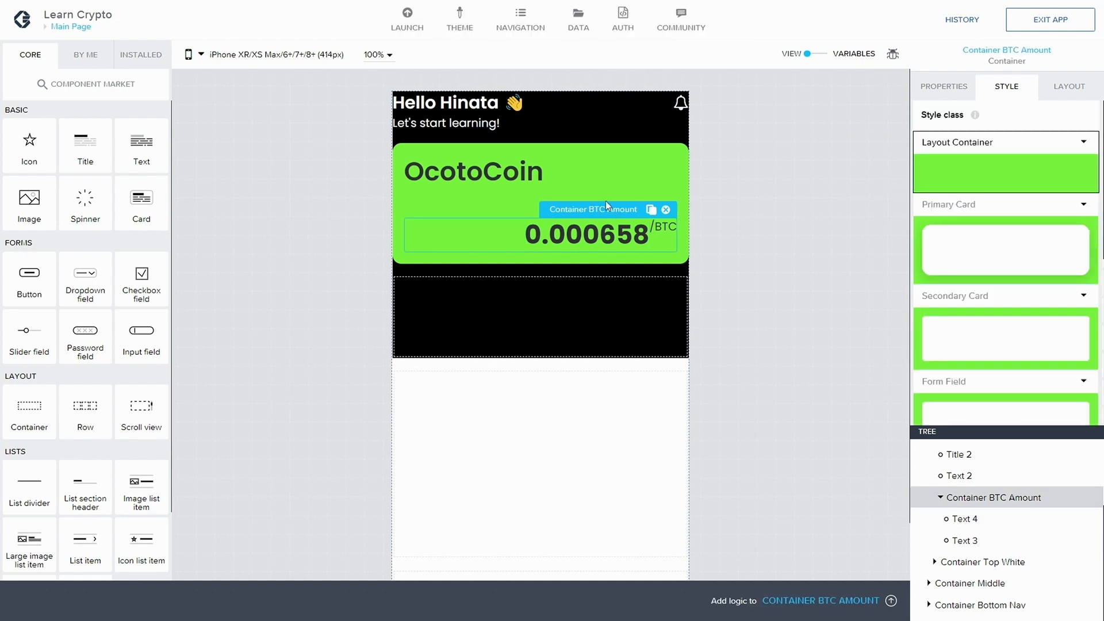
pyautogui.click(1065, 89)
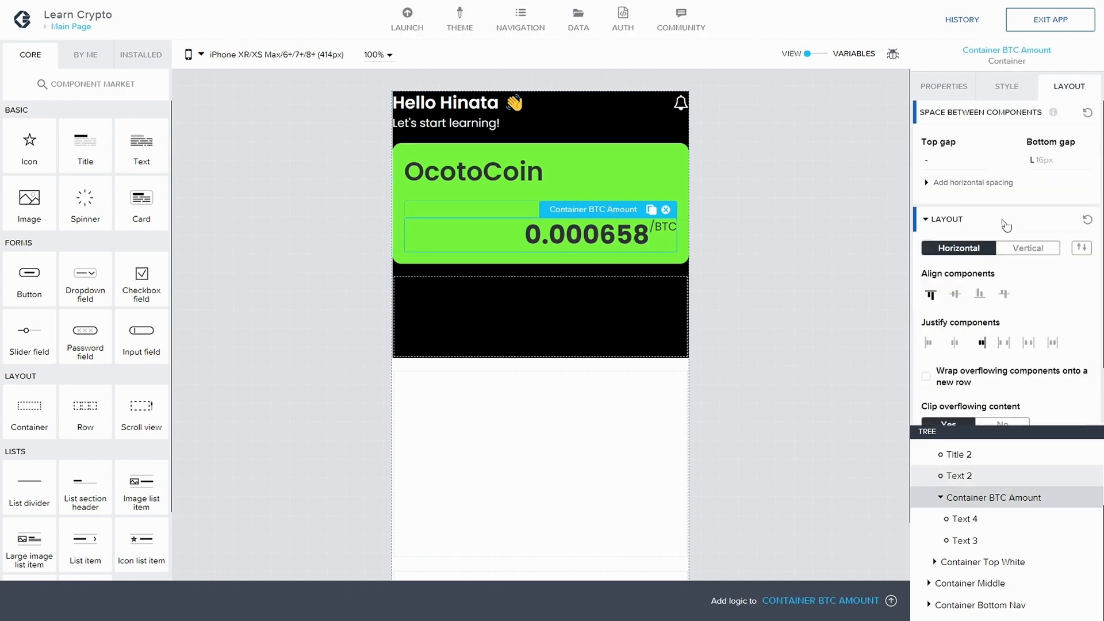
pyautogui.click(979, 295)
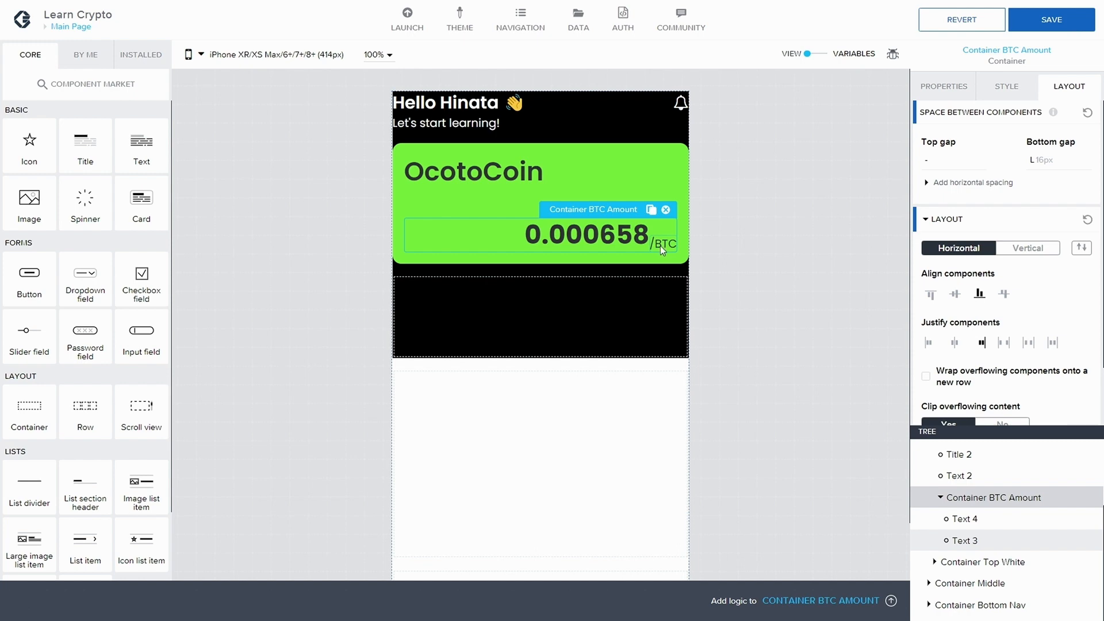
pyautogui.scroll(-2, 1006, 259)
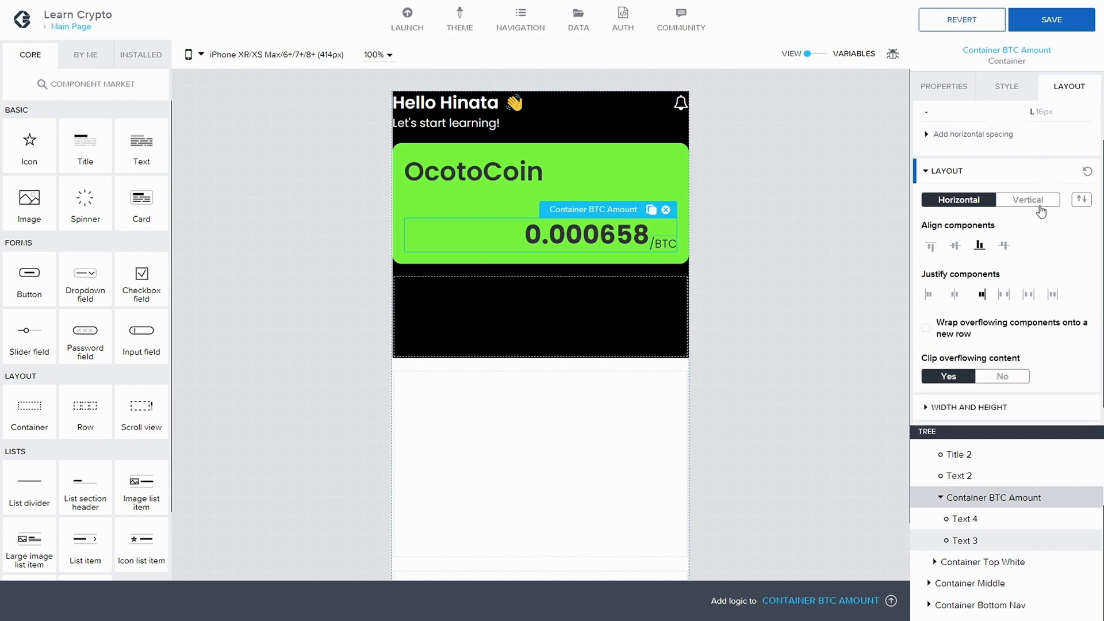
pyautogui.click(1049, 26)
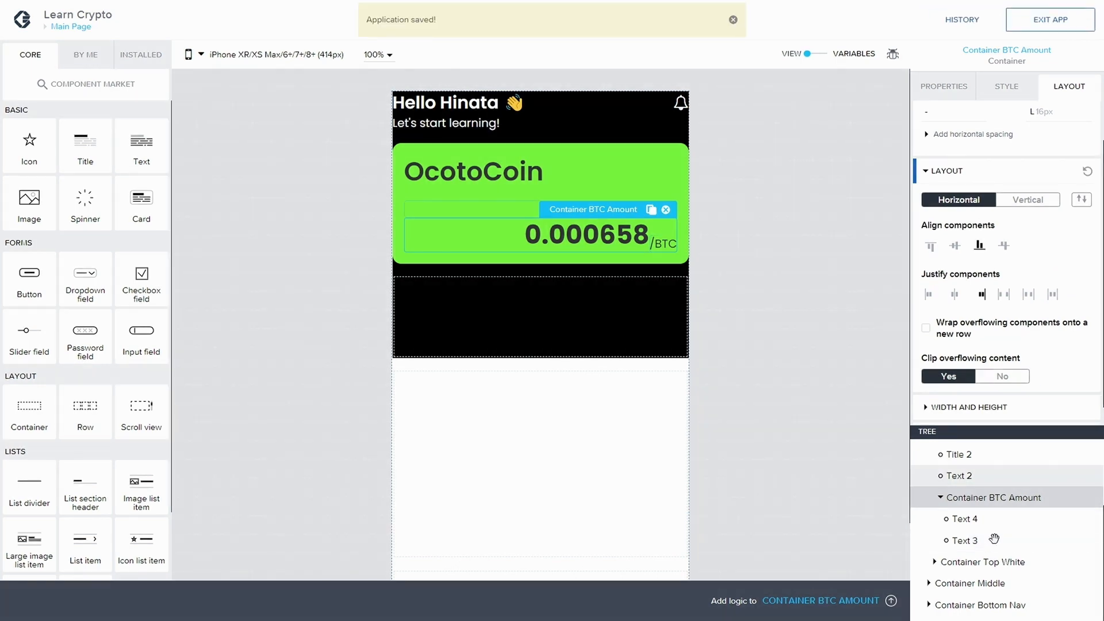
# Step: Wrap Text 3 in a new container inside Container BTC Amount and set that container's width to fit content
pyautogui.moveTo(41, 424); pyautogui.dragTo(977, 540)
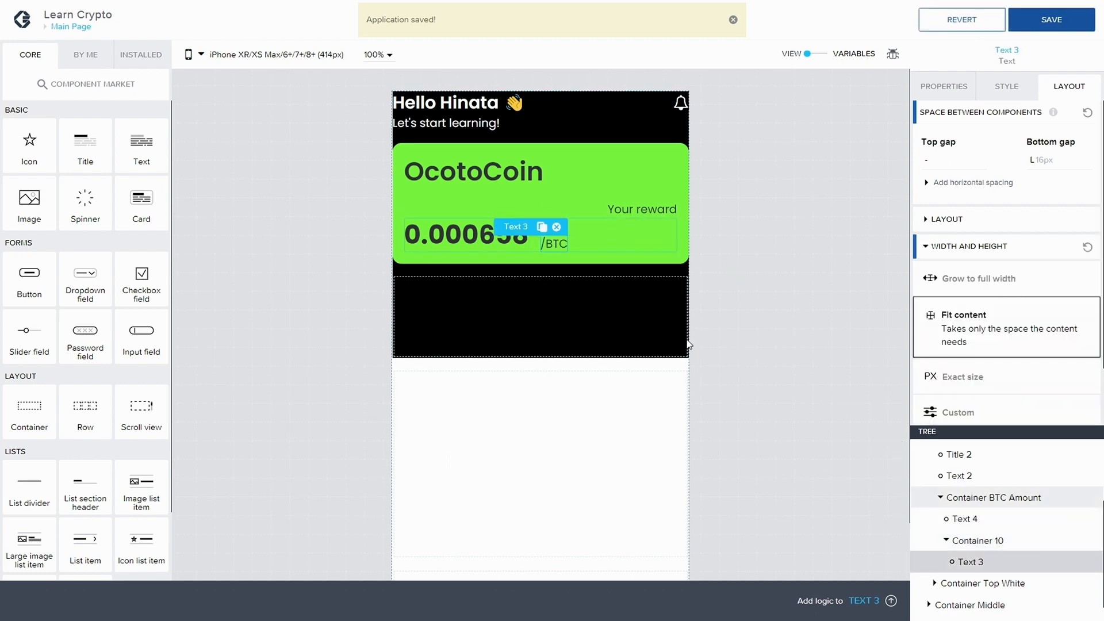
pyautogui.click(737, 247)
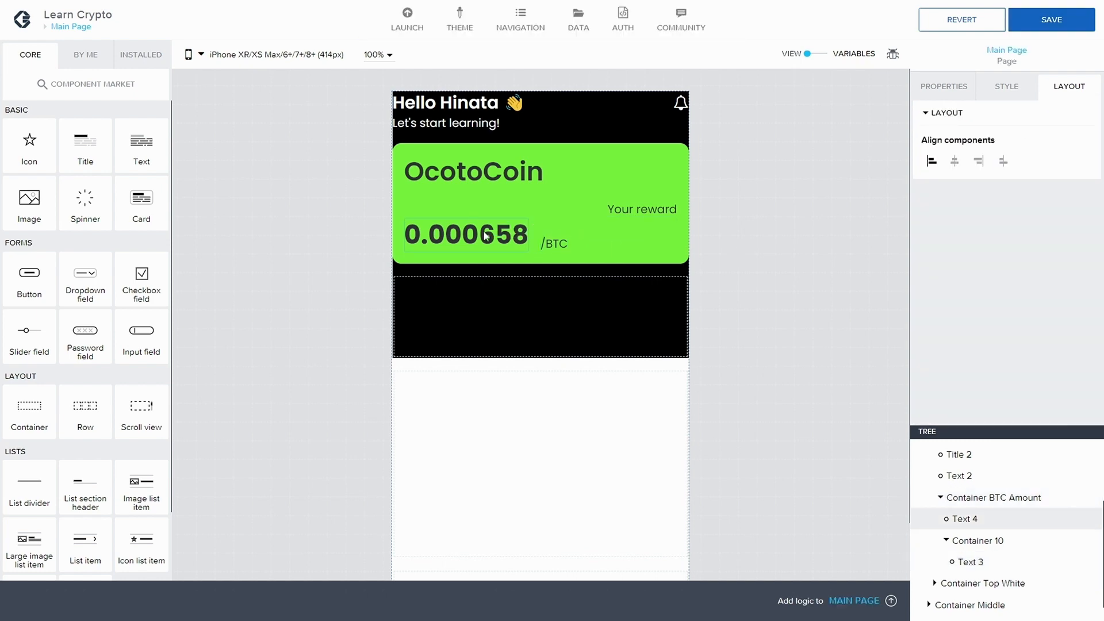
pyautogui.click(506, 236)
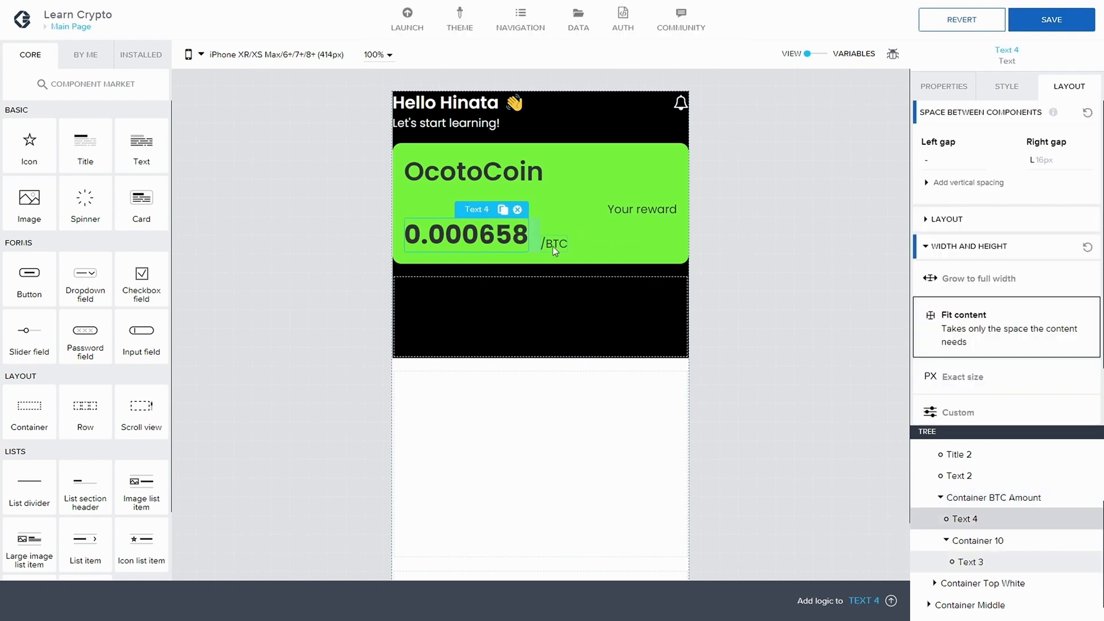
pyautogui.click(975, 539)
pyautogui.click(934, 247)
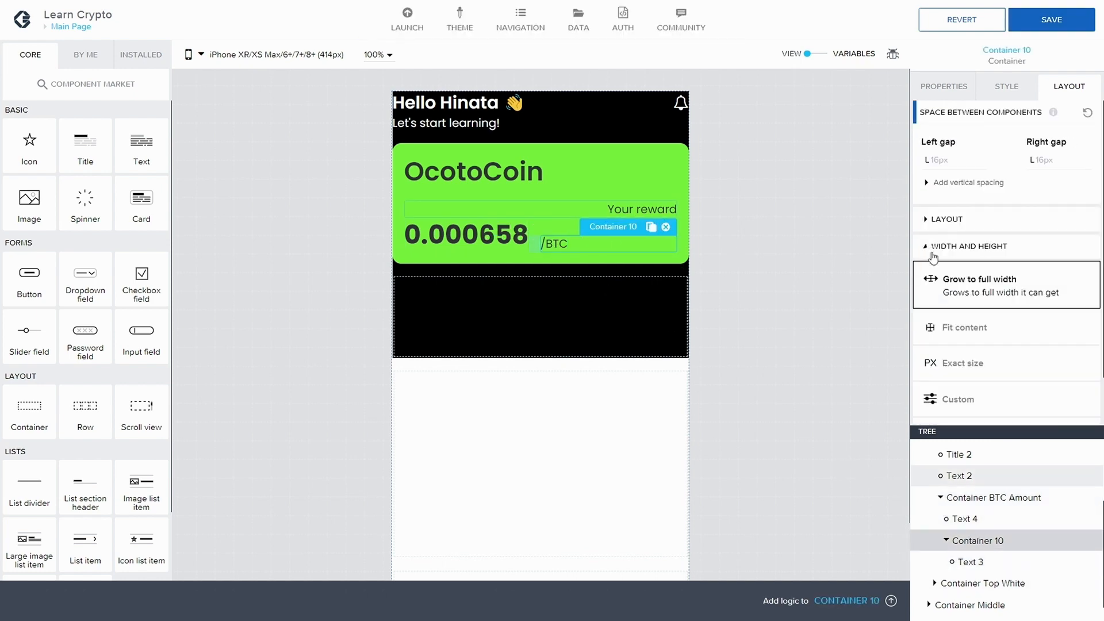
pyautogui.click(932, 327)
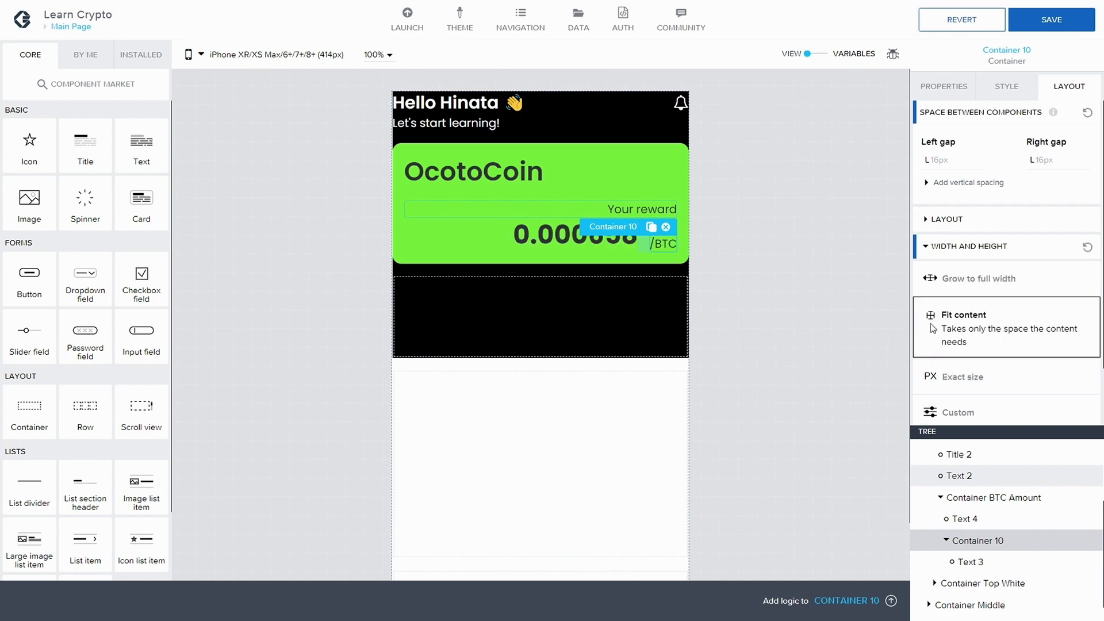
# Step: Clear the left gap of Container 10 so the currency text sits directly beside the amount
pyautogui.click(938, 161)
pyautogui.click(991, 340)
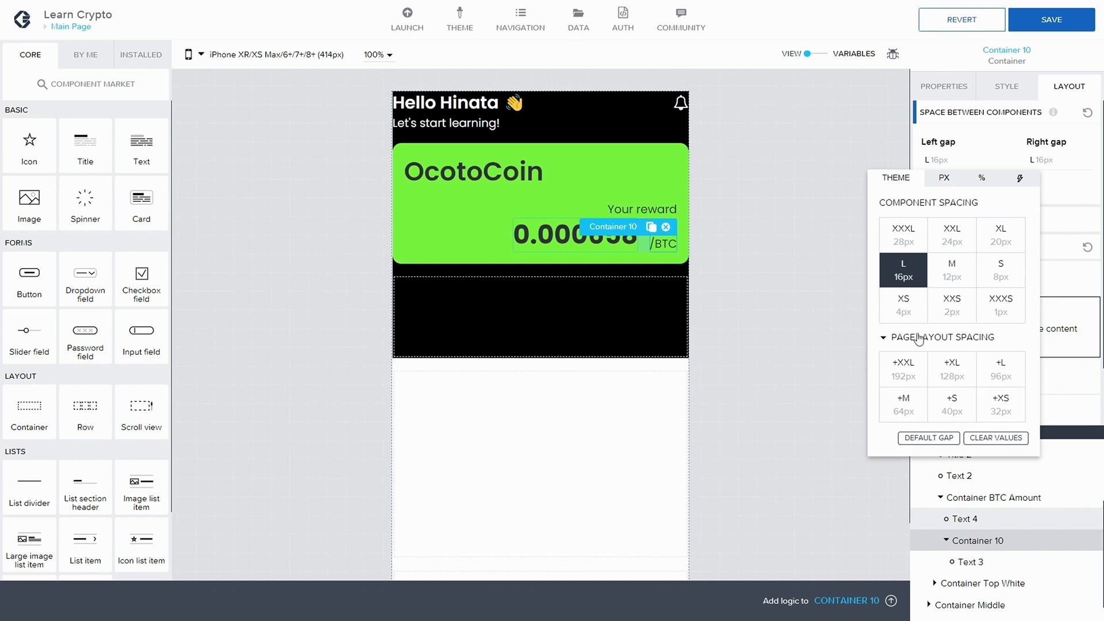
pyautogui.click(1001, 439)
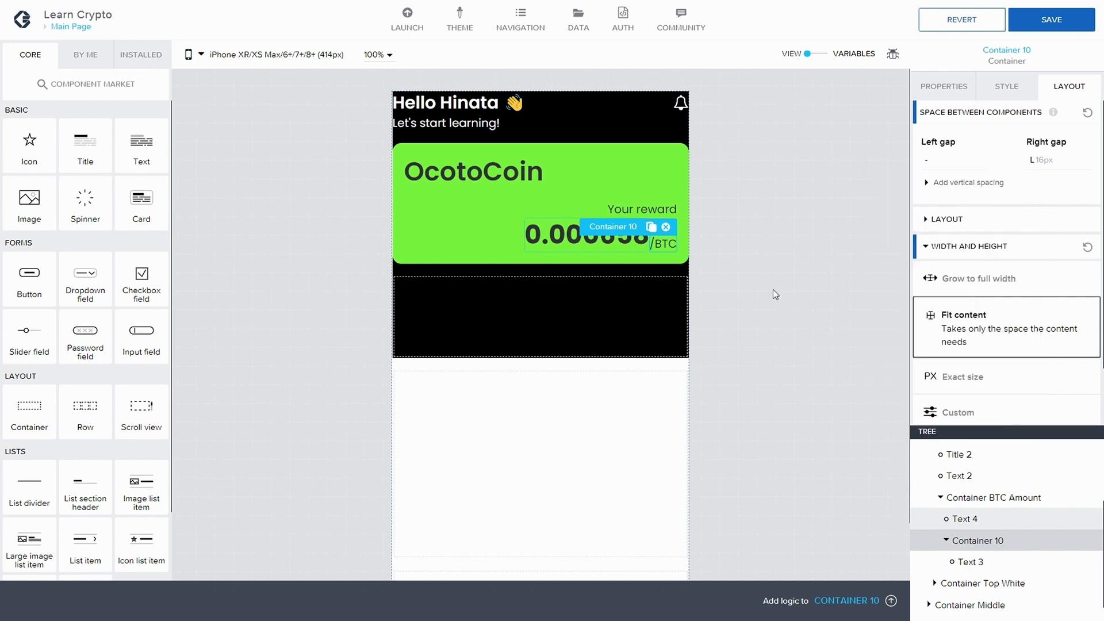
pyautogui.click(731, 230)
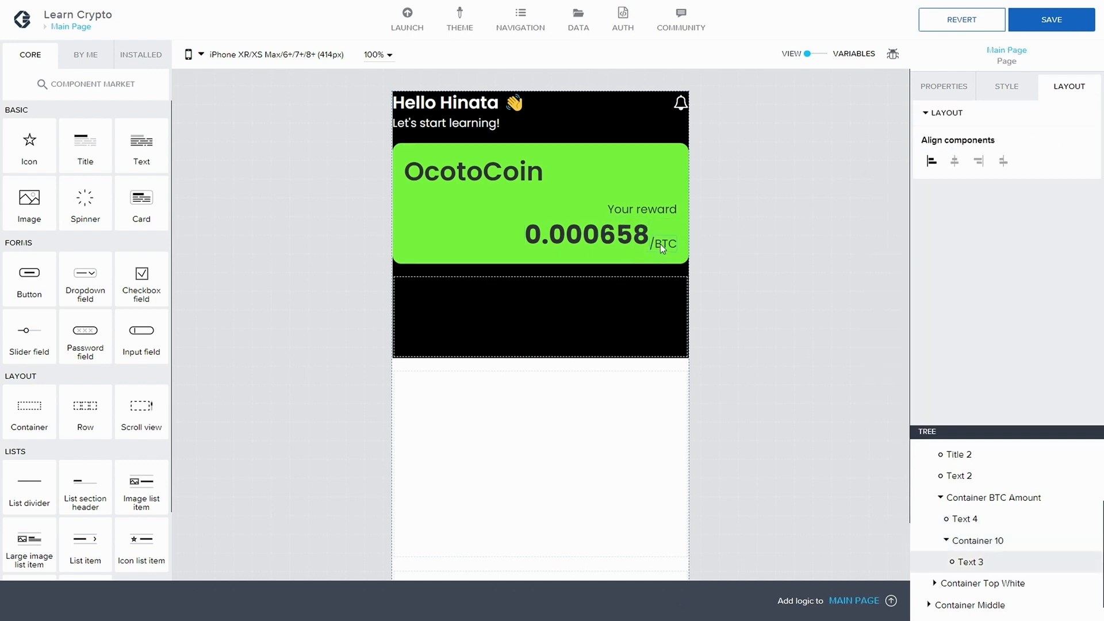
# Step: Add a bottom spacing of S (8px) to Container 10 and save the application
pyautogui.click(1000, 561)
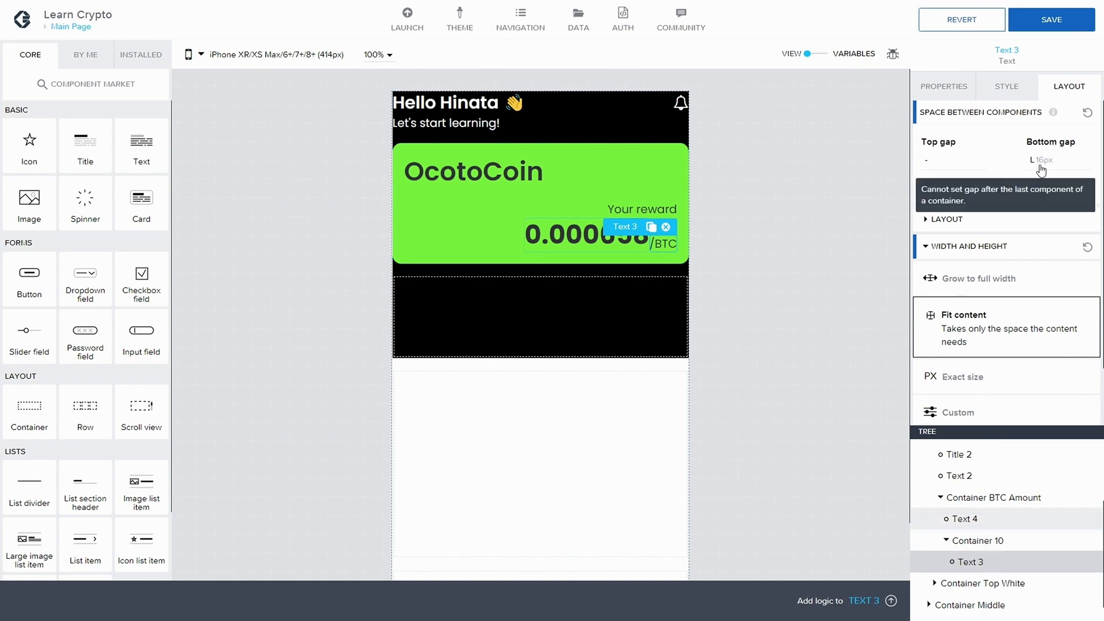
pyautogui.click(1002, 542)
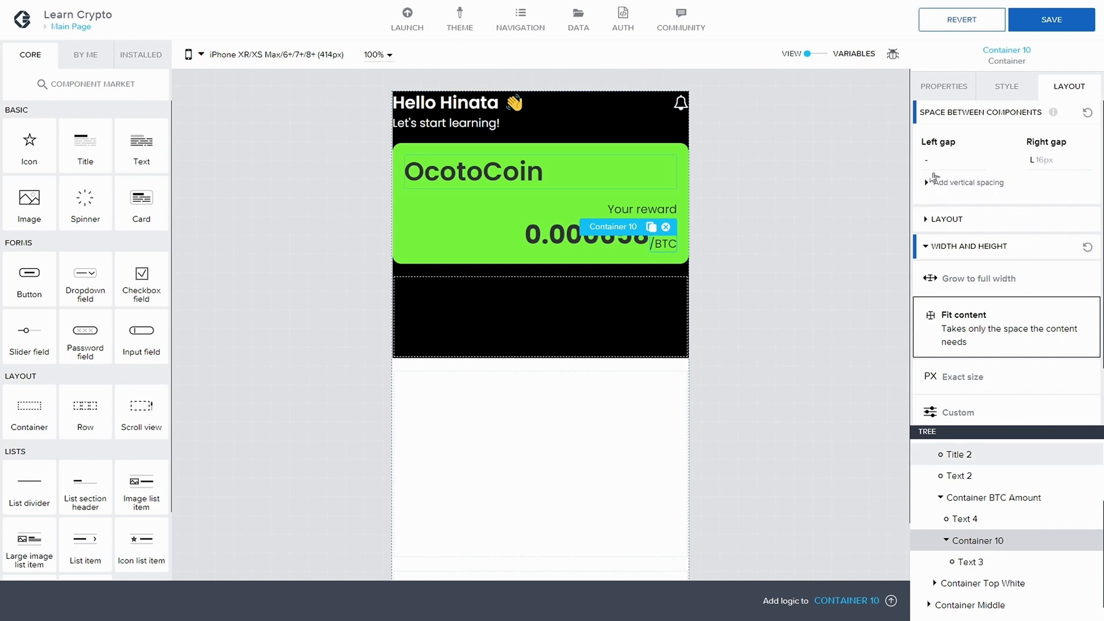
pyautogui.click(925, 184)
pyautogui.click(1022, 230)
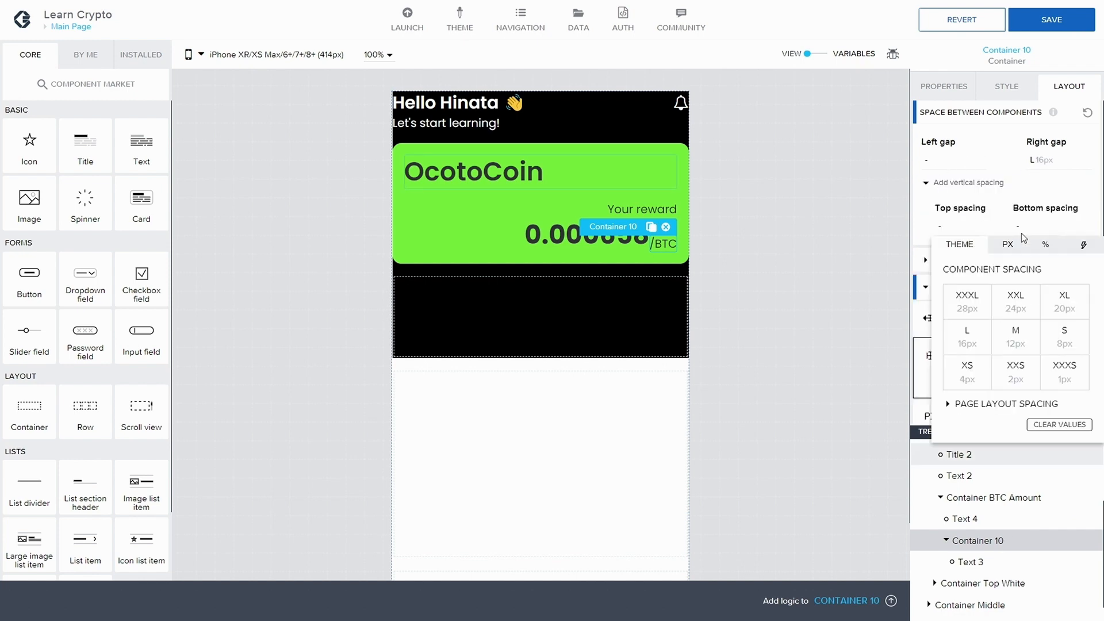
pyautogui.click(1062, 349)
pyautogui.click(1042, 26)
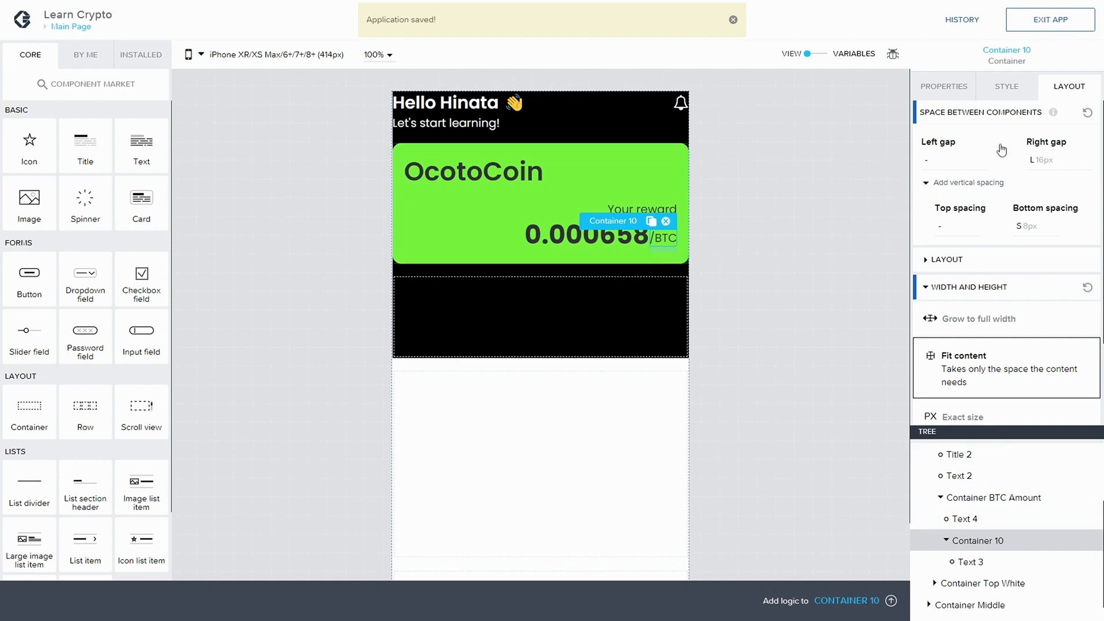
# Step: Duplicate the Primary Paragraph style class for Text 3 in Container 10 under the name "Currency Card"
pyautogui.click(377, 55)
pyautogui.click(413, 144)
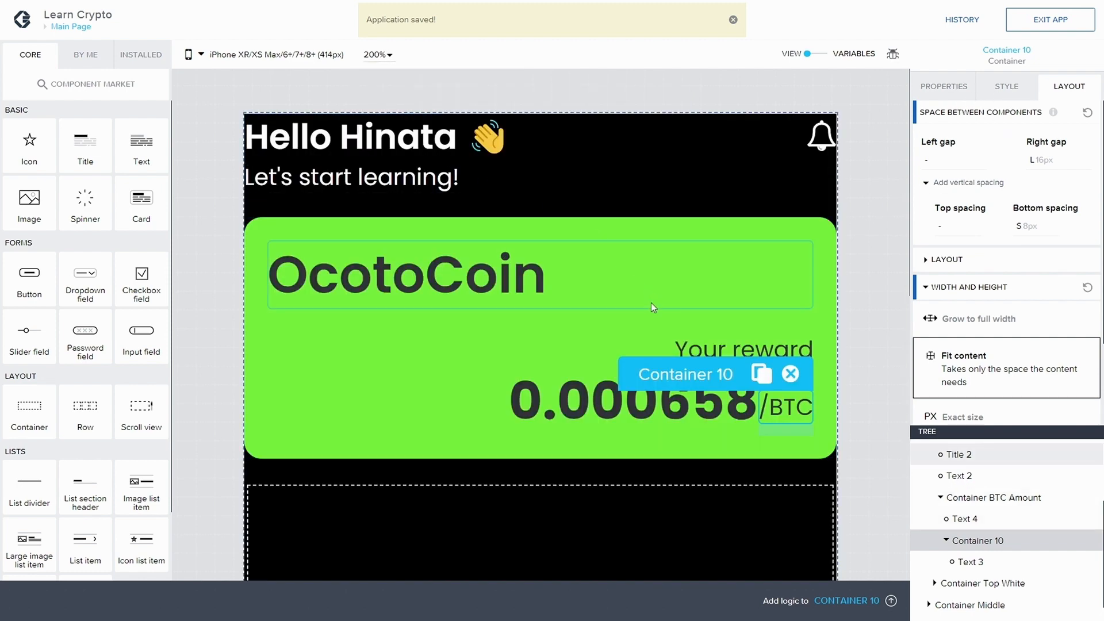
pyautogui.click(851, 388)
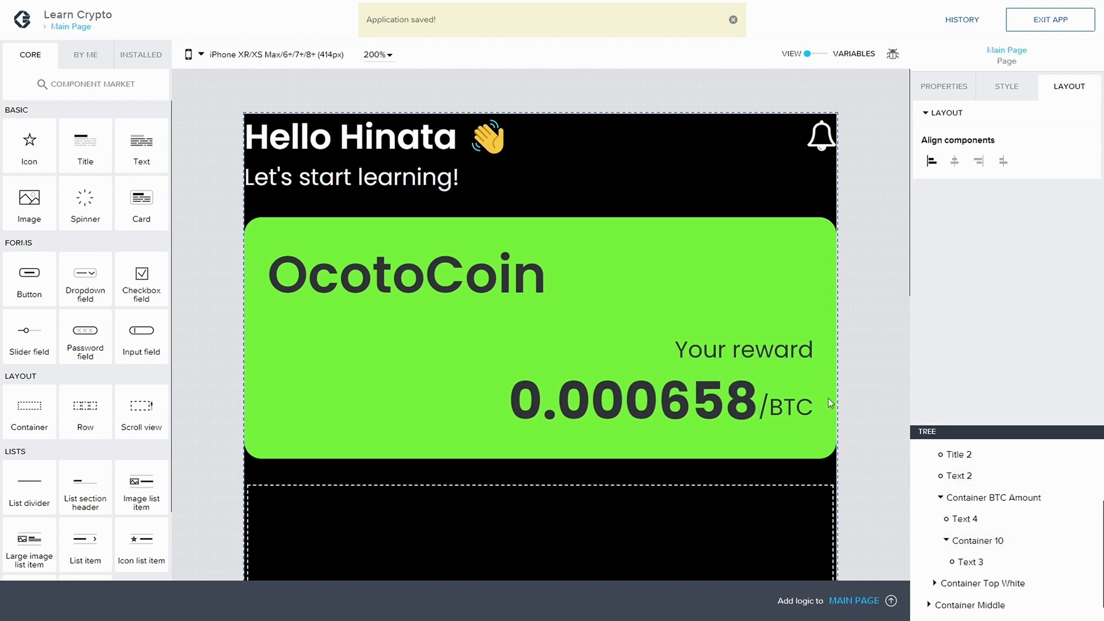
pyautogui.click(791, 409)
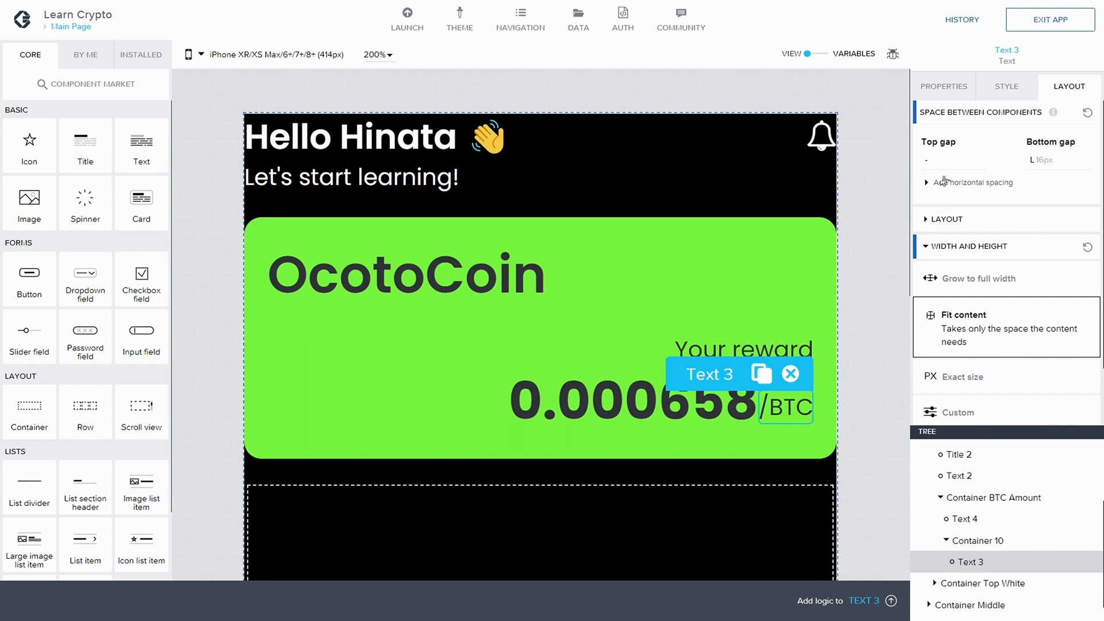
pyautogui.click(1007, 88)
pyautogui.scroll(-2, 1005, 218)
pyautogui.scroll(-1, 1005, 218)
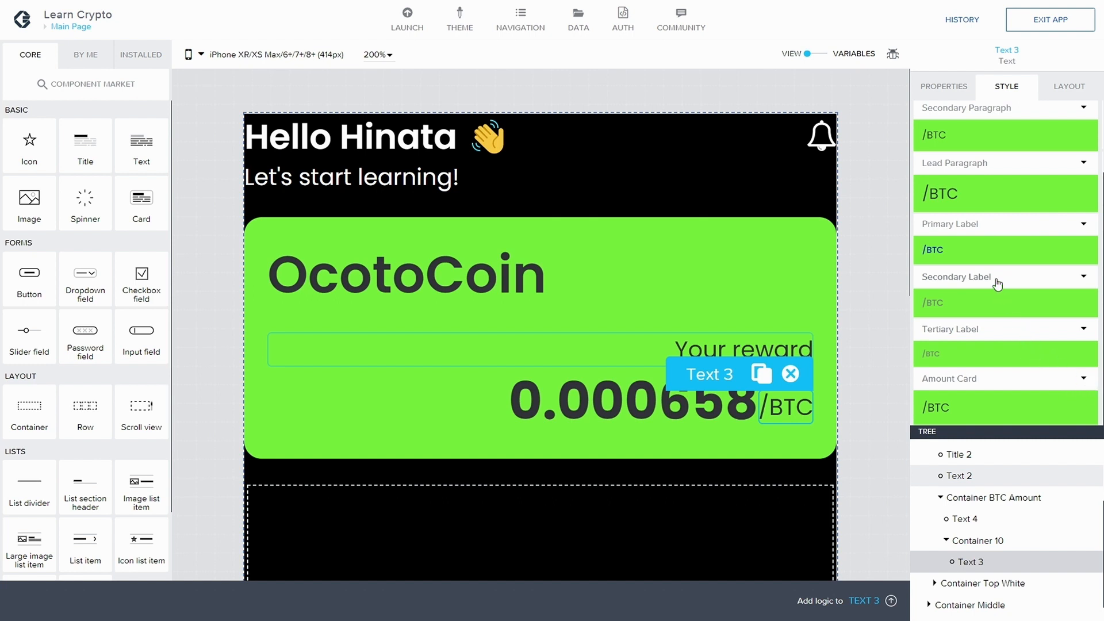
pyautogui.scroll(2, 997, 283)
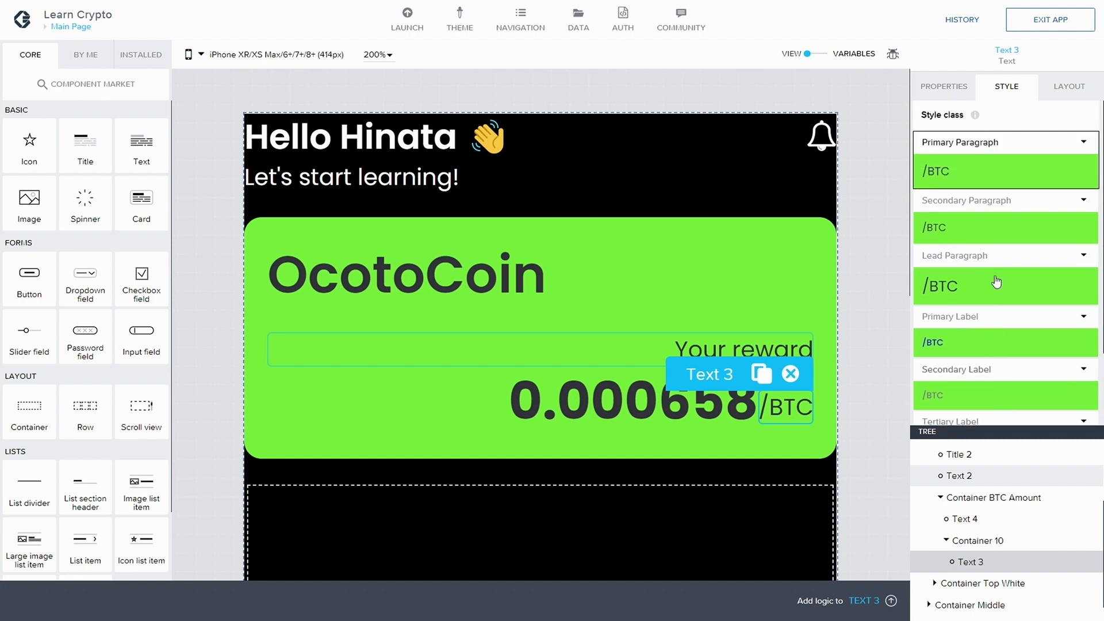
pyautogui.click(1084, 147)
pyautogui.click(966, 185)
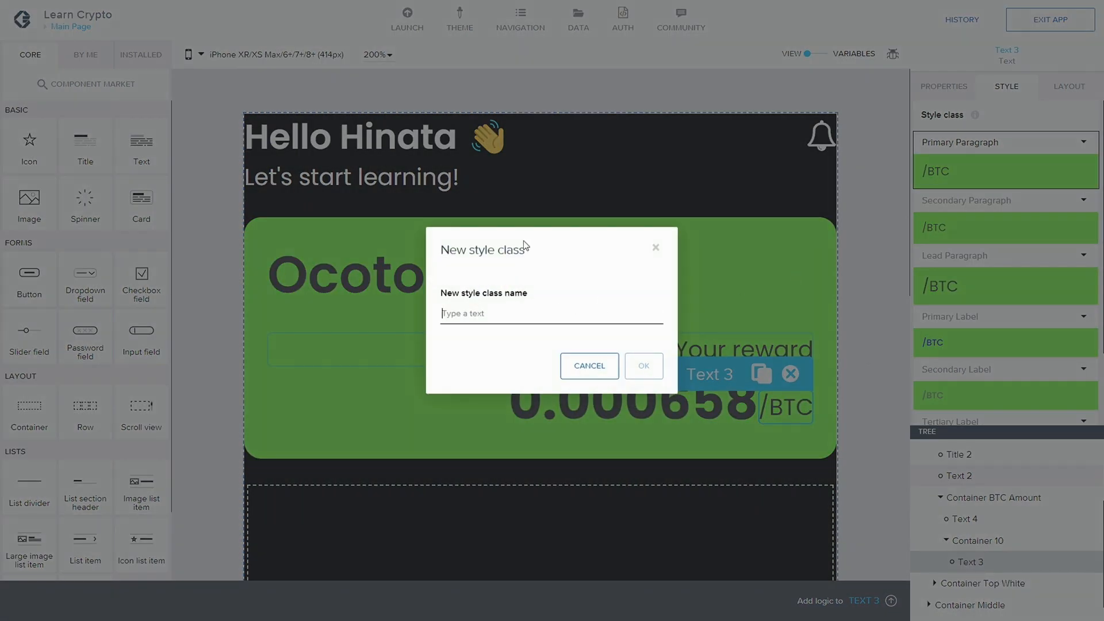
pyautogui.write('Currencecy Card')
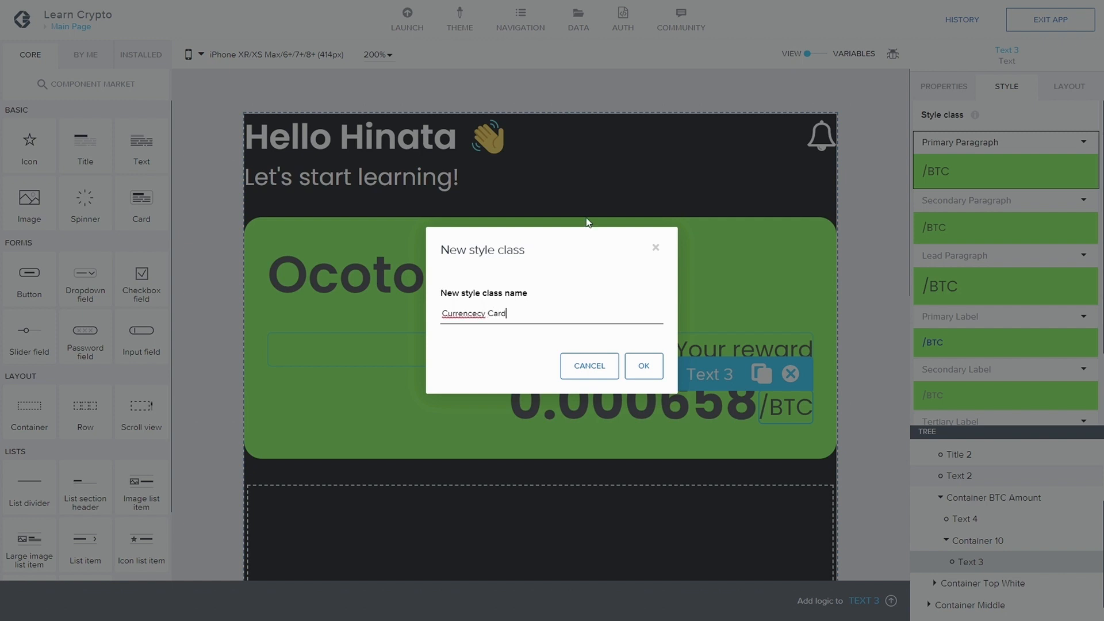
pyautogui.rightClick(468, 310)
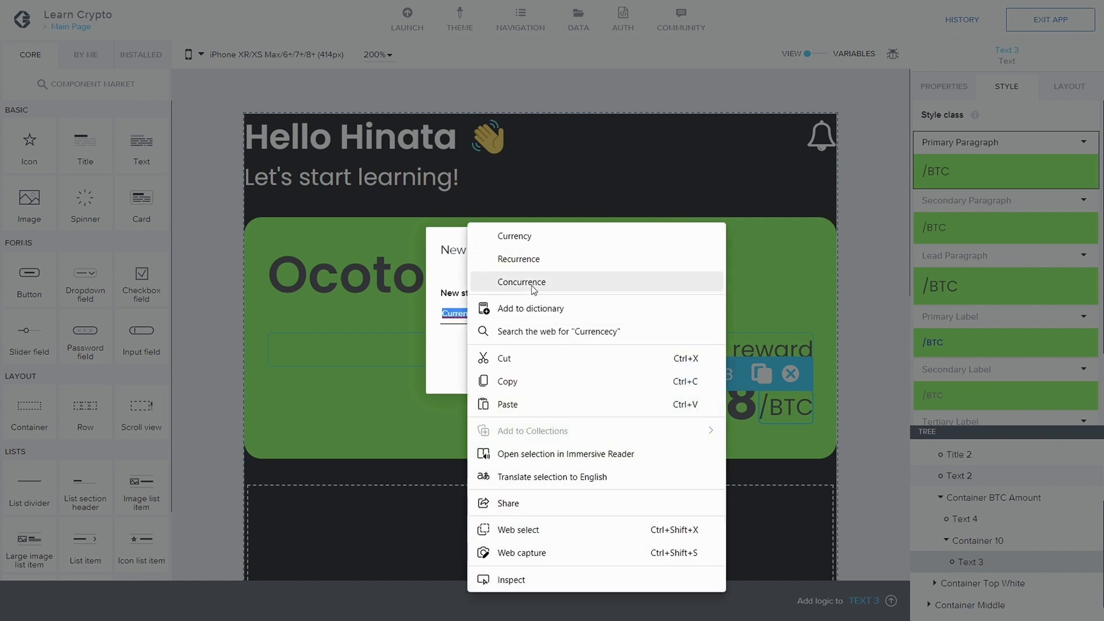
pyautogui.click(538, 237)
pyautogui.click(645, 367)
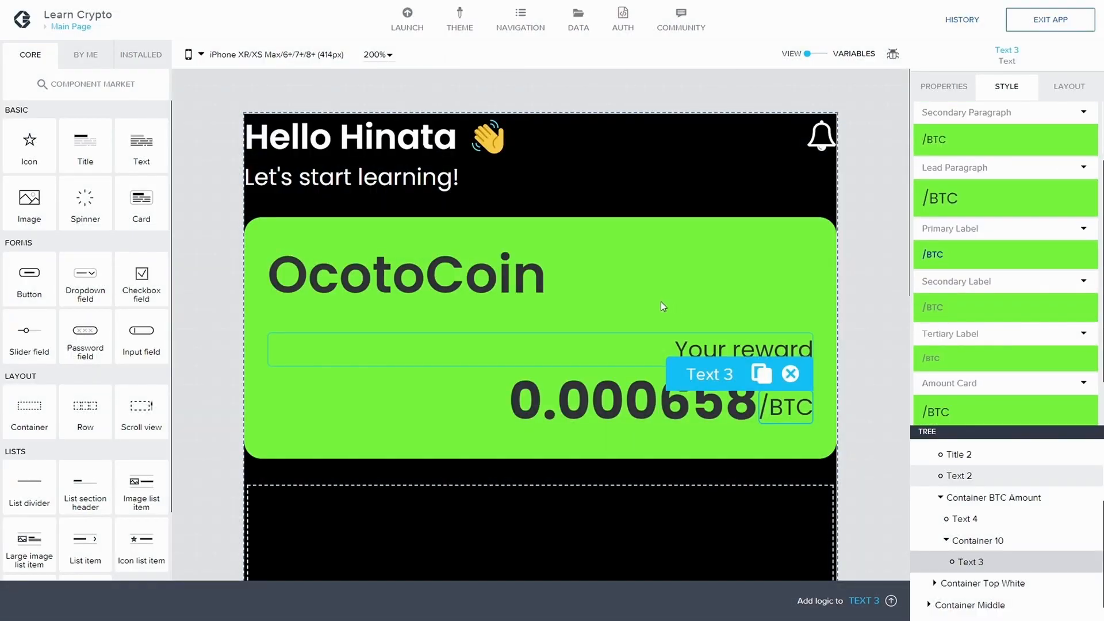
# Step: Edit the Currency Card style class and open its font weight choices in the typography settings
pyautogui.click(1084, 381)
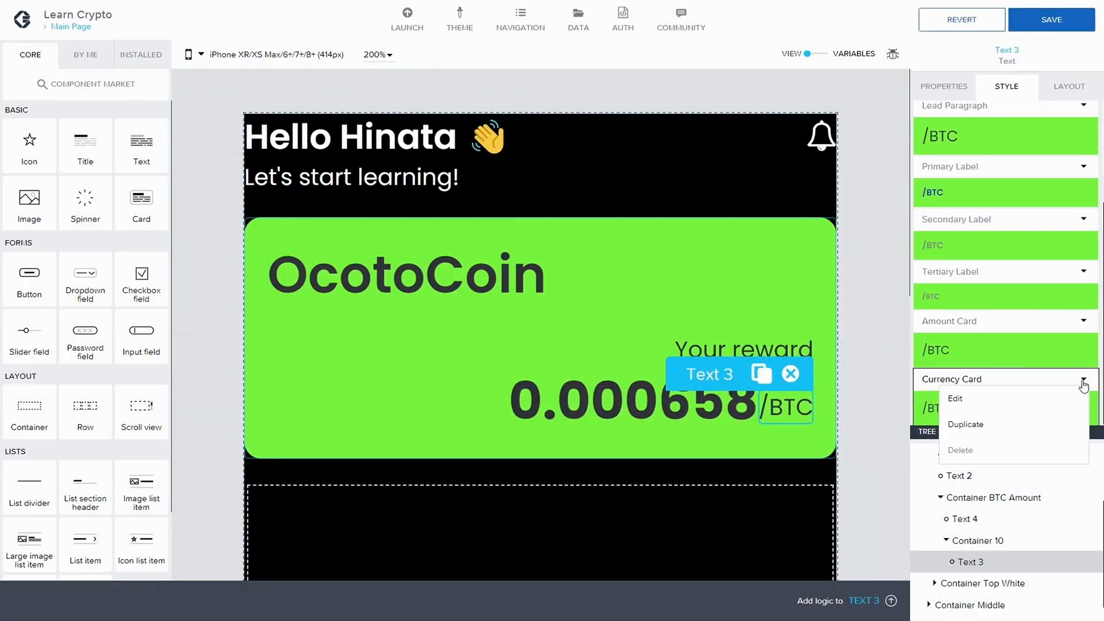
pyautogui.click(1006, 403)
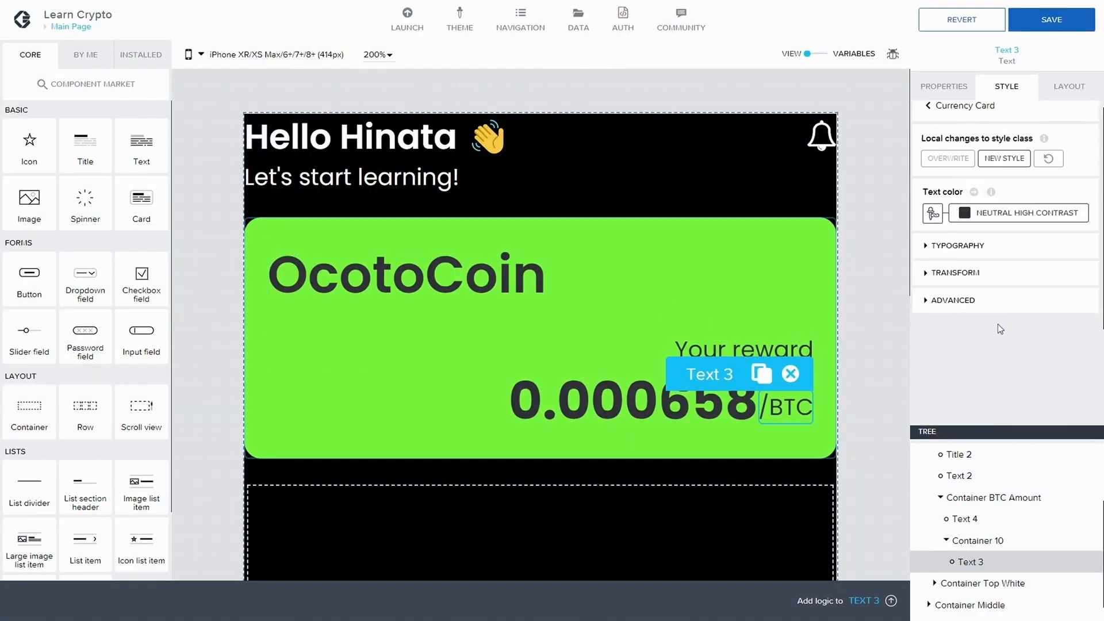
pyautogui.click(923, 257)
pyautogui.scroll(-3, 1009, 343)
pyautogui.scroll(-2, 1009, 343)
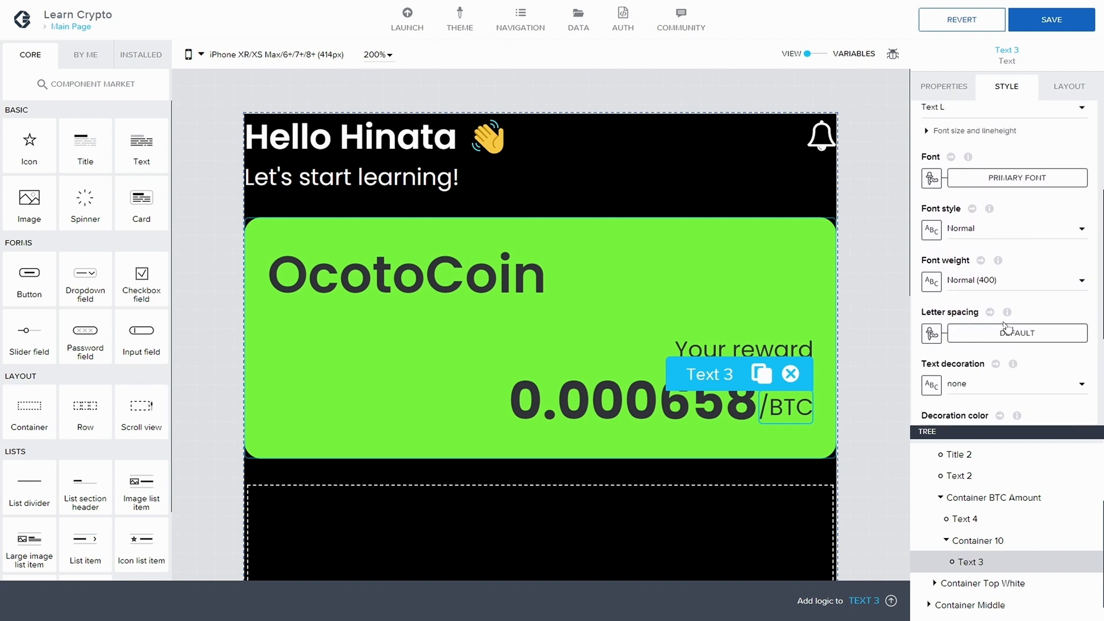
pyautogui.click(994, 281)
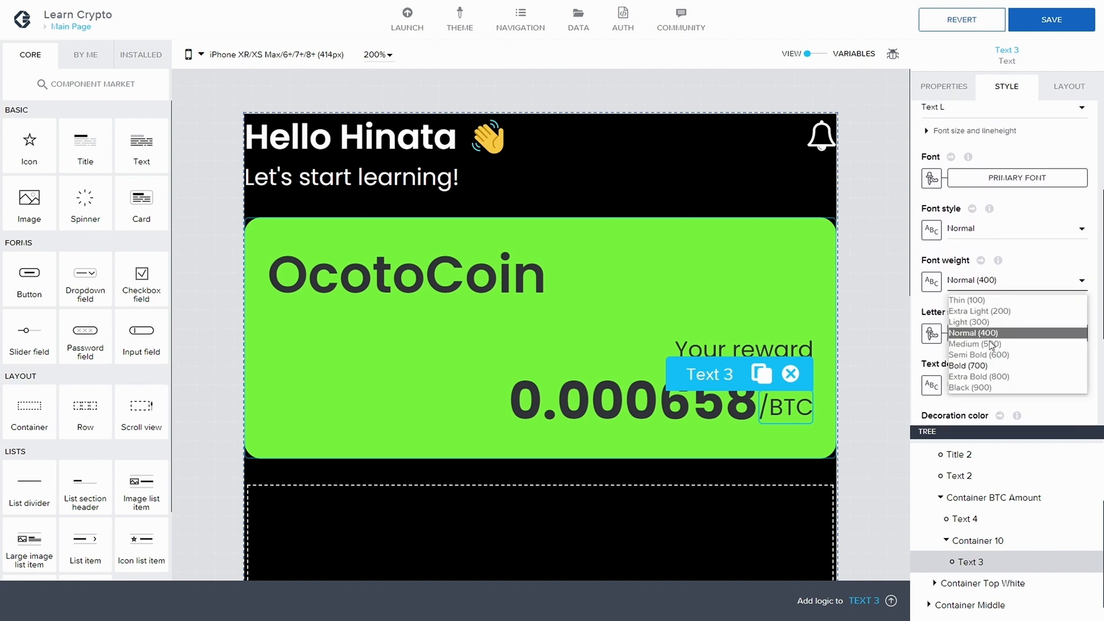
# Step: Set the /BTC text's font weight to Bold (700) and save the application
pyautogui.click(985, 365)
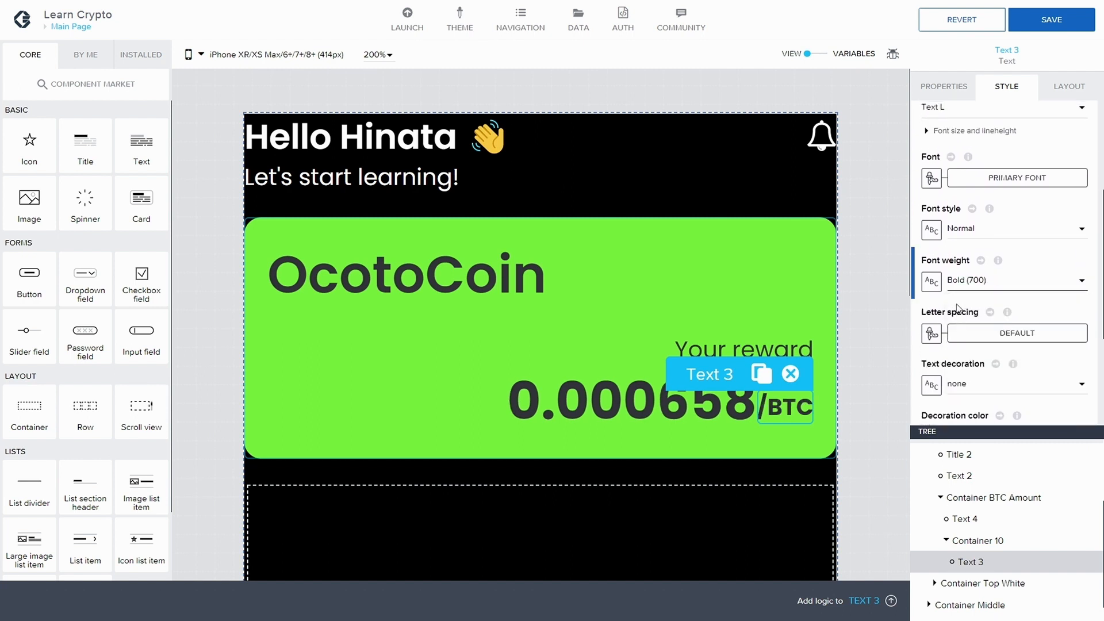
pyautogui.click(1045, 23)
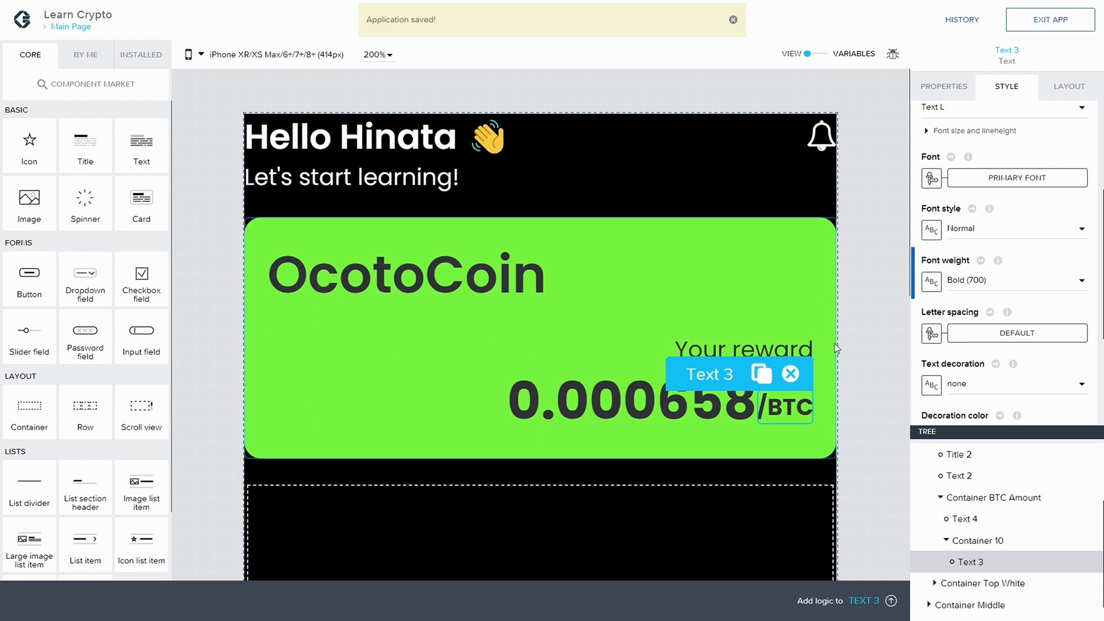
# Step: Overwrite the Currency Card style class with the /BTC text's local changes and return to the style class list
pyautogui.scroll(4, 955, 184)
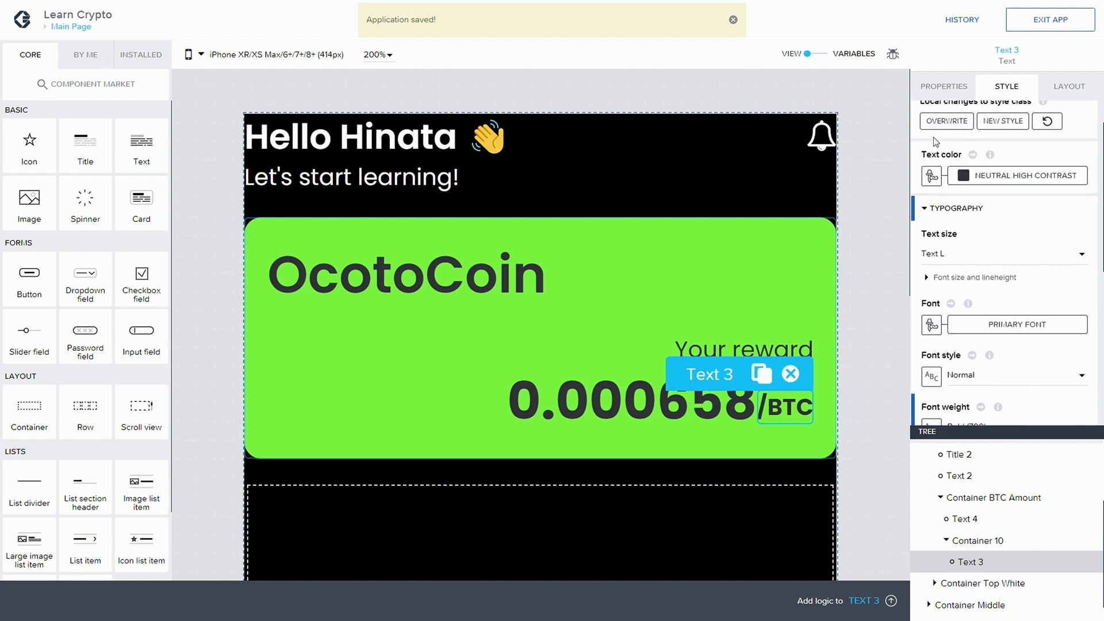
pyautogui.click(952, 171)
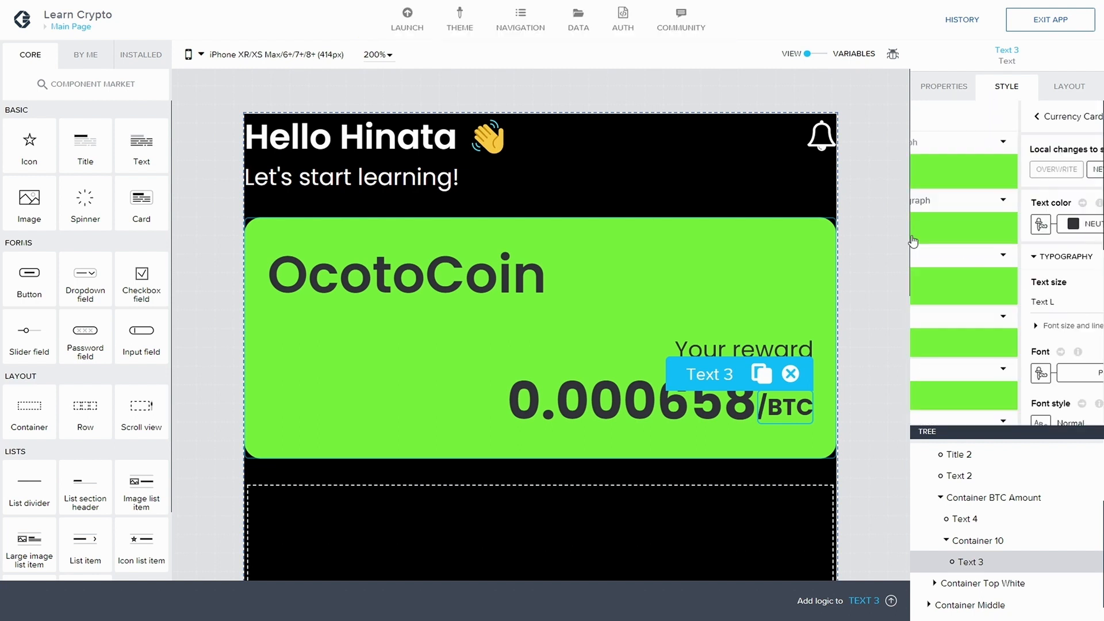
pyautogui.click(972, 519)
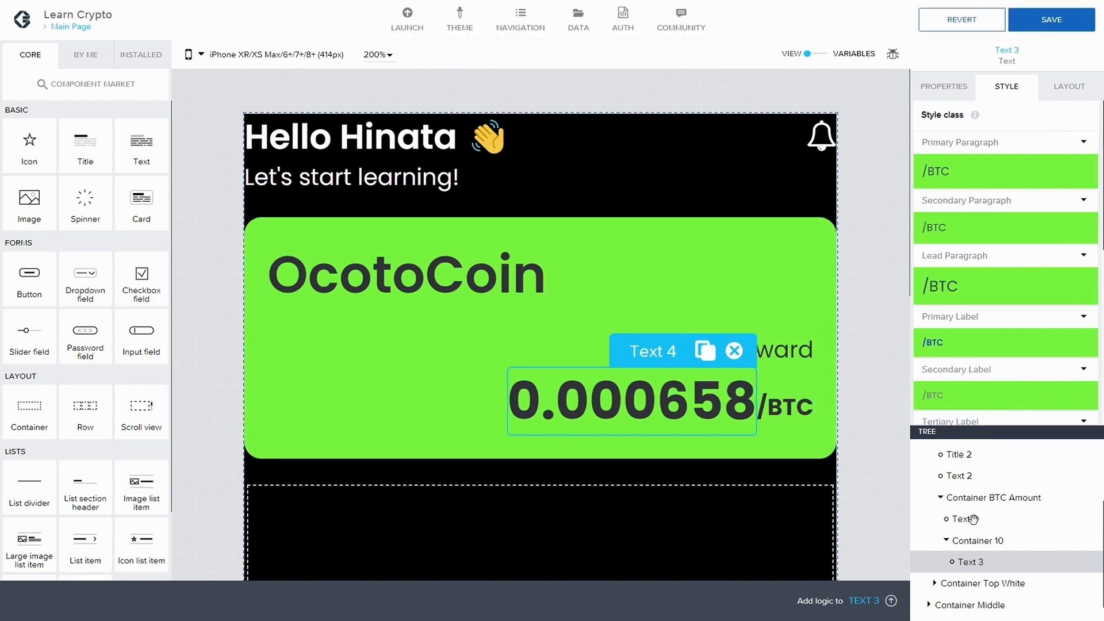
# Step: Apply Secondary Paragraph to the "Your reward" text and duplicate that style class as "Reward"
pyautogui.click(957, 476)
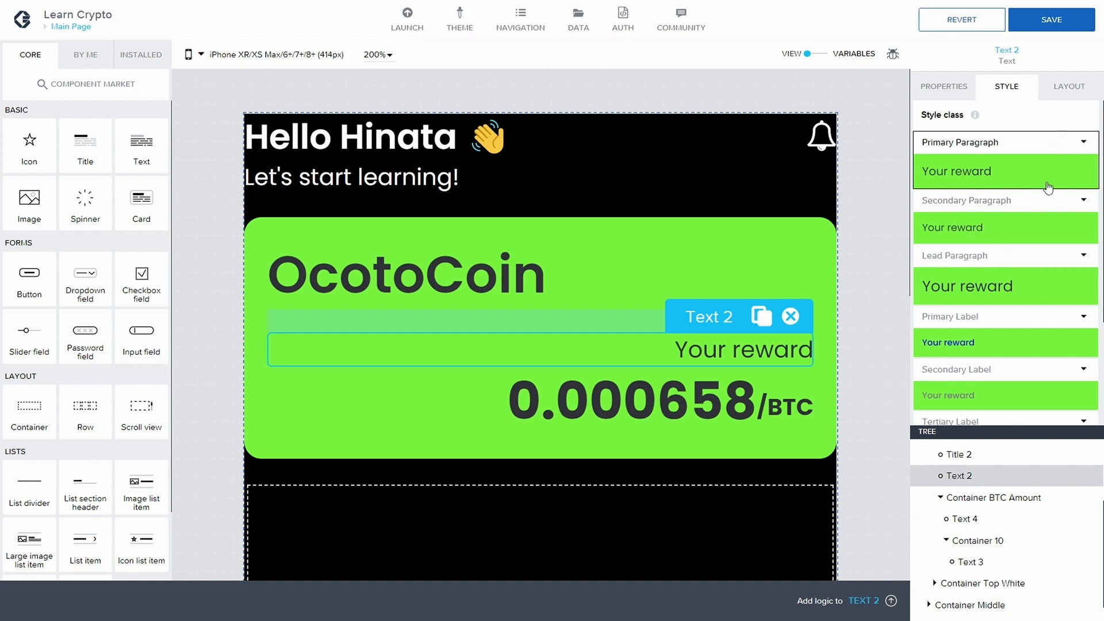
pyautogui.click(1032, 208)
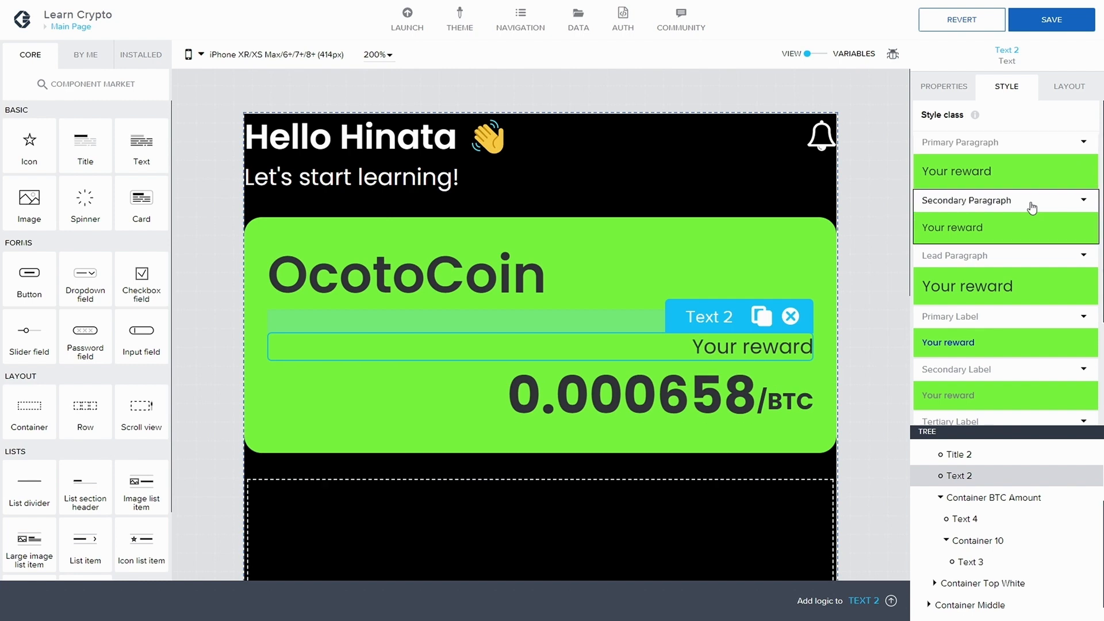
pyautogui.click(1084, 201)
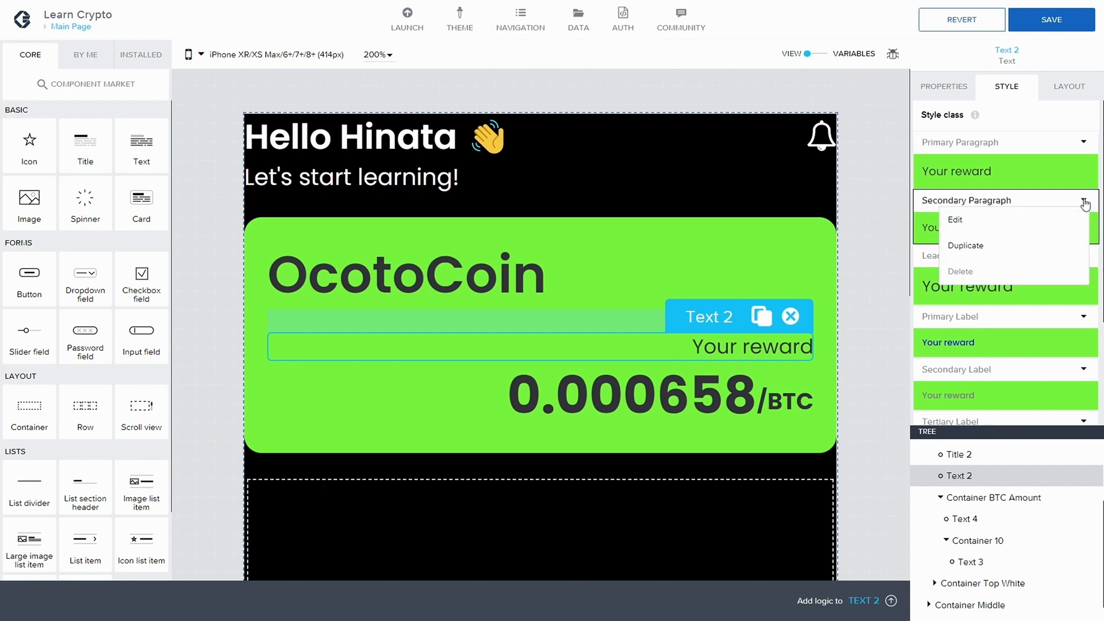
pyautogui.click(966, 243)
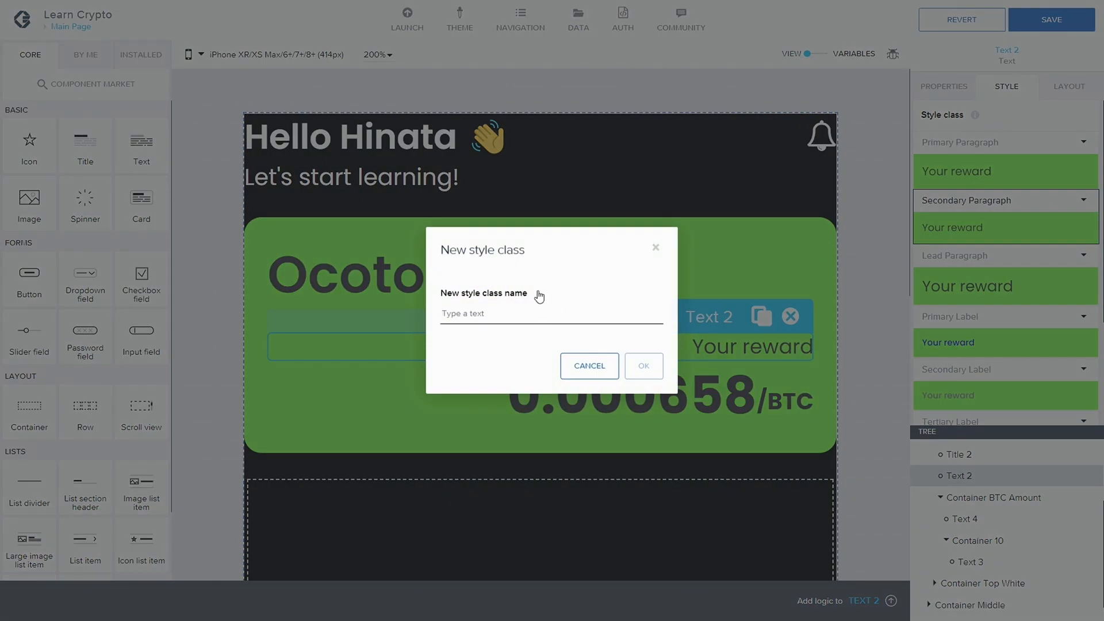
pyautogui.write('Reward')
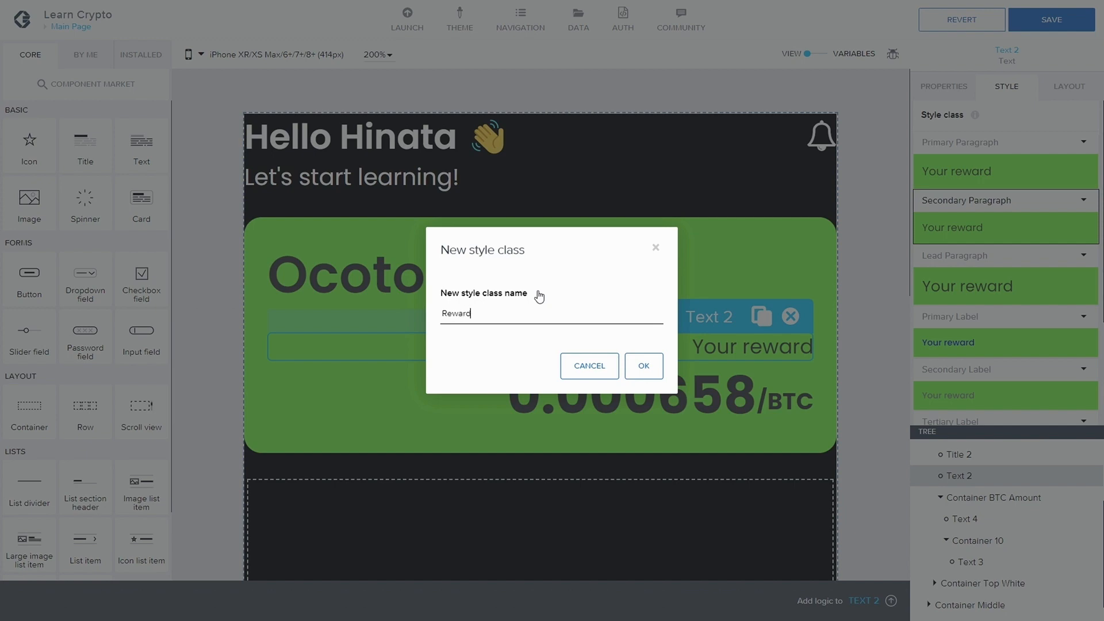
pyautogui.click(644, 366)
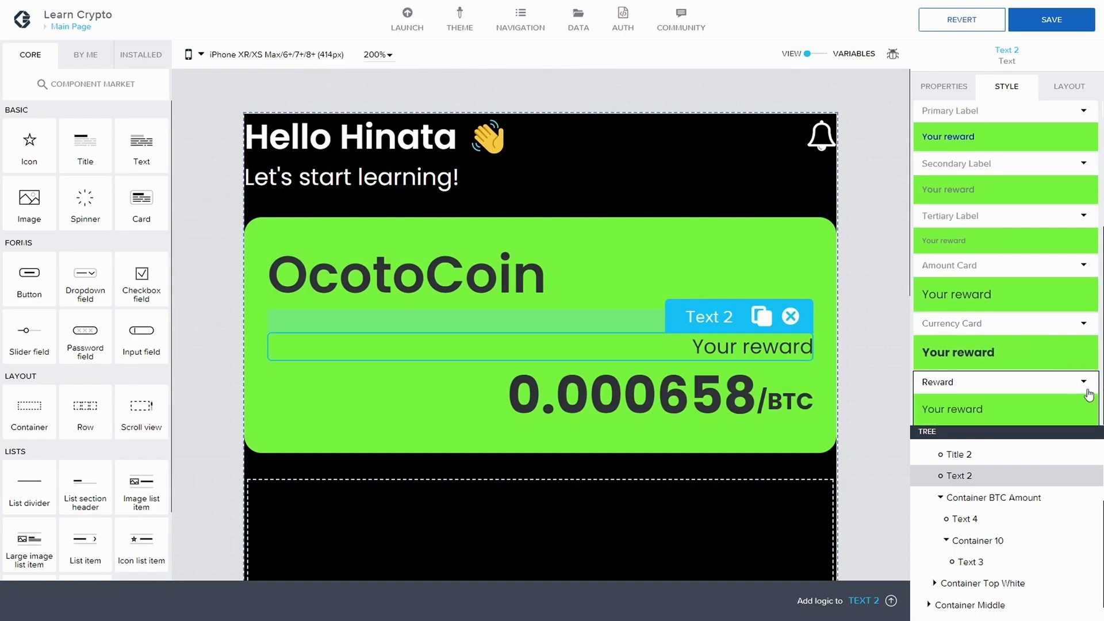
# Step: Edit the Reward style class, binding its text color to the static color #100062
pyautogui.click(1084, 382)
pyautogui.click(1079, 396)
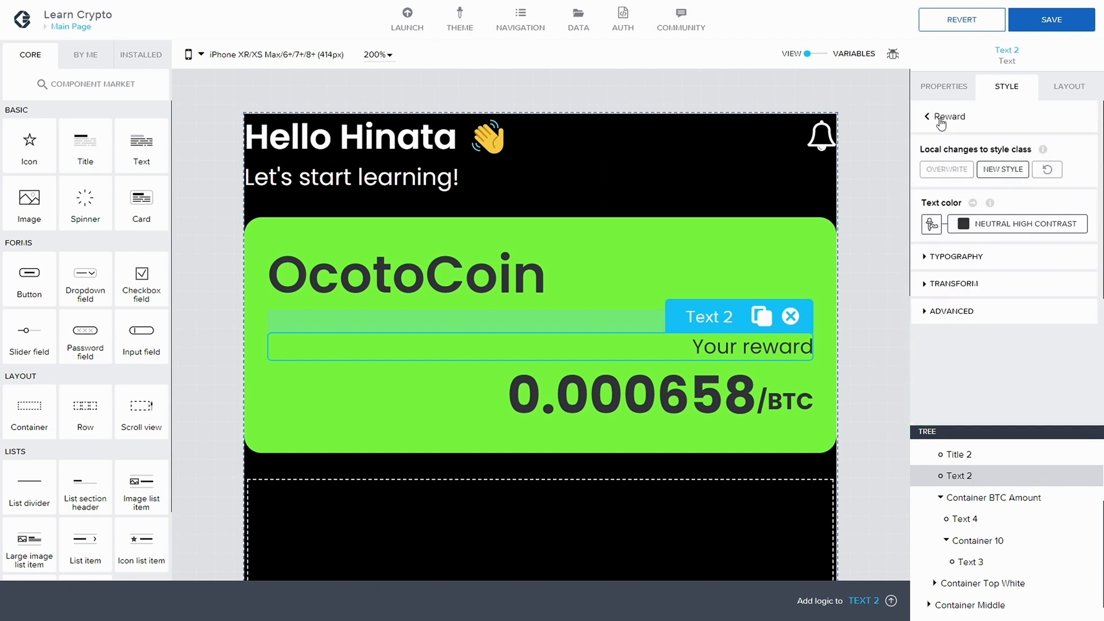
pyautogui.click(931, 224)
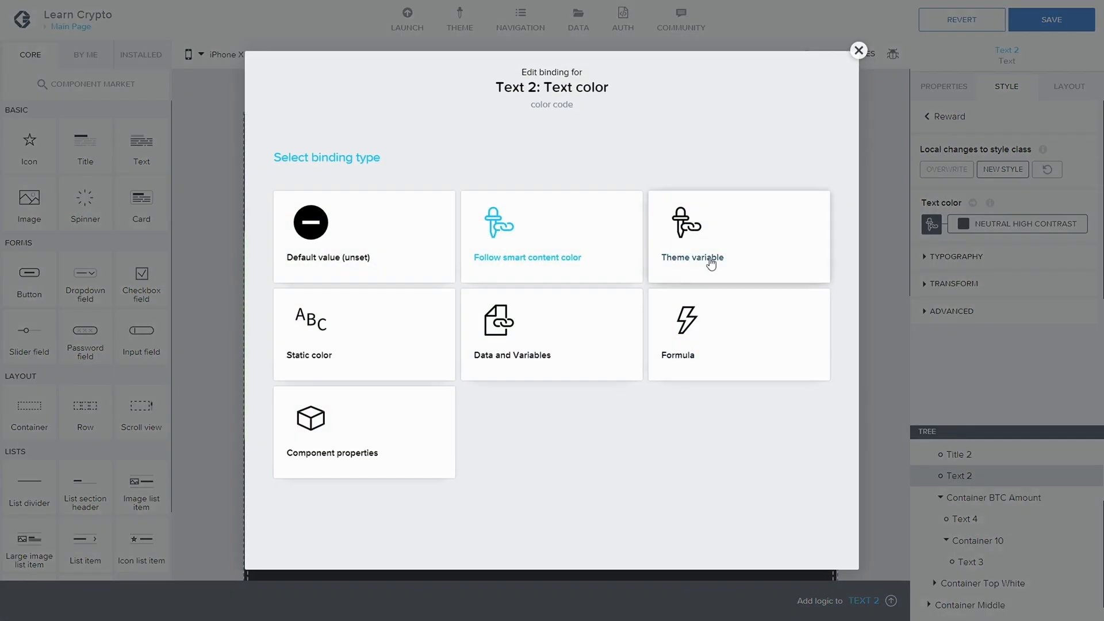
pyautogui.click(382, 320)
pyautogui.click(992, 224)
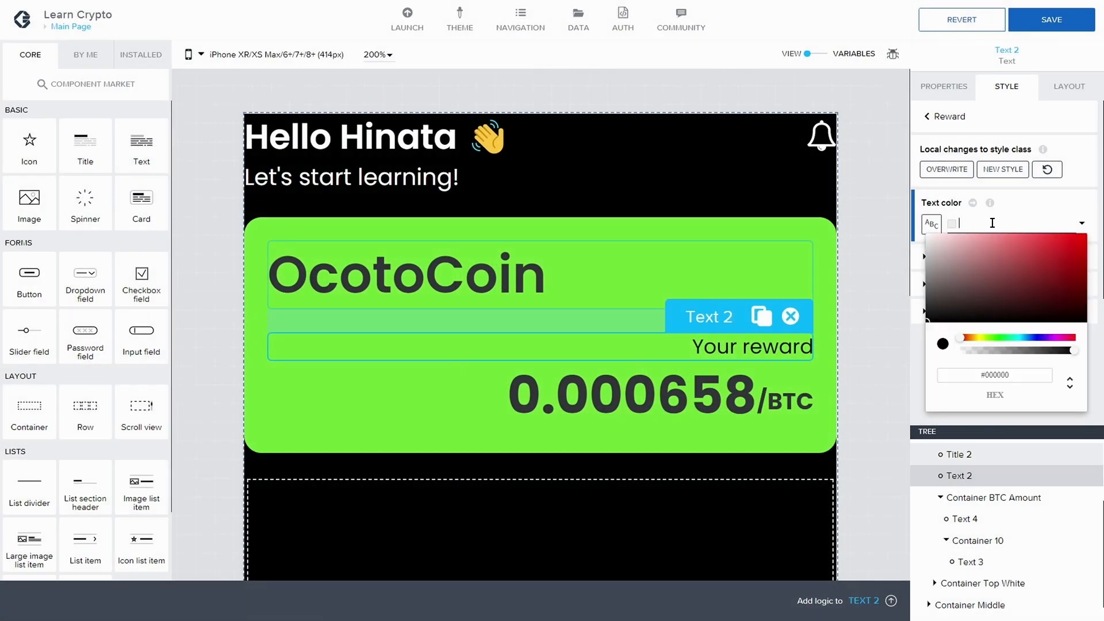
pyautogui.click(1019, 375)
pyautogui.press('BackSpace')
pyautogui.press('BackSpace')
pyautogui.press('BackSpace')
pyautogui.press('BackSpace')
pyautogui.press('BackSpace')
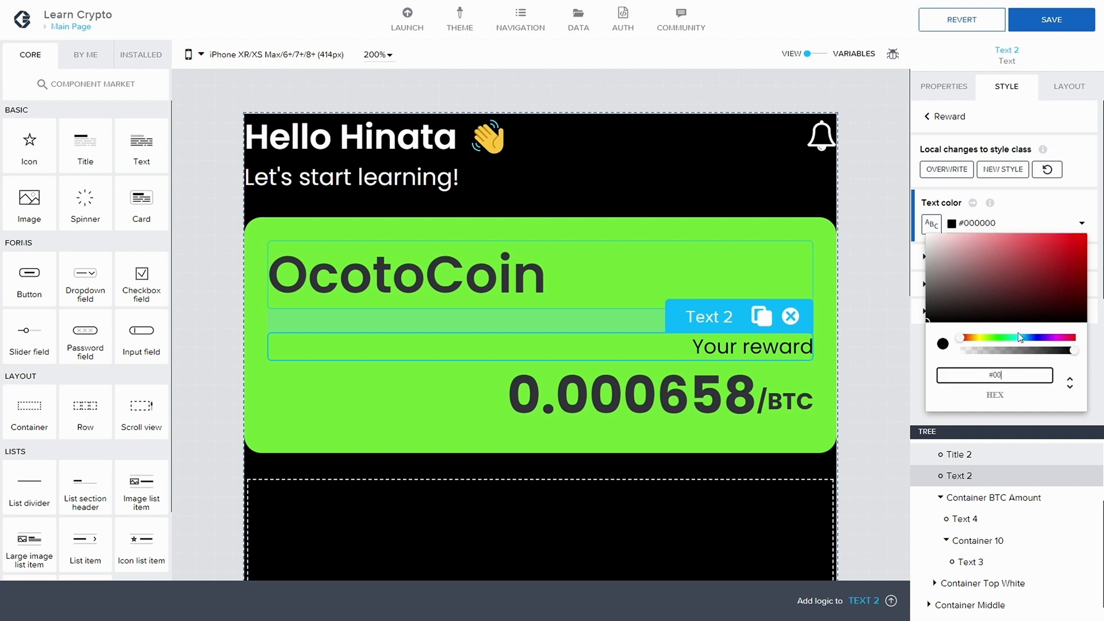
pyautogui.press('BackSpace')
pyautogui.write('100062')
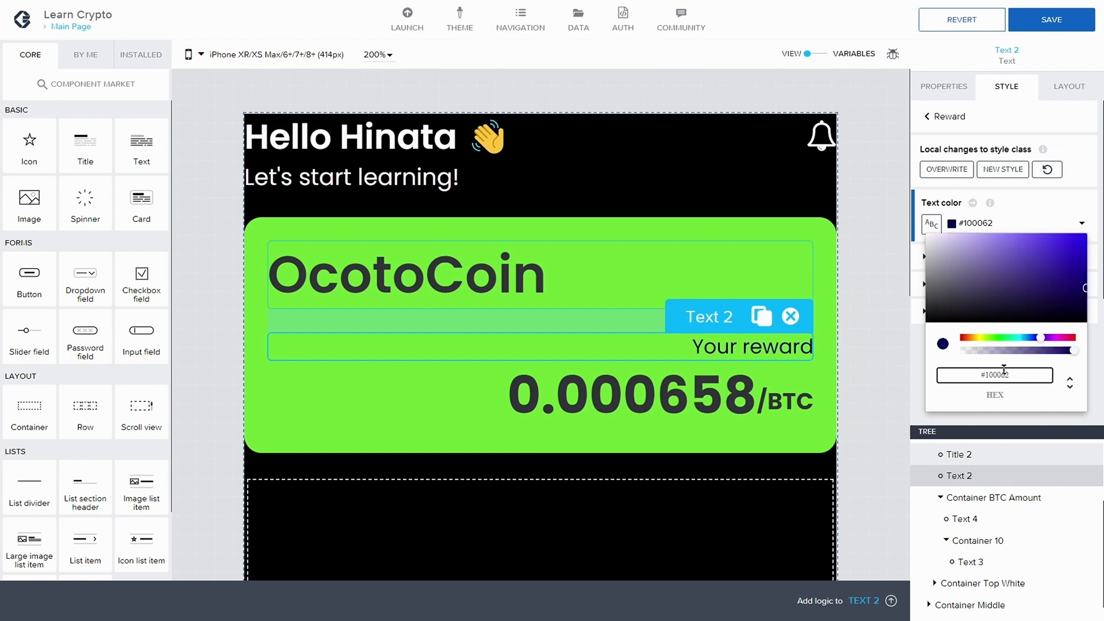
pyautogui.click(1044, 423)
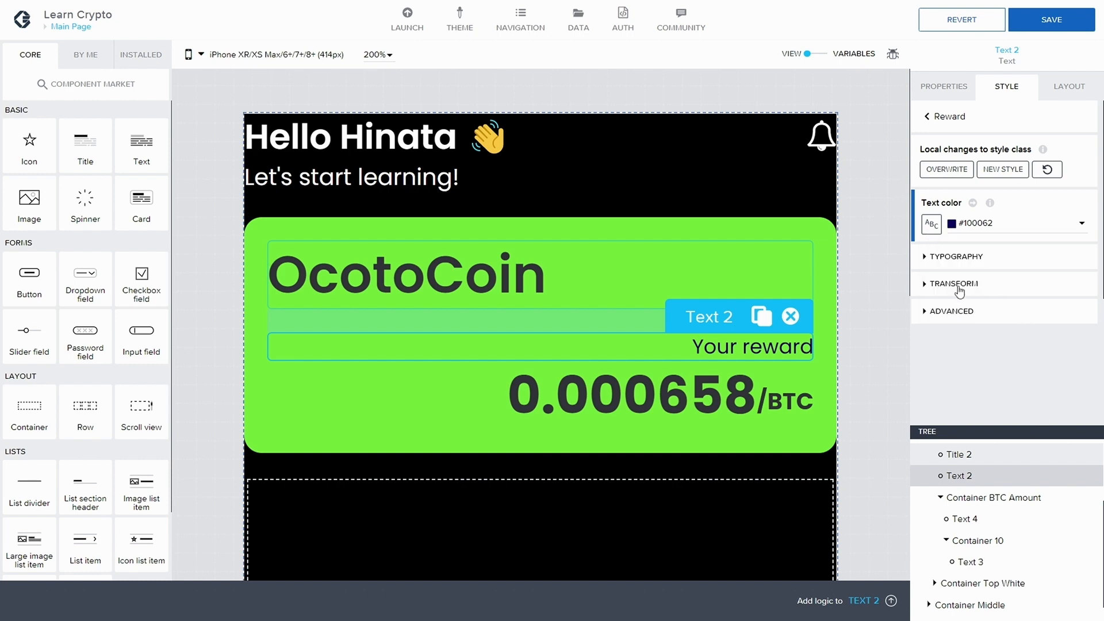
# Step: Set the "Your reward" text's font weight to Bold (700) and save the application
pyautogui.click(927, 257)
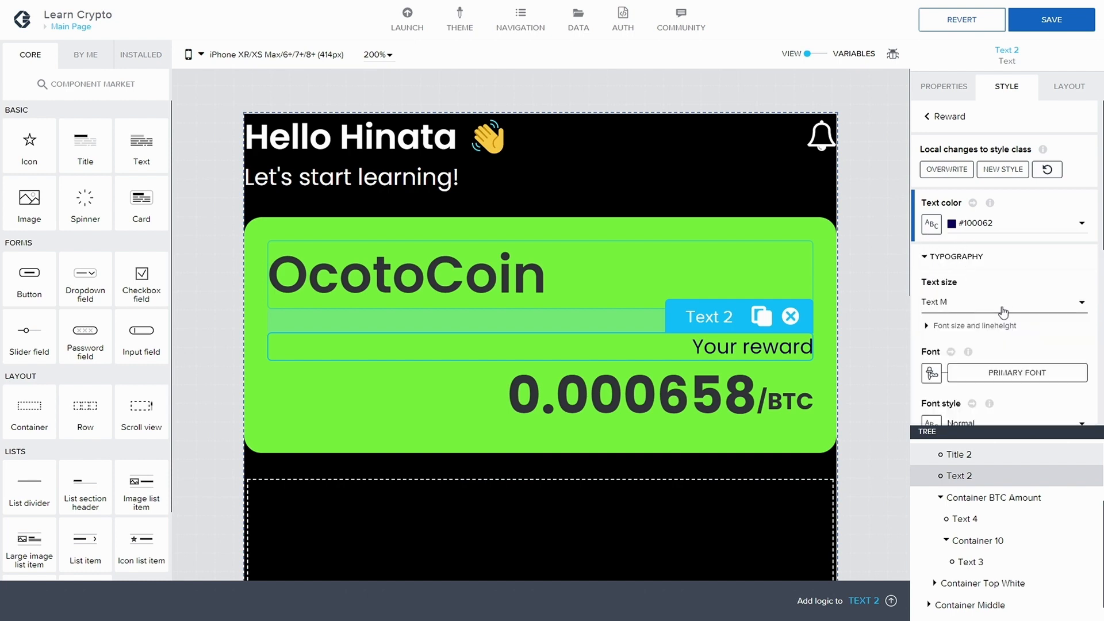
pyautogui.scroll(-3, 1000, 315)
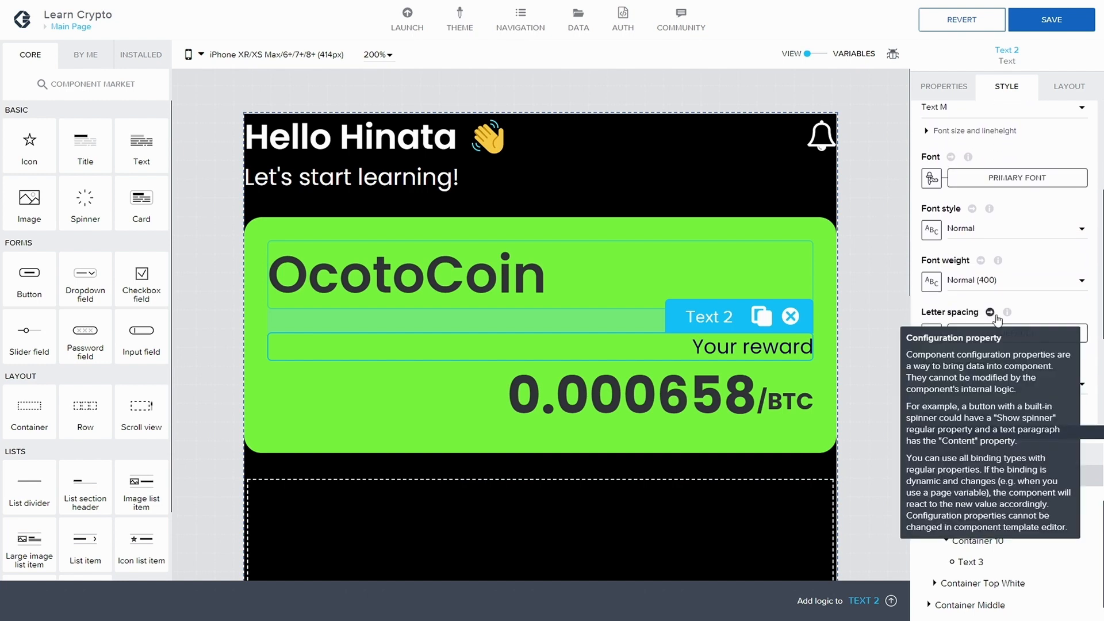
pyautogui.click(985, 281)
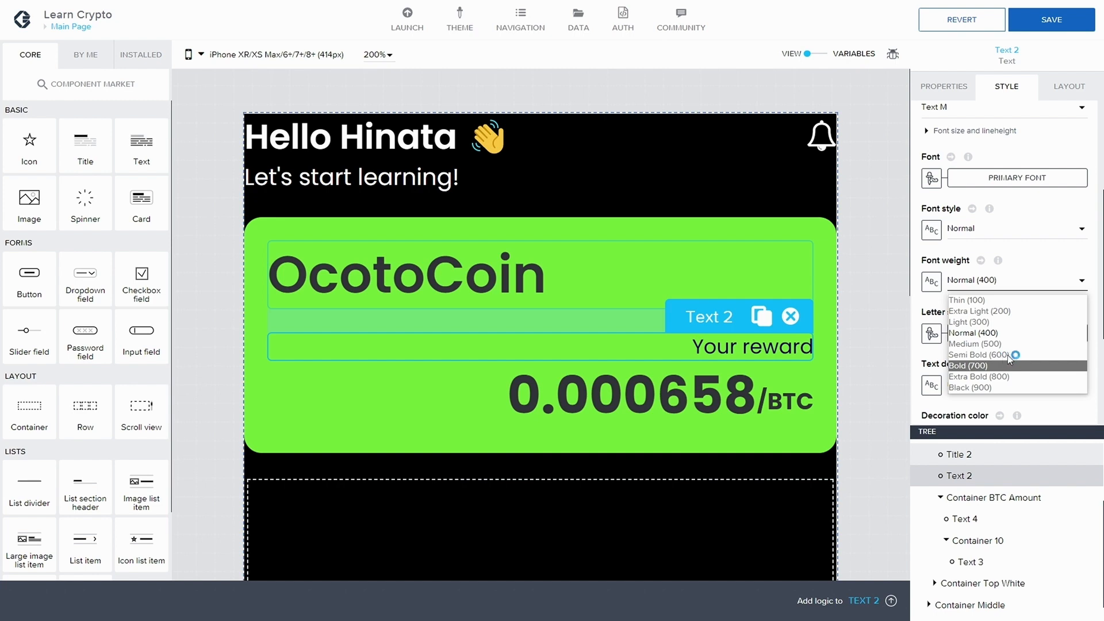
pyautogui.click(988, 368)
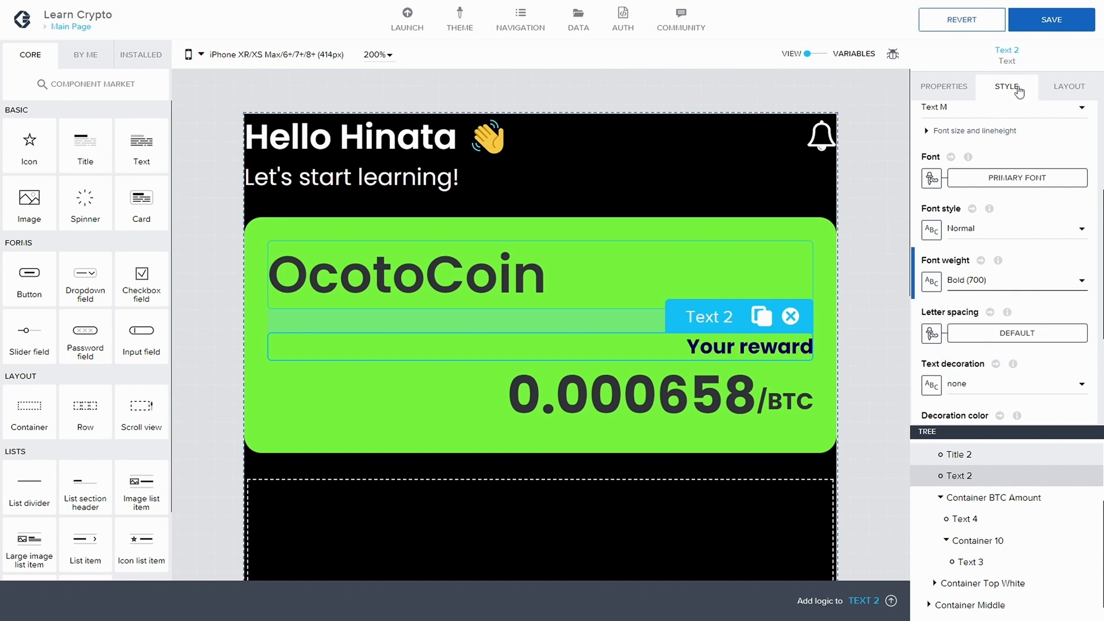
pyautogui.click(1055, 21)
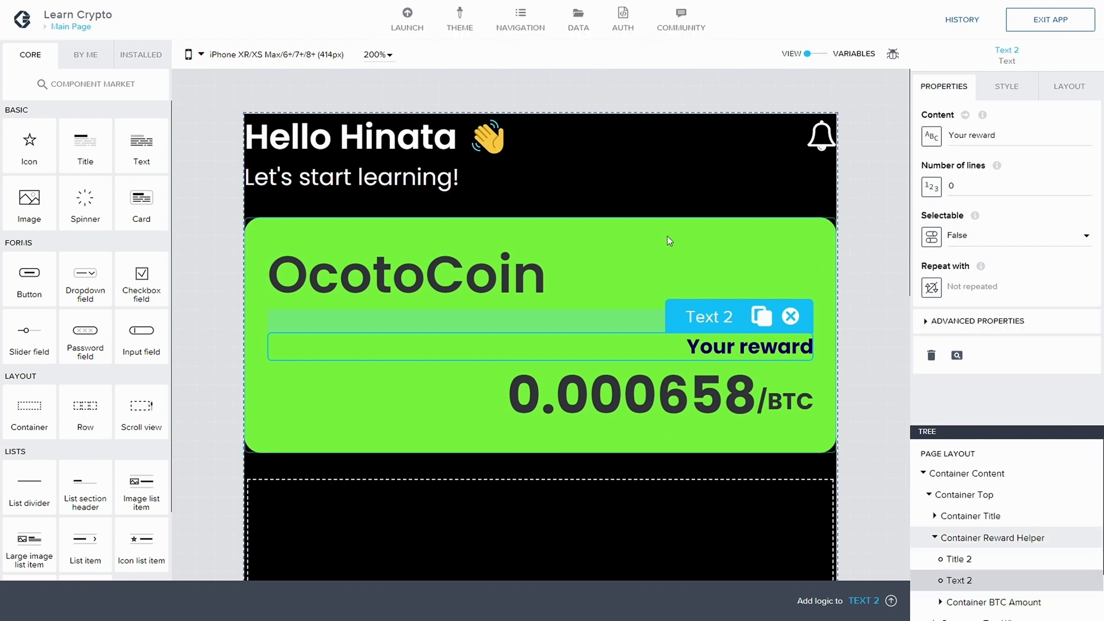
# Step: Use background.png as the background image of Container Reward Helper and save the application
pyautogui.click(705, 229)
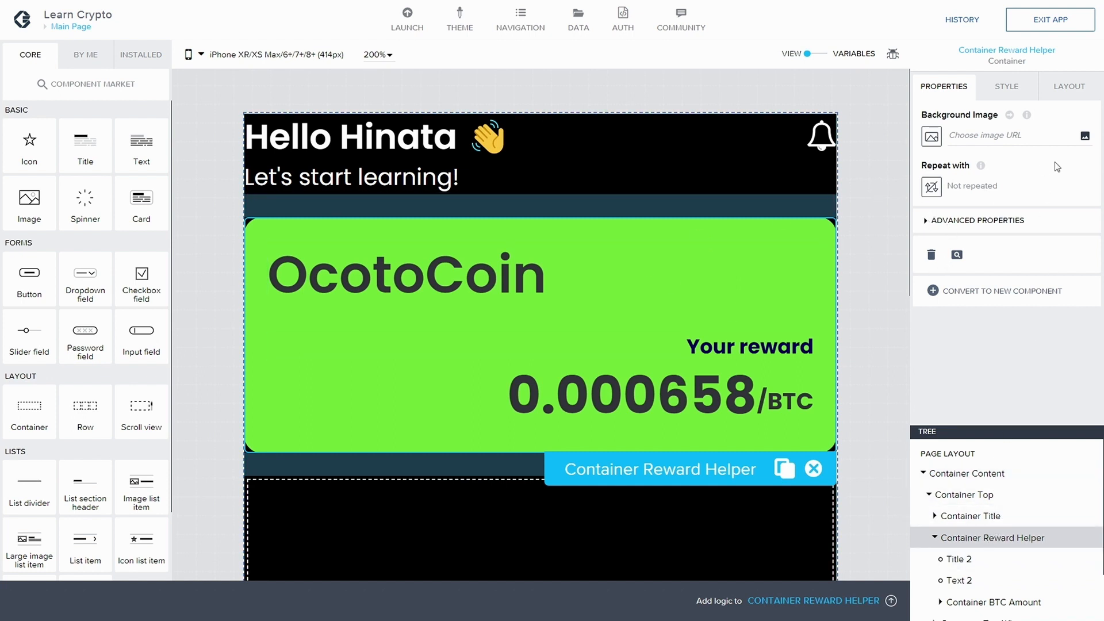
pyautogui.click(1084, 138)
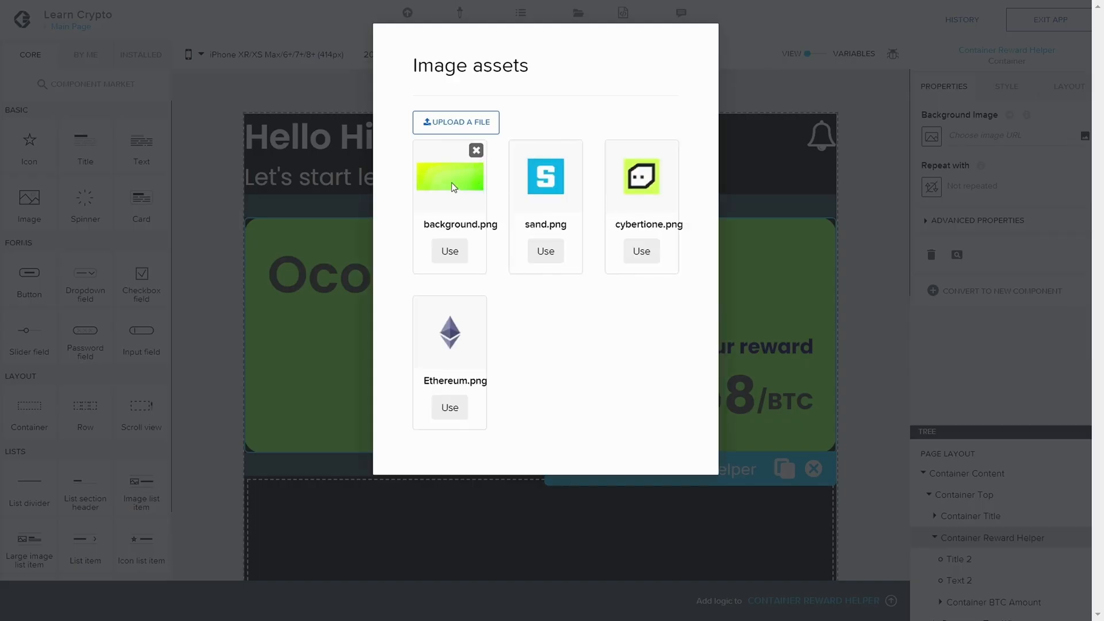
pyautogui.click(450, 251)
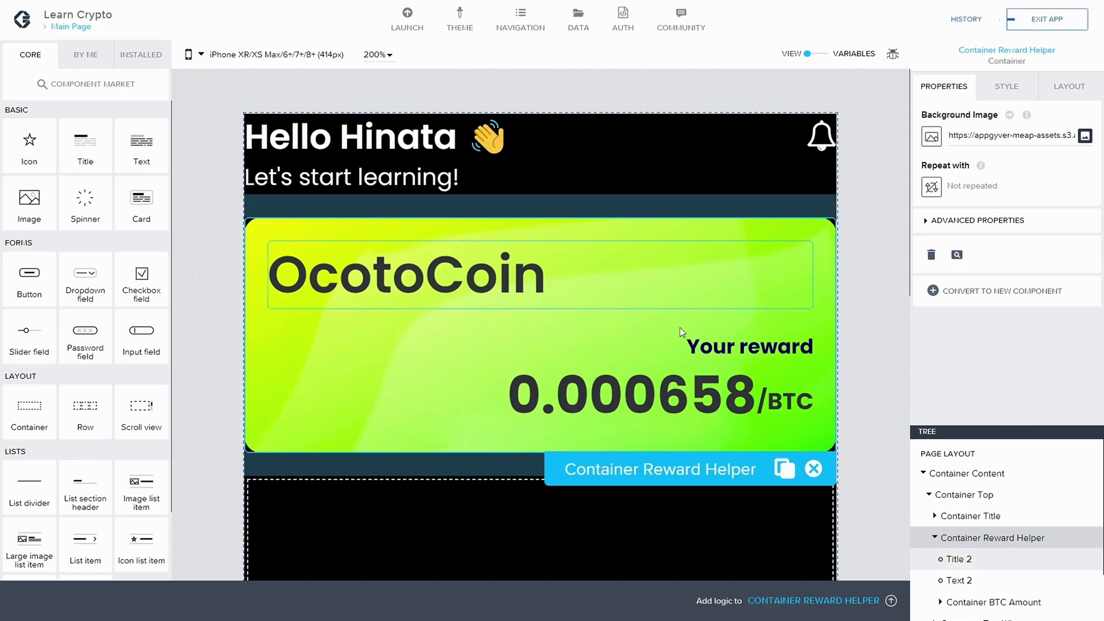
pyautogui.click(1055, 32)
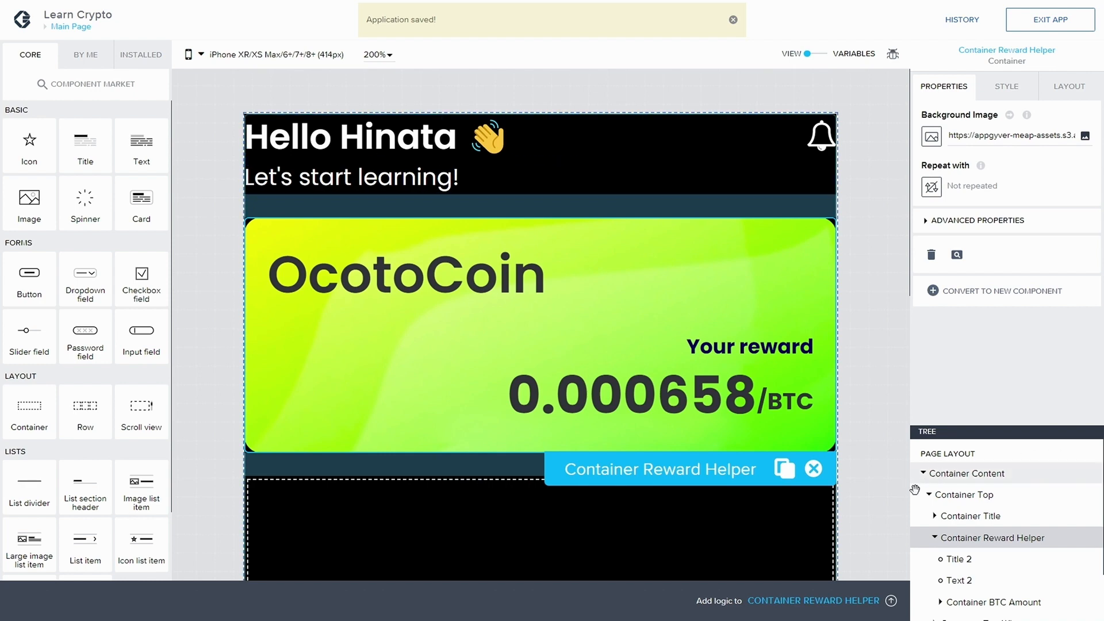
# Step: Expand Container Title and its headline container, and check the style classes of the greeting title and the bell icon
pyautogui.click(935, 516)
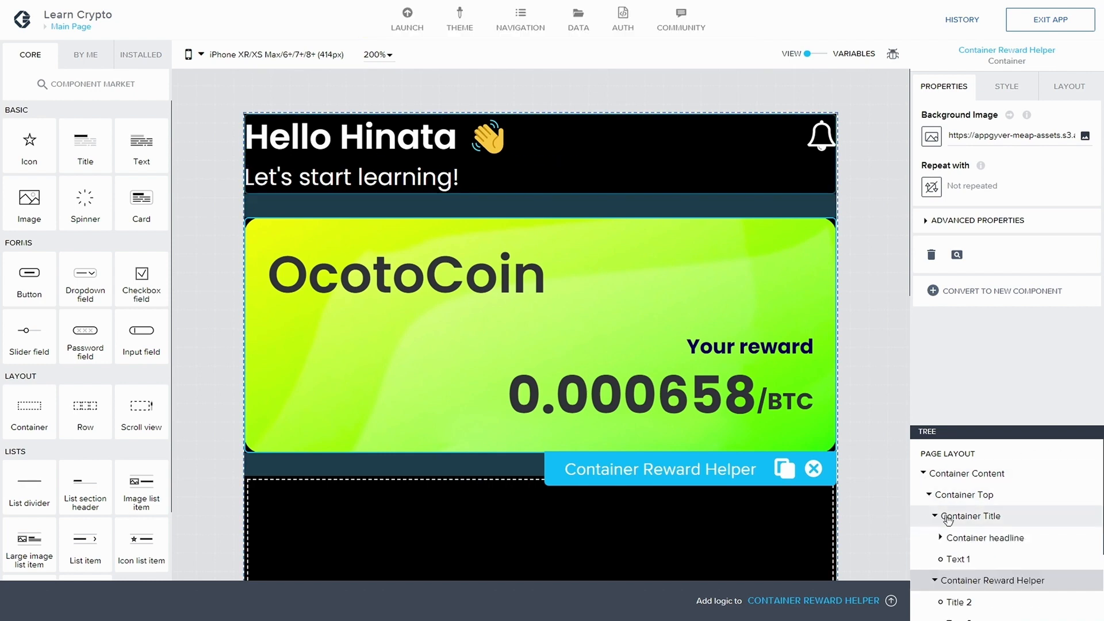
pyautogui.click(940, 538)
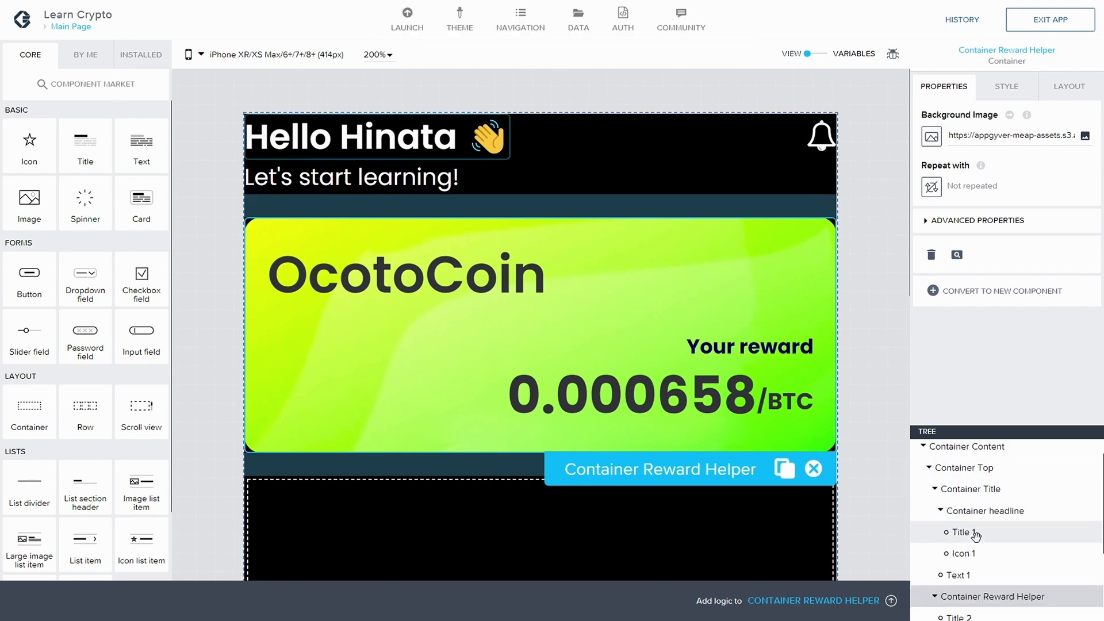
pyautogui.click(976, 533)
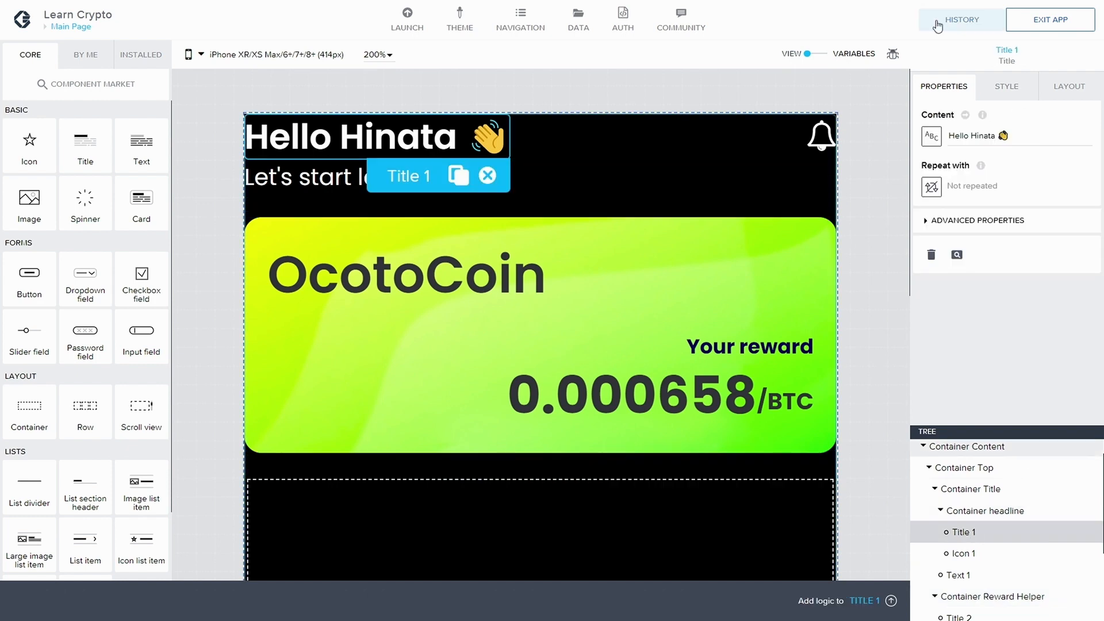
pyautogui.click(1008, 88)
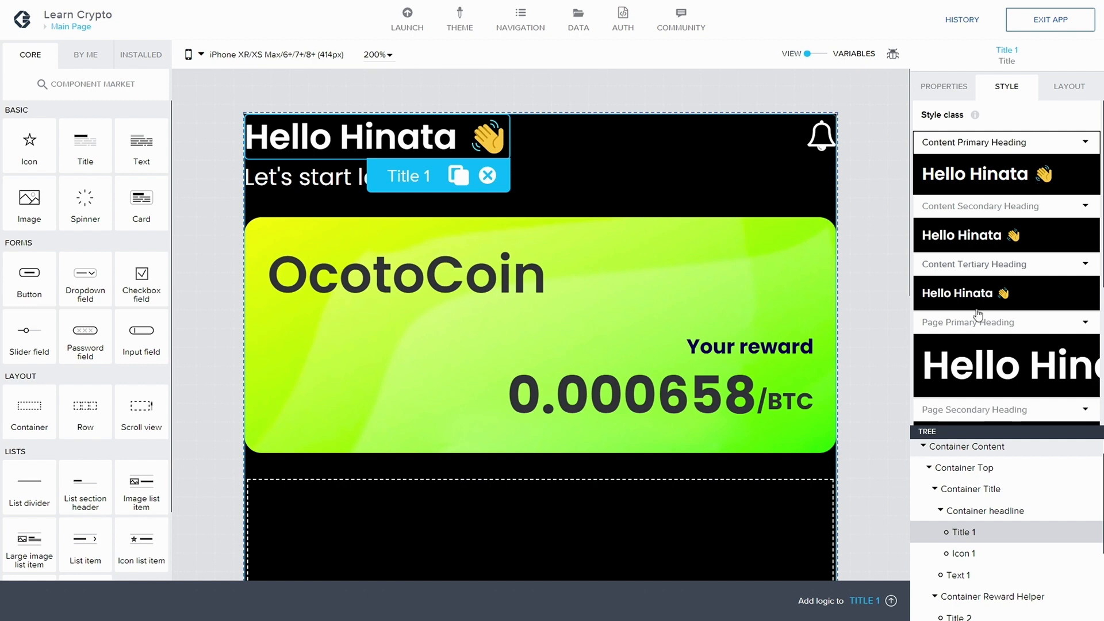
pyautogui.click(972, 554)
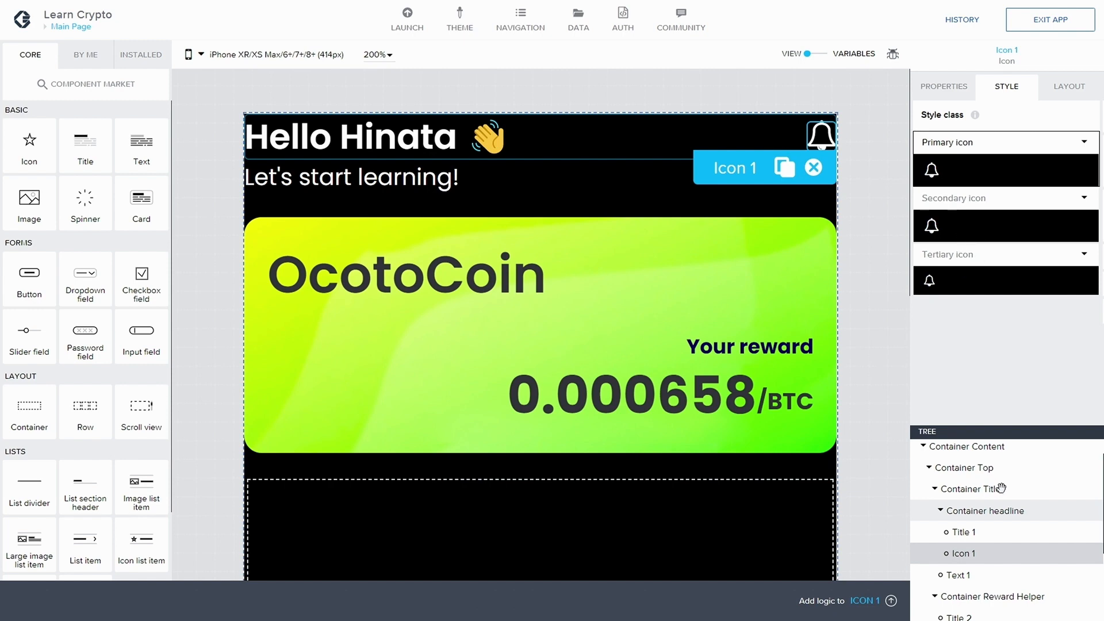
# Step: Try the Secondary Label style class on the "Let's start learning!" text and settle on Tertiary Label
pyautogui.click(959, 577)
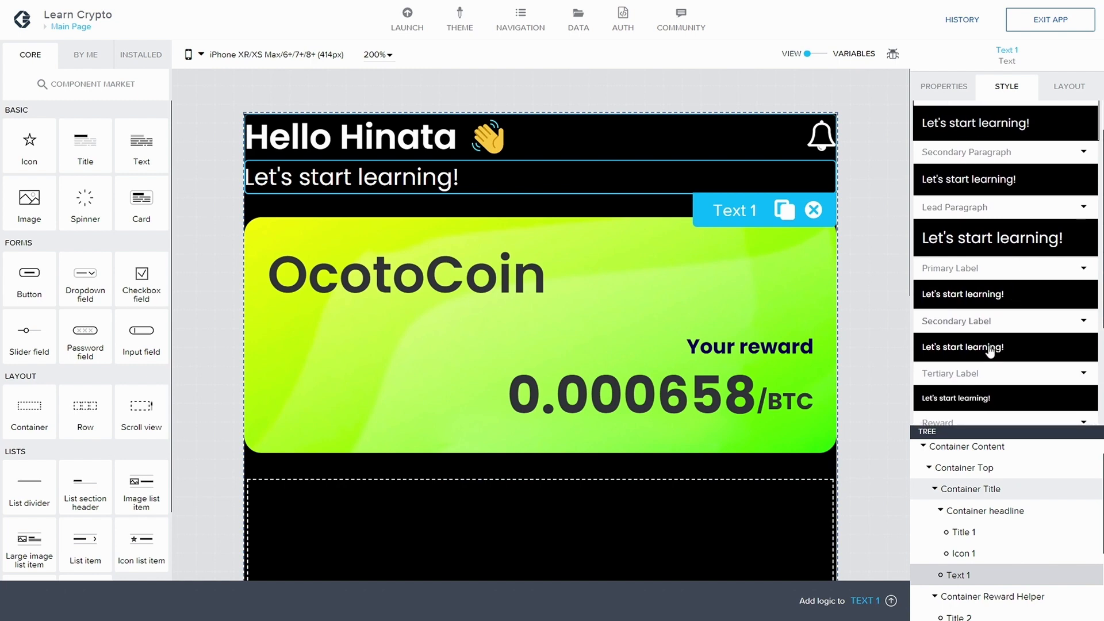
pyautogui.click(989, 353)
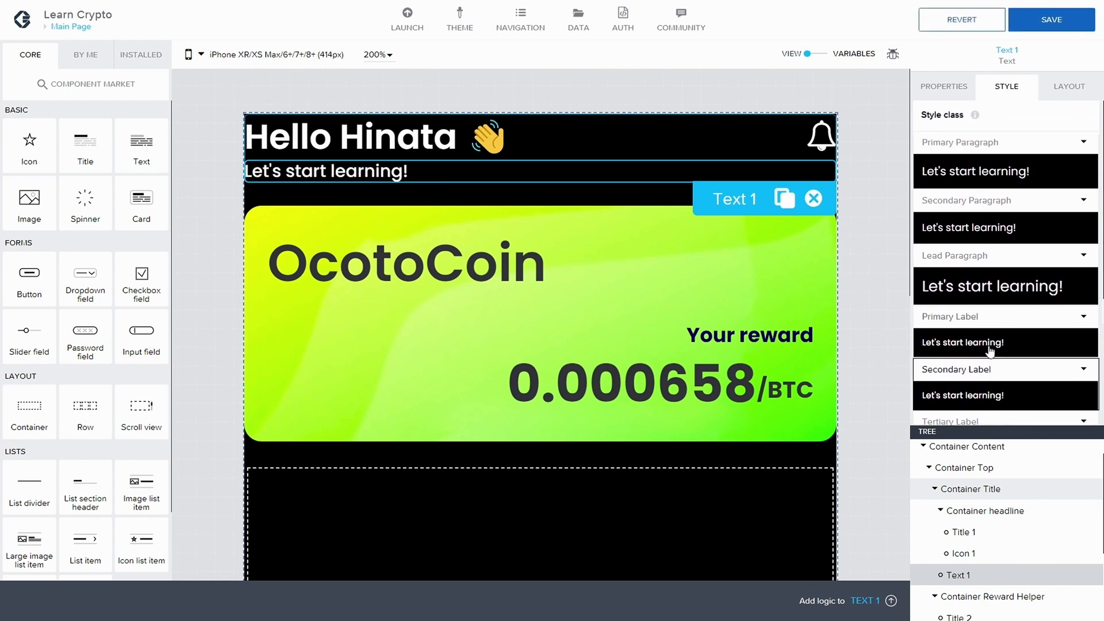
pyautogui.scroll(-1, 990, 393)
pyautogui.click(966, 396)
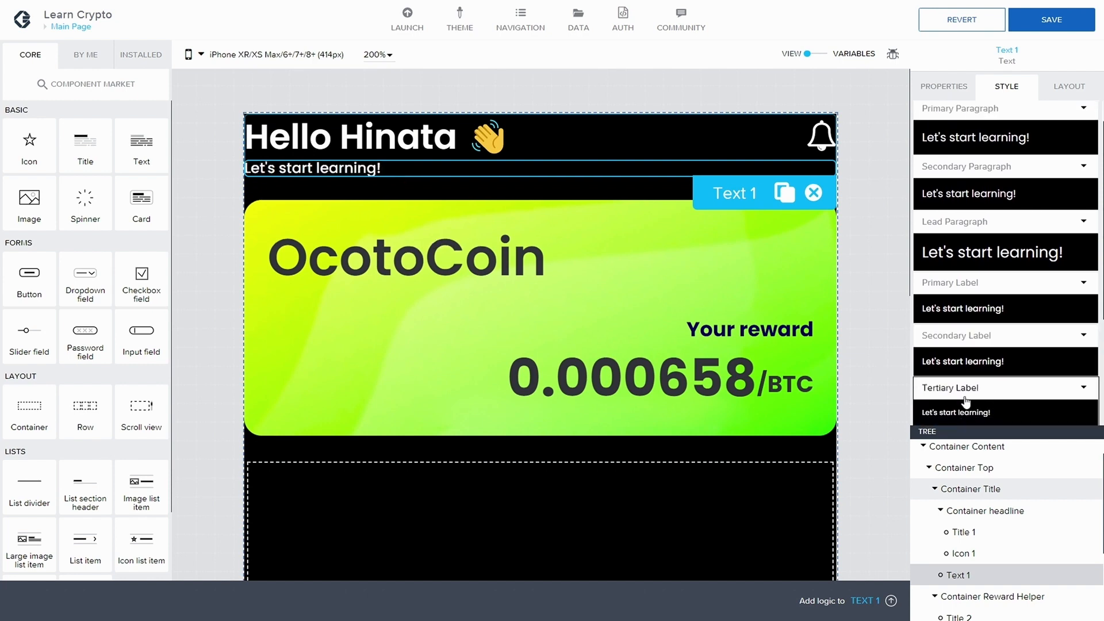
pyautogui.scroll(-1, 1075, 391)
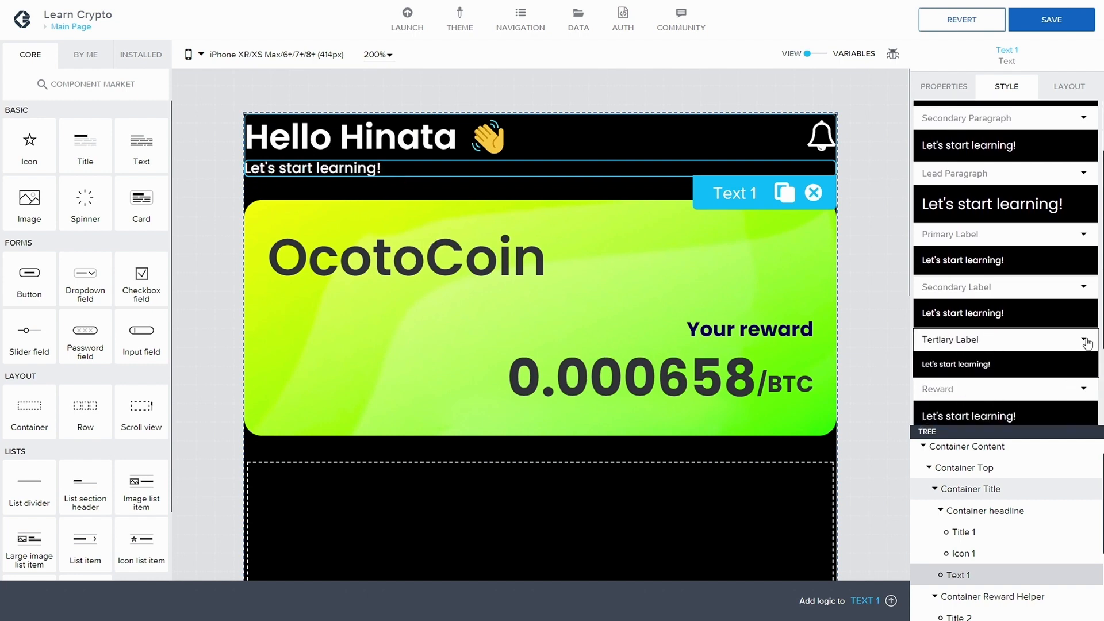
# Step: Duplicate the Tertiary Label style class of the "Let's start learning!" text as a new class named "Grey Small"
pyautogui.click(1084, 341)
pyautogui.click(966, 384)
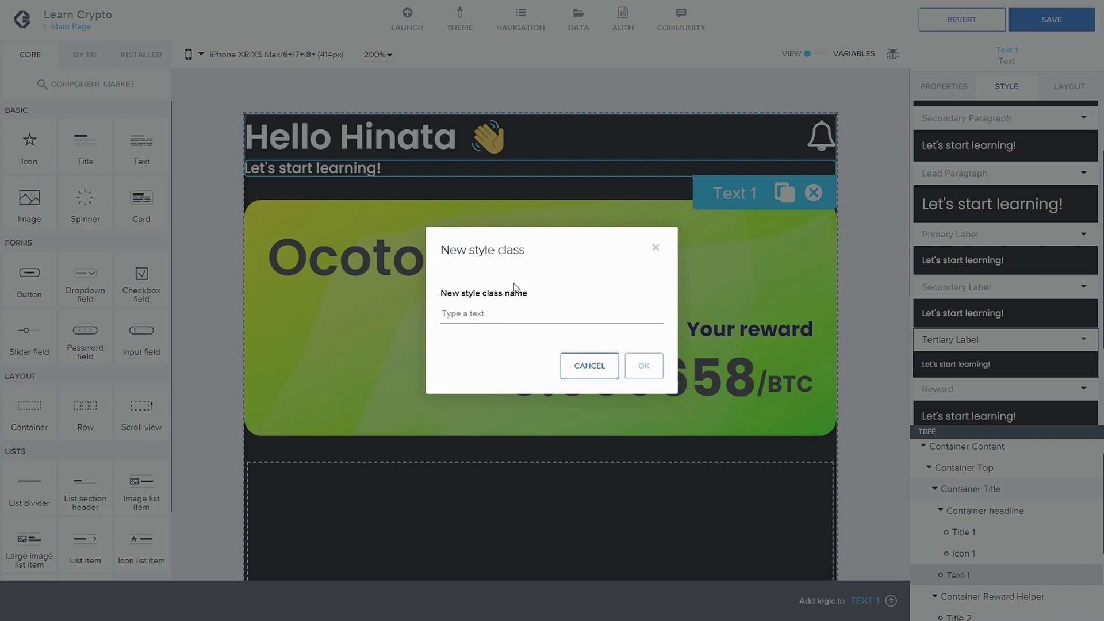
pyautogui.write('Grey Small')
pyautogui.click(645, 366)
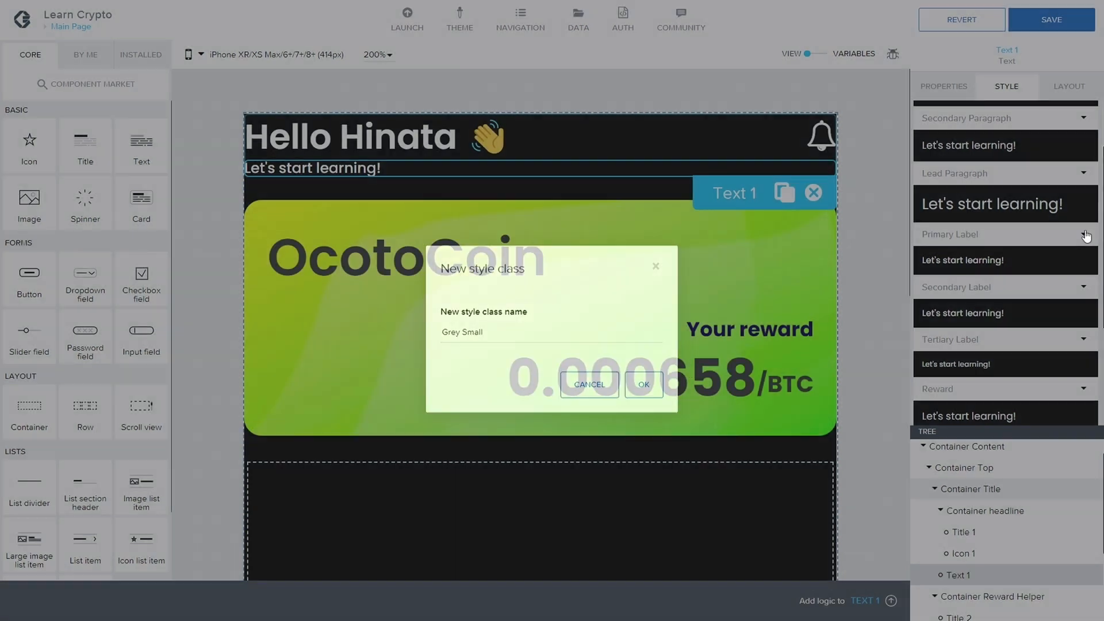
# Step: Edit the Grey Small style class and bind its text color to a static color
pyautogui.click(1089, 384)
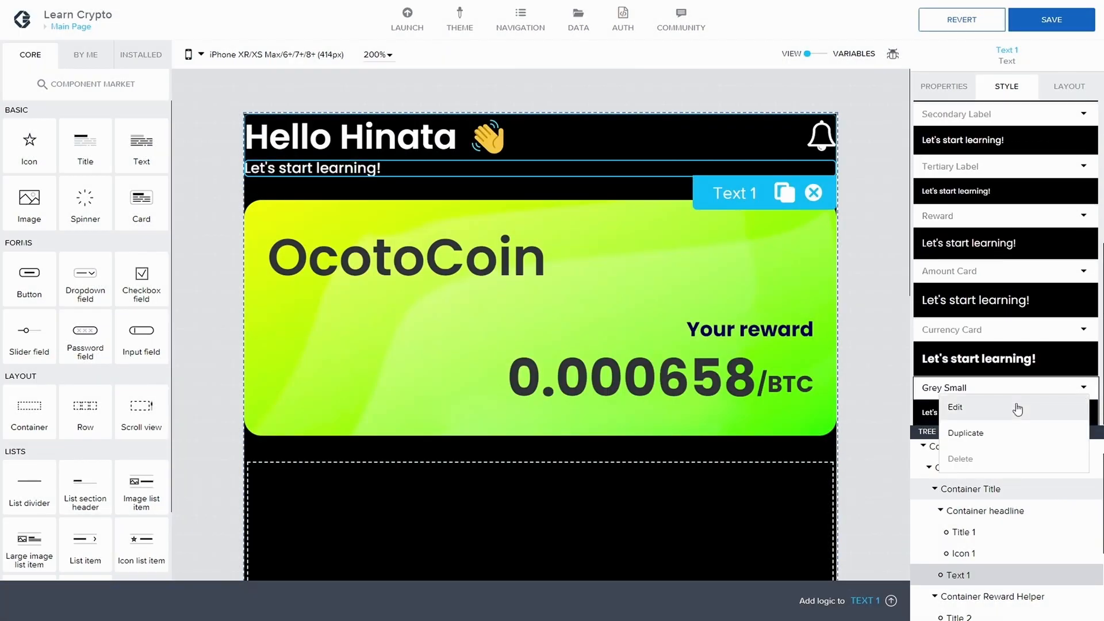
pyautogui.click(946, 409)
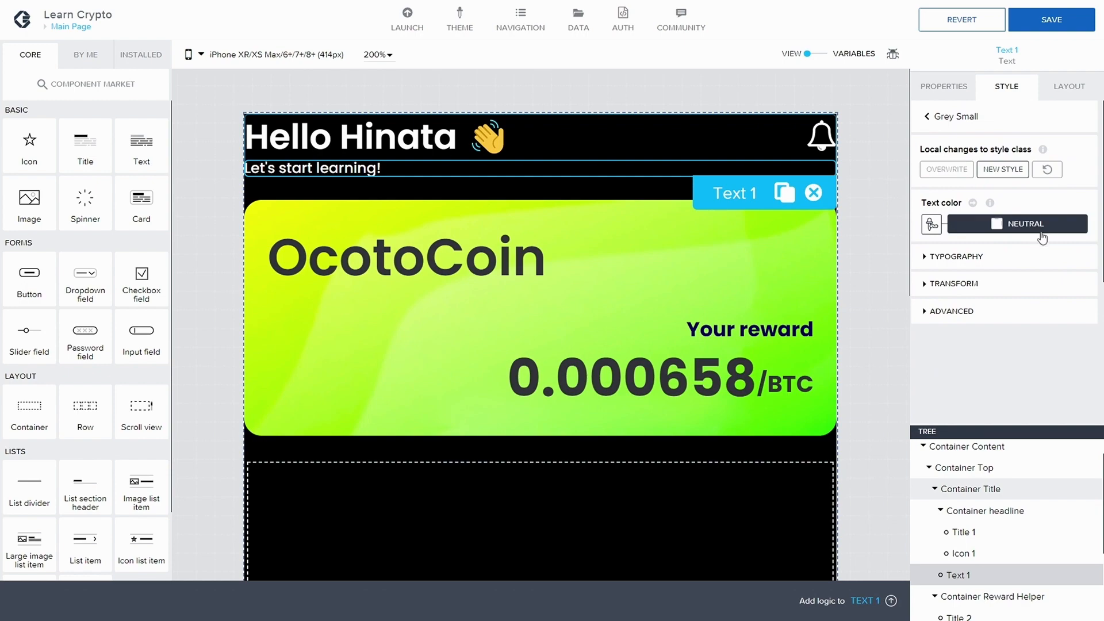
pyautogui.click(932, 226)
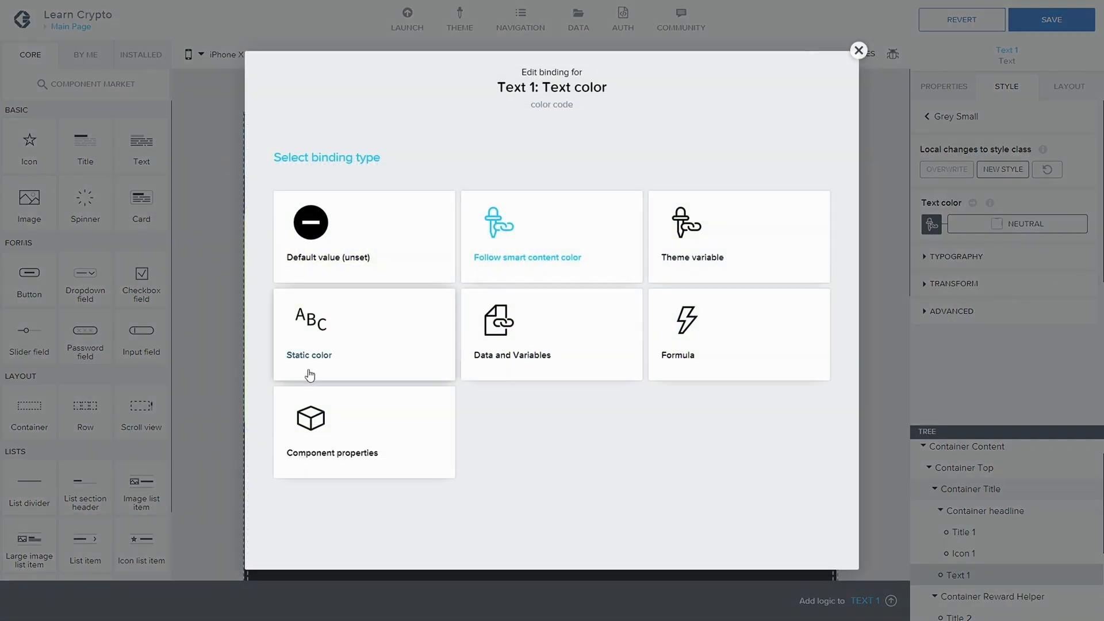
pyautogui.click(309, 377)
# Step: Set Grey Small's text color to #000000, overwrite the style class and return to the class list
pyautogui.click(1081, 223)
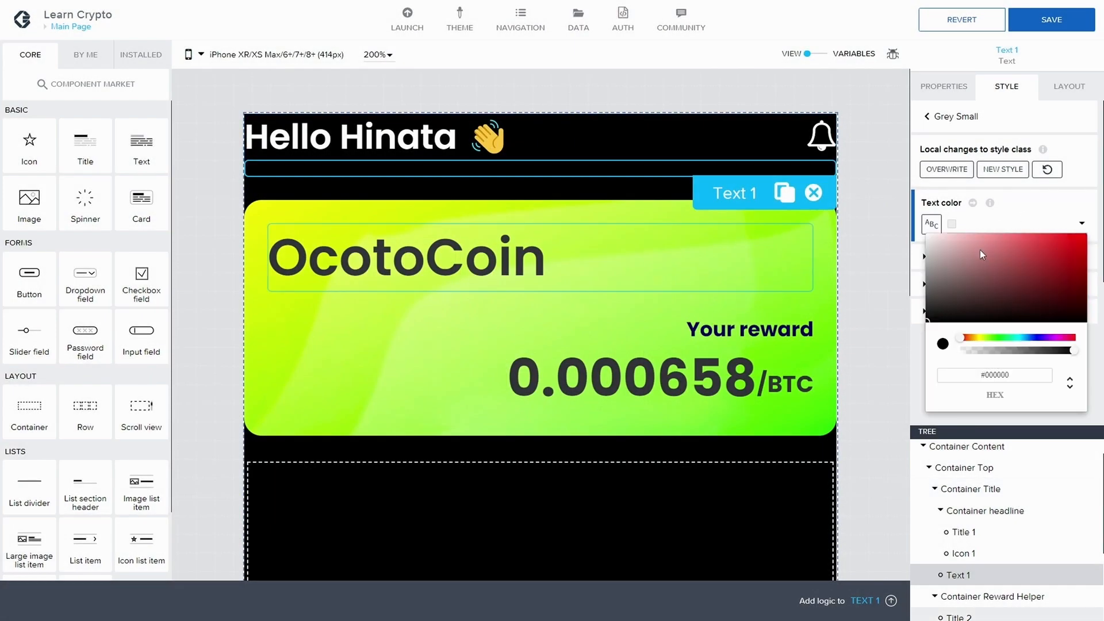
pyautogui.click(936, 312)
pyautogui.moveTo(1071, 352); pyautogui.dragTo(1103, 343)
pyautogui.click(1077, 204)
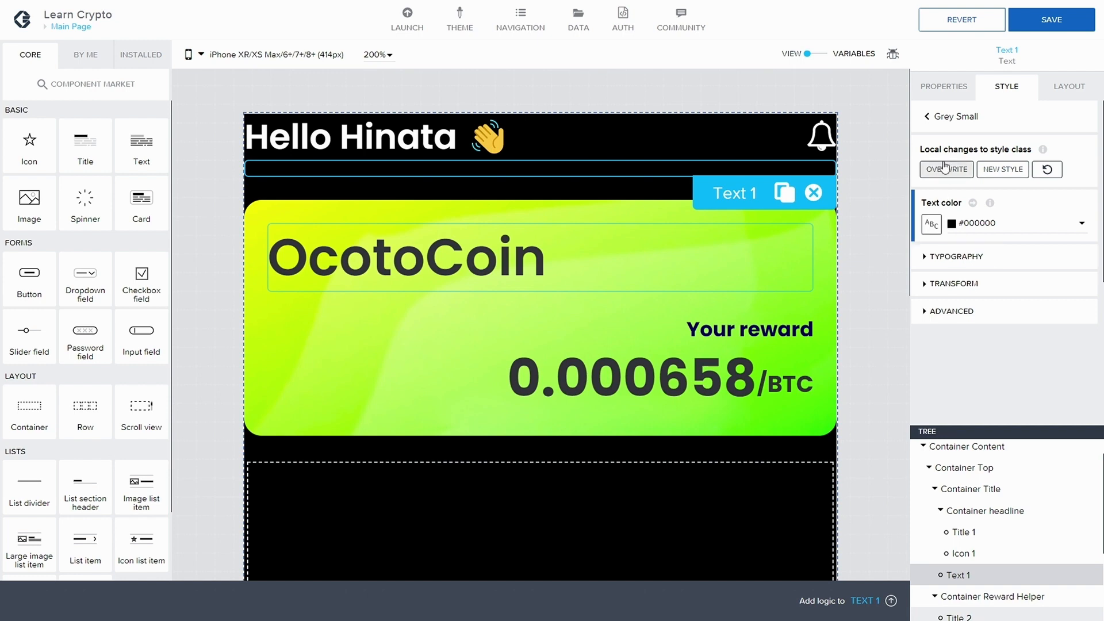
pyautogui.click(943, 116)
# Step: Reopen the Grey Small style class for editing and set its text color to #ffffff
pyautogui.scroll(-5, 1015, 320)
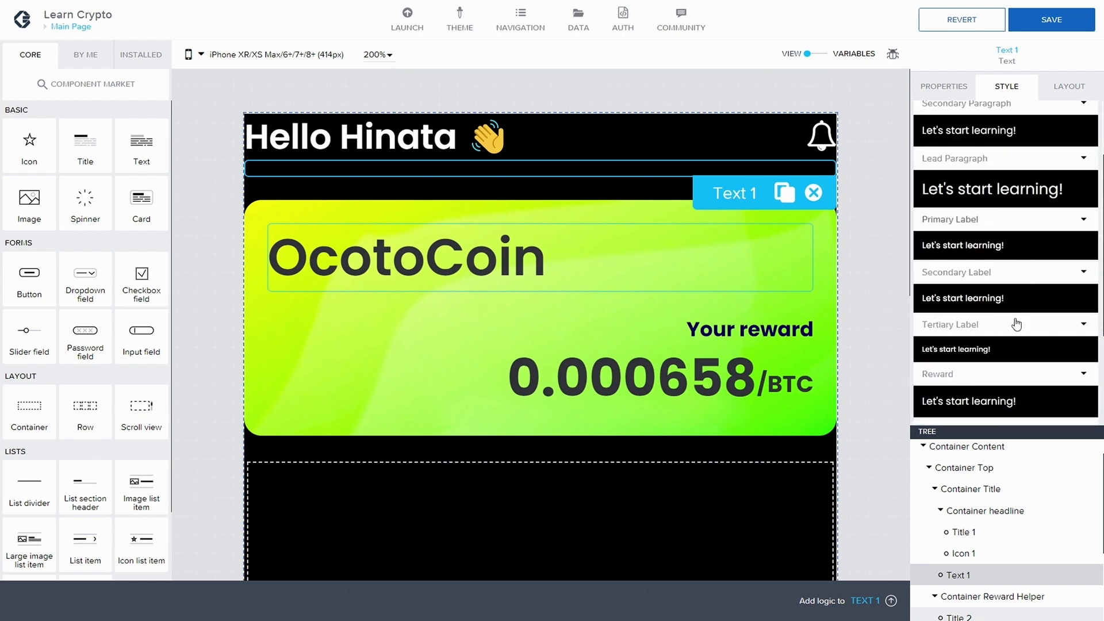
pyautogui.click(1084, 387)
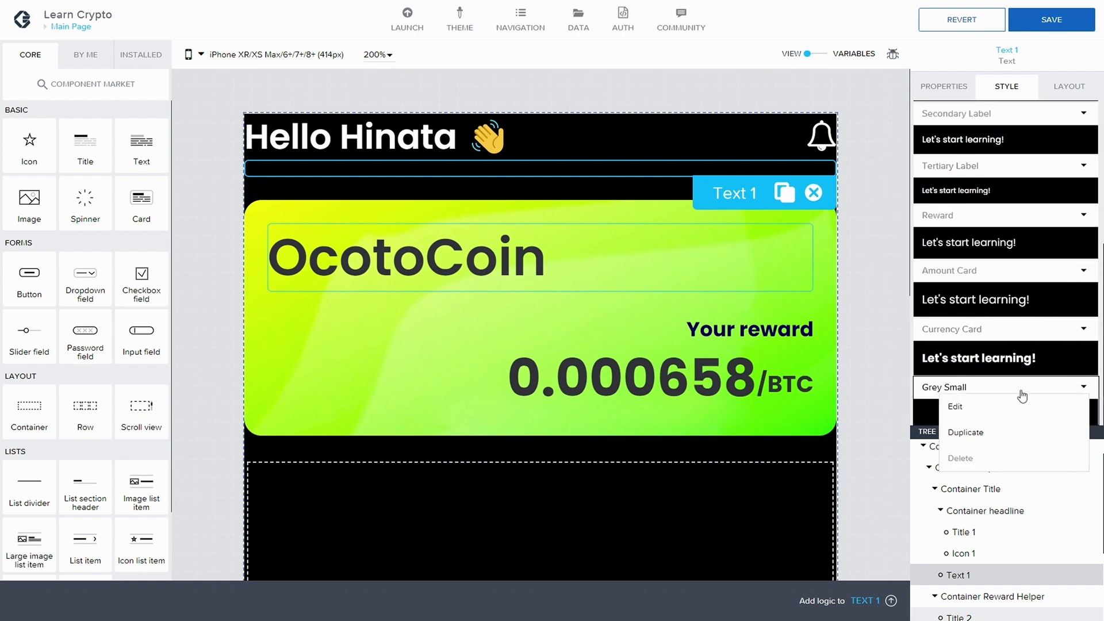
pyautogui.click(958, 403)
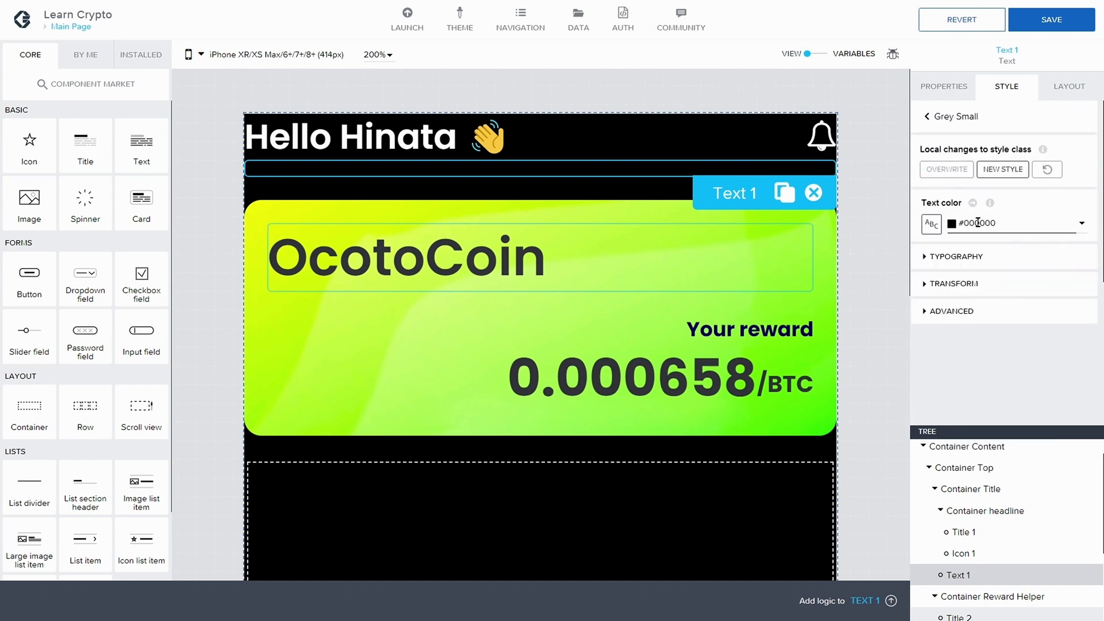
pyautogui.click(1080, 224)
pyautogui.moveTo(948, 253); pyautogui.dragTo(927, 234)
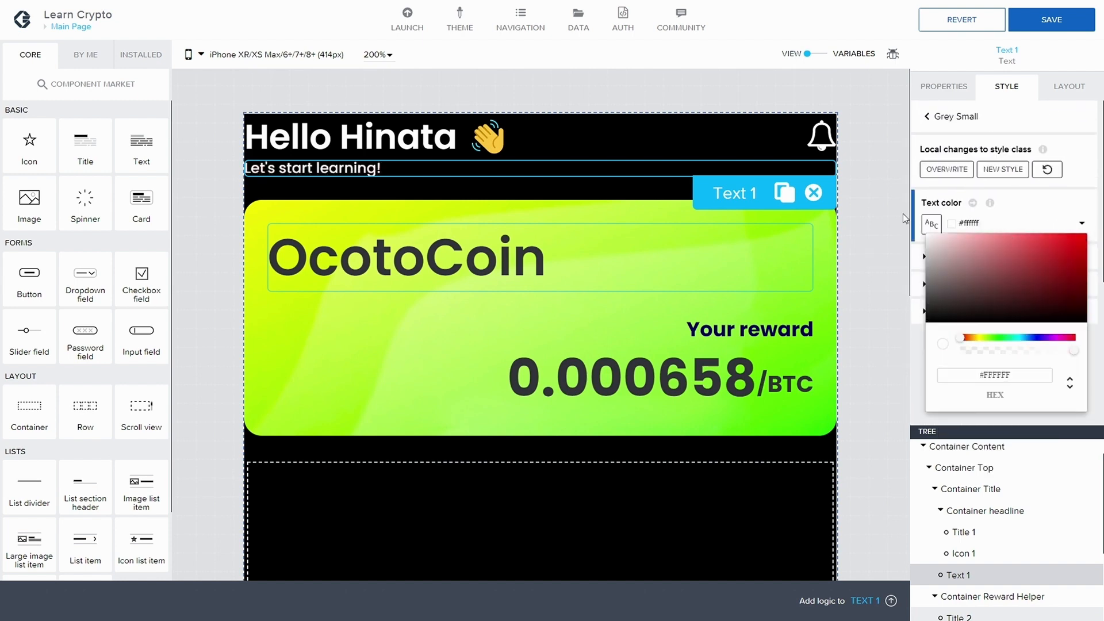
pyautogui.click(1033, 208)
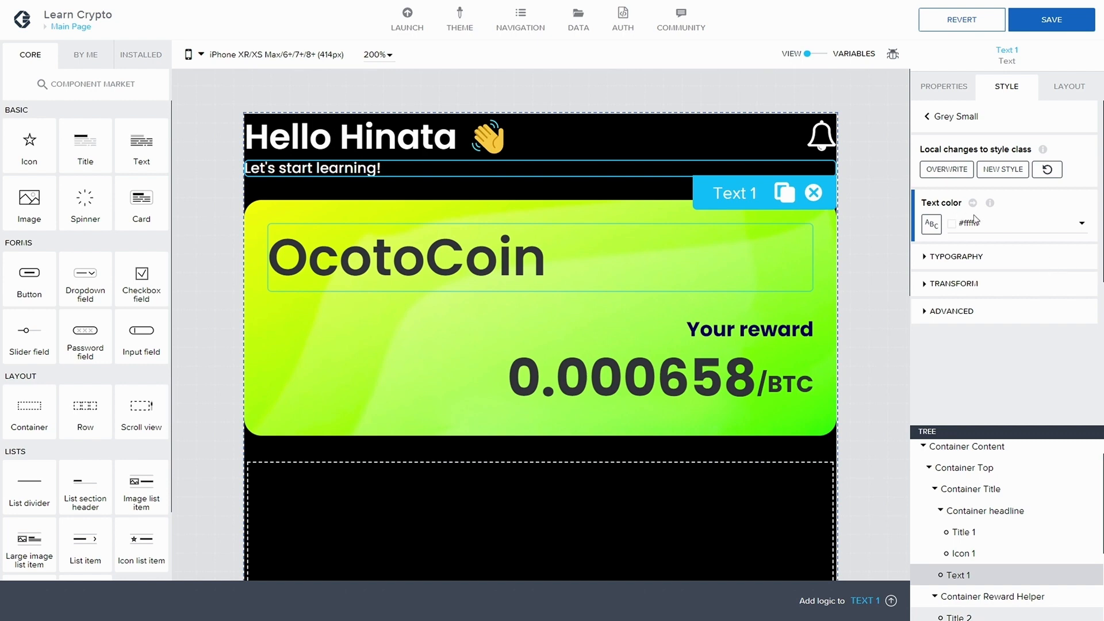
# Step: Lower the text color's opacity to 0.68, overwrite the Grey Small style class with it and save the application
pyautogui.click(1081, 223)
pyautogui.moveTo(1073, 353); pyautogui.dragTo(1039, 353)
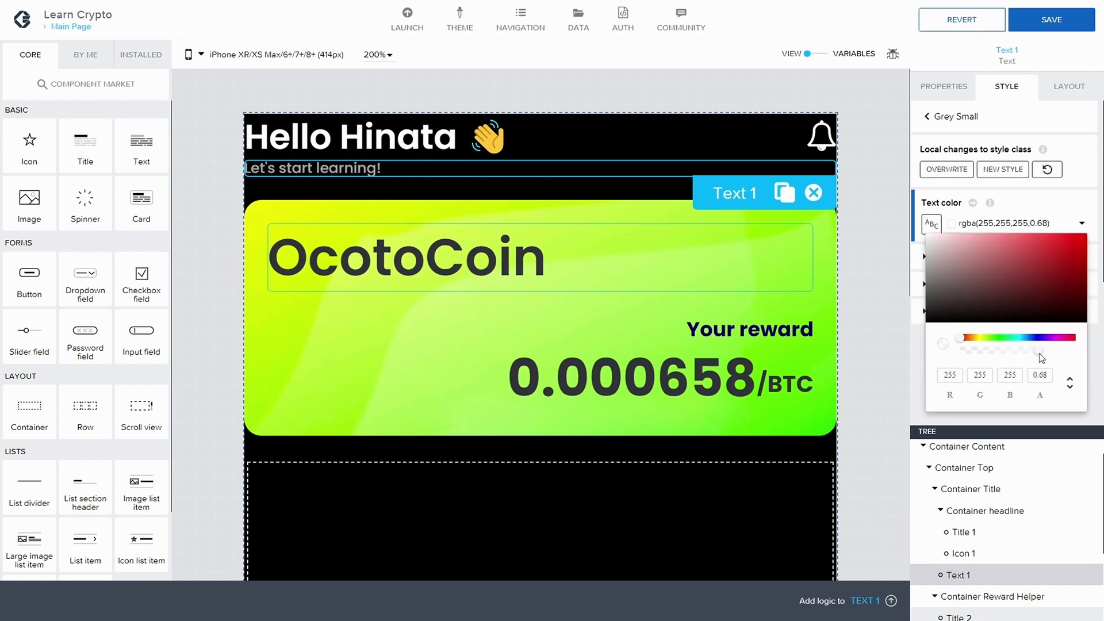
pyautogui.click(1051, 20)
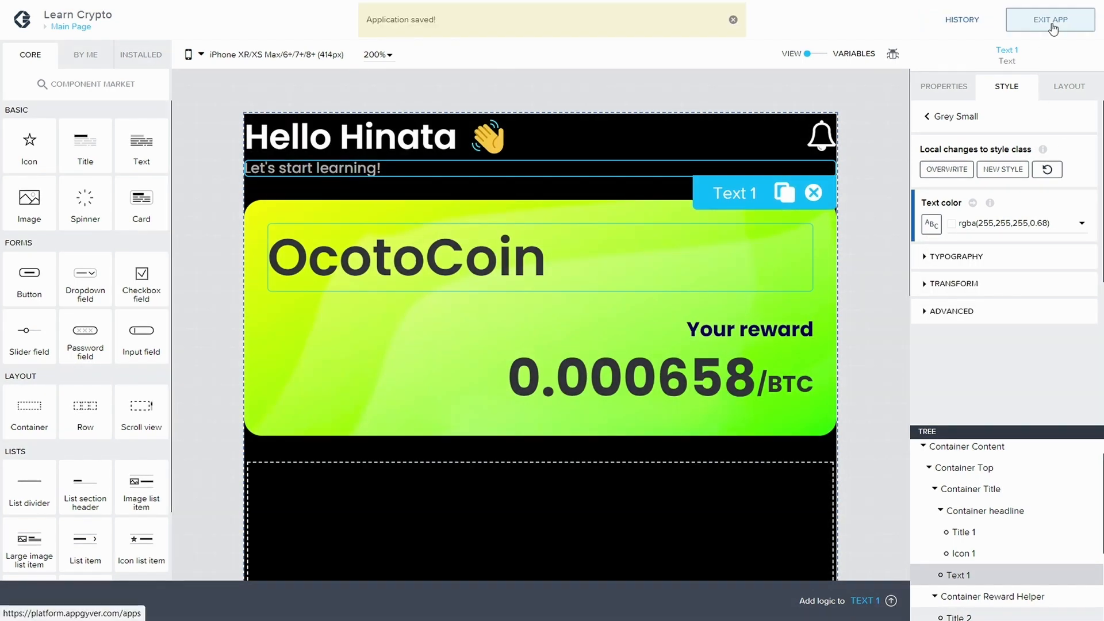
pyautogui.moveTo(1088, 4)
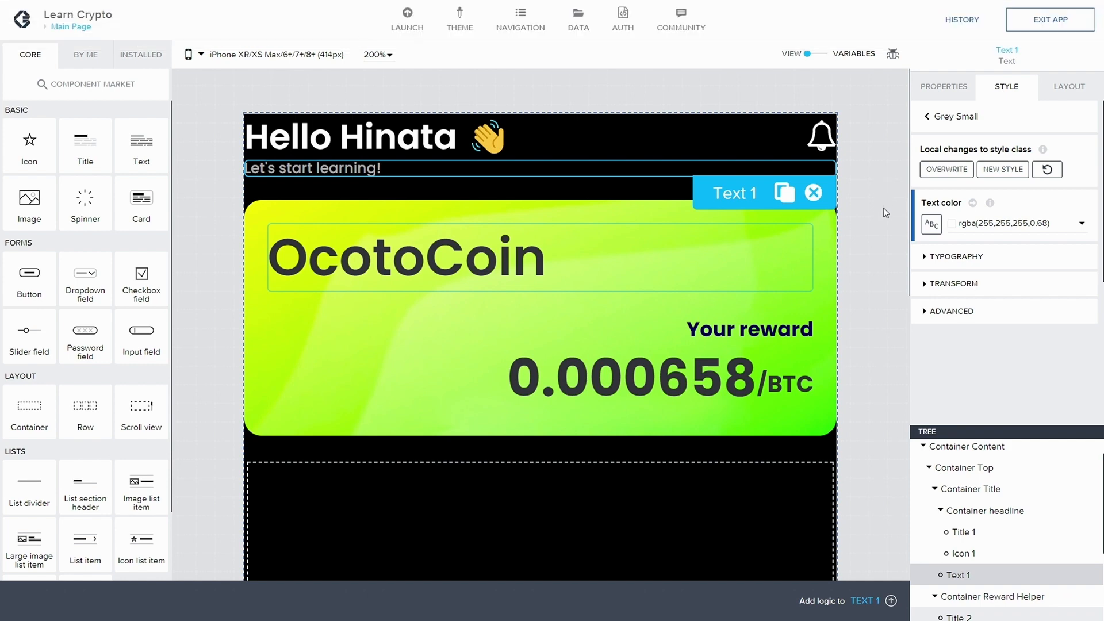
pyautogui.click(947, 169)
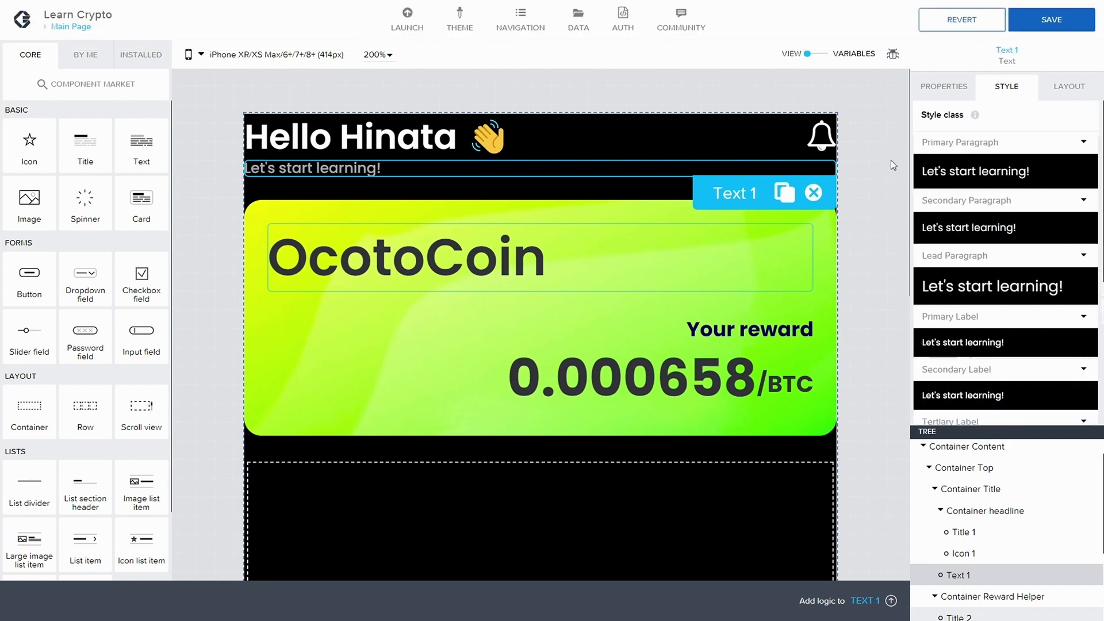
pyautogui.click(1061, 28)
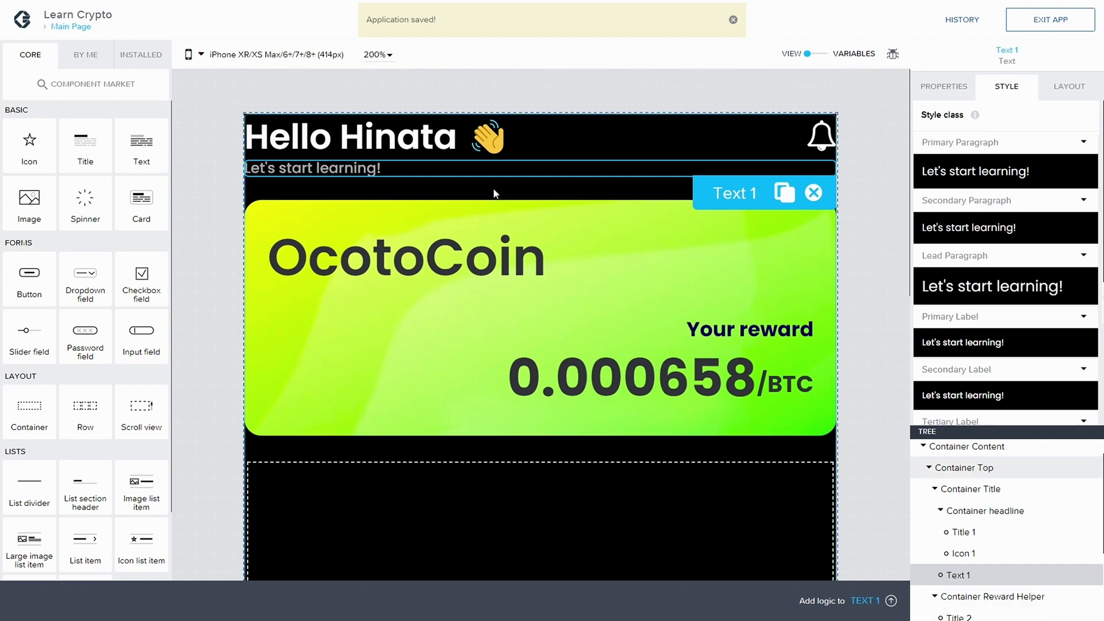
# Step: Collapse Container headline, Container Title and Container Reward Helper in the component tree
pyautogui.click(941, 511)
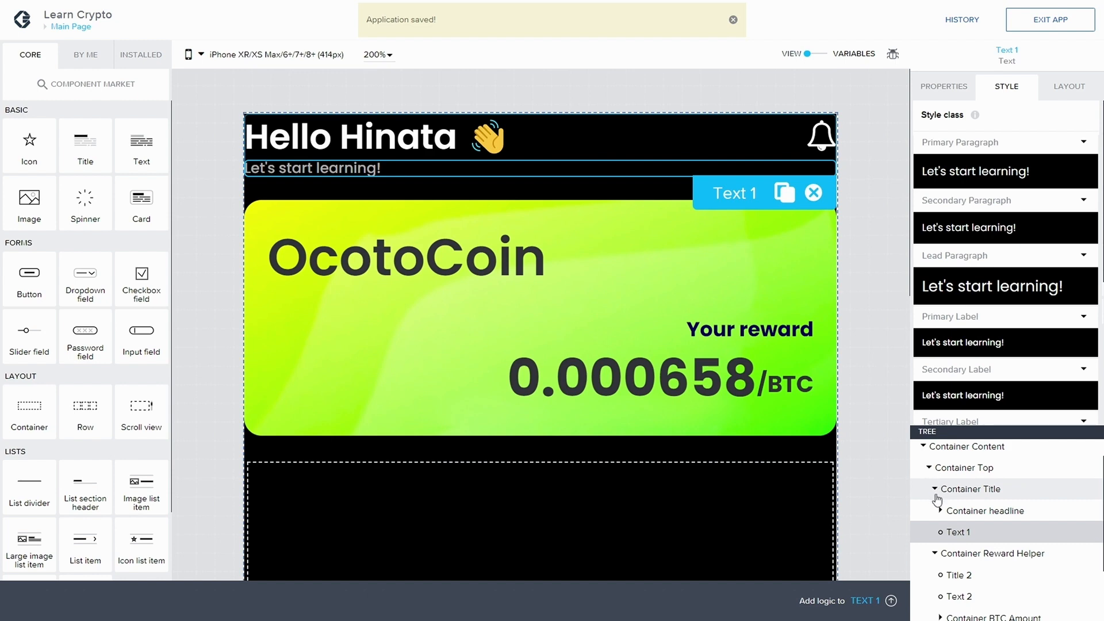
pyautogui.click(935, 489)
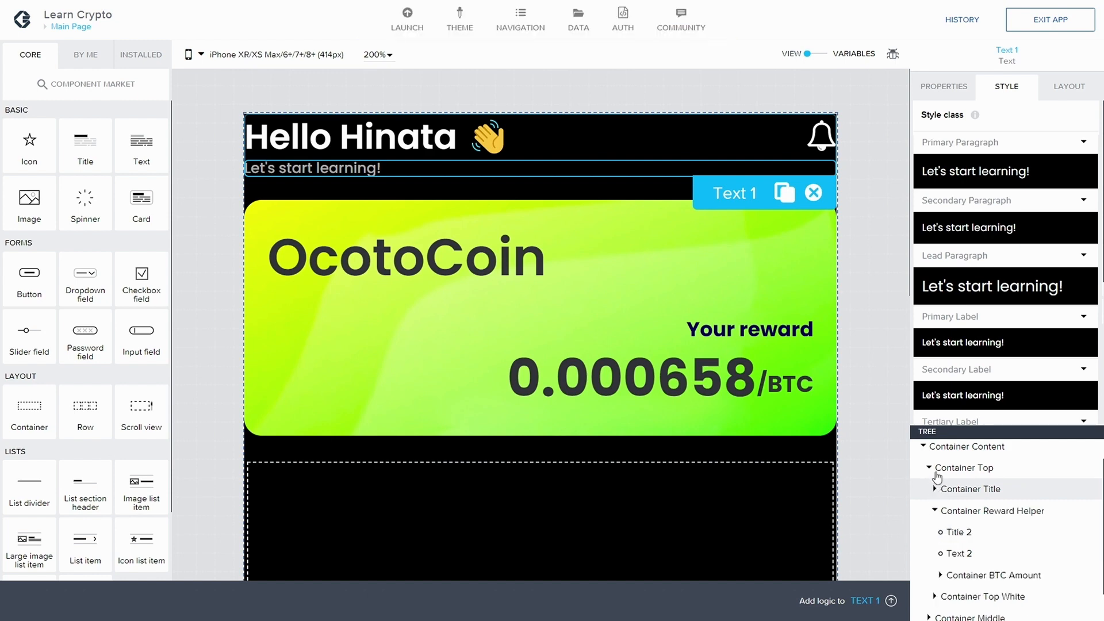
pyautogui.click(935, 510)
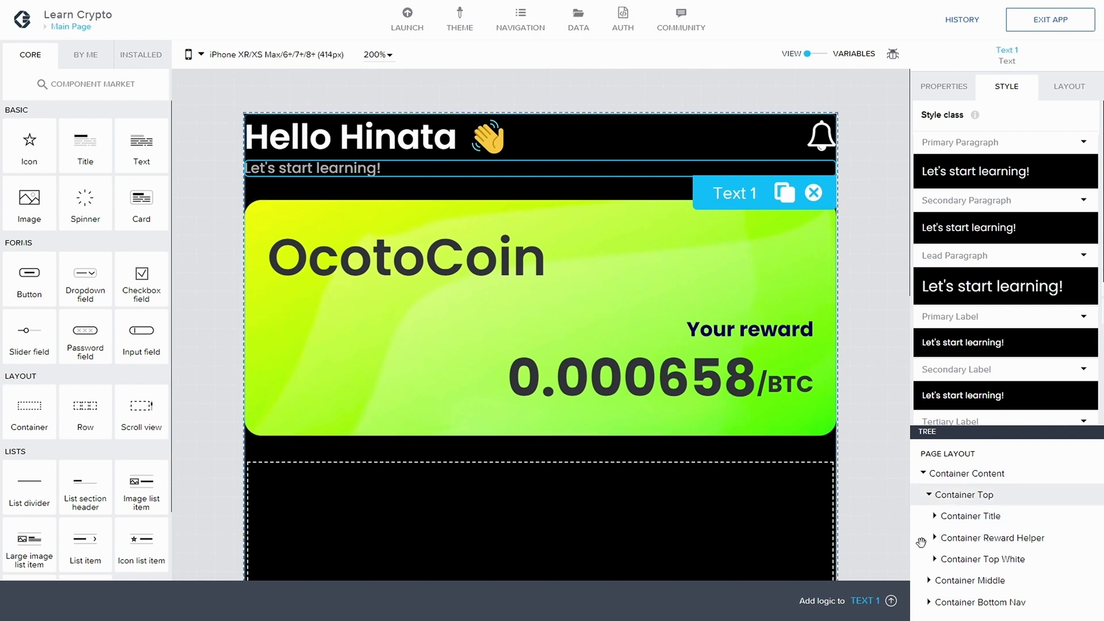
# Step: Duplicate the Layout Container style class of Container Top White as a new class named "Top rounded"
pyautogui.click(966, 560)
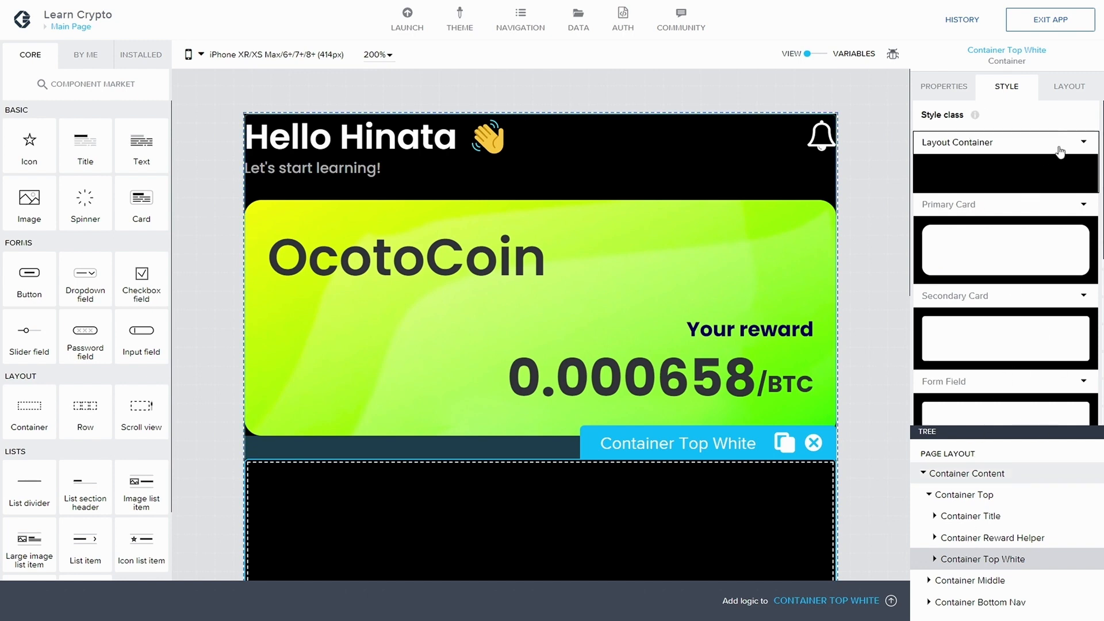
pyautogui.click(1077, 143)
pyautogui.click(970, 188)
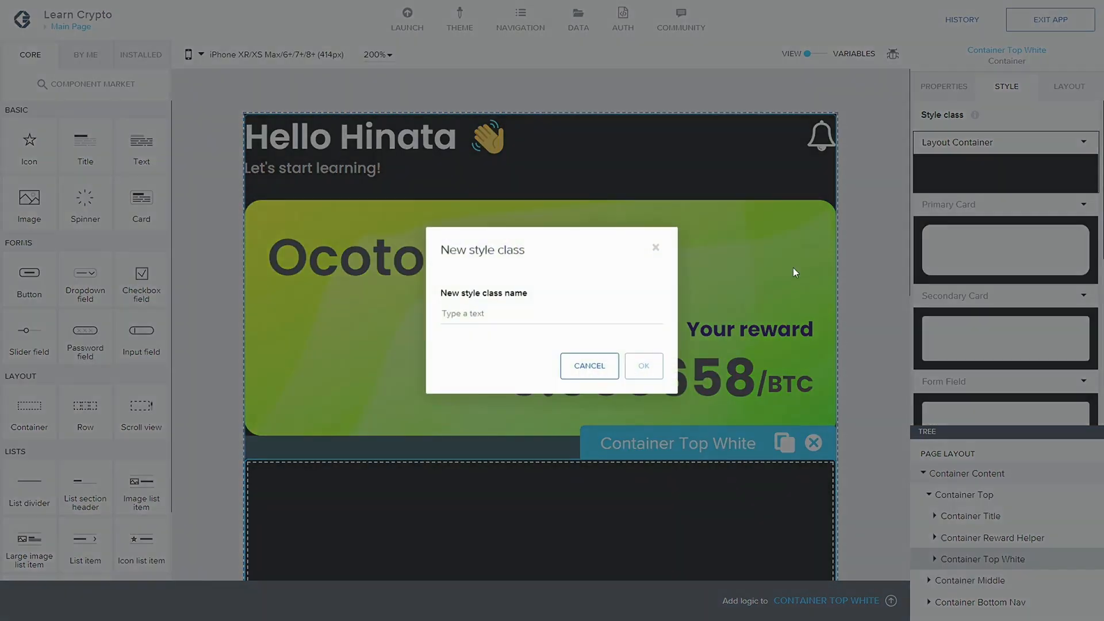
pyautogui.write('Top round')
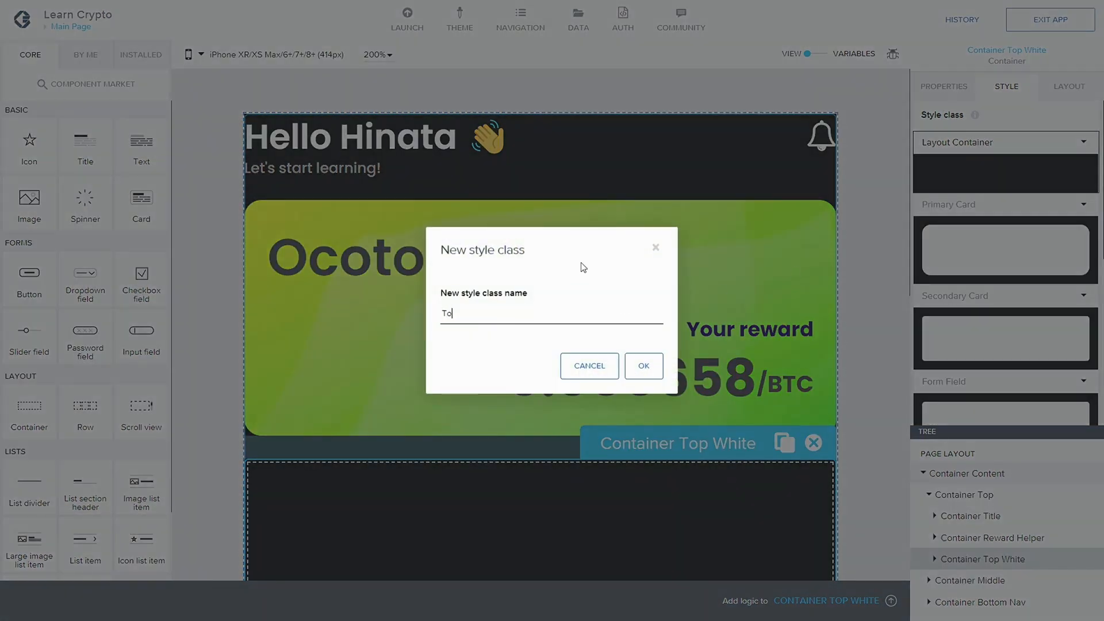
pyautogui.press('BackSpace')
pyautogui.press('BackSpace')
pyautogui.press('BackSpace')
pyautogui.press('BackSpace')
pyautogui.write('ooun')
pyautogui.press('BackSpace')
pyautogui.press('BackSpace')
pyautogui.press('BackSpace')
pyautogui.write('unded')
pyautogui.click(647, 366)
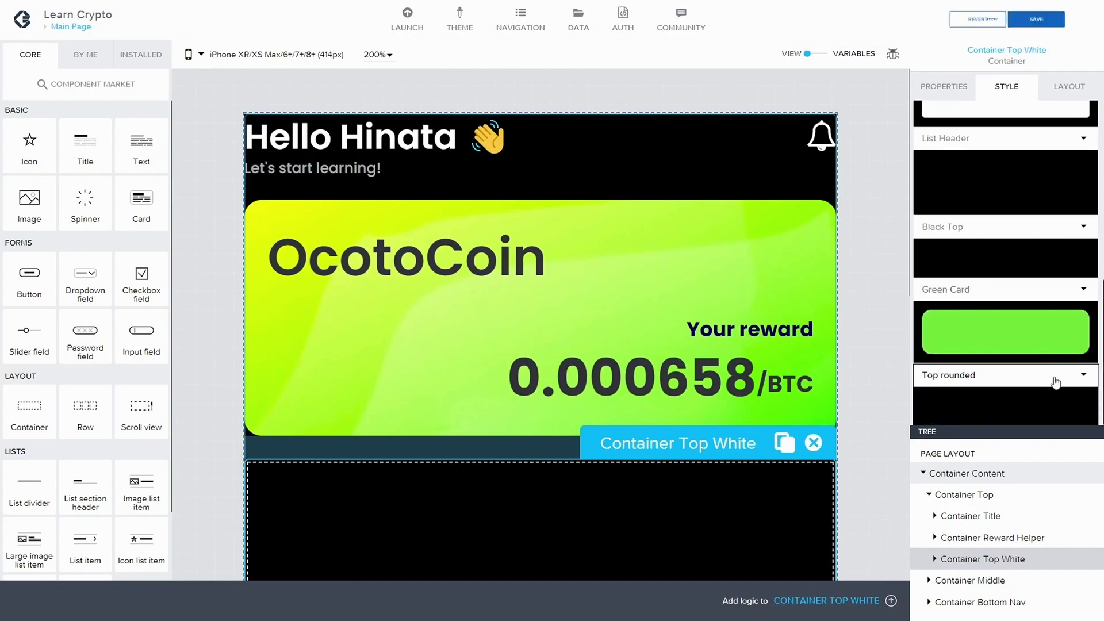
# Step: Edit the Top rounded style class and set its background color to Level 1 background
pyautogui.click(1034, 379)
pyautogui.click(1034, 391)
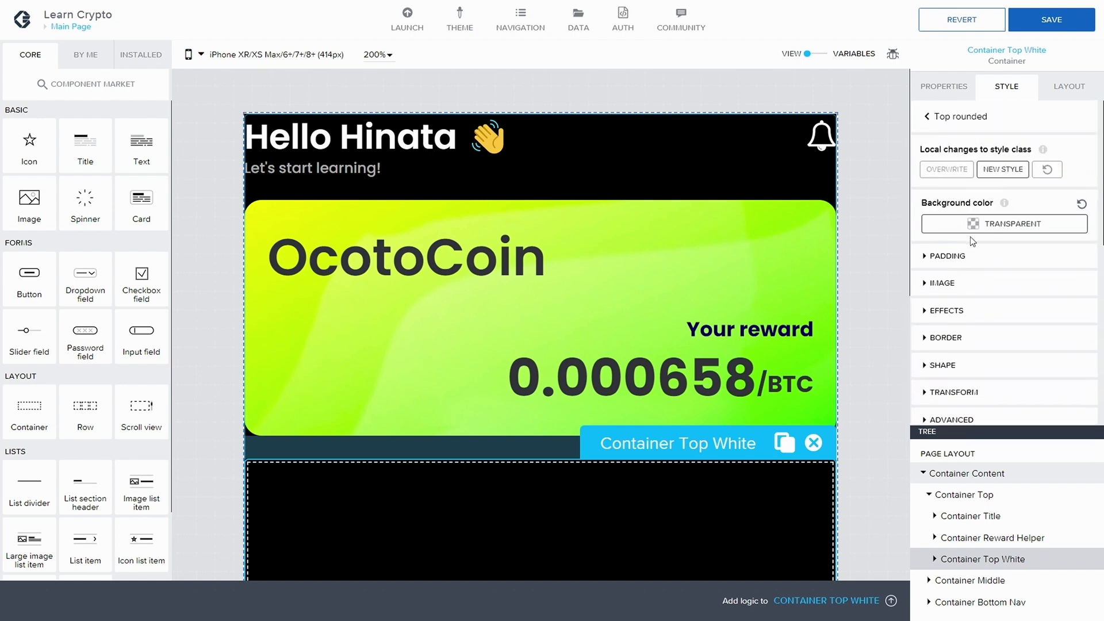
pyautogui.click(972, 228)
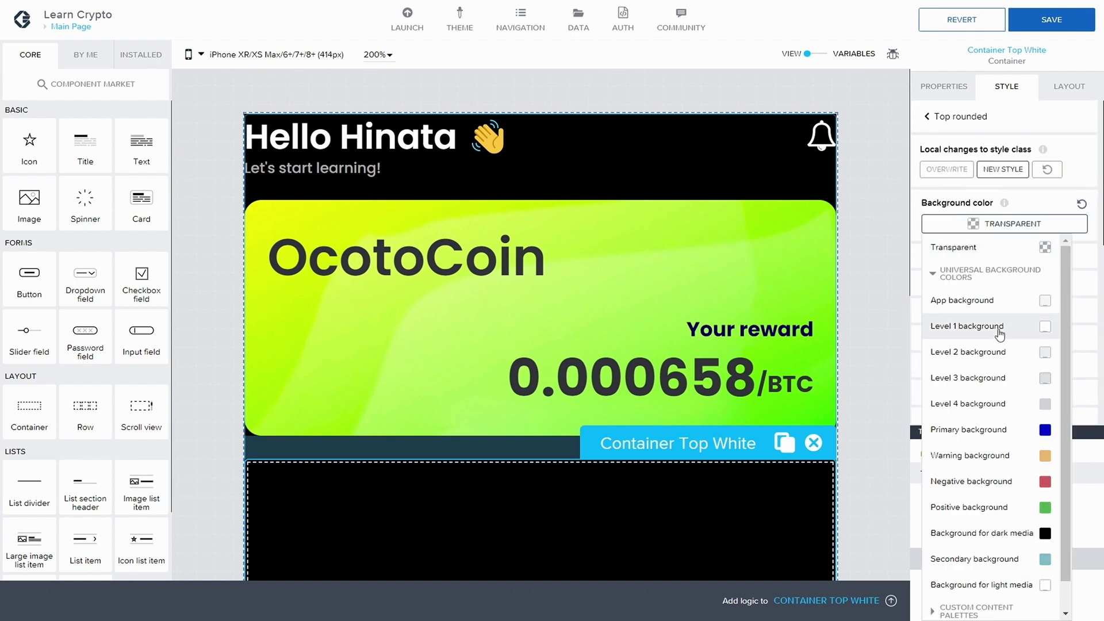
pyautogui.click(1000, 328)
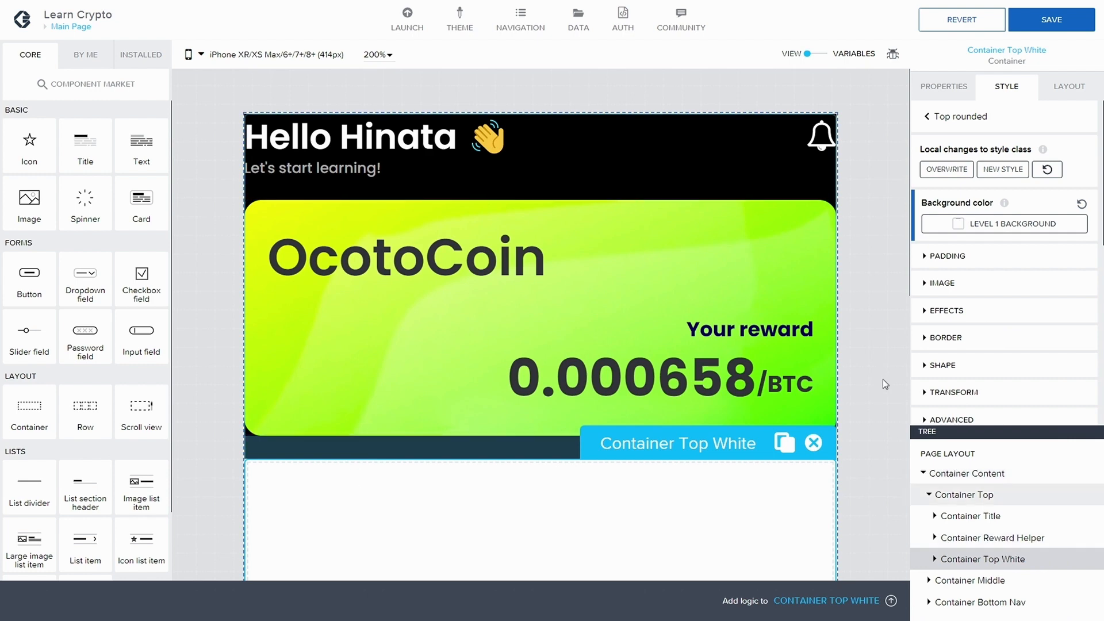
# Step: Expand the individual corner radius settings of Container Top White and set the top left corner to 40
pyautogui.scroll(-1, 986, 297)
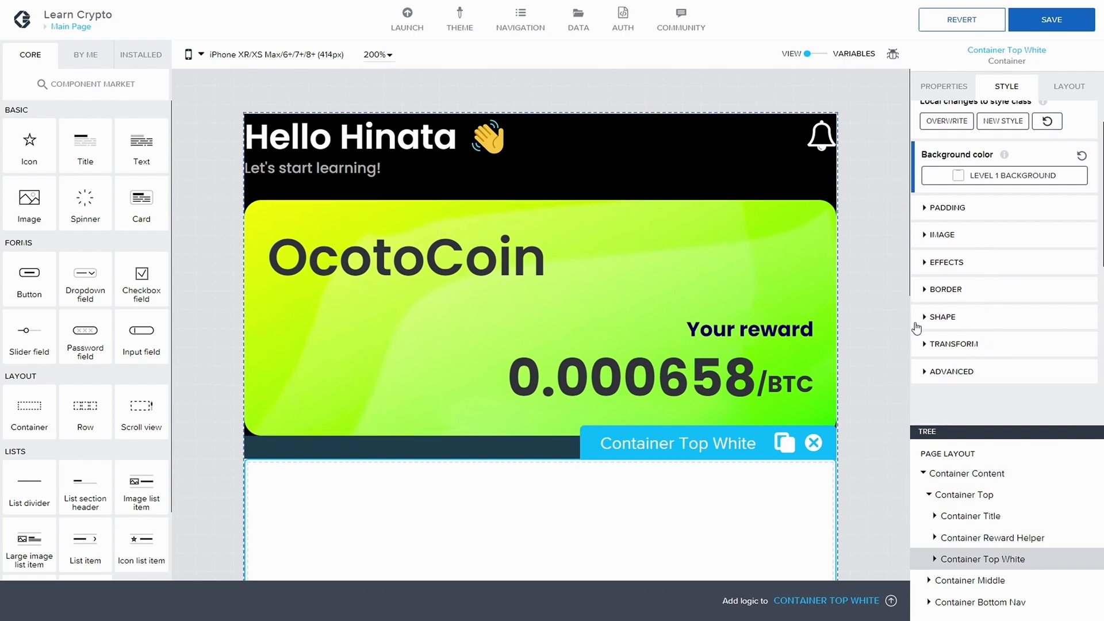
pyautogui.click(921, 316)
pyautogui.scroll(-2, 983, 316)
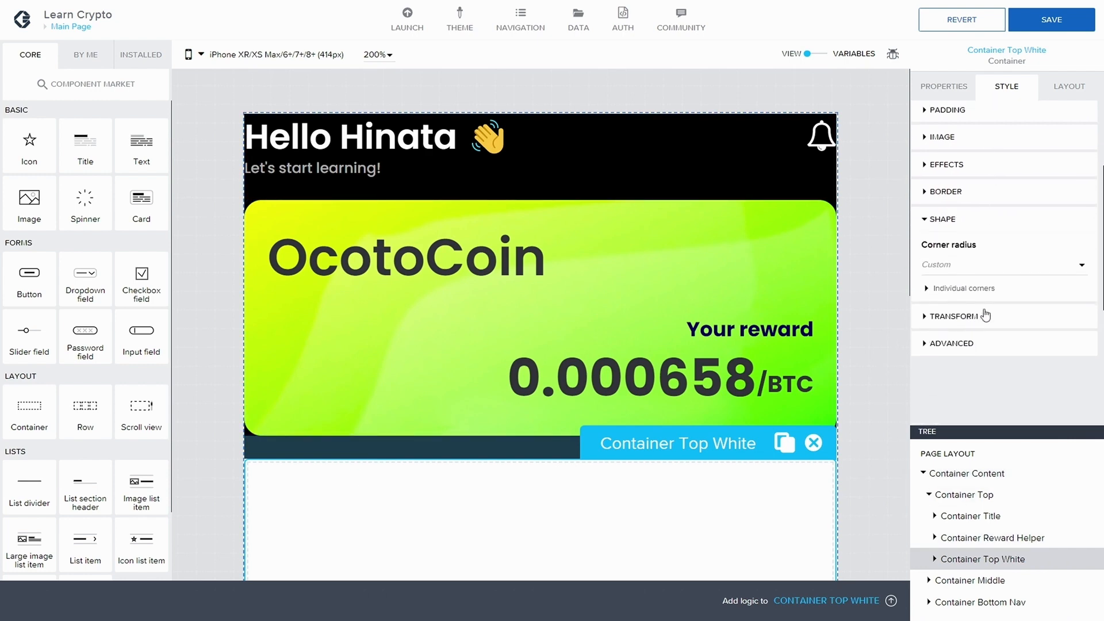
pyautogui.click(986, 274)
pyautogui.click(966, 272)
pyautogui.click(965, 272)
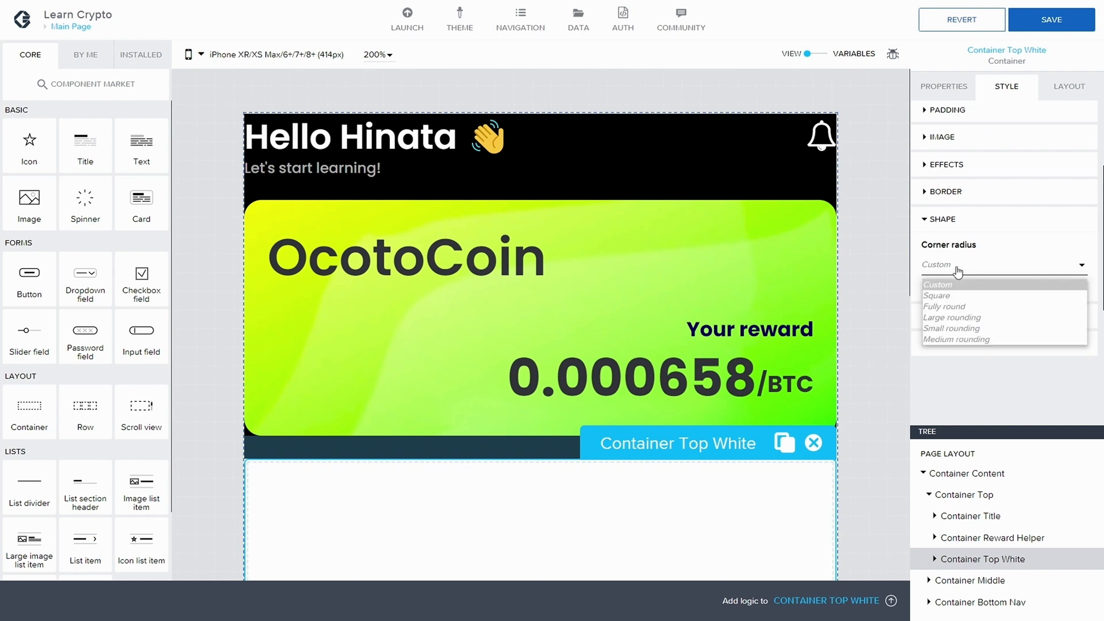
pyautogui.click(917, 288)
pyautogui.click(925, 289)
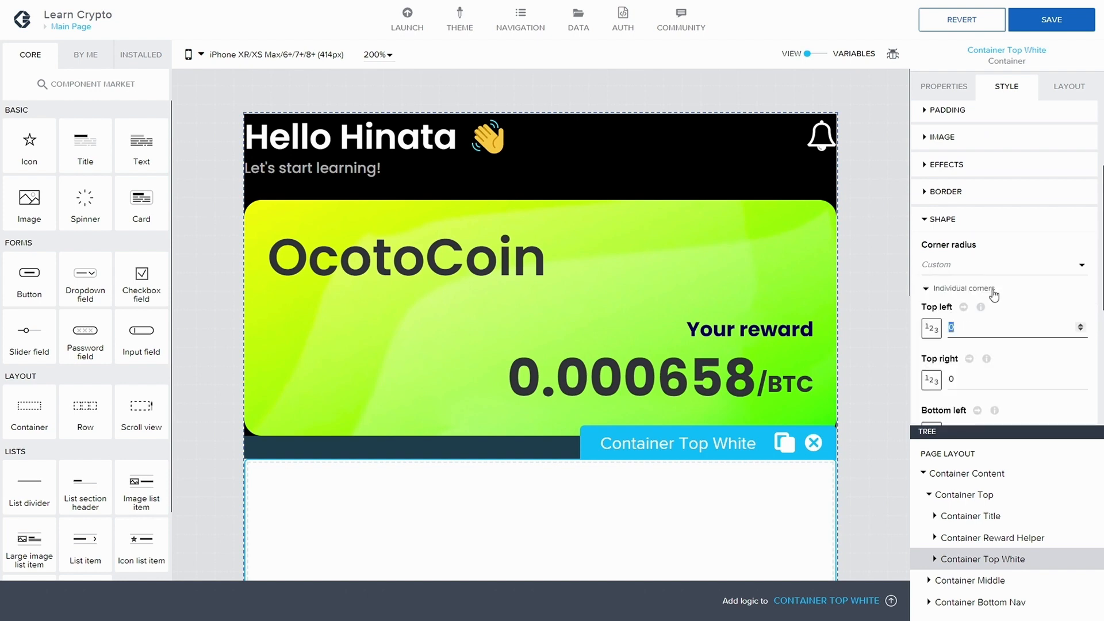
pyautogui.write('30')
pyautogui.press('BackSpace')
pyautogui.press('BackSpace')
pyautogui.write('40')
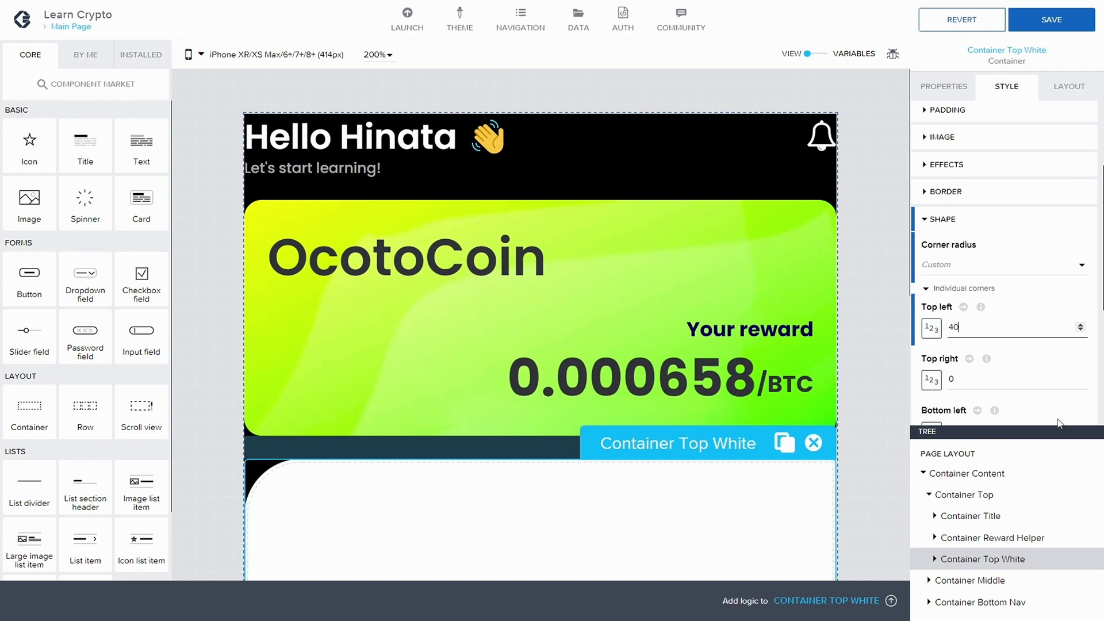
# Step: Set the top right corner radius of Container Top White to 40 and save the application
pyautogui.click(992, 380)
pyautogui.press('BackSpace')
pyautogui.write('40')
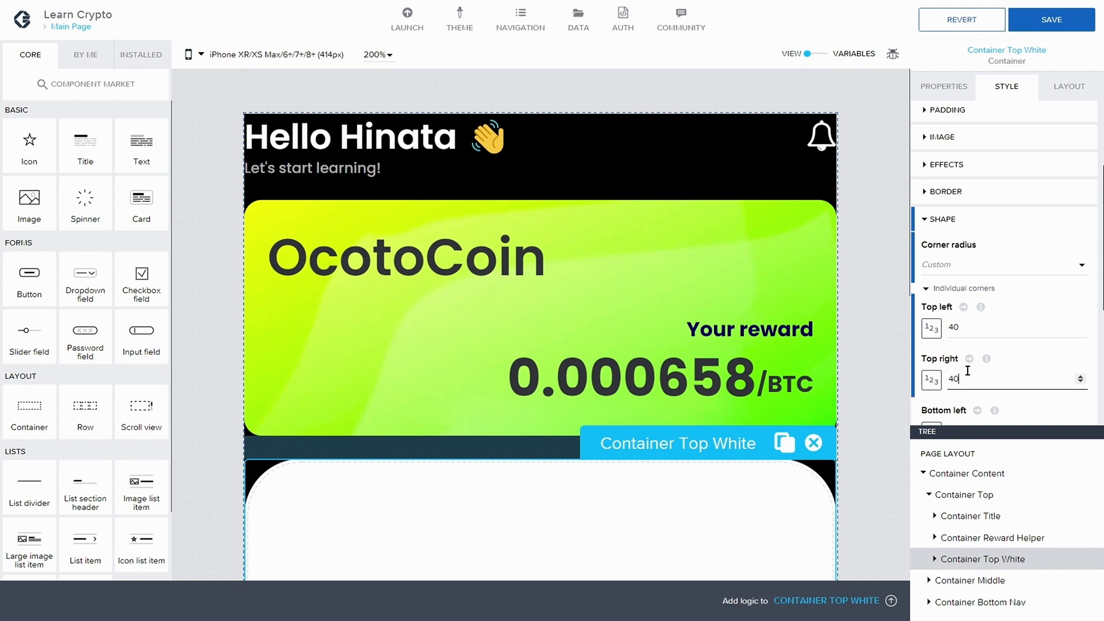
pyautogui.click(1060, 14)
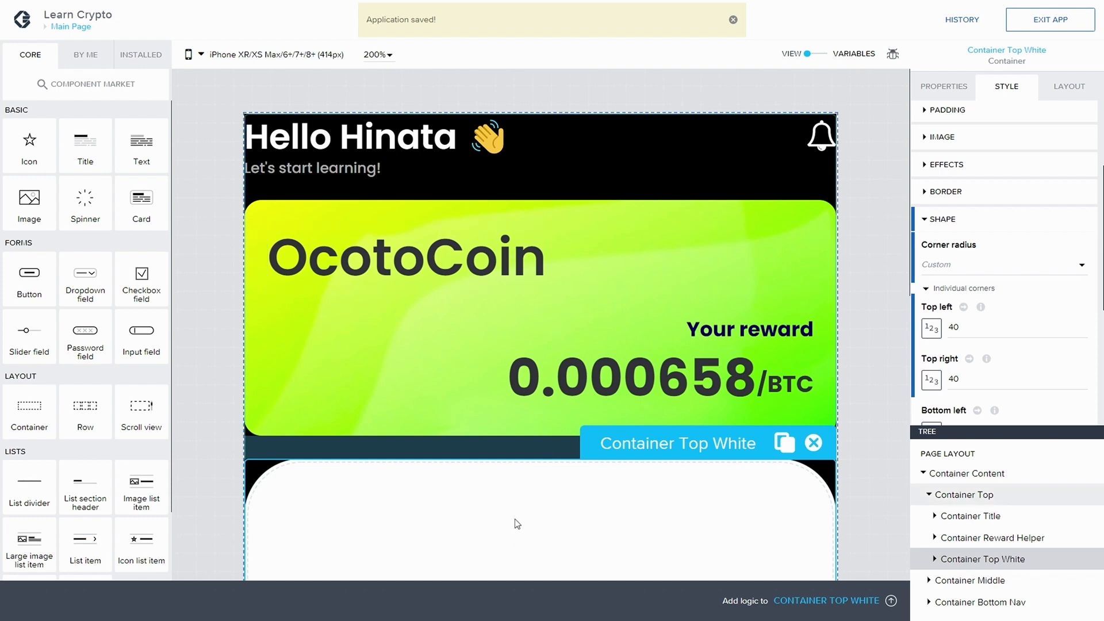
pyautogui.scroll(-2, 500, 486)
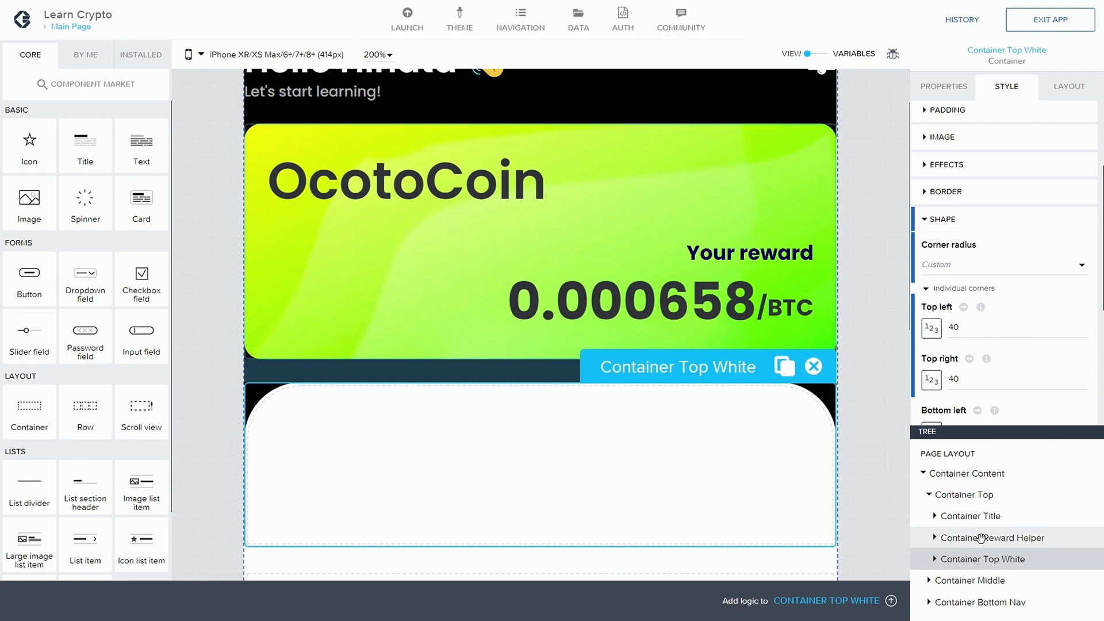
# Step: Set the position of Container Reward Helper to Absolute
pyautogui.click(981, 538)
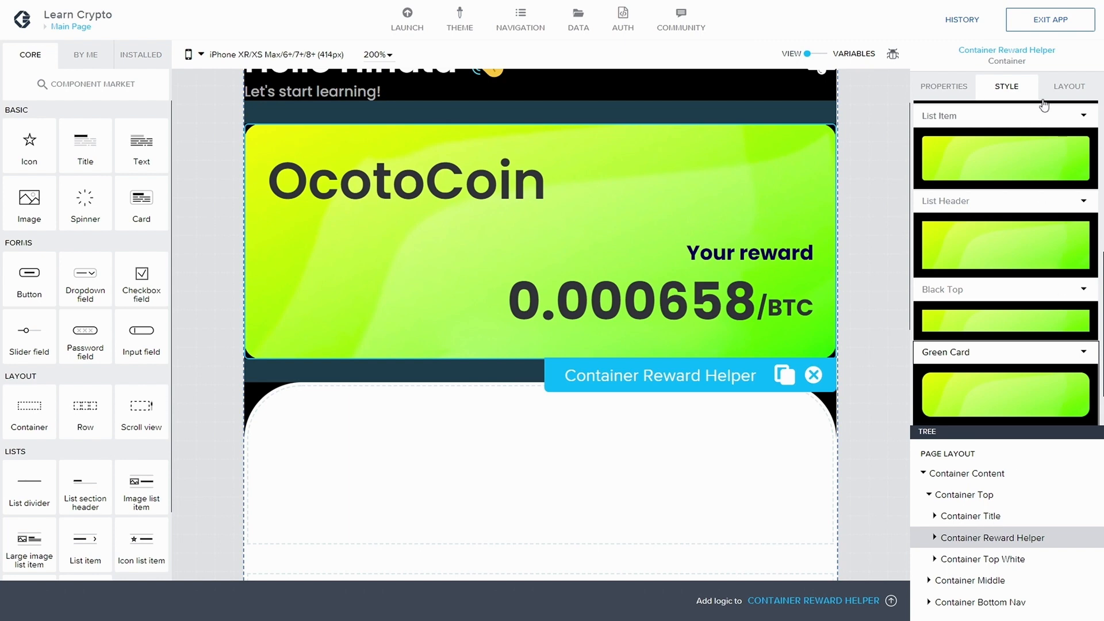
pyautogui.click(1068, 86)
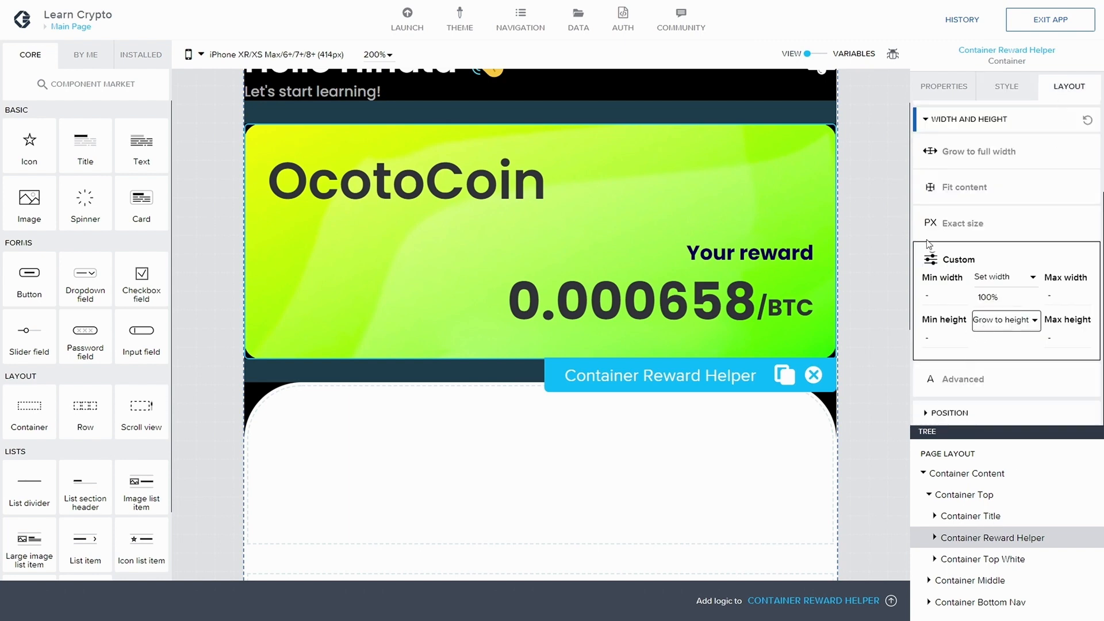
pyautogui.click(924, 412)
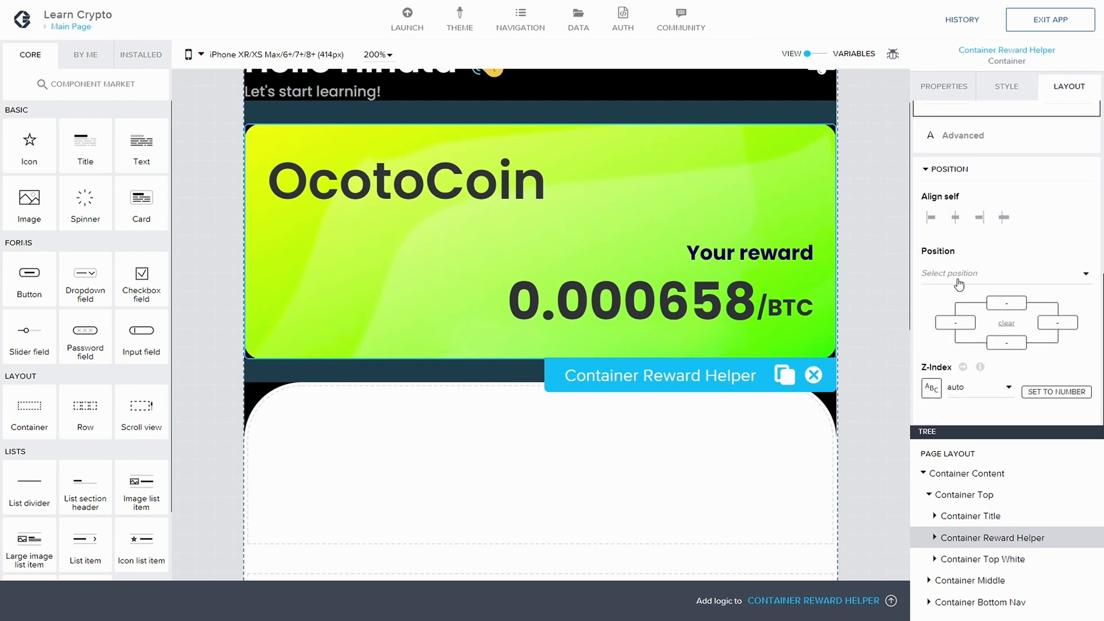
pyautogui.click(954, 274)
pyautogui.click(953, 314)
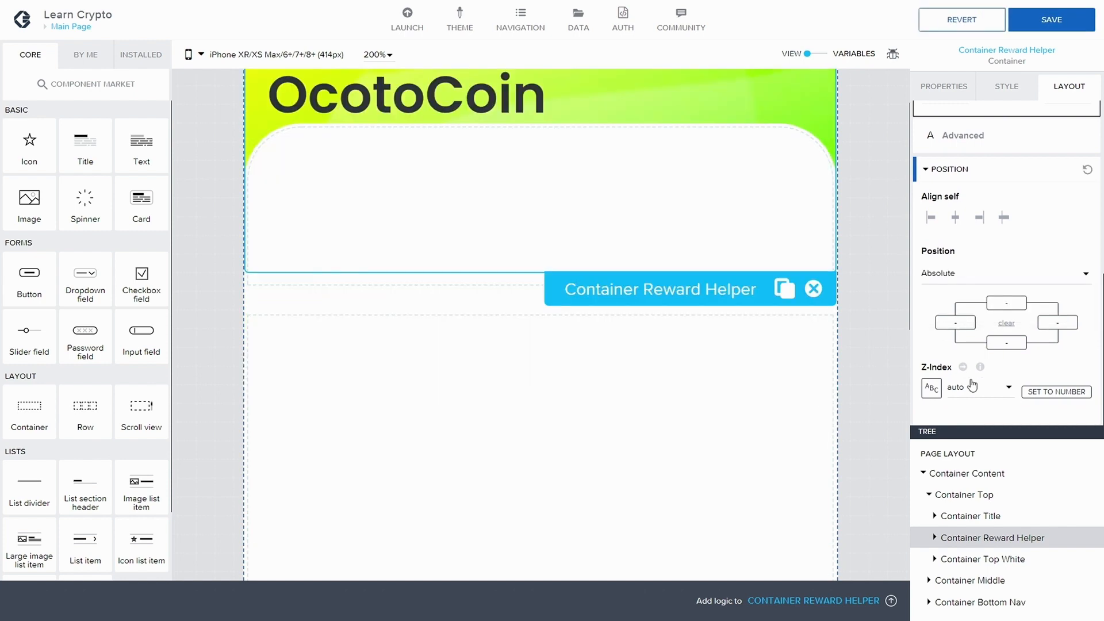
# Step: Switch the Z-index of Container Reward Helper to a number and set it to 300
pyautogui.click(1048, 395)
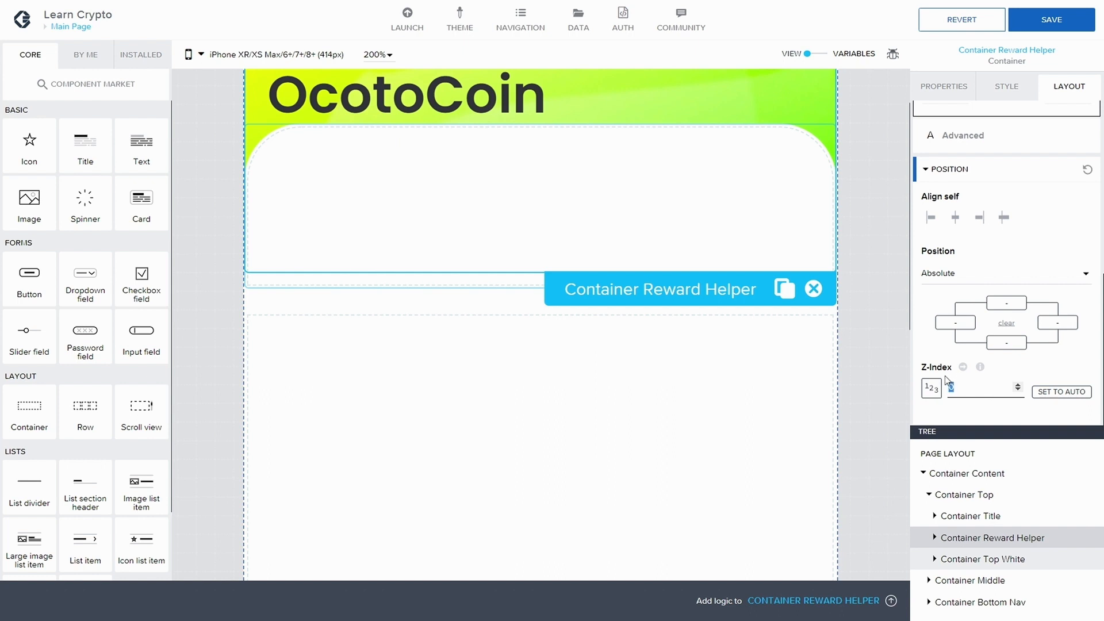
pyautogui.write('300')
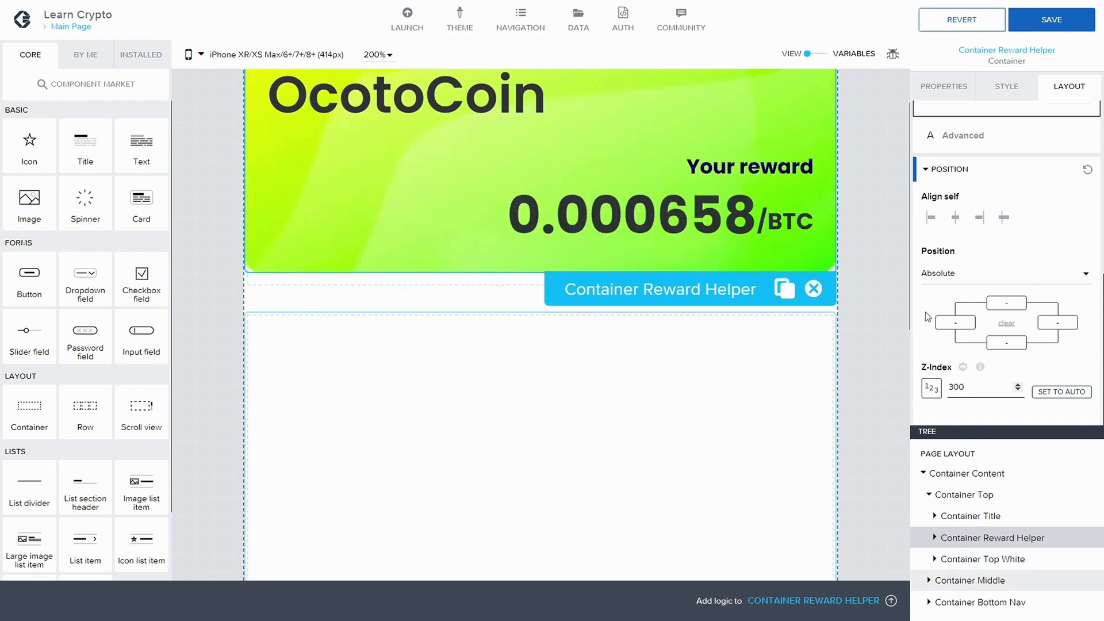
pyautogui.click(893, 284)
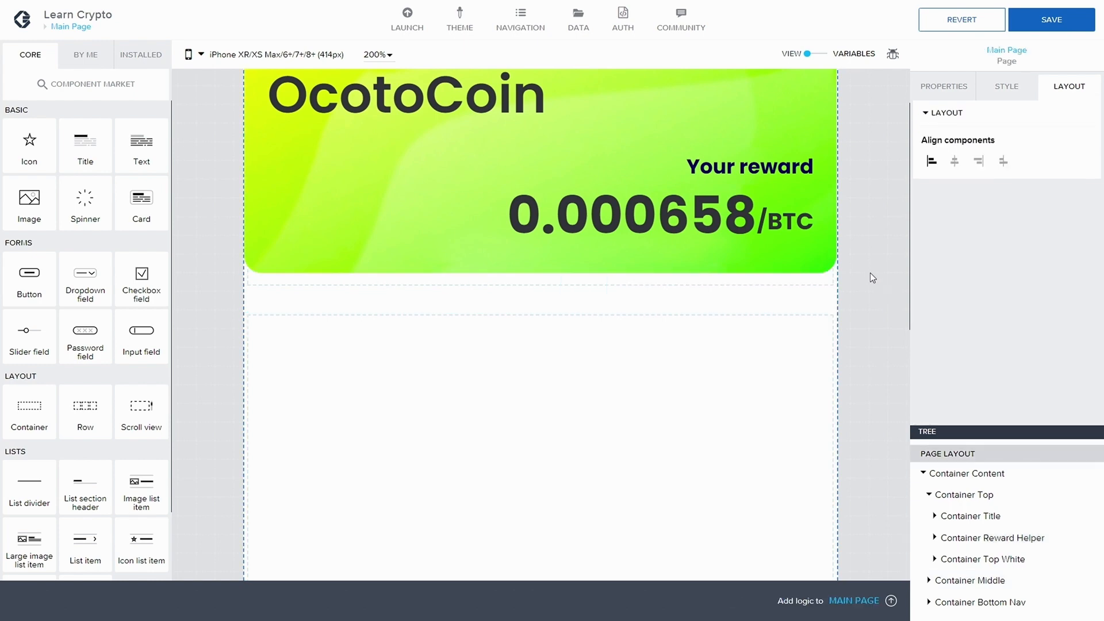
pyautogui.scroll(2, 874, 216)
pyautogui.scroll(-2, 874, 216)
pyautogui.scroll(2, 874, 216)
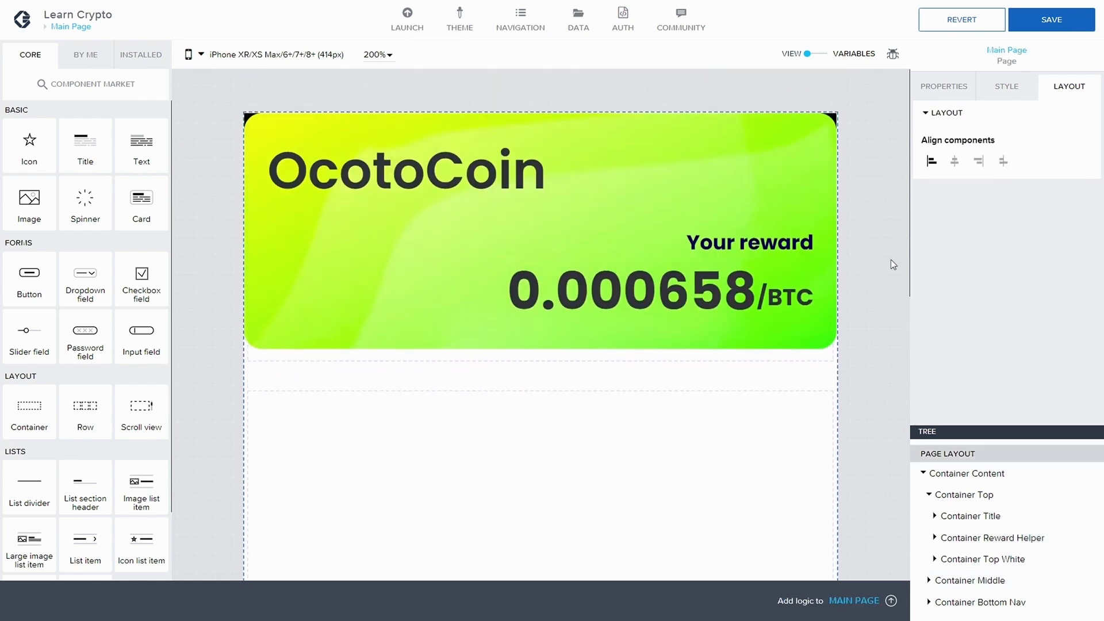
# Step: Set the top position offset of Container Reward Helper to 138 px
pyautogui.click(1025, 537)
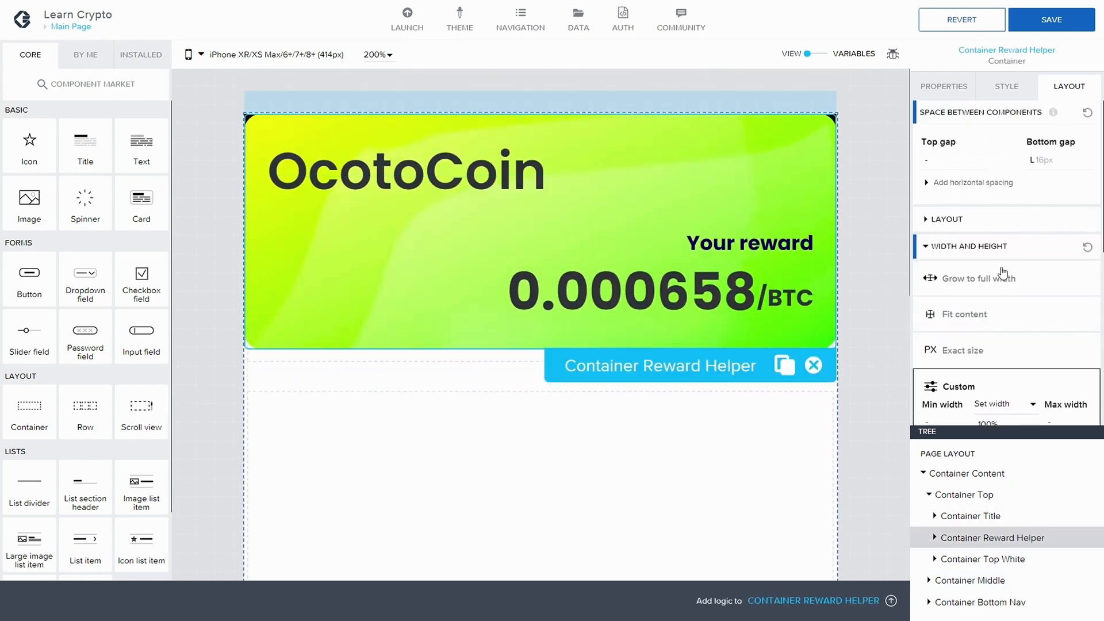
pyautogui.scroll(-3, 1016, 309)
pyautogui.scroll(-4, 1016, 309)
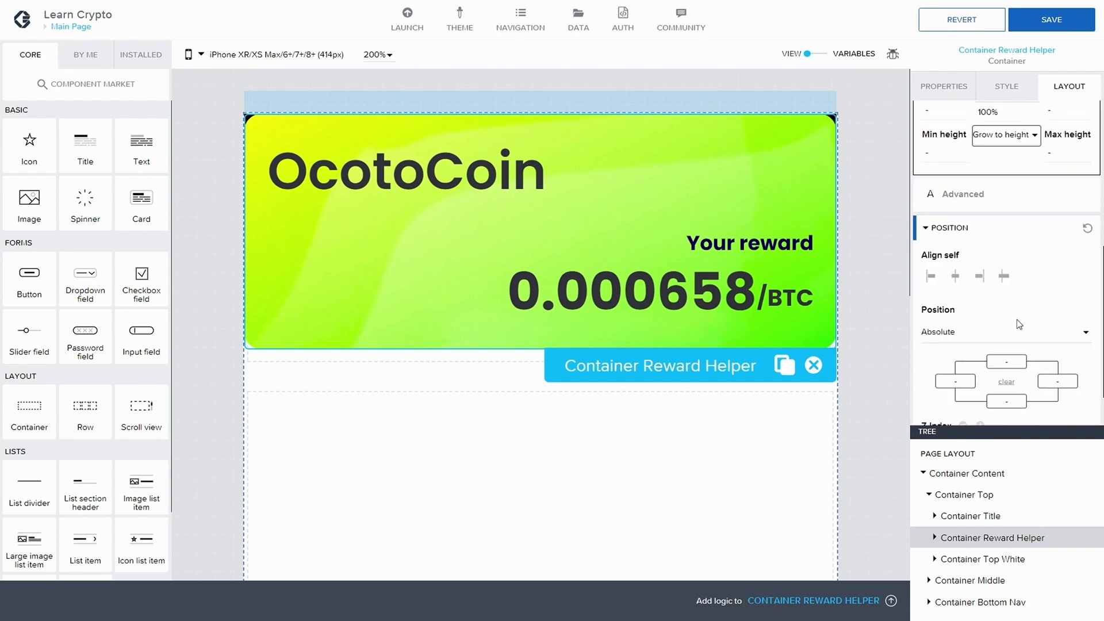
pyautogui.click(1013, 305)
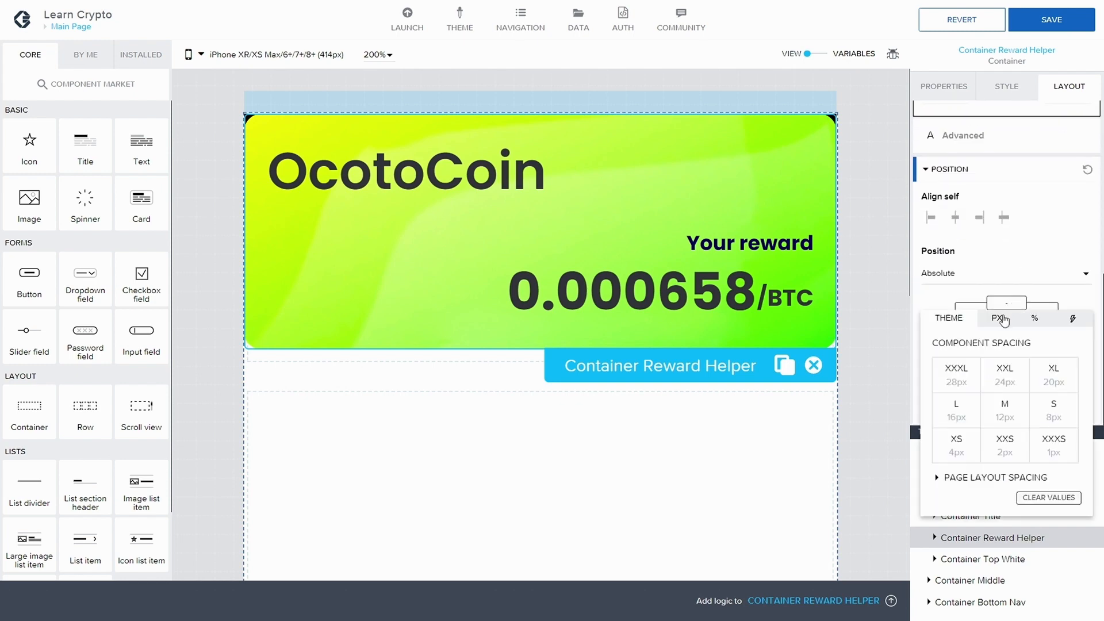
pyautogui.click(997, 318)
pyautogui.click(968, 358)
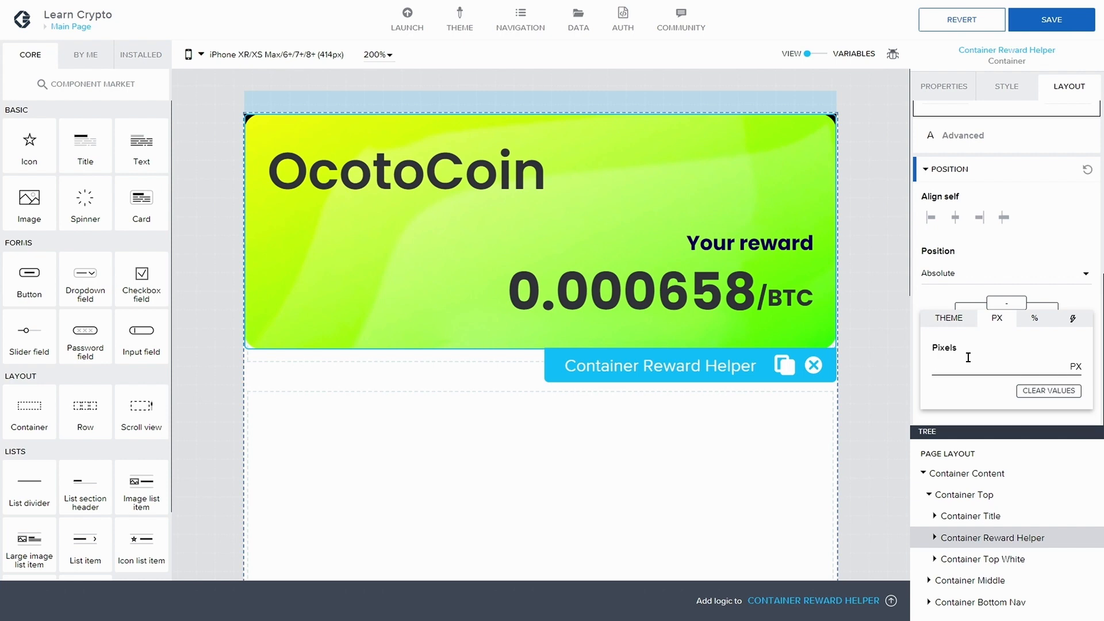
pyautogui.write('138')
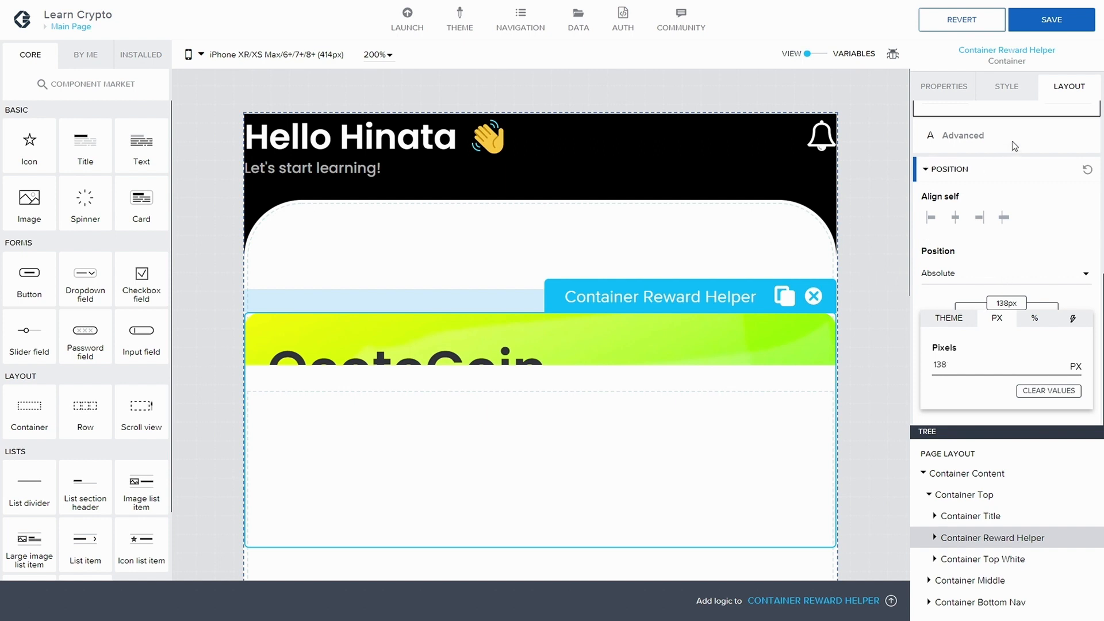
pyautogui.click(916, 176)
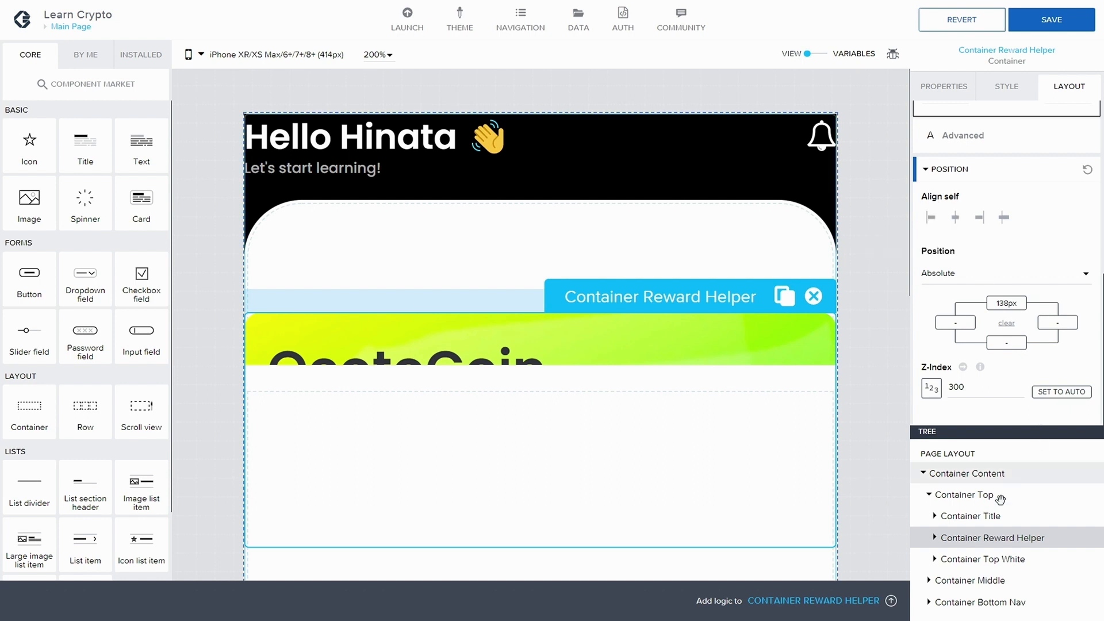
# Step: Set the bottom gap of Container Title to the +M (64px) page layout spacing and save the application
pyautogui.click(997, 515)
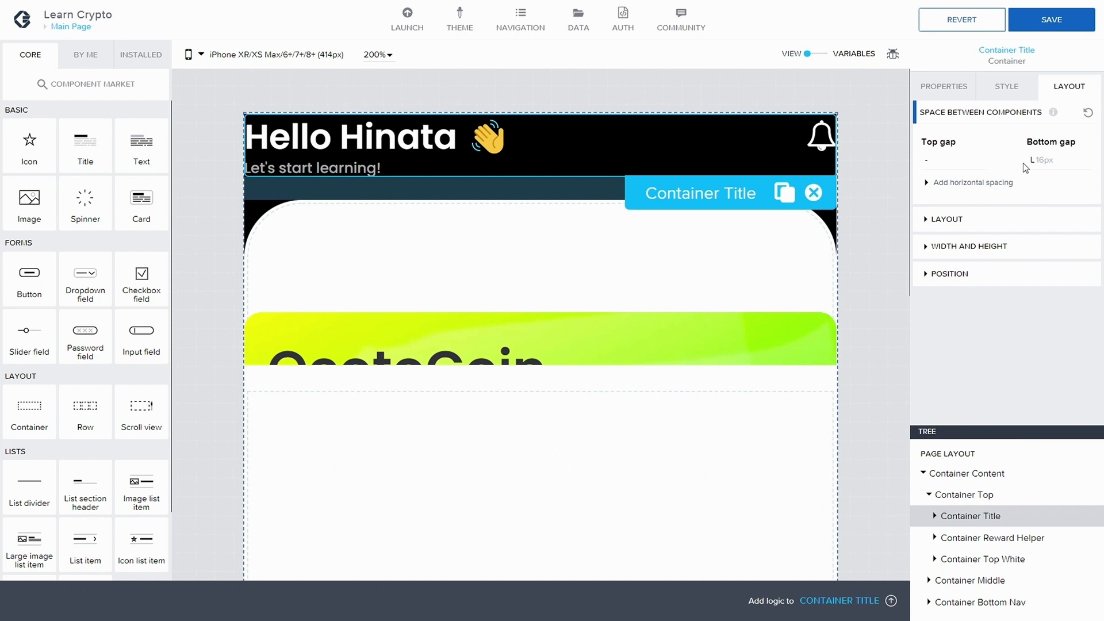
pyautogui.click(1039, 164)
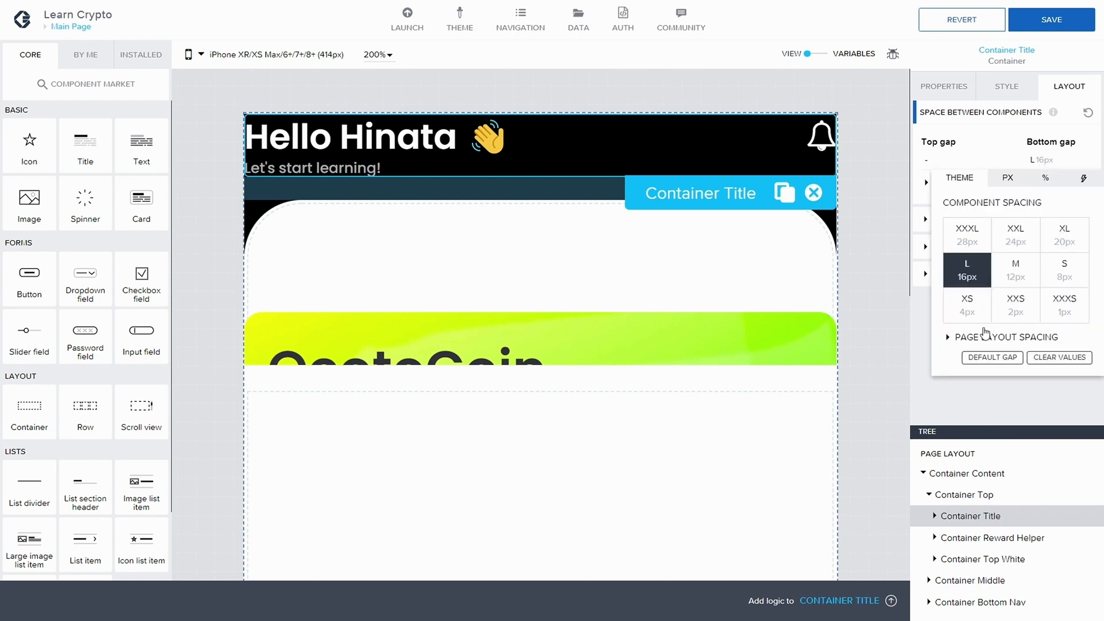
pyautogui.click(947, 339)
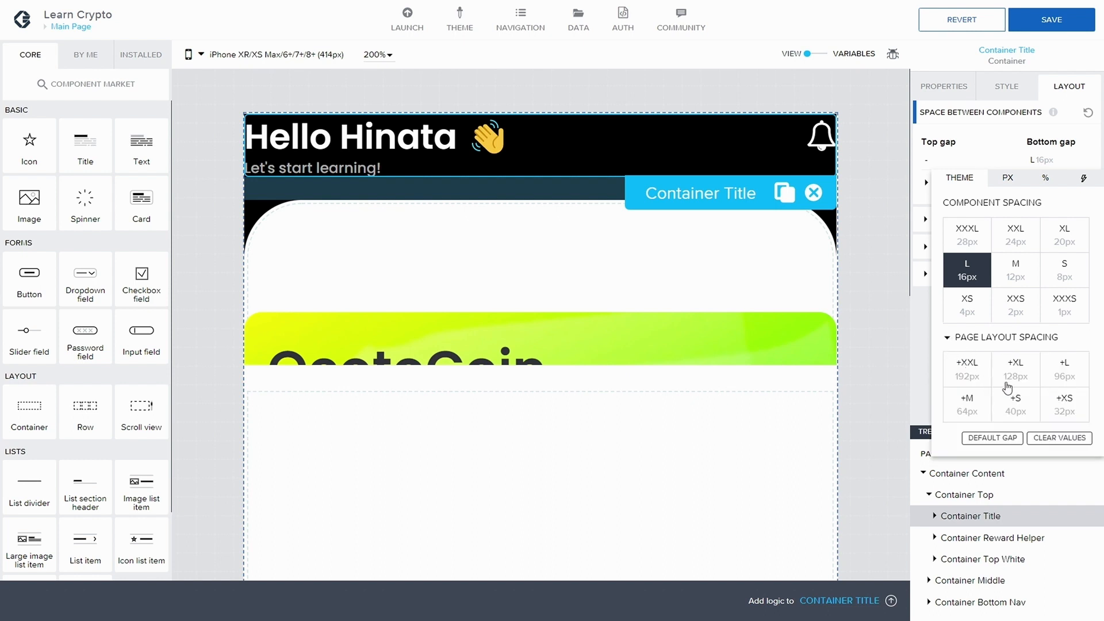
pyautogui.click(970, 407)
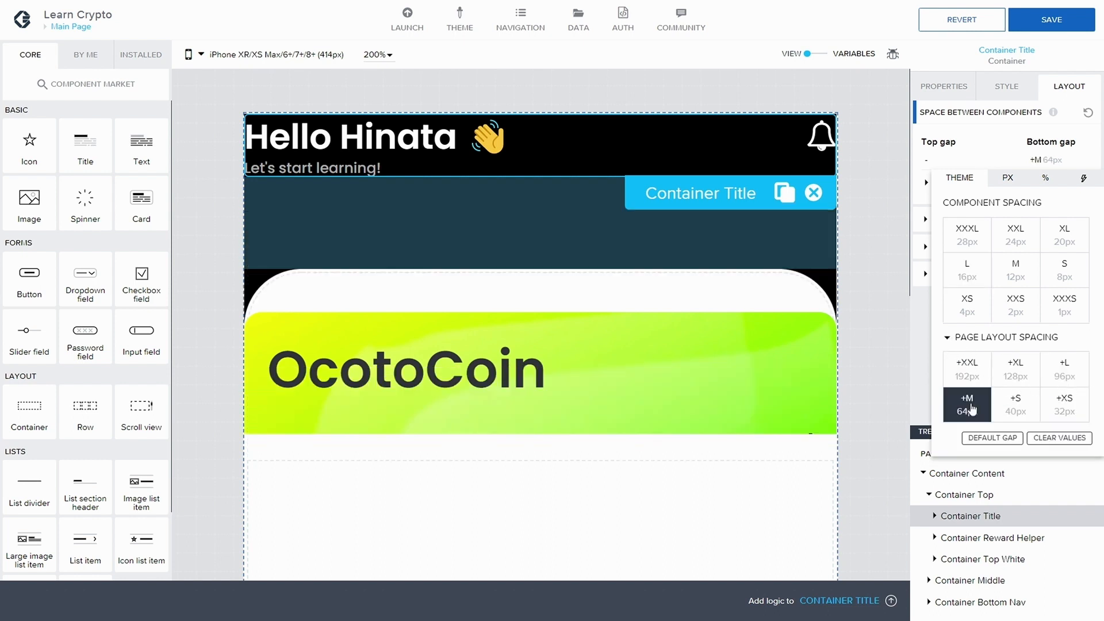
pyautogui.click(881, 340)
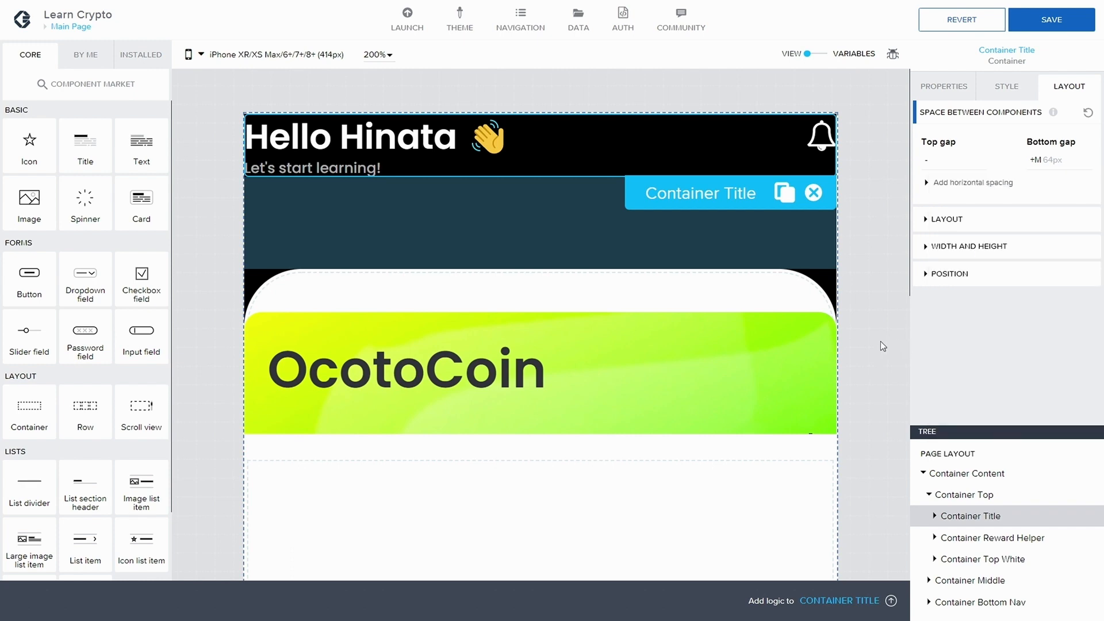
pyautogui.click(1053, 19)
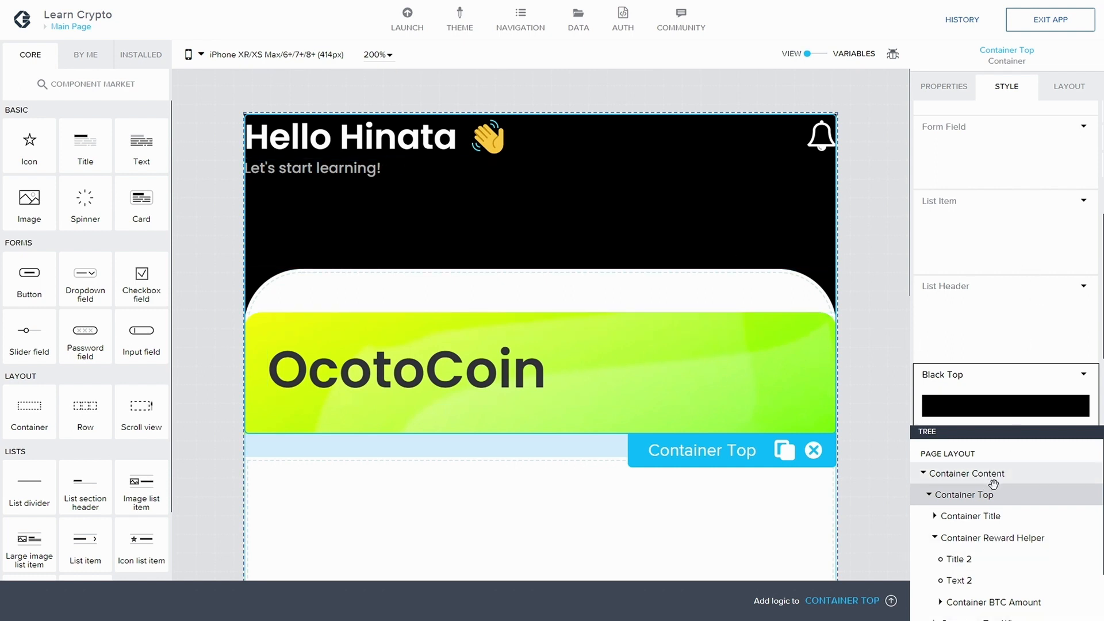
# Step: Edit the Black Top style of Container Top and set its top padding to +M (64px) page layout spacing
pyautogui.scroll(-1, 1060, 382)
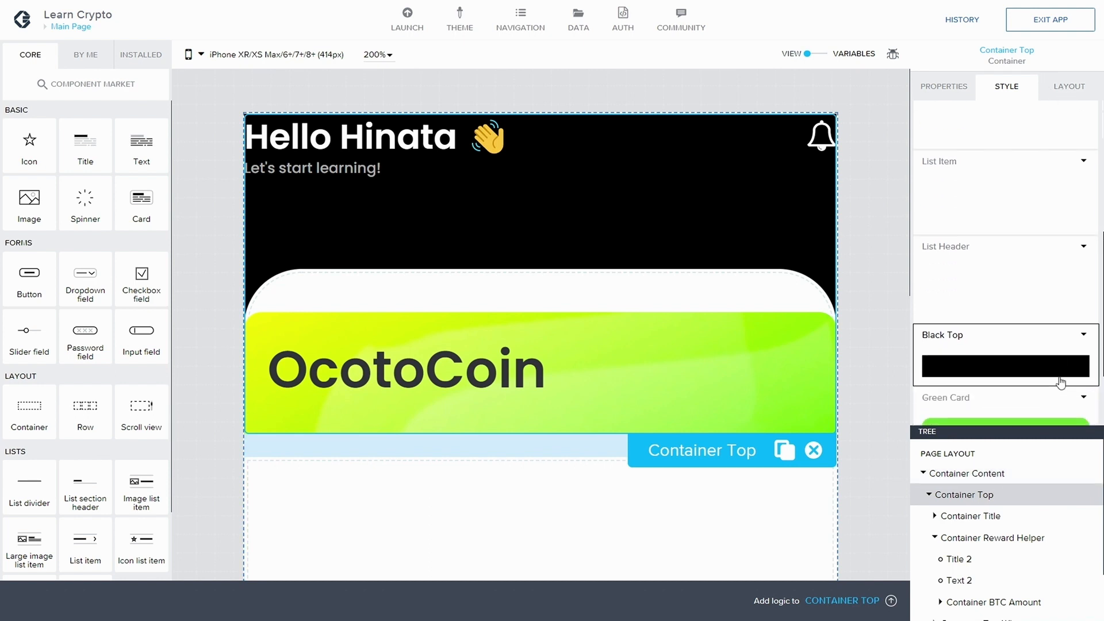
pyautogui.click(1084, 326)
pyautogui.click(1001, 347)
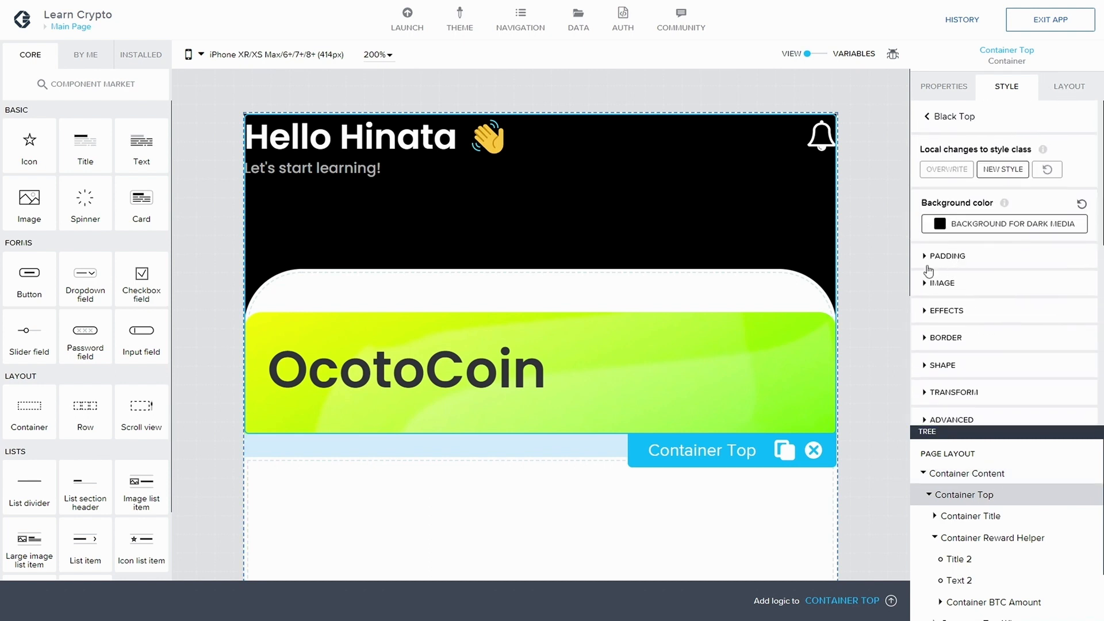
pyautogui.click(929, 256)
pyautogui.click(1000, 290)
pyautogui.click(945, 303)
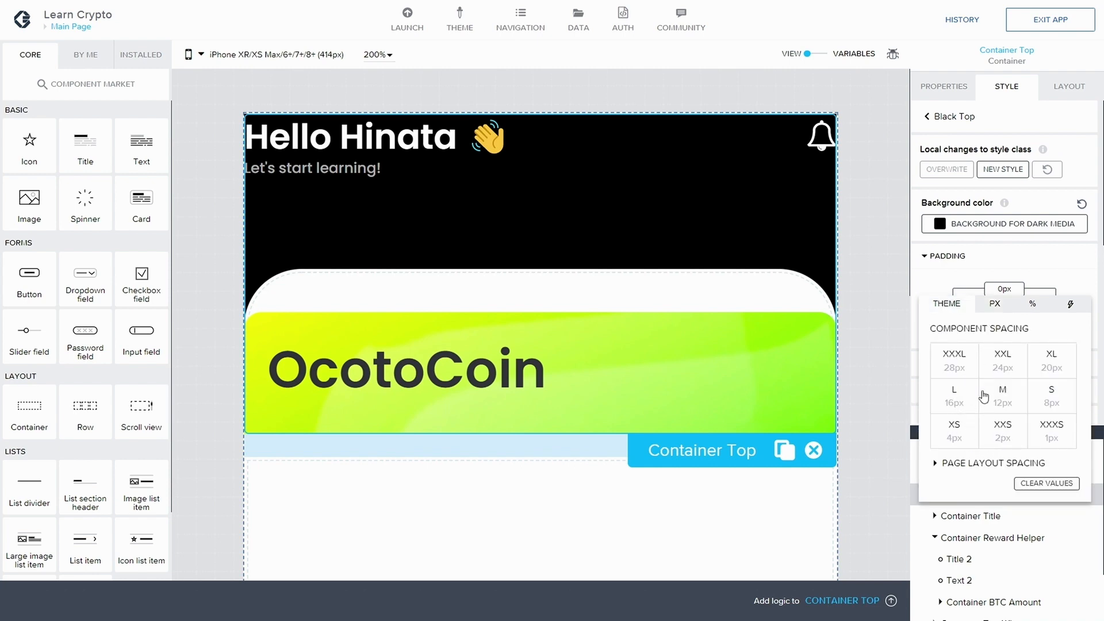
pyautogui.click(943, 463)
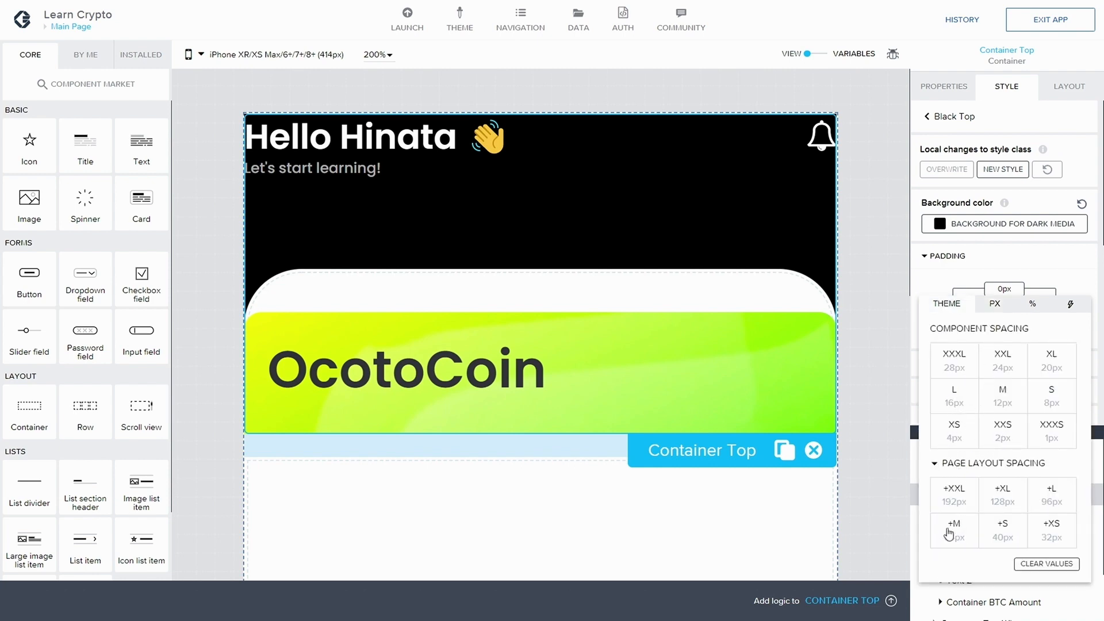
pyautogui.click(949, 533)
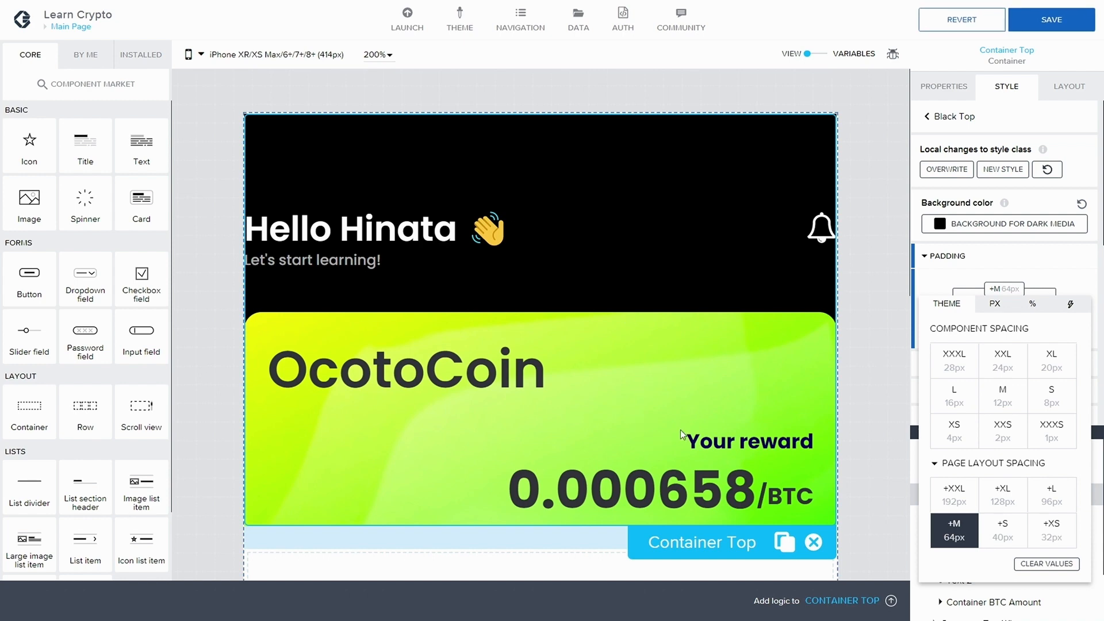
# Step: Overwrite the Black Top style class with the local padding change and save the application
pyautogui.click(1053, 20)
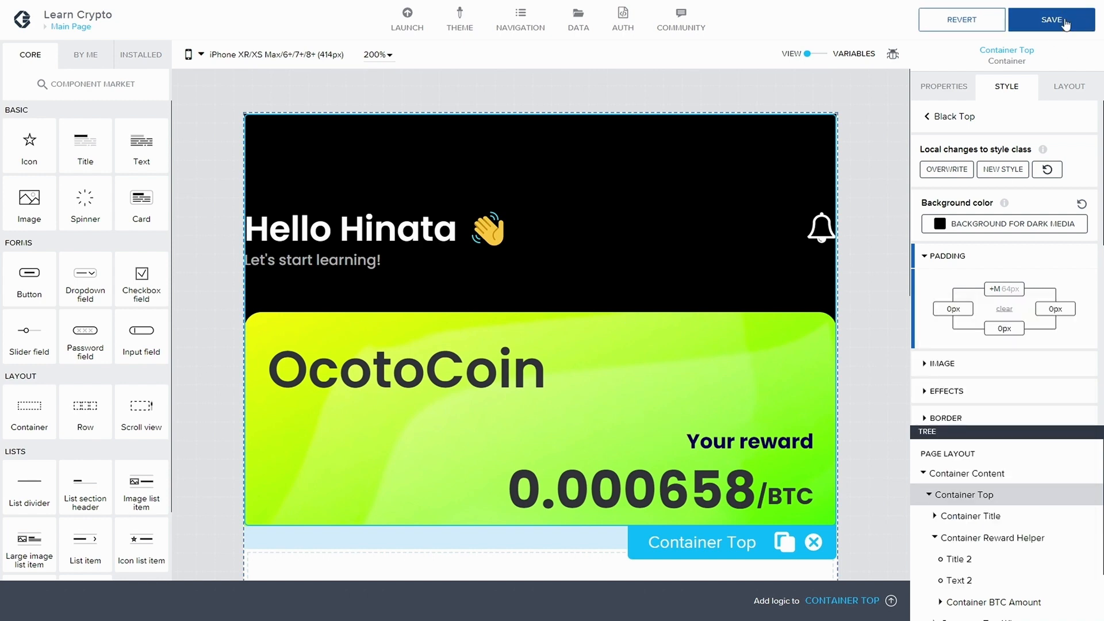
pyautogui.click(959, 172)
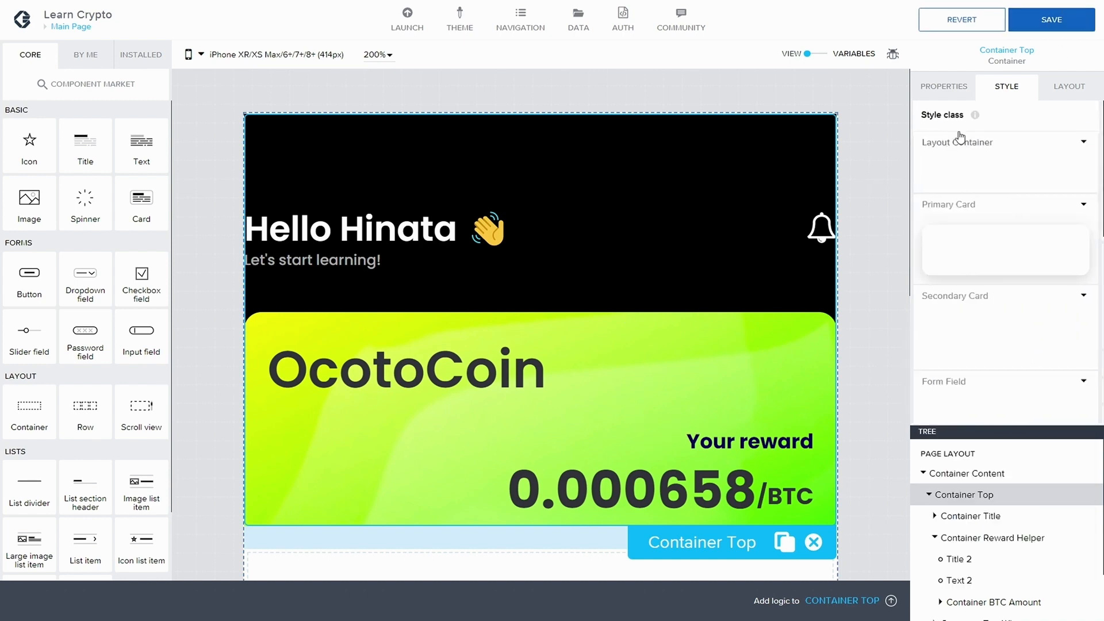
pyautogui.click(1047, 20)
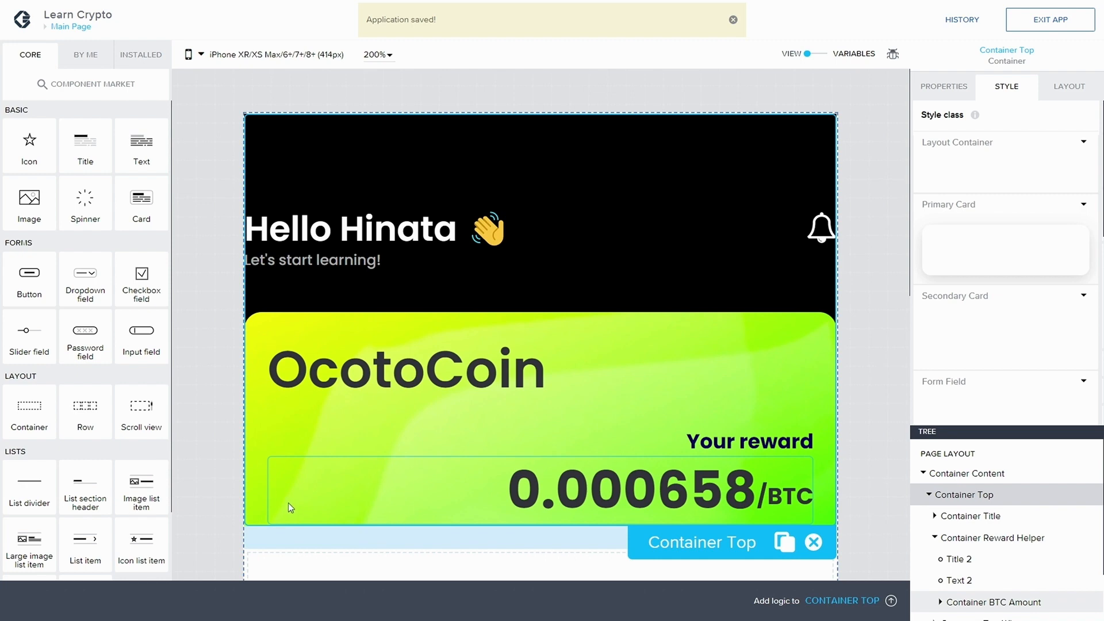
# Step: Clear the bottom gap of the OcotoCoin title in the reward card and save the application
pyautogui.click(476, 363)
pyautogui.click(1068, 86)
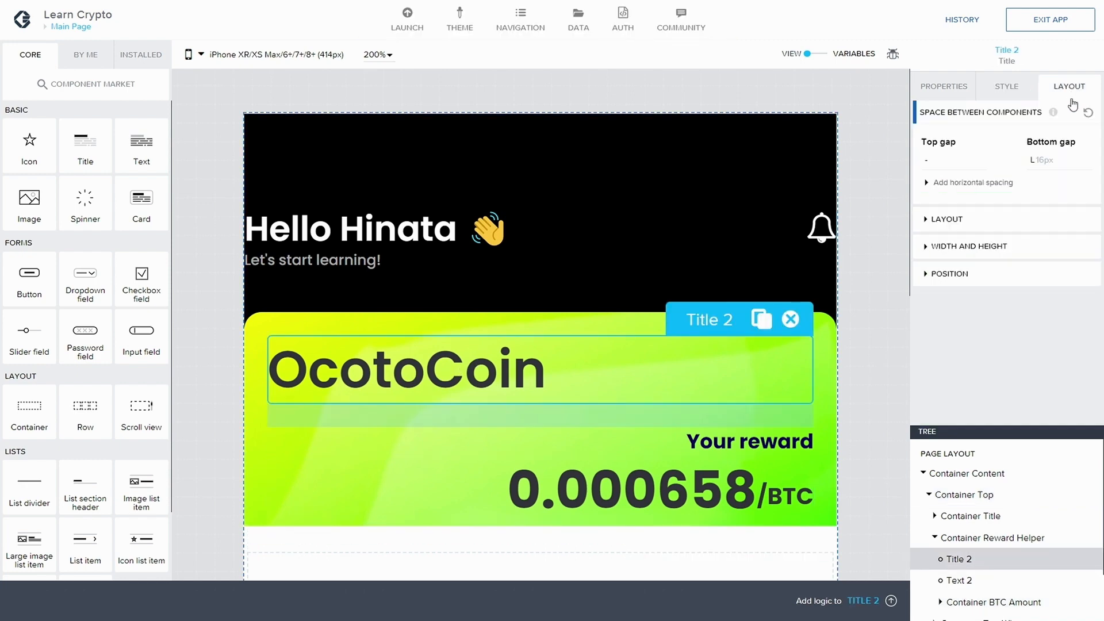
pyautogui.click(1043, 161)
pyautogui.click(1072, 359)
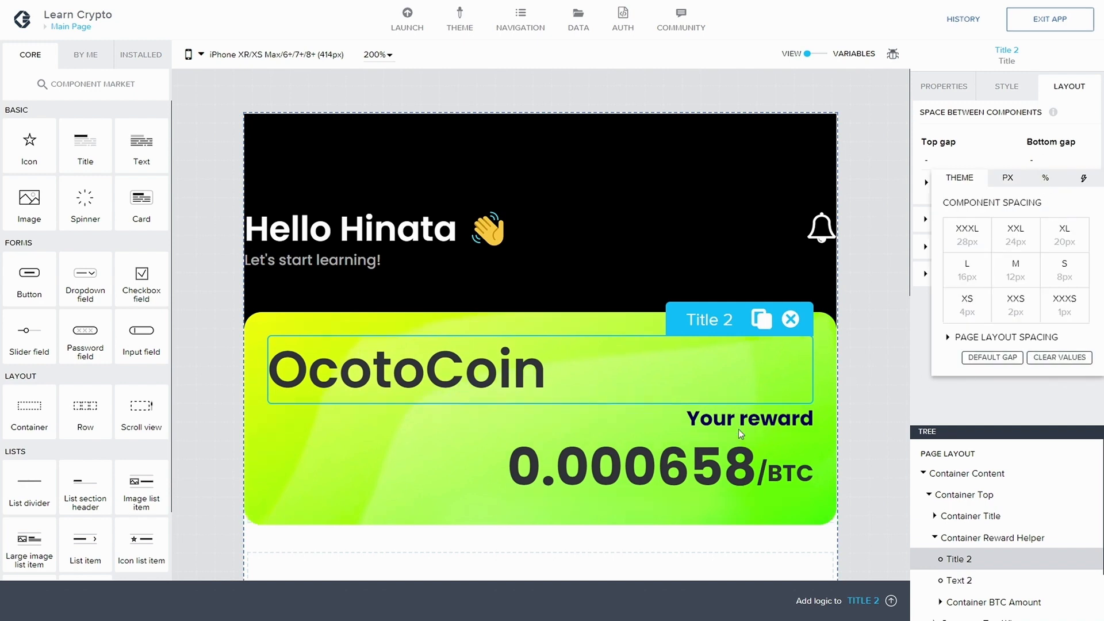
pyautogui.click(1073, 22)
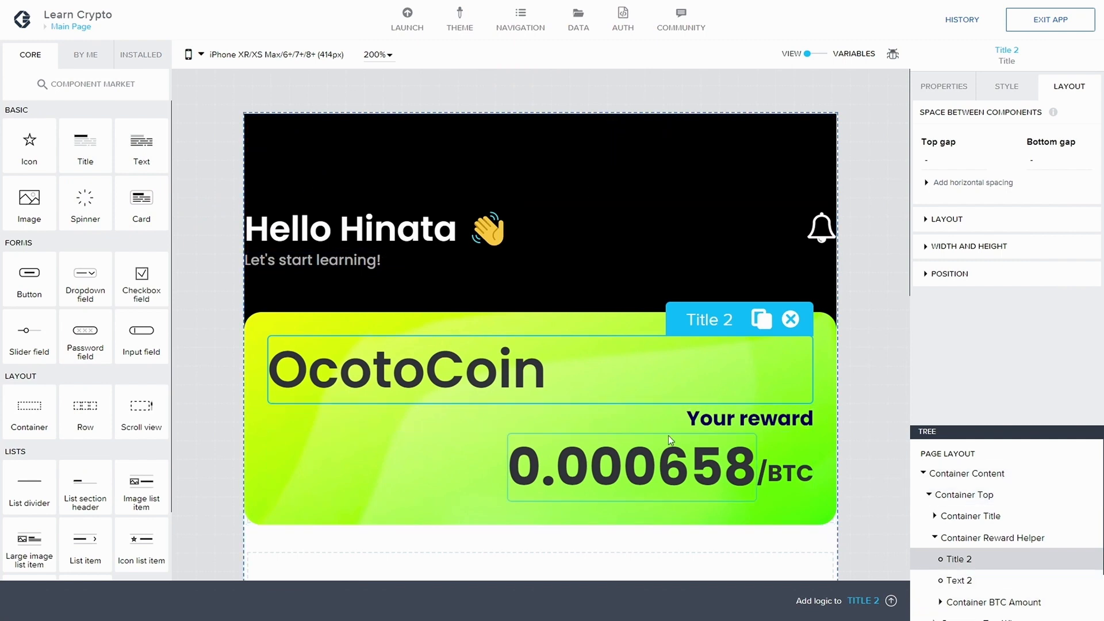
# Step: Set the left and right spacing of Container Title to L (16px) and save the application
pyautogui.click(969, 496)
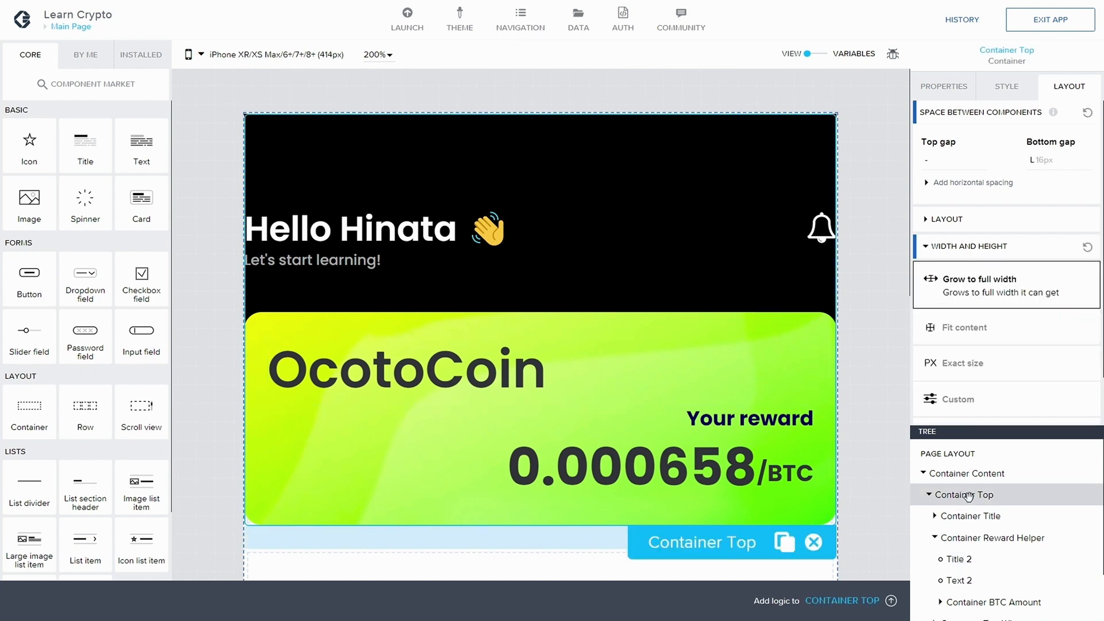
pyautogui.click(971, 516)
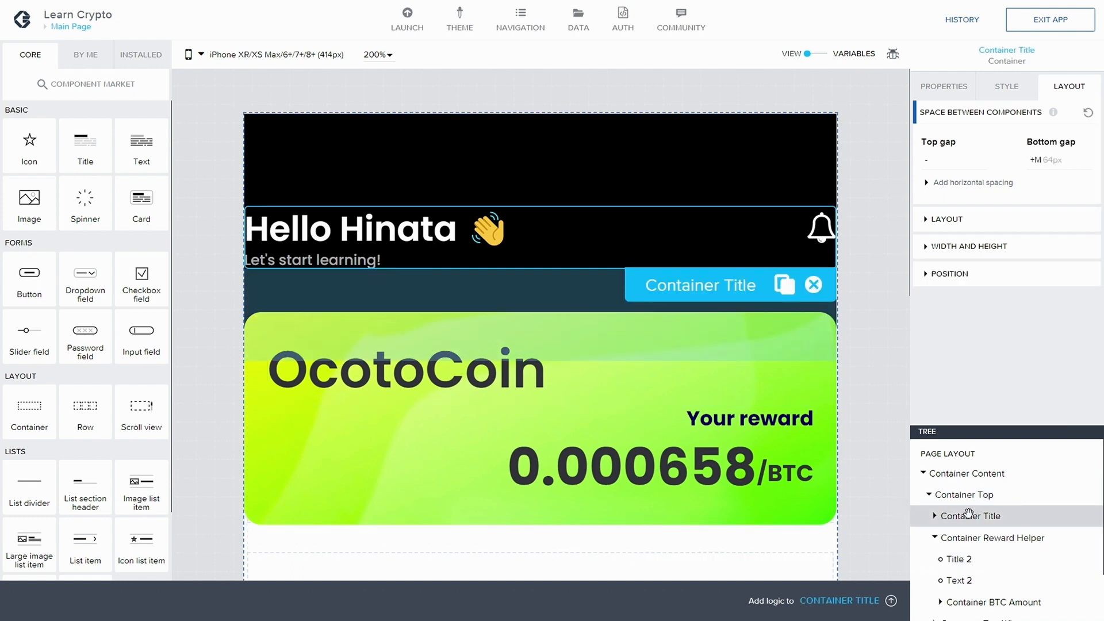
pyautogui.click(927, 183)
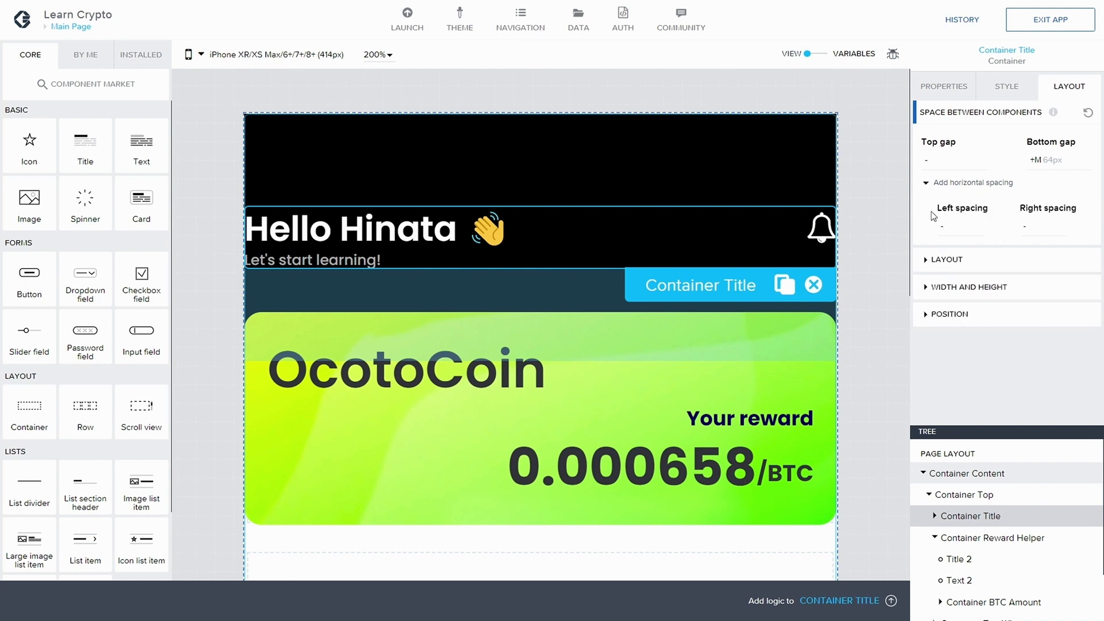
pyautogui.click(943, 230)
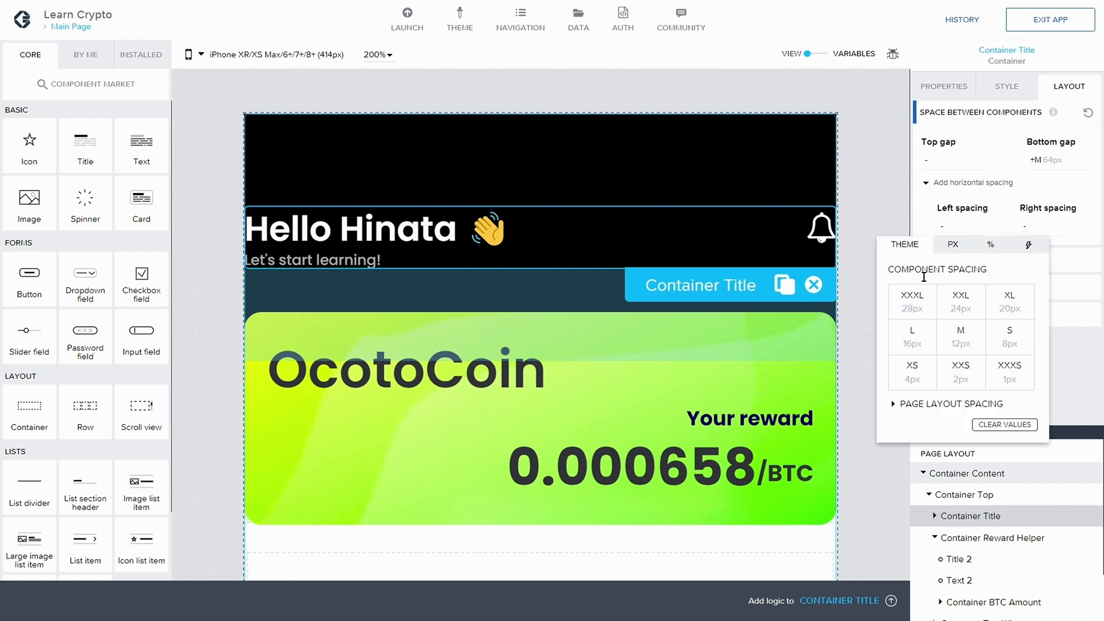
pyautogui.click(913, 339)
pyautogui.click(1026, 227)
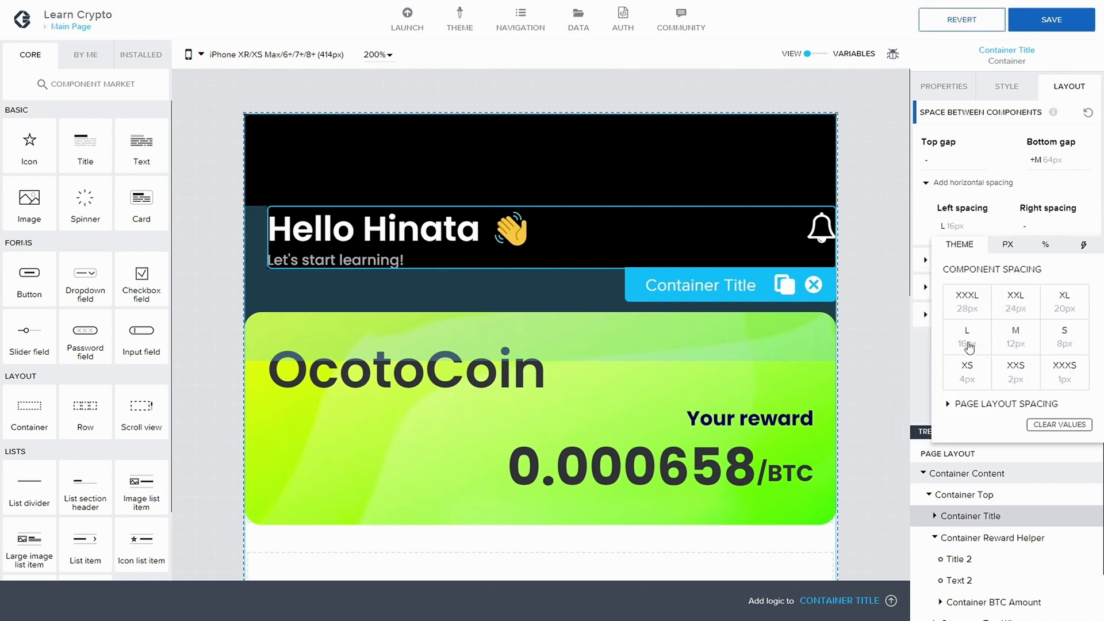
pyautogui.click(968, 340)
pyautogui.click(1040, 23)
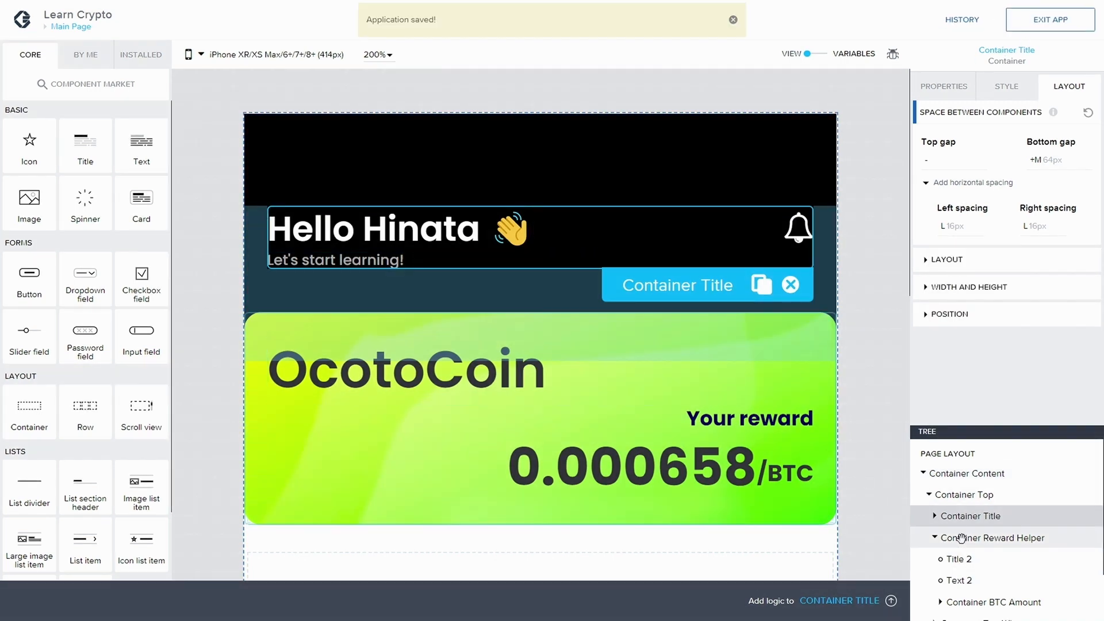
# Step: Try L (16px) left and right spacing on Container Reward Helper
pyautogui.click(934, 537)
pyautogui.click(973, 537)
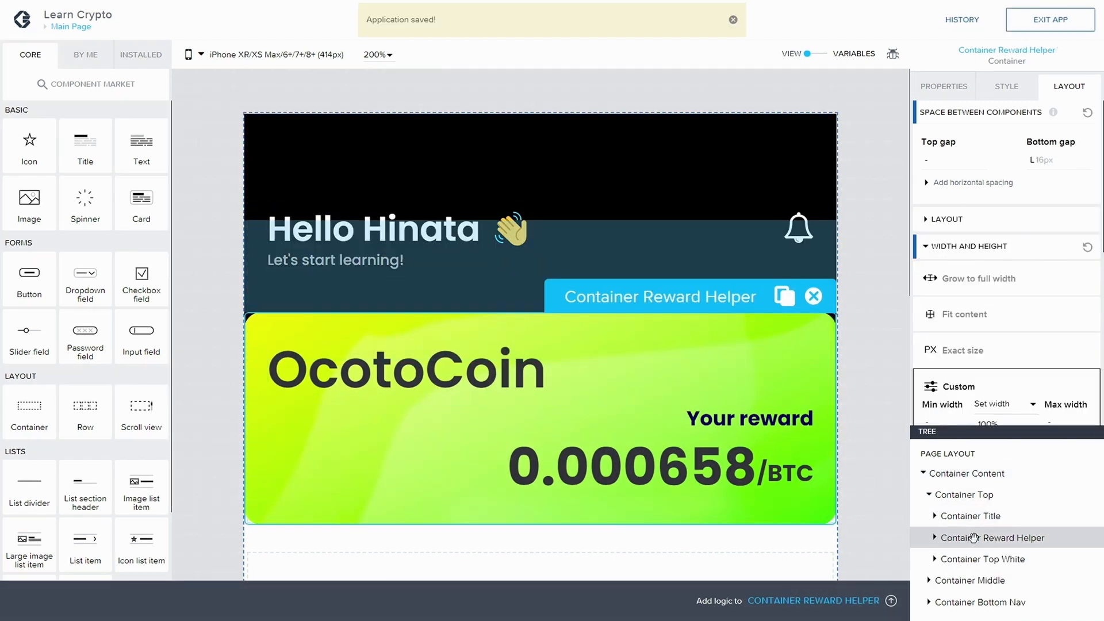
pyautogui.click(924, 184)
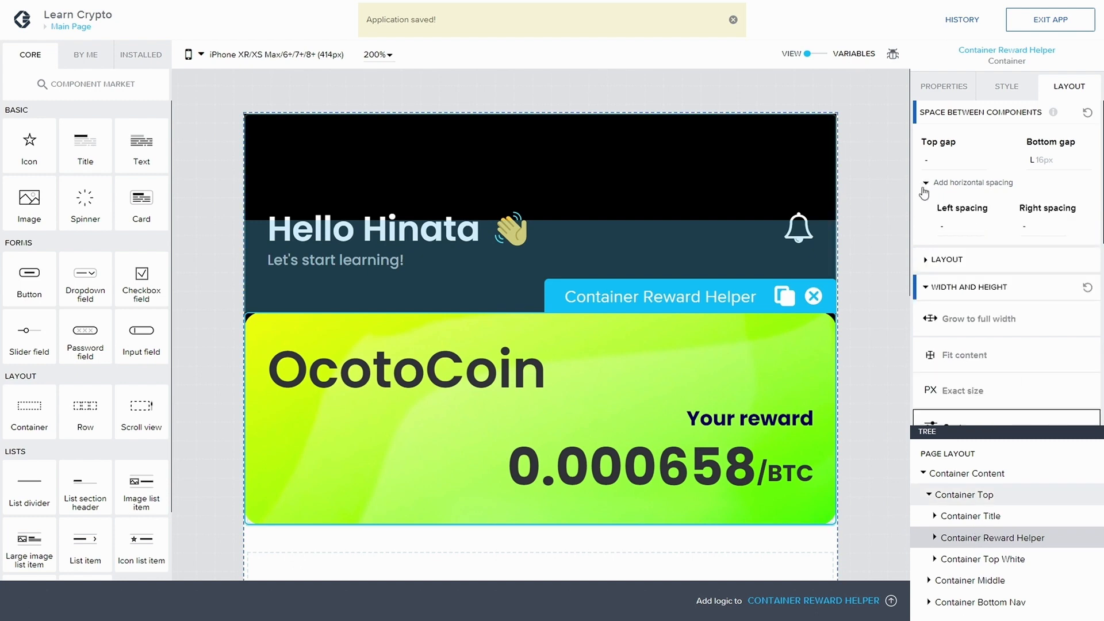
pyautogui.click(954, 226)
pyautogui.click(911, 338)
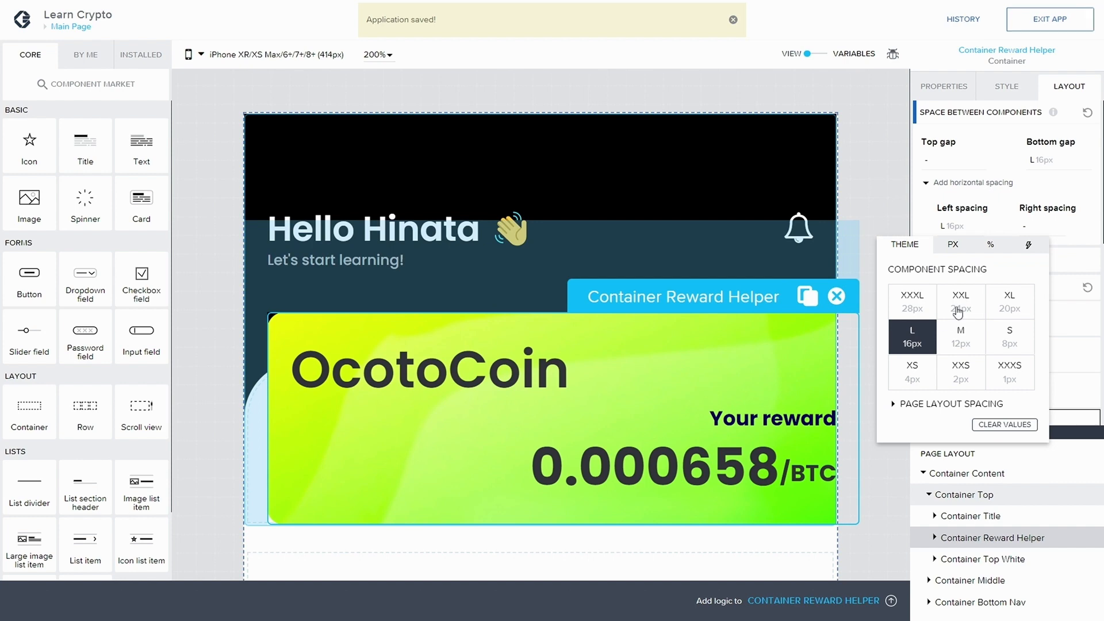
pyautogui.click(1029, 226)
pyautogui.click(1029, 226)
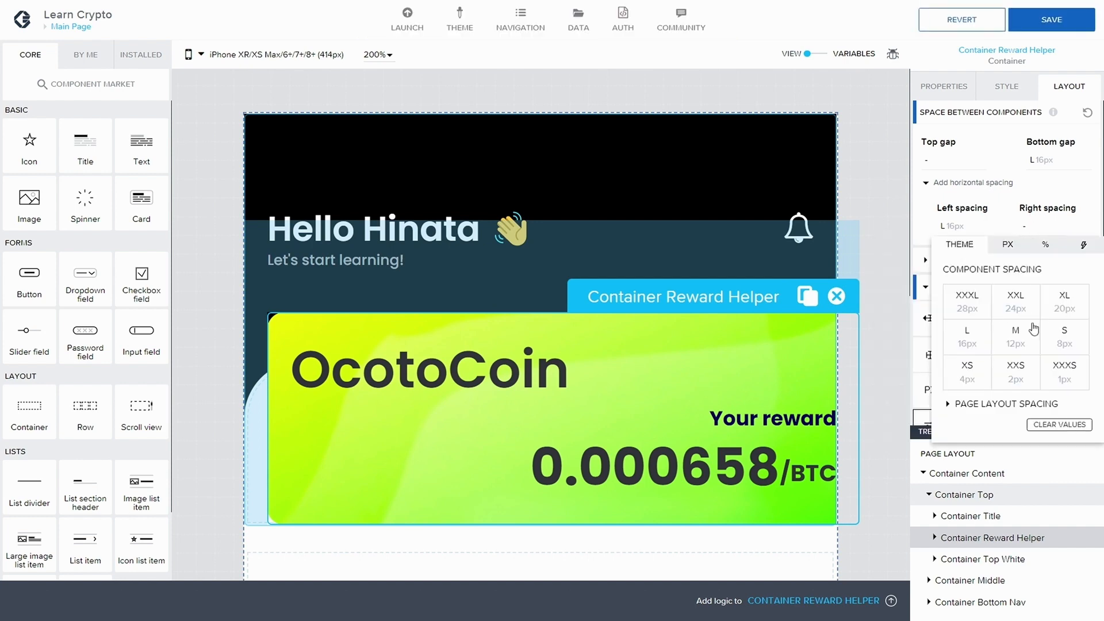
pyautogui.click(965, 348)
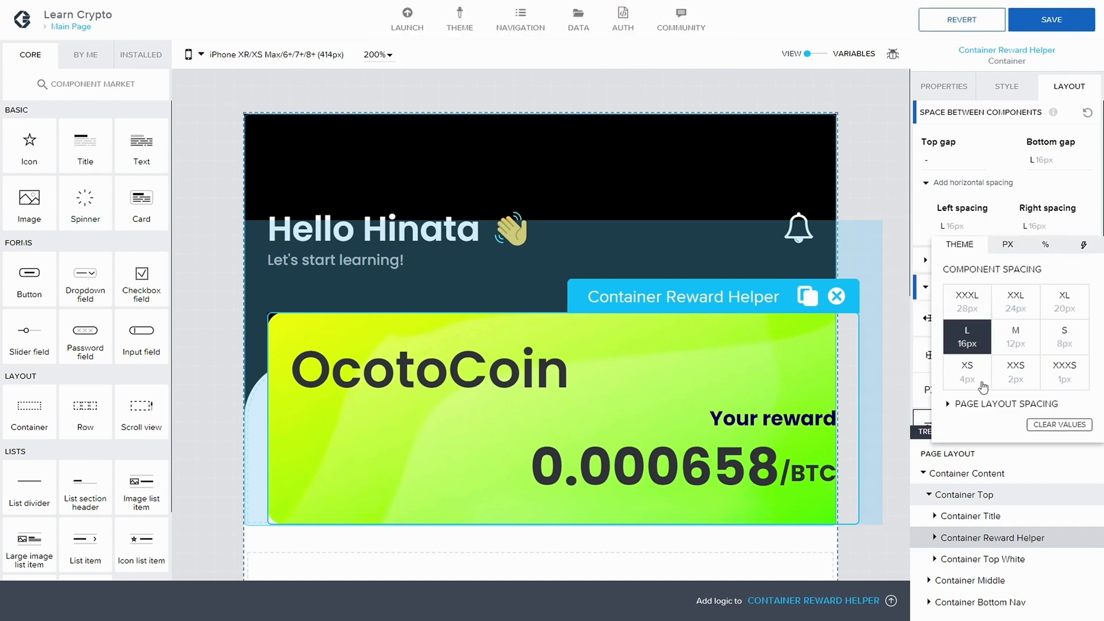
# Step: Clear the left and right spacing of Container Reward Helper and save the application
pyautogui.click(1060, 424)
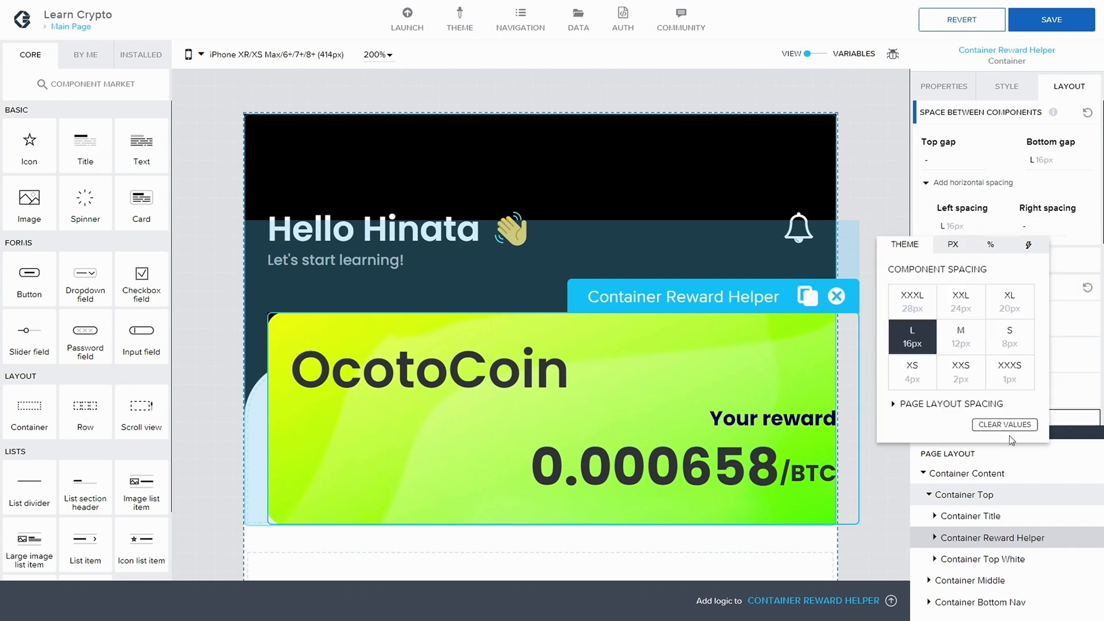
pyautogui.click(1006, 426)
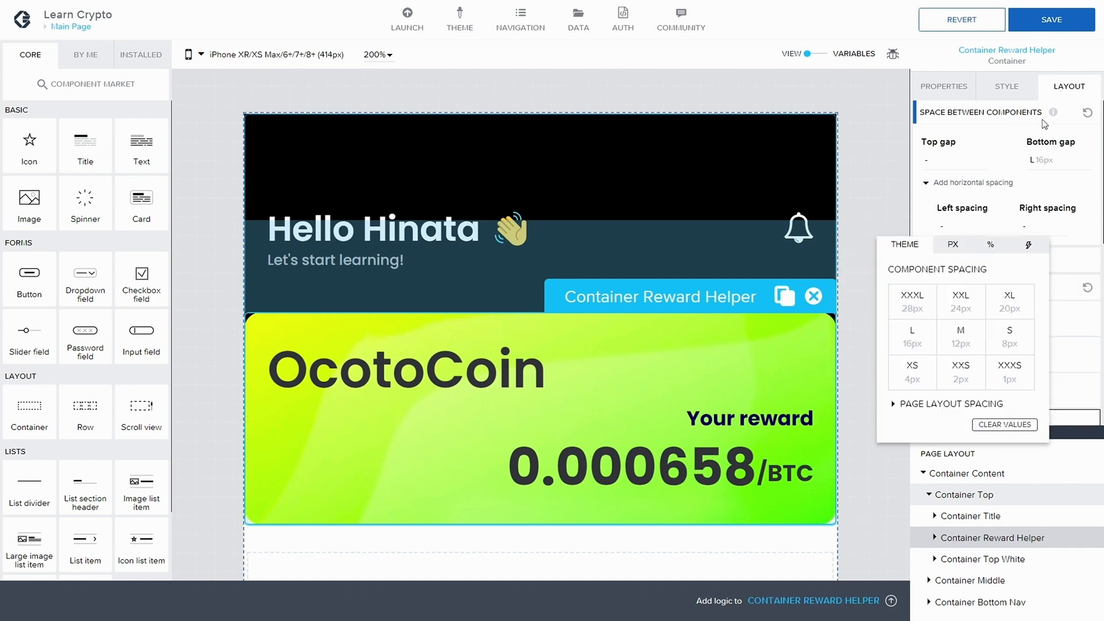
pyautogui.click(1062, 96)
pyautogui.hotkey('ctrl', 's')
# Step: Set the custom width of Container Reward Helper to 90% and save the application
pyautogui.scroll(-3, 972, 329)
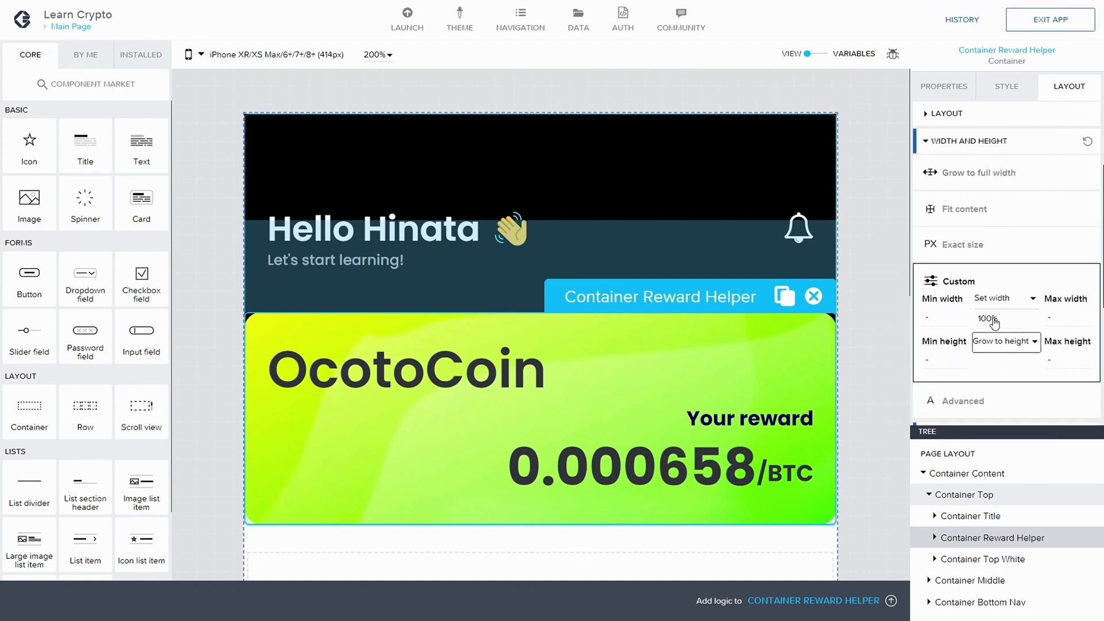
pyautogui.click(994, 321)
pyautogui.moveTo(978, 380); pyautogui.dragTo(868, 376)
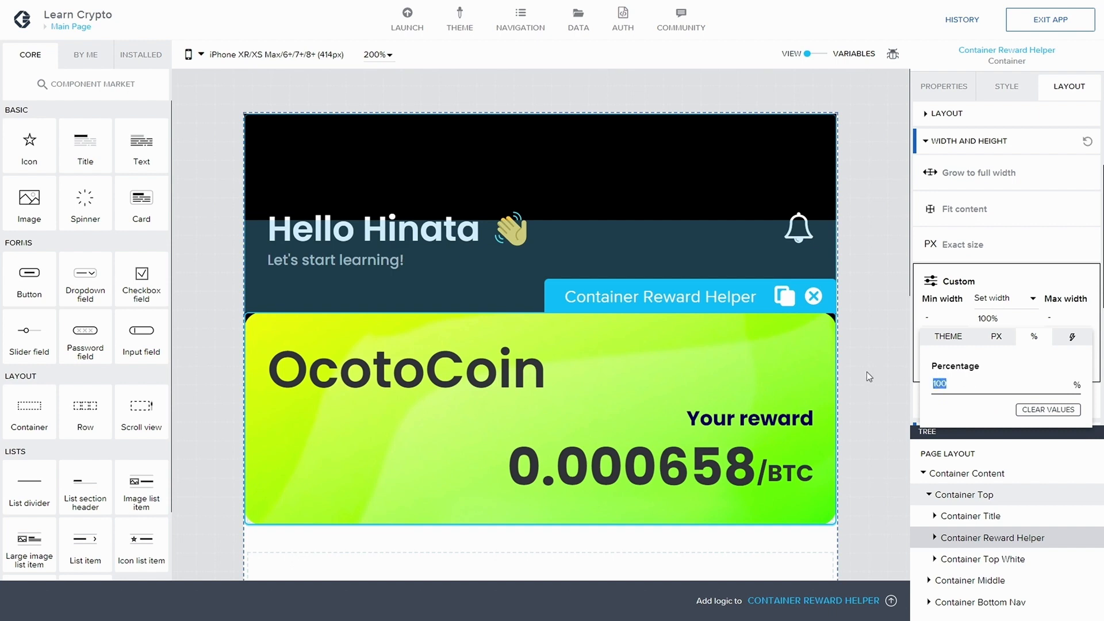
pyautogui.write('90')
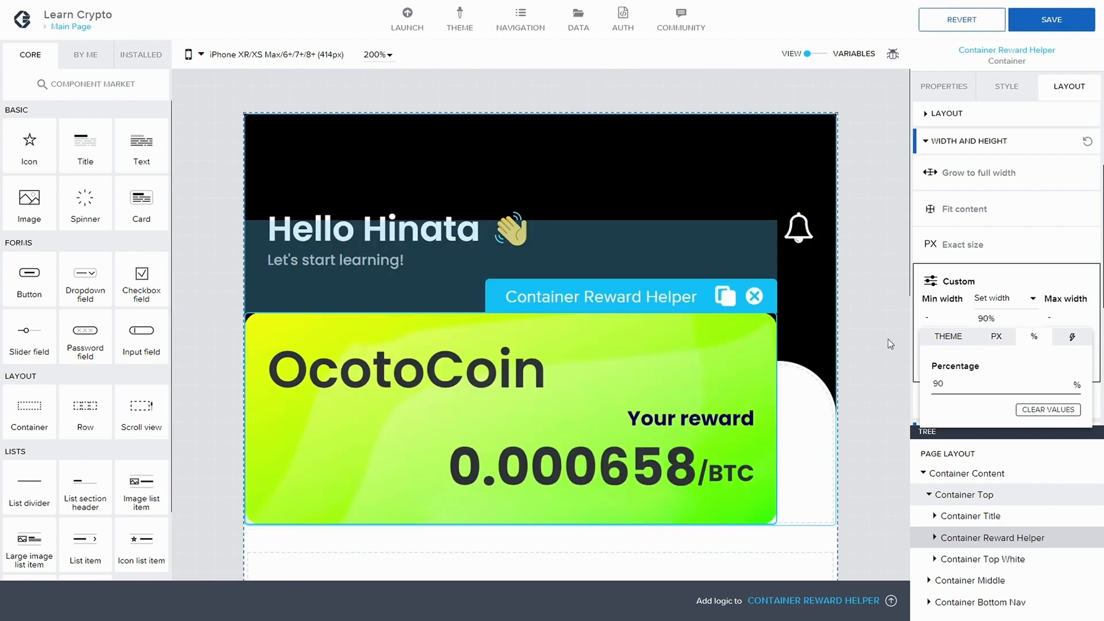
pyautogui.click(1057, 27)
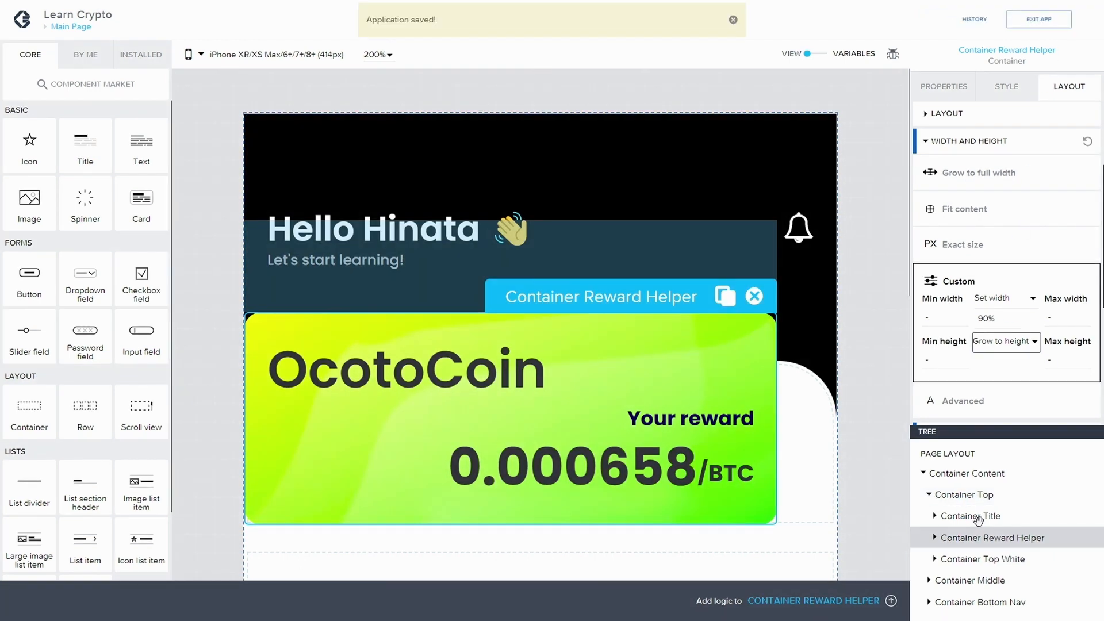
# Step: Align the components of Container Top to the horizontal center and save the application
pyautogui.click(987, 500)
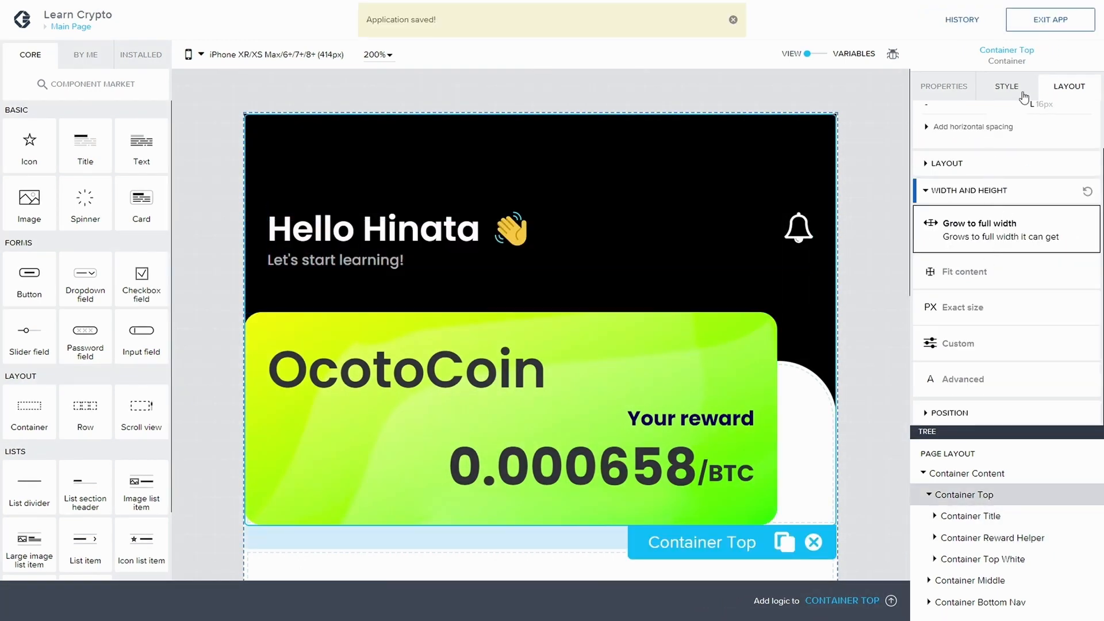
pyautogui.click(946, 164)
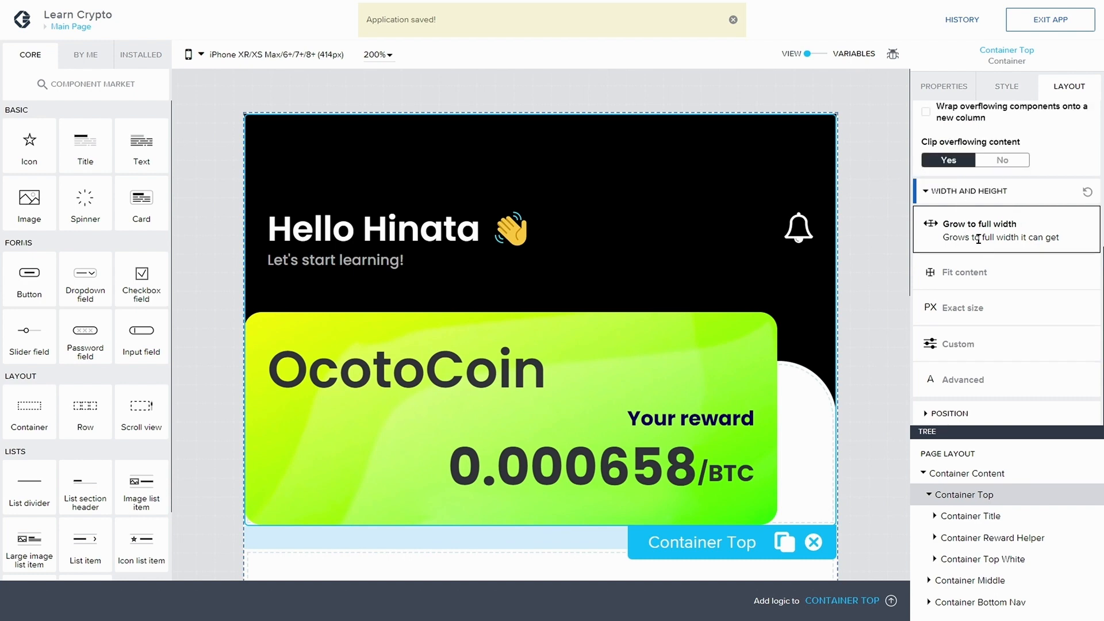
pyautogui.scroll(3, 978, 238)
pyautogui.click(955, 178)
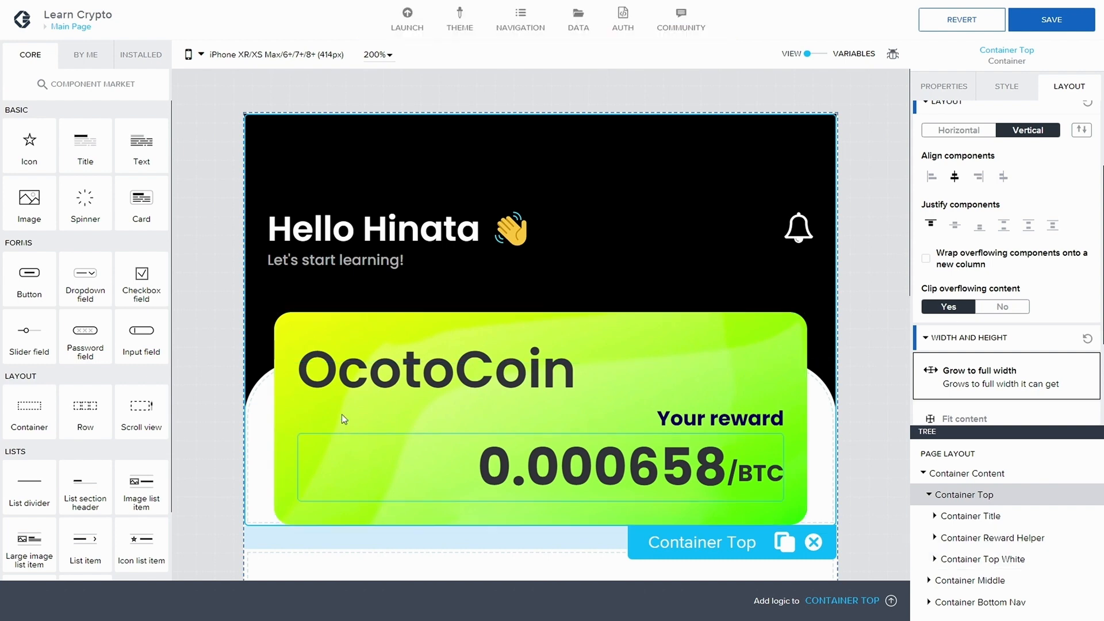
pyautogui.click(1041, 26)
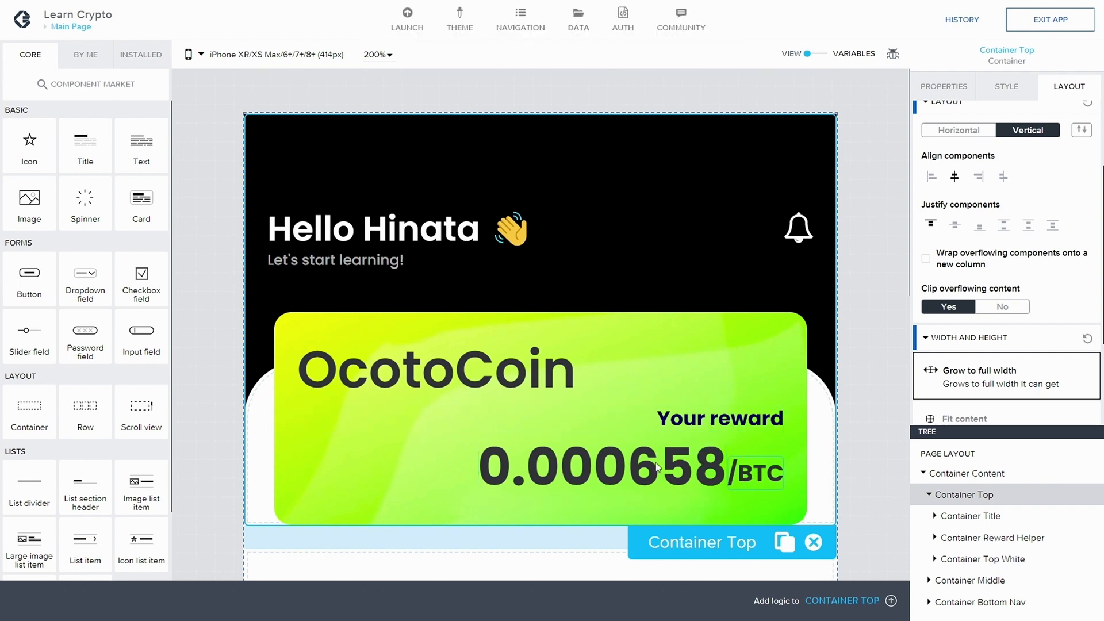
# Step: Add a container inside Container Middle and duplicate it
pyautogui.click(932, 496)
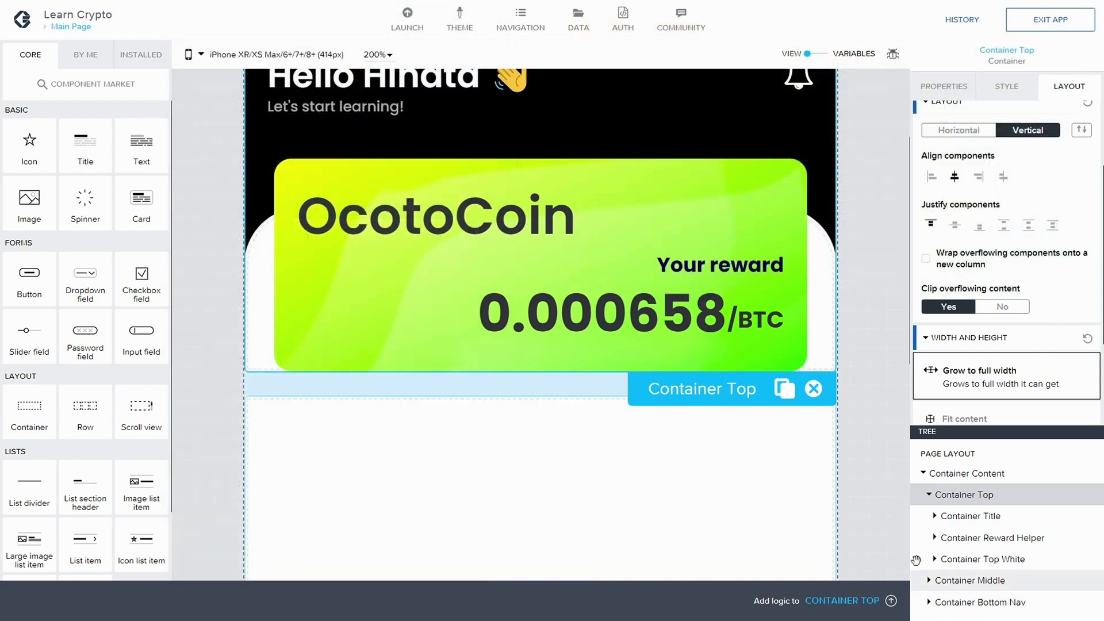
pyautogui.click(957, 580)
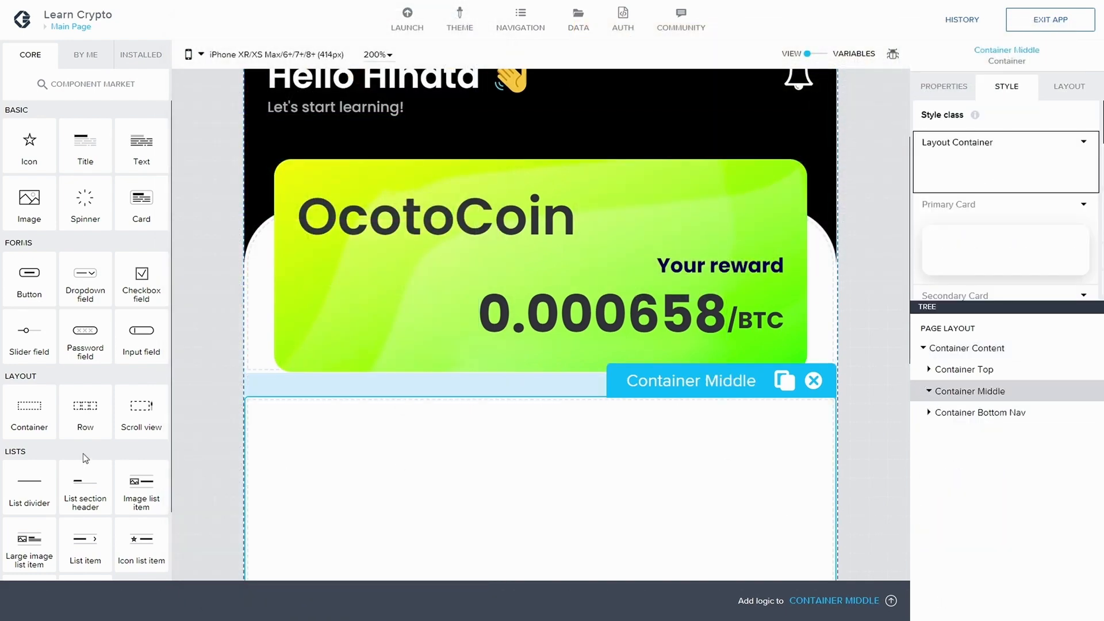
pyautogui.moveTo(817, 417); pyautogui.dragTo(999, 394)
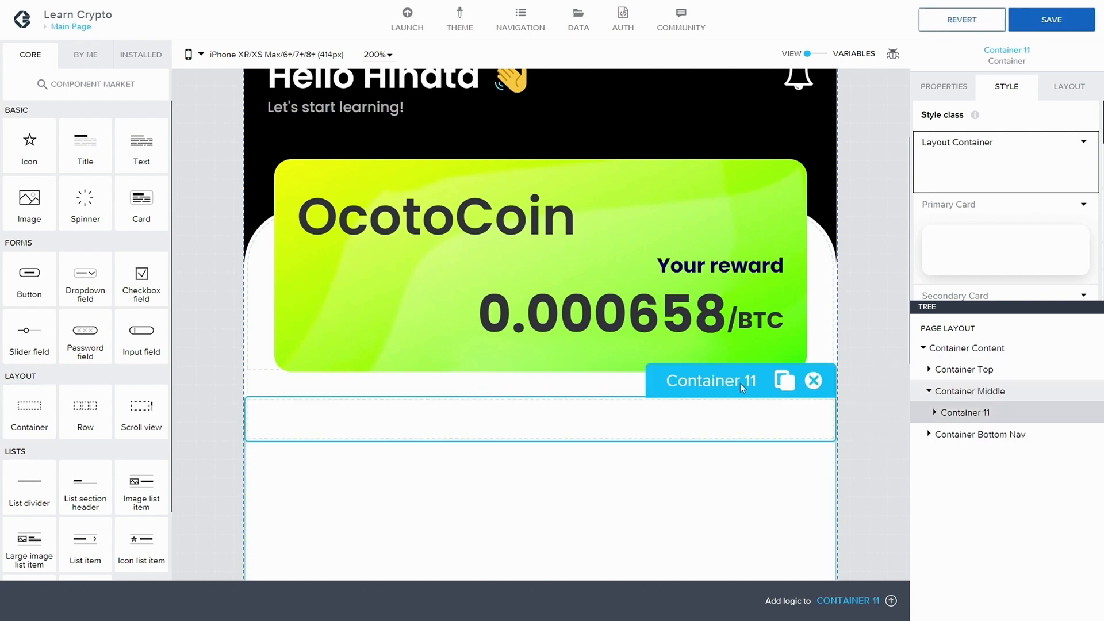
pyautogui.click(796, 393)
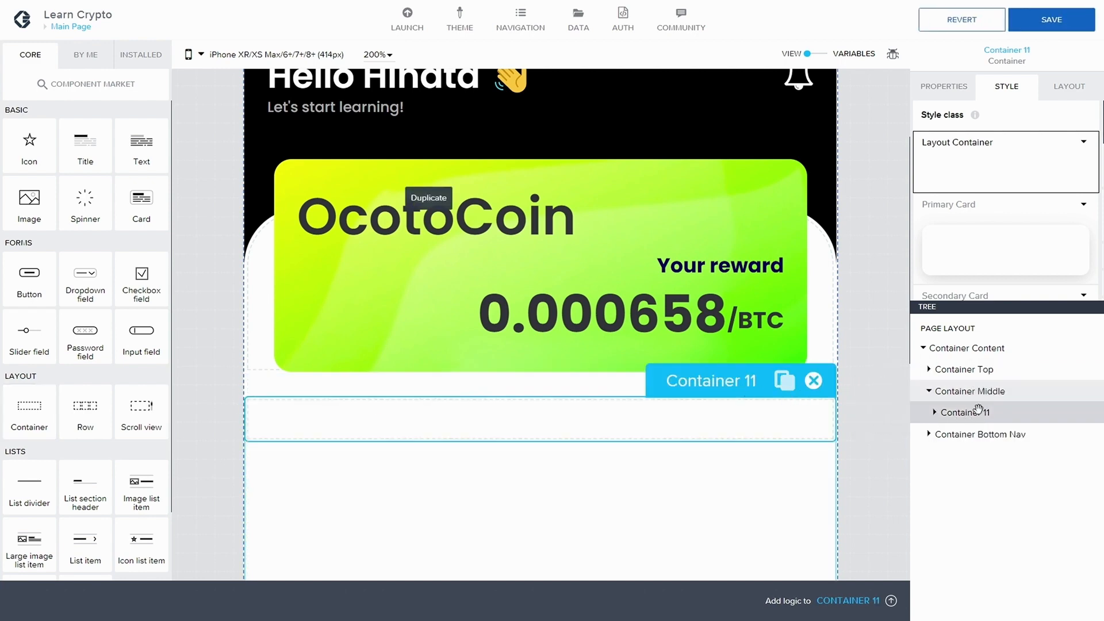
# Step: Rename the first new container in Container Middle as "Container Your lesson"
pyautogui.click(1021, 416)
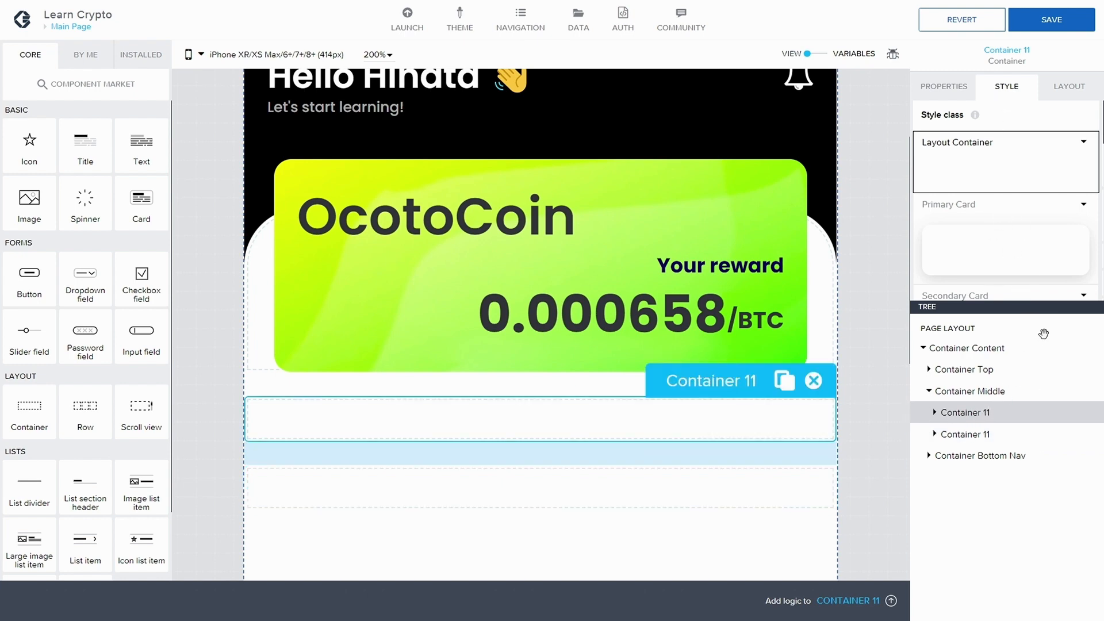
pyautogui.click(943, 87)
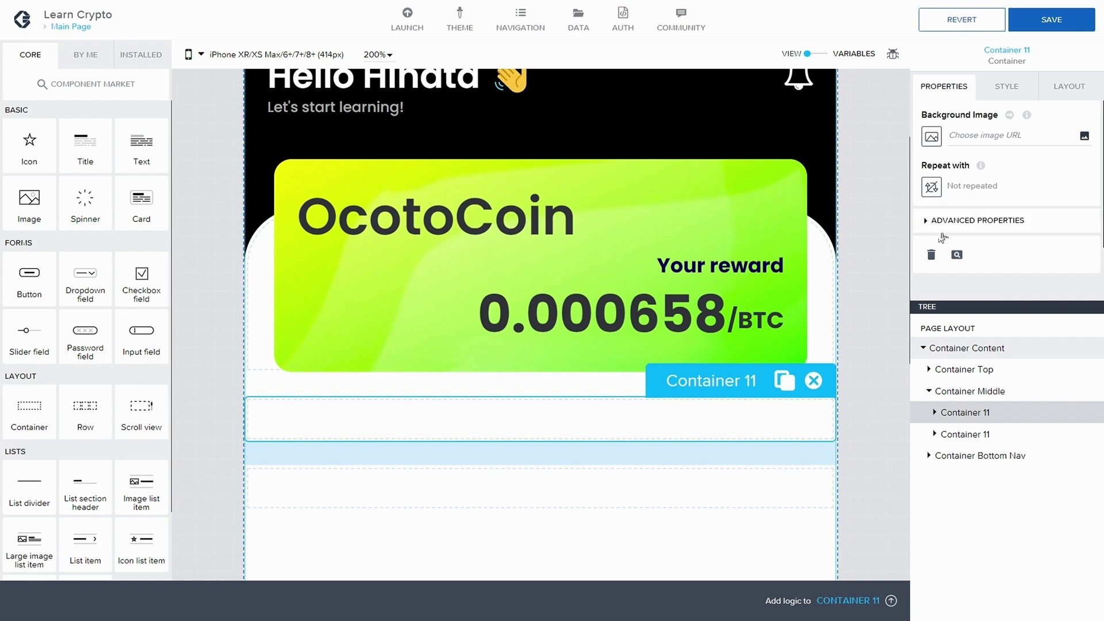
pyautogui.click(924, 221)
pyautogui.scroll(-2, 973, 240)
pyautogui.click(1004, 213)
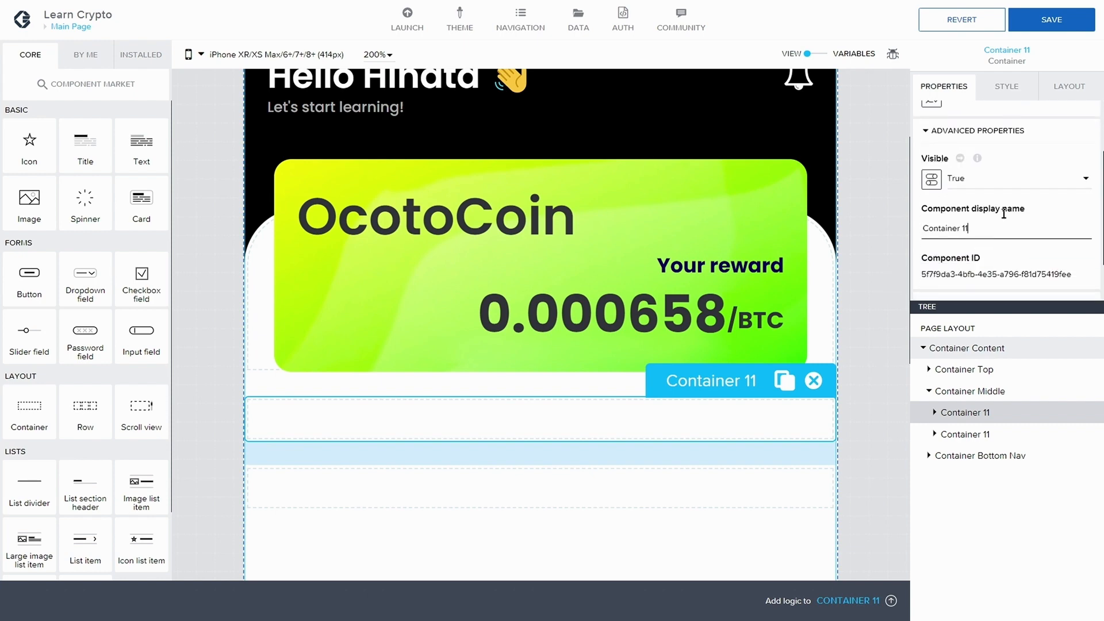
pyautogui.press('BackSpace')
pyautogui.press('BackSpace')
pyautogui.write('Your lesson')
# Step: Rename the second new container in Container Middle as "Container Another Lesson"
pyautogui.click(946, 434)
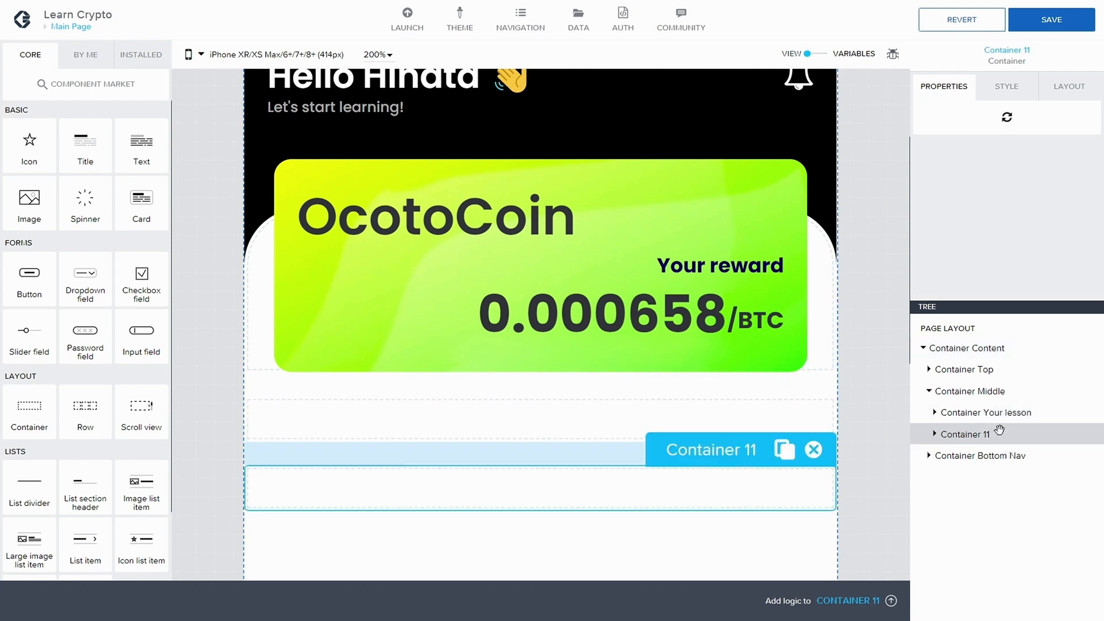
pyautogui.click(935, 220)
pyautogui.scroll(-2, 972, 247)
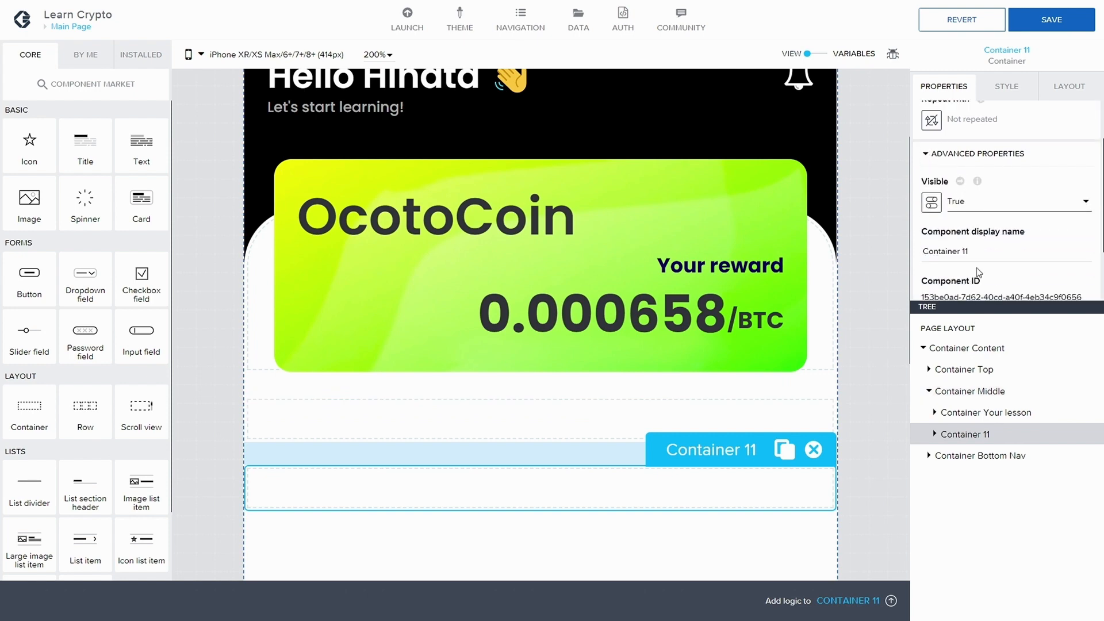
pyautogui.press('BackSpace')
pyautogui.press('BackSpace')
pyautogui.write('An')
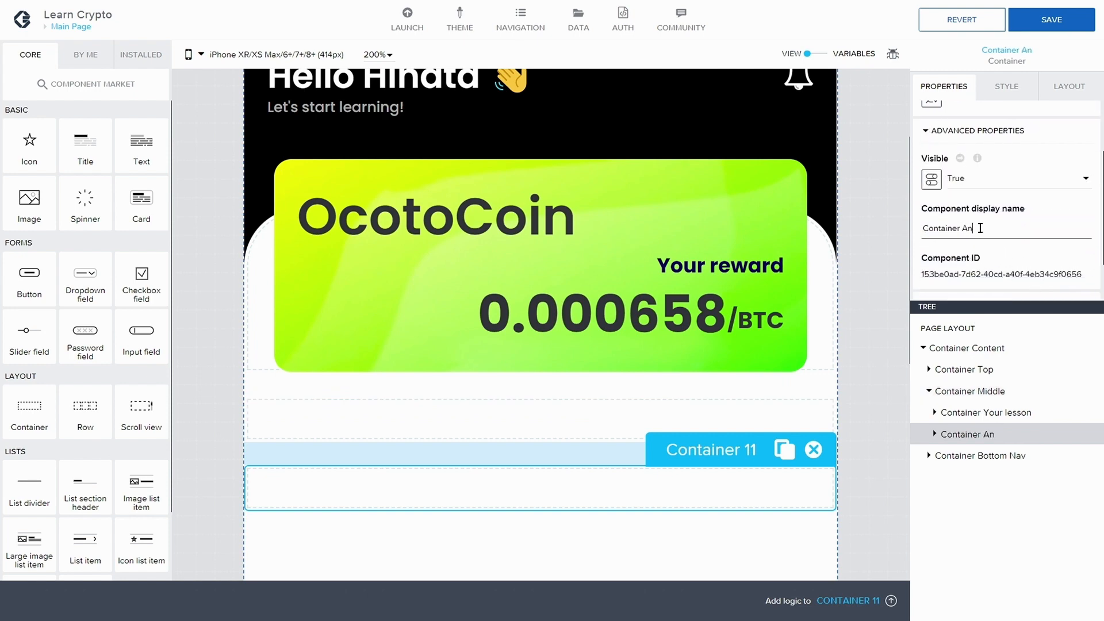
pyautogui.write('other Lesson')
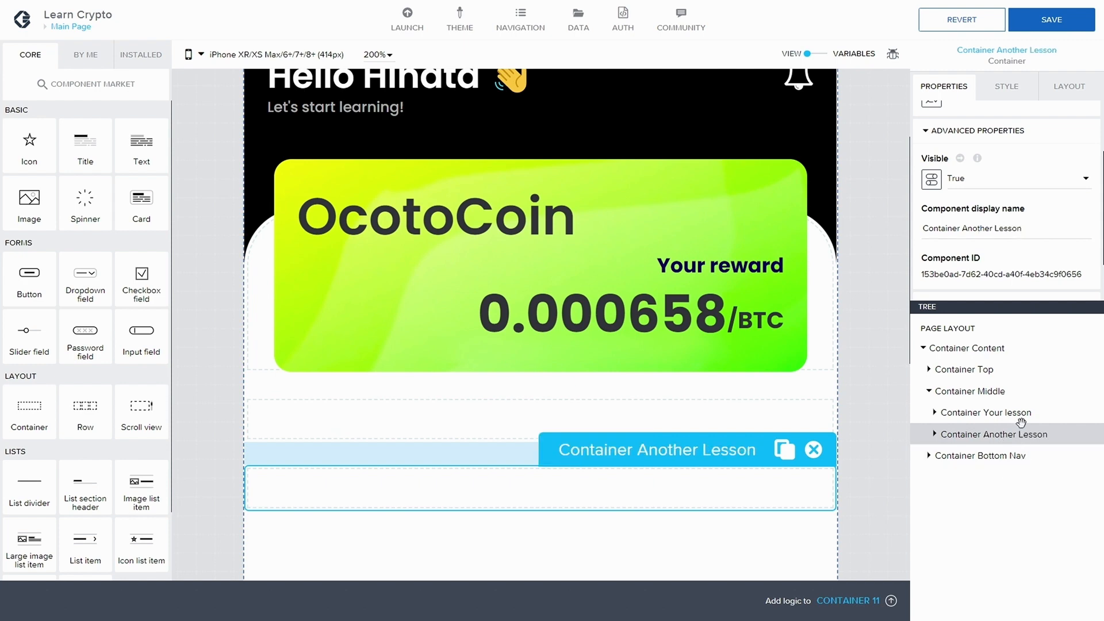
# Step: Add a container inside Container Your lesson and duplicate it
pyautogui.click(984, 413)
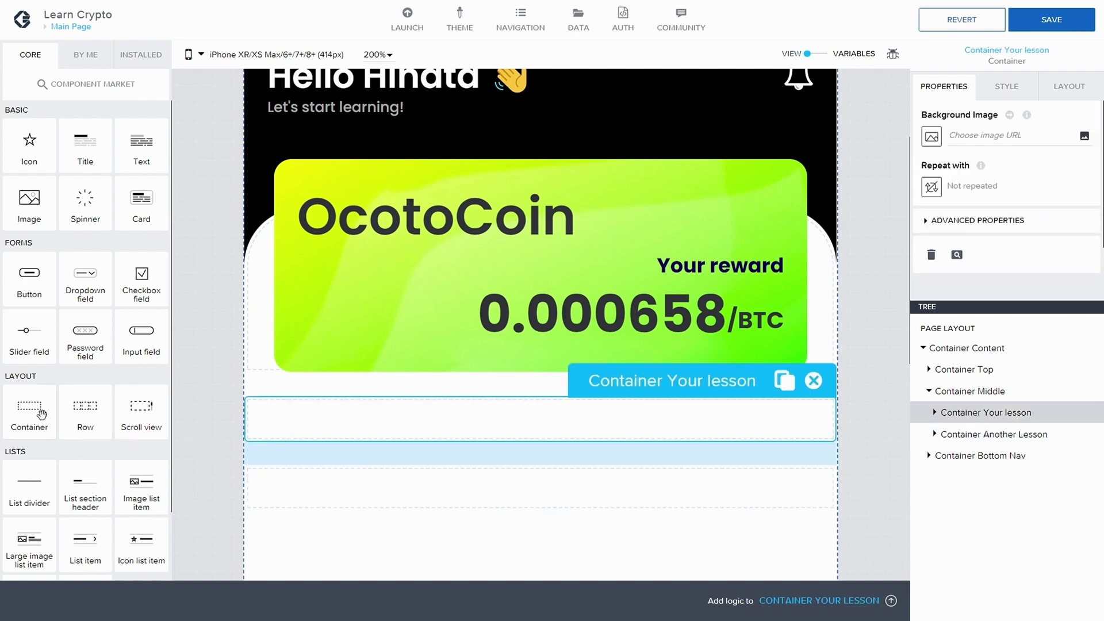
pyautogui.moveTo(42, 414); pyautogui.dragTo(1009, 415)
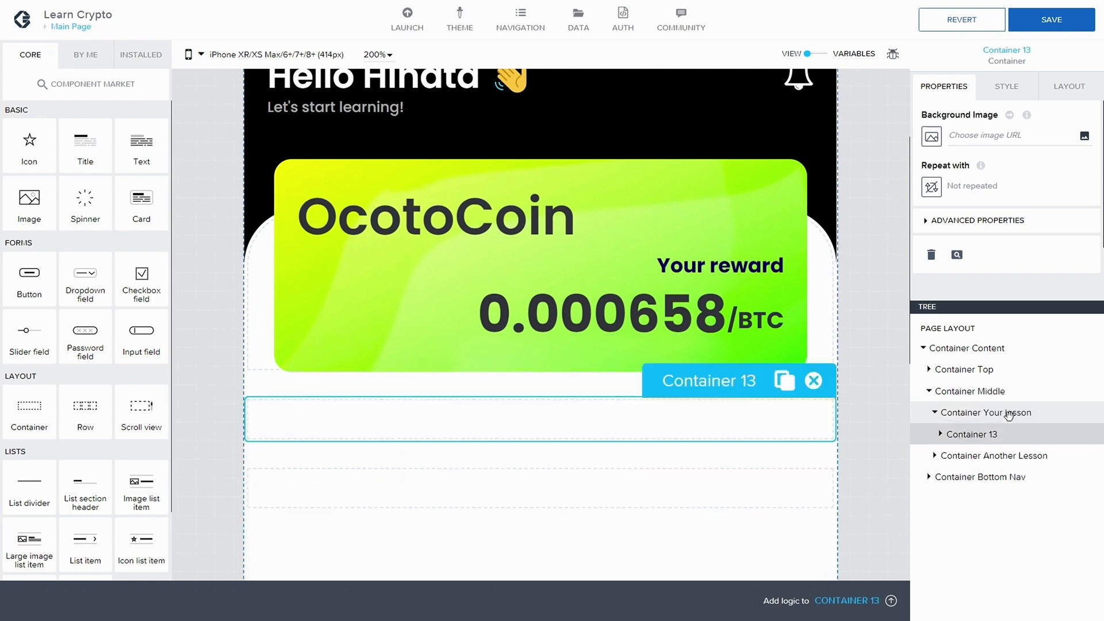
pyautogui.click(785, 381)
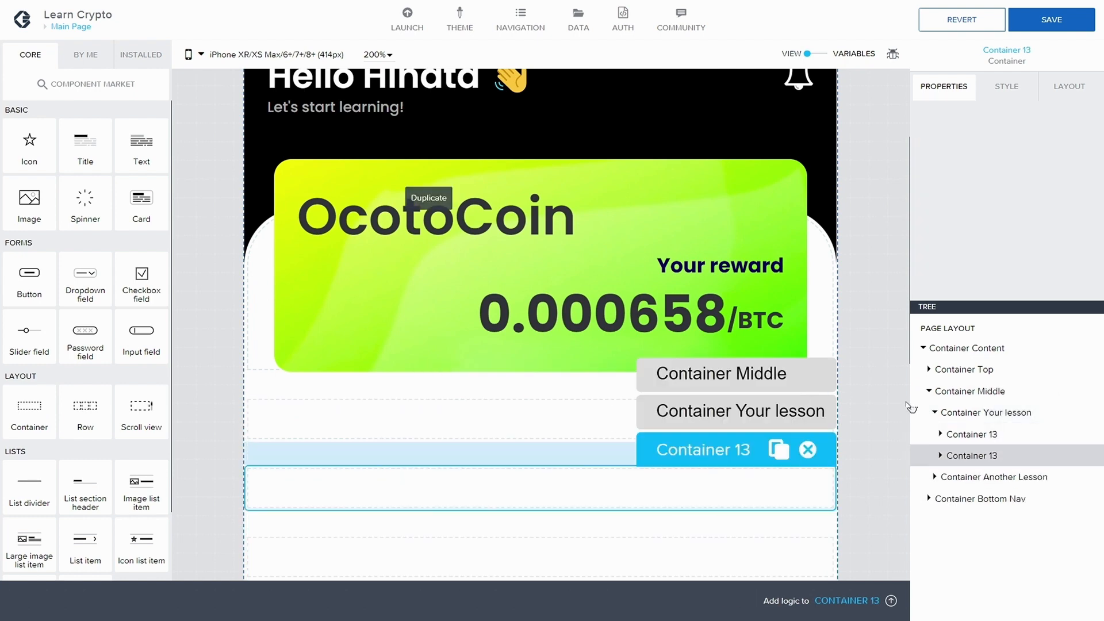
# Step: Rename the first container inside Container Your lesson as "Container Lesson Title"
pyautogui.click(1012, 434)
pyautogui.click(926, 220)
pyautogui.scroll(-1, 948, 241)
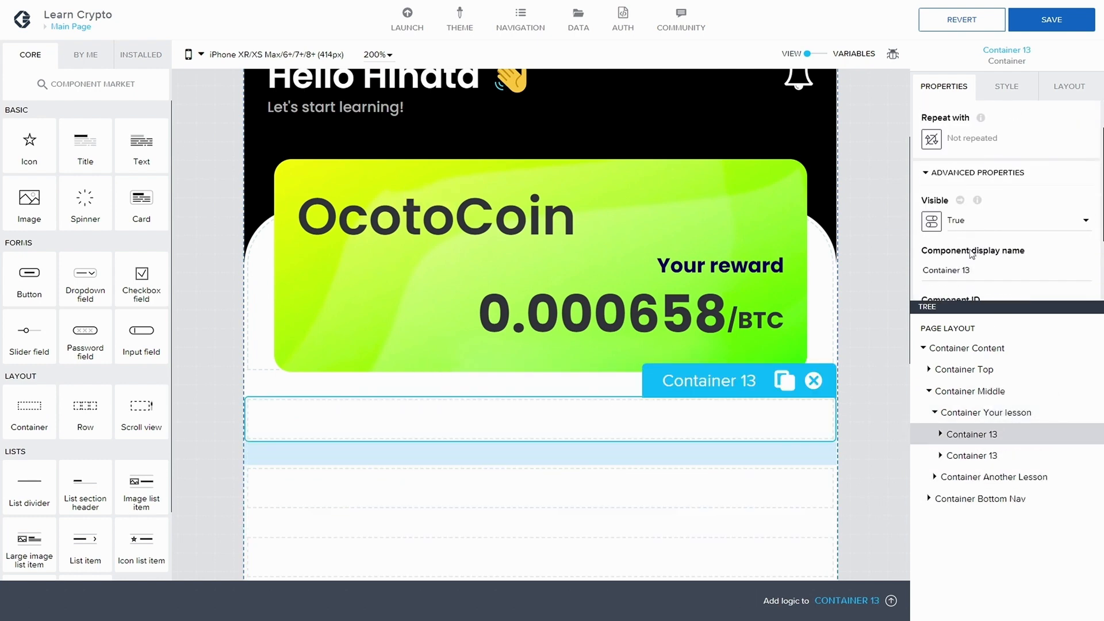
pyautogui.press('BackSpace')
pyautogui.press('BackSpace')
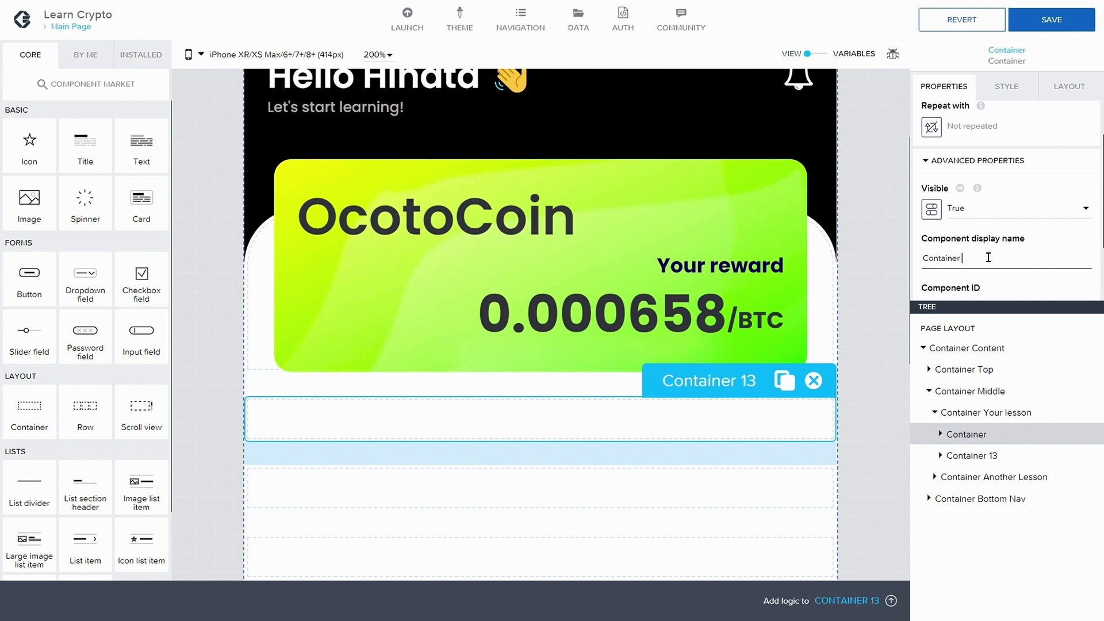
pyautogui.write('Lesson Title')
# Step: Rename the second container inside Container Your lesson as "Container Your Lessons"
pyautogui.click(997, 457)
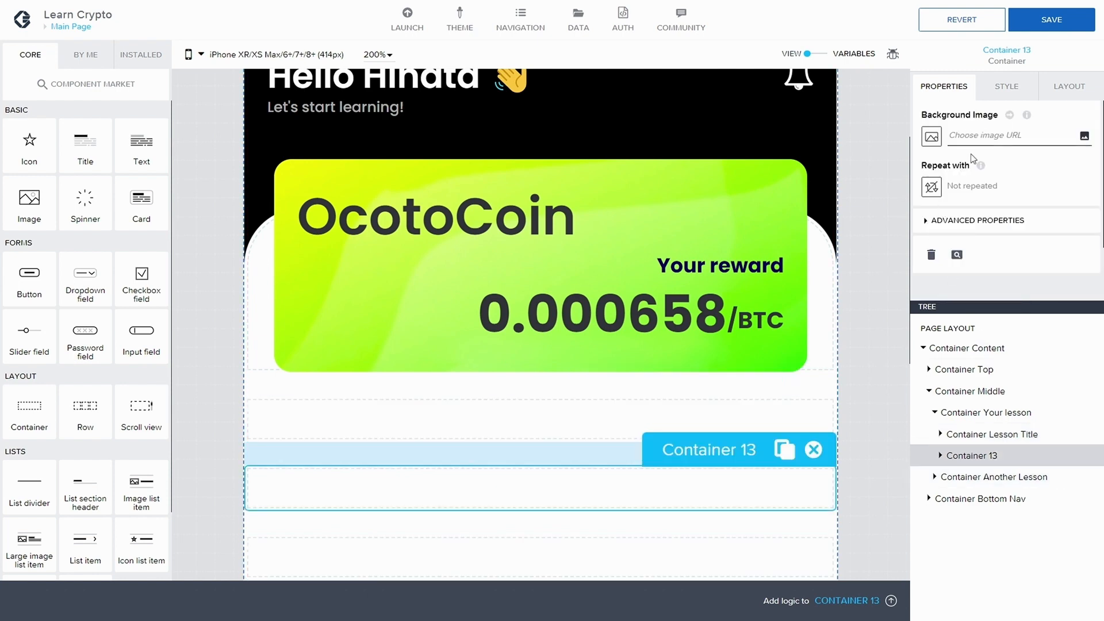
pyautogui.click(932, 220)
pyautogui.scroll(-2, 960, 270)
pyautogui.click(977, 259)
pyautogui.press('BackSpace')
pyautogui.press('BackSpace')
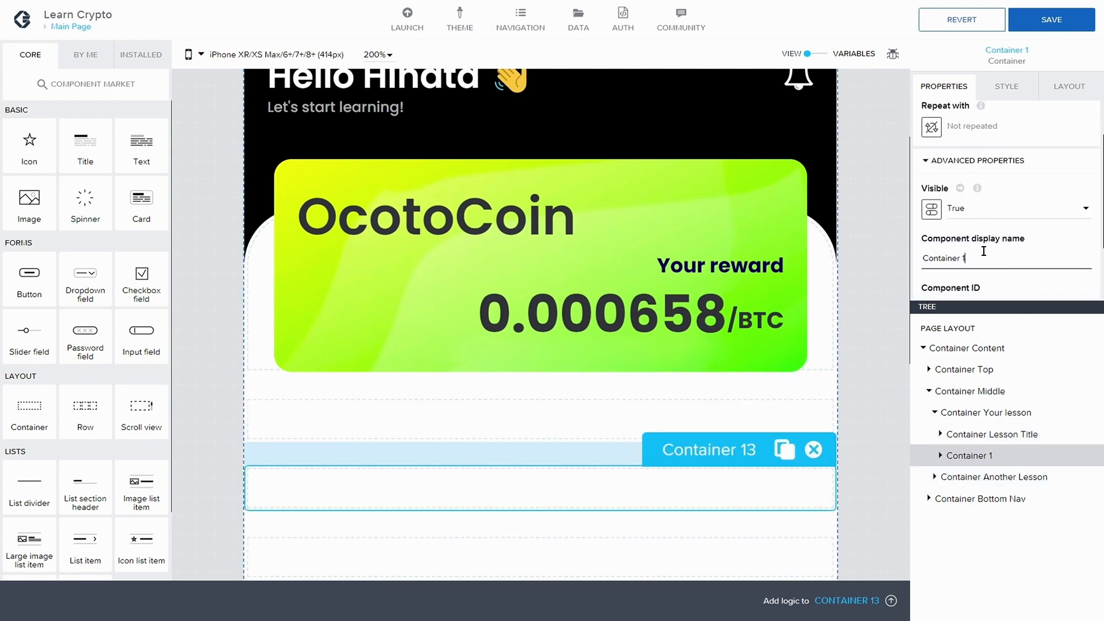
pyautogui.write('Your Lessons')
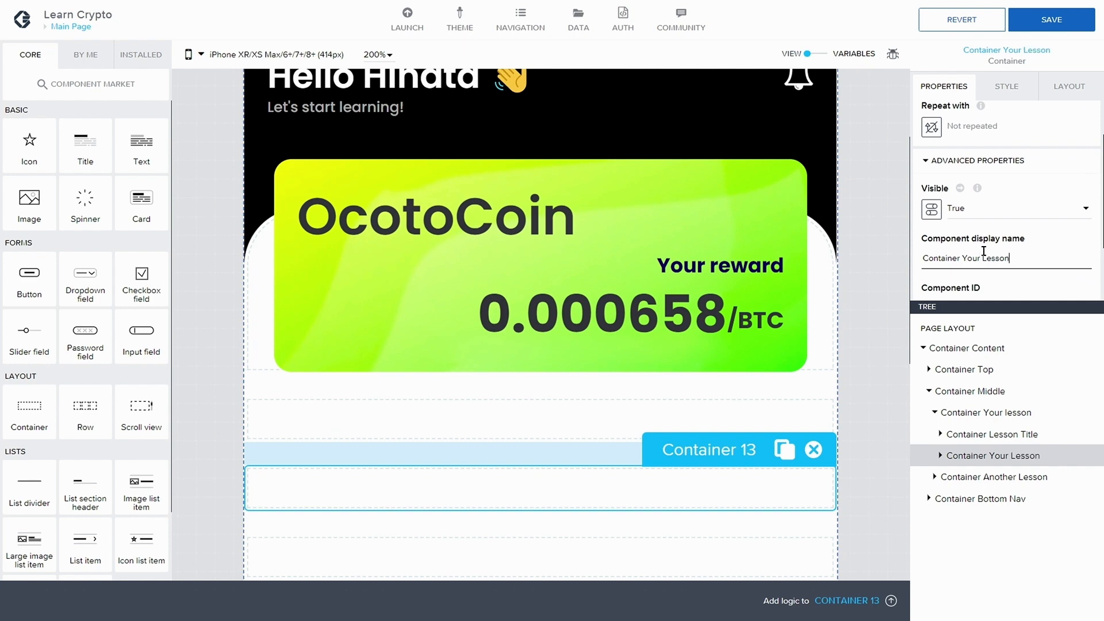
# Step: Add a title component inside Container Lesson Title and duplicate it
pyautogui.click(987, 436)
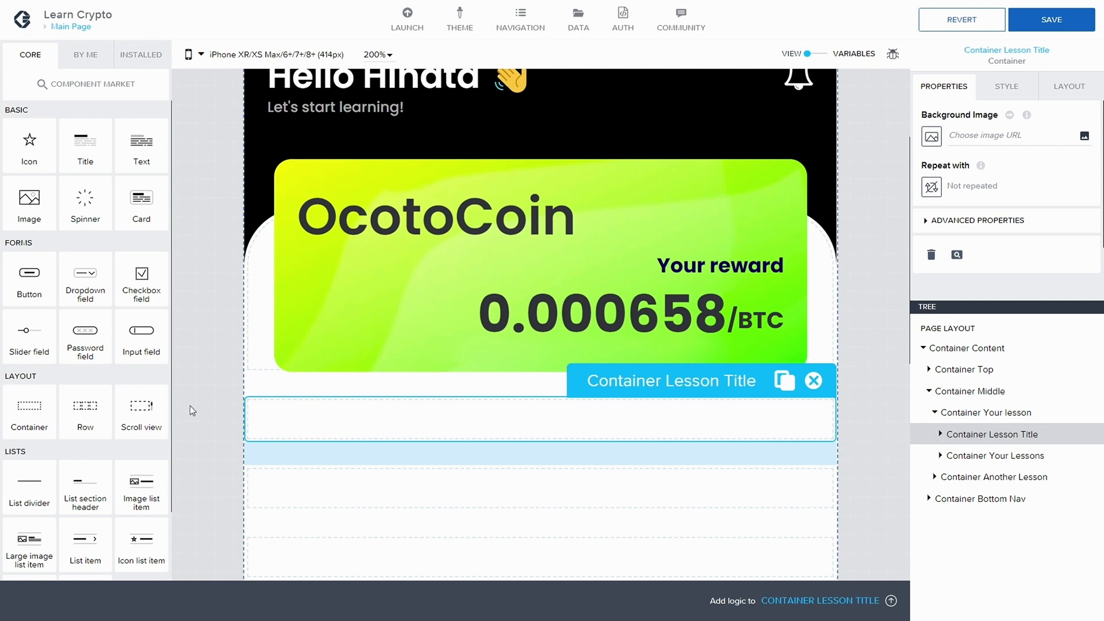
pyautogui.moveTo(29, 422); pyautogui.dragTo(1007, 449)
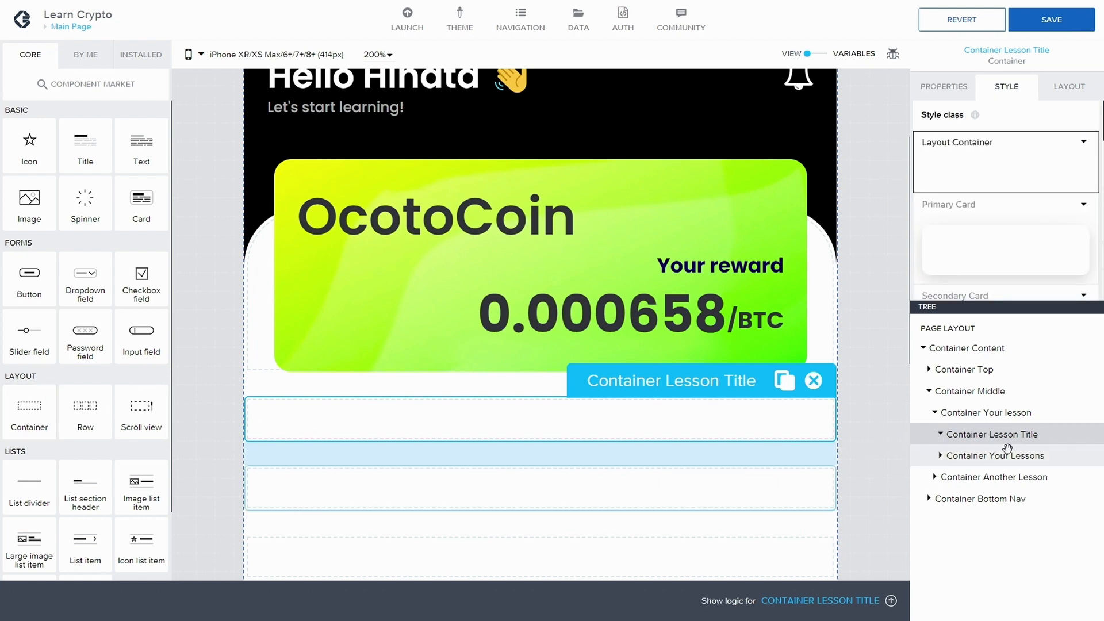
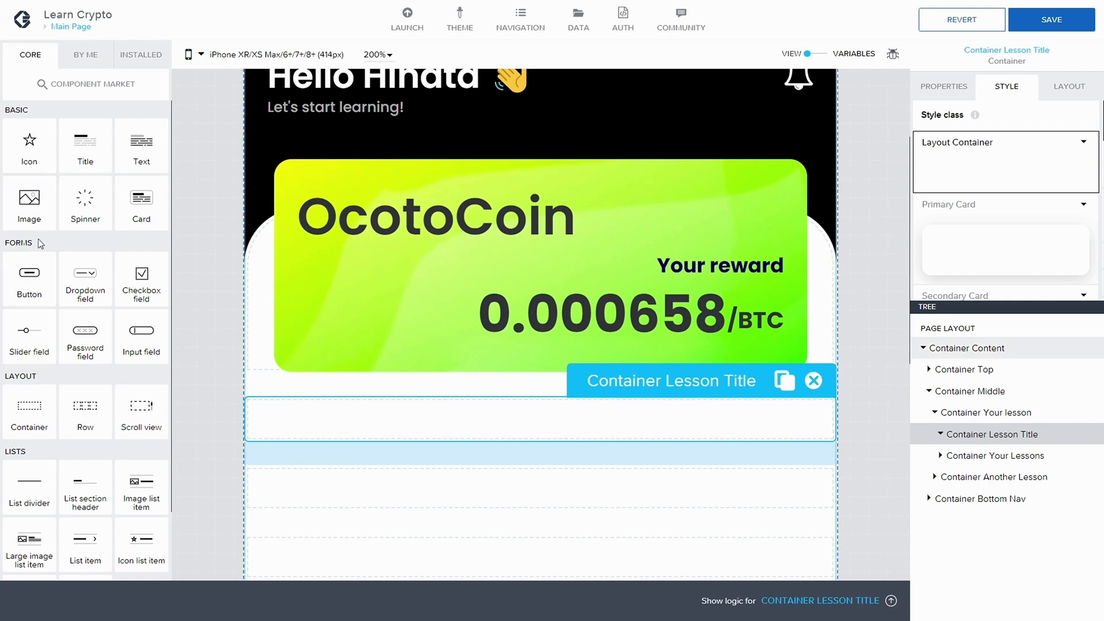
pyautogui.moveTo(95, 148); pyautogui.dragTo(1028, 435)
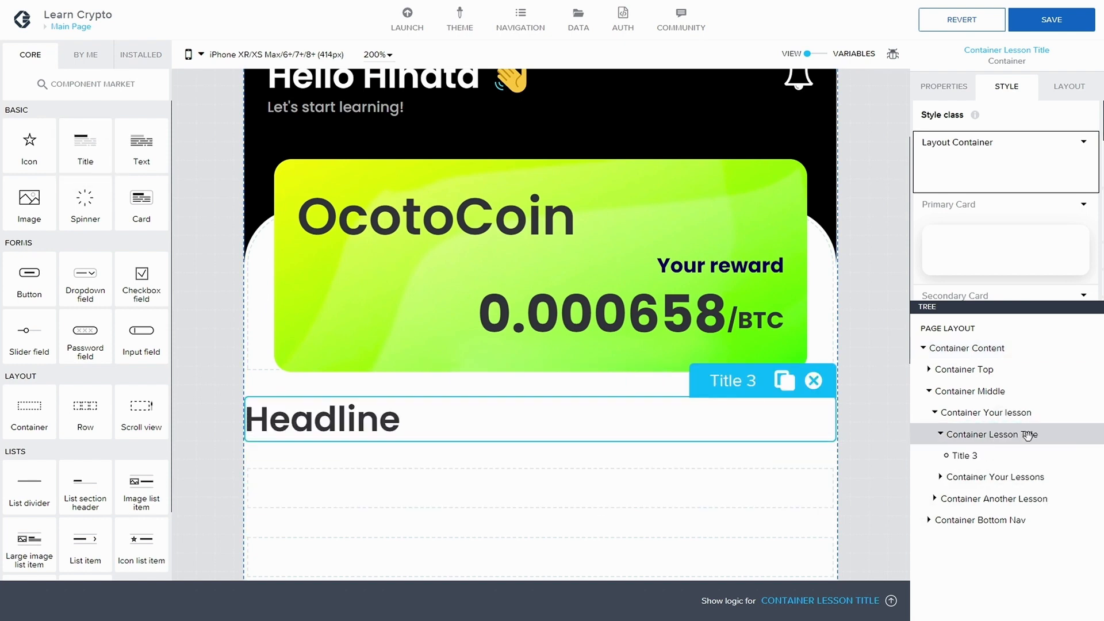
pyautogui.click(728, 381)
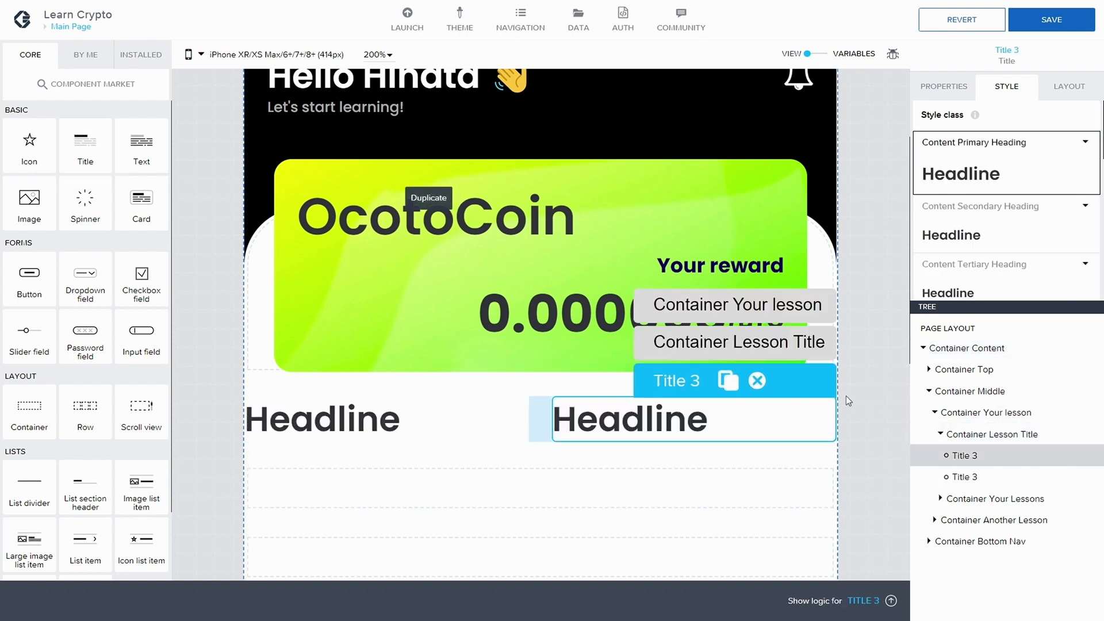
# Step: Set the width of the first title in Container Lesson Title to Fit content
pyautogui.click(979, 456)
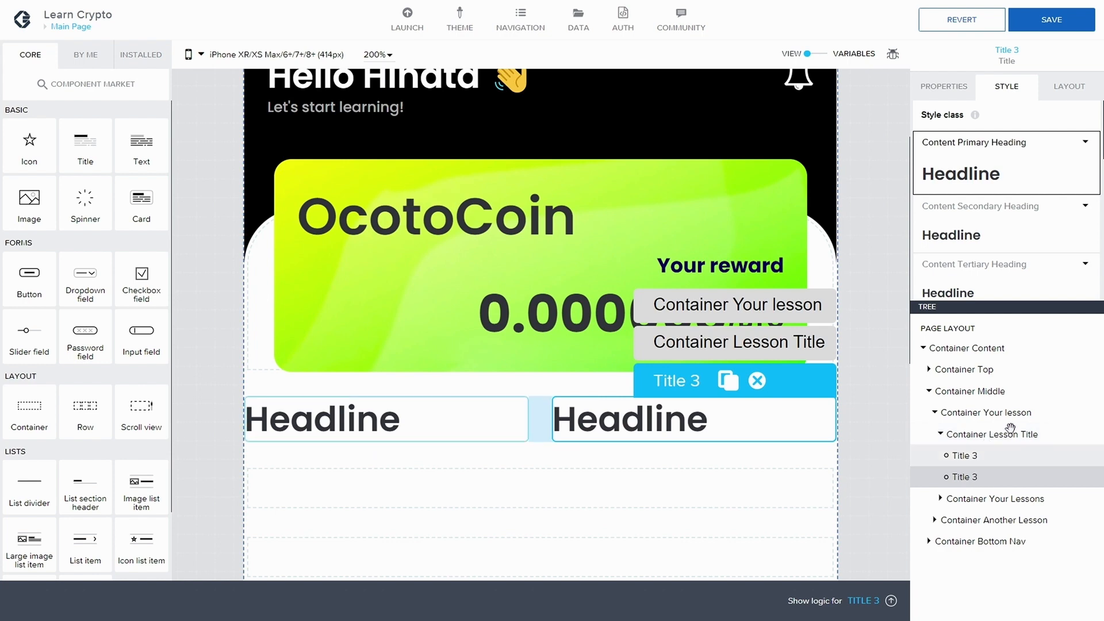
pyautogui.click(1068, 87)
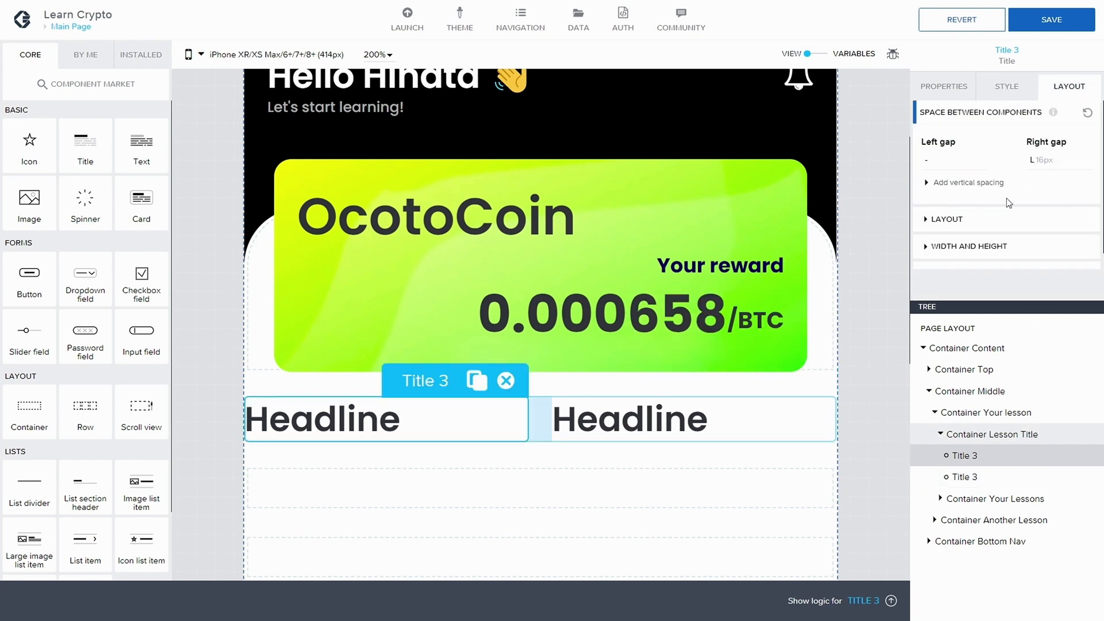
pyautogui.click(928, 246)
pyautogui.scroll(-2, 966, 230)
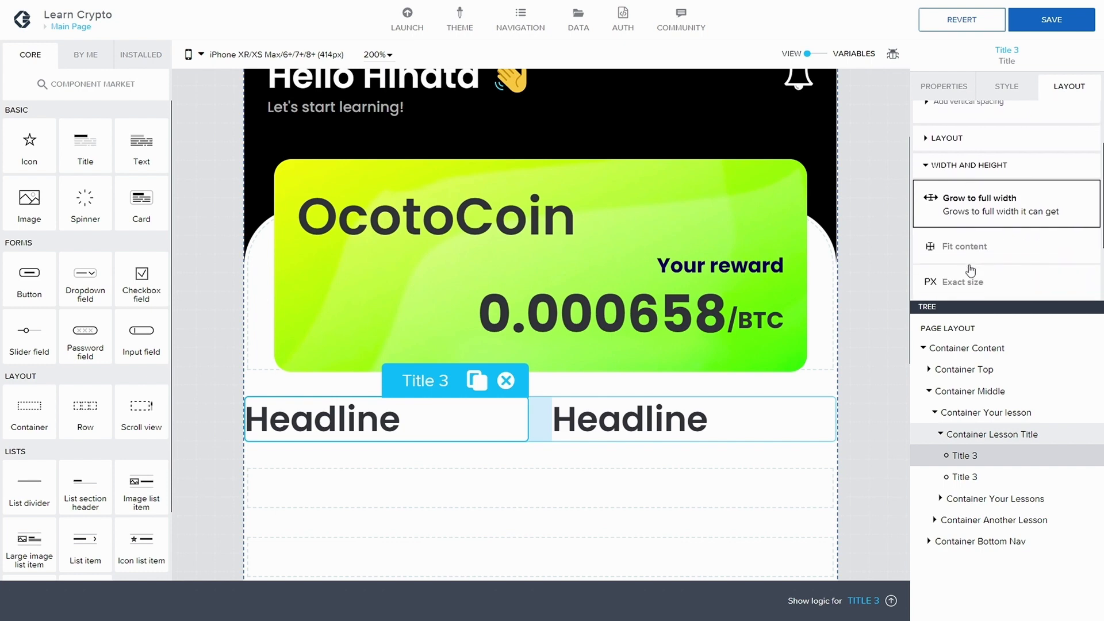
pyautogui.click(954, 207)
# Step: Set the second title's width to Fit content and justify Container Lesson Title so its two titles sit at opposite ends
pyautogui.click(971, 476)
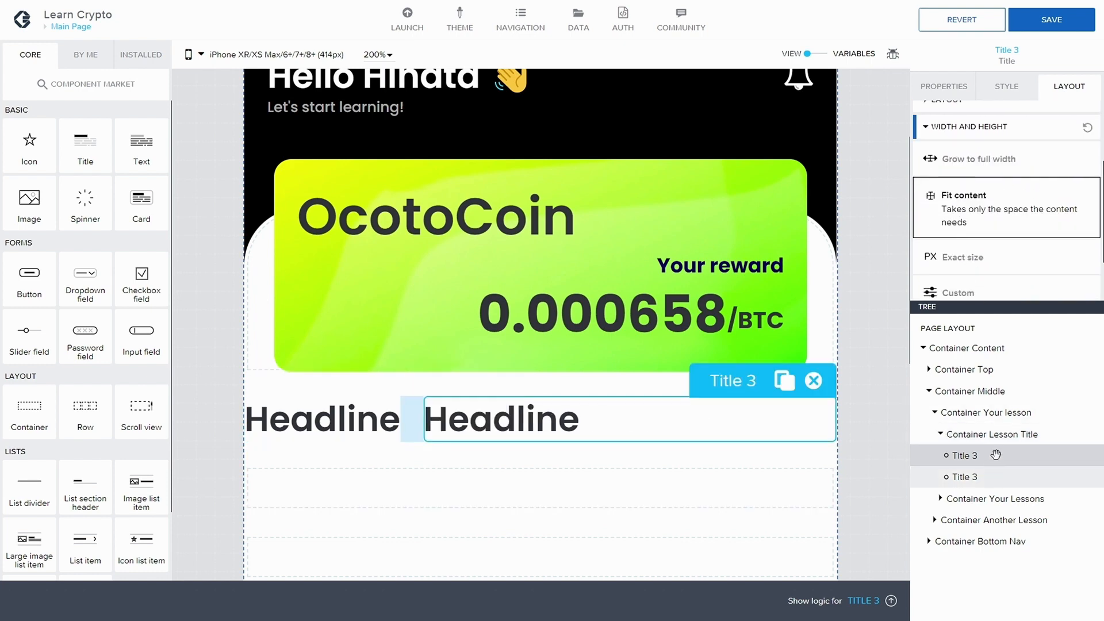
pyautogui.click(928, 205)
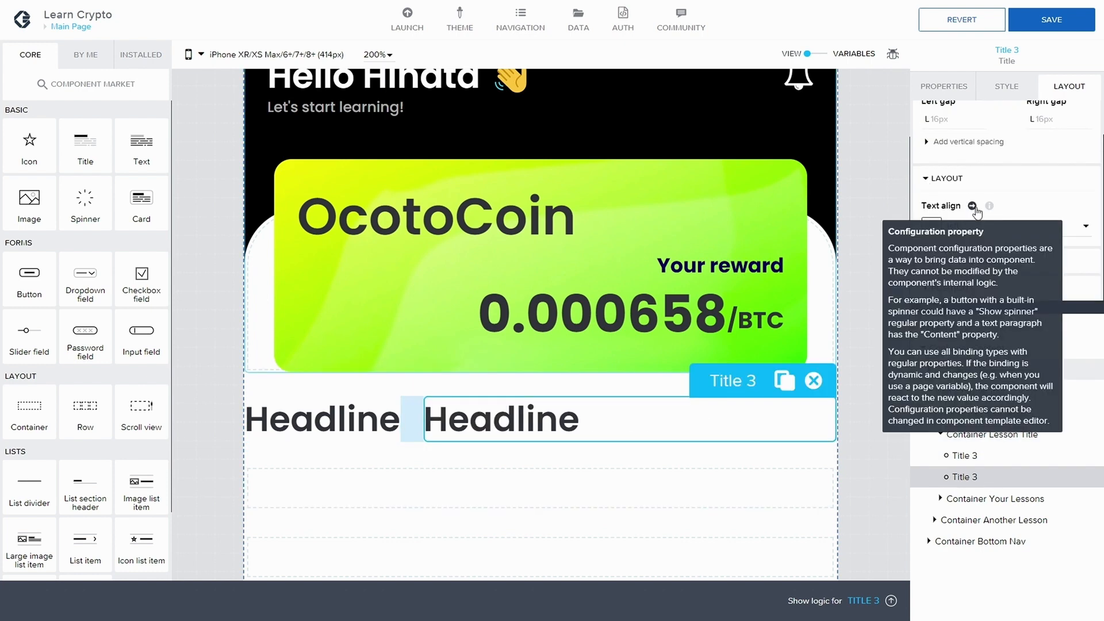
pyautogui.click(942, 262)
pyautogui.scroll(-2, 946, 265)
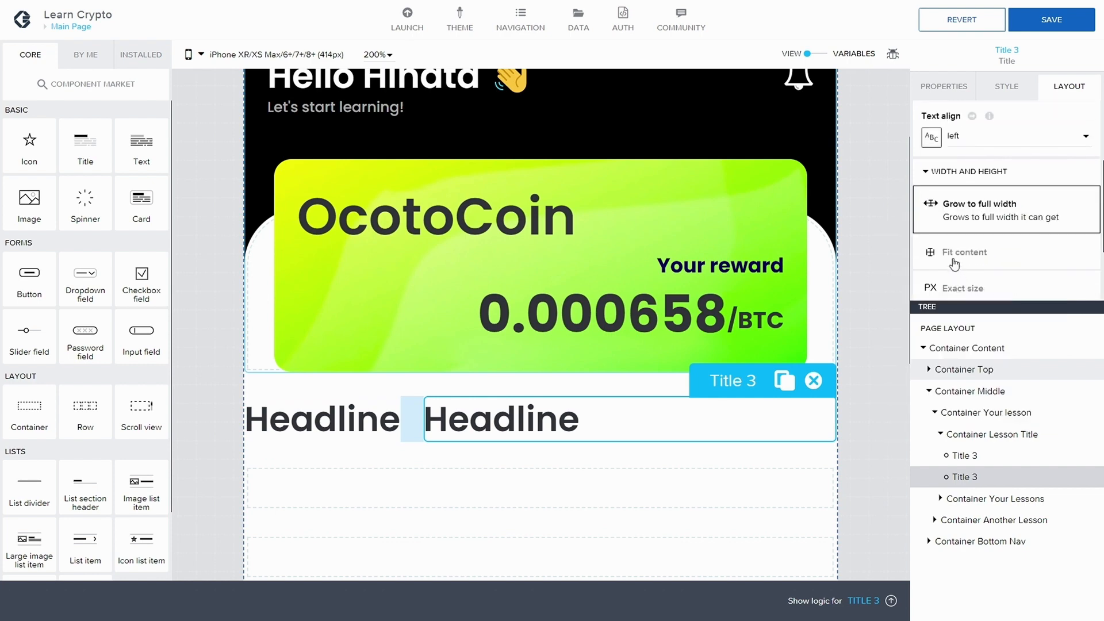
pyautogui.click(955, 266)
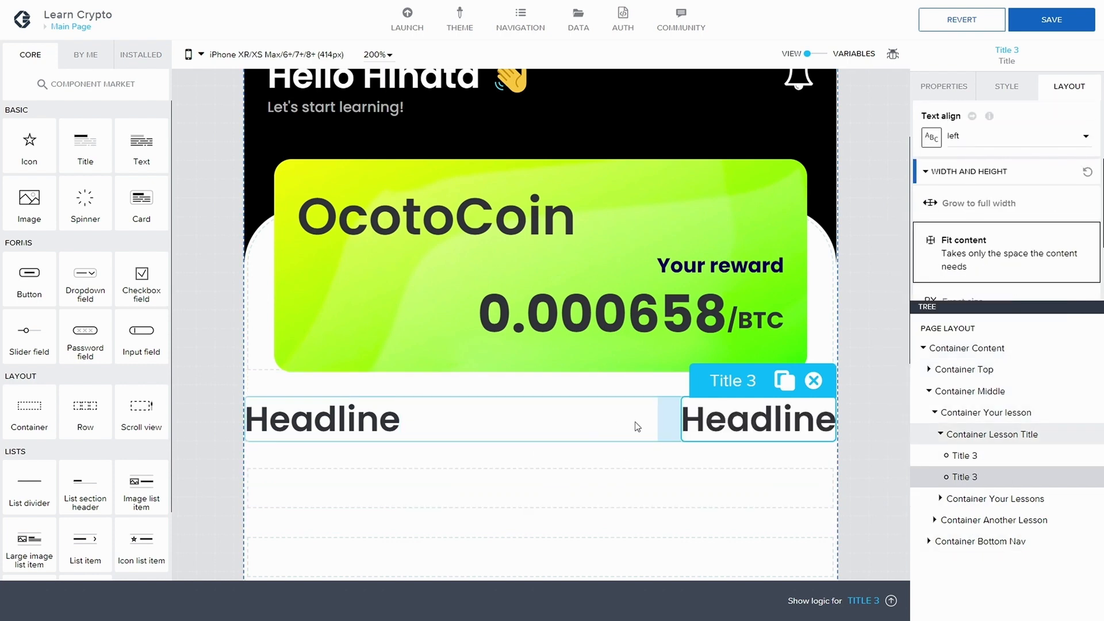
pyautogui.click(1017, 438)
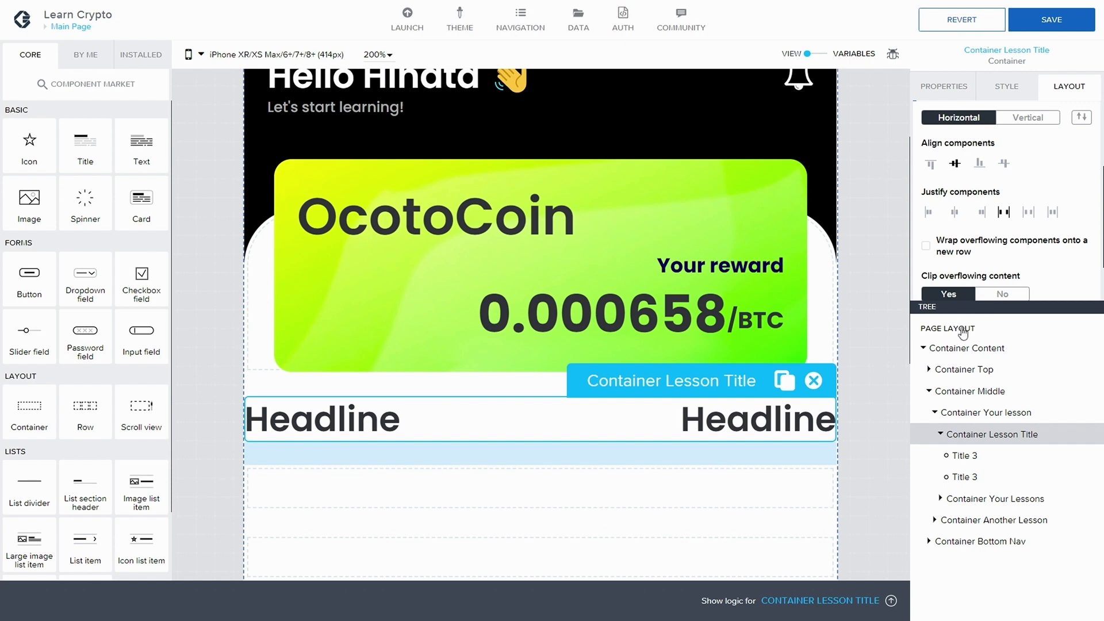
# Step: Change the first title's content in Container Lesson Title to "Your Lesson"
pyautogui.click(964, 455)
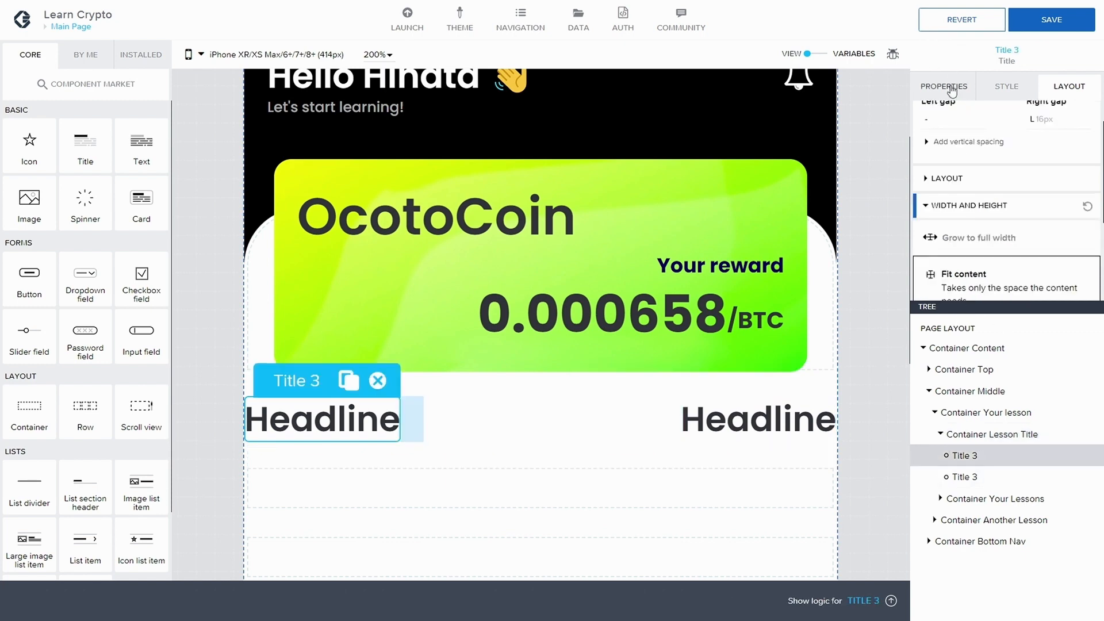
pyautogui.click(952, 91)
pyautogui.moveTo(971, 134); pyautogui.dragTo(948, 134)
pyautogui.moveTo(983, 118)
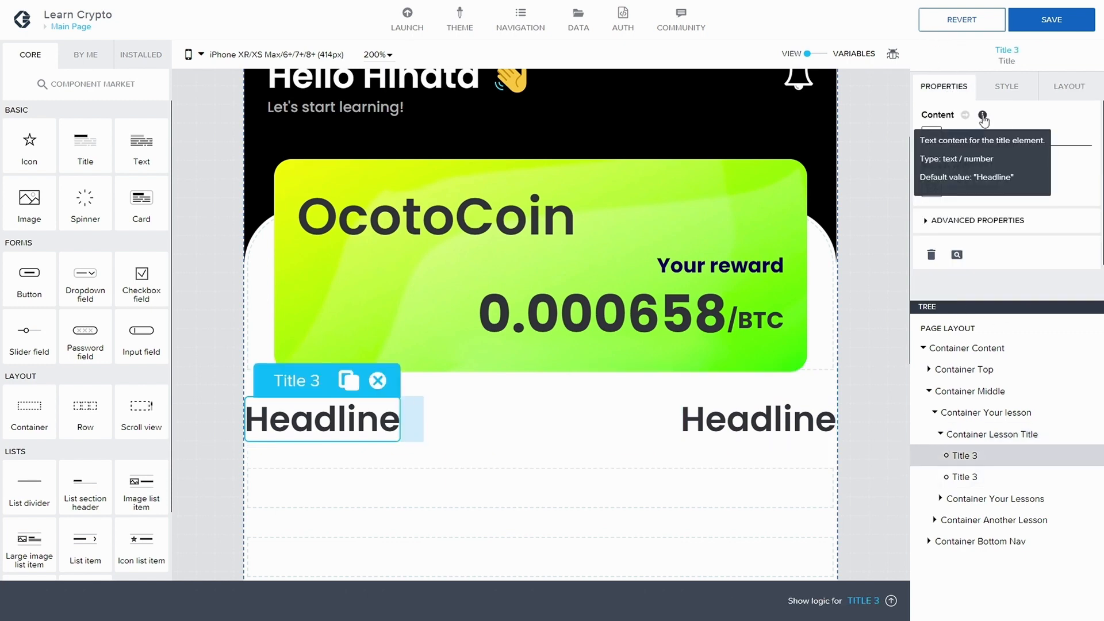
pyautogui.write('Your')
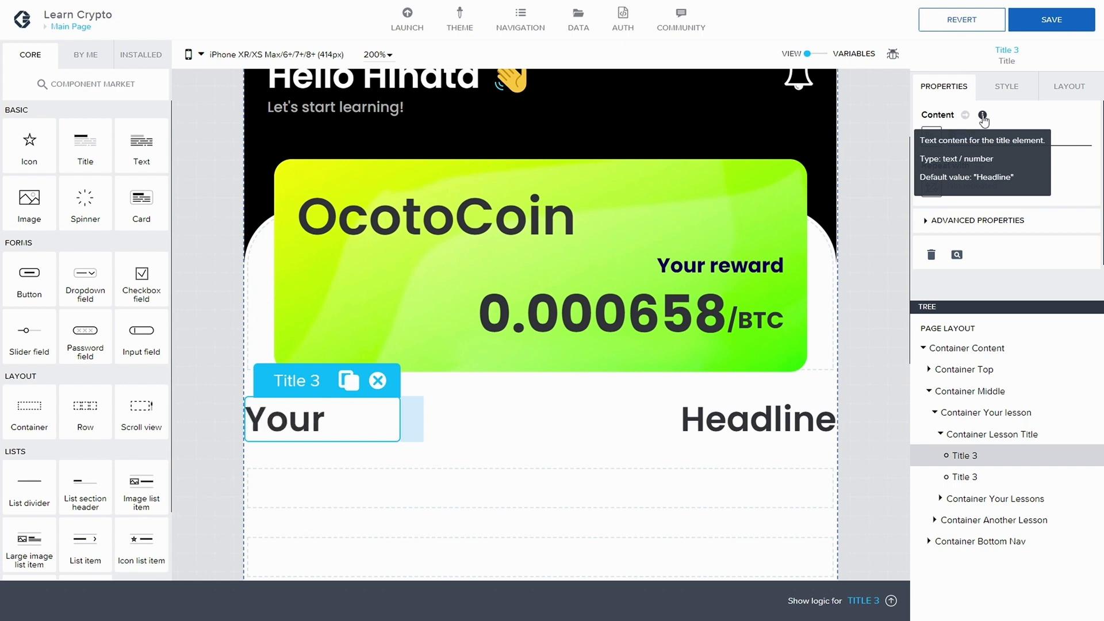
pyautogui.write(' Lesson')
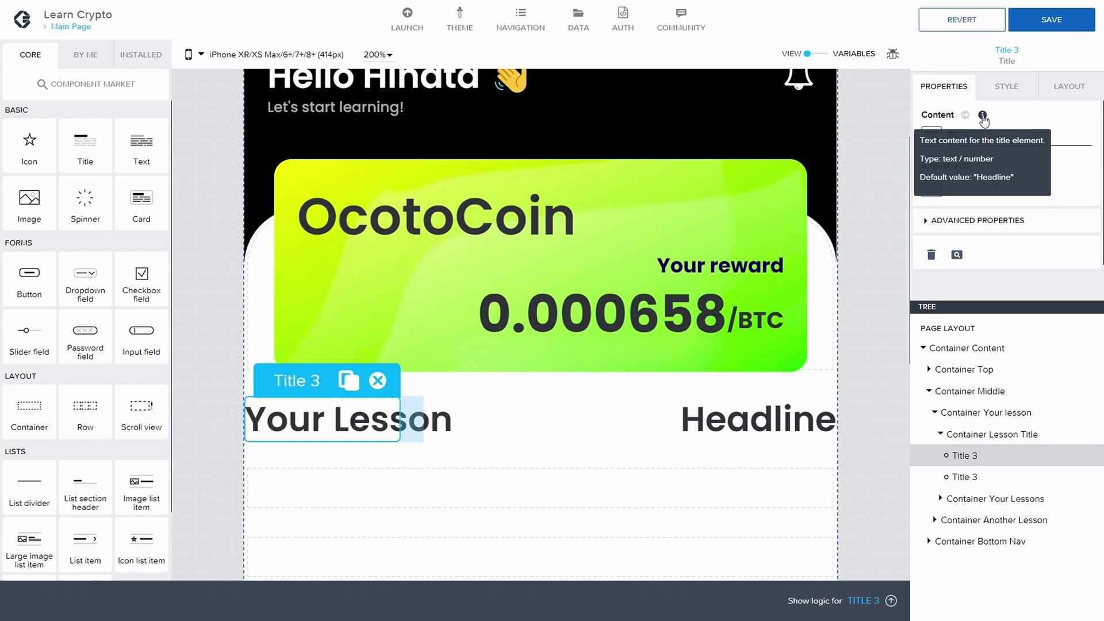
# Step: Change the second title's content in Container Lesson Title to "See all"
pyautogui.click(1006, 475)
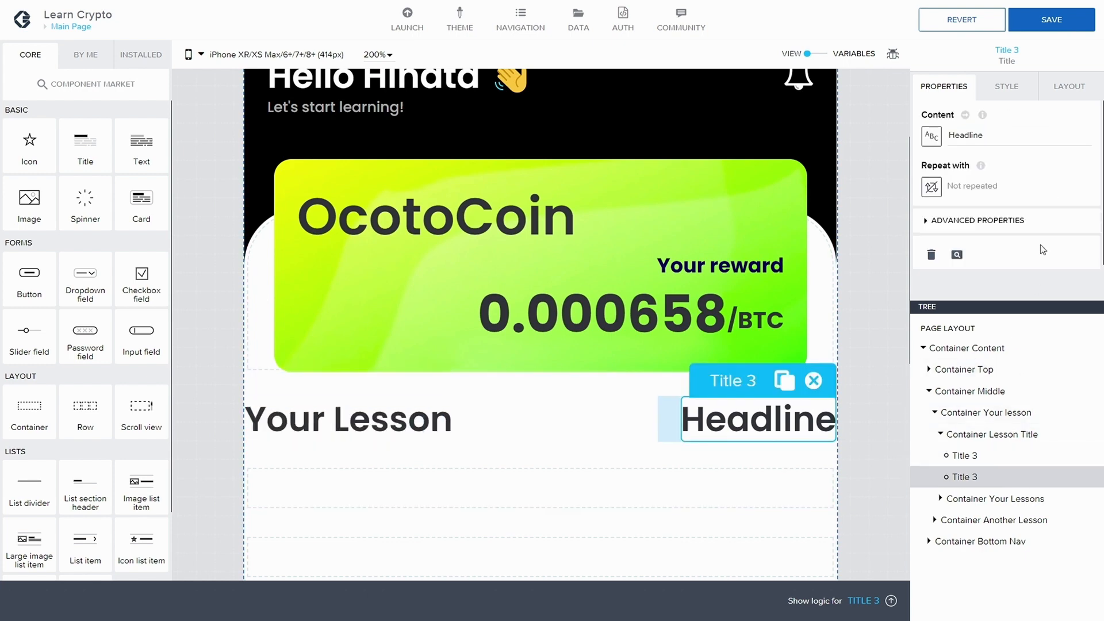
pyautogui.click(1003, 86)
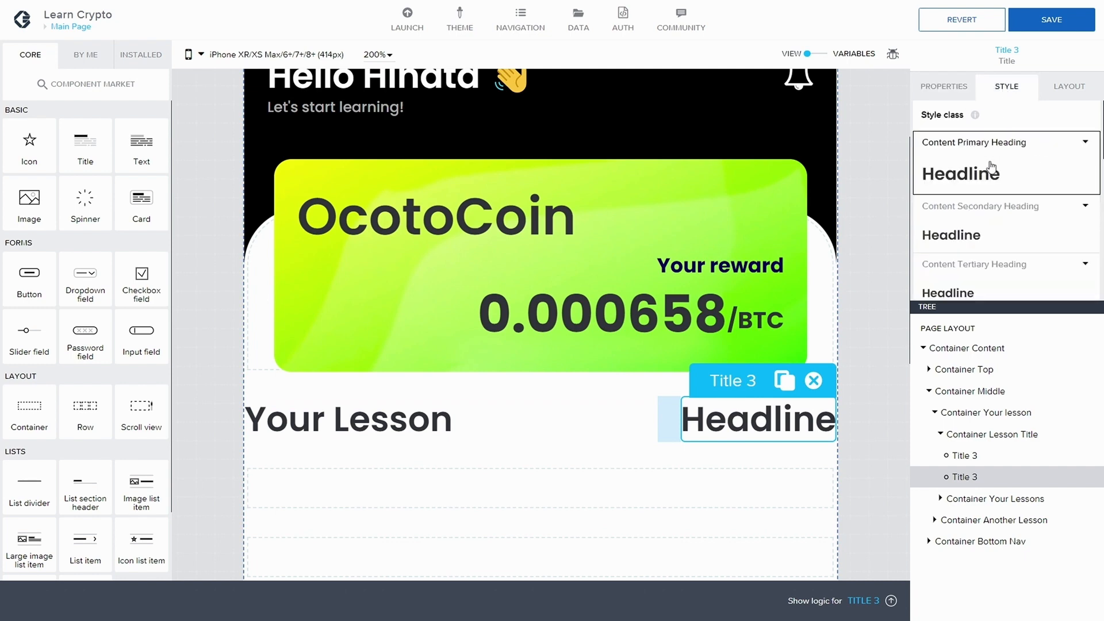
pyautogui.click(944, 87)
pyautogui.doubleClick(966, 137)
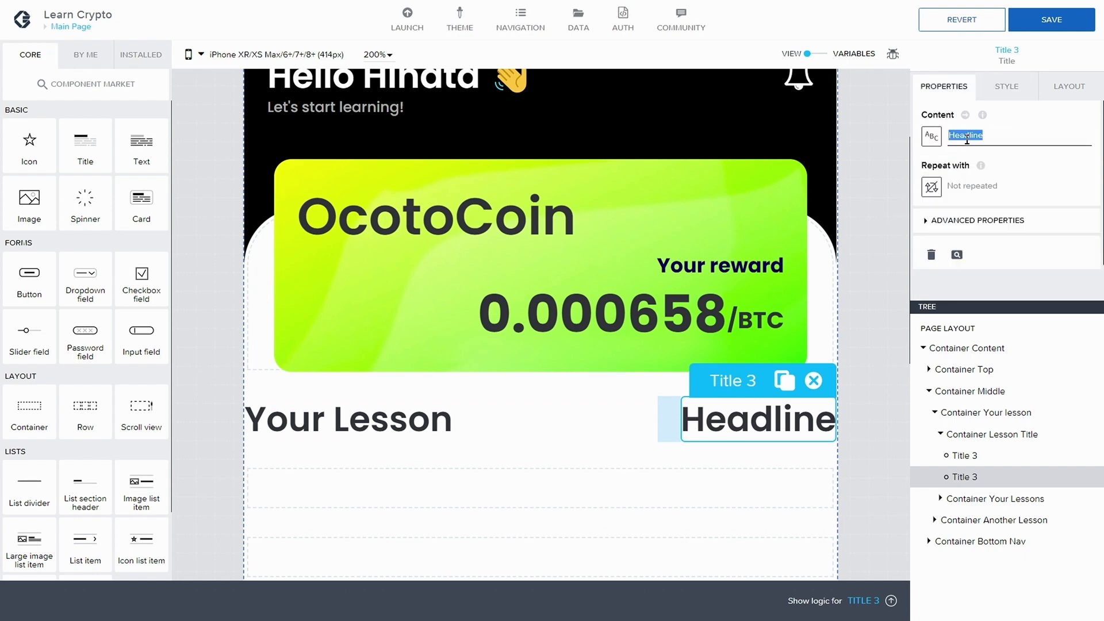
pyautogui.write('Seel a')
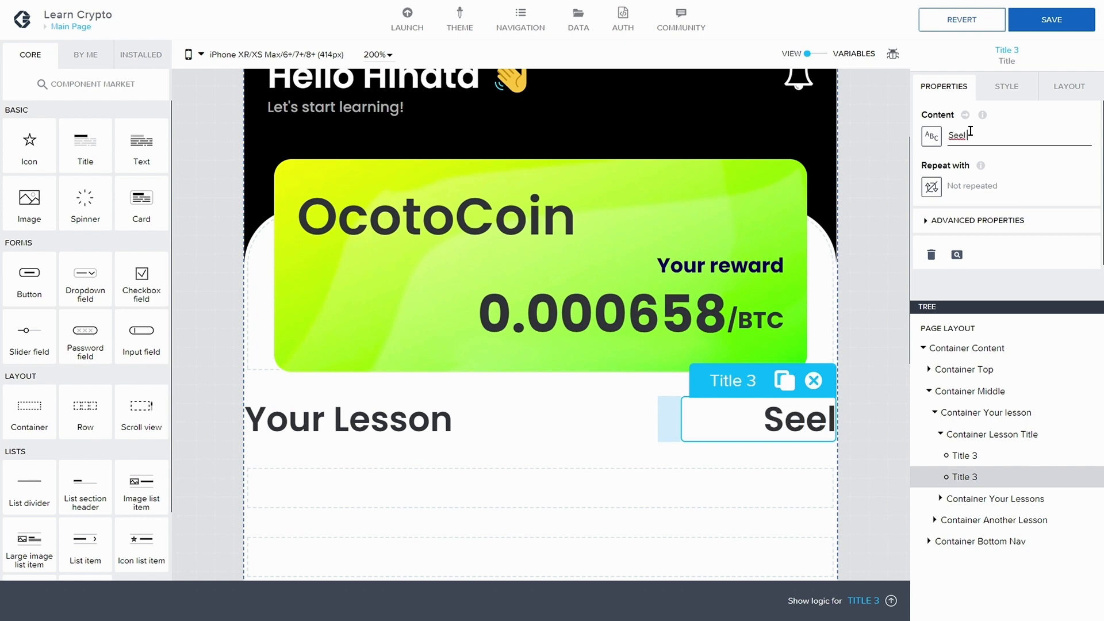
pyautogui.press('BackSpace')
pyautogui.press('BackSpace')
pyautogui.press('BackSpace')
pyautogui.write('all')
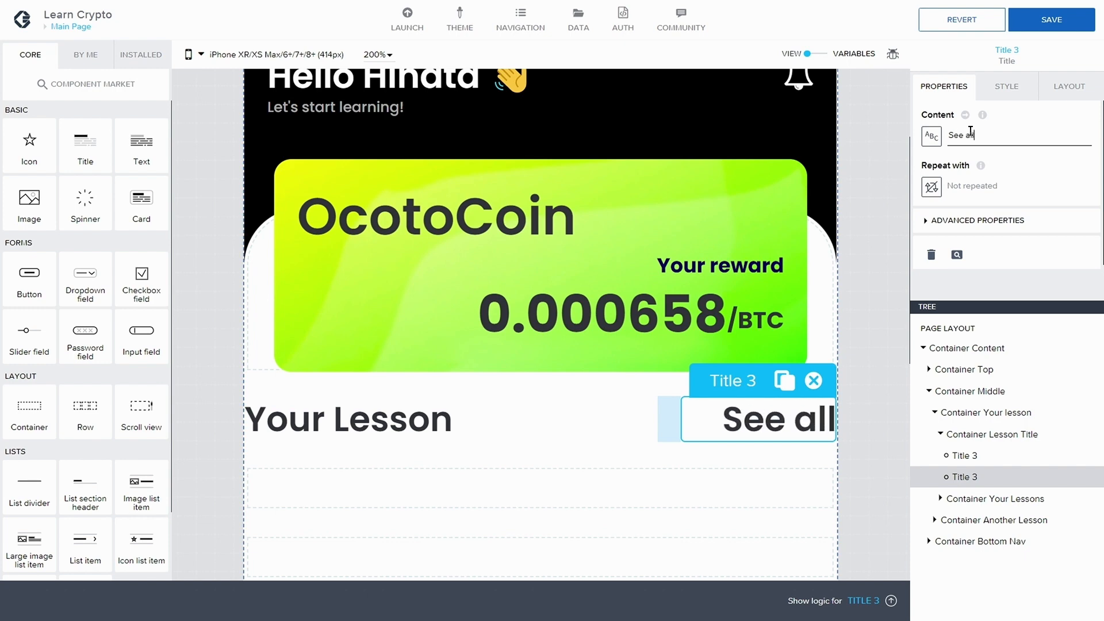
# Step: Duplicate the Content Secondary Heading style class as a new style class named "See All"
pyautogui.click(1006, 87)
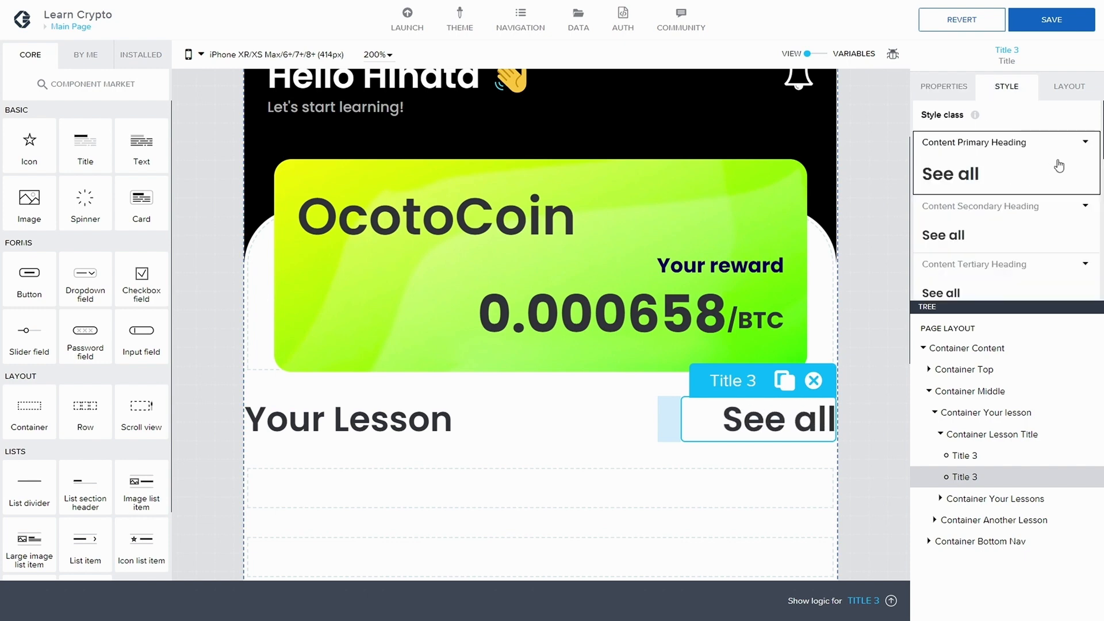
pyautogui.scroll(-1, 1078, 167)
pyautogui.click(1085, 176)
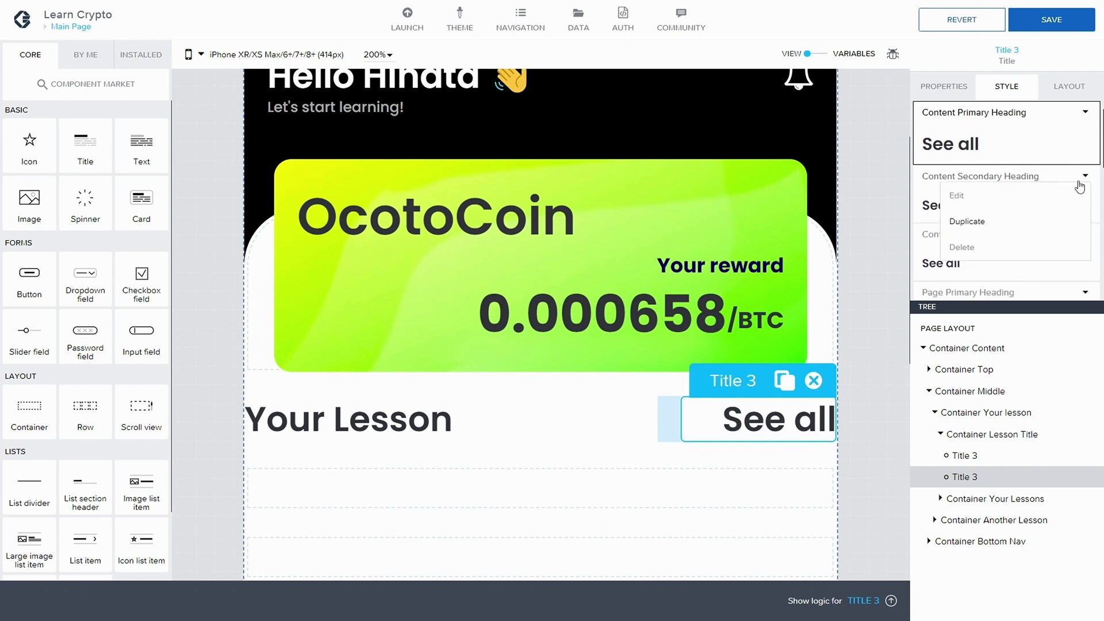
pyautogui.click(968, 223)
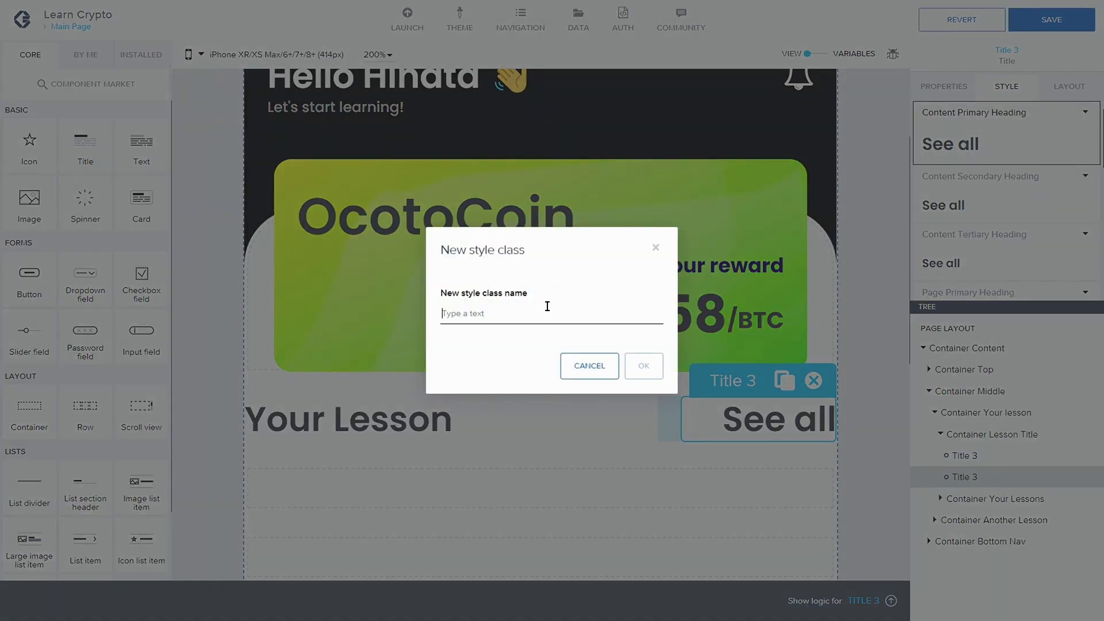
pyautogui.write('4')
pyautogui.press('BackSpace')
pyautogui.write('See All')
pyautogui.click(645, 367)
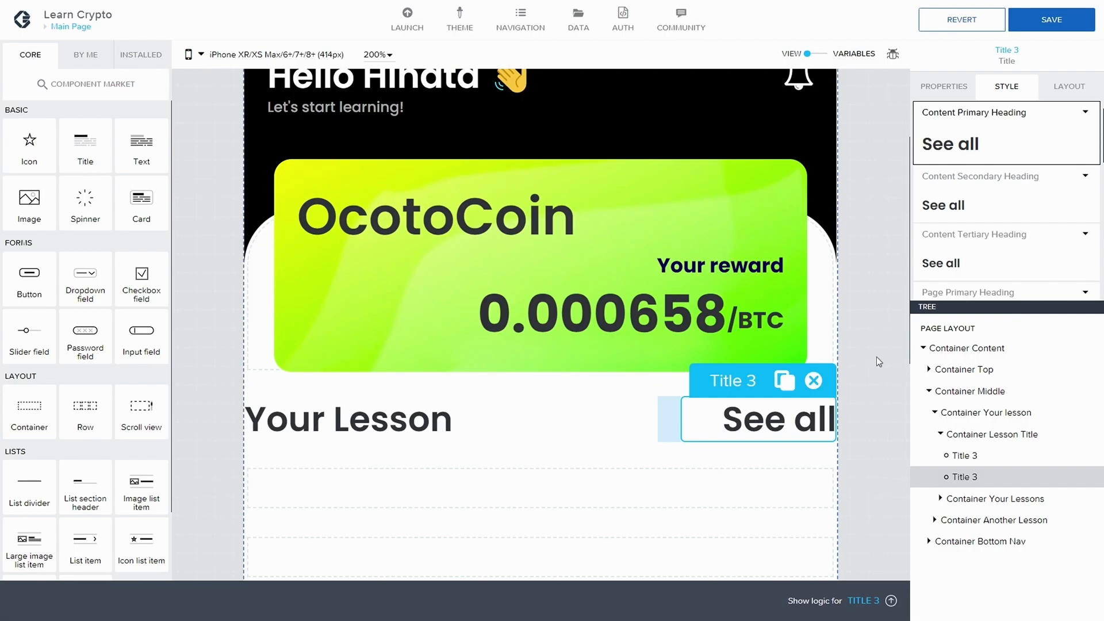
# Step: Apply the new "See All" style class to the "See all" title
pyautogui.scroll(-1, 1045, 241)
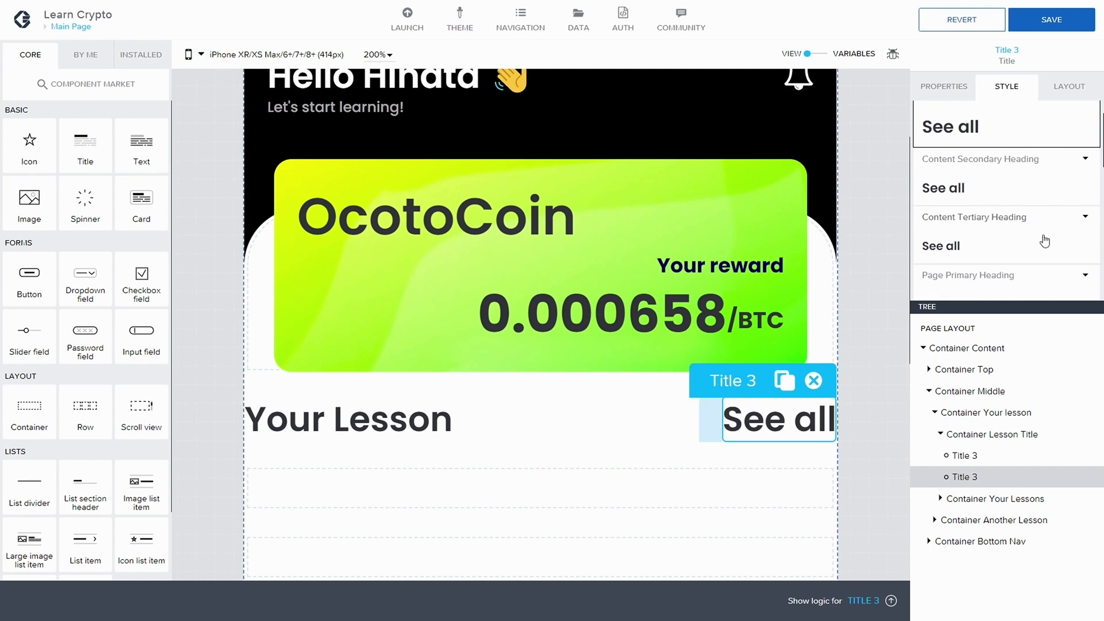
pyautogui.scroll(-5, 1045, 241)
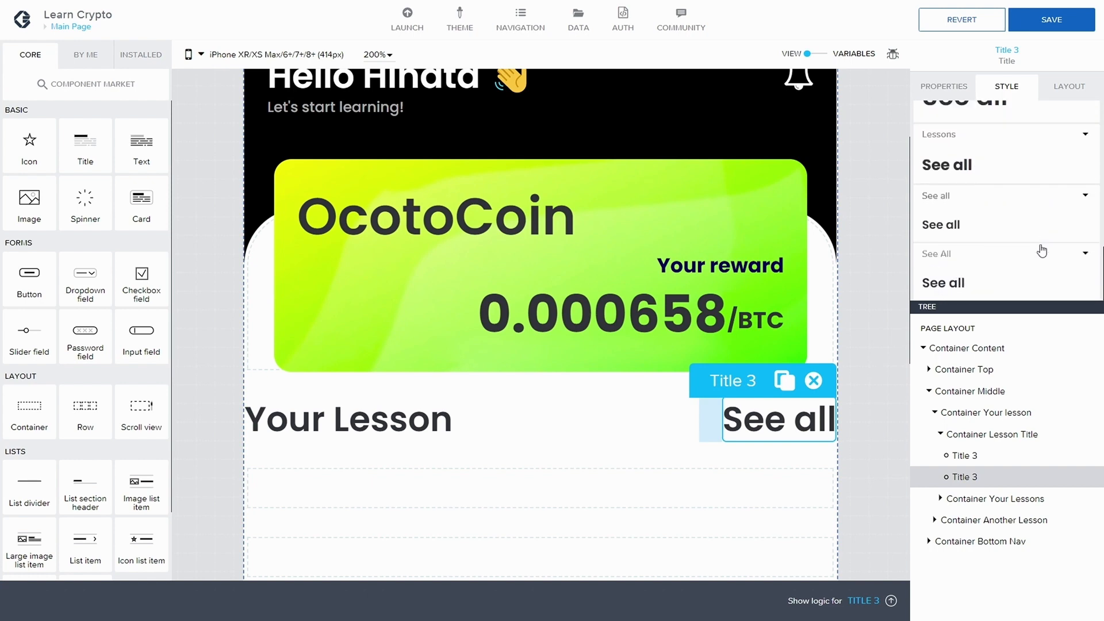
pyautogui.click(995, 258)
# Step: Edit the See All style class on the "See all" title and set its text color to the custom Light Green palette
pyautogui.click(1085, 253)
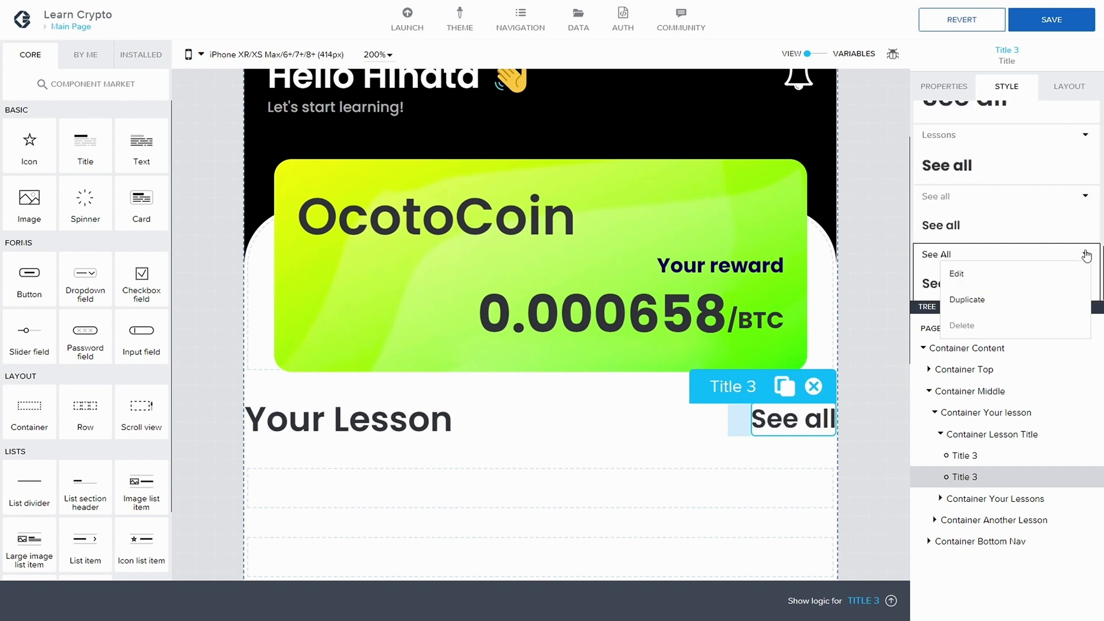
pyautogui.click(1006, 274)
pyautogui.click(1018, 224)
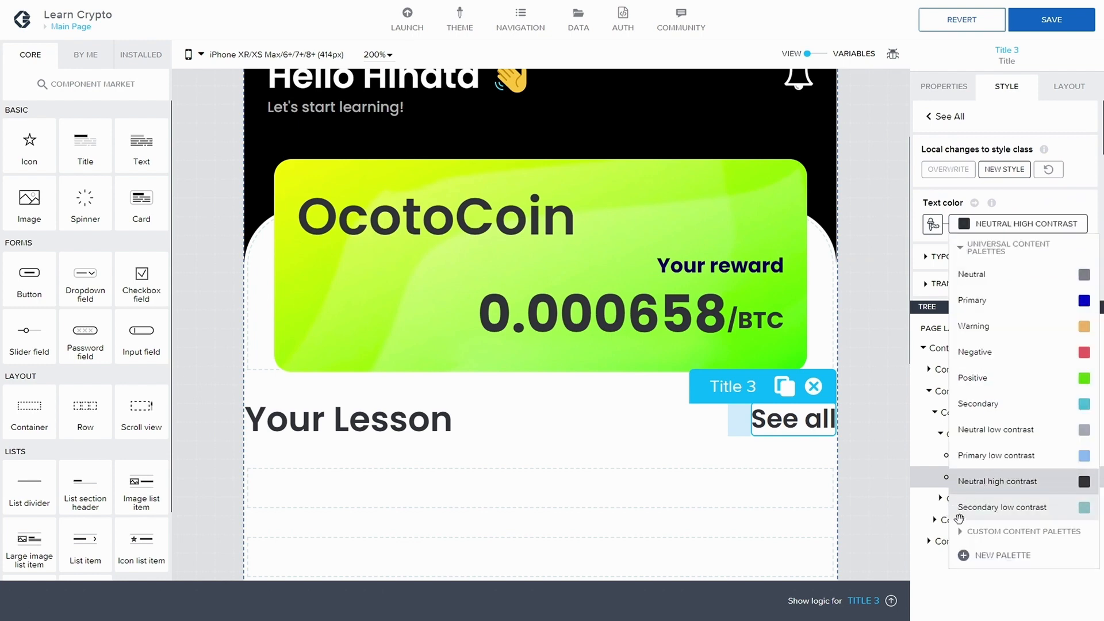
pyautogui.click(964, 532)
pyautogui.click(987, 555)
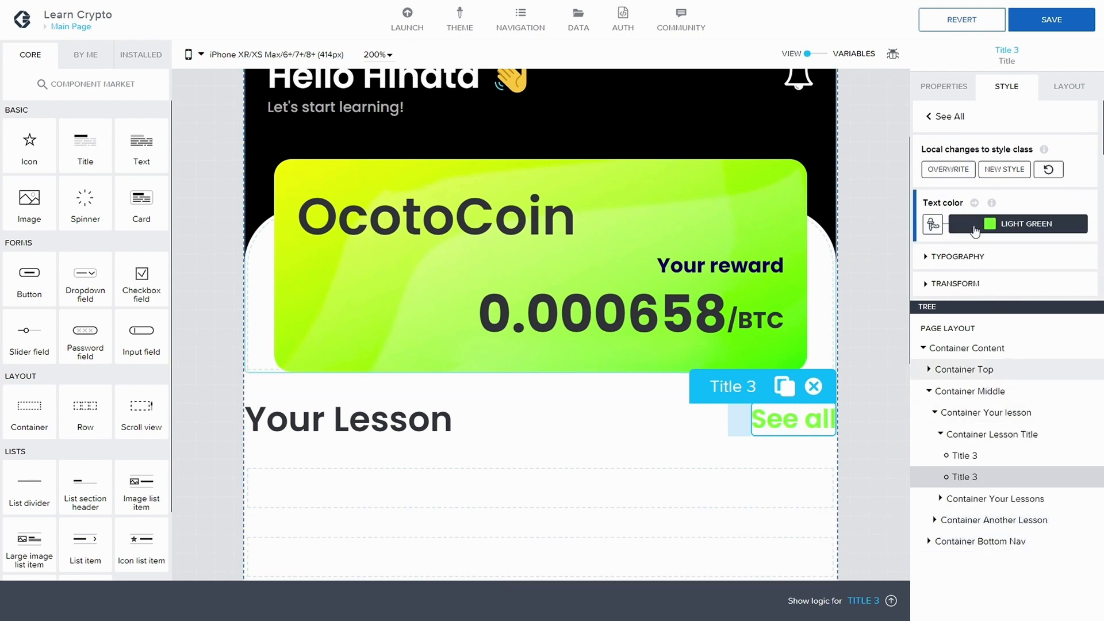
# Step: Set the "See all" title's text size to Text L and overwrite the See All style class with the local changes
pyautogui.scroll(-1, 949, 230)
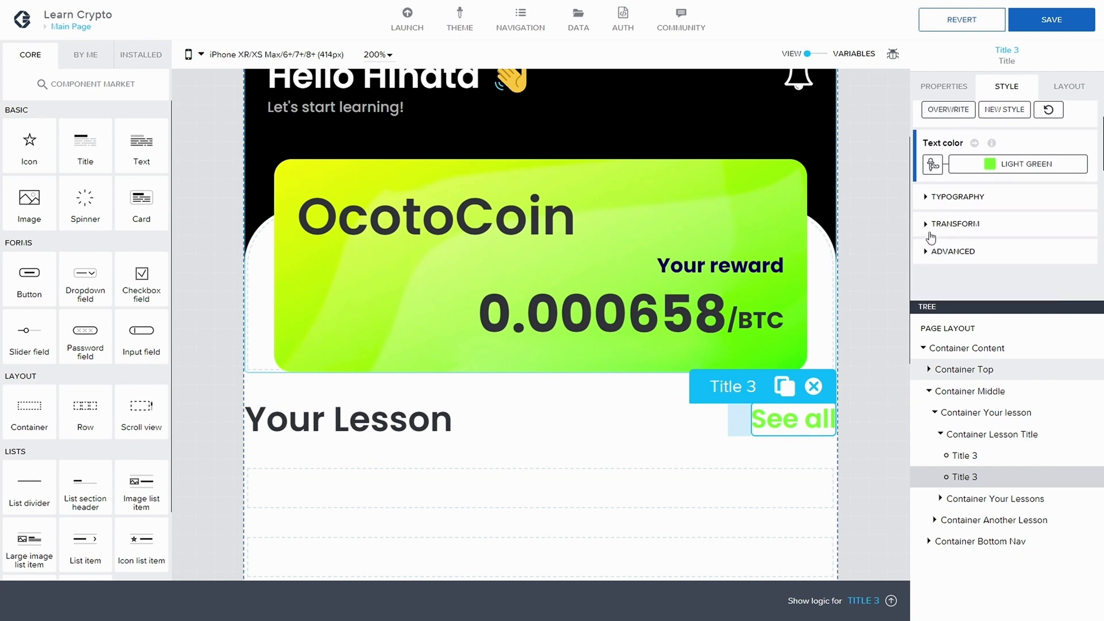
pyautogui.click(924, 206)
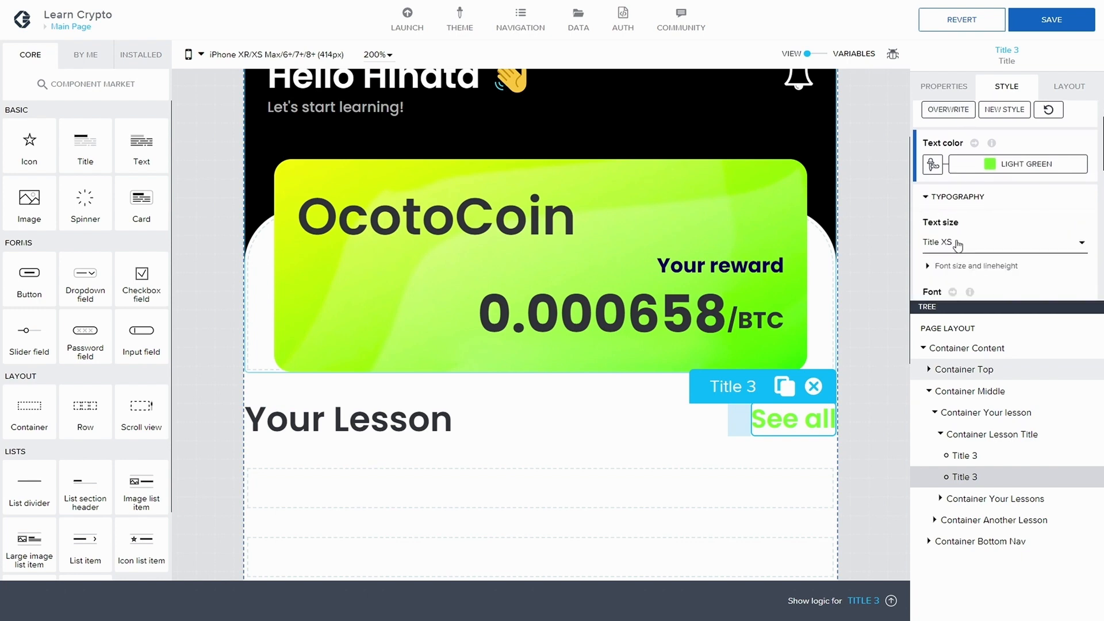
pyautogui.click(983, 244)
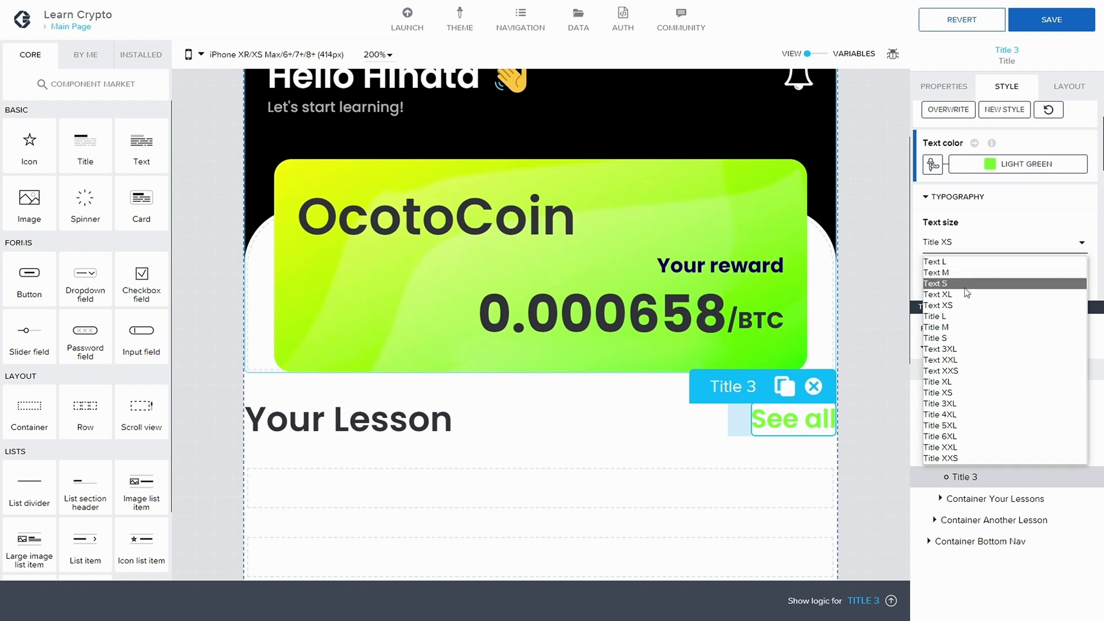
pyautogui.click(948, 263)
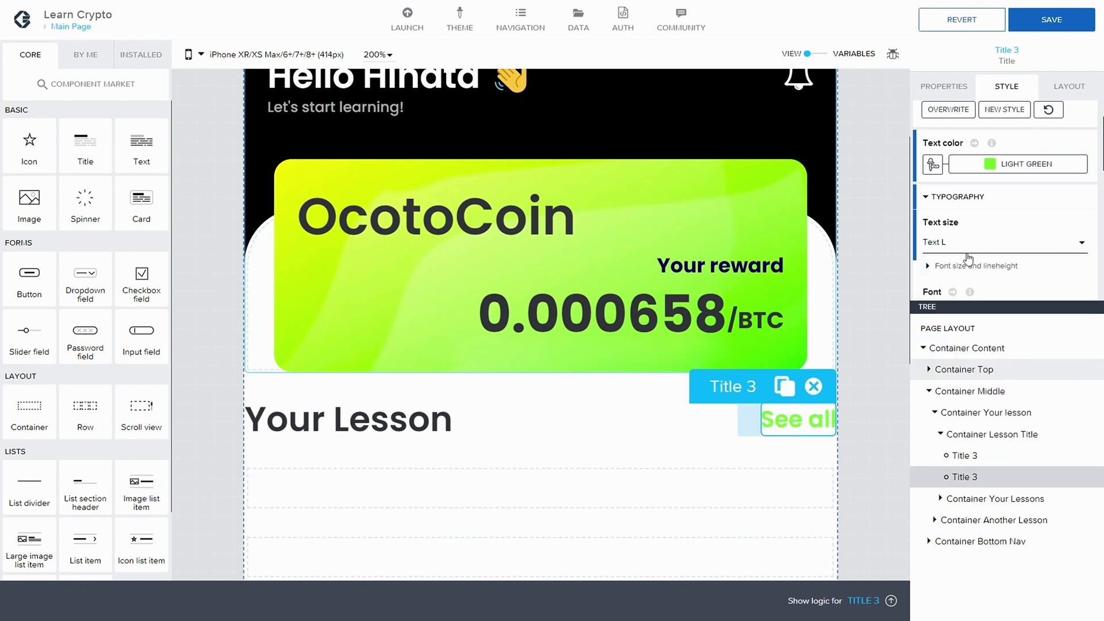
pyautogui.click(956, 108)
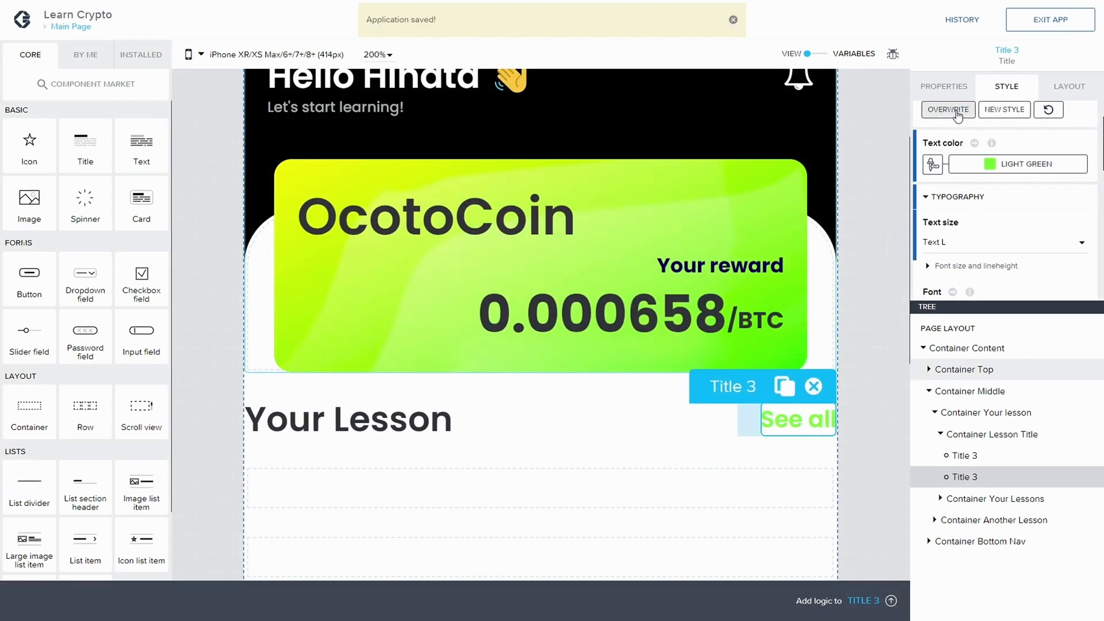
pyautogui.click(957, 110)
pyautogui.scroll(-2, 1013, 224)
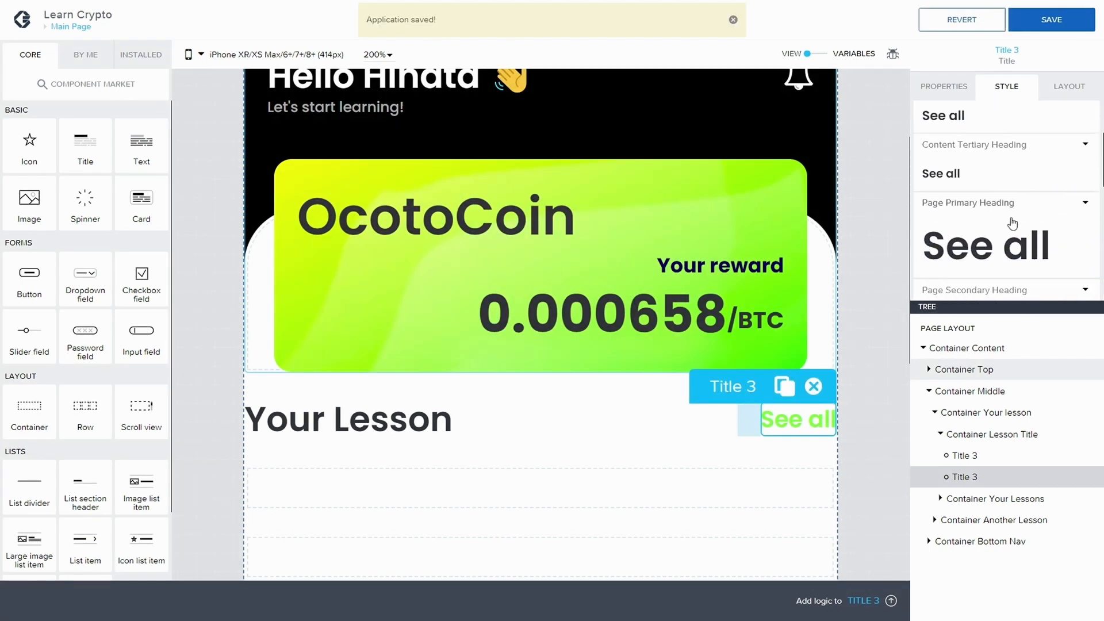
pyautogui.scroll(-1, 1014, 224)
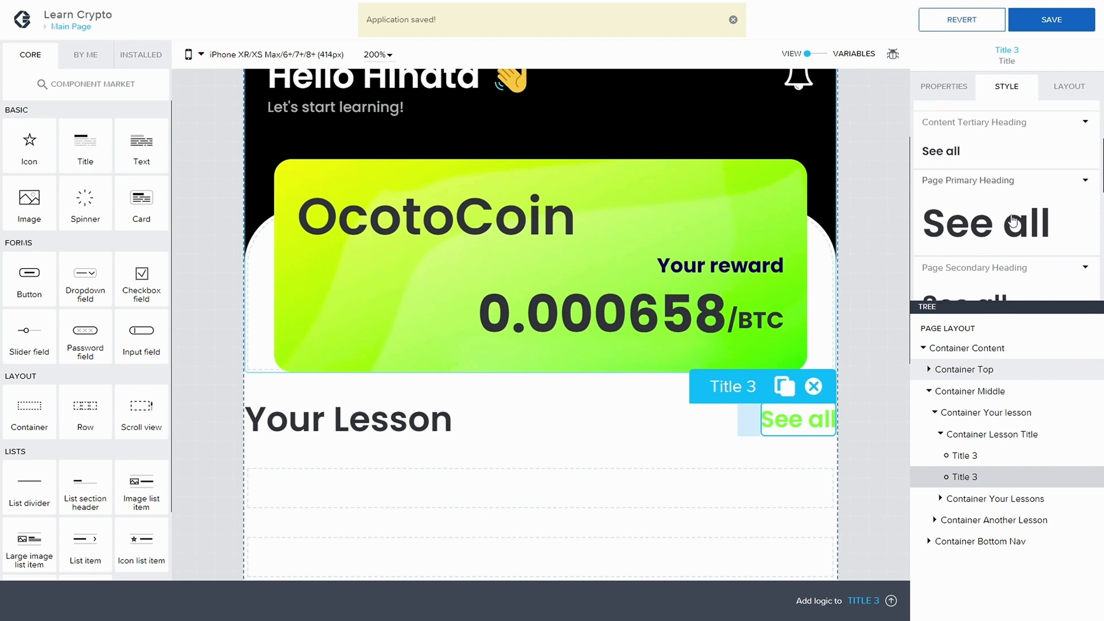
# Step: Duplicate the "Your Lesson" title's Content Primary Heading style class as a new style class named "Title Lesson"
pyautogui.click(971, 455)
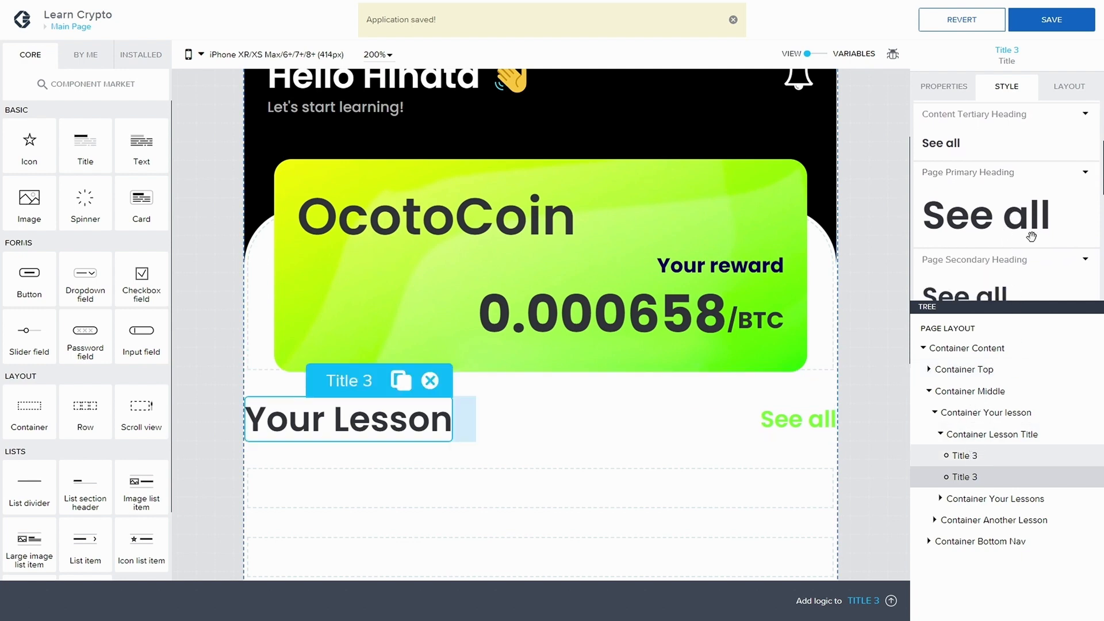
pyautogui.scroll(-1, 1060, 241)
pyautogui.scroll(1, 1060, 241)
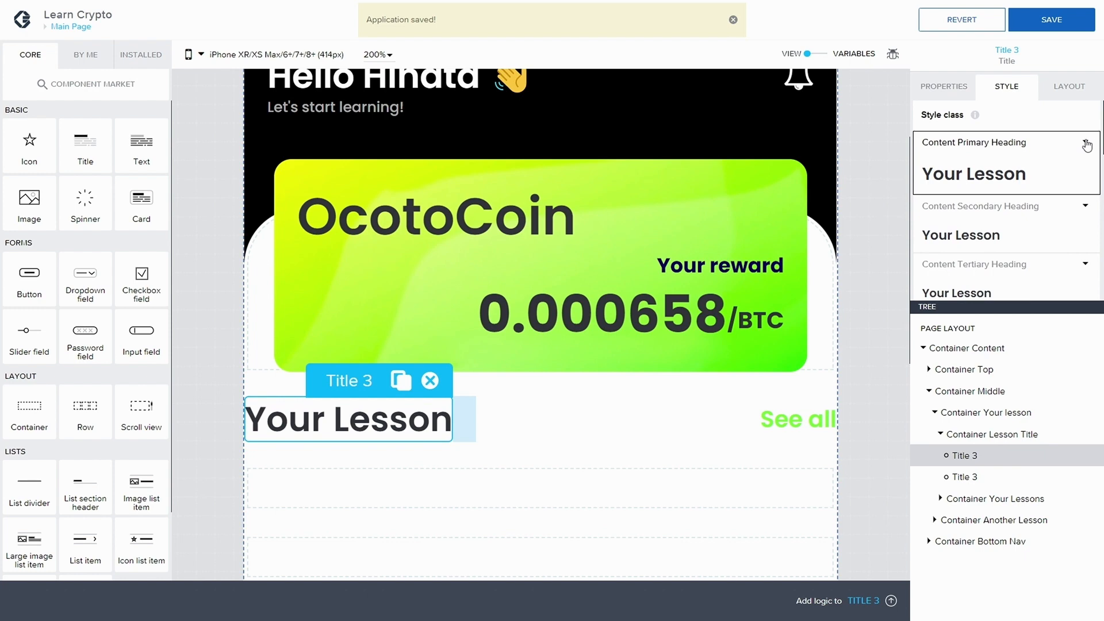
pyautogui.click(1085, 142)
pyautogui.click(981, 183)
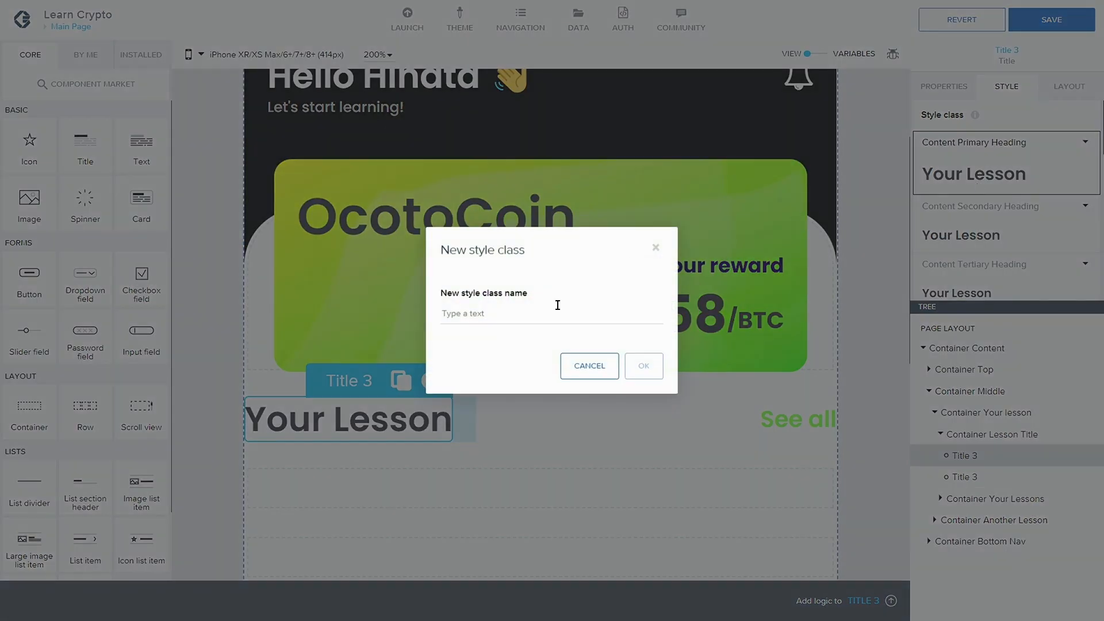
pyautogui.click(549, 310)
pyautogui.write('we')
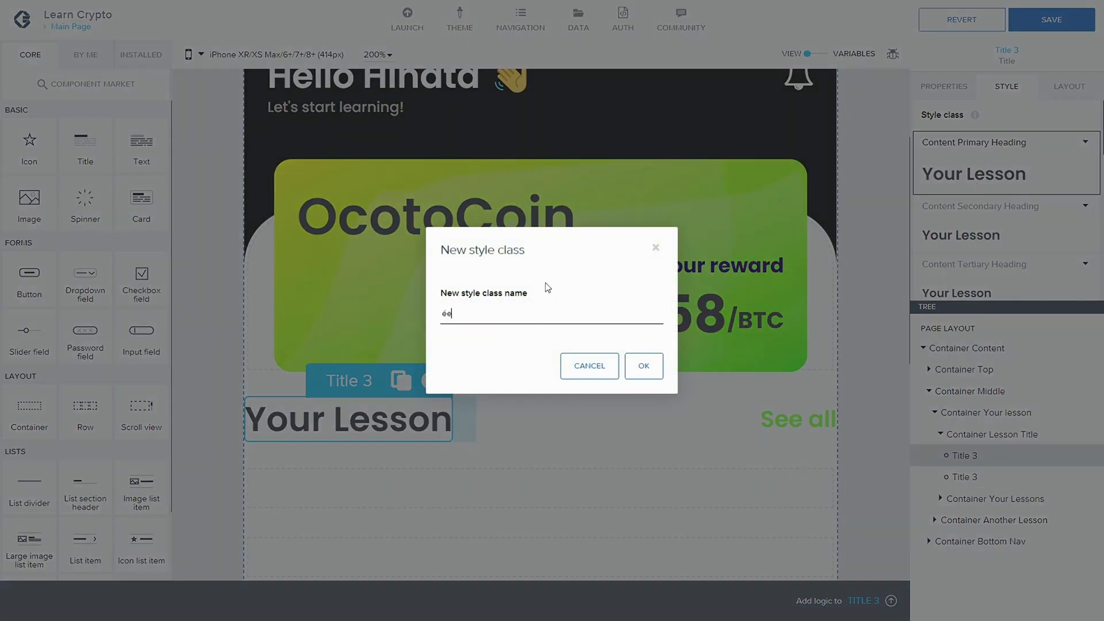
pyautogui.press('BackSpace')
pyautogui.press('BackSpace')
pyautogui.write('Title Lesos')
pyautogui.press('BackSpace')
pyautogui.press('BackSpace')
pyautogui.write('son')
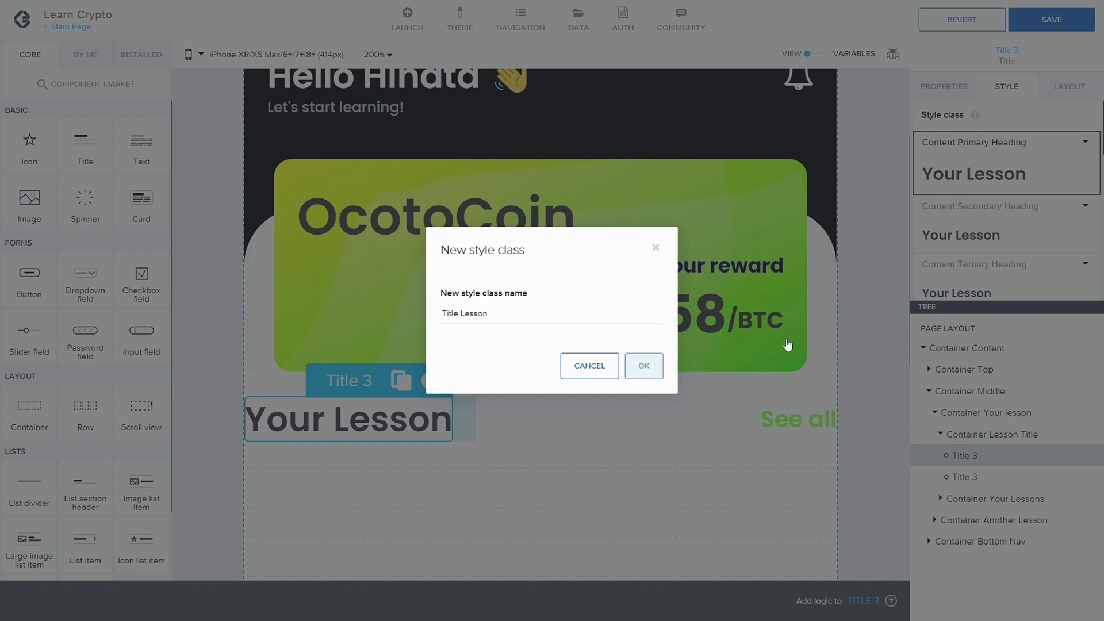
pyautogui.click(640, 368)
# Step: Edit the Title Lesson style on the "Your Lesson" title and set its text size to Text XXL
pyautogui.click(1085, 247)
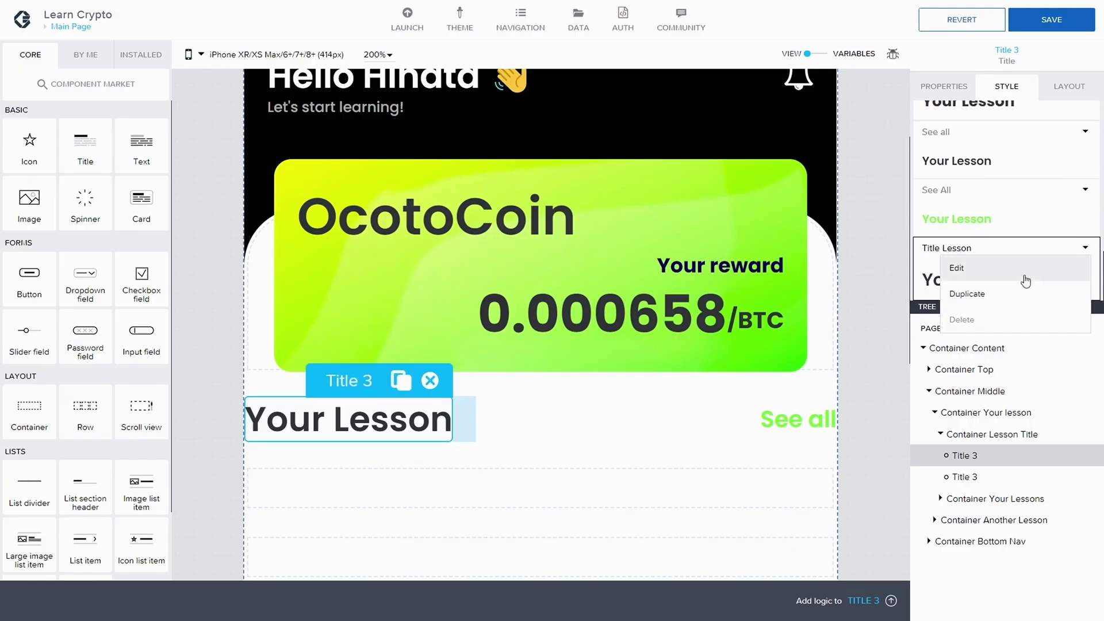
pyautogui.click(966, 267)
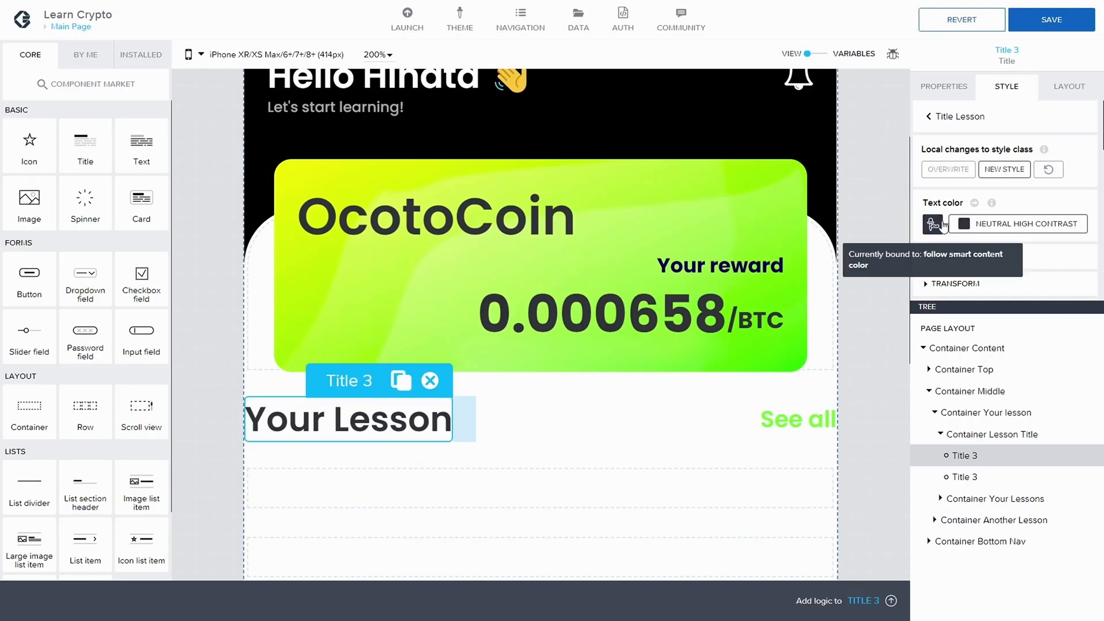
pyautogui.click(930, 258)
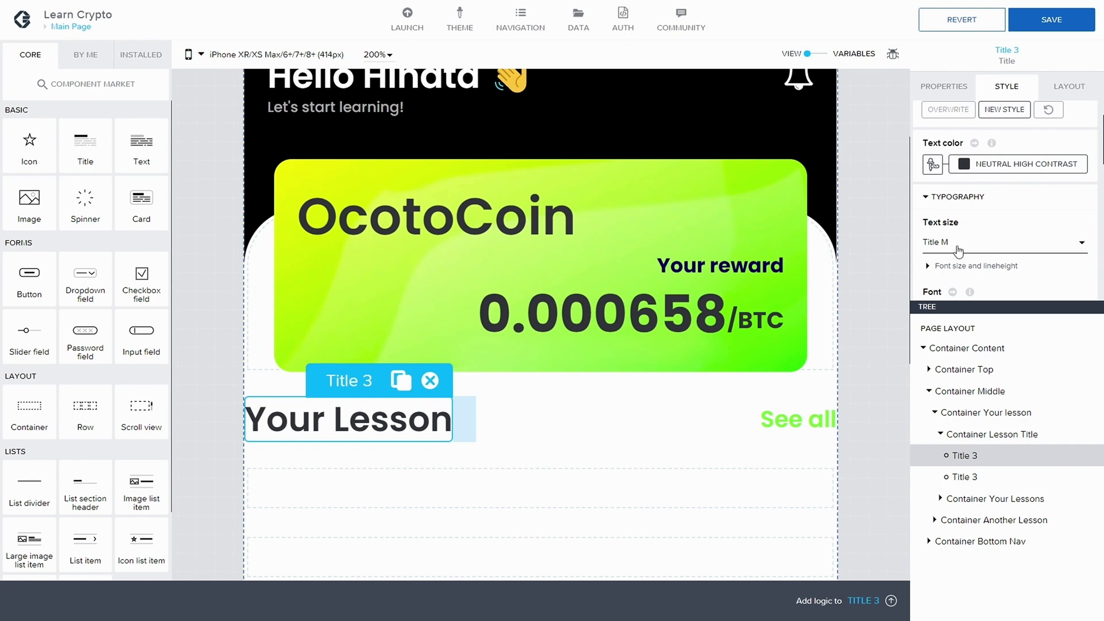
pyautogui.click(958, 251)
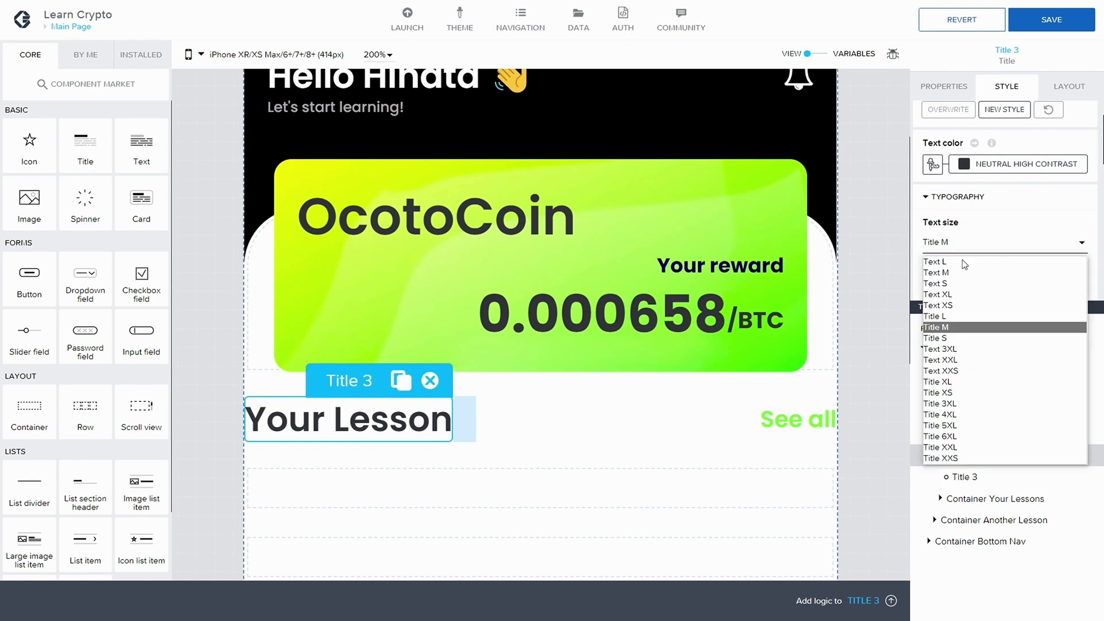
pyautogui.click(979, 361)
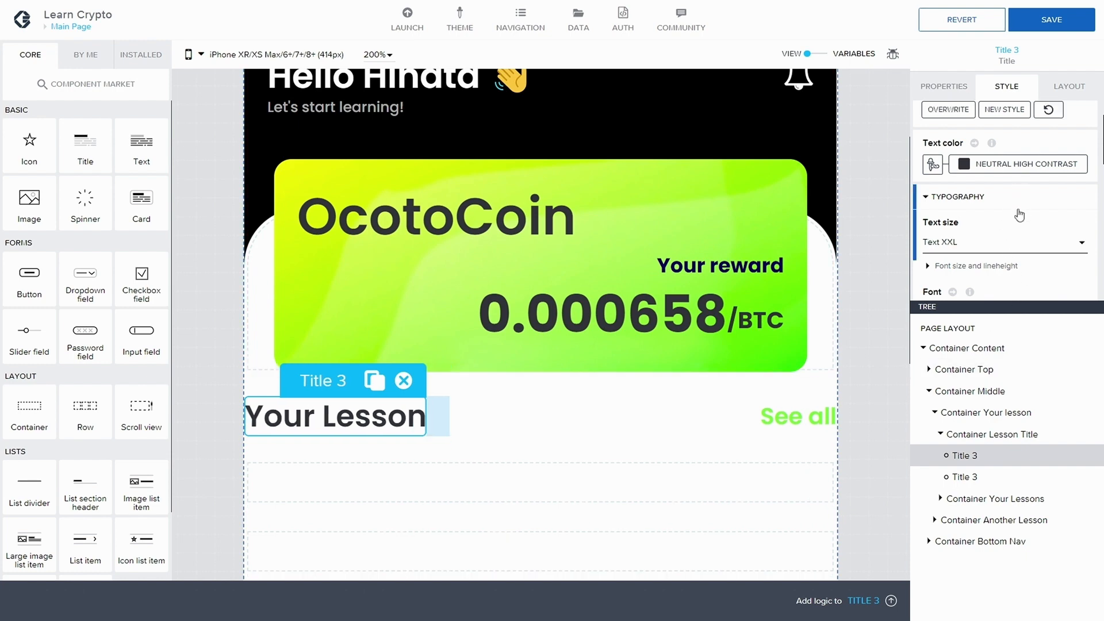
# Step: Set the "Your Lesson" title's font weight to Bold (700) and save the application
pyautogui.scroll(-4, 1017, 235)
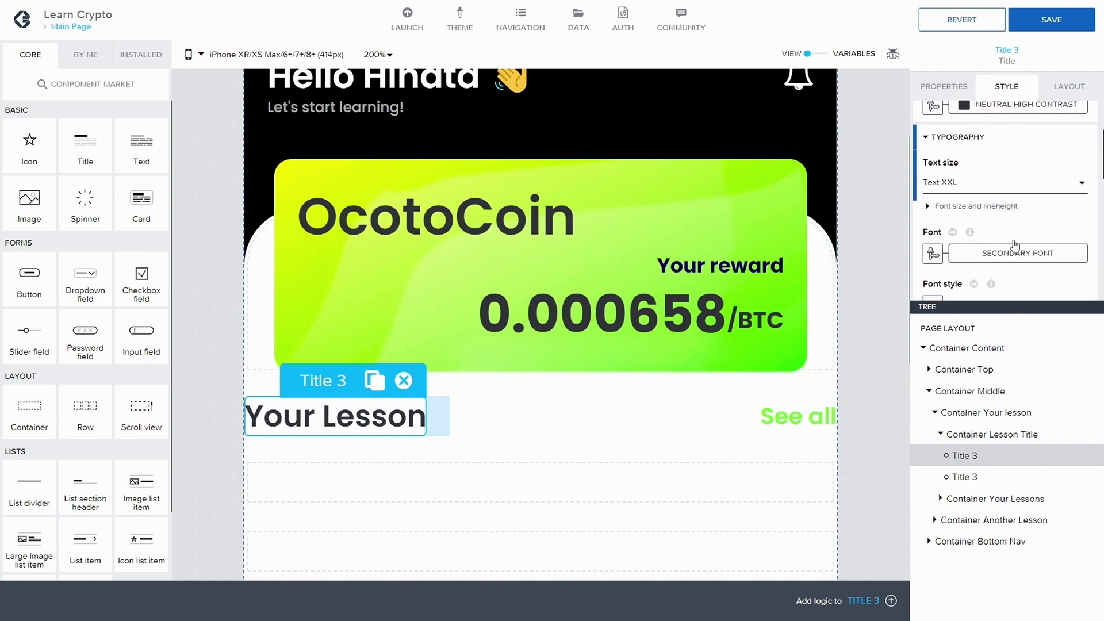
pyautogui.scroll(-1, 1013, 246)
pyautogui.click(1012, 236)
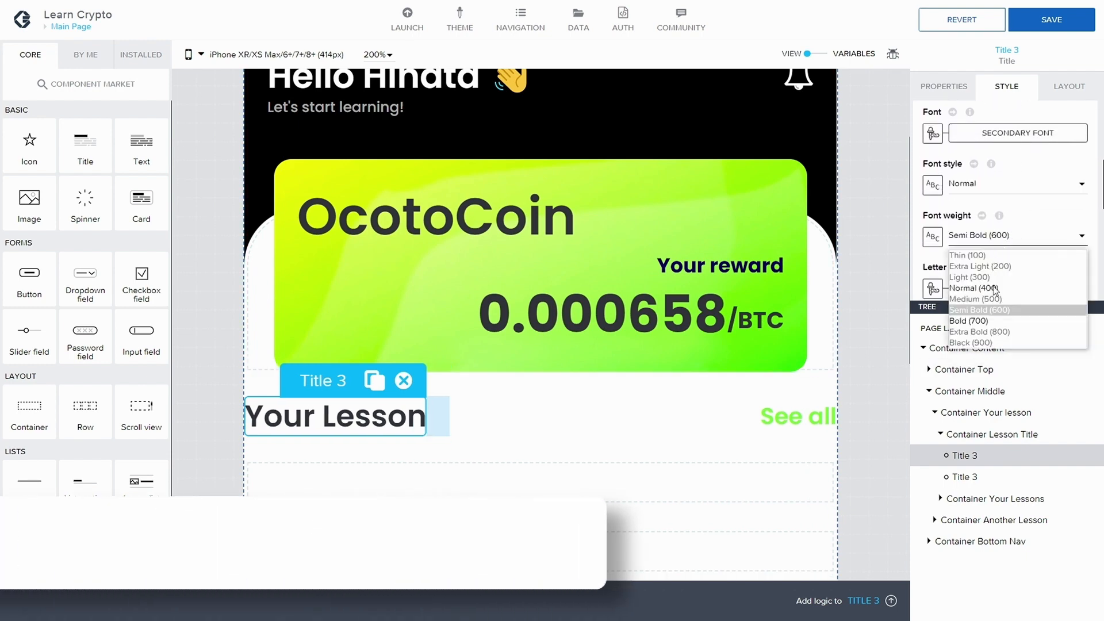
pyautogui.click(989, 319)
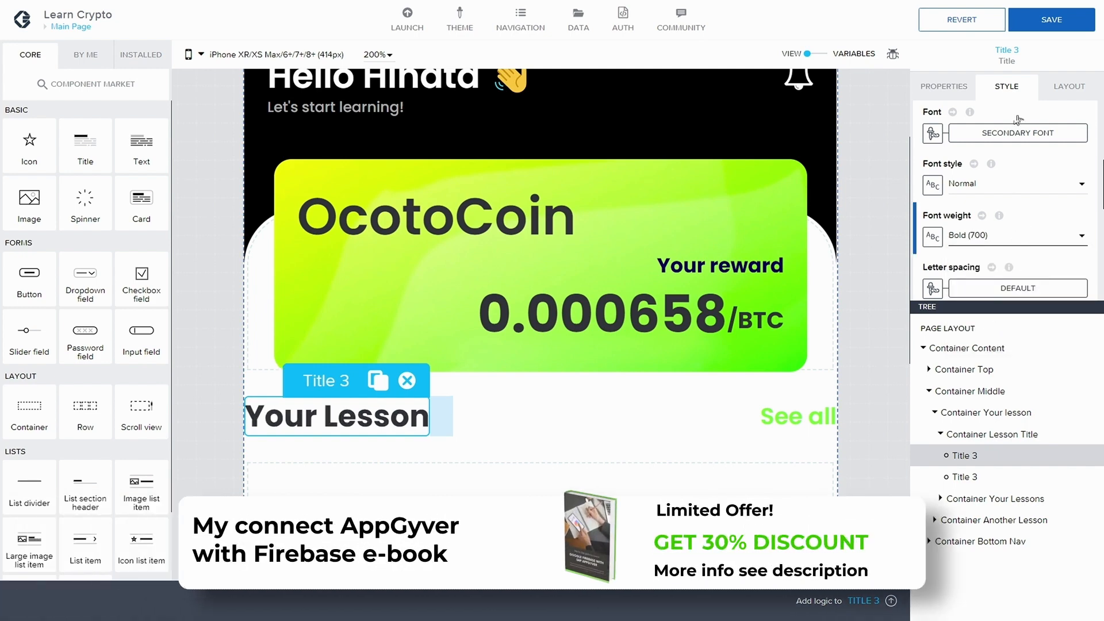
pyautogui.click(1050, 21)
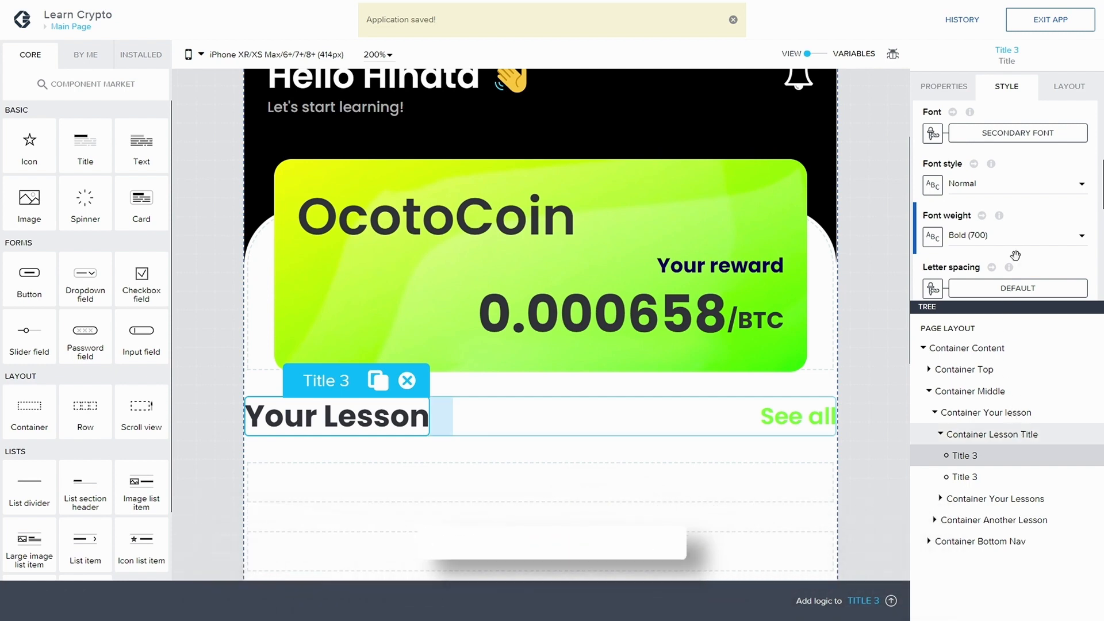
# Step: Give Container Lesson Title left and right spacing of L (16px) and save the application
pyautogui.click(1060, 85)
pyautogui.click(932, 184)
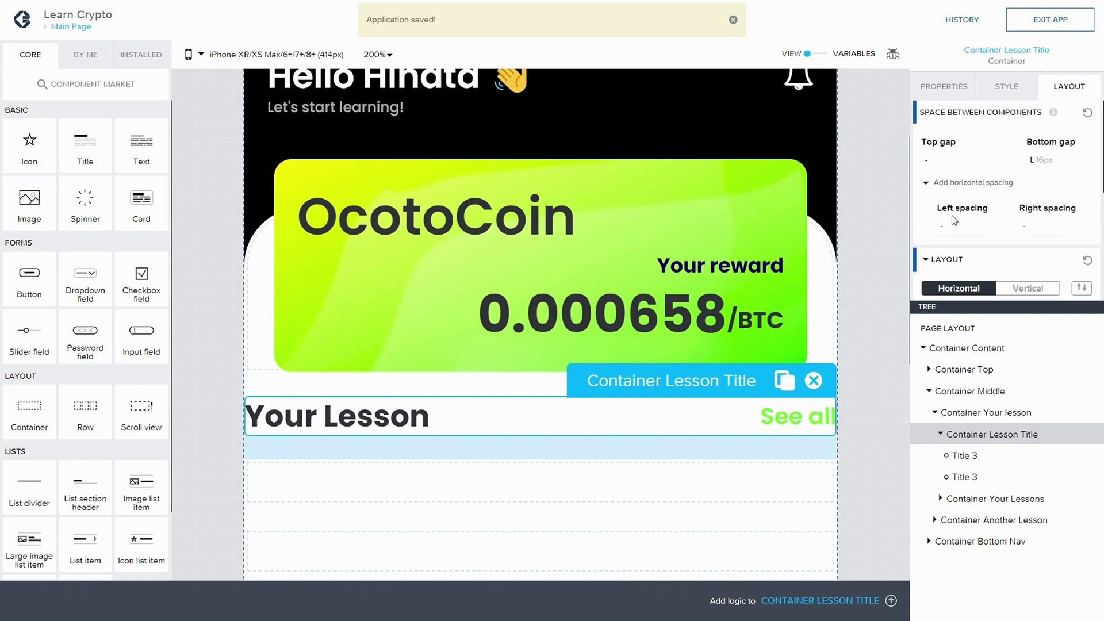
pyautogui.click(948, 233)
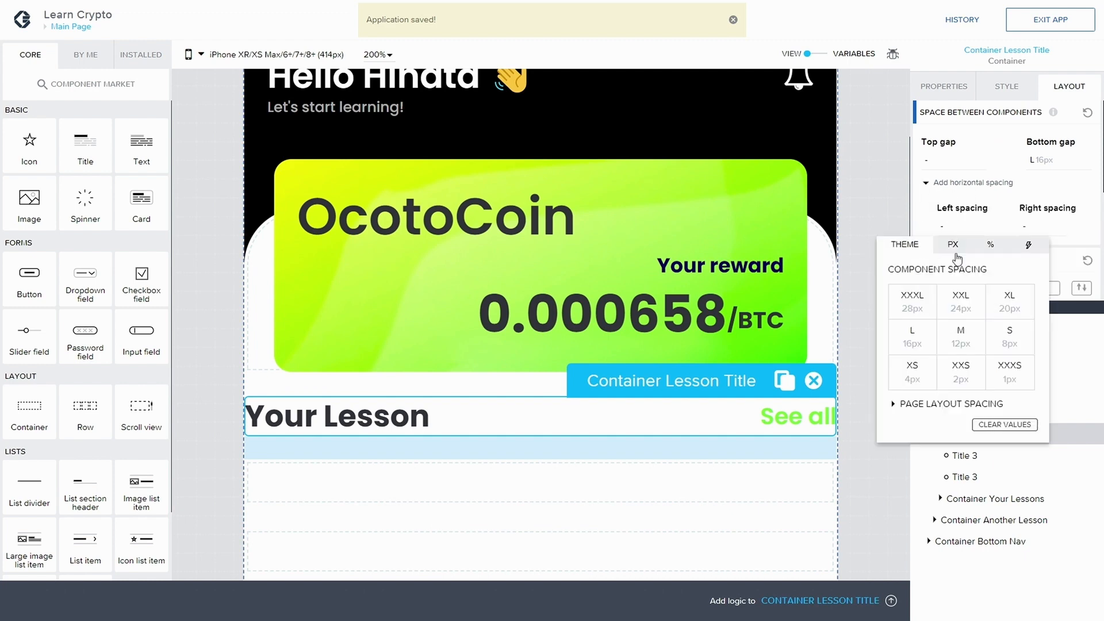
pyautogui.click(907, 338)
pyautogui.click(1025, 228)
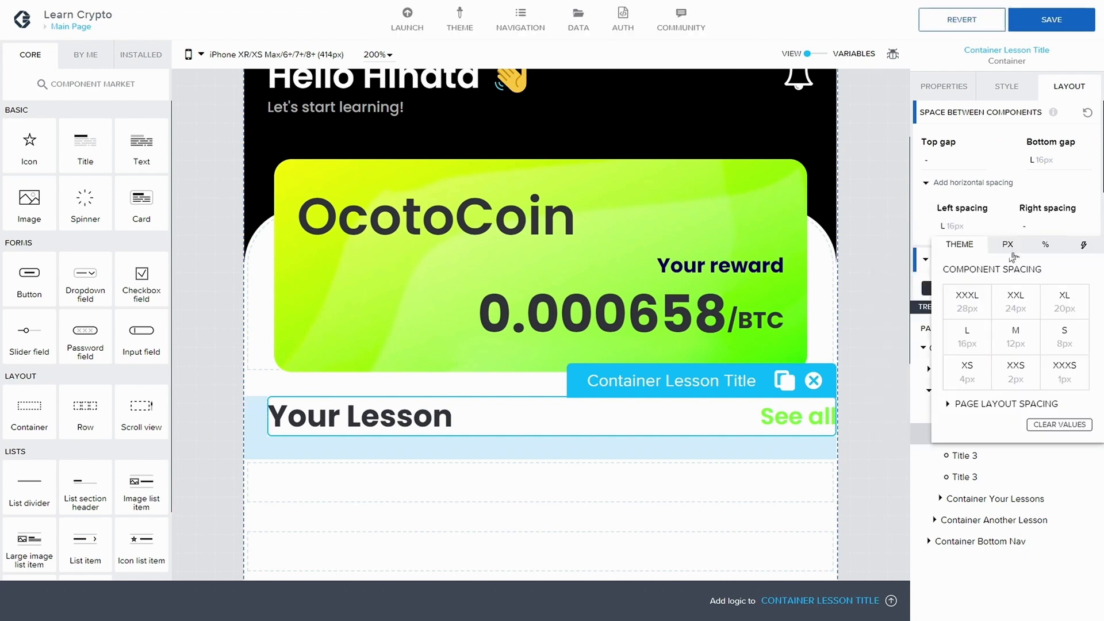
pyautogui.click(974, 335)
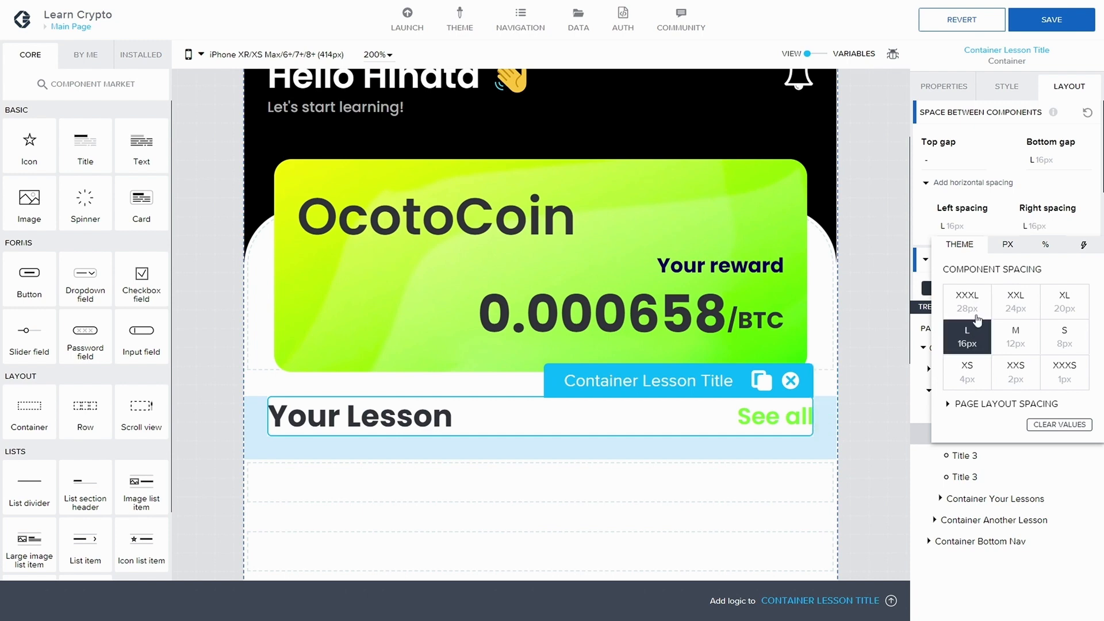
pyautogui.click(1061, 19)
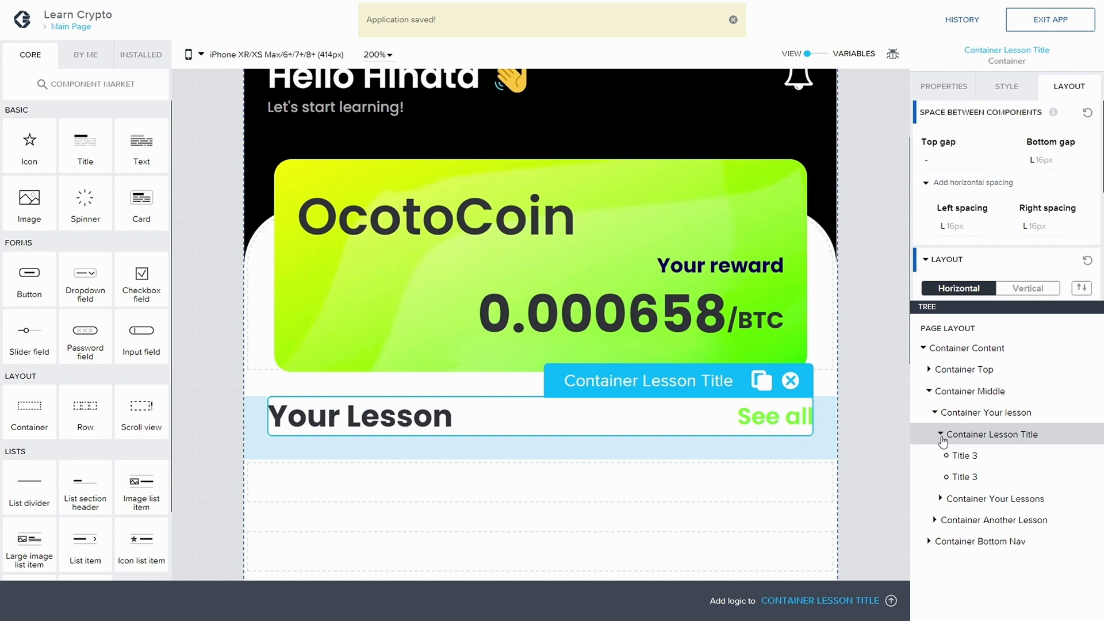
# Step: Add a new container inside Container Your Lessons, below the lesson title row
pyautogui.click(940, 434)
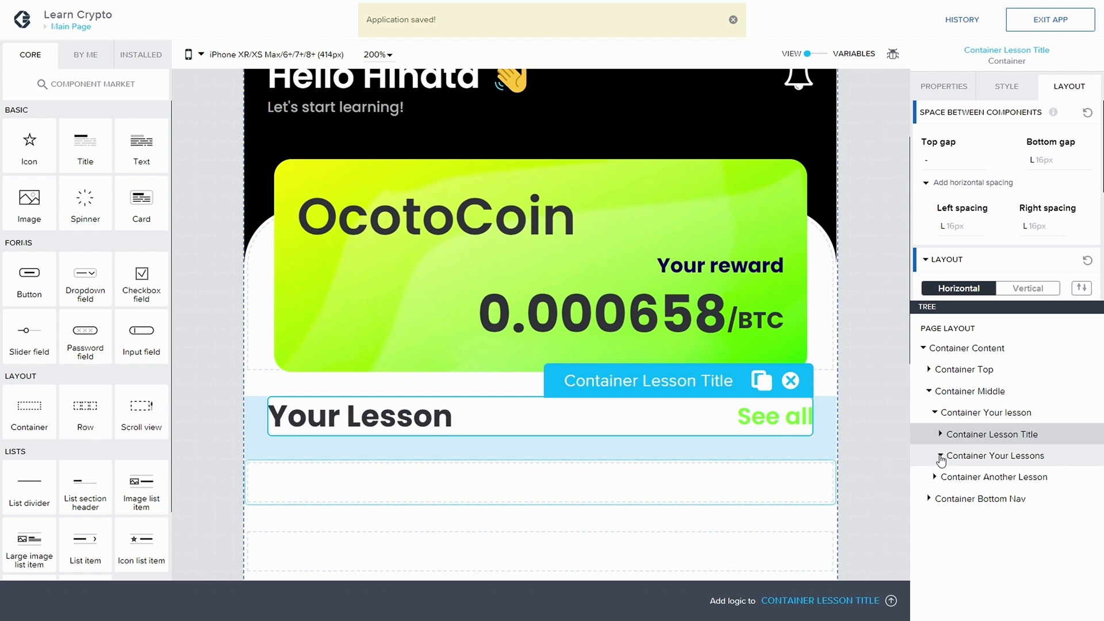
pyautogui.click(970, 454)
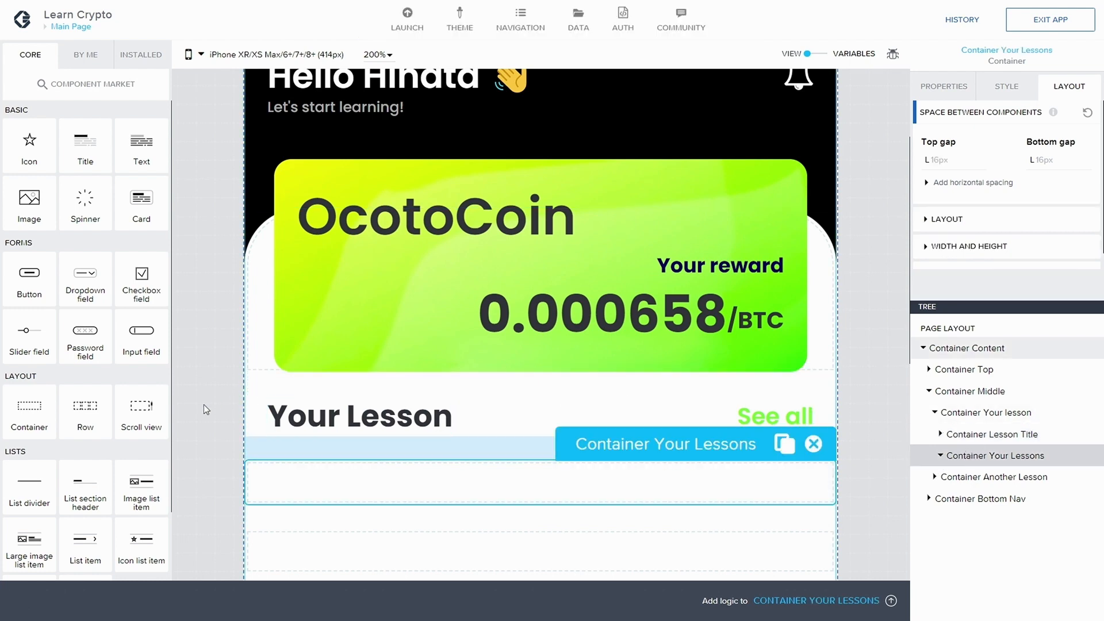
pyautogui.moveTo(24, 398); pyautogui.dragTo(782, 498)
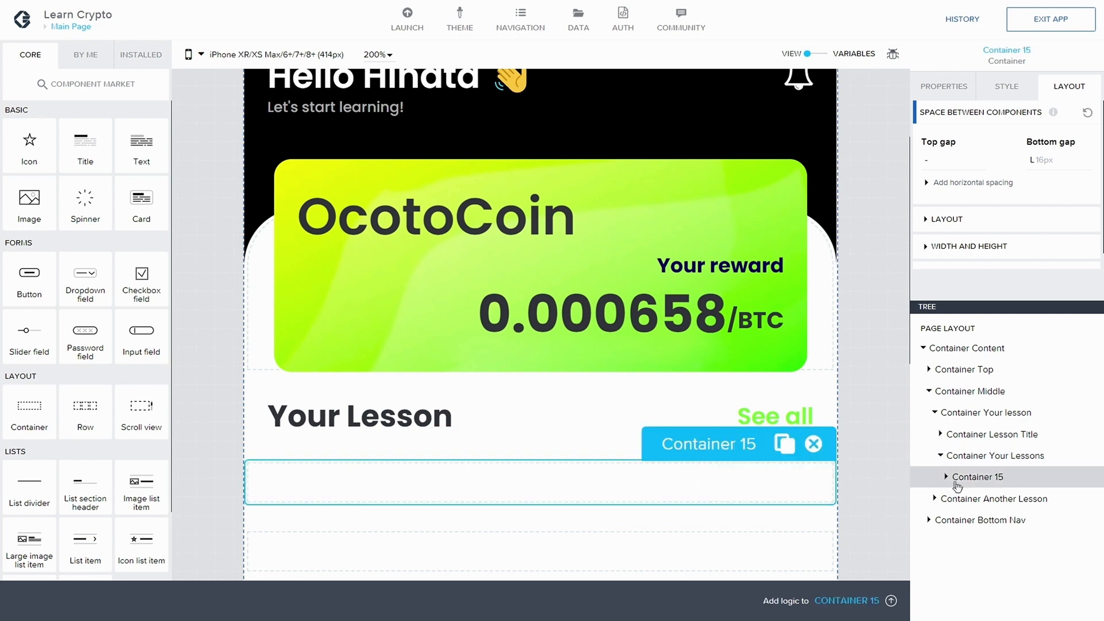
# Step: Rename the new container inside Container Your Lessons to "Container Lesson"
pyautogui.click(955, 94)
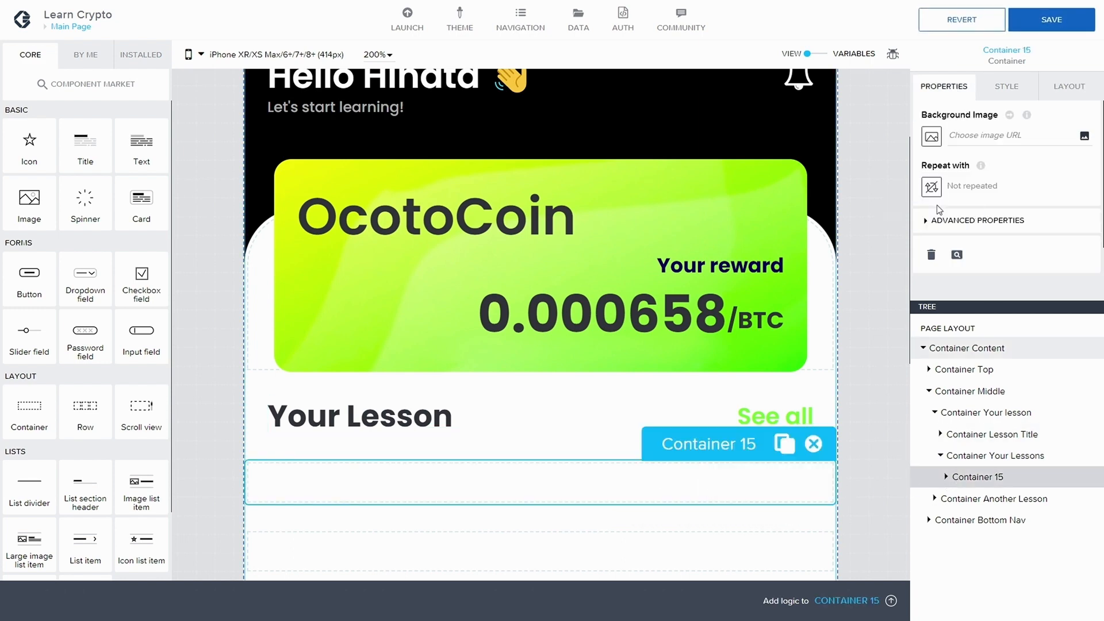
pyautogui.scroll(-2, 978, 265)
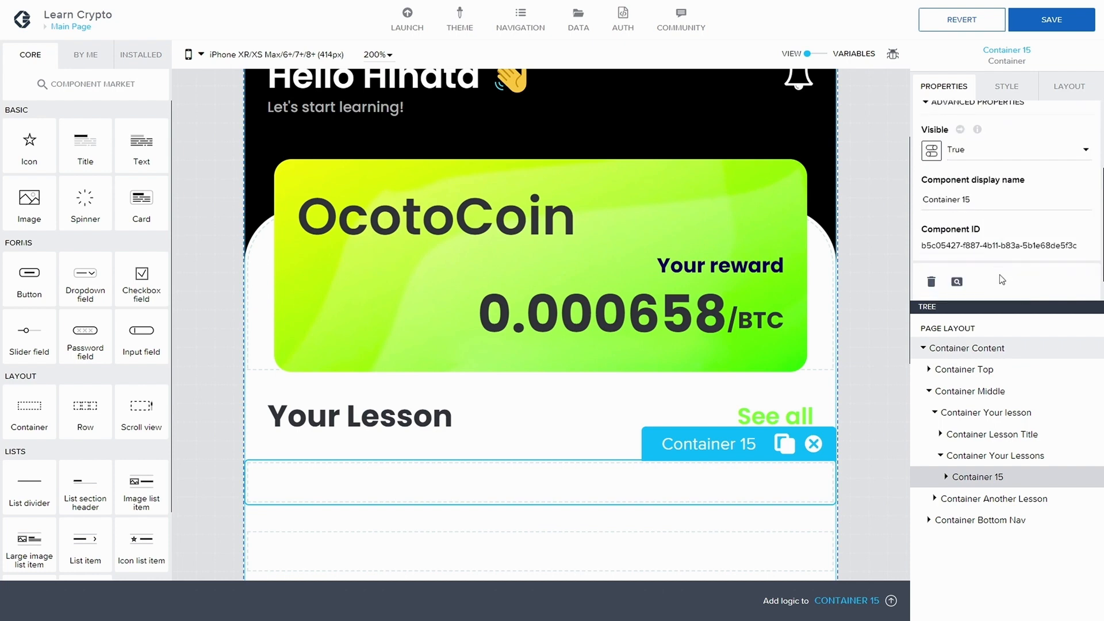
pyautogui.click(986, 208)
pyautogui.press('BackSpace')
pyautogui.write('Lesson')
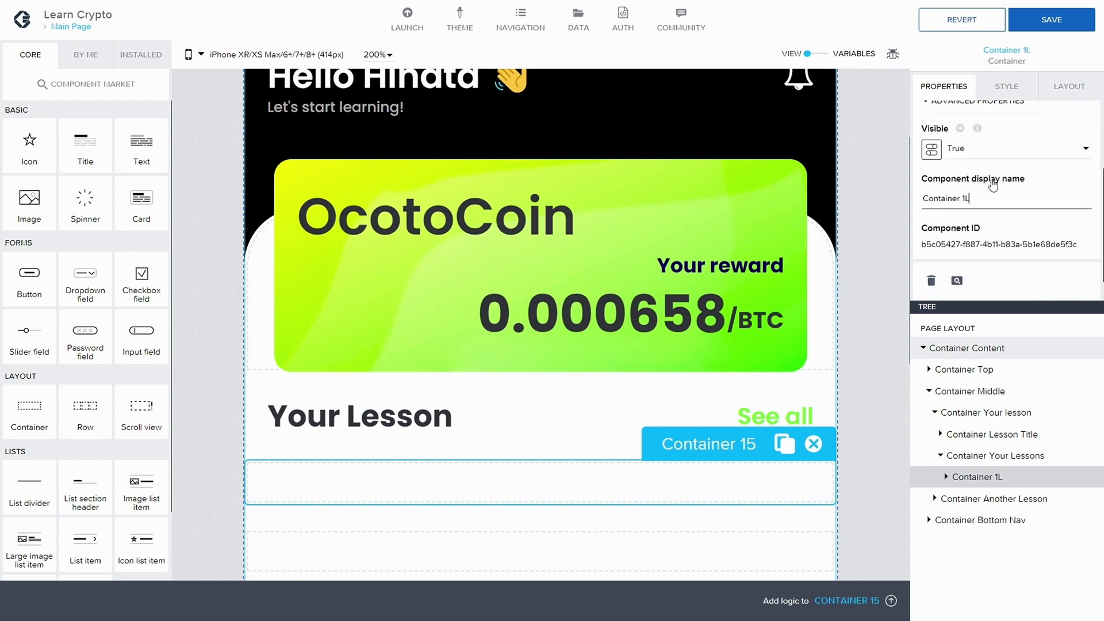
pyautogui.press('BackSpace')
pyautogui.press('BackSpace')
pyautogui.press('BackSpace')
pyautogui.press('BackSpace')
pyautogui.press('BackSpace')
pyautogui.press('BackSpace')
pyautogui.press('BackSpace')
pyautogui.write('Lesson')
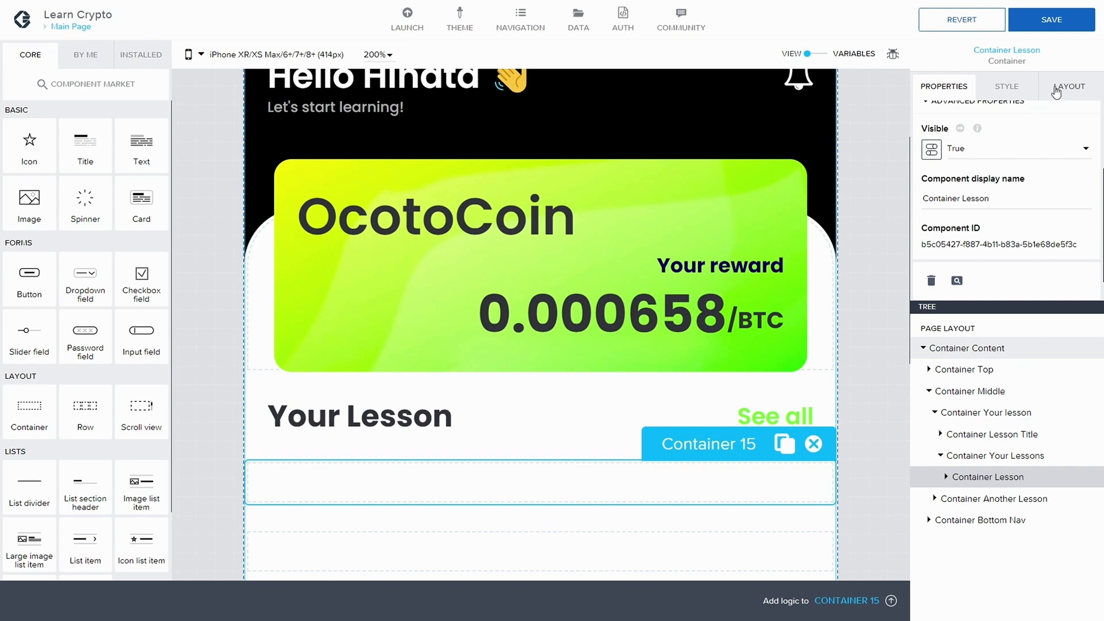
# Step: Give Container Lesson a custom size with a set width of 200px
pyautogui.click(1063, 86)
pyautogui.click(943, 228)
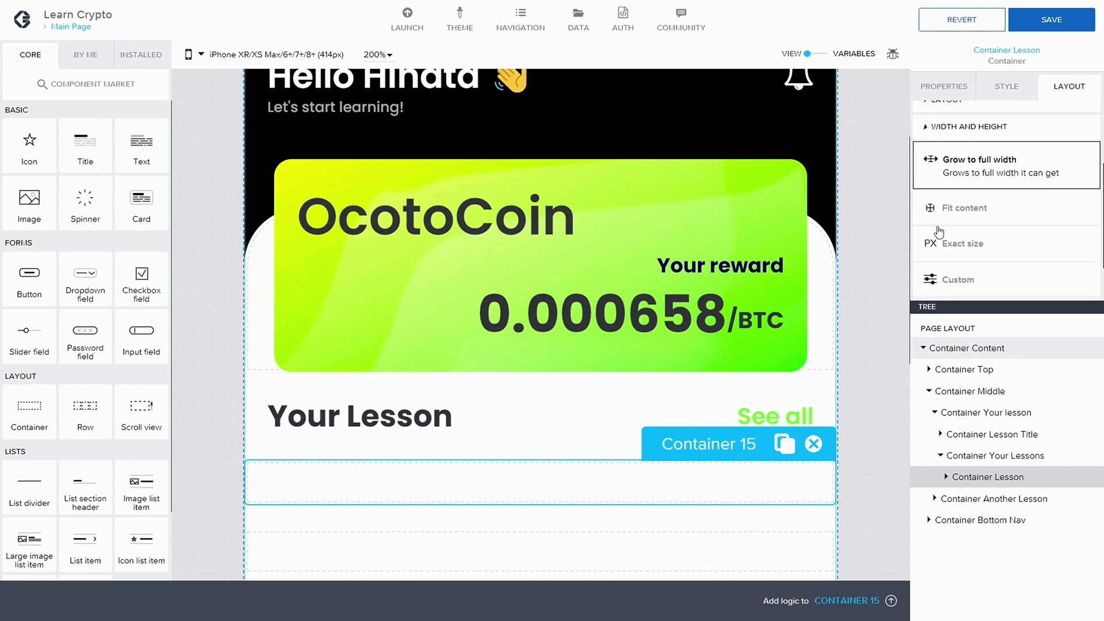
pyautogui.scroll(1, 930, 163)
pyautogui.scroll(-1, 935, 167)
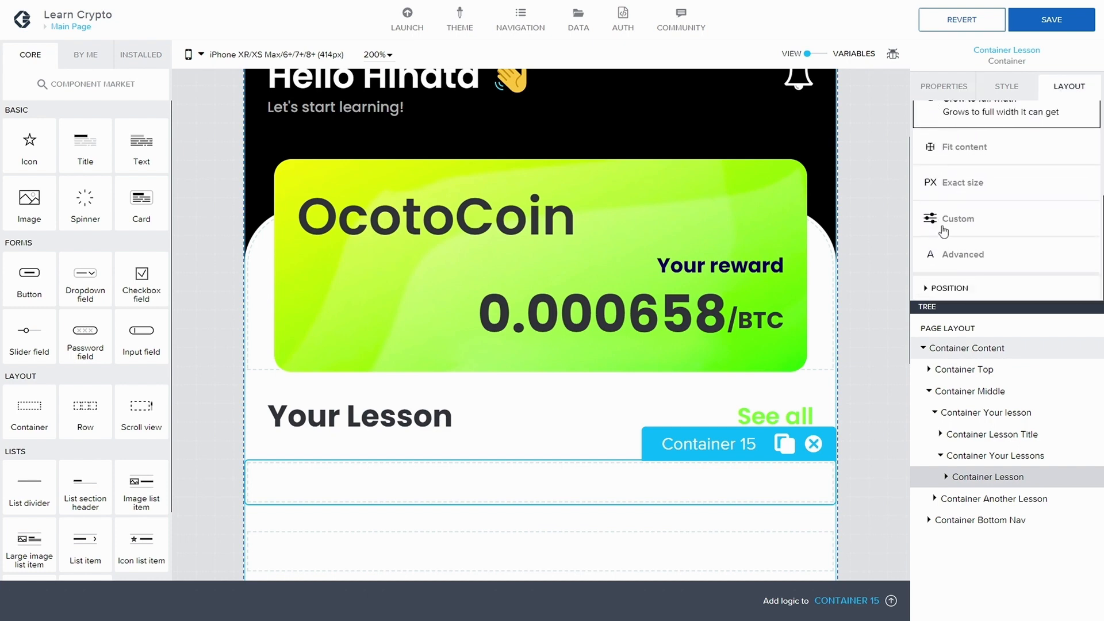
pyautogui.click(950, 221)
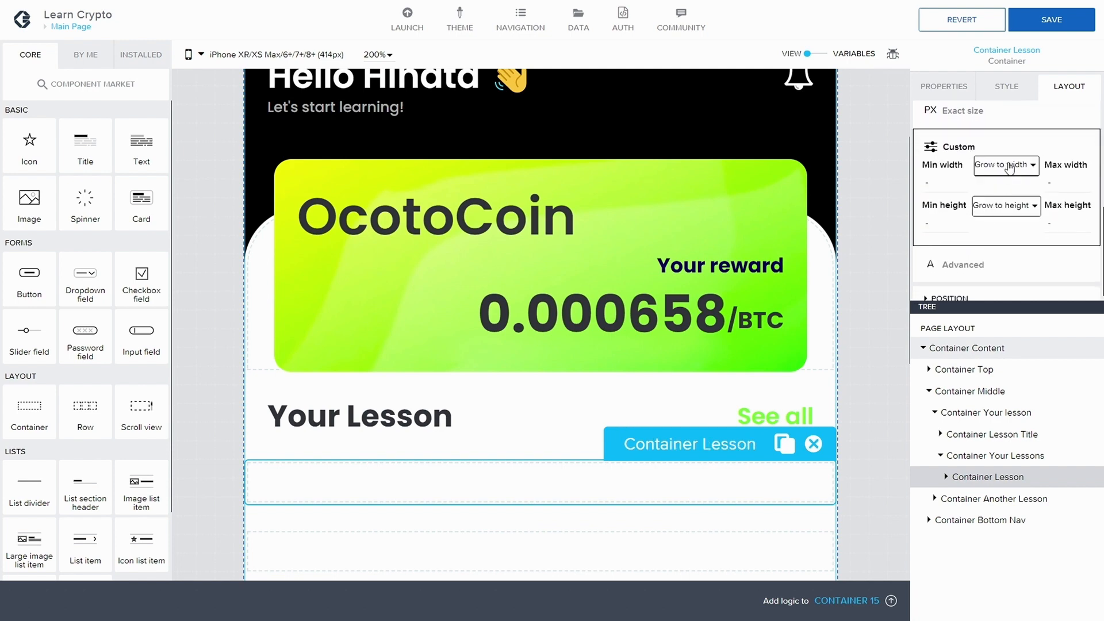
pyautogui.click(1009, 168)
pyautogui.click(1005, 207)
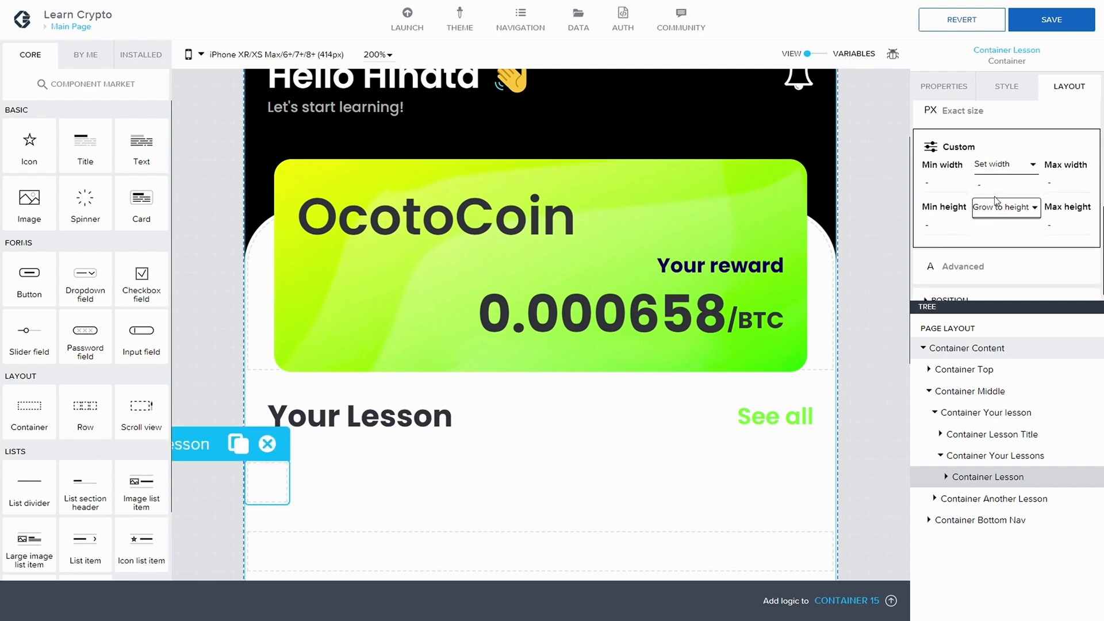
pyautogui.click(990, 189)
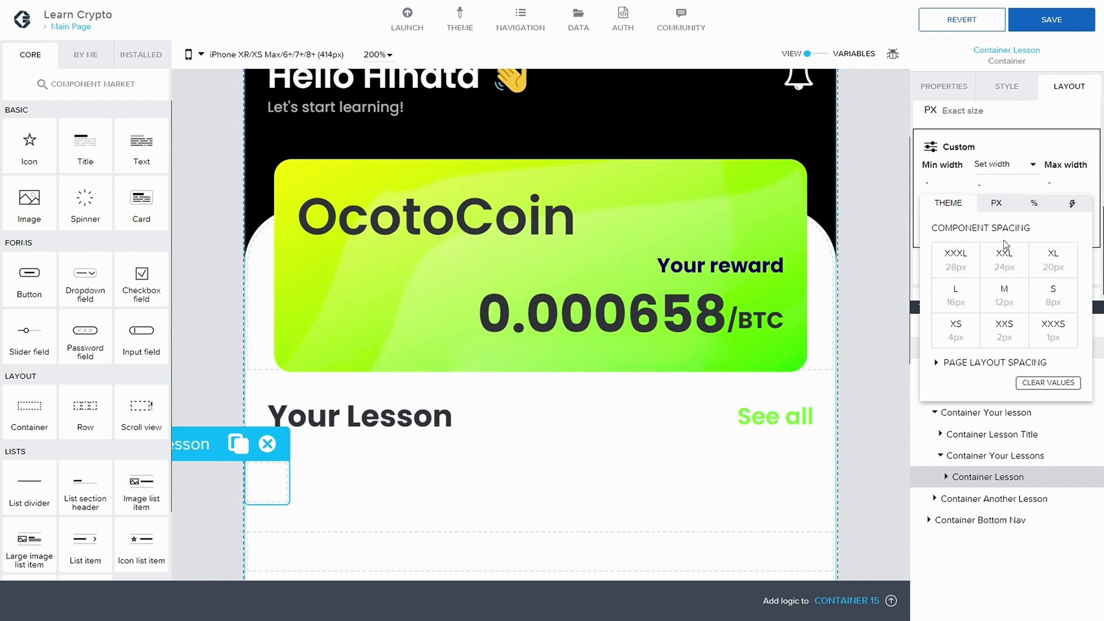
pyautogui.click(998, 204)
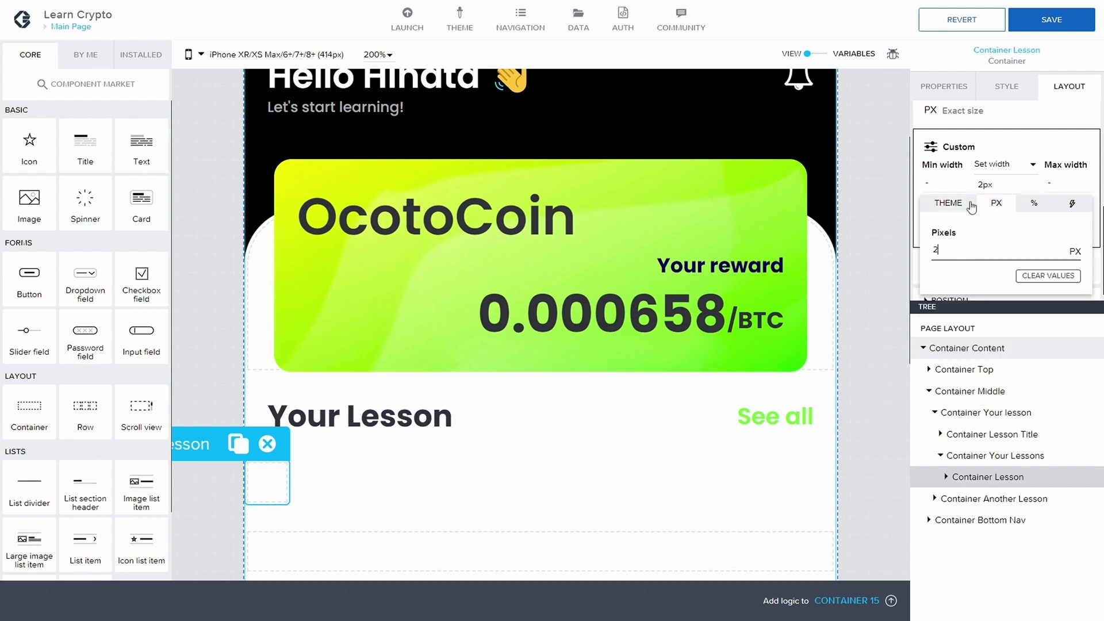
pyautogui.write('200')
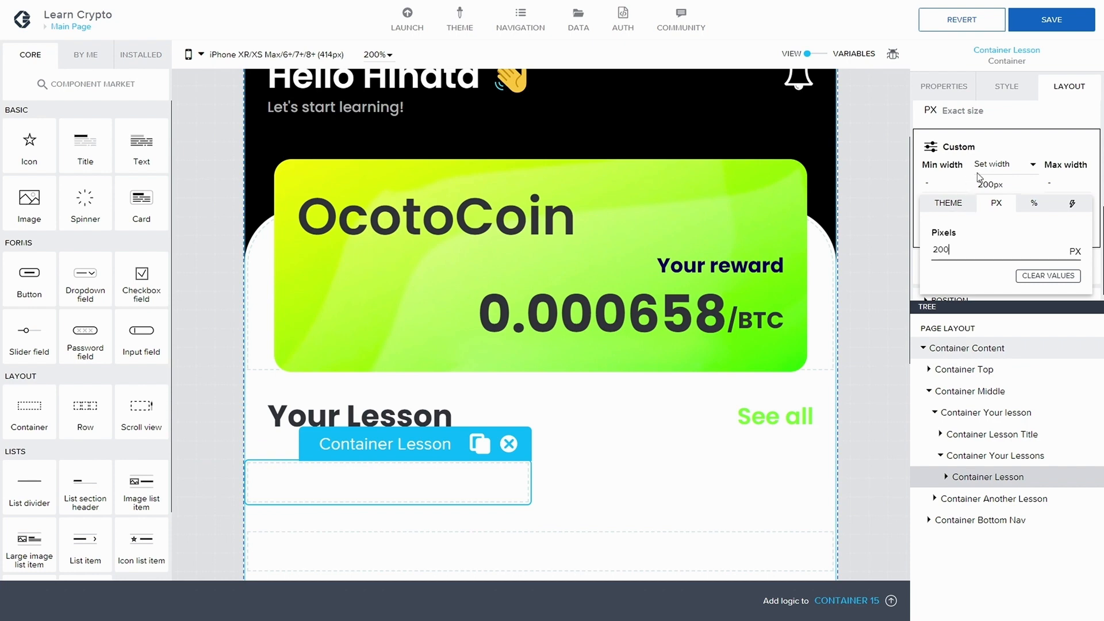
pyautogui.click(1032, 143)
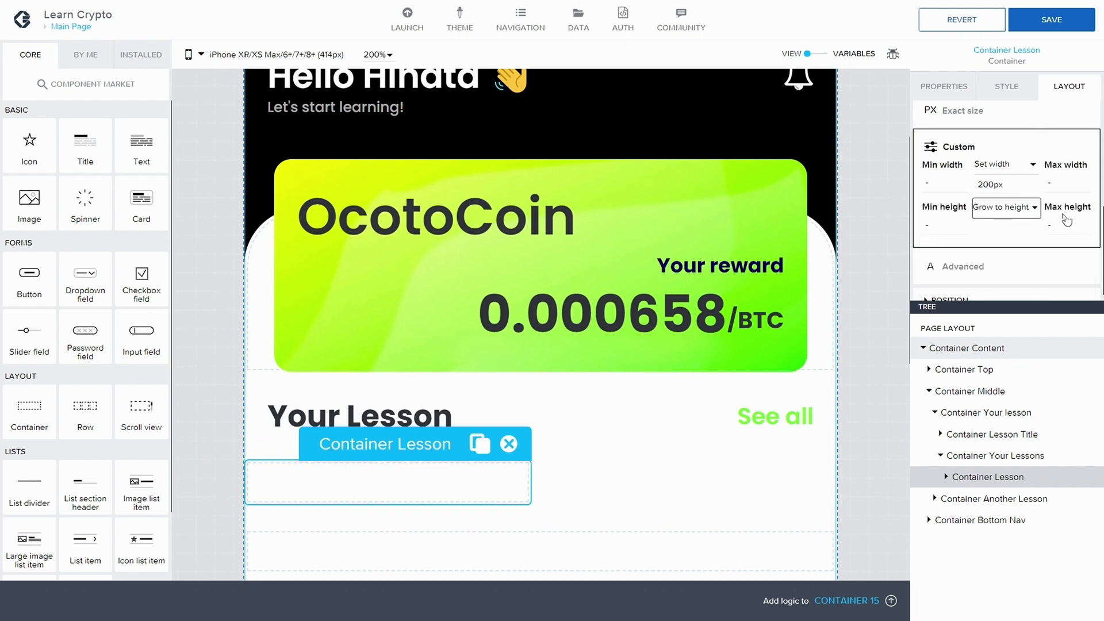
# Step: Replace Container Your Lessons with a scroll view that holds Container Lesson, and save the application
pyautogui.click(1007, 454)
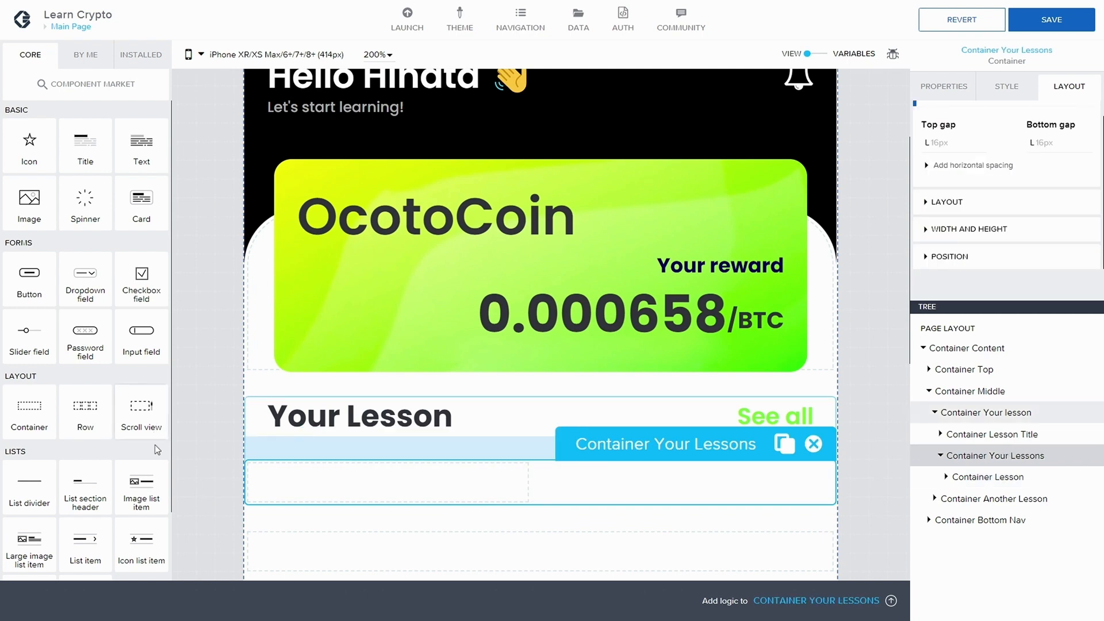
pyautogui.moveTo(134, 406); pyautogui.dragTo(995, 465)
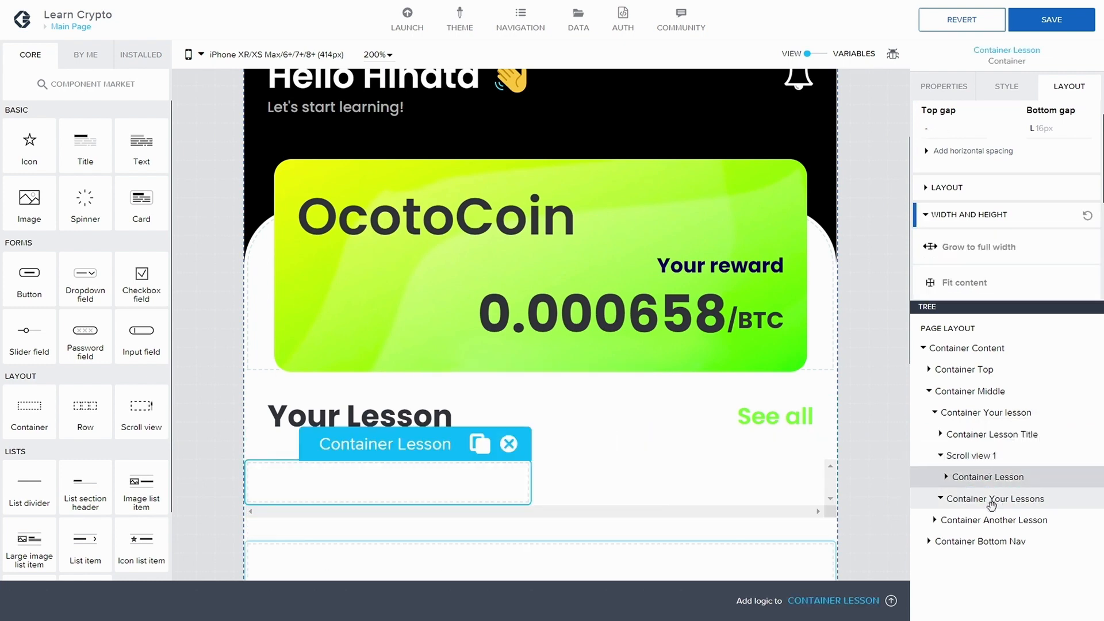
pyautogui.moveTo(991, 505); pyautogui.dragTo(992, 478)
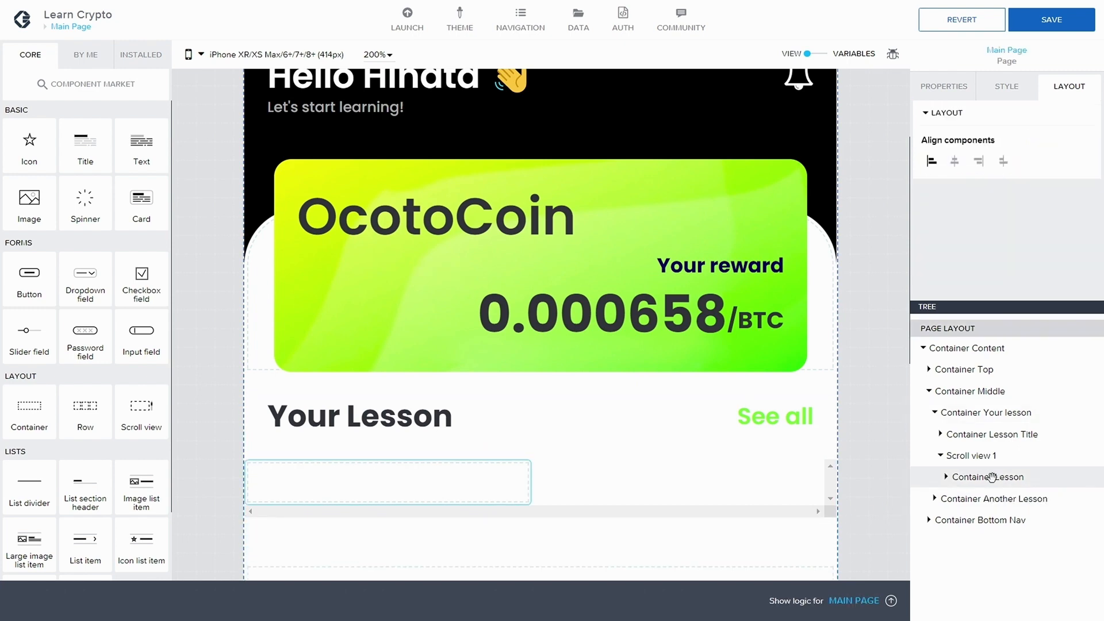
pyautogui.click(986, 477)
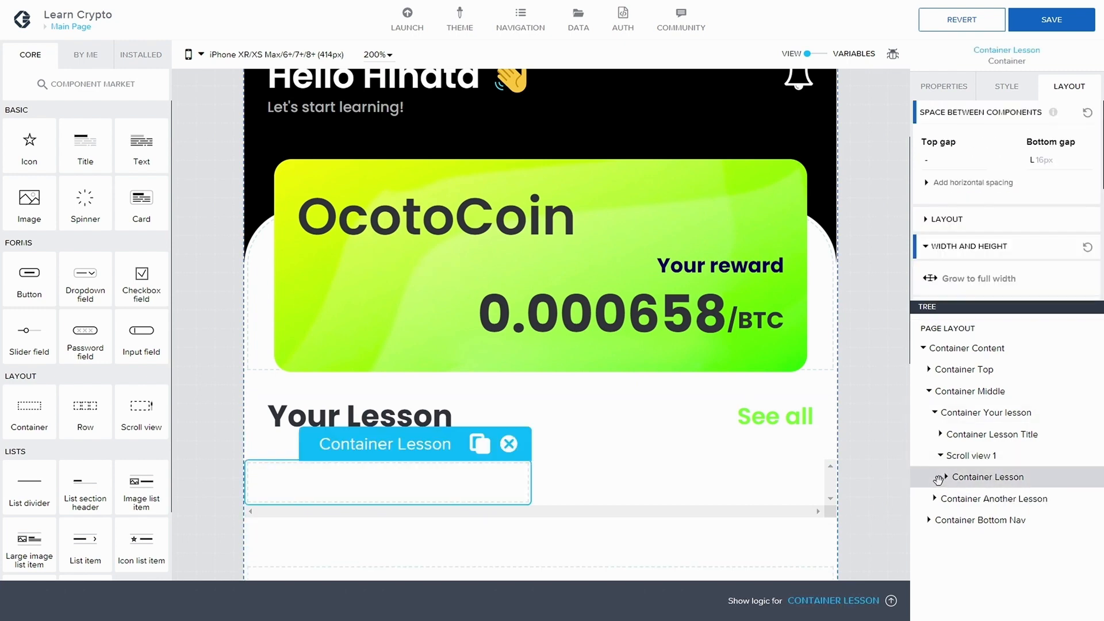
pyautogui.click(1051, 21)
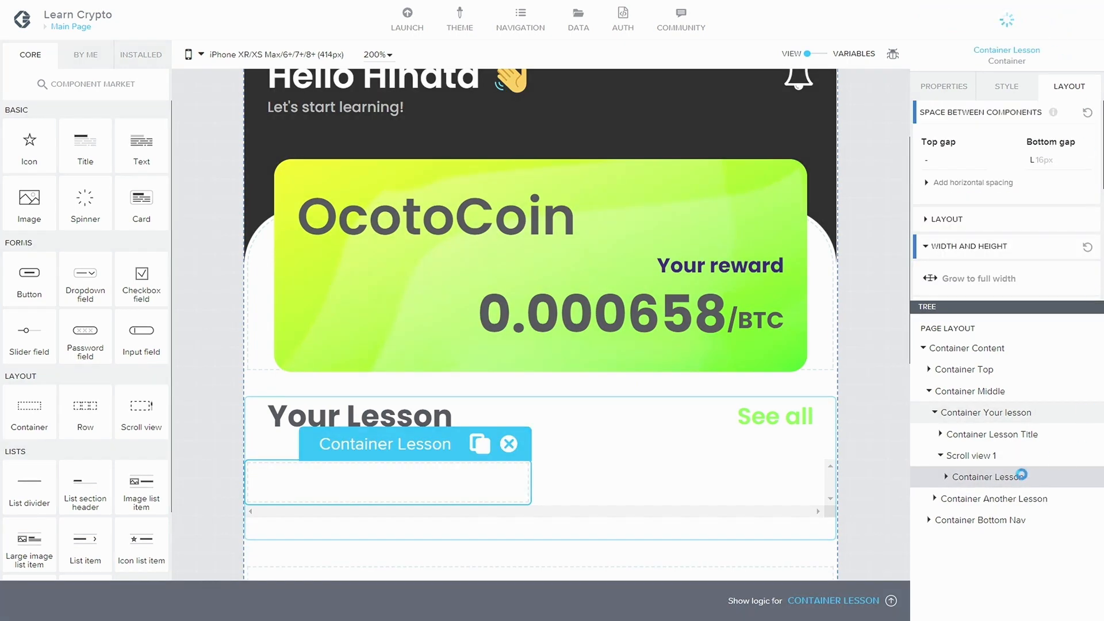
# Step: Apply the Lesson Black style to Container Lesson and save the application
pyautogui.click(1005, 89)
pyautogui.scroll(-6, 1023, 190)
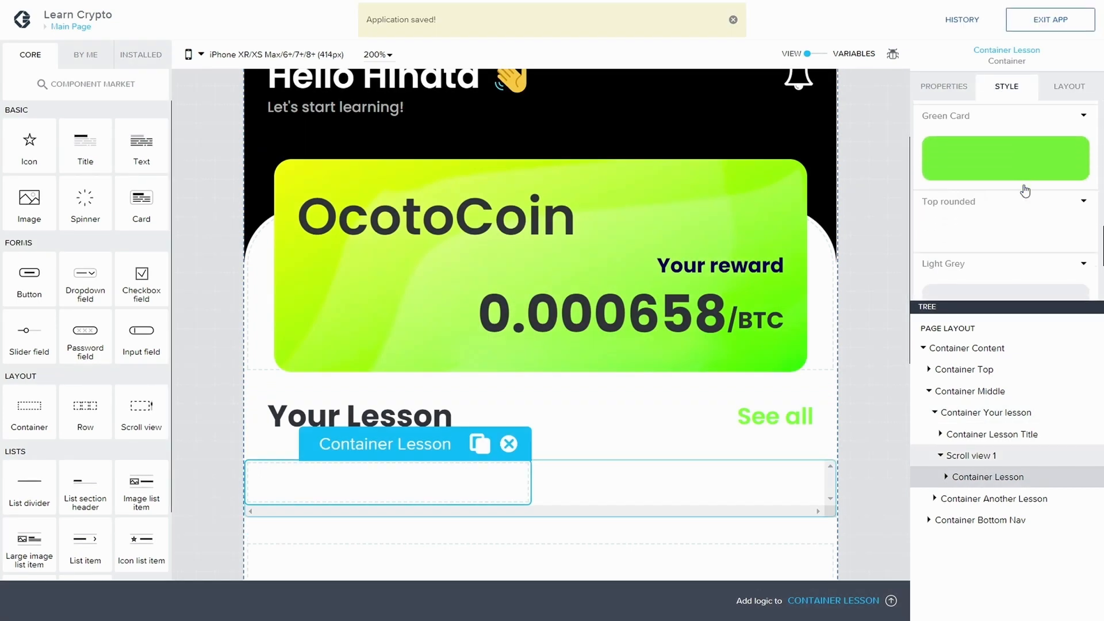
pyautogui.scroll(-1, 1026, 191)
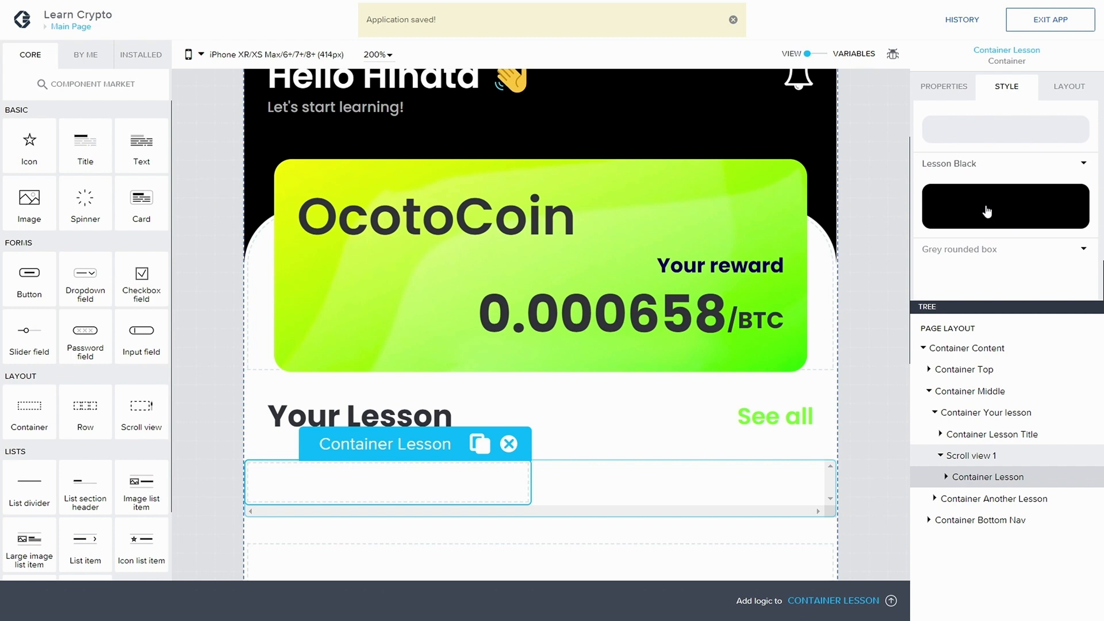
pyautogui.click(987, 212)
pyautogui.click(1041, 18)
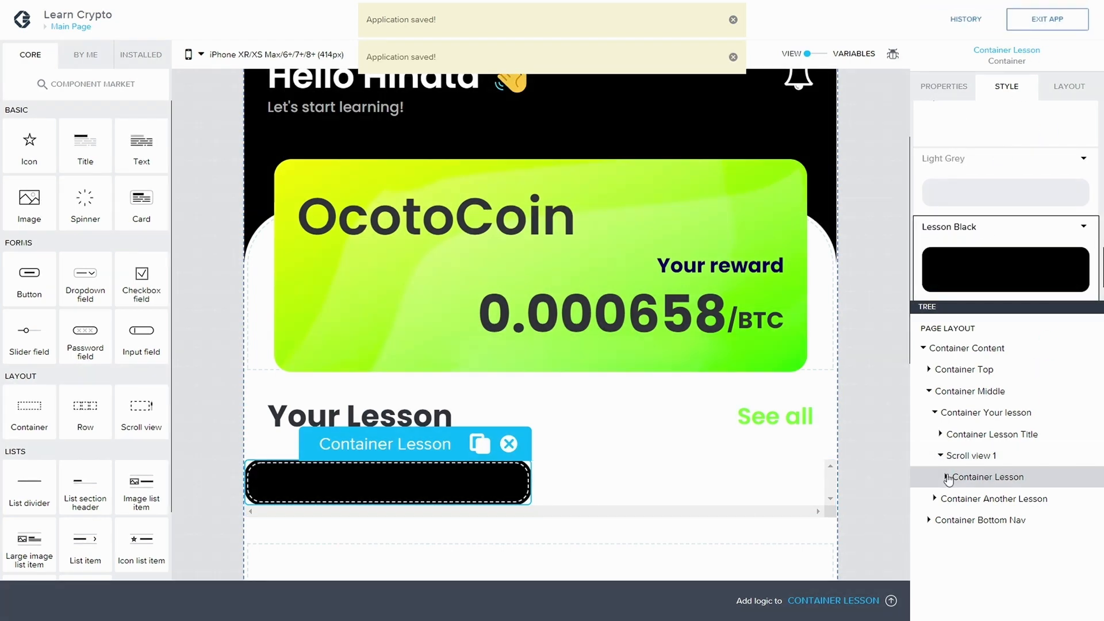
# Step: Add a container inside Container Lesson and duplicate it below the original
pyautogui.click(946, 477)
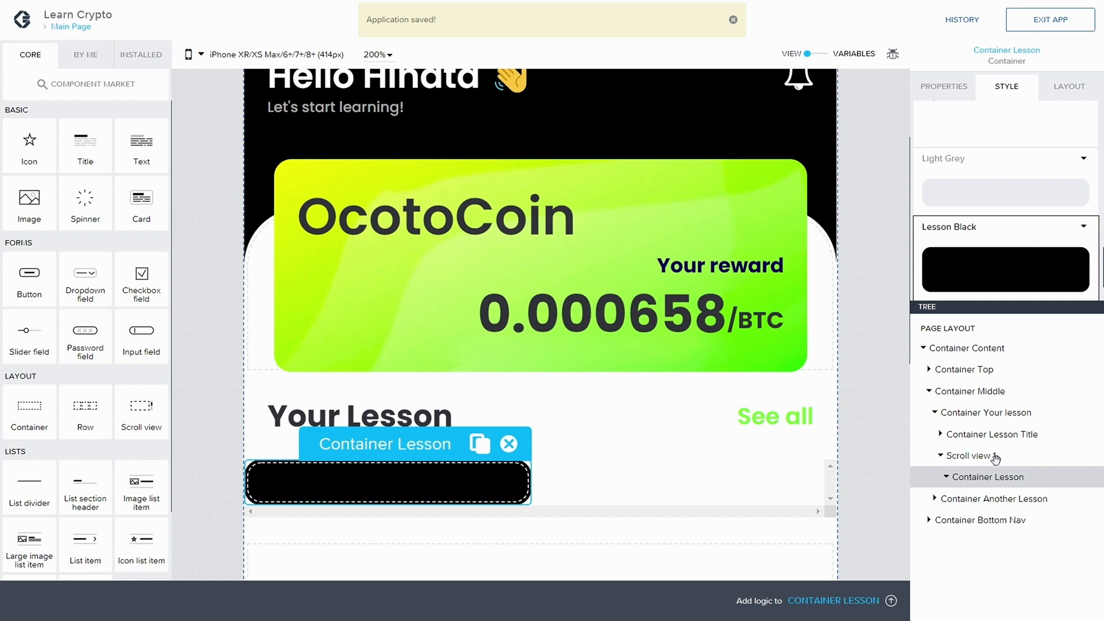
pyautogui.click(985, 456)
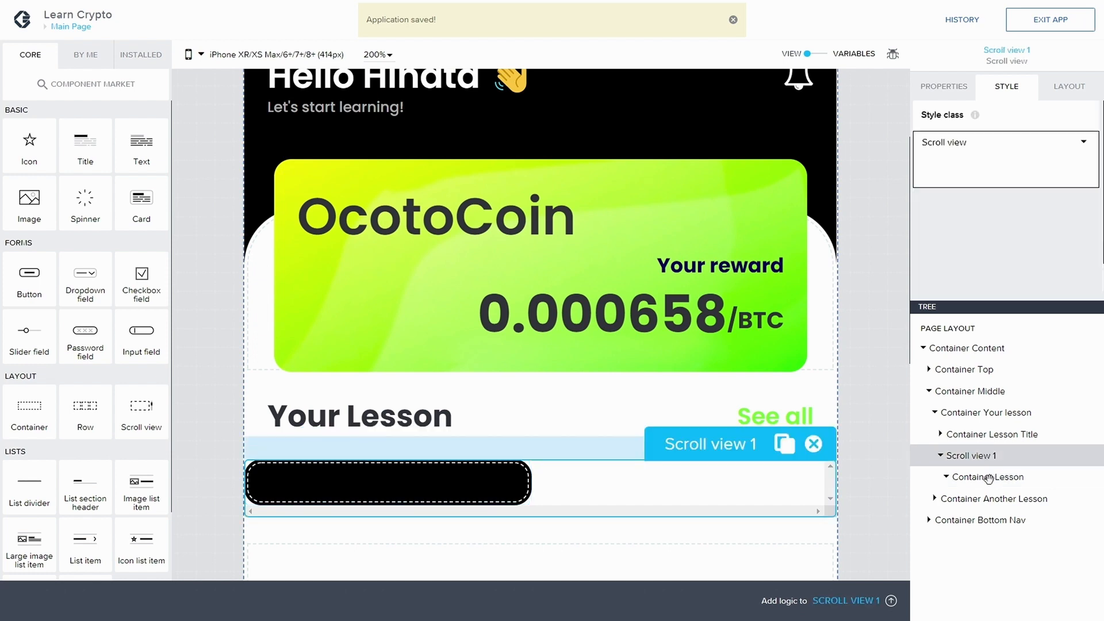
pyautogui.click(989, 477)
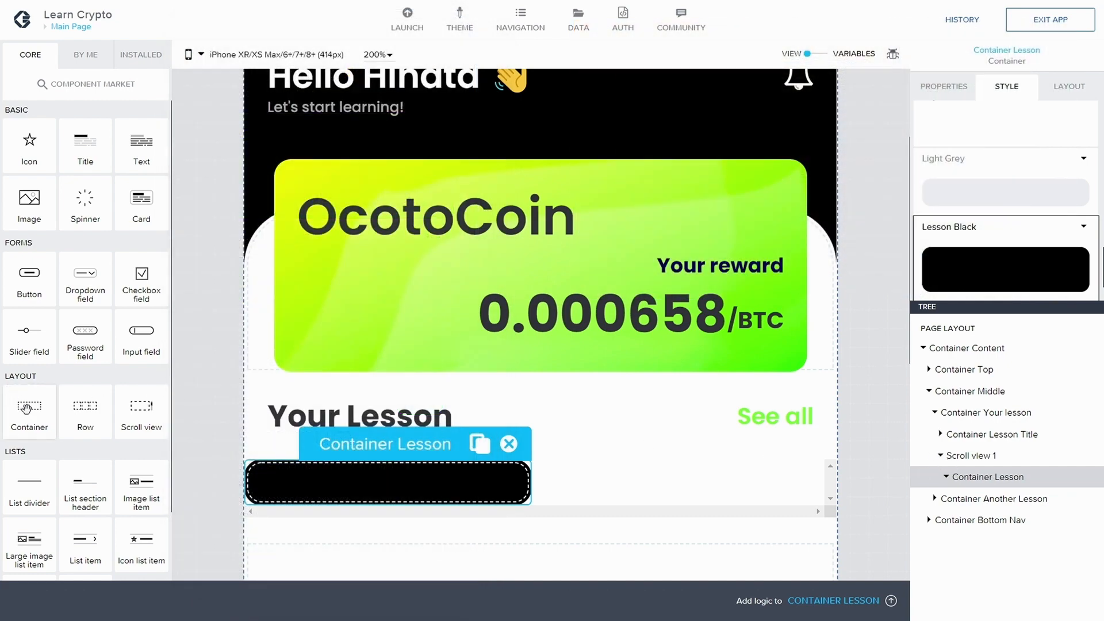
pyautogui.moveTo(29, 409); pyautogui.dragTo(1006, 476)
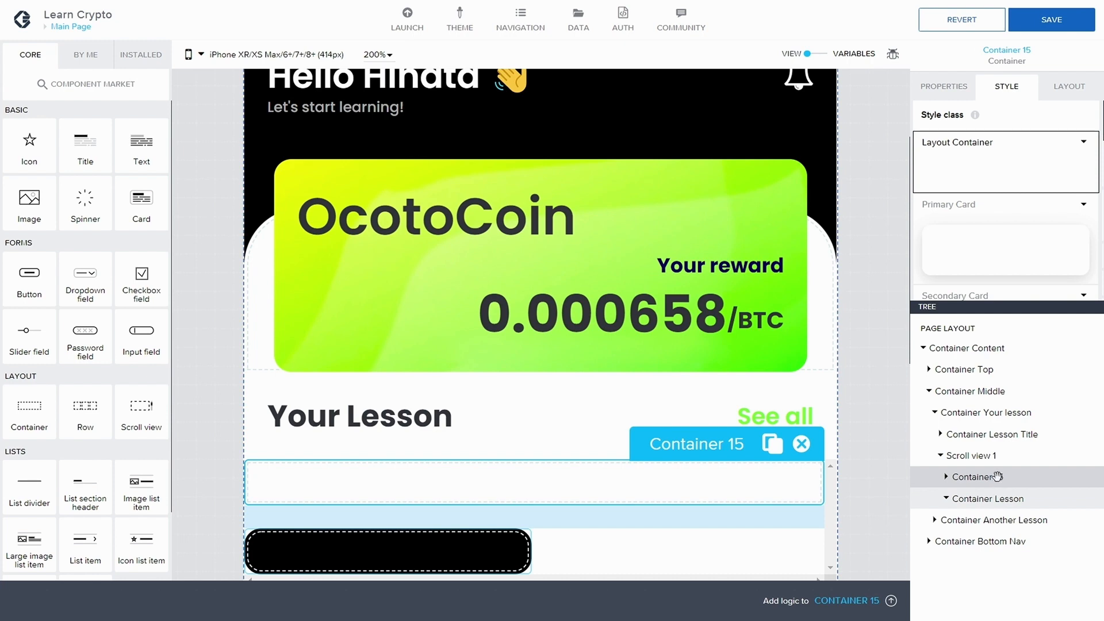
pyautogui.moveTo(1017, 496); pyautogui.dragTo(1019, 498)
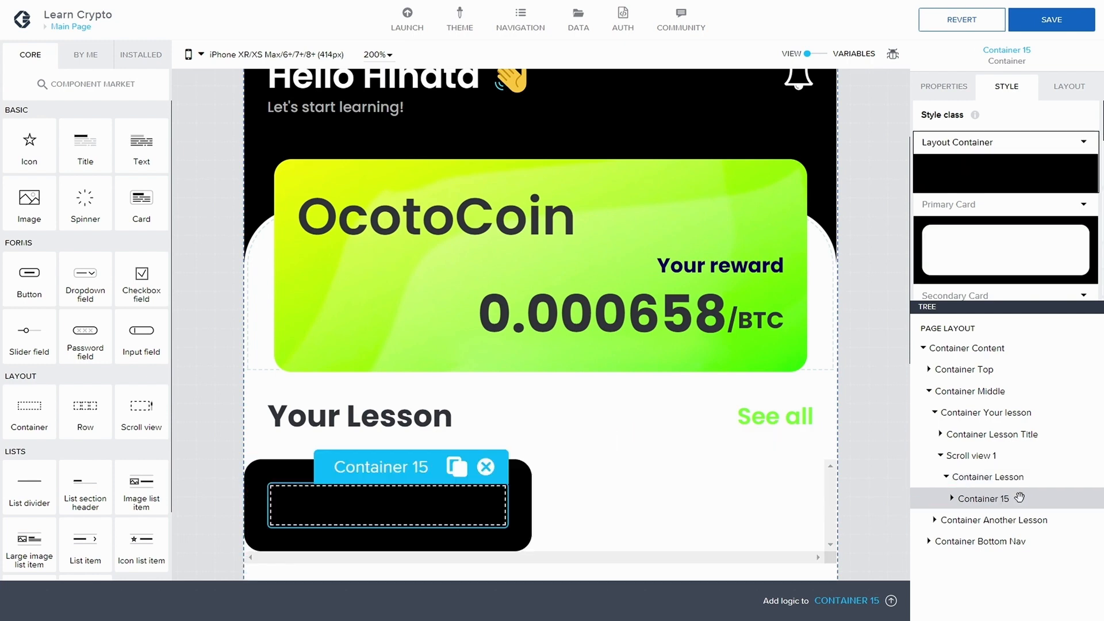
pyautogui.click(455, 465)
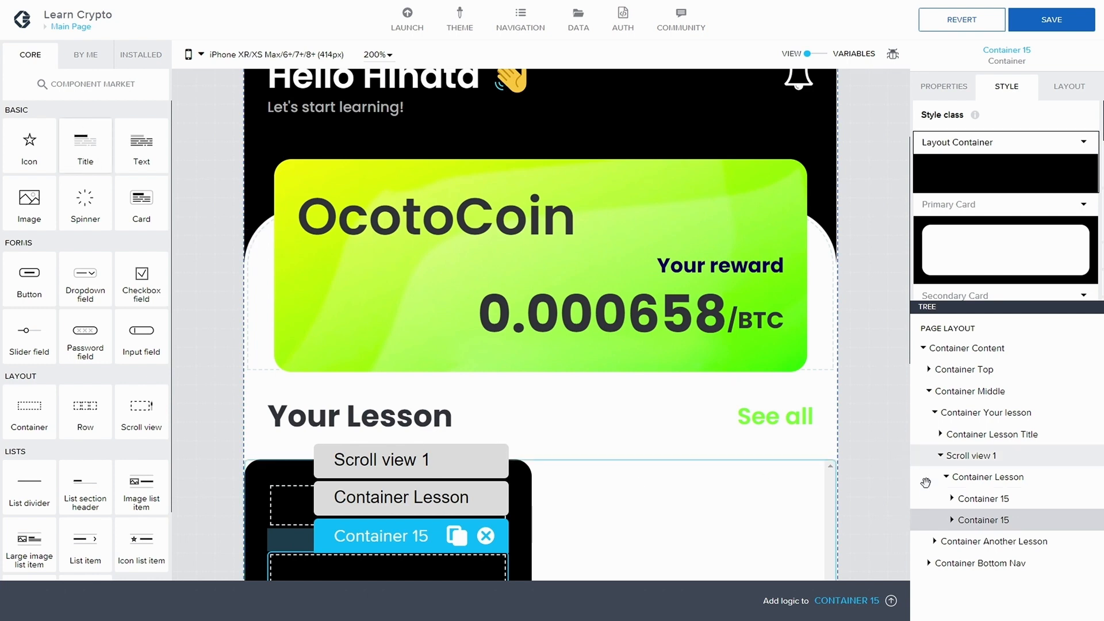
# Step: Add a title between the two inner containers of Container Lesson and set its content to "Cybertino"
pyautogui.moveTo(925, 482); pyautogui.dragTo(1015, 511)
pyautogui.click(977, 519)
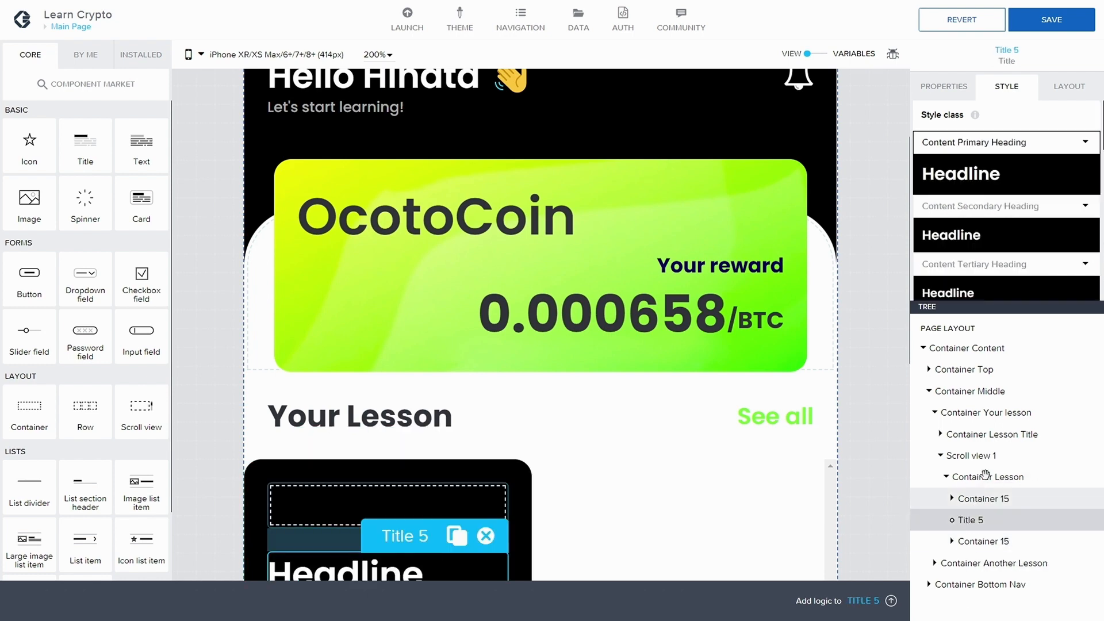
pyautogui.click(944, 95)
pyautogui.doubleClick(972, 135)
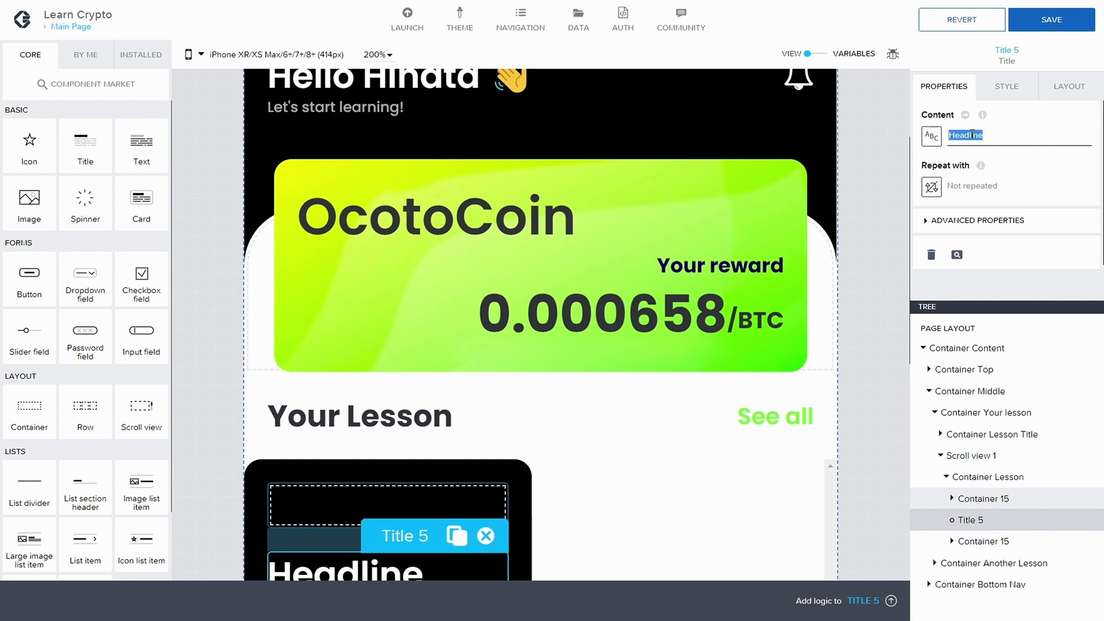
pyautogui.write('C')
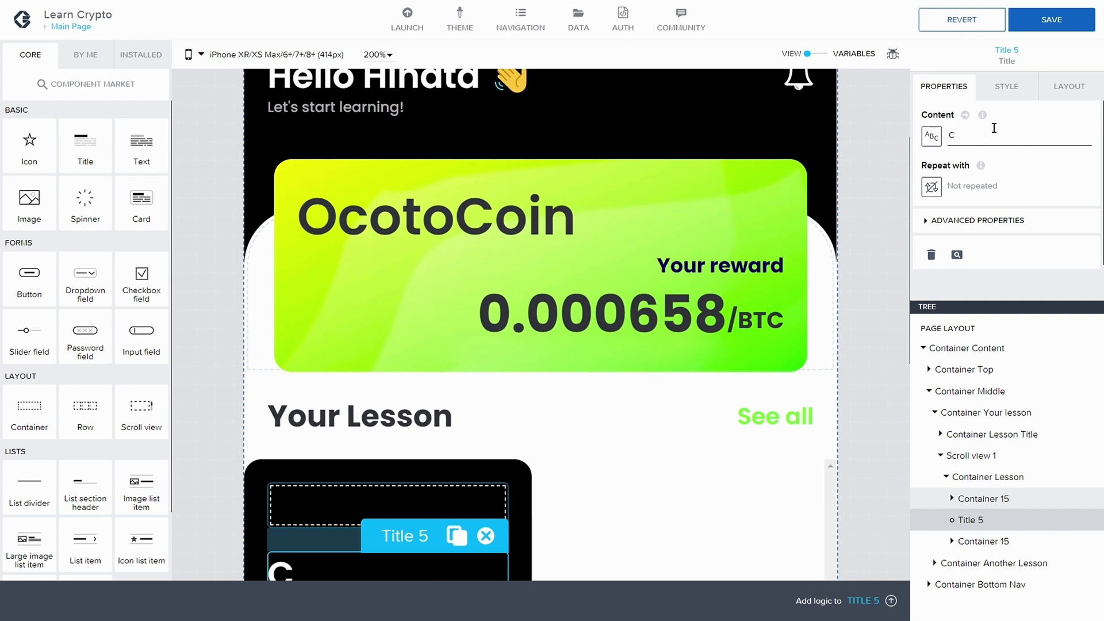
pyautogui.write('ybe')
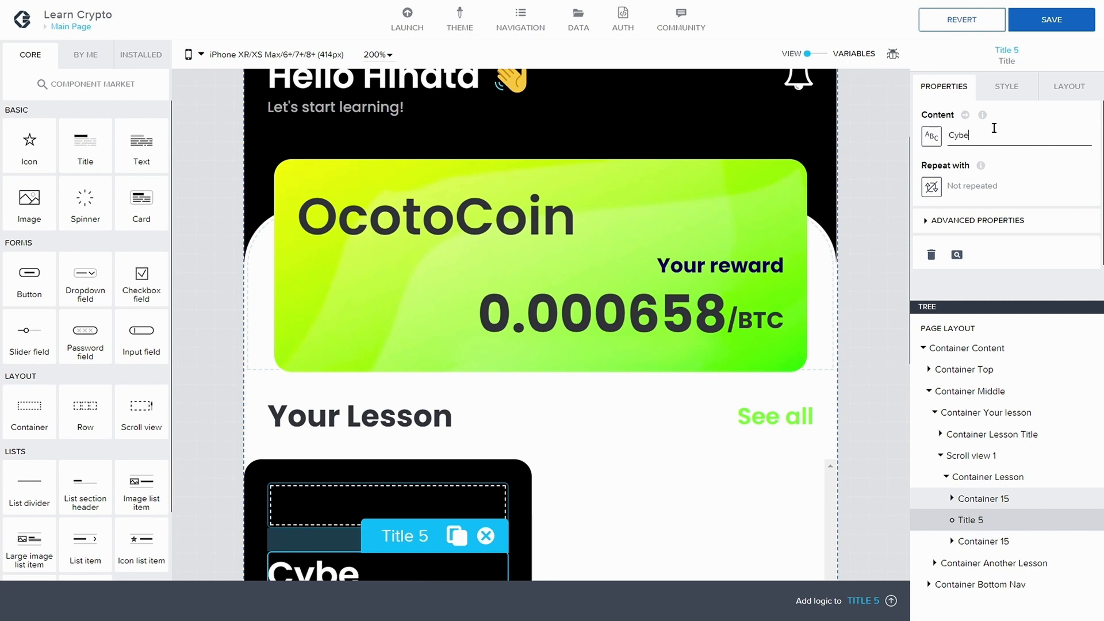
pyautogui.write('rtino')
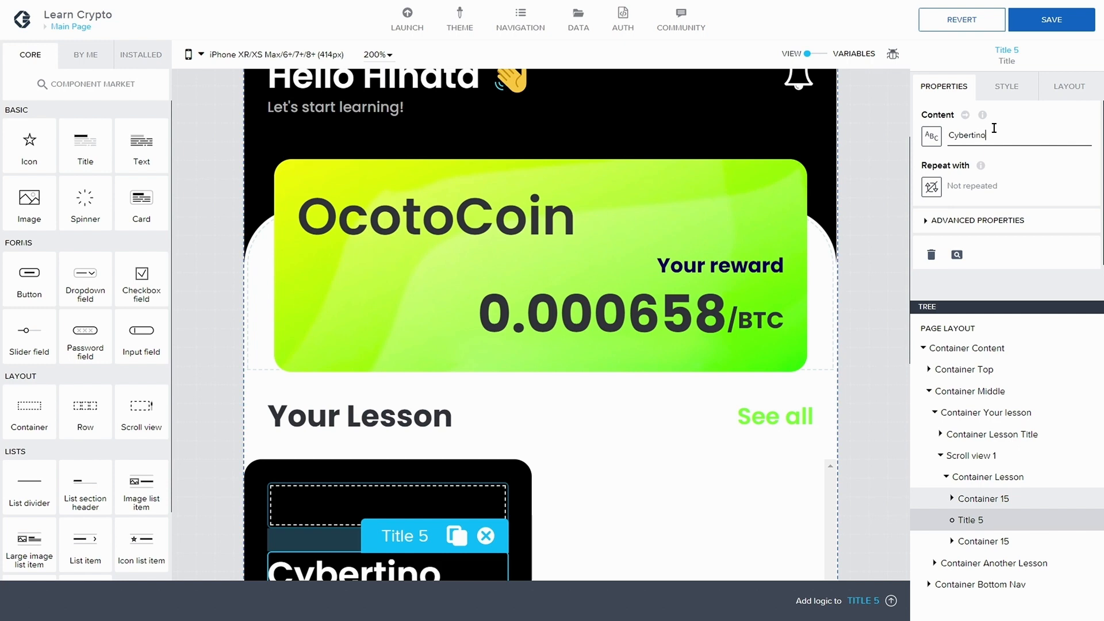
pyautogui.scroll(-5, 782, 361)
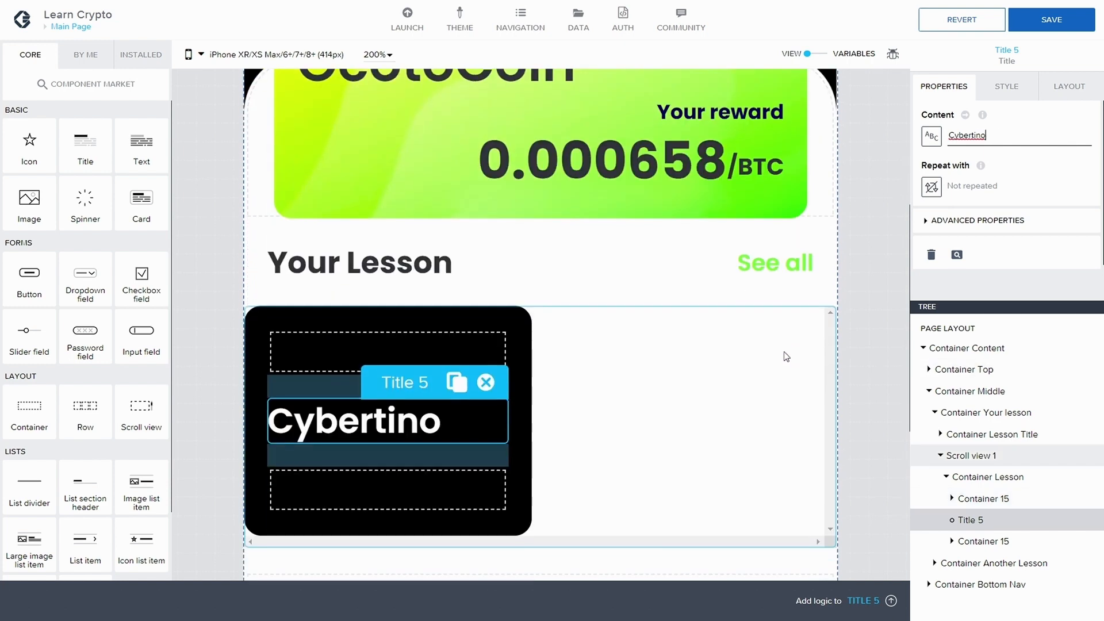
# Step: Add an image inside the container above the Cybertino title and use the lime-green logo from the image assets as its source
pyautogui.click(952, 498)
pyautogui.click(966, 498)
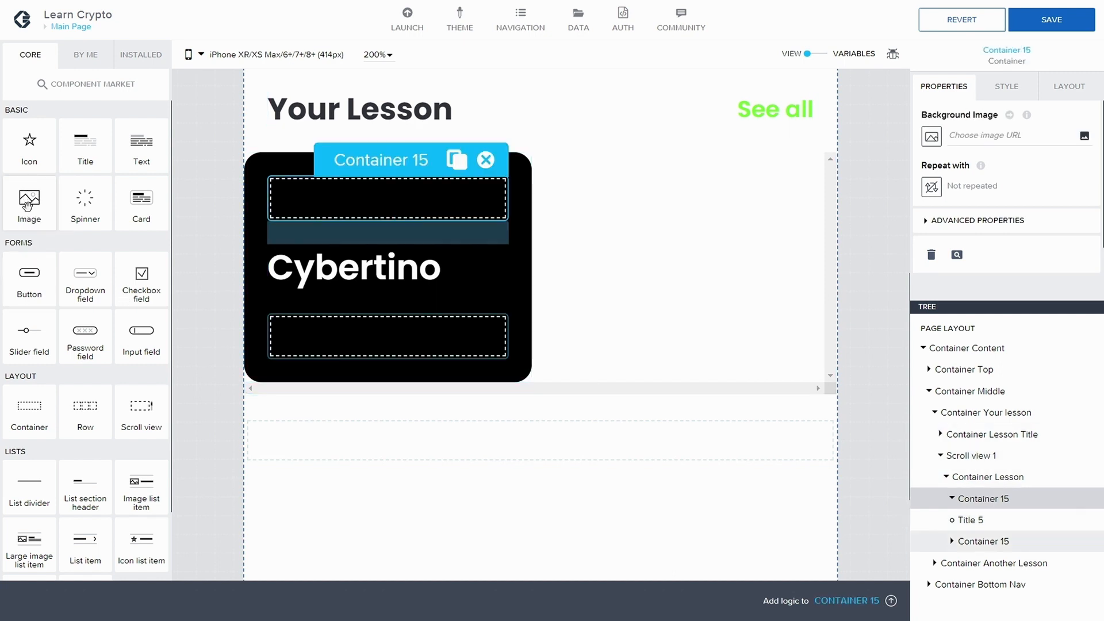
pyautogui.moveTo(26, 200); pyautogui.dragTo(983, 487)
pyautogui.moveTo(1025, 501); pyautogui.dragTo(1026, 500)
pyautogui.click(1084, 136)
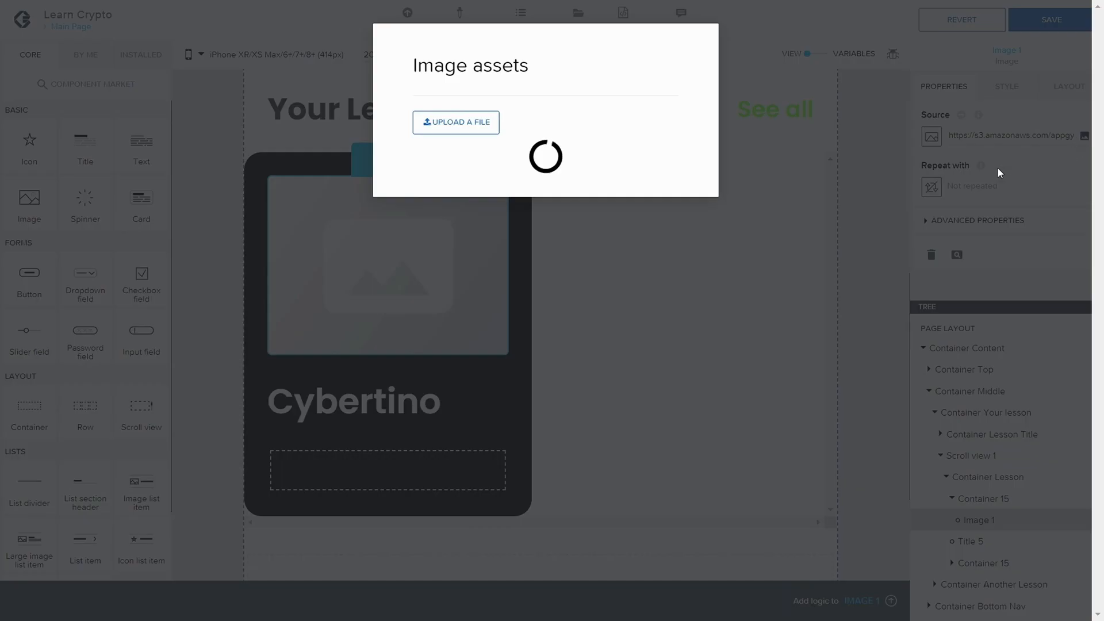
pyautogui.click(641, 253)
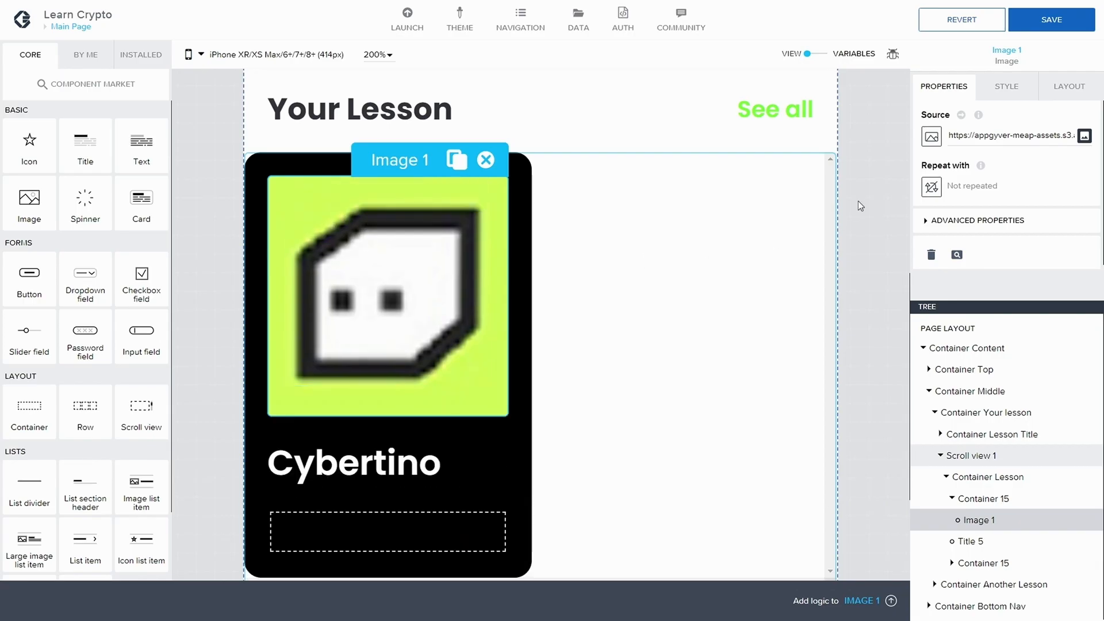
# Step: Set the exact size of the logo image to 40 px width and 40 px height
pyautogui.click(1064, 87)
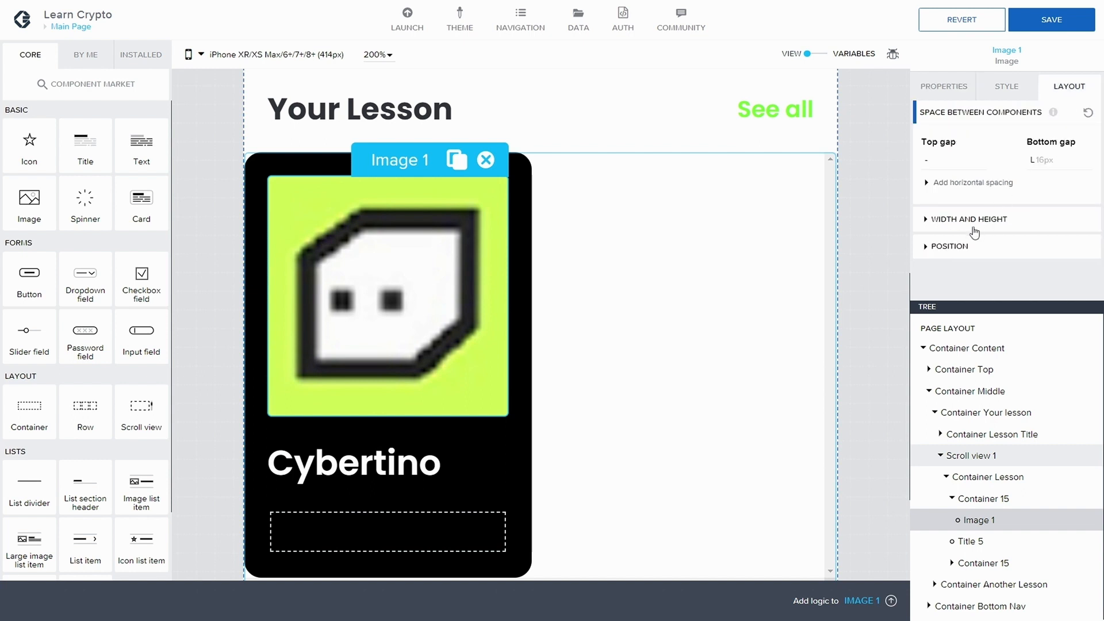
pyautogui.click(927, 220)
pyautogui.click(961, 247)
pyautogui.click(953, 268)
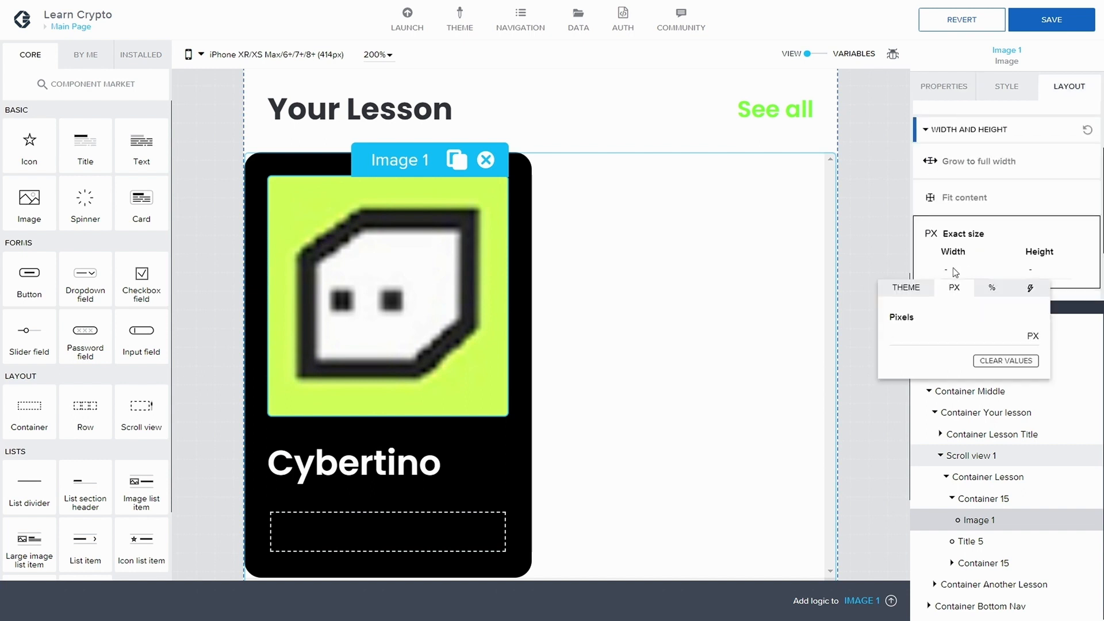
pyautogui.write('40')
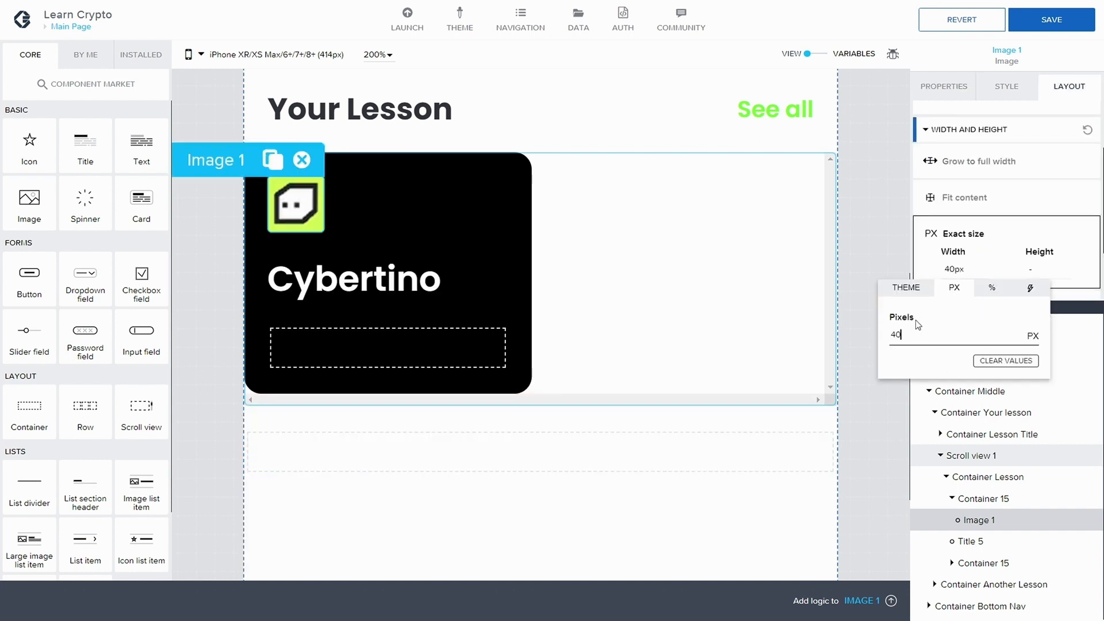
pyautogui.click(1030, 277)
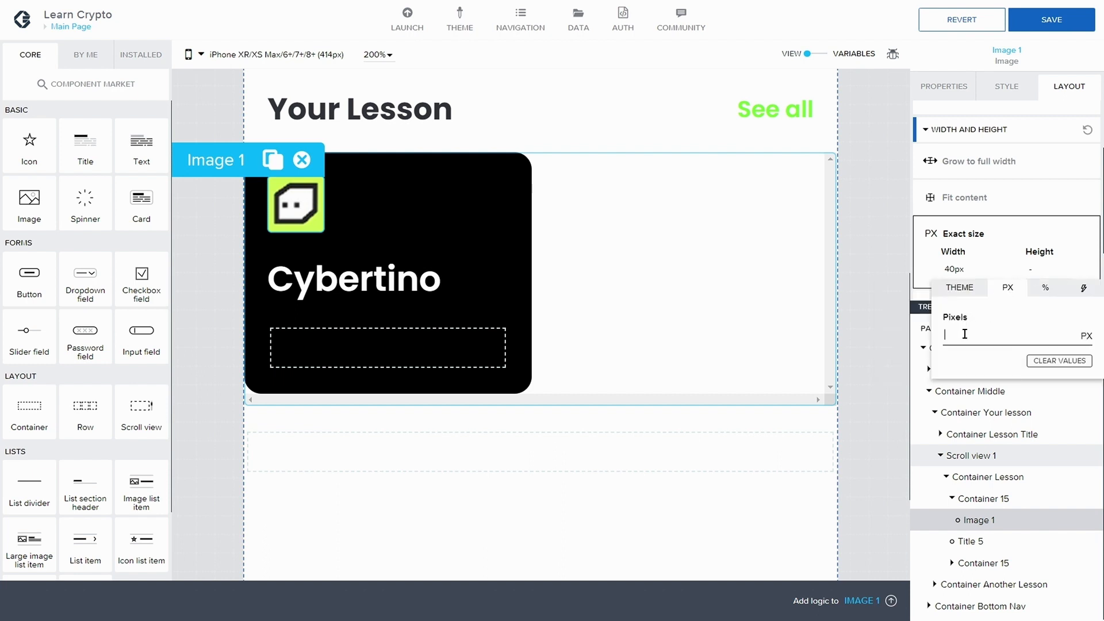
pyautogui.write('40')
pyautogui.click(999, 216)
# Step: Apply the Circle style to the logo image with a Fully round corner radius and save the application
pyautogui.click(1006, 88)
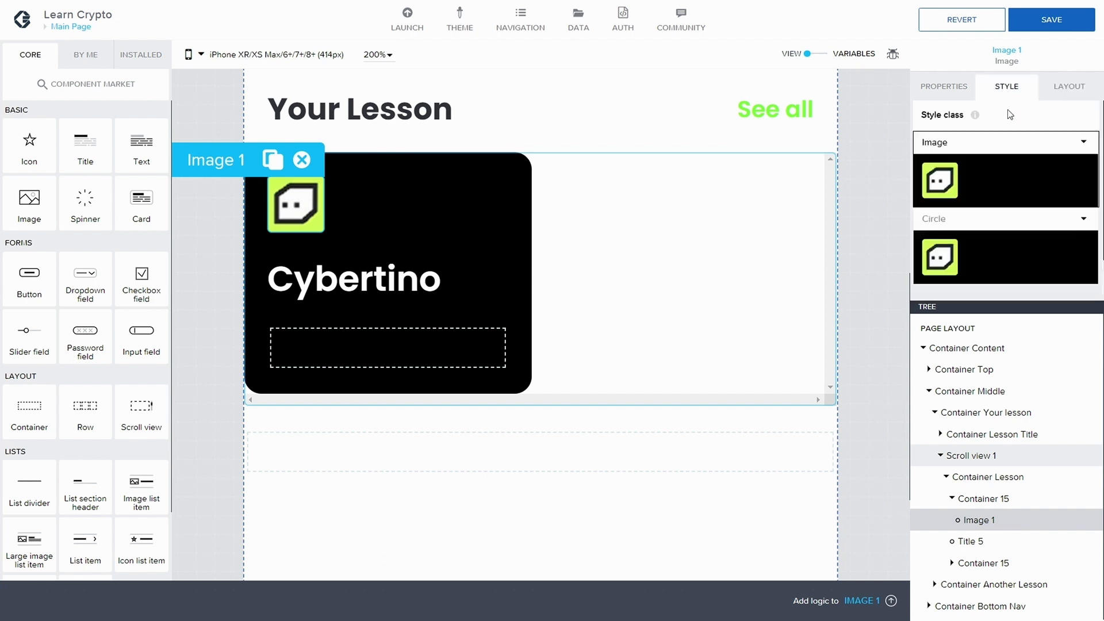
pyautogui.click(971, 221)
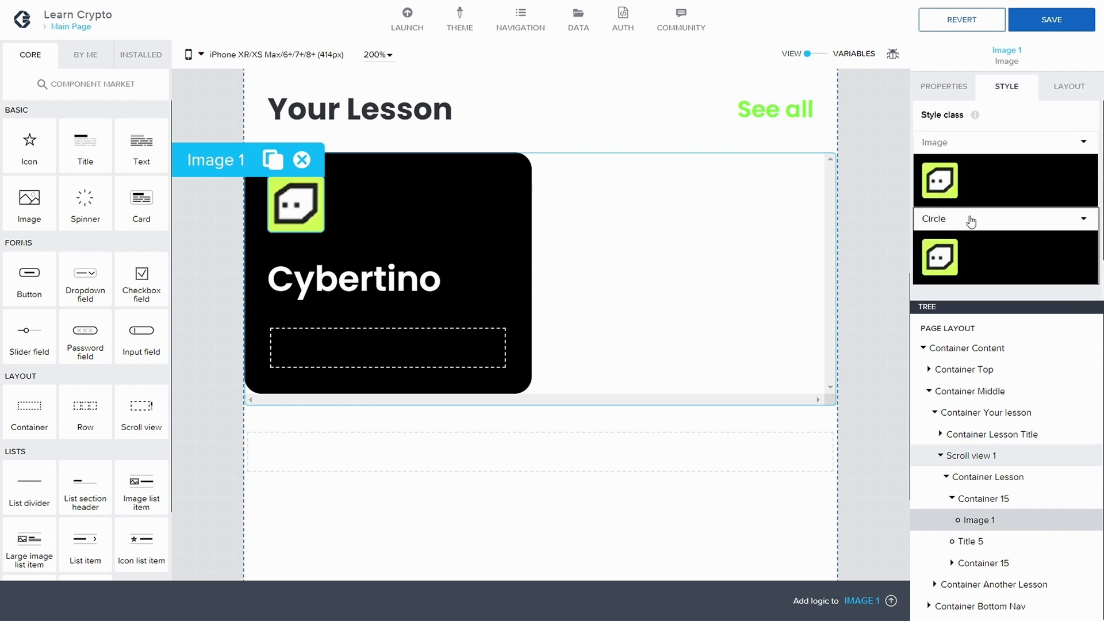
pyautogui.click(1079, 229)
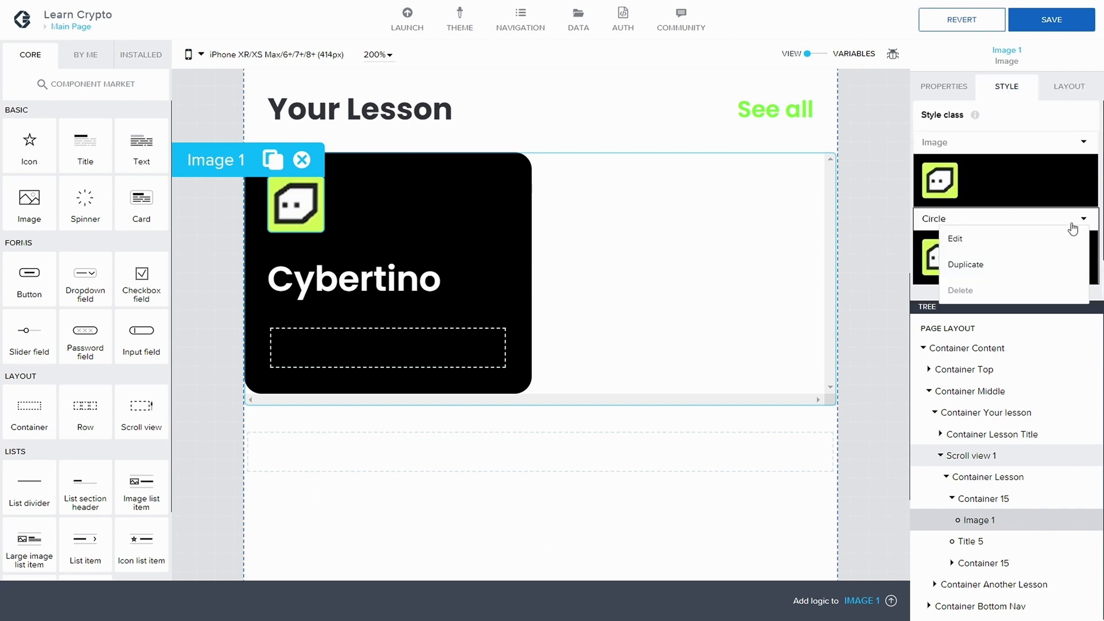
pyautogui.click(958, 238)
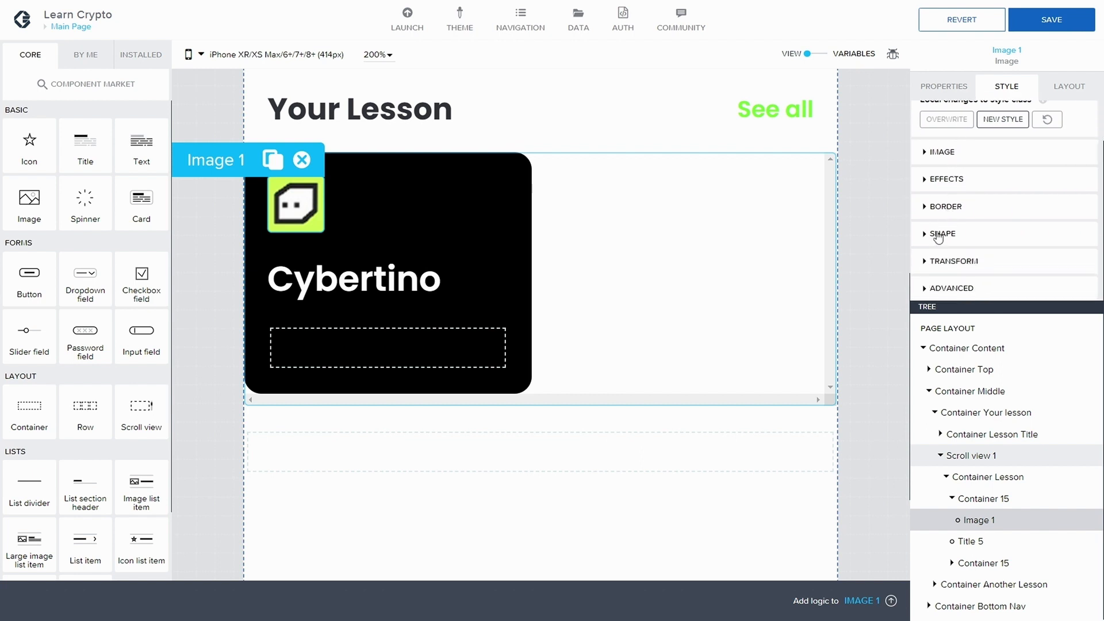
pyautogui.click(939, 234)
pyautogui.click(993, 215)
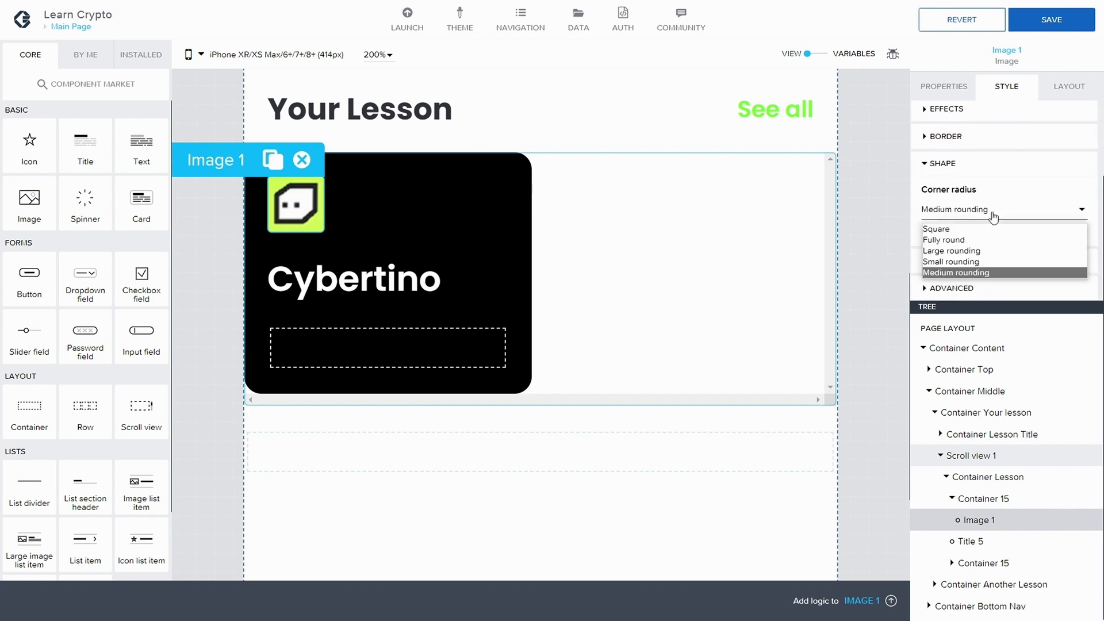
pyautogui.click(977, 241)
pyautogui.click(1045, 21)
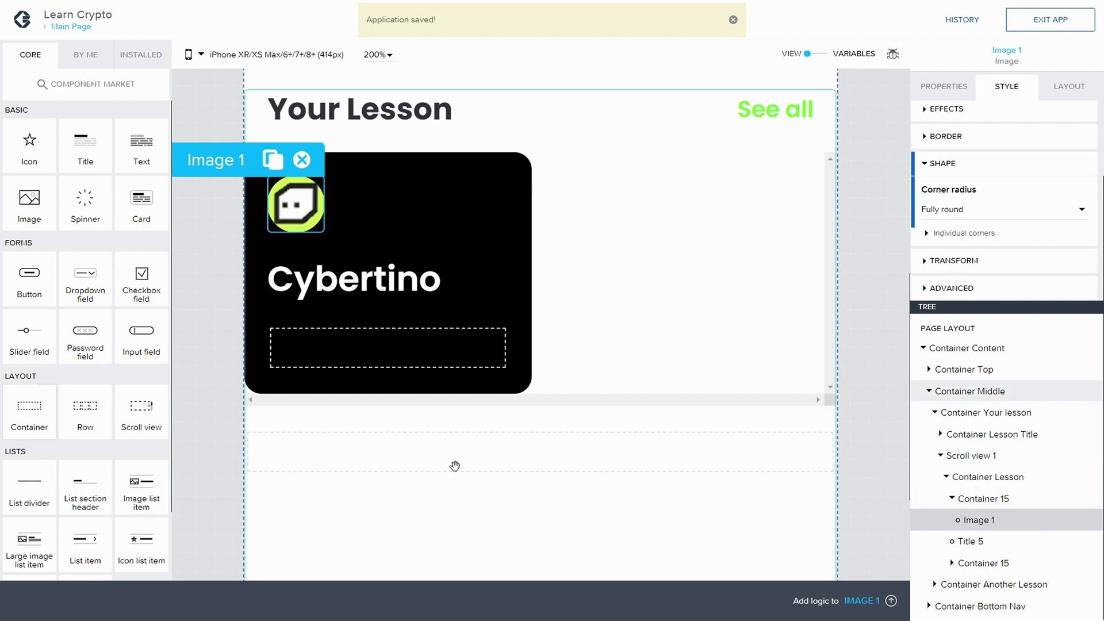
# Step: Add a container and nest it inside the upper Container 15, directly below Image 1
pyautogui.moveTo(455, 466); pyautogui.dragTo(999, 534)
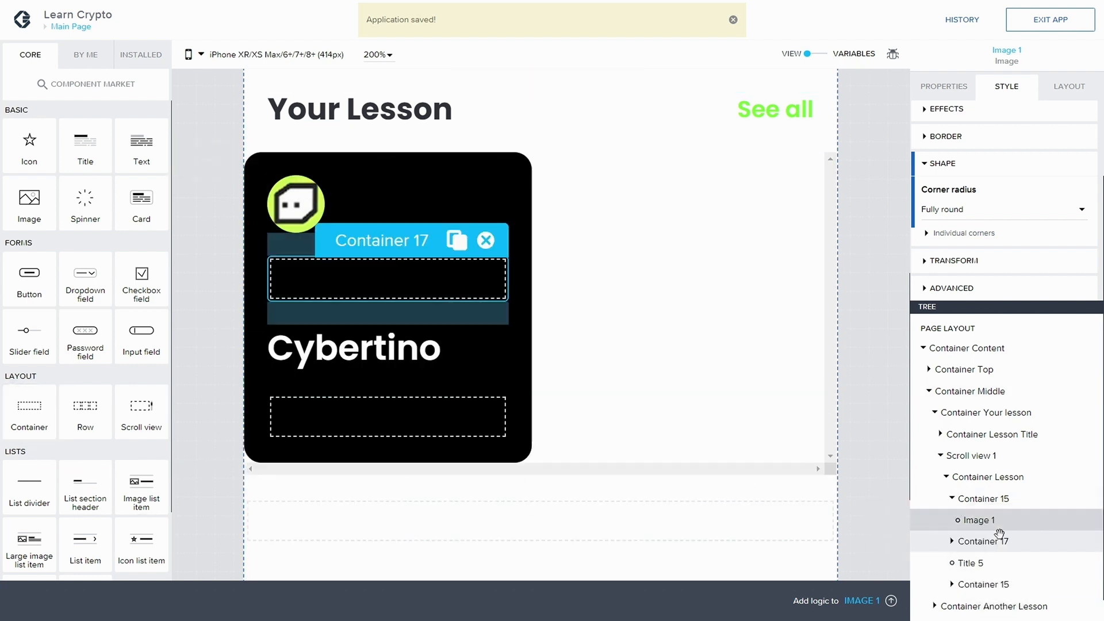
pyautogui.click(995, 540)
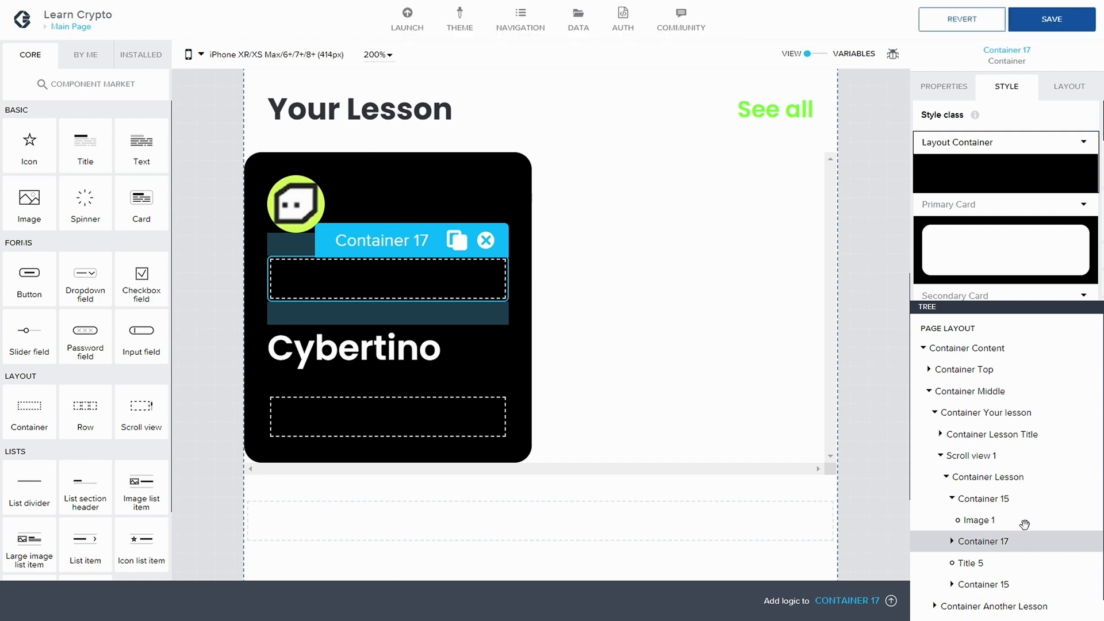
pyautogui.moveTo(1030, 519); pyautogui.dragTo(991, 524)
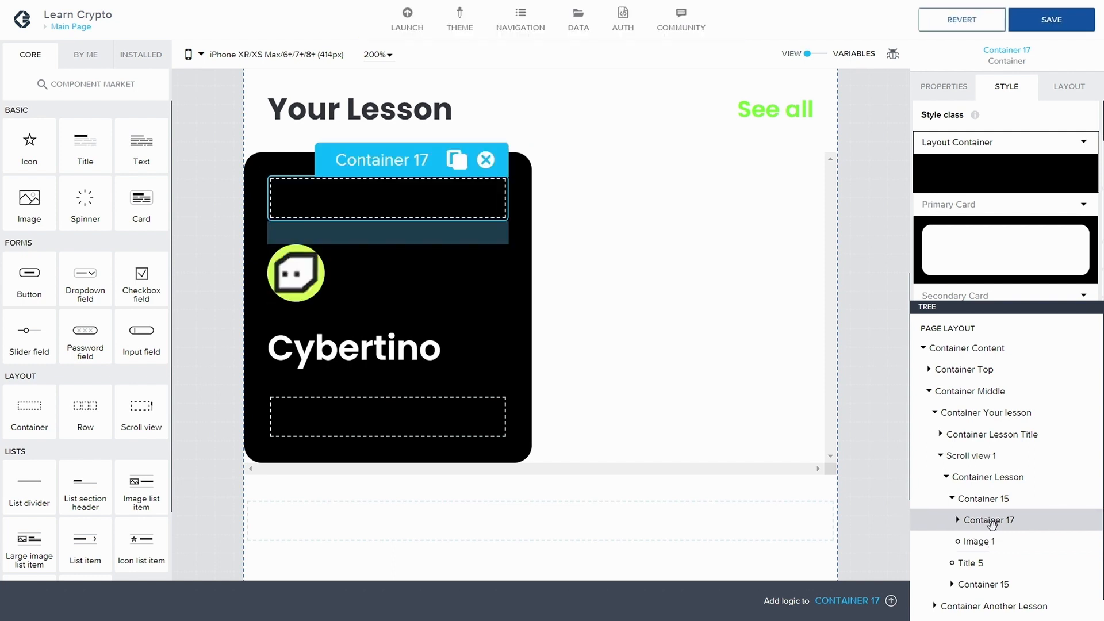
pyautogui.click(984, 542)
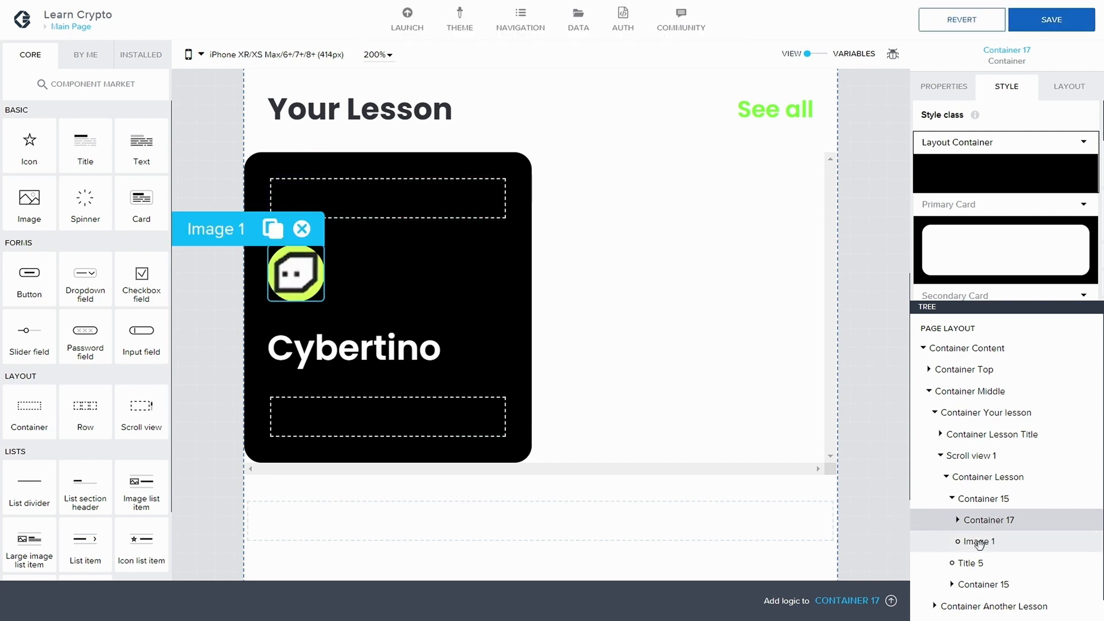
pyautogui.moveTo(985, 542); pyautogui.dragTo(1001, 513)
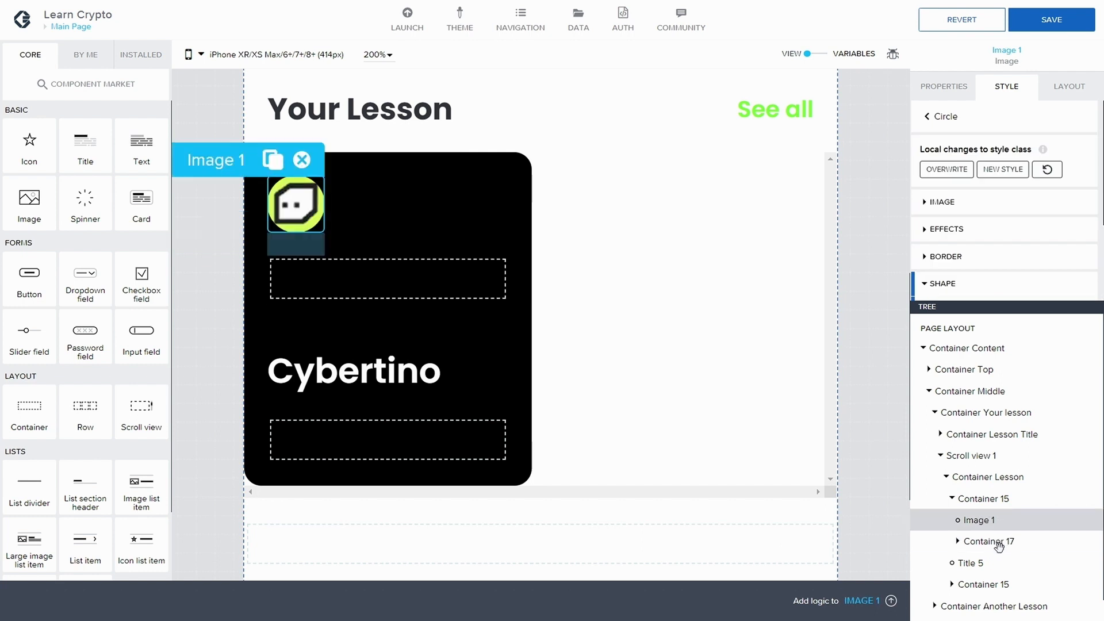
pyautogui.click(1004, 536)
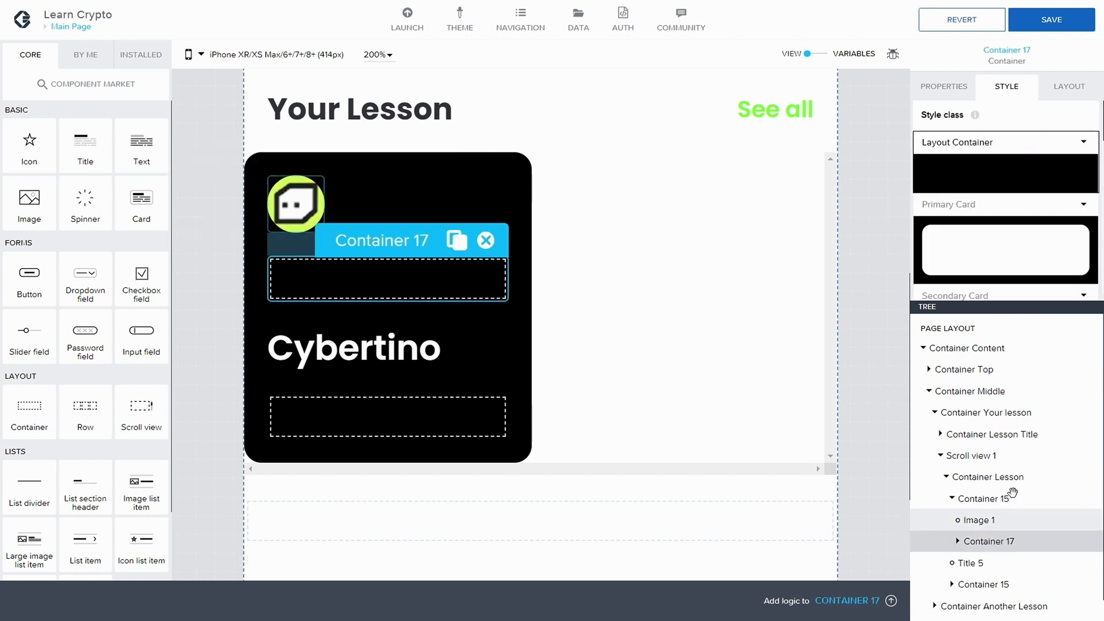
# Step: Set the upper Container 15 to a horizontal layout with its components vertically centred
pyautogui.click(1012, 499)
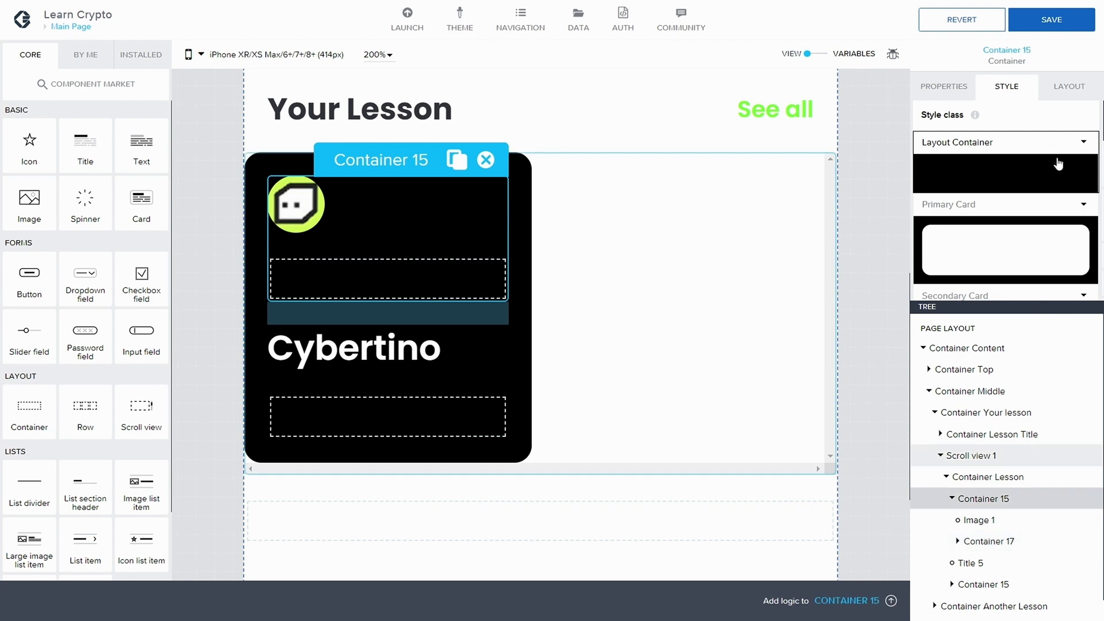
pyautogui.click(1074, 87)
pyautogui.click(930, 220)
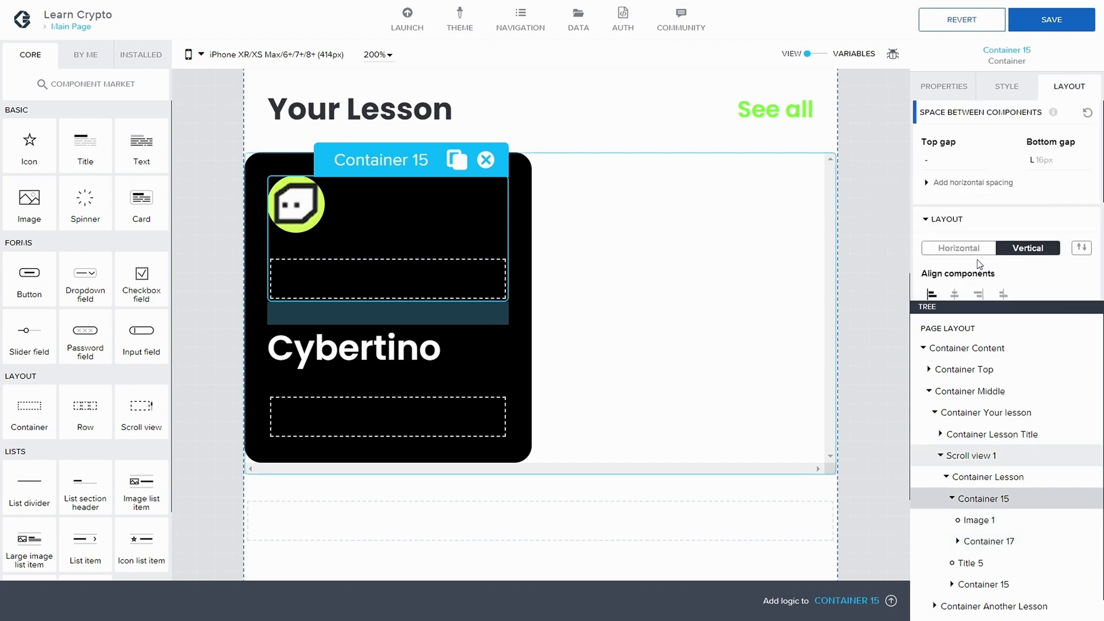
pyautogui.click(972, 248)
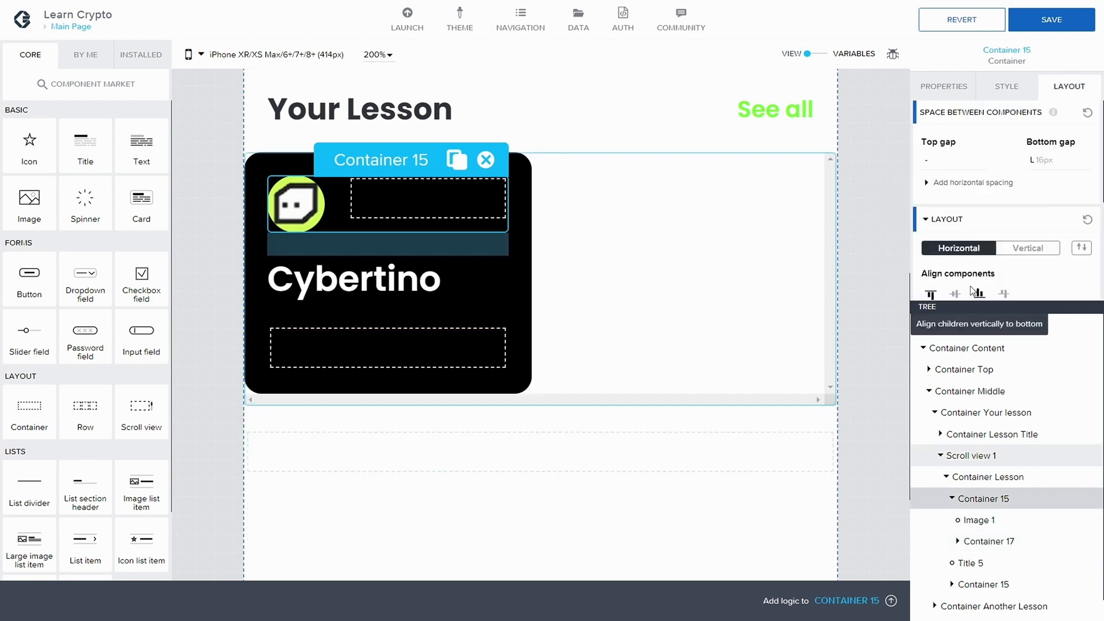
pyautogui.click(955, 294)
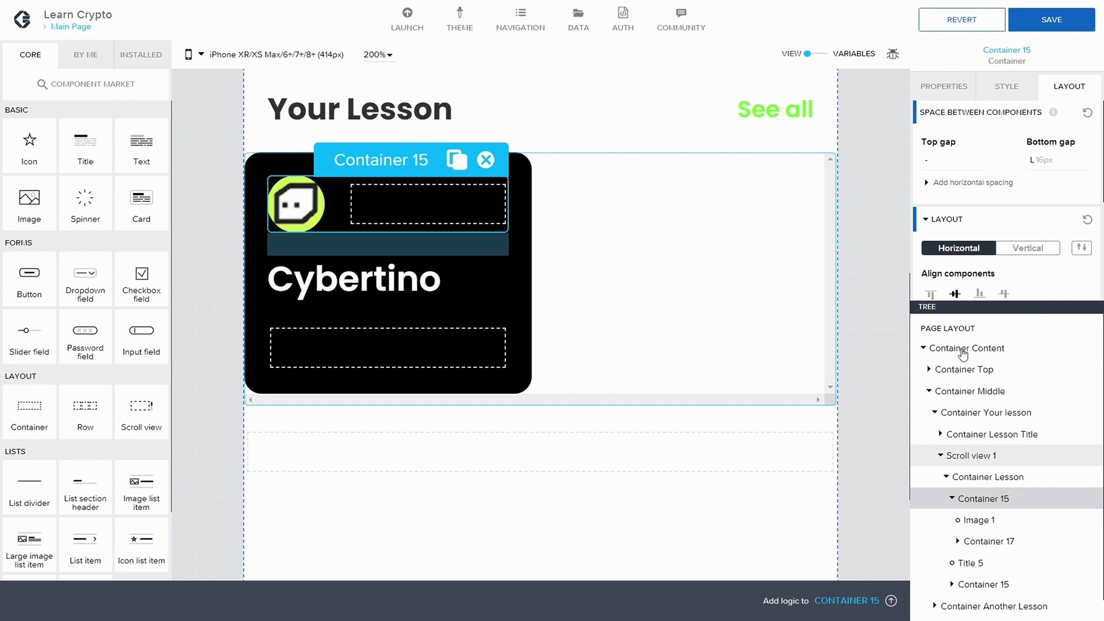
# Step: Set Container 17 to fit its content and justify the upper Container 15's components to opposite ends
pyautogui.click(986, 540)
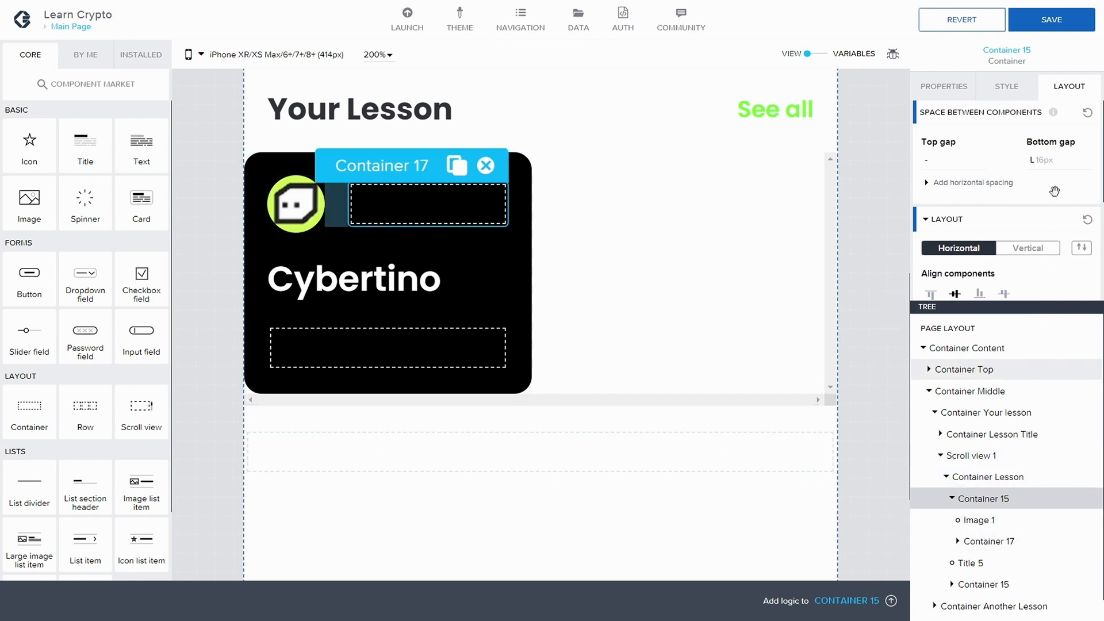
pyautogui.click(930, 220)
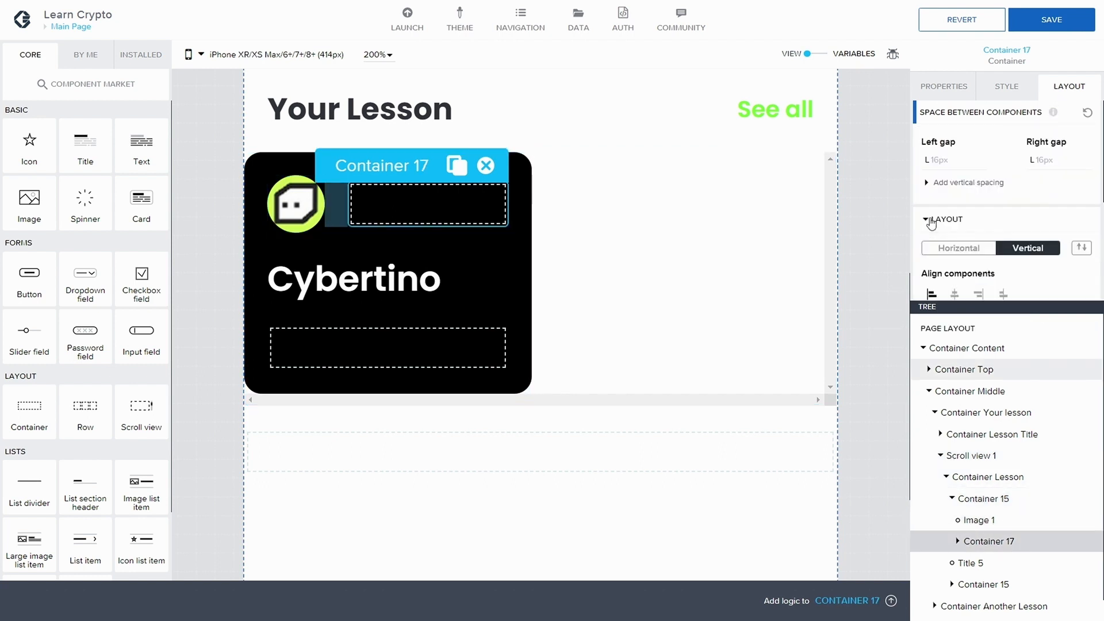
pyautogui.scroll(-3, 943, 242)
pyautogui.click(942, 265)
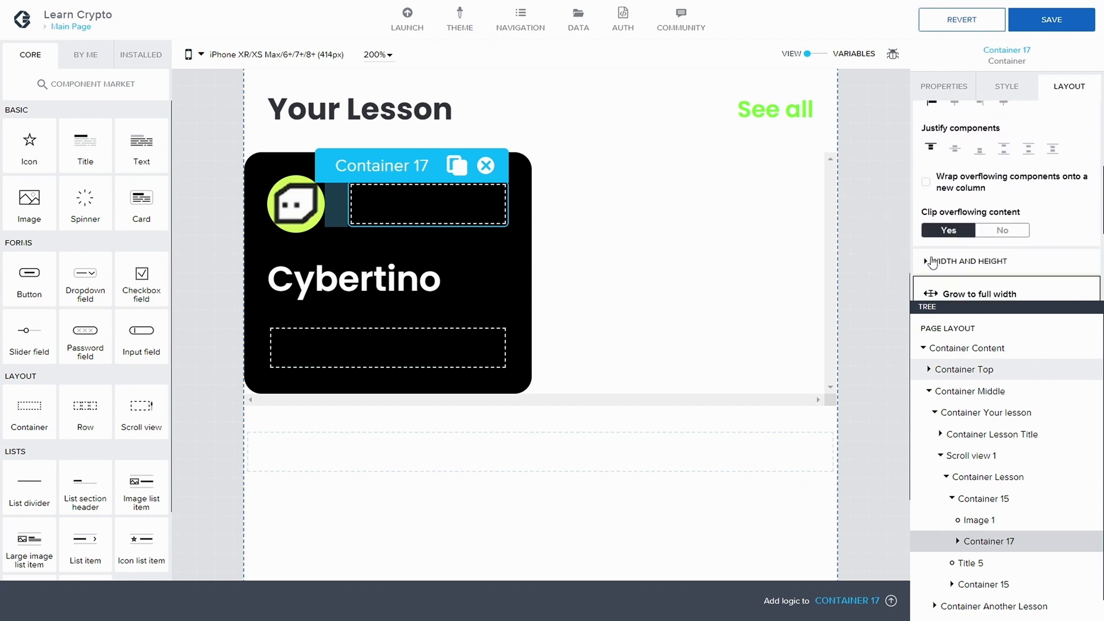
pyautogui.click(962, 198)
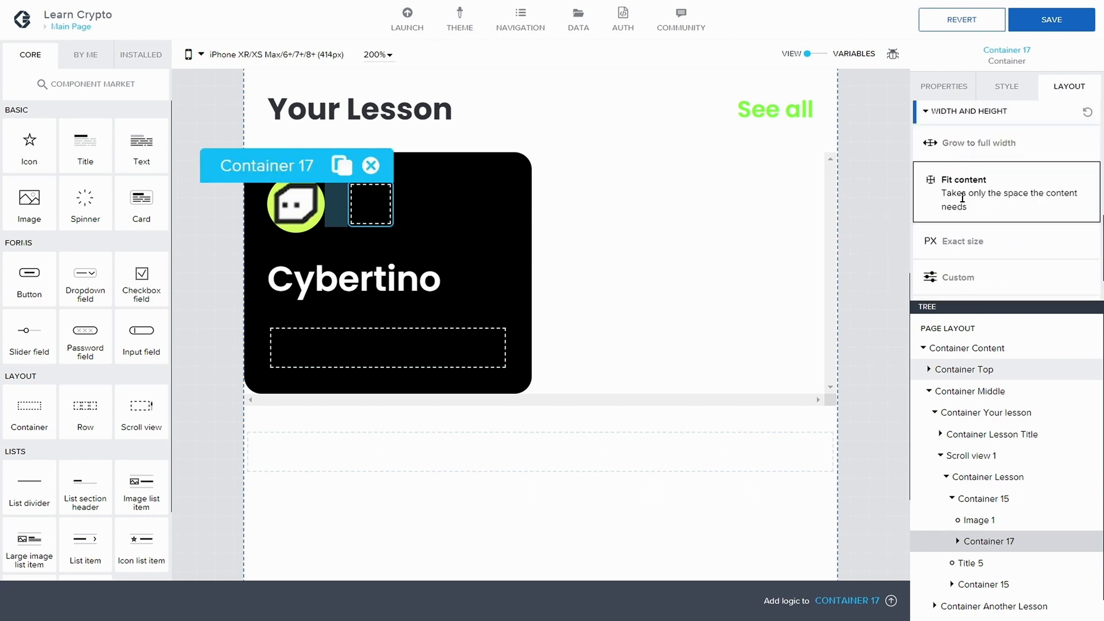
pyautogui.click(1003, 498)
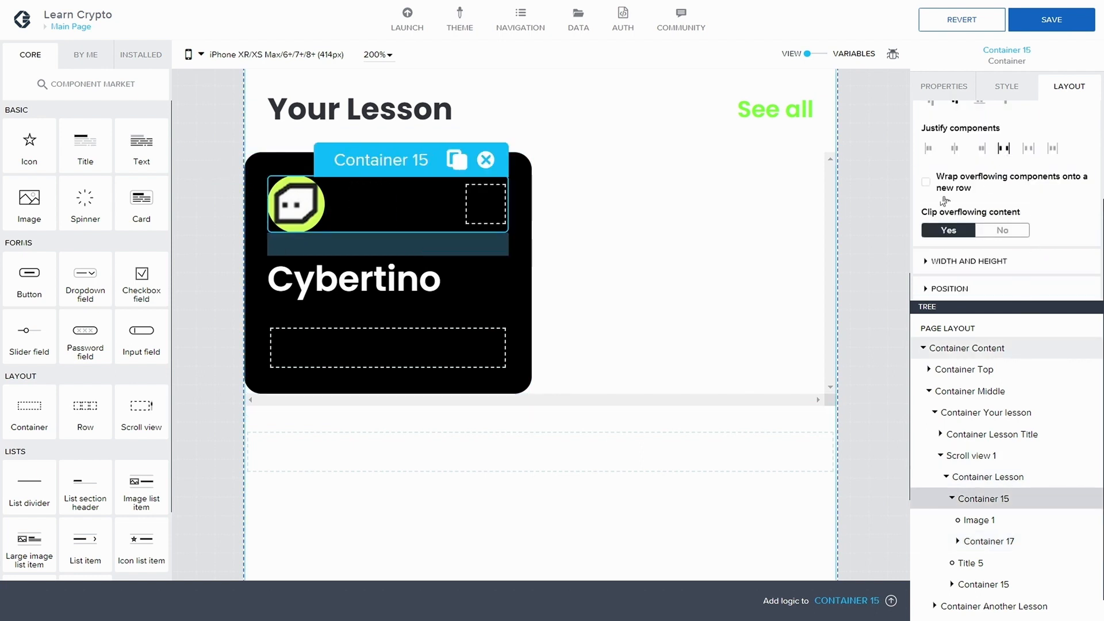
# Step: Add a text component inside Container 17, set its content to "50%" and save the application
pyautogui.click(989, 545)
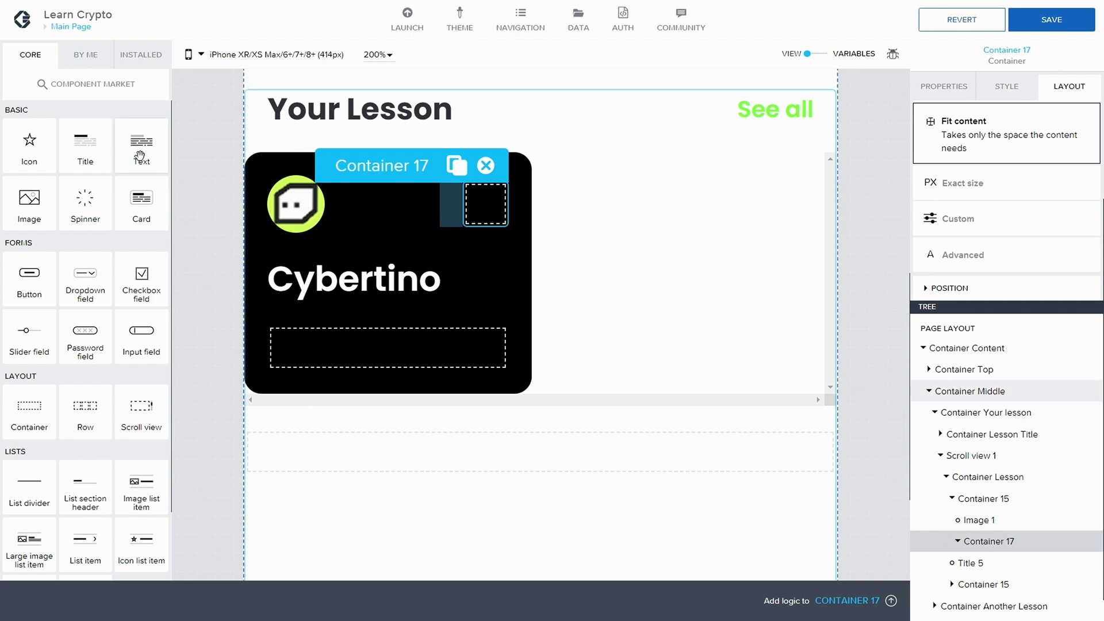
pyautogui.moveTo(138, 156); pyautogui.dragTo(1017, 541)
pyautogui.click(954, 95)
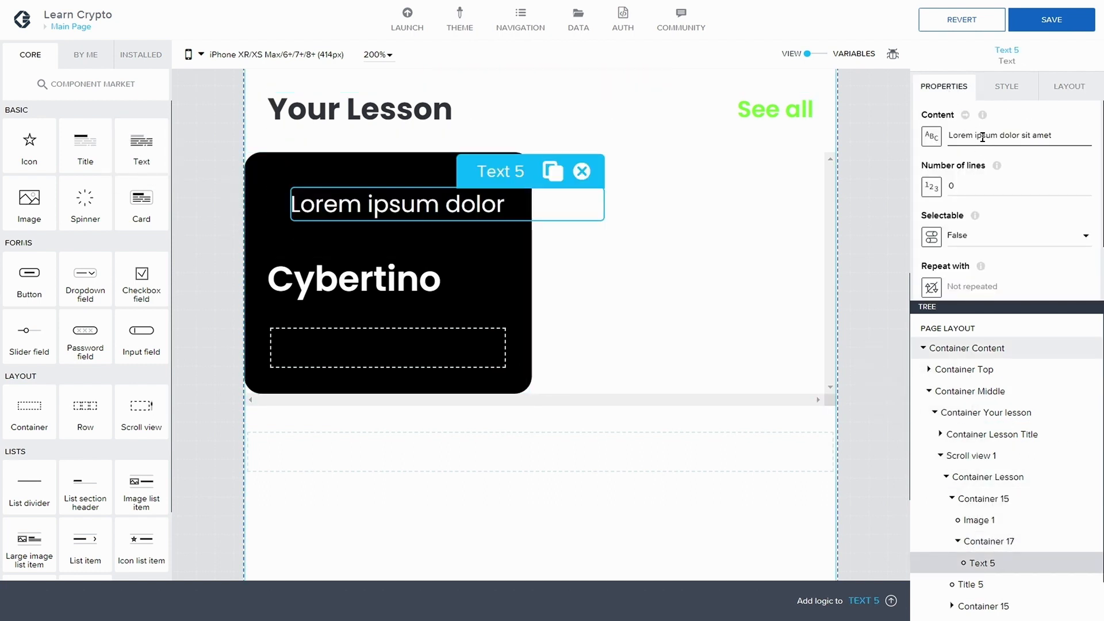
pyautogui.click(985, 135)
pyautogui.hotkey('ctrl', 'a')
pyautogui.write('50')
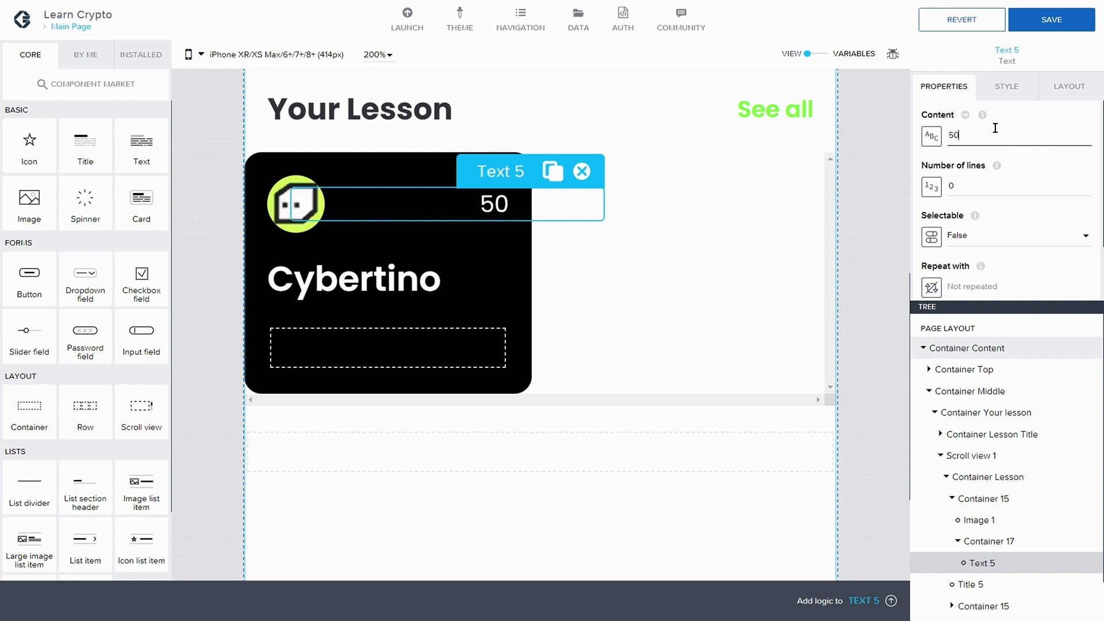
pyautogui.write('%')
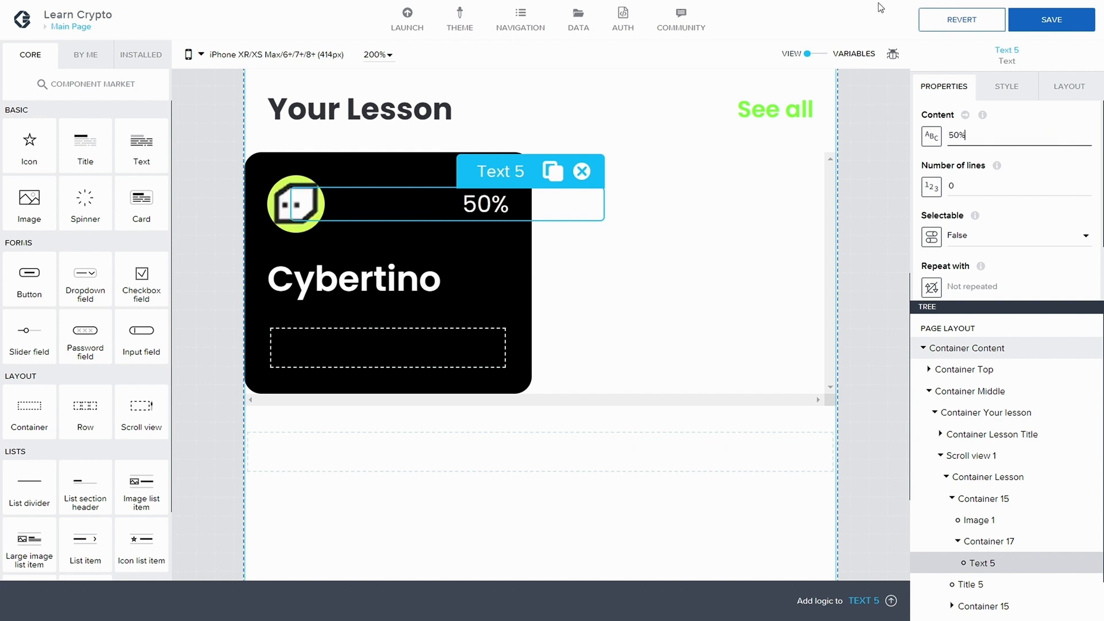
pyautogui.click(1051, 19)
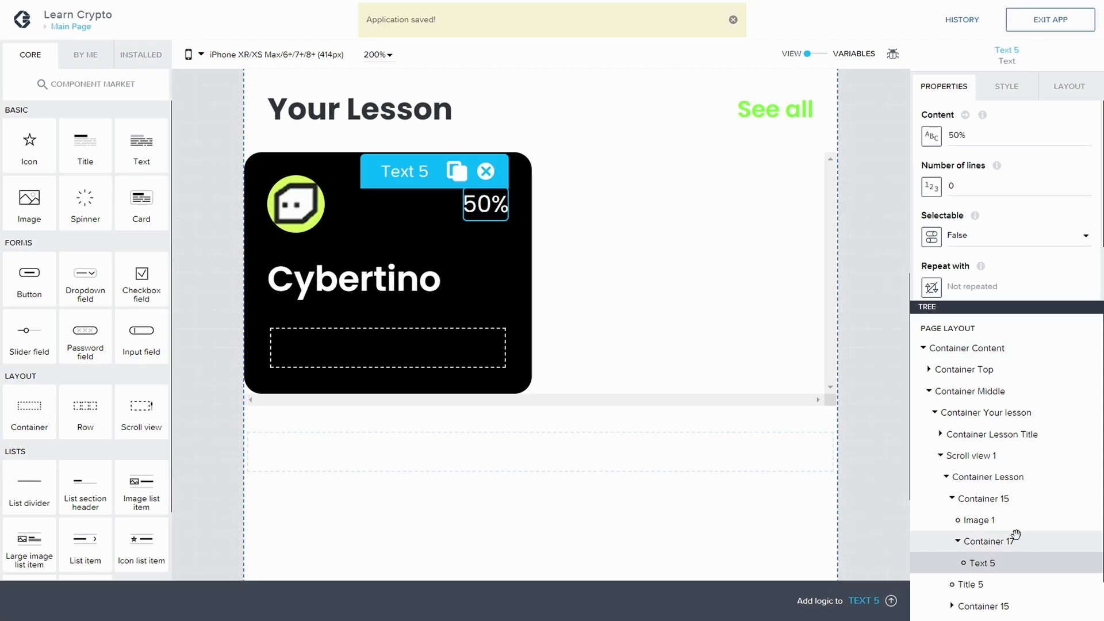
# Step: Apply the Light Grey style to Container 17 around the 50% text
pyautogui.click(1013, 539)
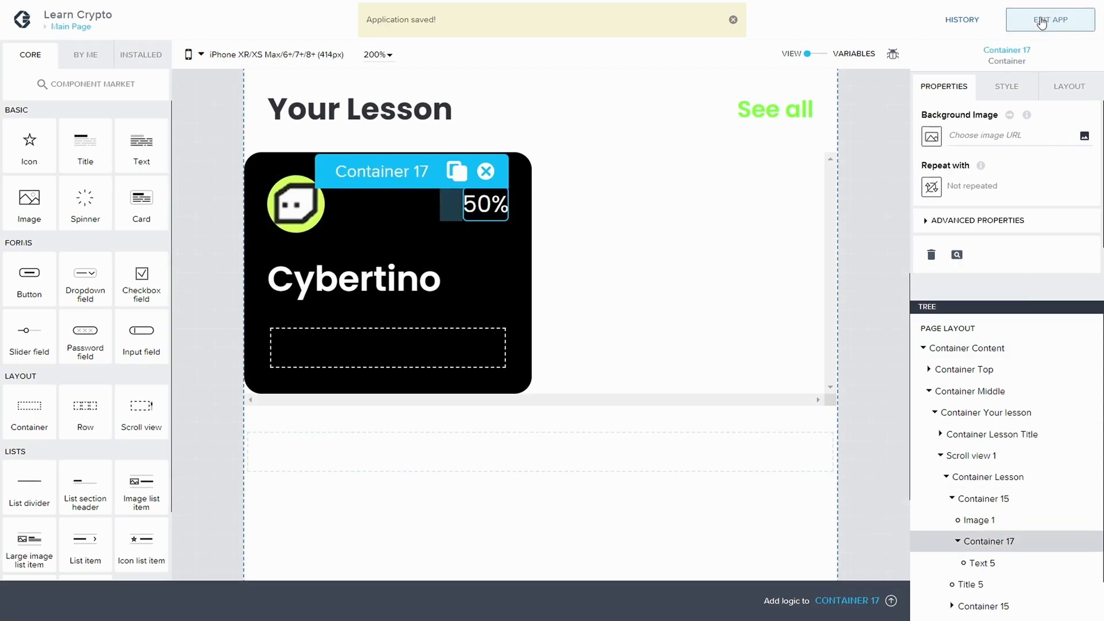
pyautogui.click(1021, 85)
pyautogui.scroll(-3, 1034, 178)
pyautogui.scroll(-5, 1035, 174)
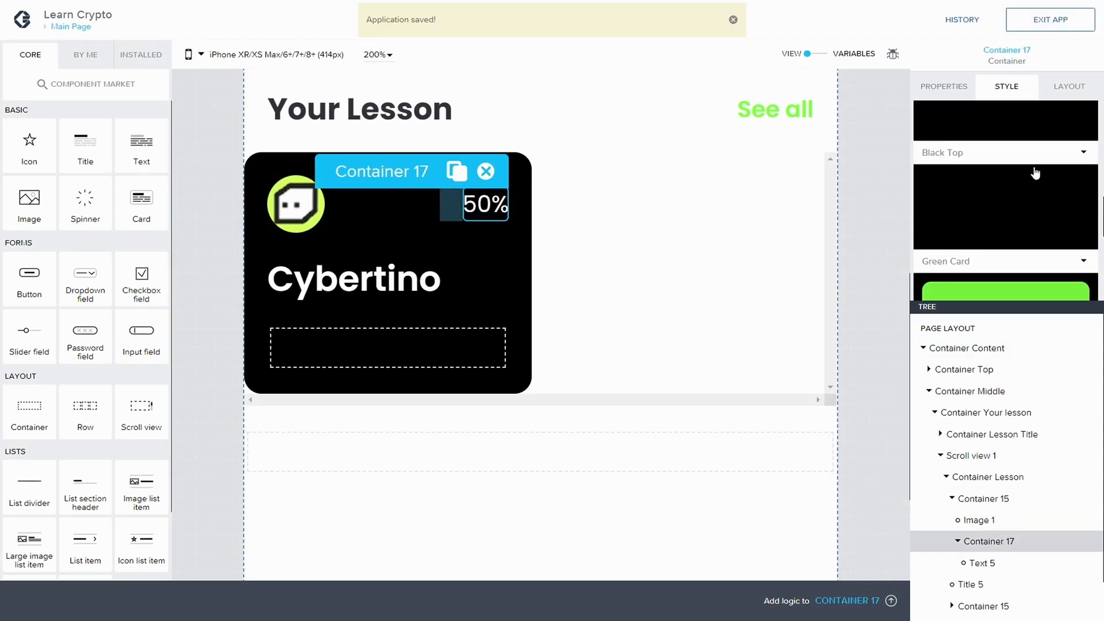
pyautogui.scroll(-1, 1035, 174)
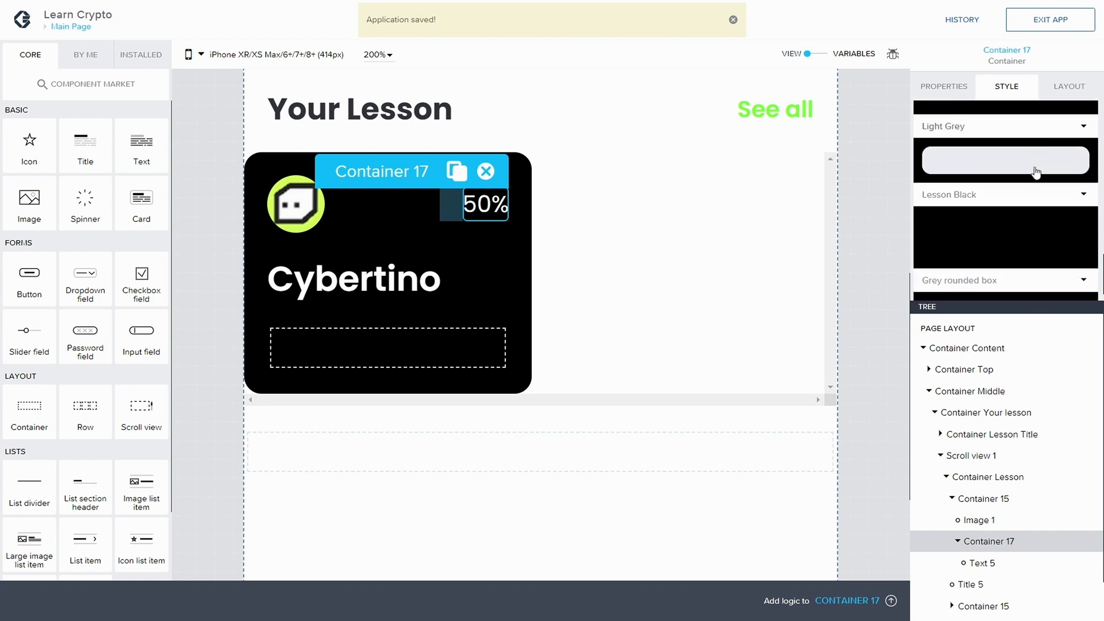
pyautogui.click(1041, 124)
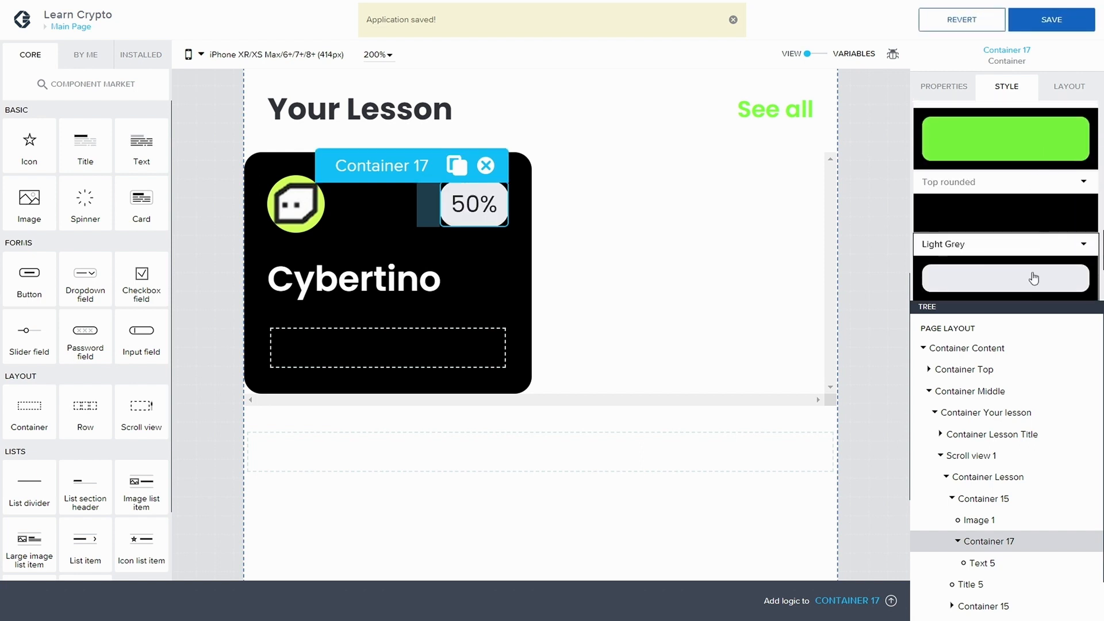
pyautogui.scroll(-1, 1029, 267)
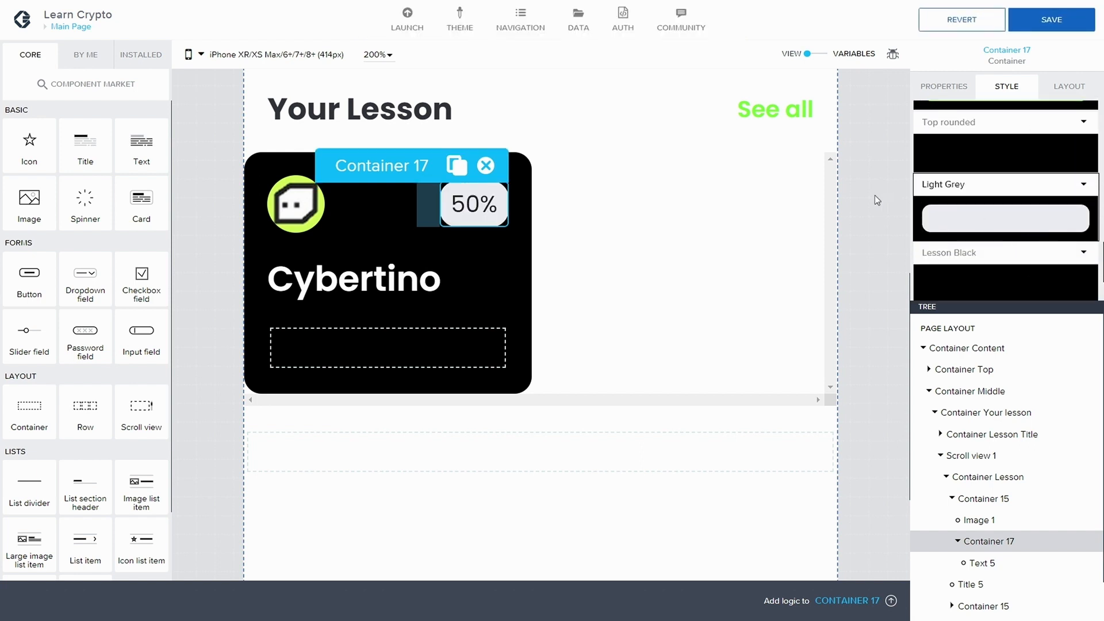
# Step: Save the application, and overwrite Container 17's Light Grey style with the custom Light Grey palette colour as its background
pyautogui.click(1035, 20)
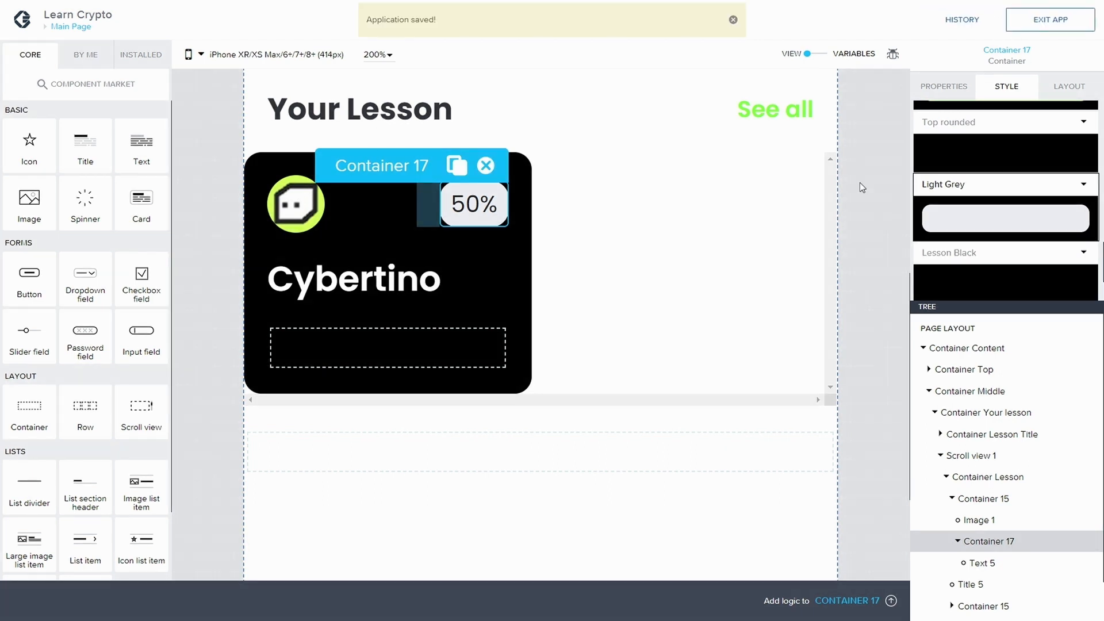
pyautogui.scroll(-1, 1064, 197)
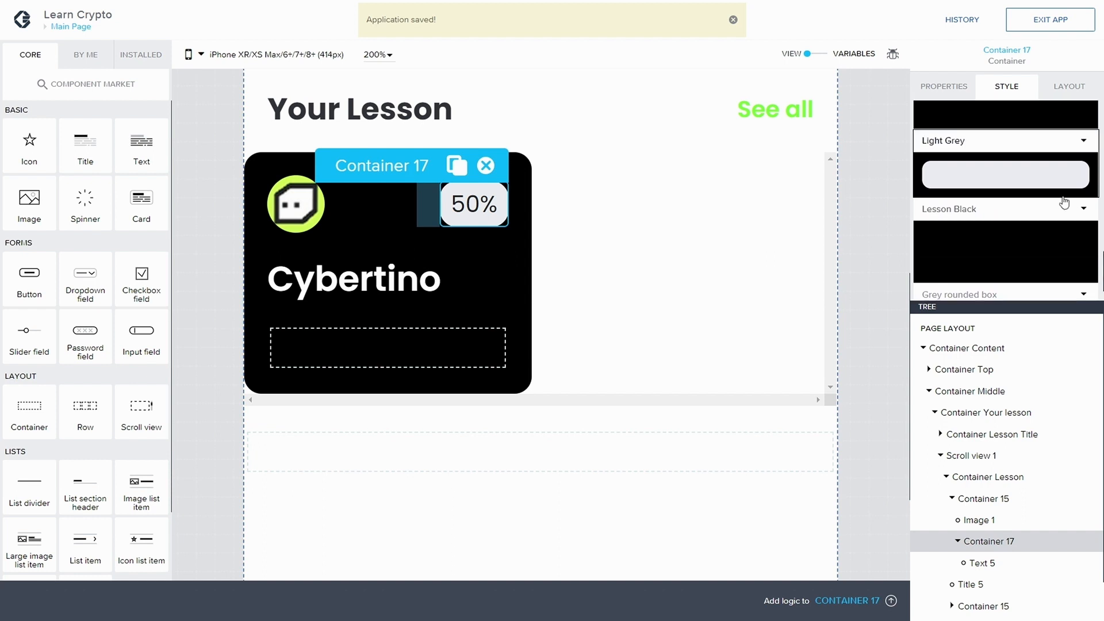
pyautogui.scroll(1, 1065, 202)
pyautogui.click(1084, 156)
pyautogui.click(1045, 178)
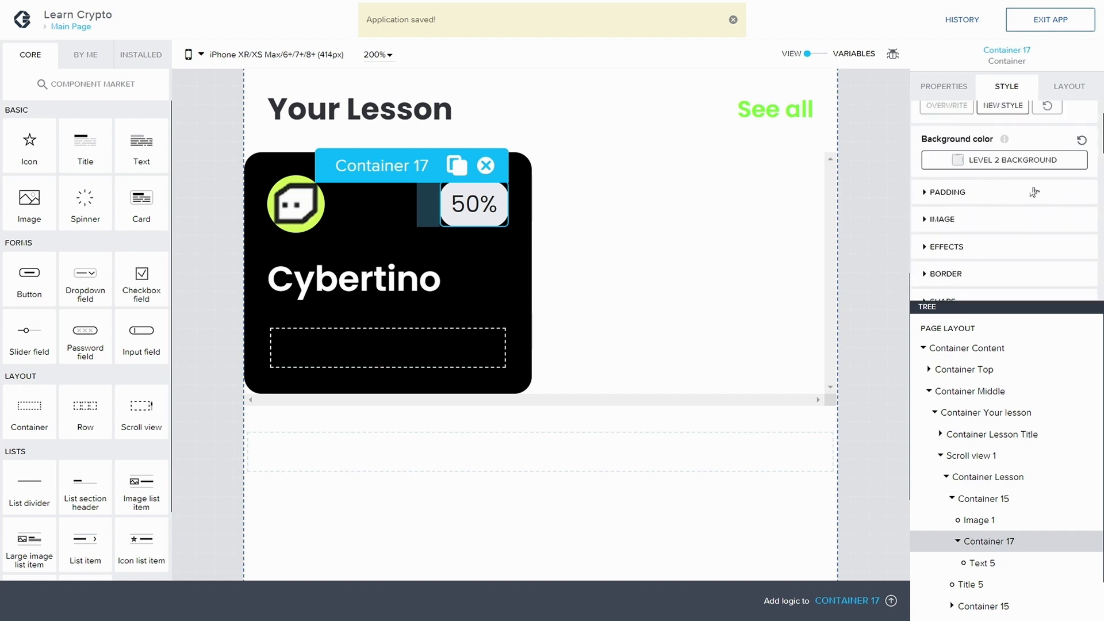
pyautogui.scroll(2, 1035, 192)
pyautogui.click(1032, 224)
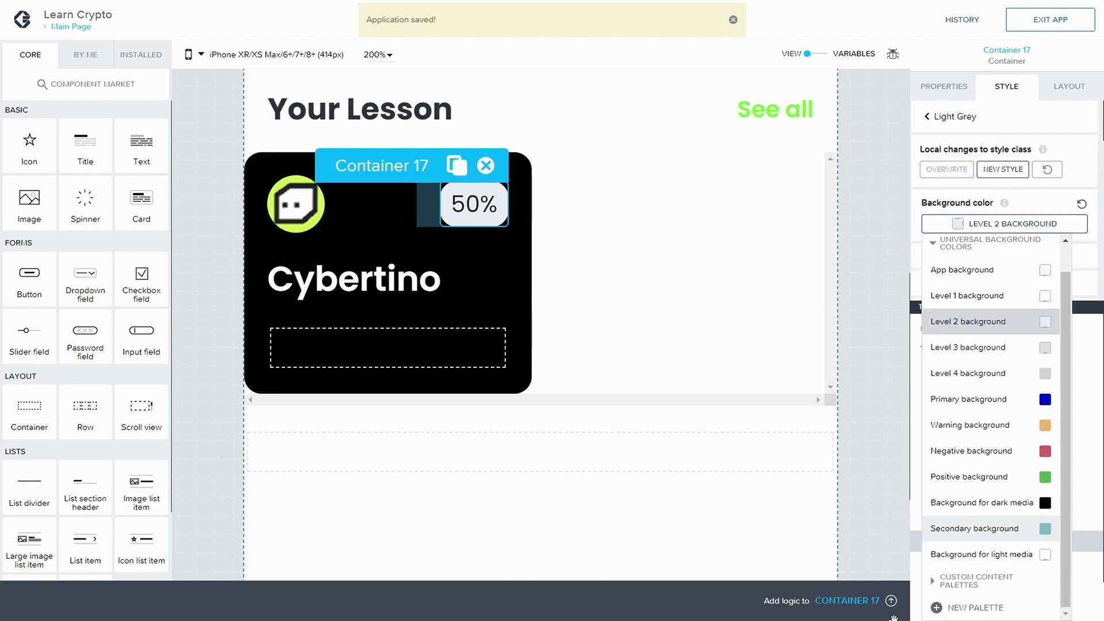
pyautogui.click(973, 581)
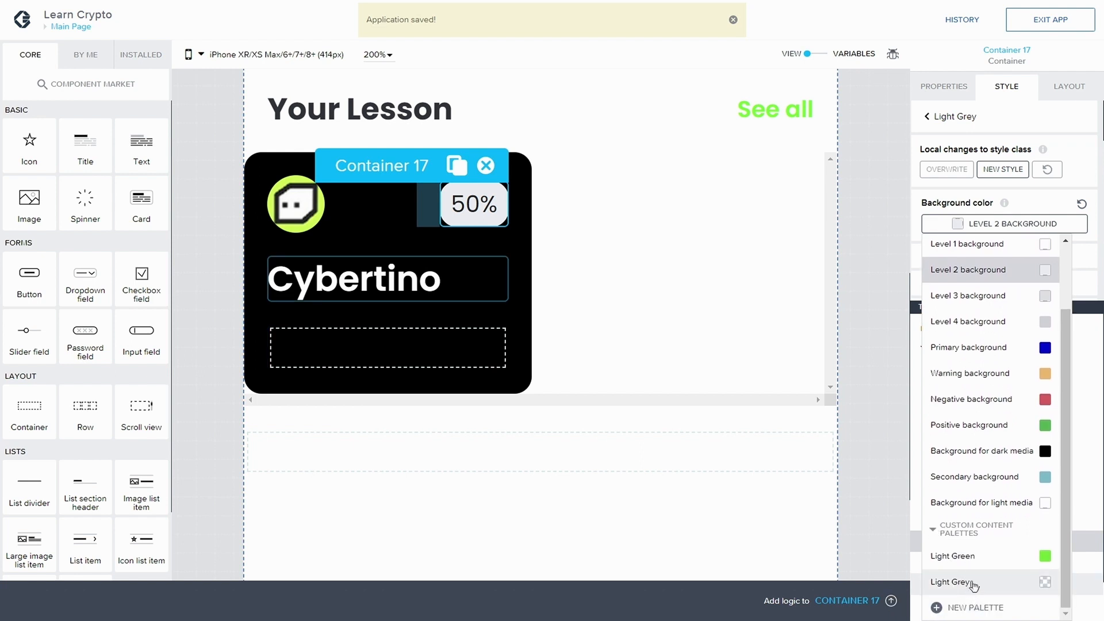
pyautogui.click(973, 582)
pyautogui.click(959, 181)
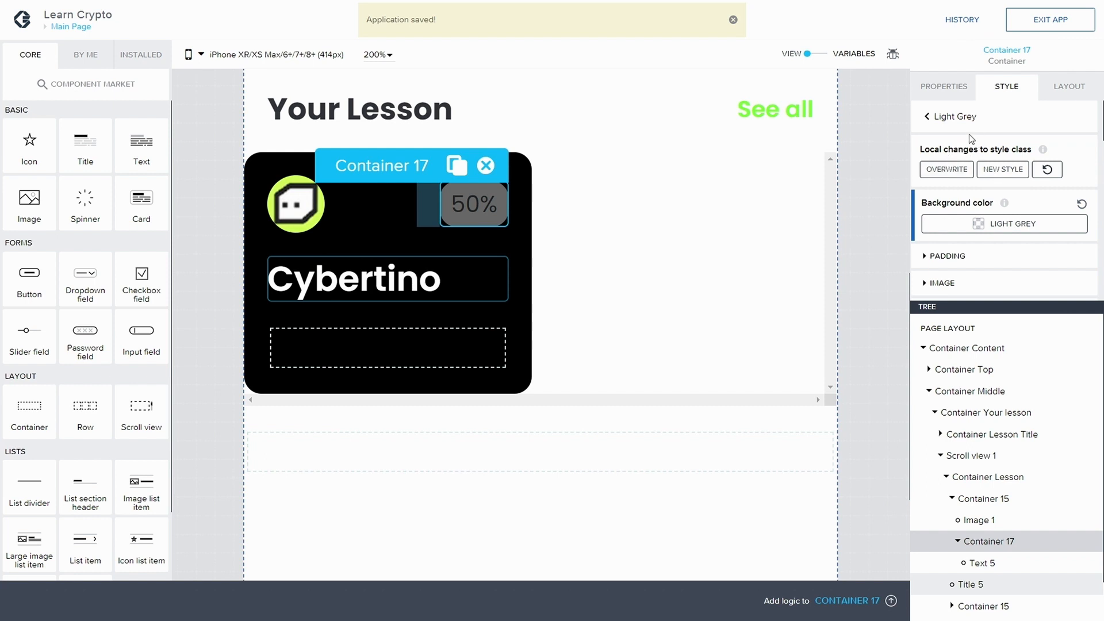
pyautogui.click(947, 171)
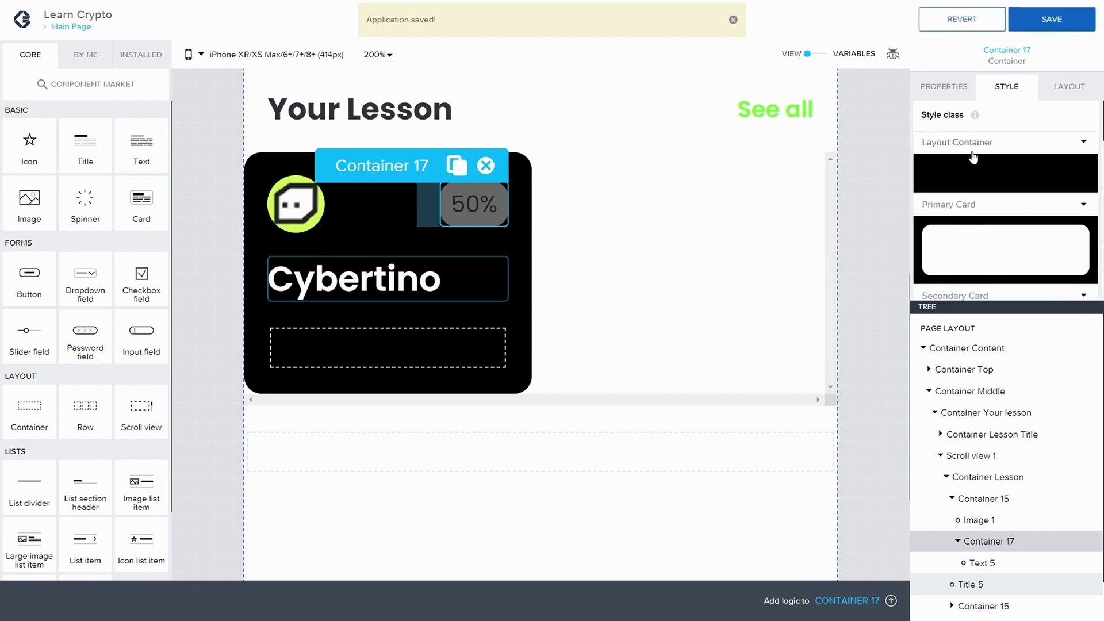
# Step: Create a new style class named "White Text" from the Primary Paragraph style of the 50% text
pyautogui.click(1085, 147)
pyautogui.click(982, 188)
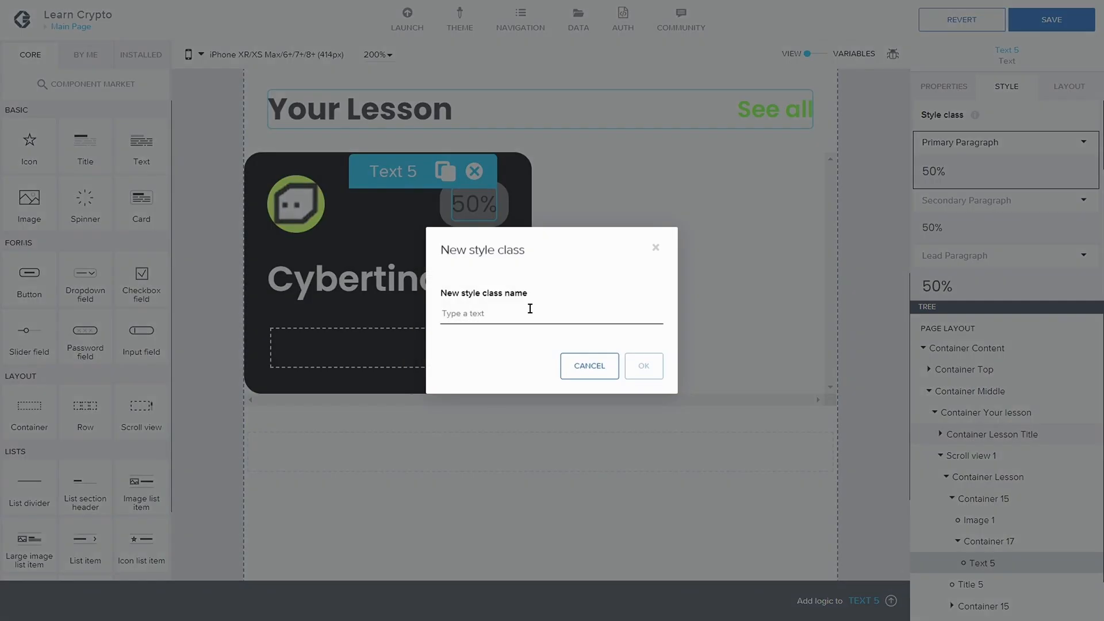
pyautogui.write('White Text')
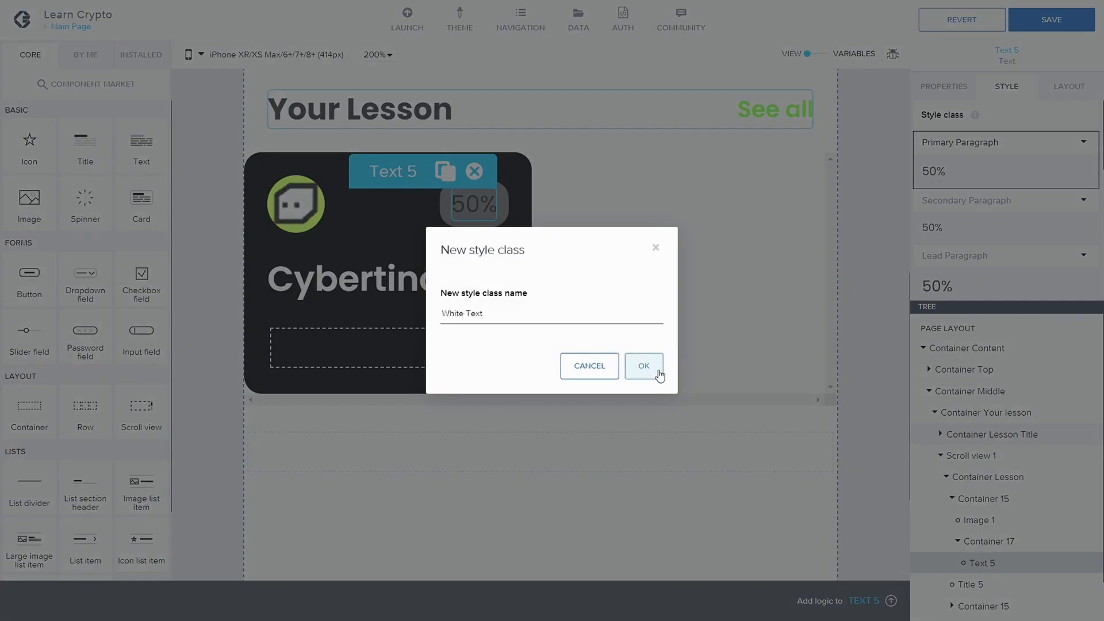
pyautogui.click(643, 365)
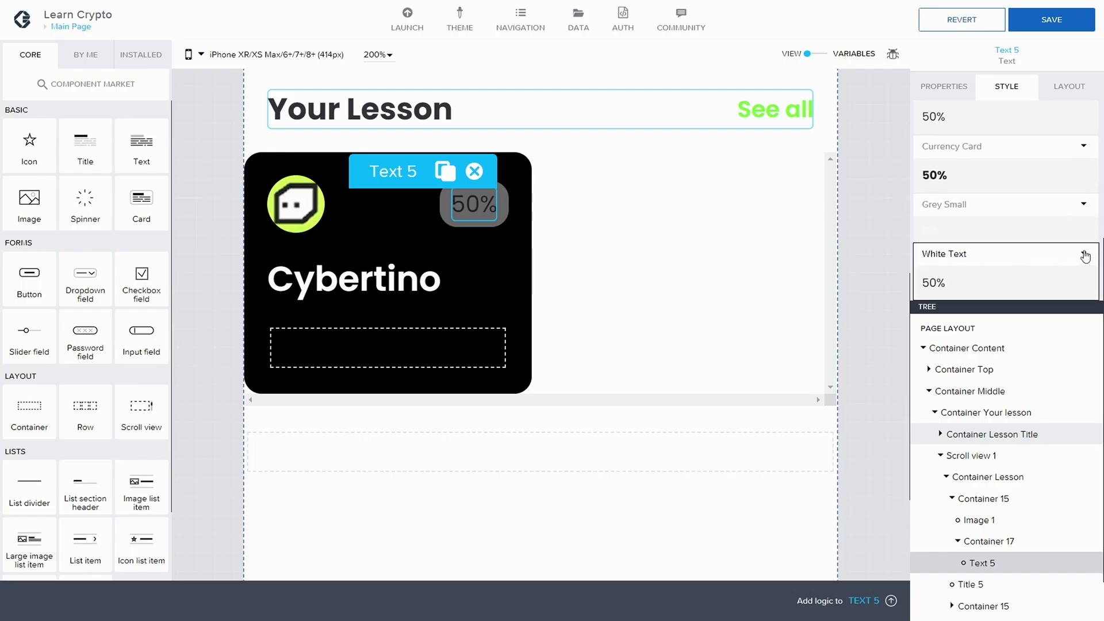
# Step: Edit the White Text style on the 50% text, binding its text color to the static color #FFFFFF
pyautogui.click(1085, 256)
pyautogui.click(943, 274)
pyautogui.click(1018, 223)
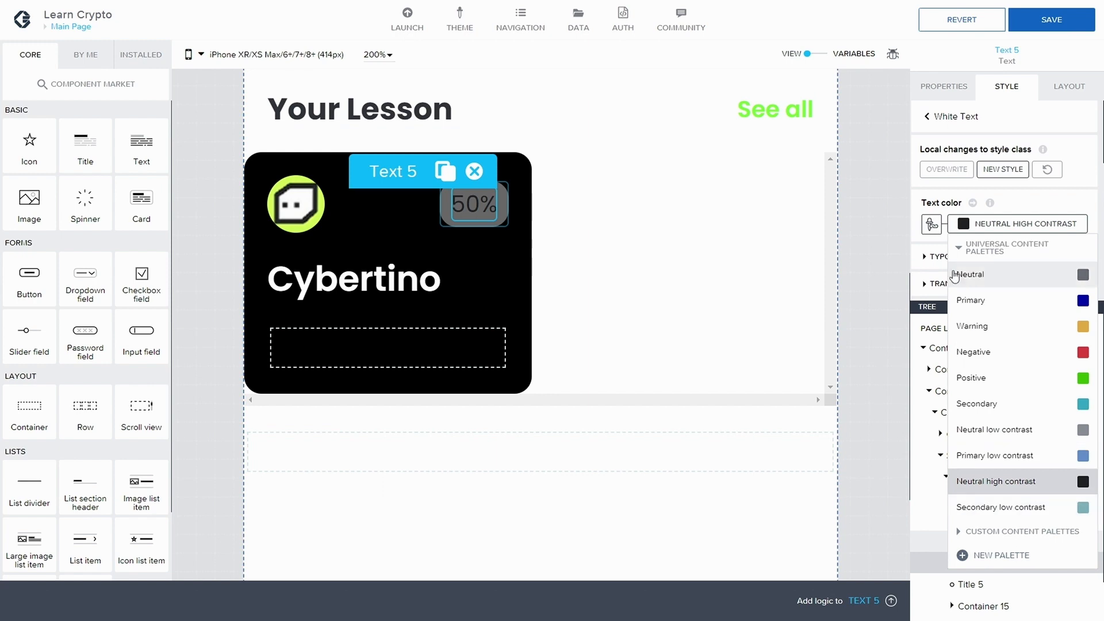
pyautogui.click(932, 224)
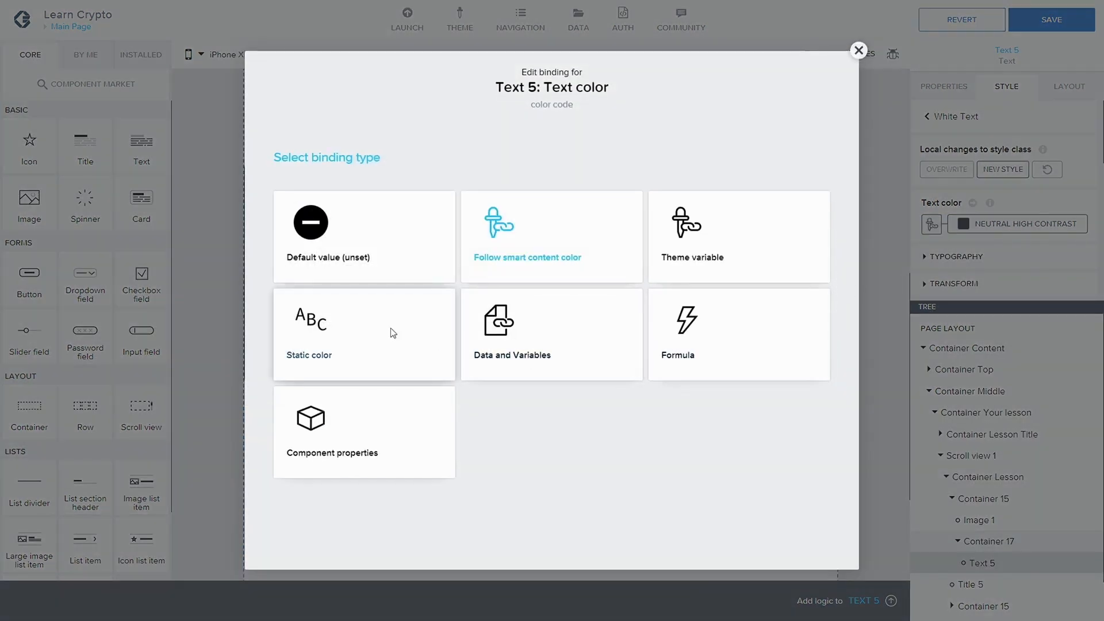
pyautogui.click(391, 333)
pyautogui.click(981, 224)
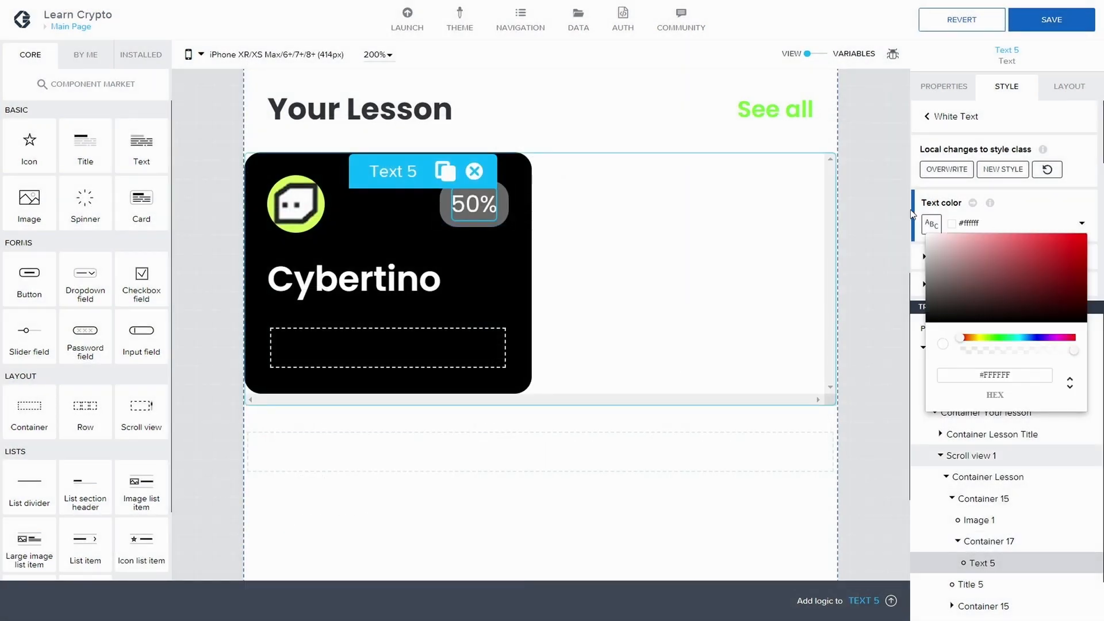
pyautogui.click(1087, 189)
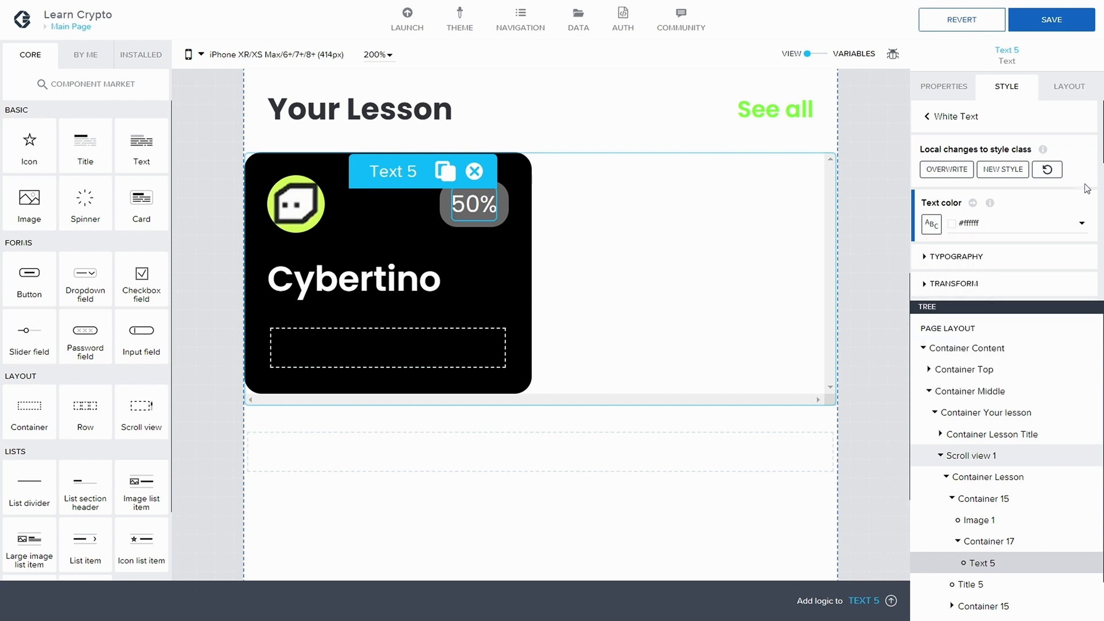
# Step: Choose Text L as the 50% text's size in its typography settings and save the application
pyautogui.click(955, 256)
pyautogui.scroll(-2, 948, 230)
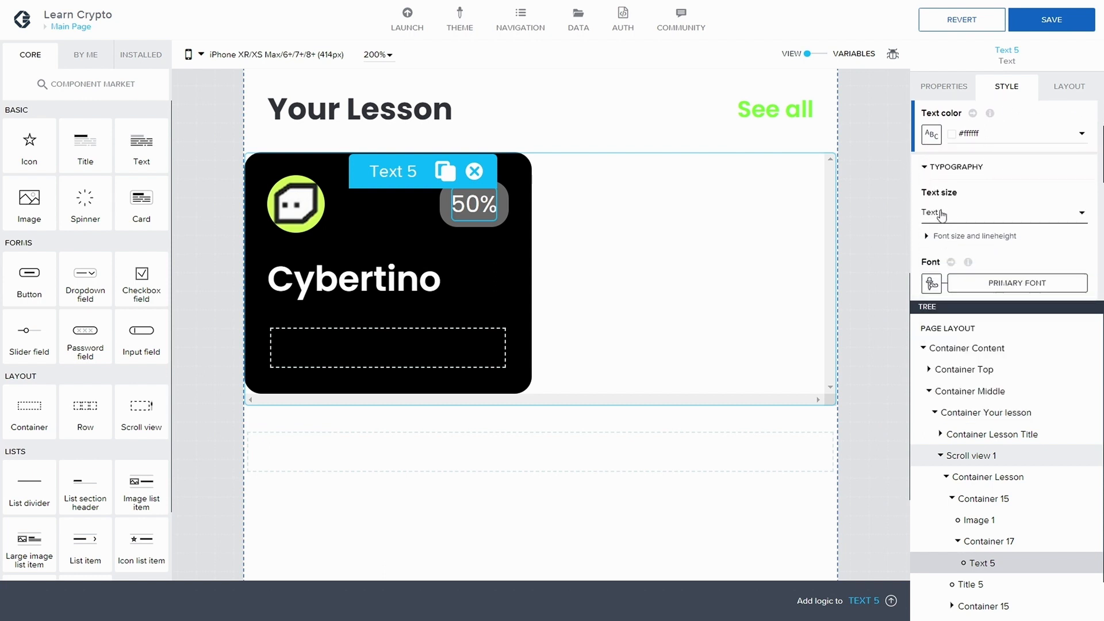
pyautogui.click(950, 217)
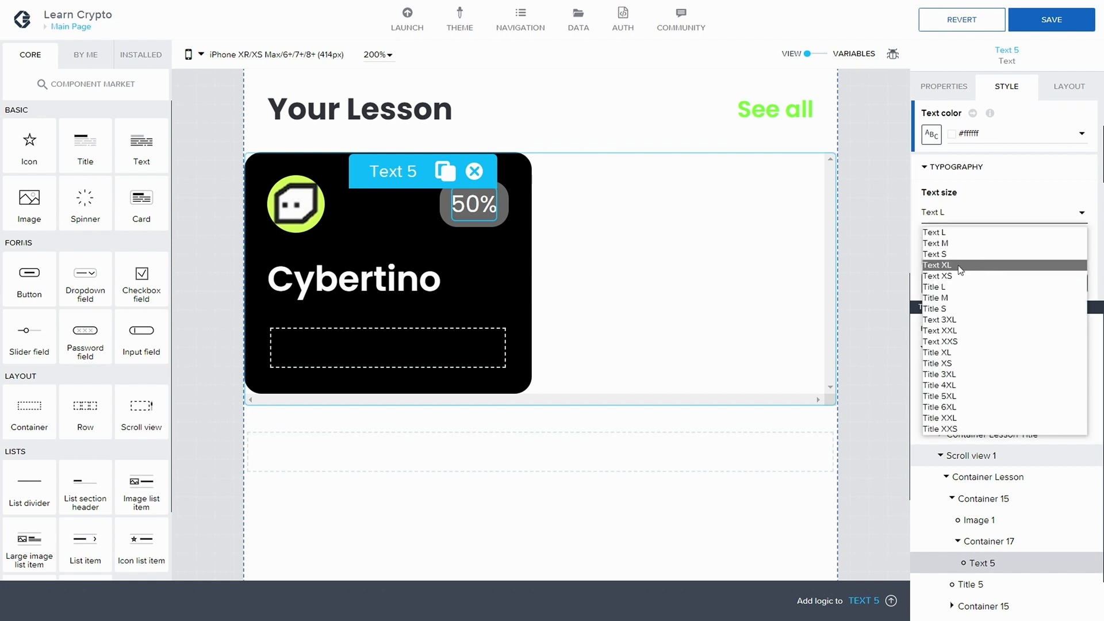
pyautogui.click(948, 231)
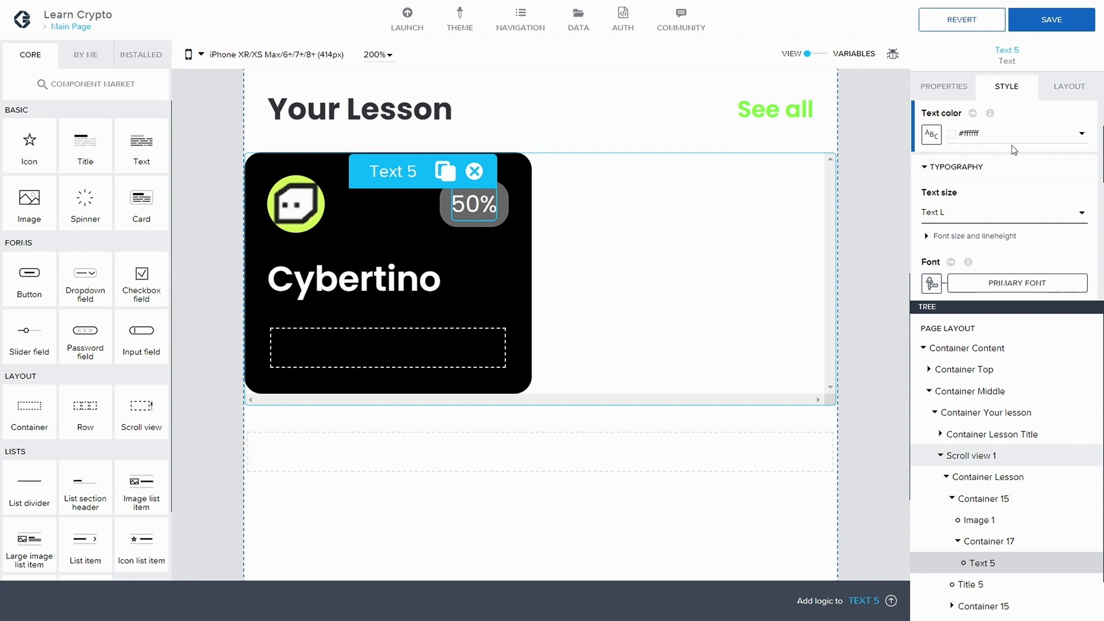
pyautogui.click(1035, 28)
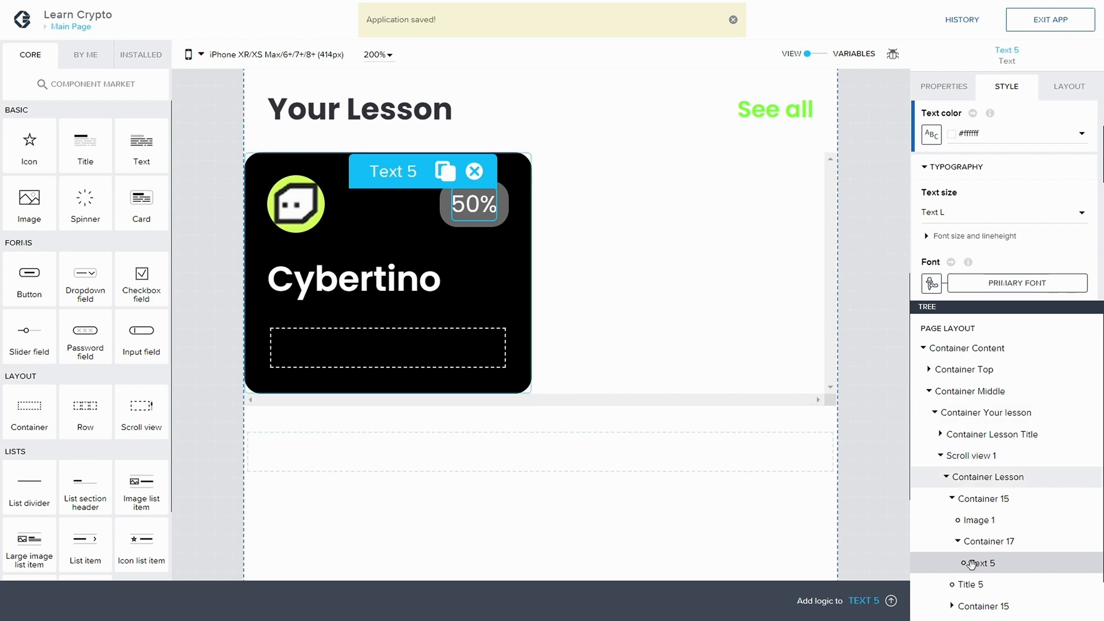
# Step: Copy the 50% text component and paste it into the empty lower Container 15 beneath the Cybertino title
pyautogui.click(957, 604)
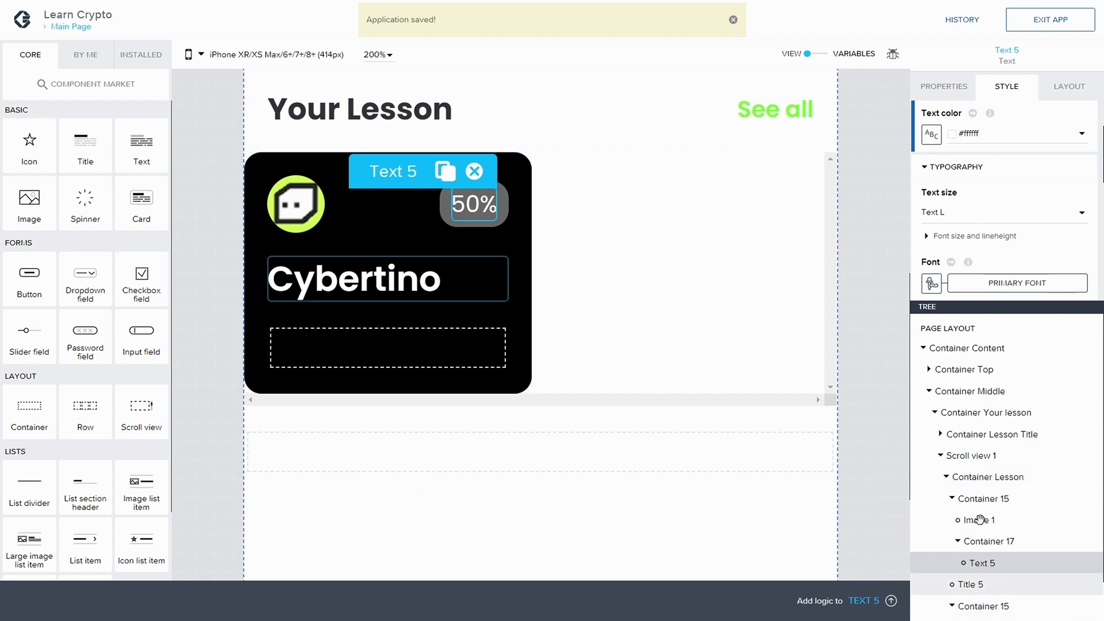
pyautogui.scroll(-2, 979, 520)
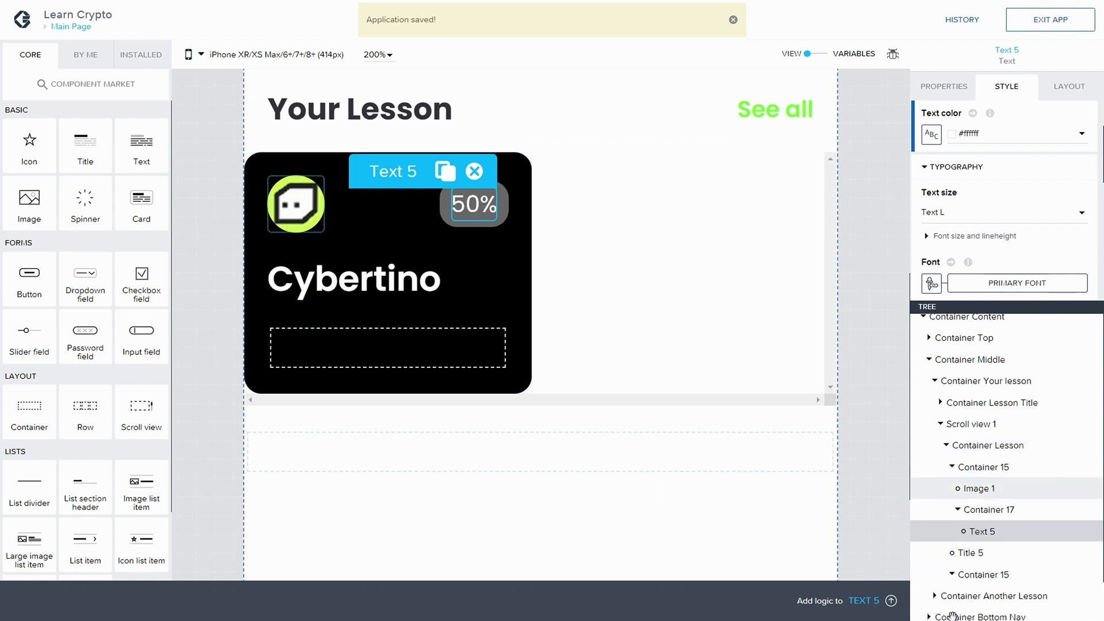
pyautogui.click(981, 563)
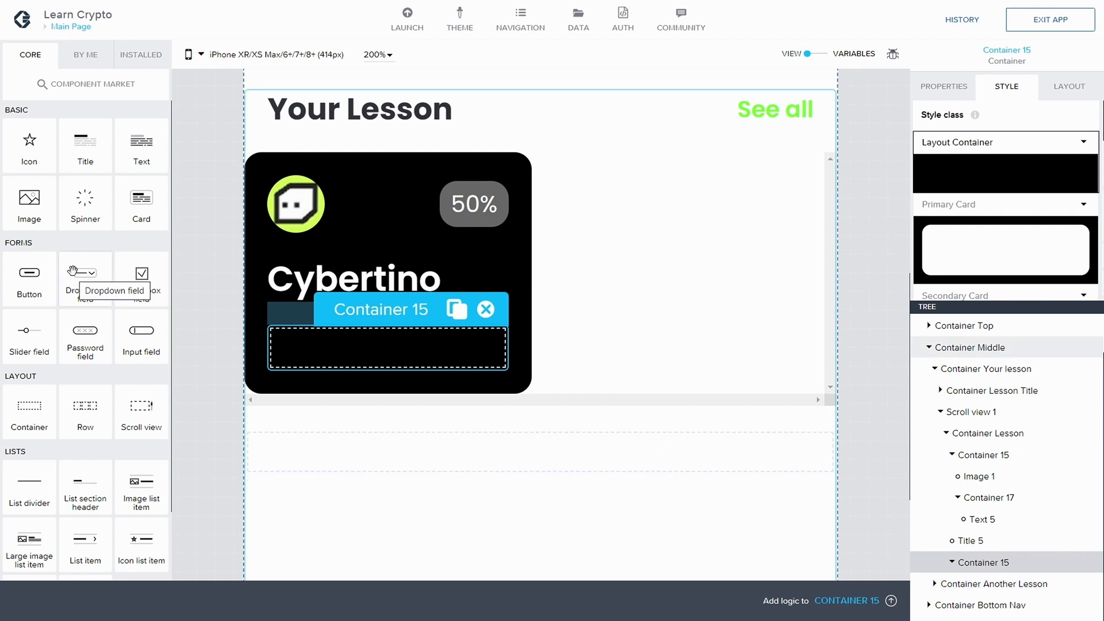
pyautogui.click(988, 520)
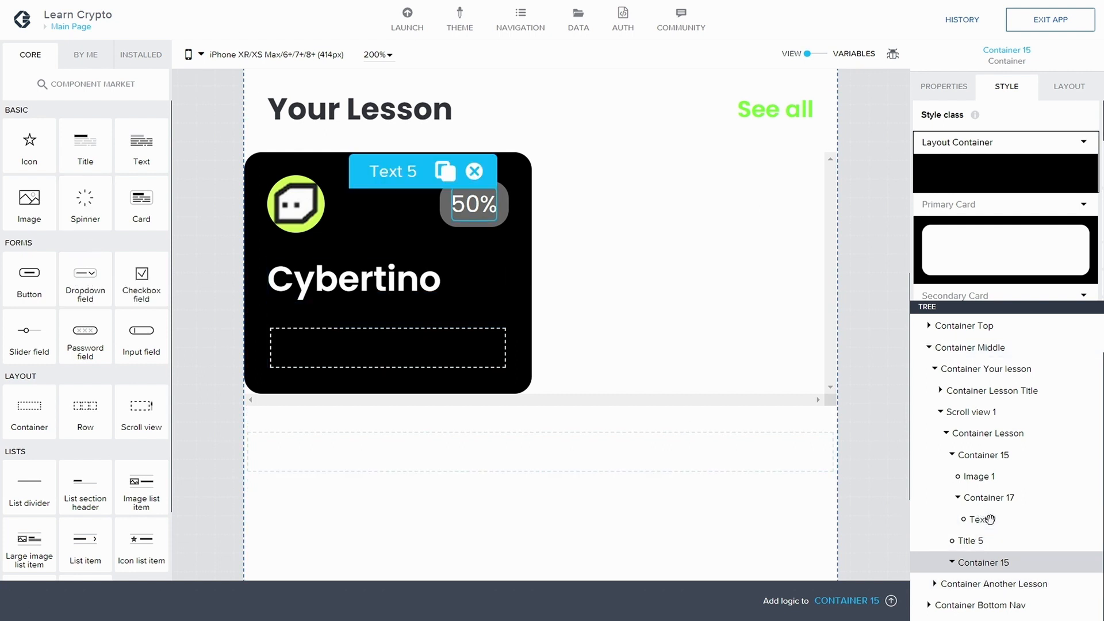
pyautogui.hotkey('ctrl', 'c')
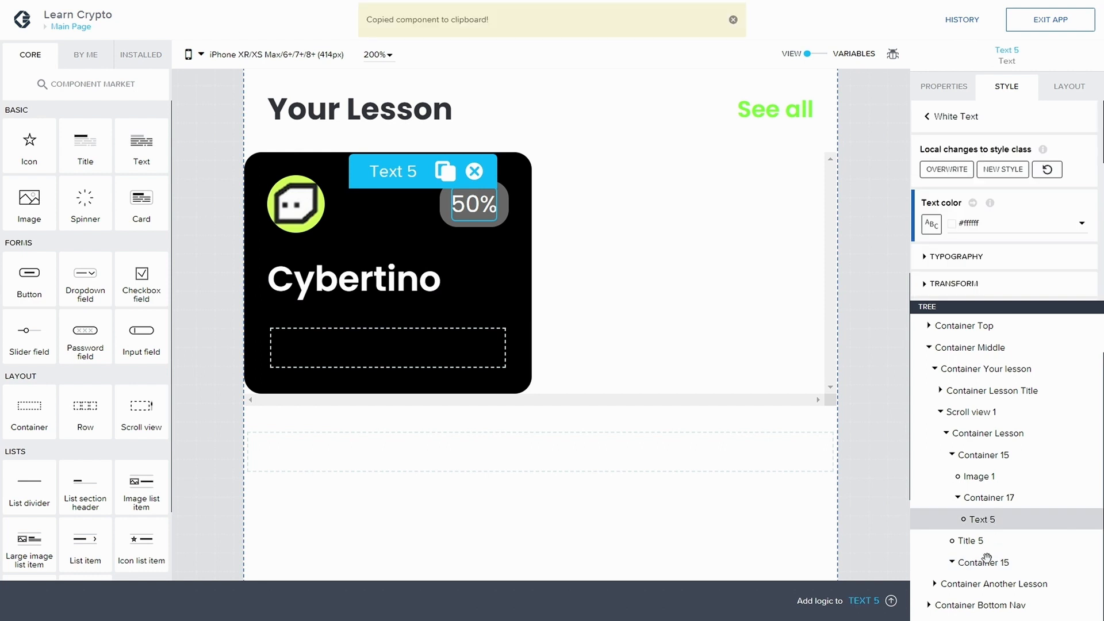
pyautogui.click(987, 561)
pyautogui.hotkey('ctrl', 'v')
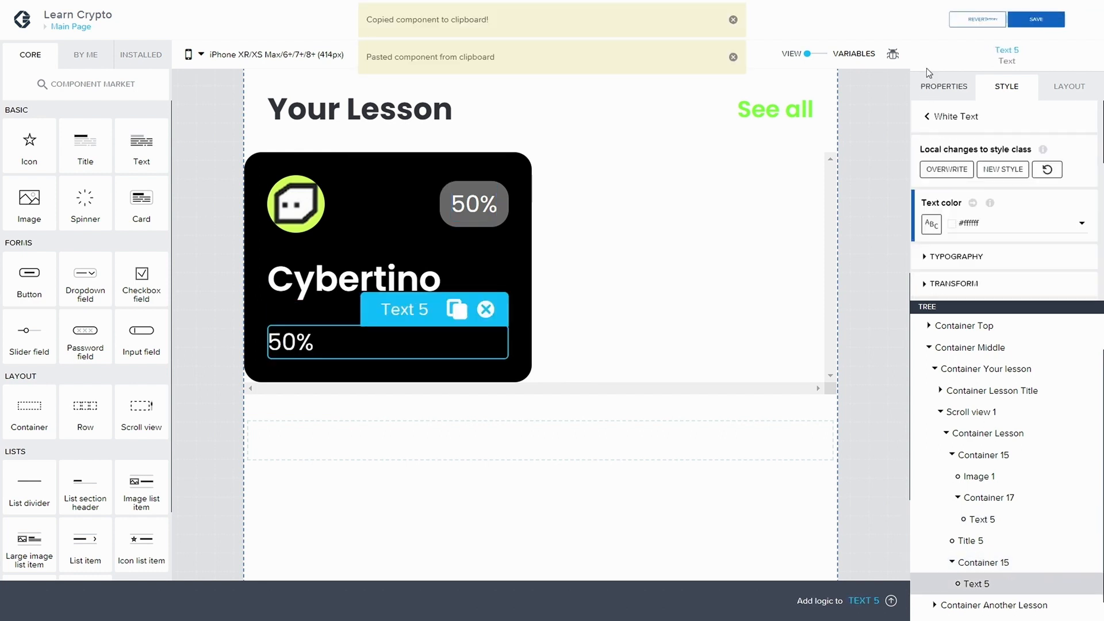
# Step: Overwrite the White Text style with the pasted text's local changes and set that text's content to "Continue"
pyautogui.click(947, 168)
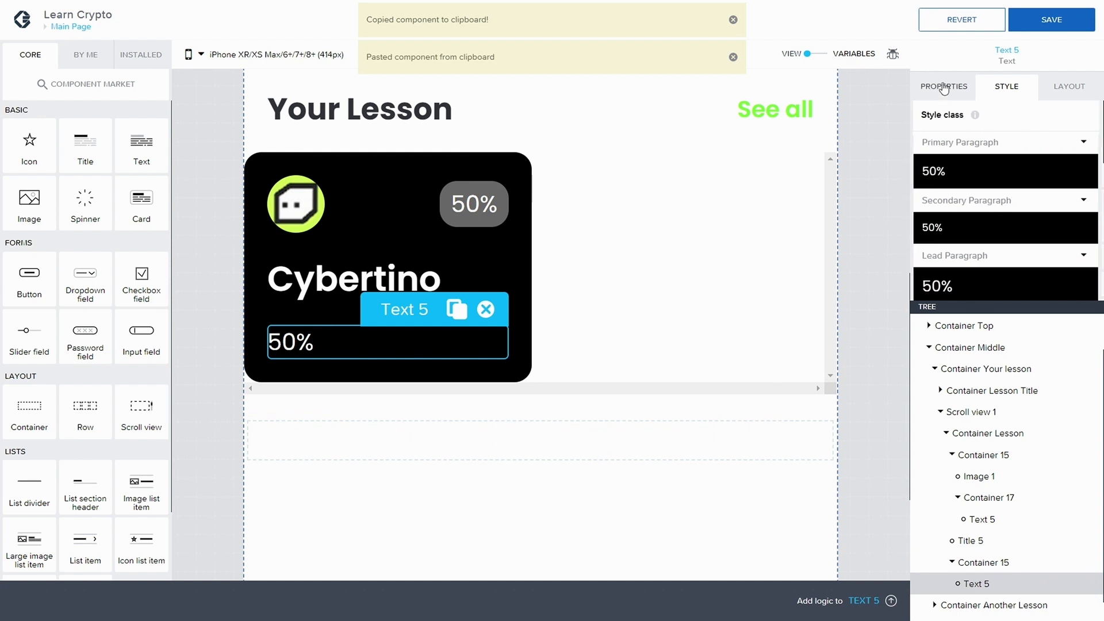
pyautogui.click(944, 86)
pyautogui.moveTo(984, 116)
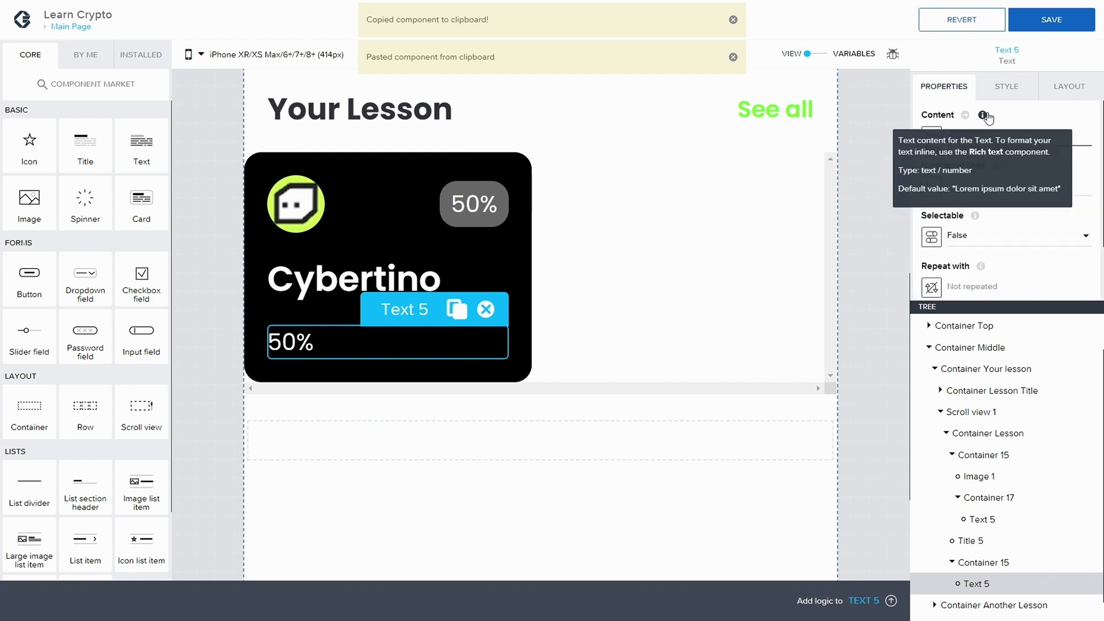
pyautogui.write('Continue')
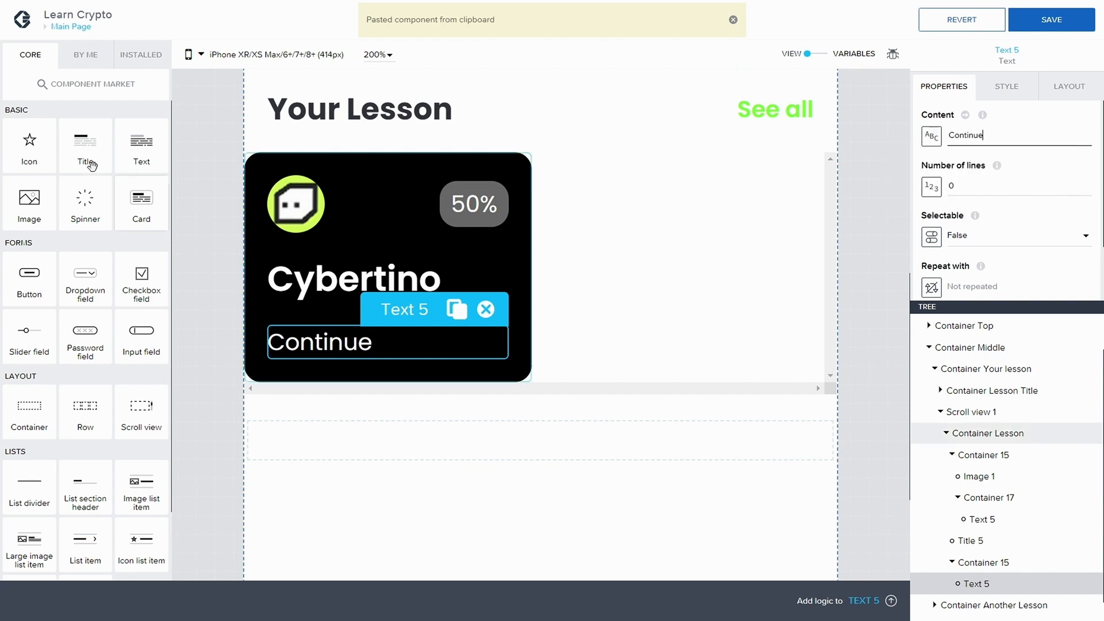
# Step: Add an icon after the Continue text in the lower Container 15 and lay that container out horizontally with components vertically centred
pyautogui.moveTo(29, 149); pyautogui.dragTo(1012, 581)
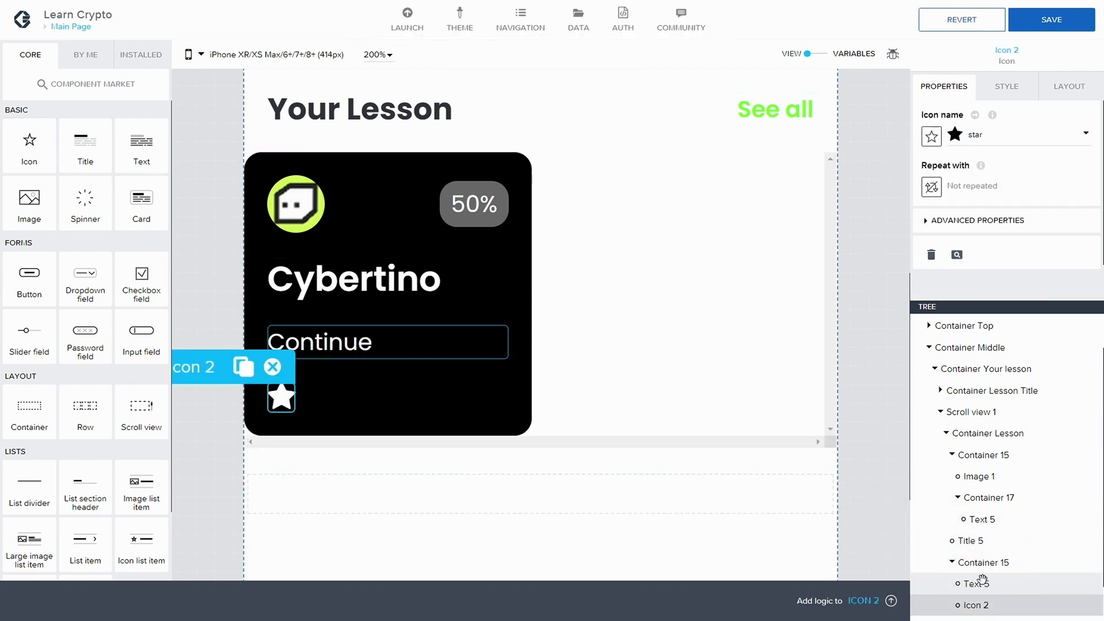
pyautogui.click(983, 562)
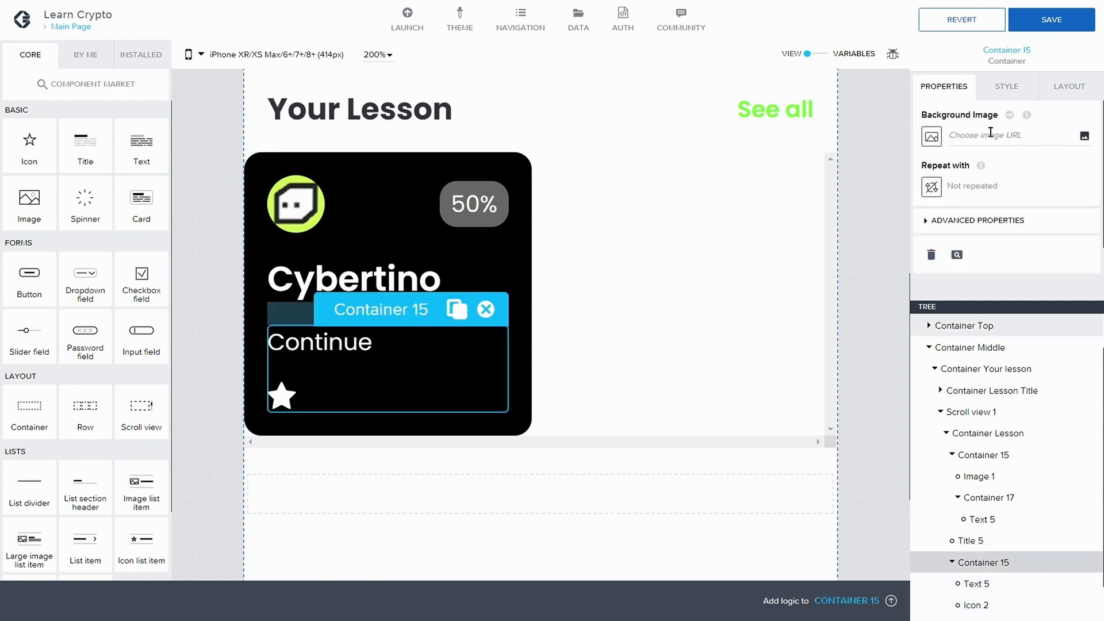
pyautogui.click(1050, 94)
pyautogui.click(926, 219)
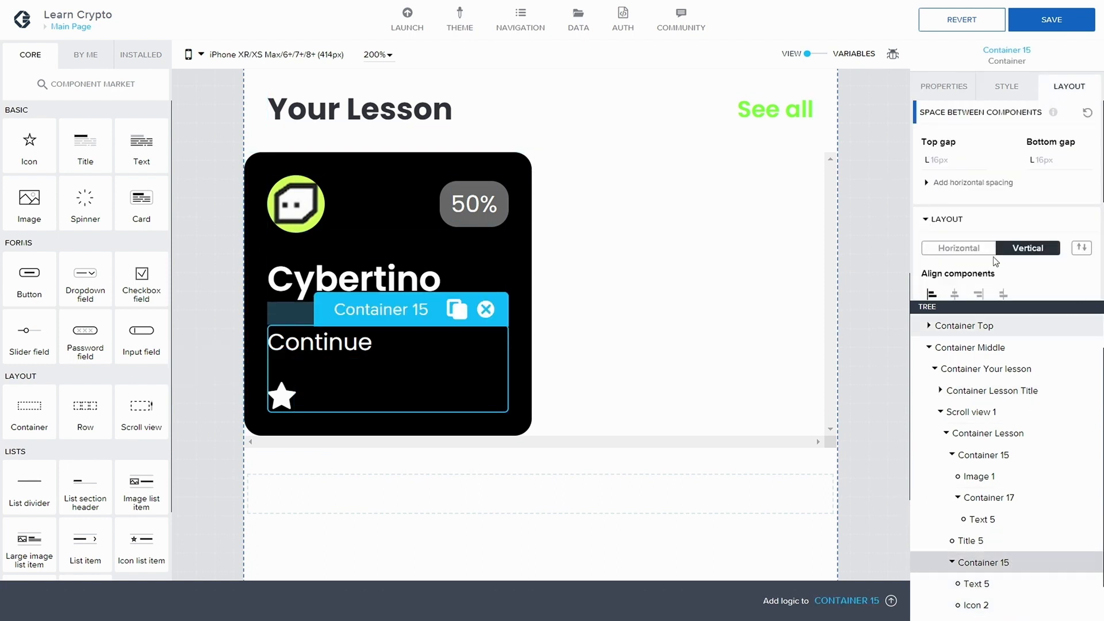
pyautogui.click(972, 248)
pyautogui.scroll(-1, 977, 248)
pyautogui.click(957, 235)
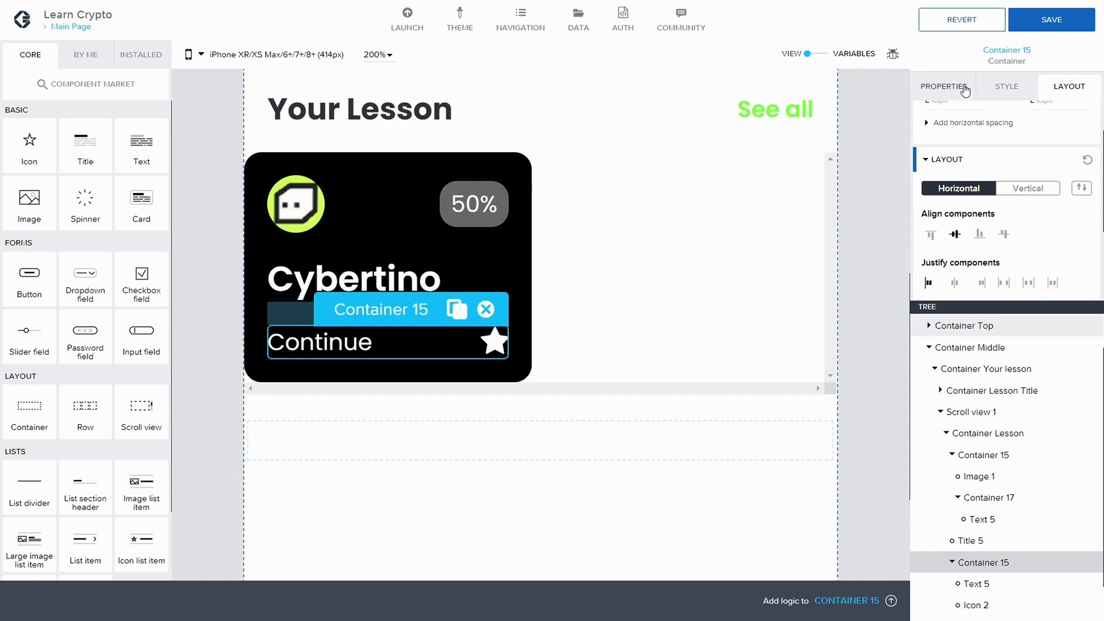
# Step: Change the icon beside the Continue text to long-arrow-right, searching the icon library for "arr"
pyautogui.click(945, 88)
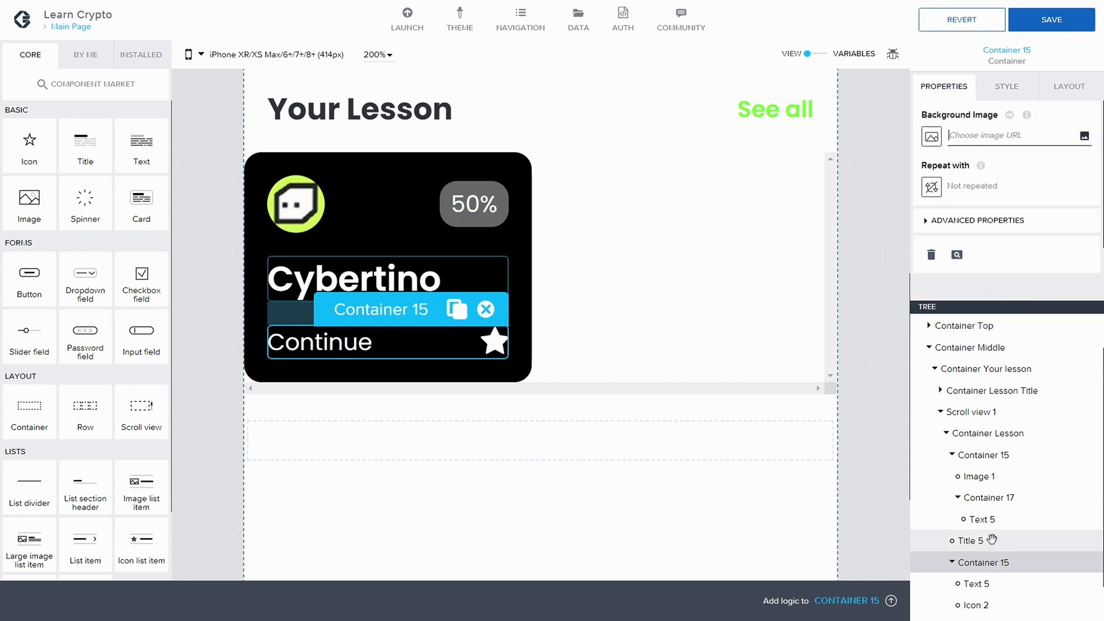
pyautogui.click(974, 605)
pyautogui.click(983, 133)
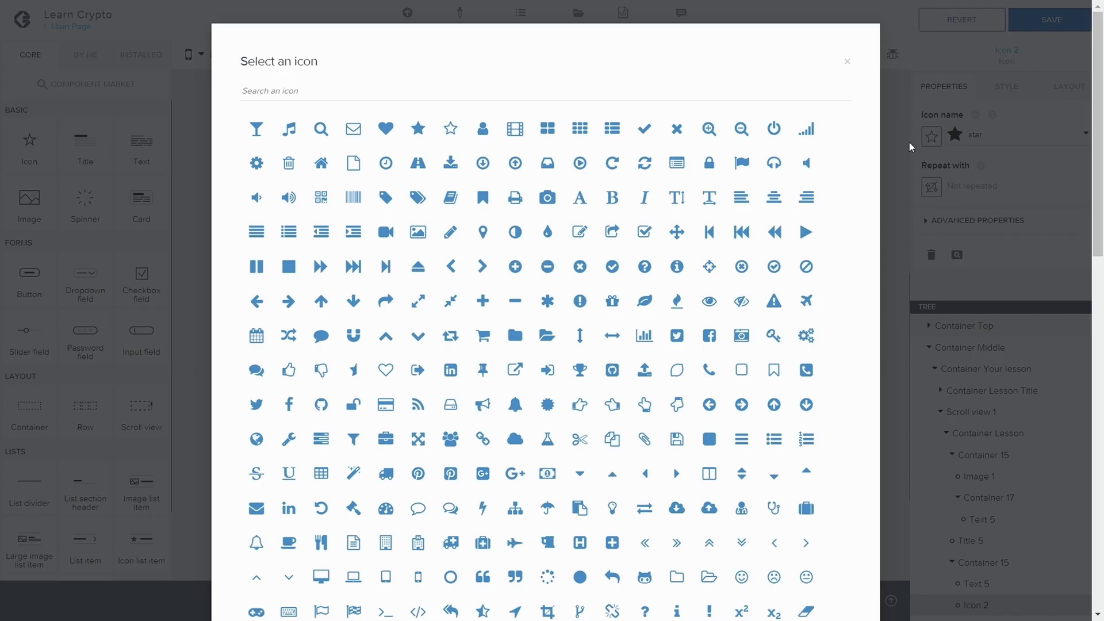
pyautogui.click(523, 92)
pyautogui.write('arr')
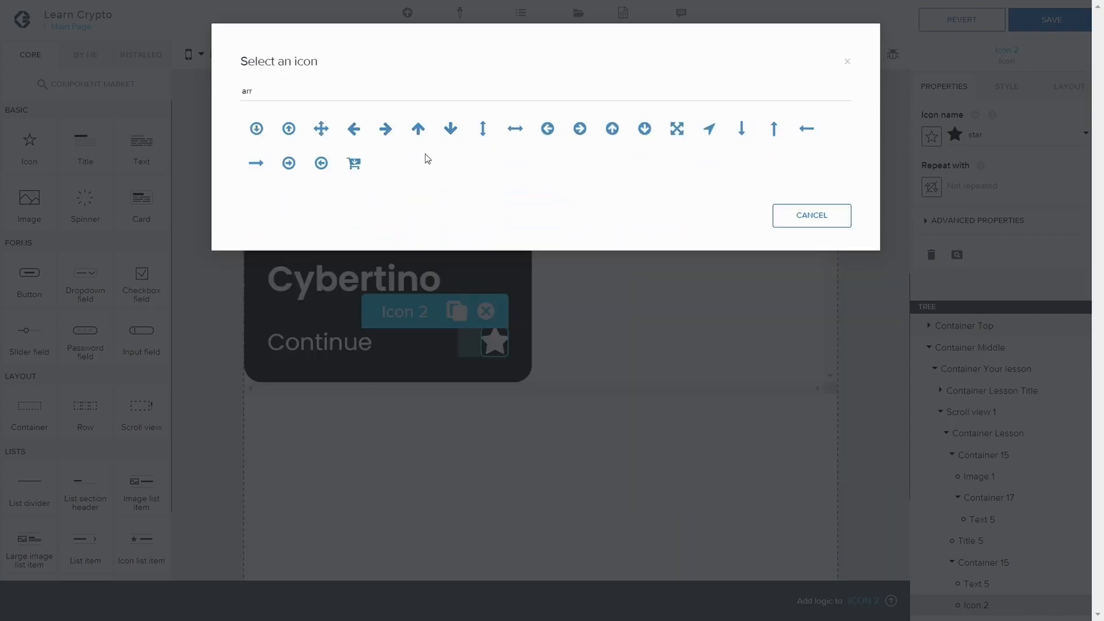
pyautogui.click(256, 163)
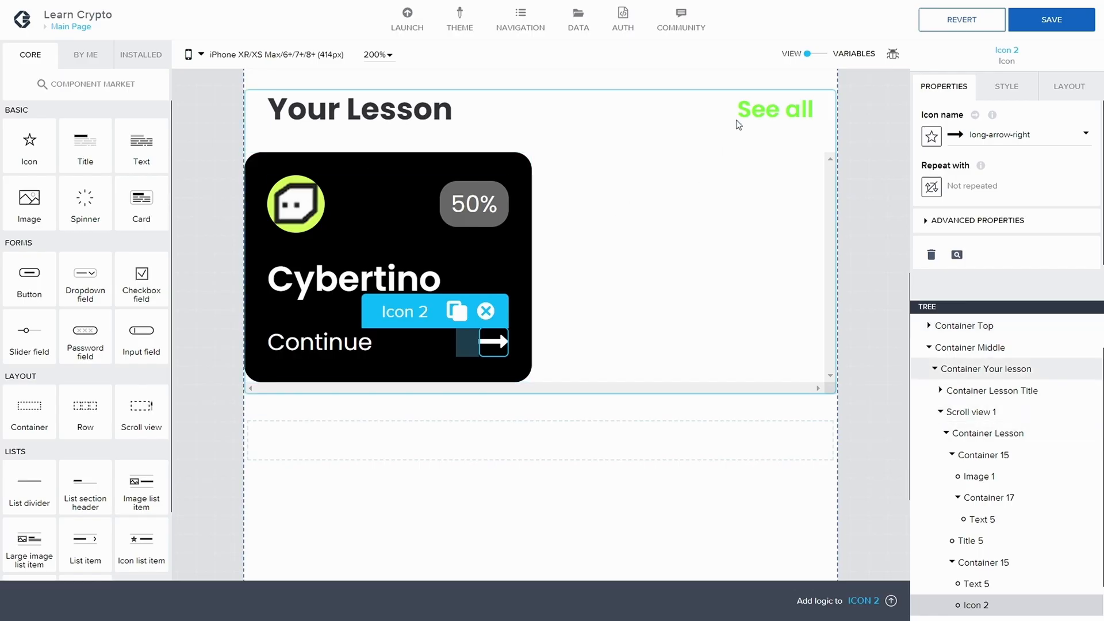
# Step: Clear the bottom gap of the Cybertino title in the lesson card and save the app
pyautogui.click(1064, 23)
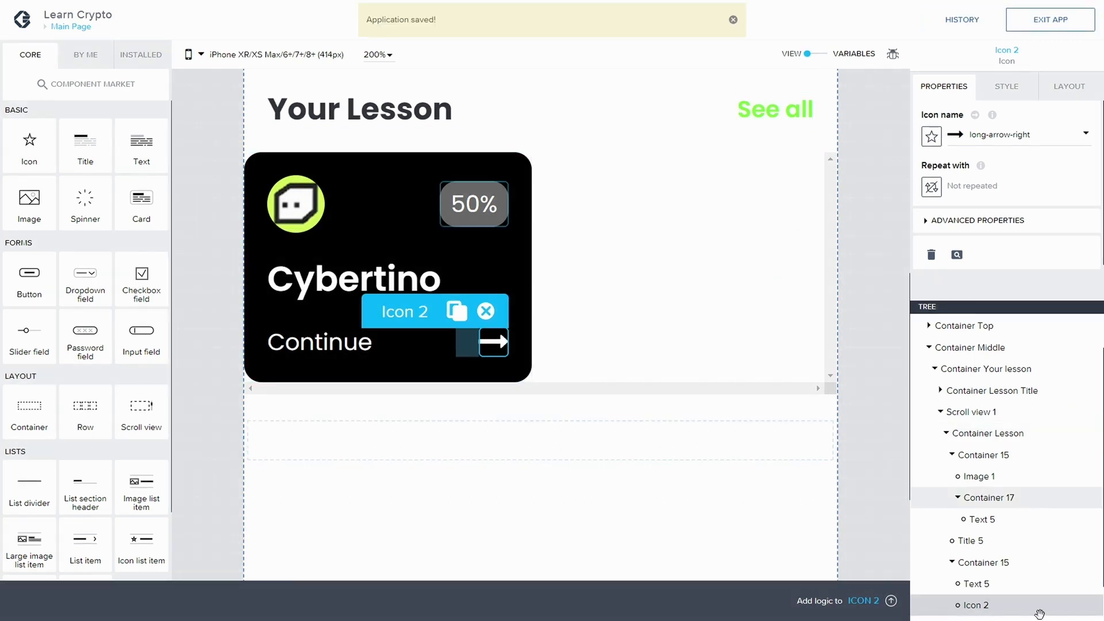
pyautogui.click(996, 583)
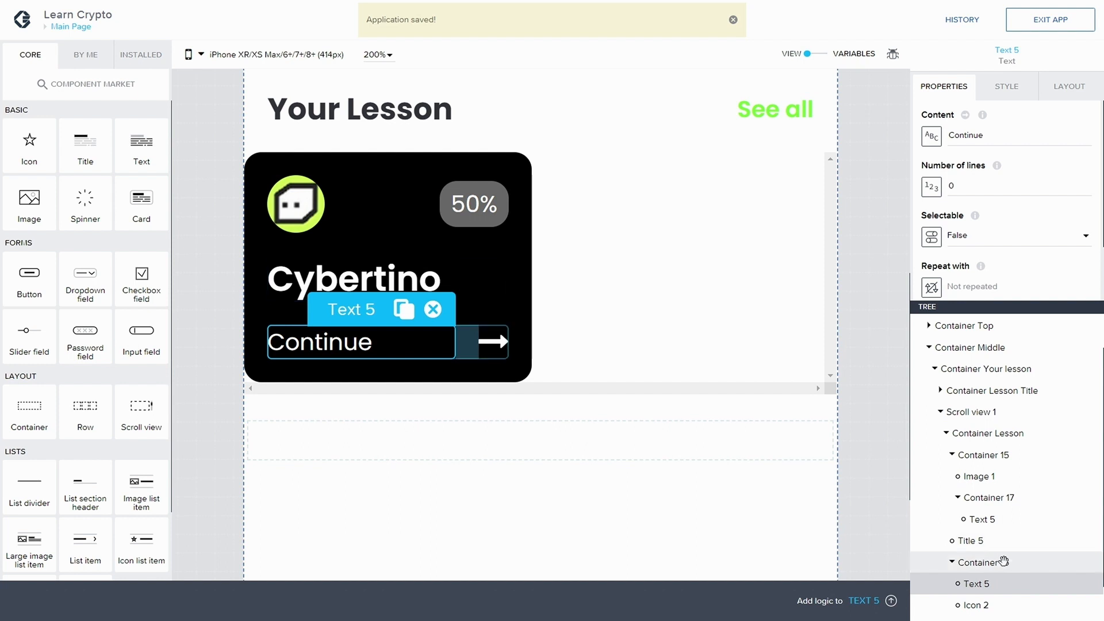
pyautogui.click(1000, 563)
pyautogui.click(993, 541)
pyautogui.click(1071, 87)
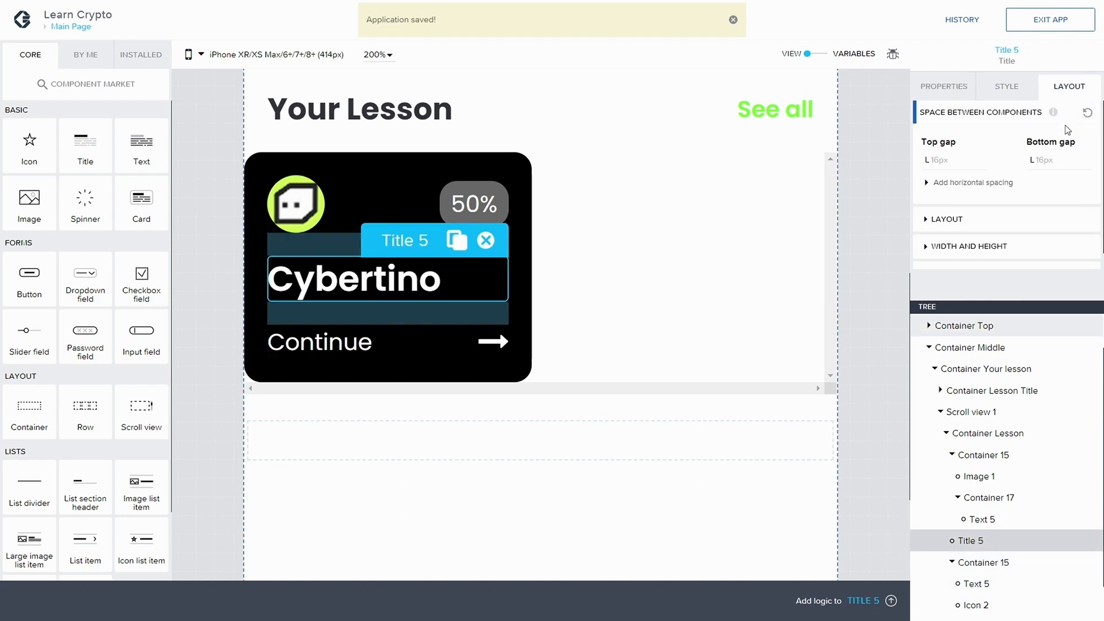
pyautogui.click(1042, 161)
pyautogui.click(1073, 356)
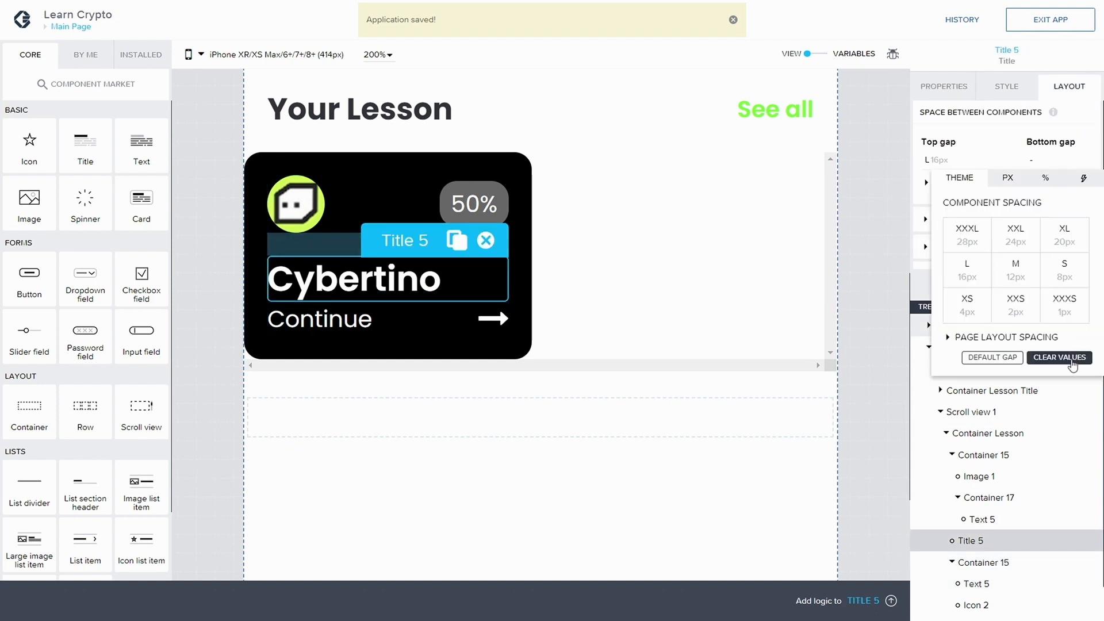
pyautogui.click(1066, 28)
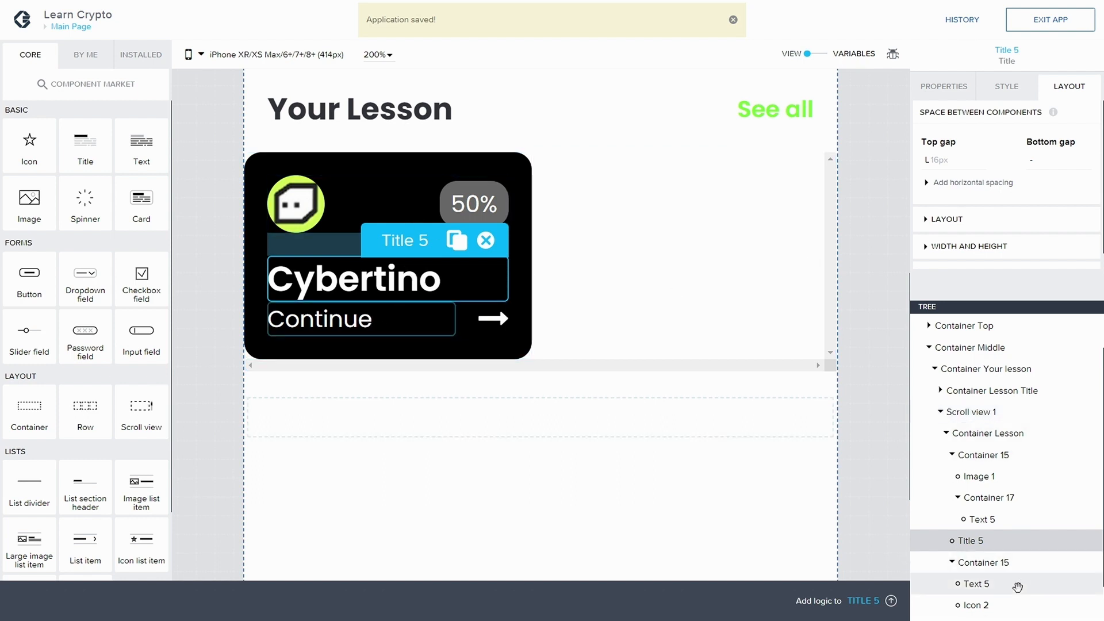
# Step: Set the width of the Continue text in the lesson card to Fit content
pyautogui.click(972, 584)
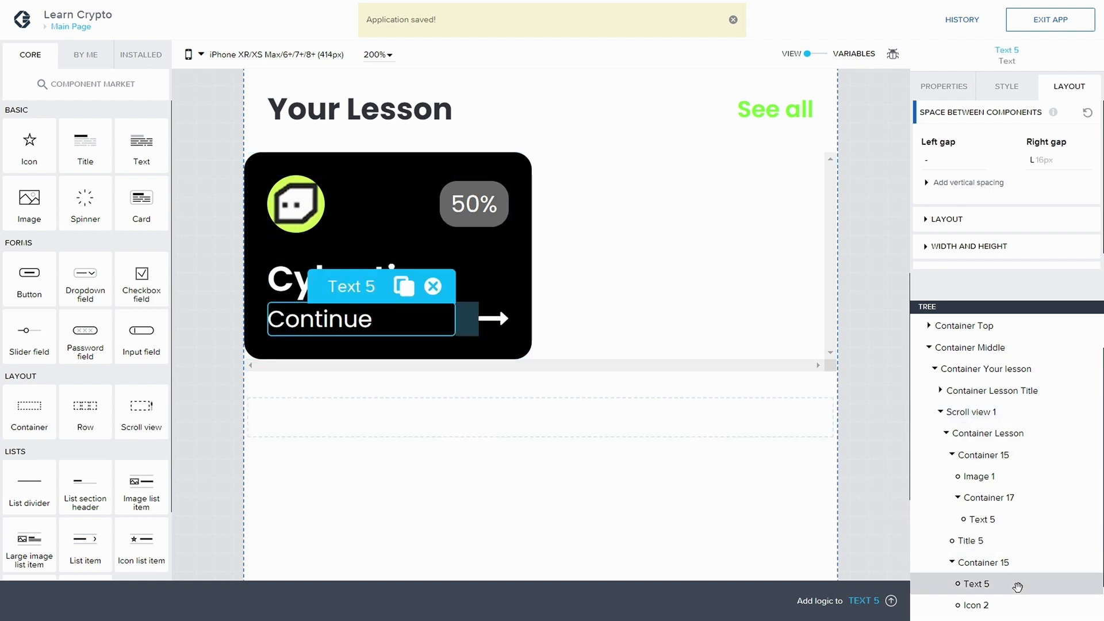
pyautogui.click(923, 246)
pyautogui.scroll(-2, 931, 253)
pyautogui.click(957, 253)
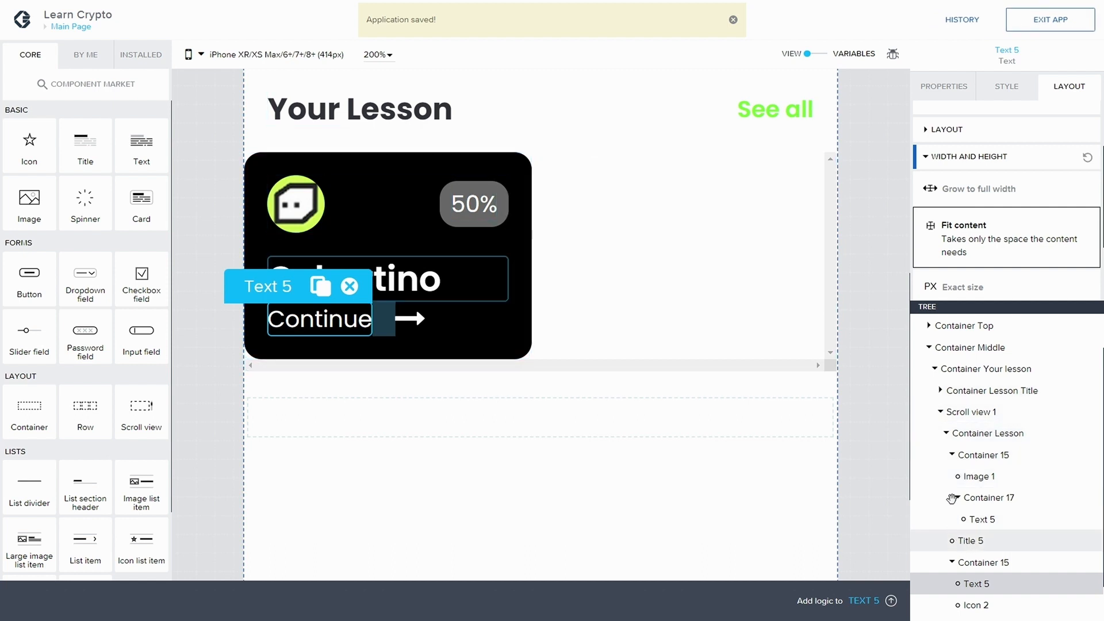
# Step: Collapse the lesson card's tree branches and duplicate Container Lesson inside Scroll view 1
pyautogui.click(952, 455)
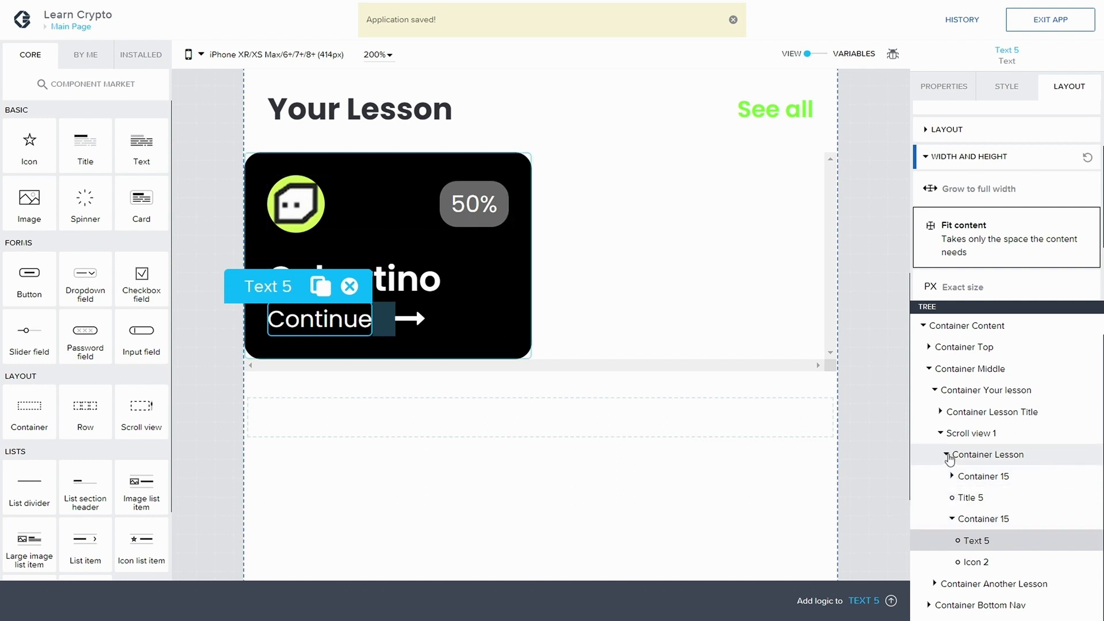
pyautogui.click(946, 455)
pyautogui.click(955, 477)
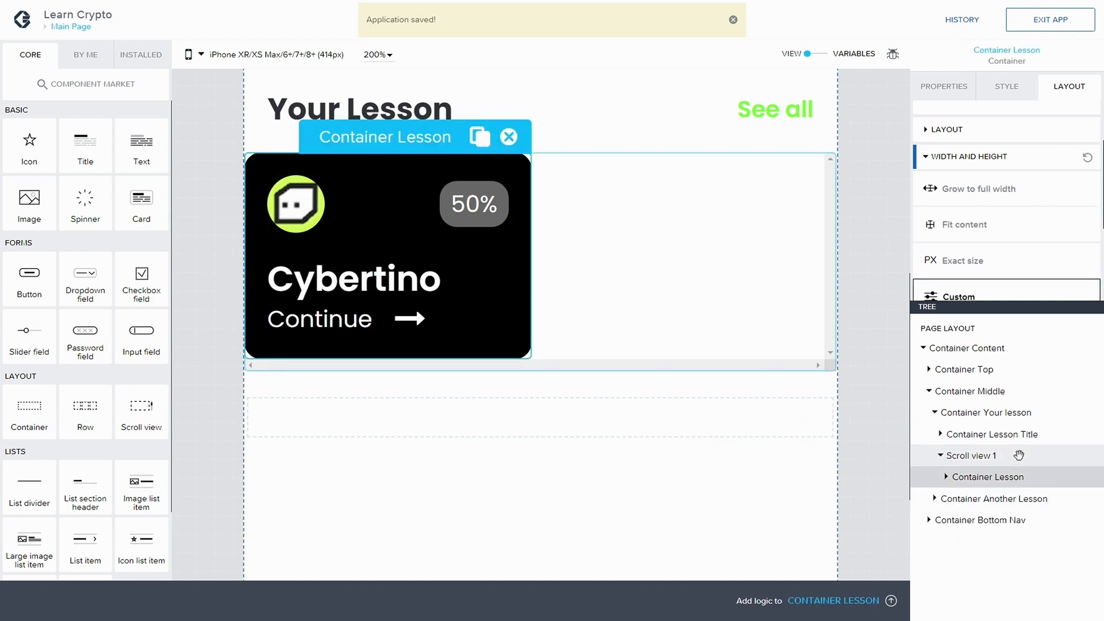
pyautogui.click(480, 136)
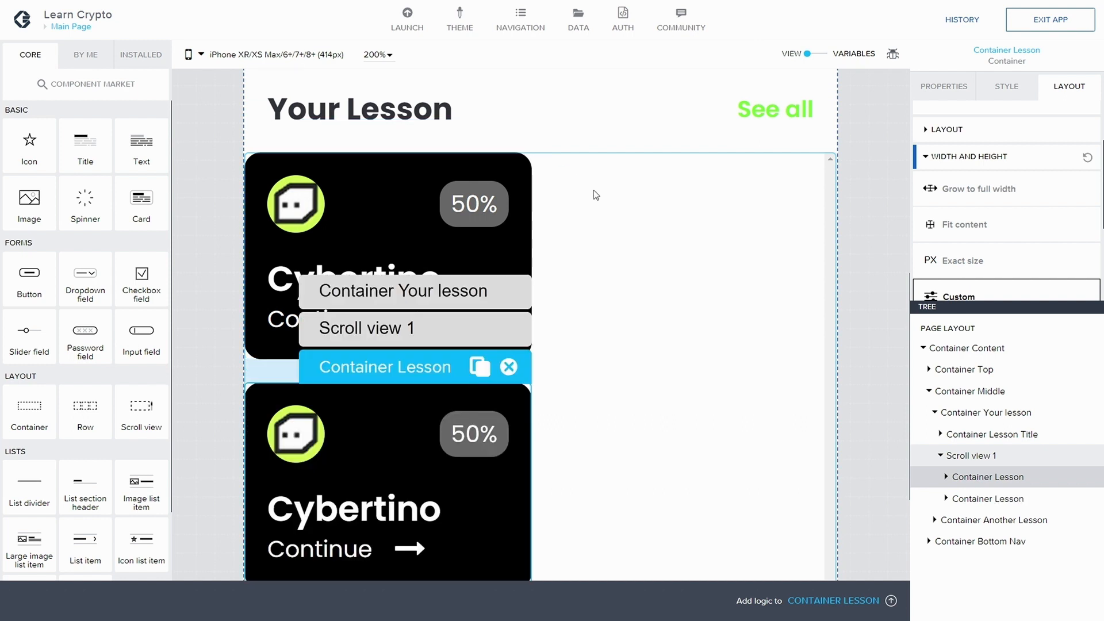
# Step: Set the layout direction of Scroll view 1 to Horizontal and save the app
pyautogui.click(995, 456)
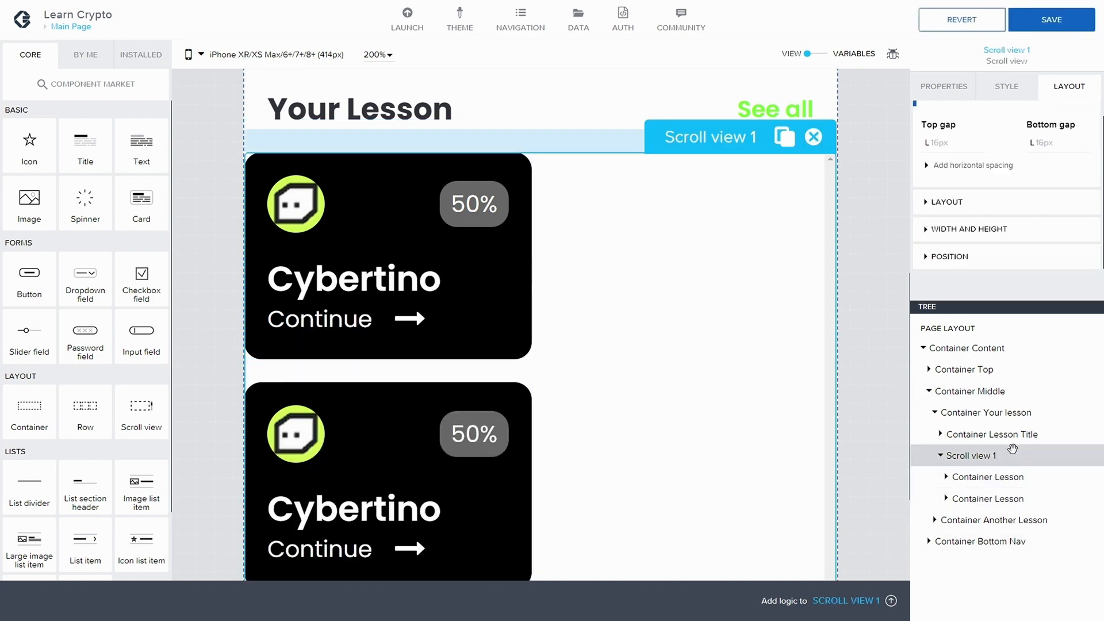
pyautogui.click(940, 202)
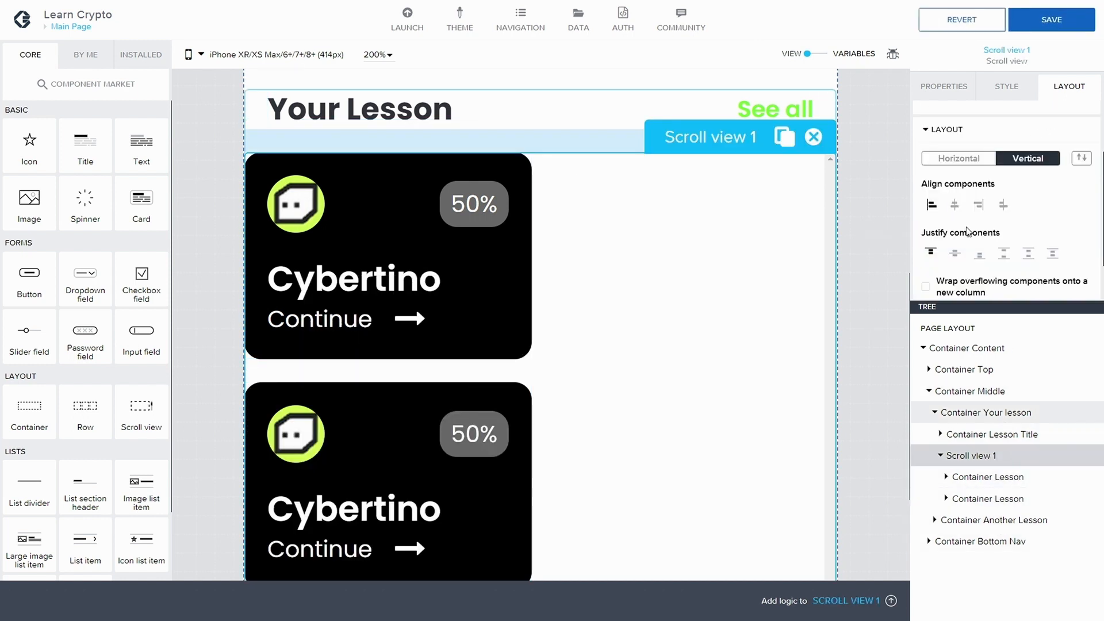
pyautogui.click(972, 163)
pyautogui.click(1048, 27)
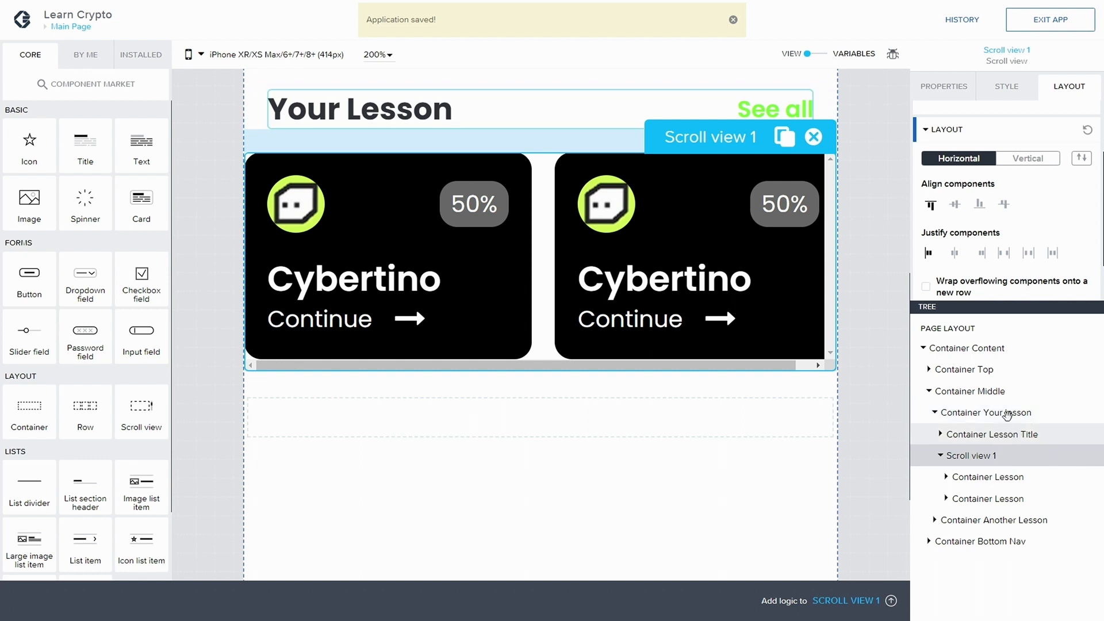
pyautogui.click(987, 391)
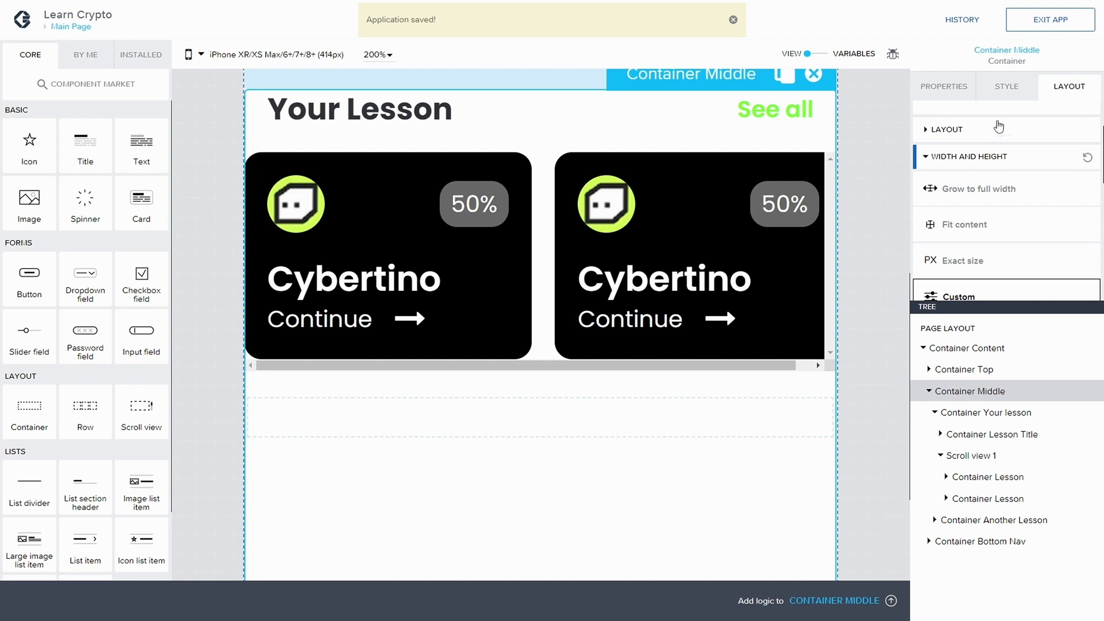
pyautogui.scroll(2, 986, 146)
pyautogui.click(944, 183)
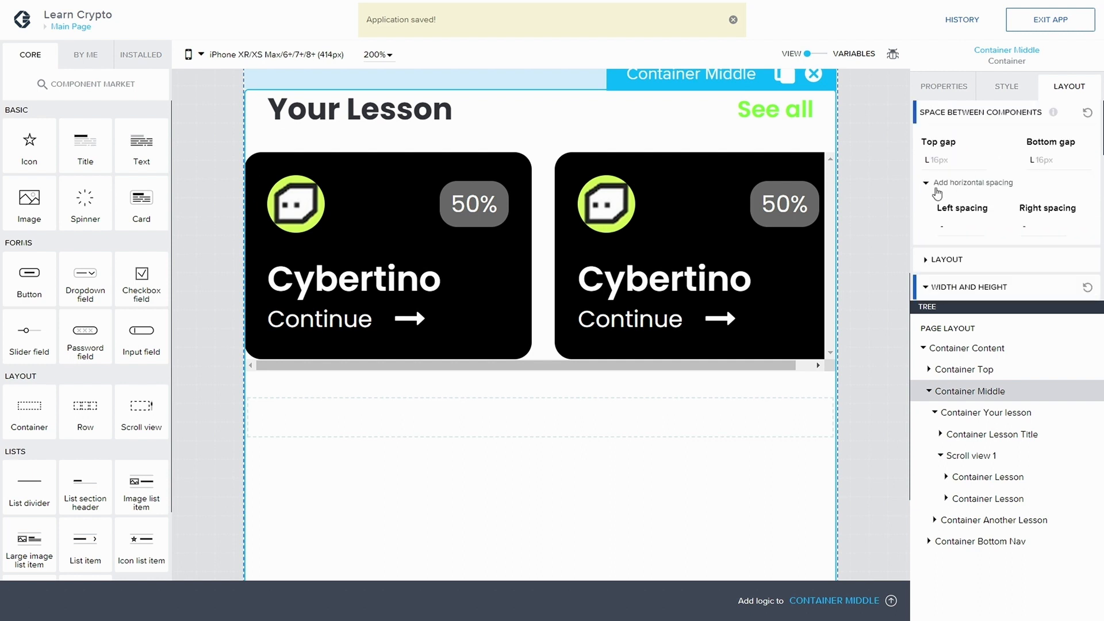
pyautogui.click(942, 227)
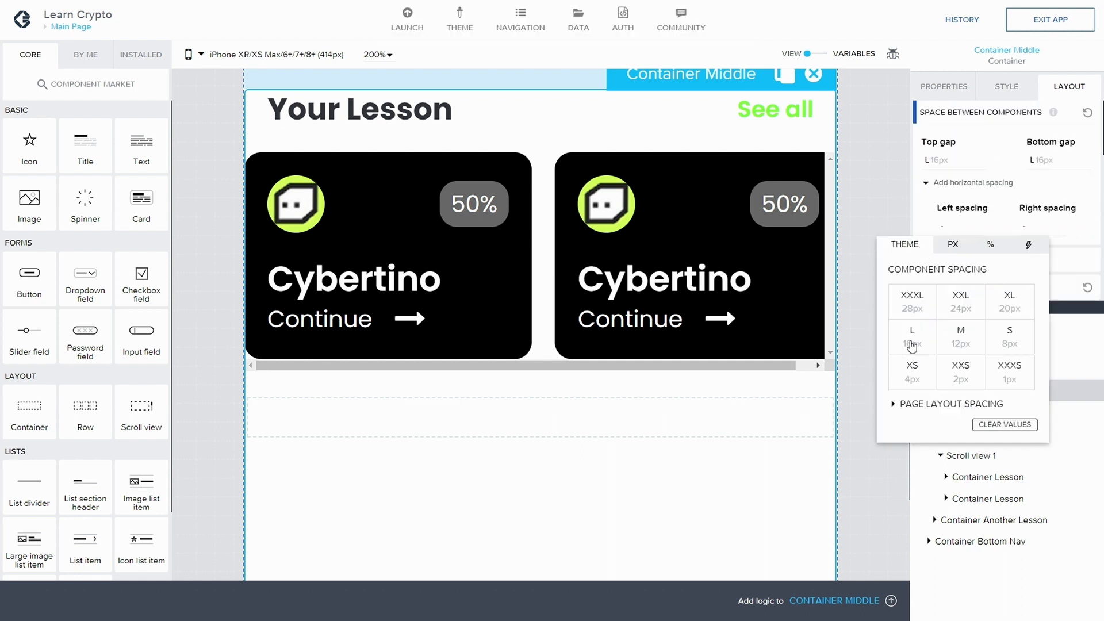
pyautogui.click(905, 233)
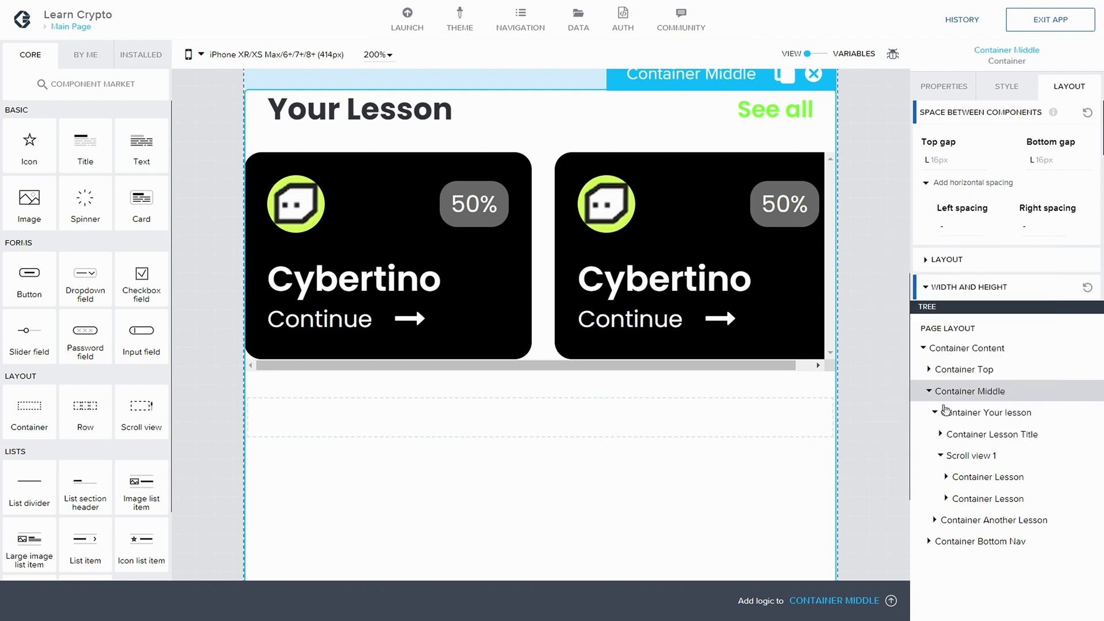
# Step: Give Scroll view 1 a left spacing of L (16px), matching Container Lesson Title, and save the app
pyautogui.click(946, 440)
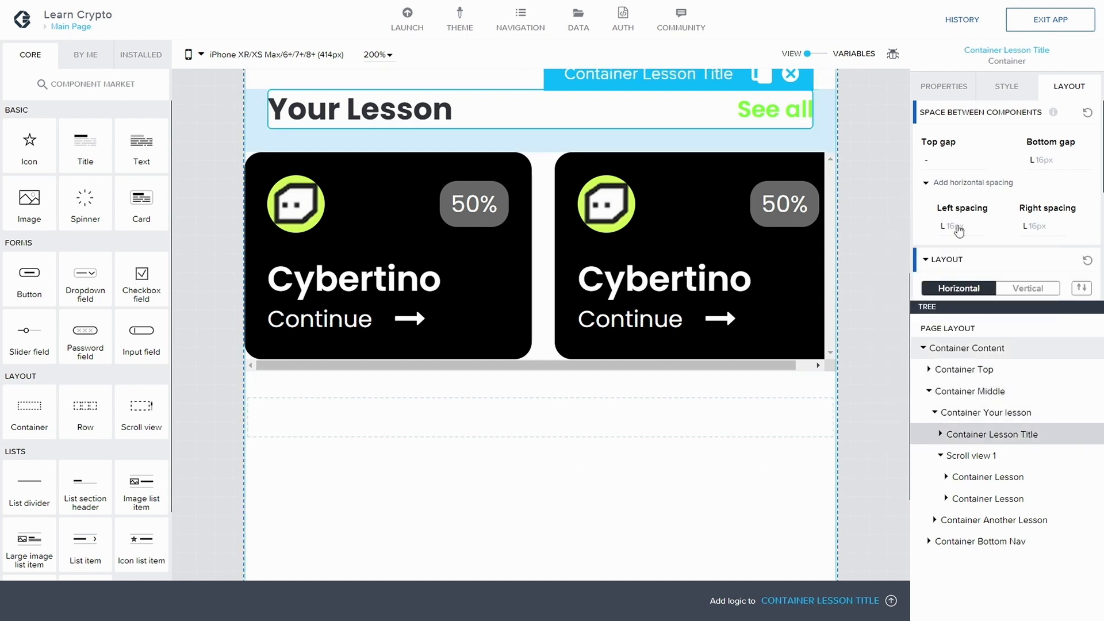
pyautogui.click(961, 457)
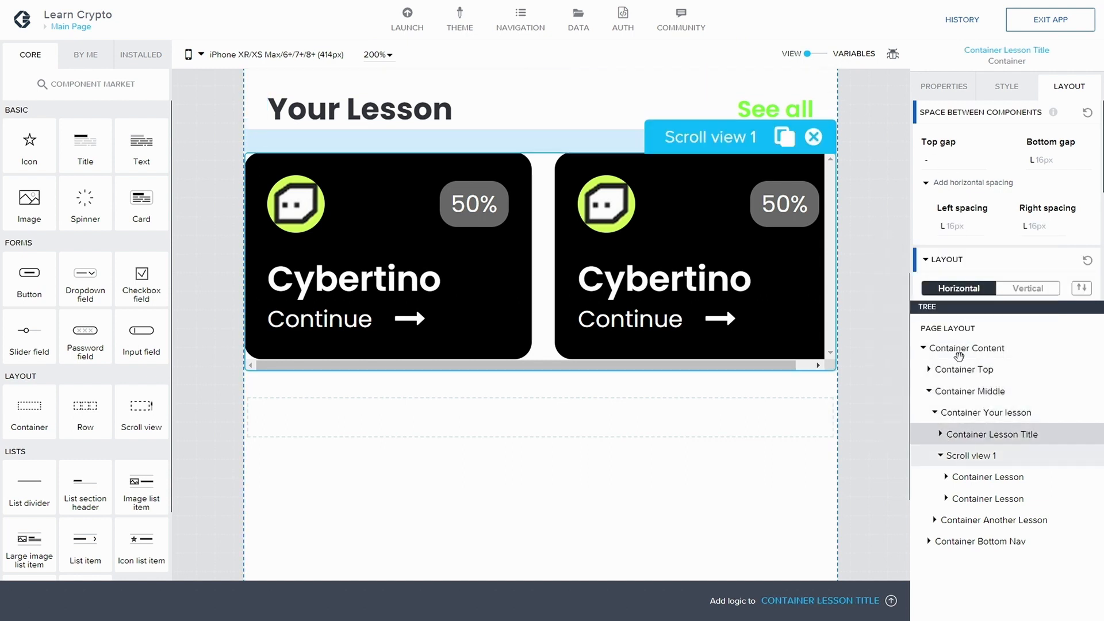
pyautogui.click(926, 183)
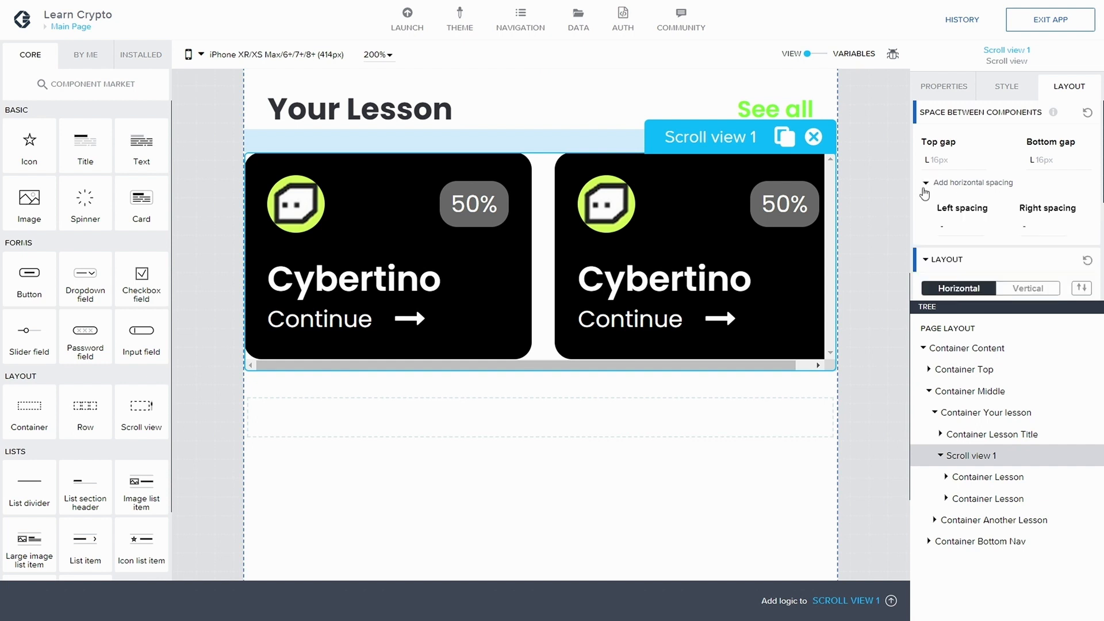
pyautogui.click(943, 230)
pyautogui.click(914, 348)
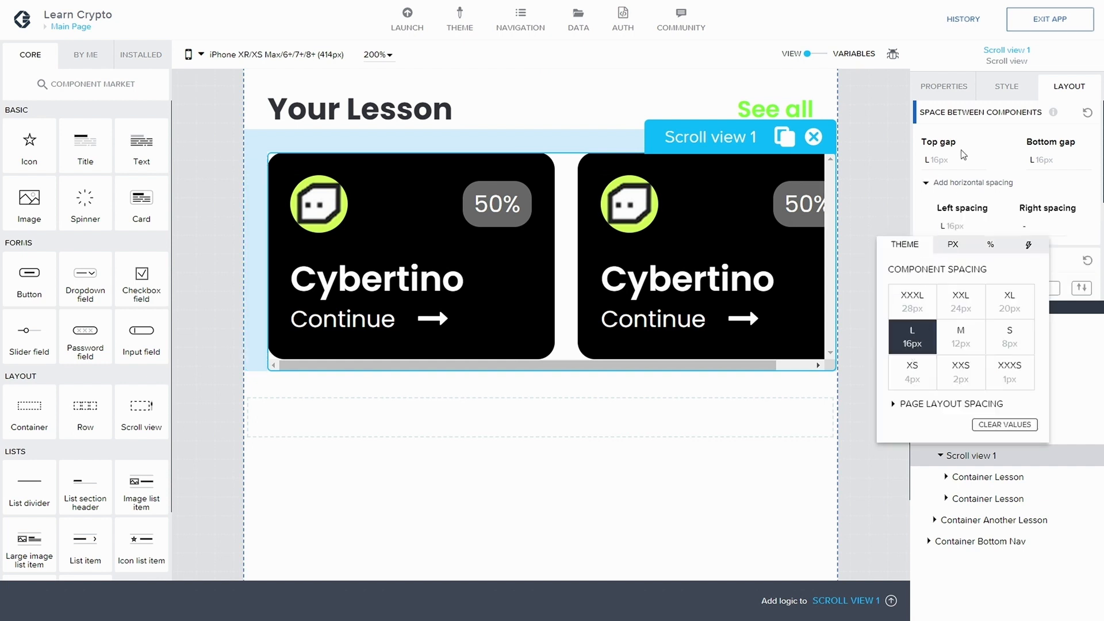
pyautogui.click(1051, 26)
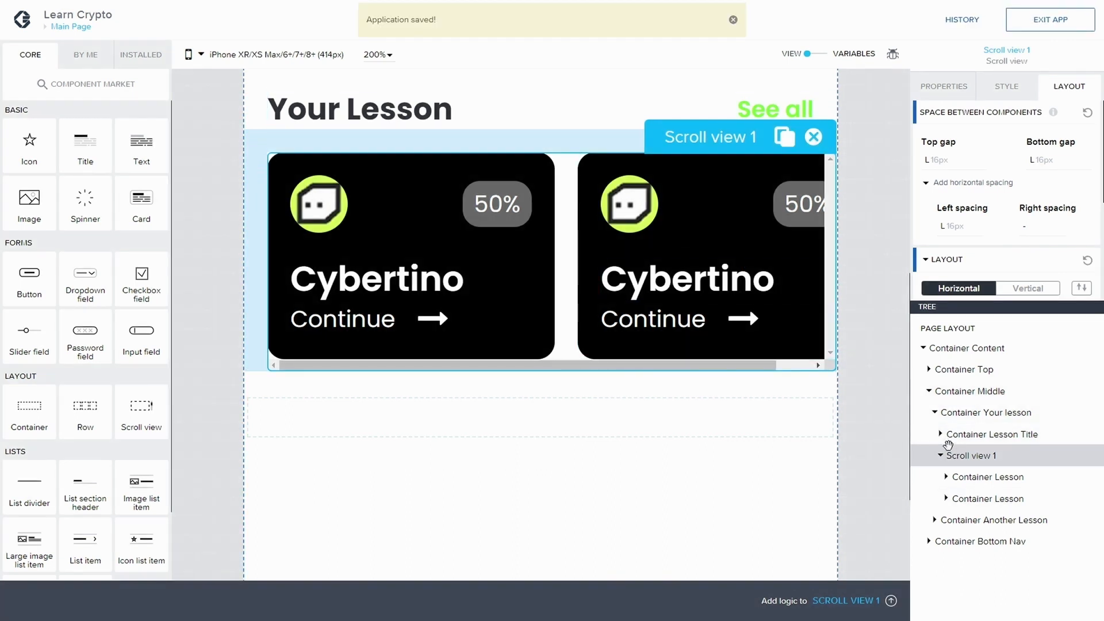
# Step: Replace the image in the second lesson card with the blue S logo from the app's image assets
pyautogui.click(946, 498)
pyautogui.click(1005, 518)
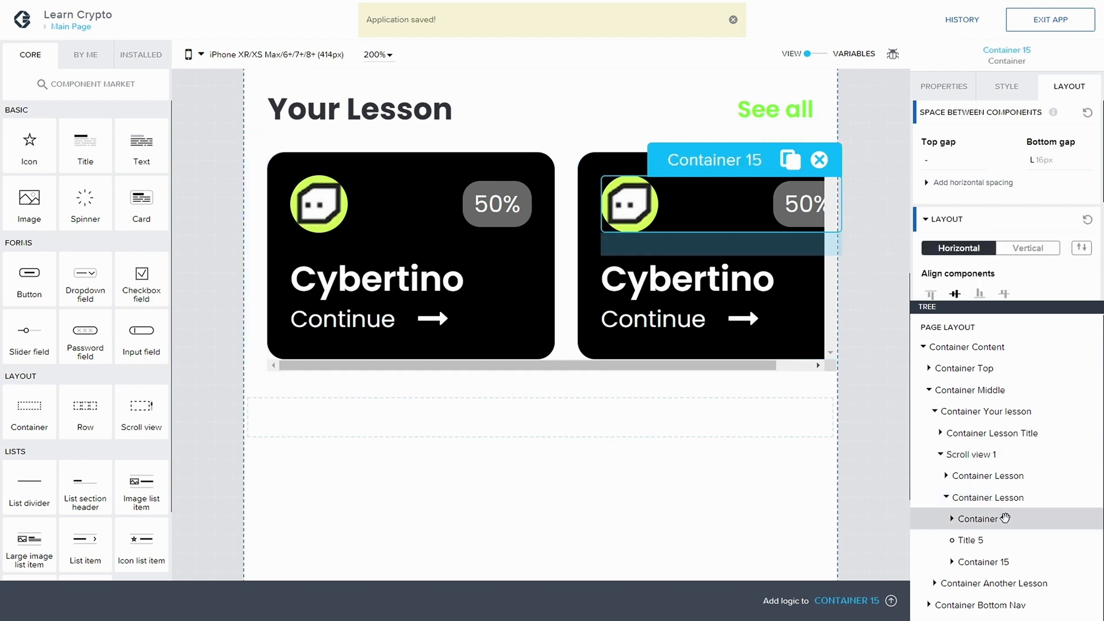
pyautogui.click(951, 520)
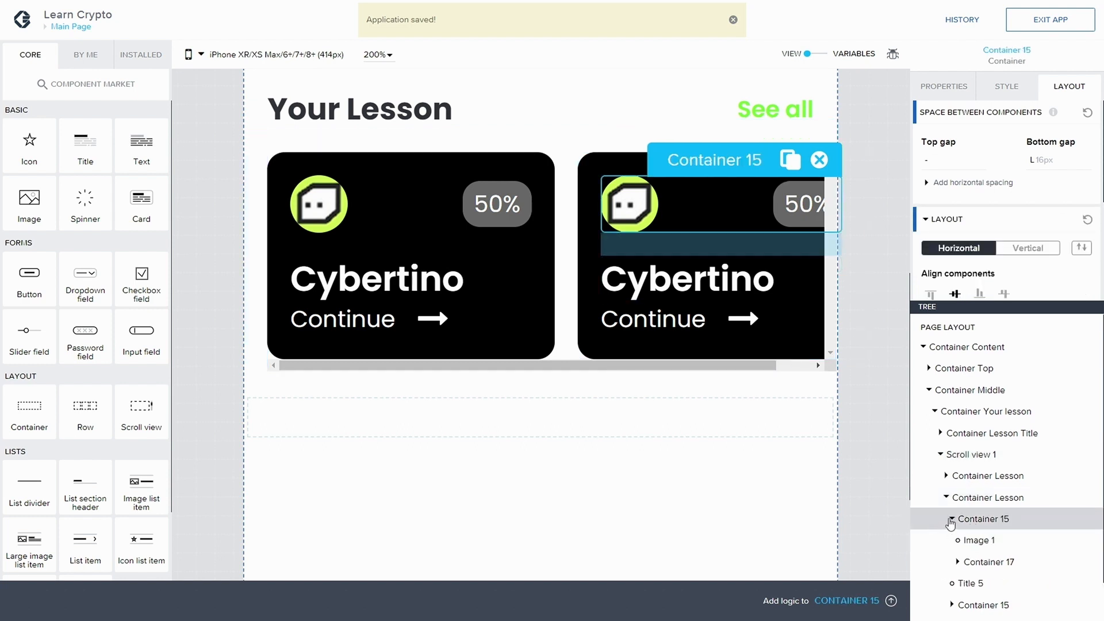
pyautogui.click(978, 539)
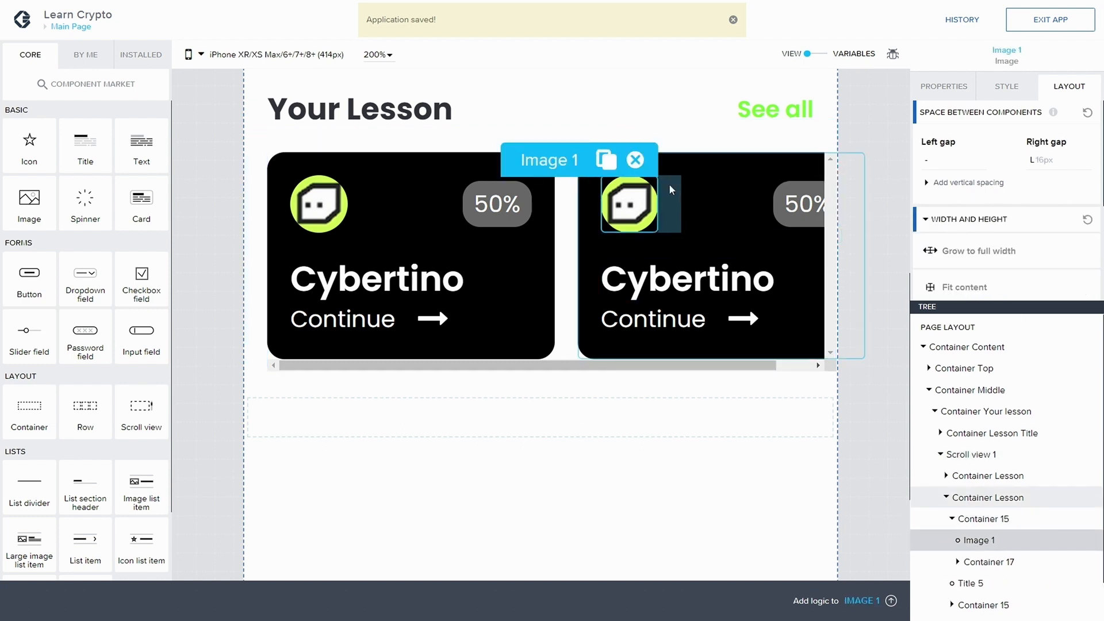
pyautogui.click(943, 86)
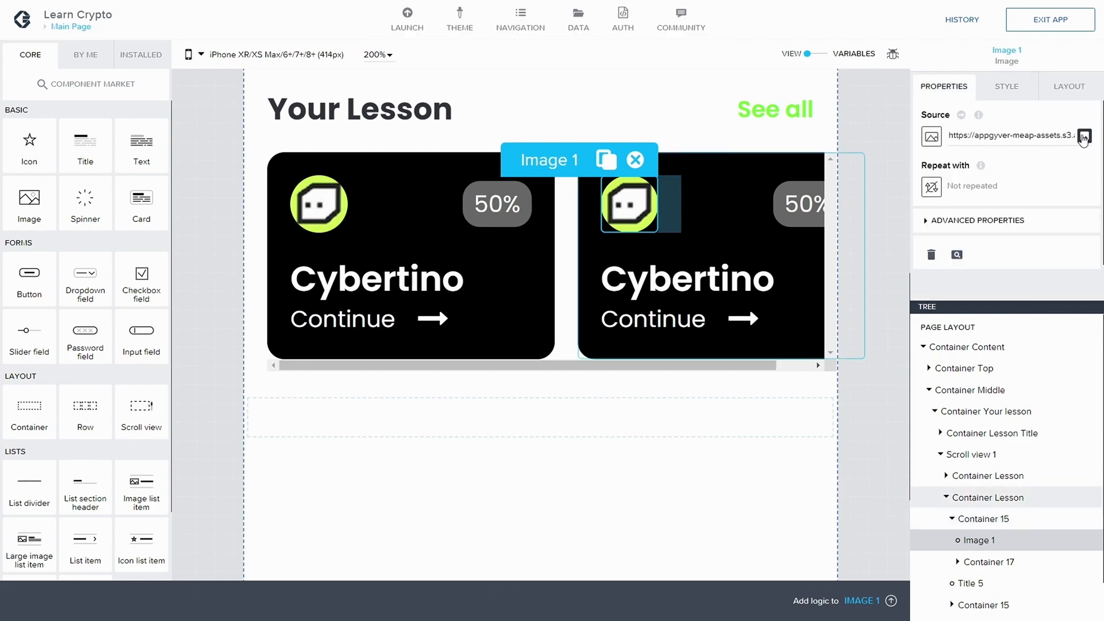
pyautogui.click(1084, 136)
pyautogui.click(546, 252)
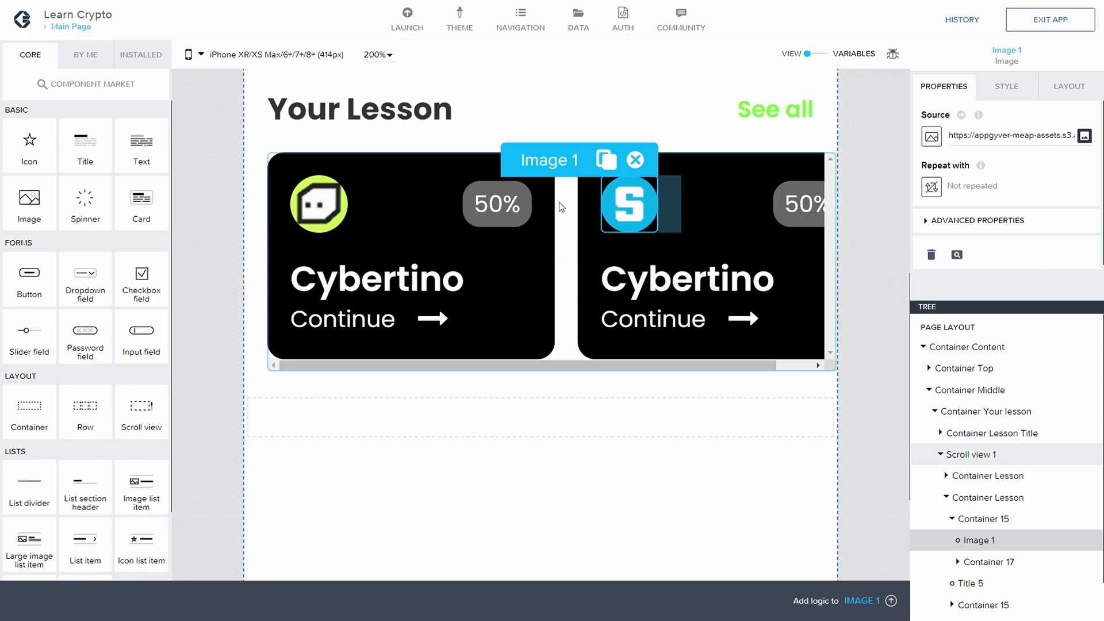
# Step: Change the second lesson card's percentage text to 42%
pyautogui.click(790, 218)
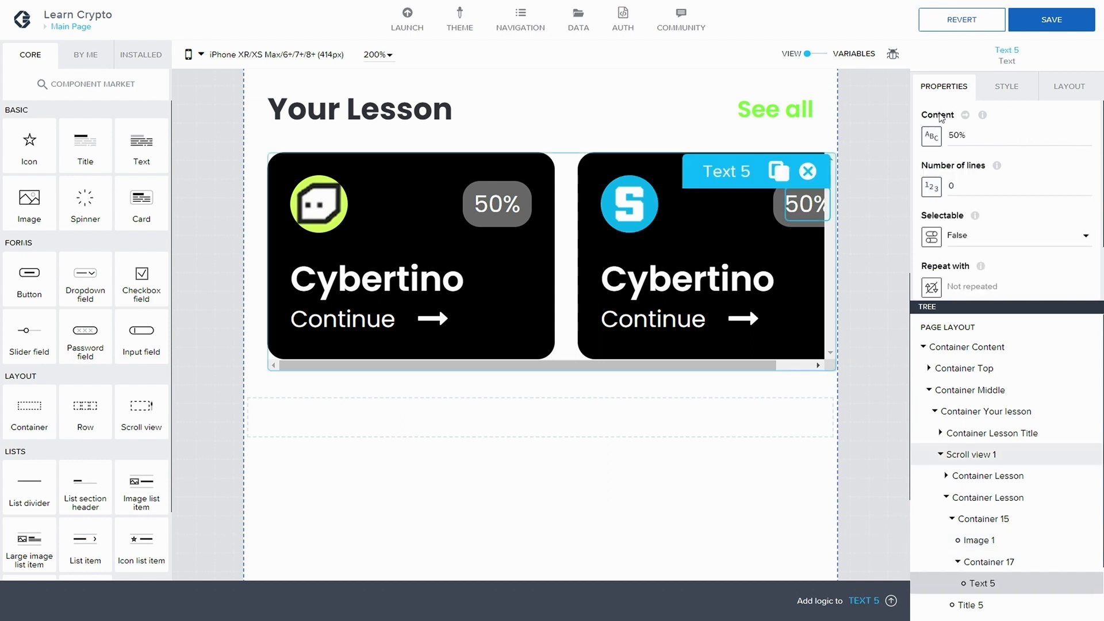
pyautogui.moveTo(972, 135); pyautogui.dragTo(946, 134)
pyautogui.write('42%')
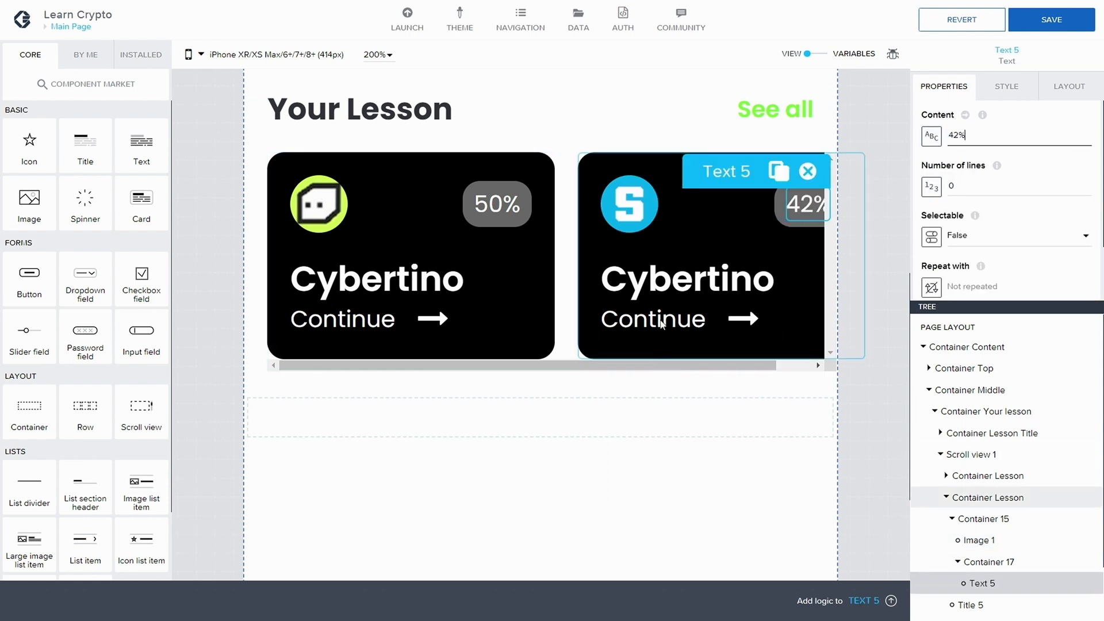
# Step: Change the second lesson card's title to Sand and save the app
pyautogui.click(661, 282)
pyautogui.doubleClick(972, 138)
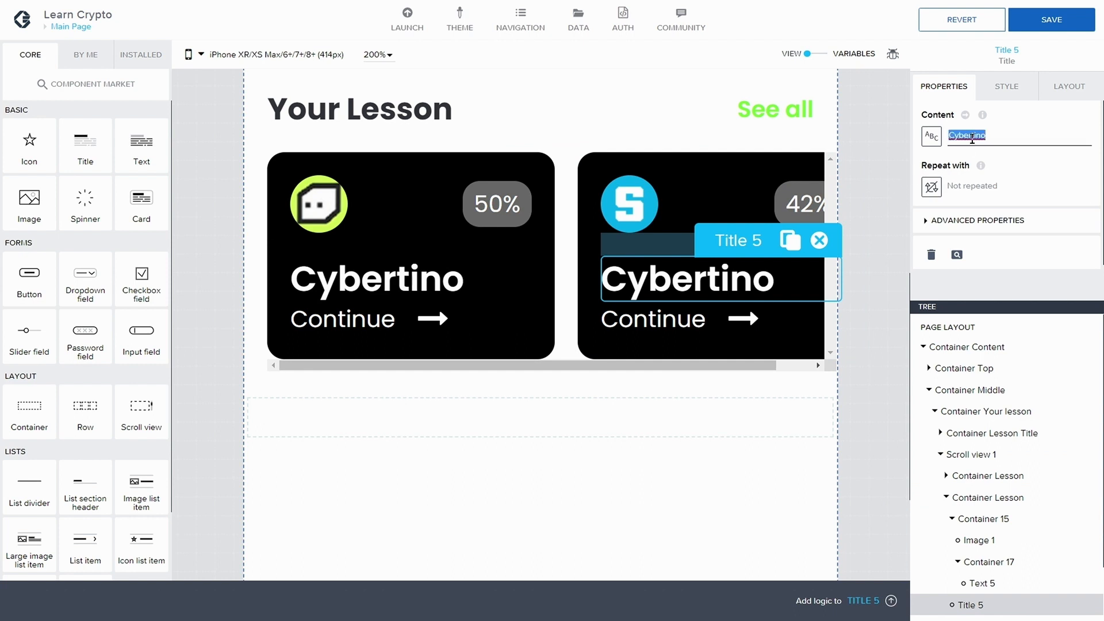
pyautogui.write('Sand')
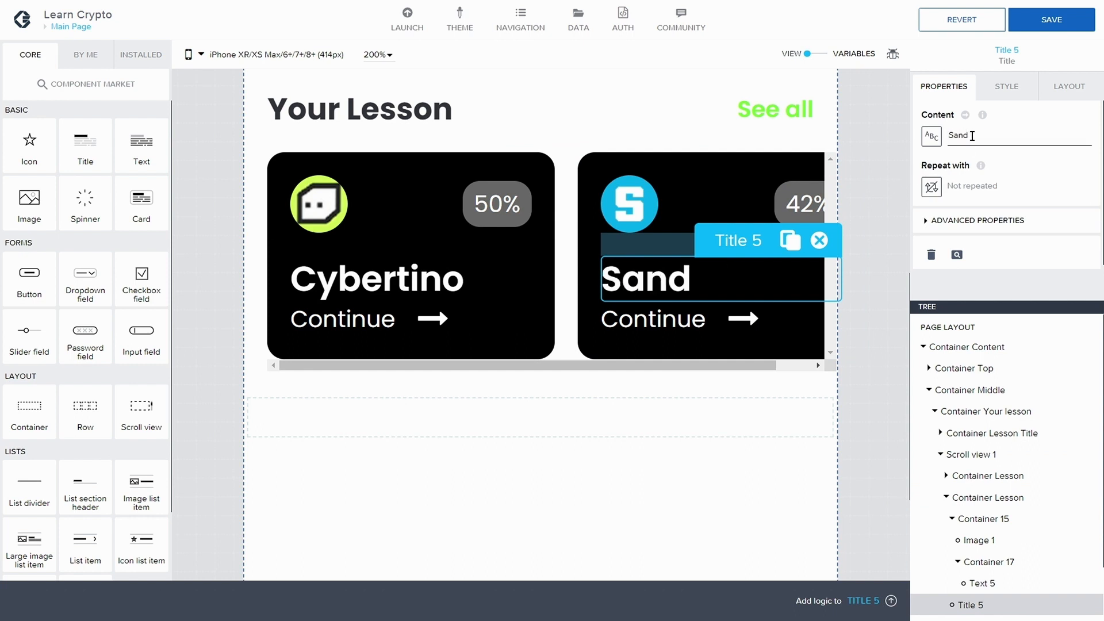
pyautogui.click(1054, 21)
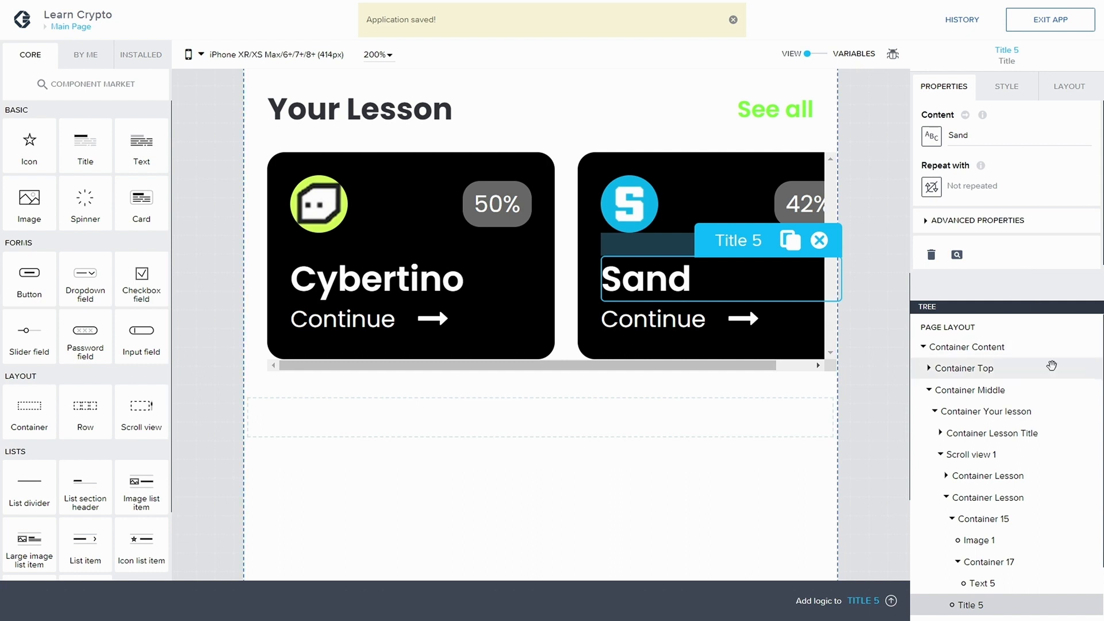
# Step: Set Horizontal scroll to True for Scroll view 1
pyautogui.click(969, 455)
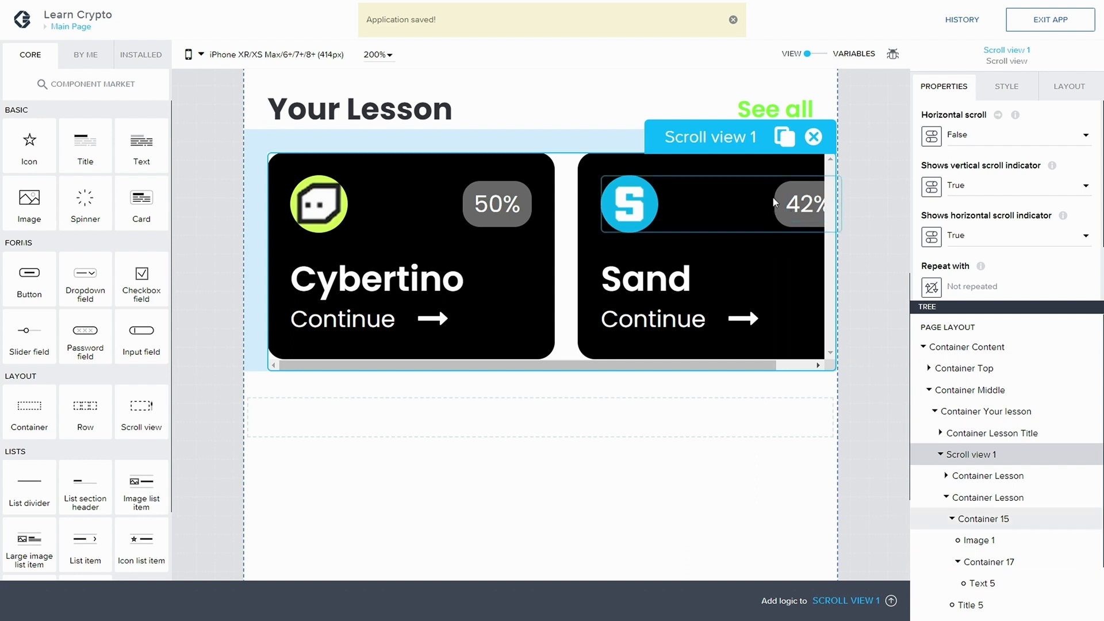
pyautogui.click(964, 135)
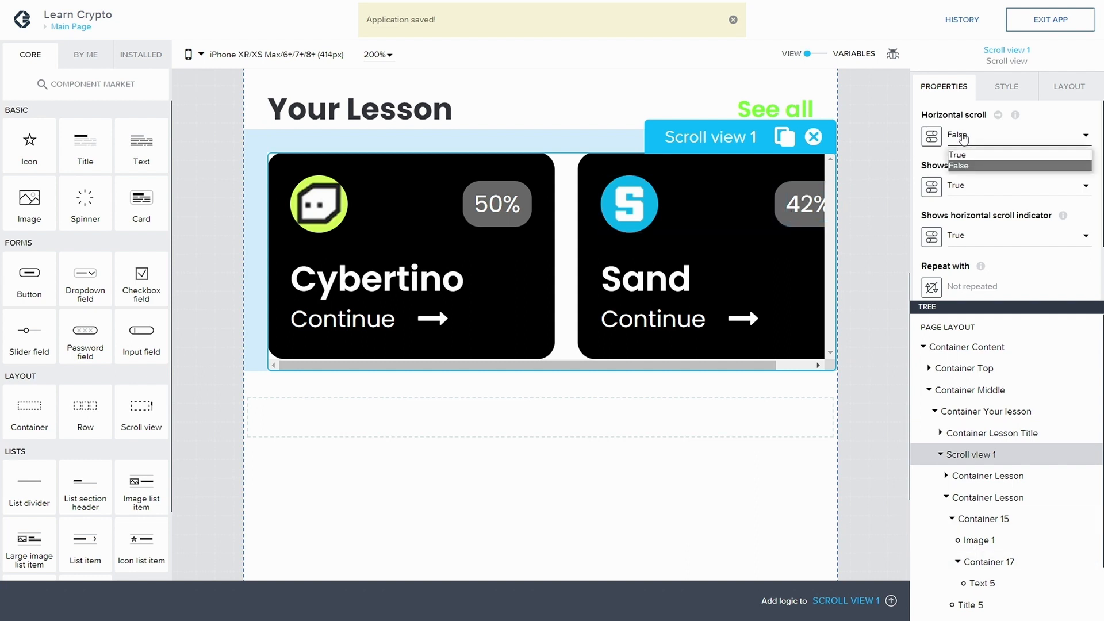
pyautogui.click(986, 154)
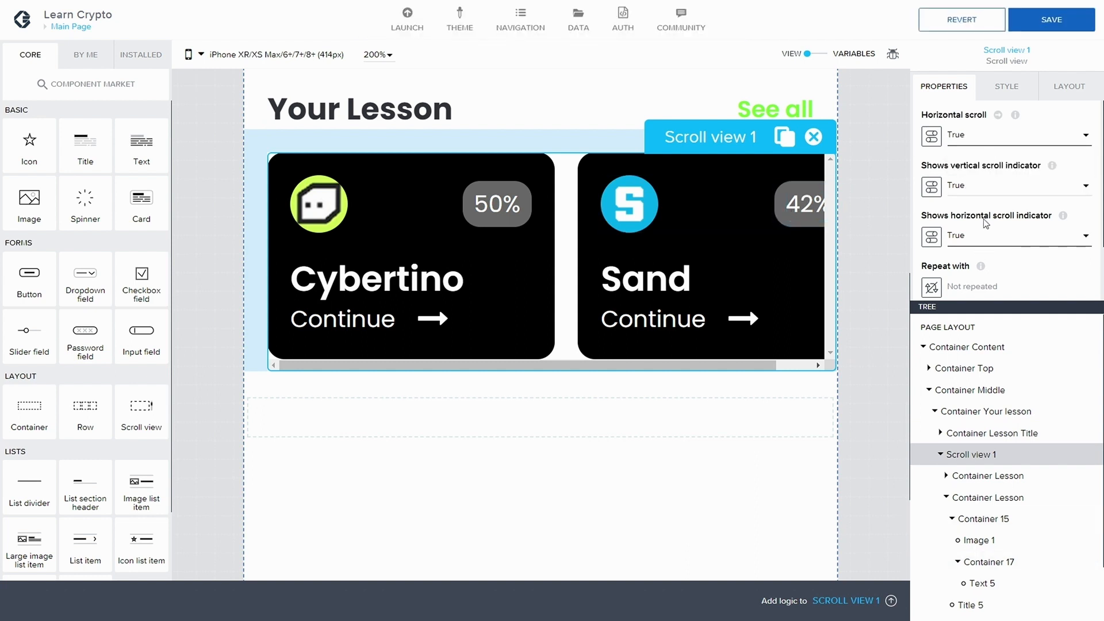
# Step: Set the vertical and horizontal scroll indicators of Scroll view 1 to False and save the app
pyautogui.click(973, 185)
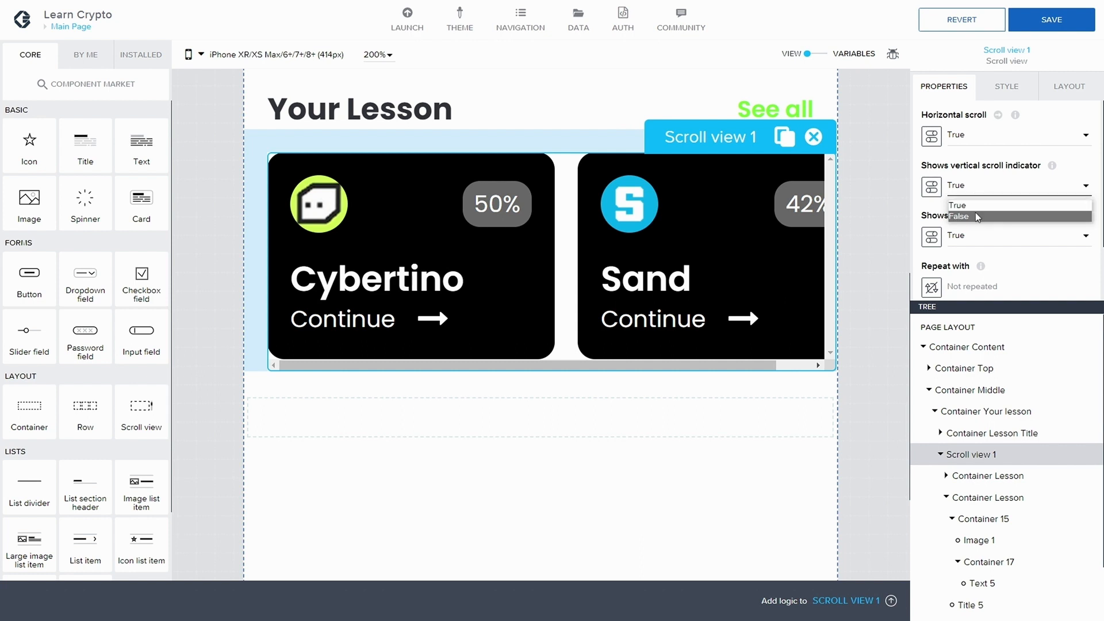
pyautogui.click(976, 216)
pyautogui.click(972, 236)
pyautogui.click(972, 265)
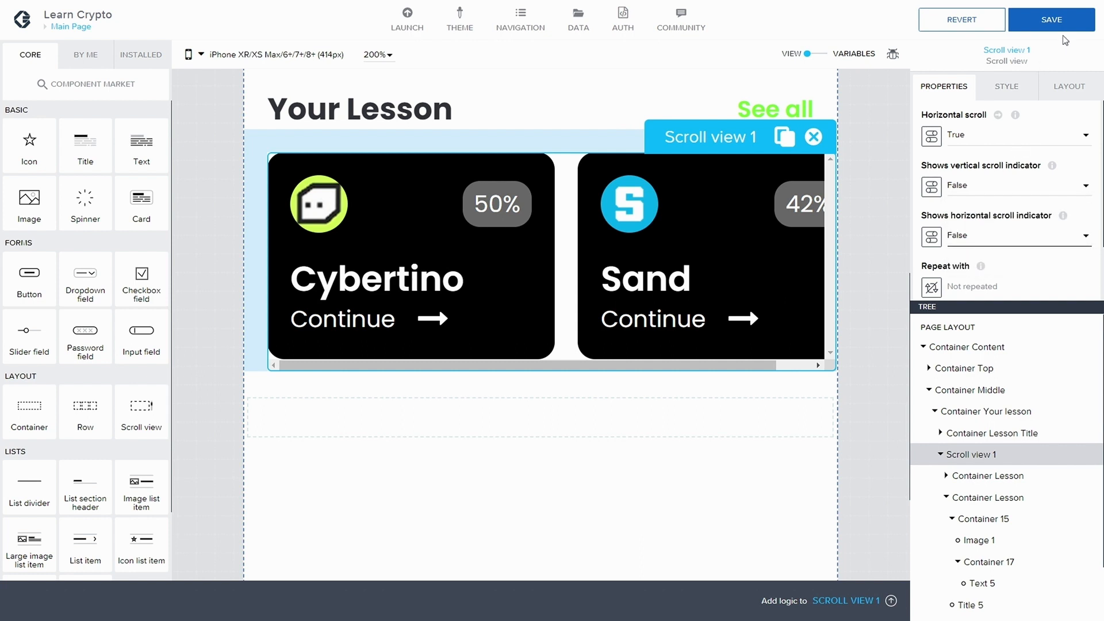
pyautogui.click(1052, 20)
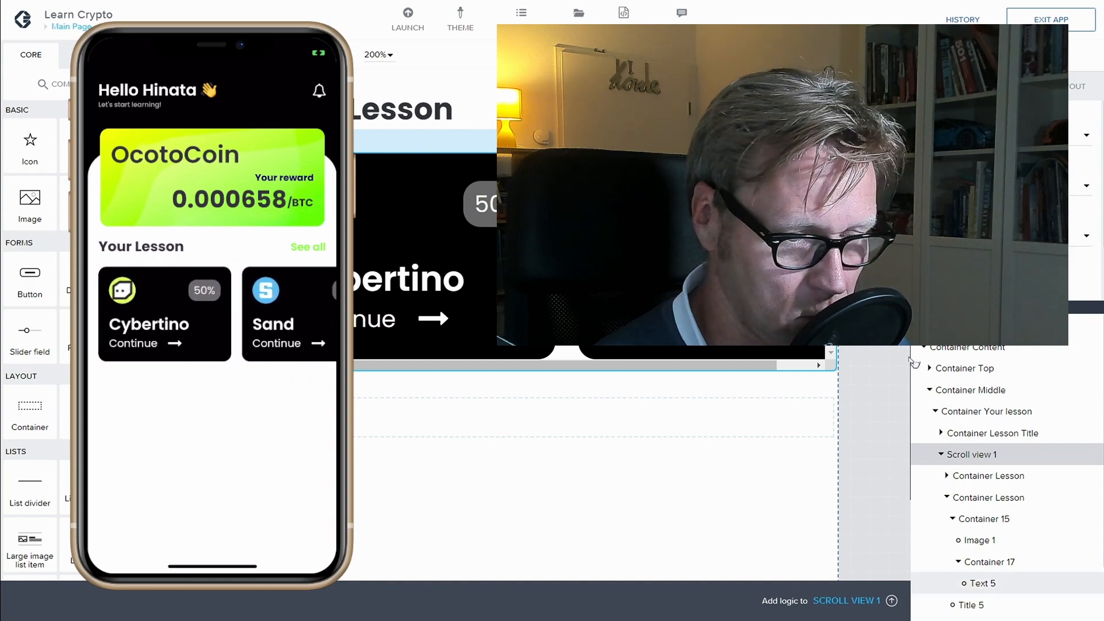
# Step: Copy Container Lesson Title from Container Your lesson and paste it into Container Another Lesson
pyautogui.click(941, 454)
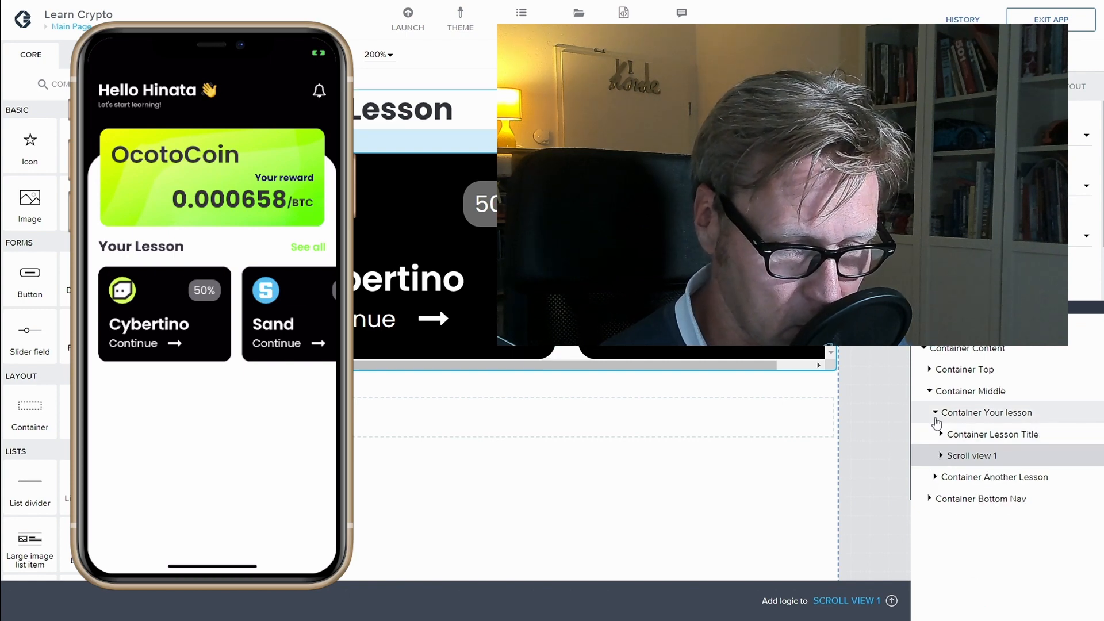
pyautogui.click(935, 413)
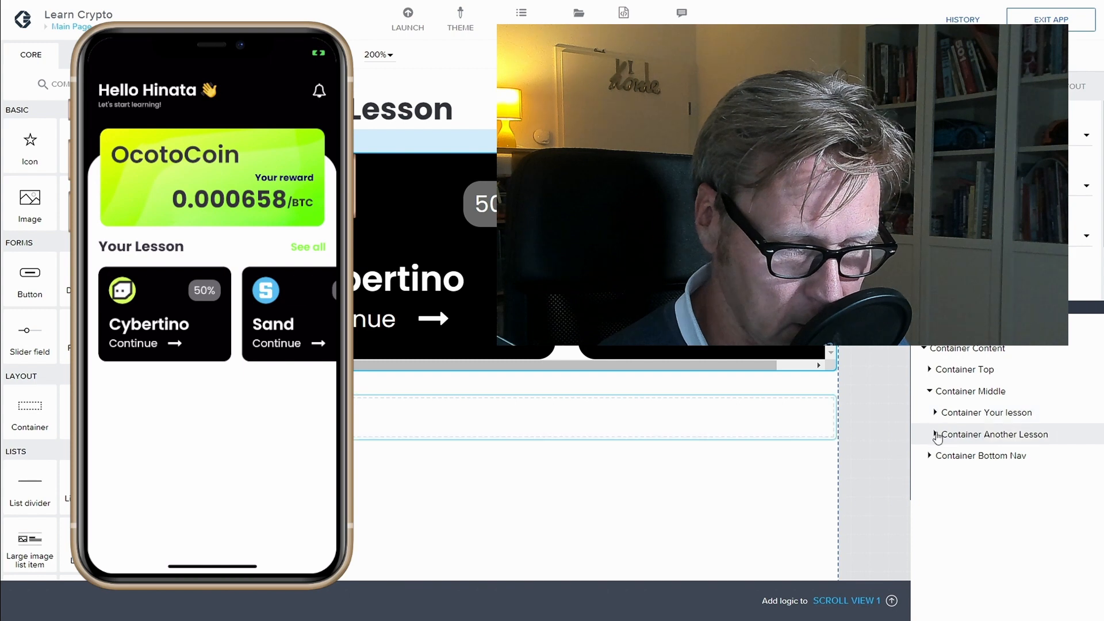
pyautogui.click(935, 412)
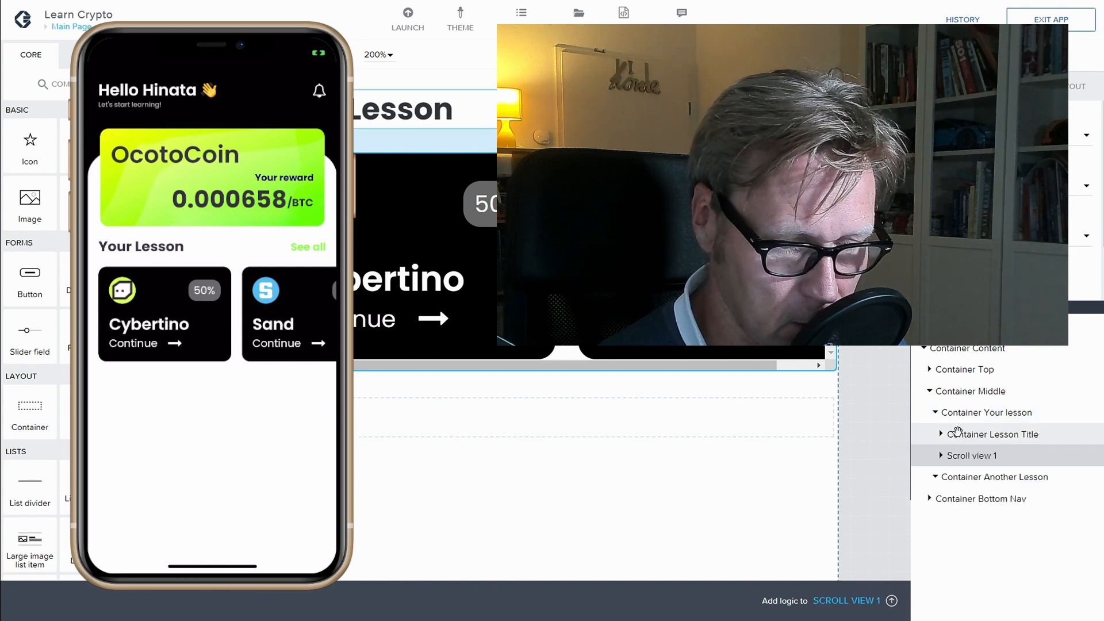
pyautogui.hotkey('ctrl', 'c')
pyautogui.click(1007, 477)
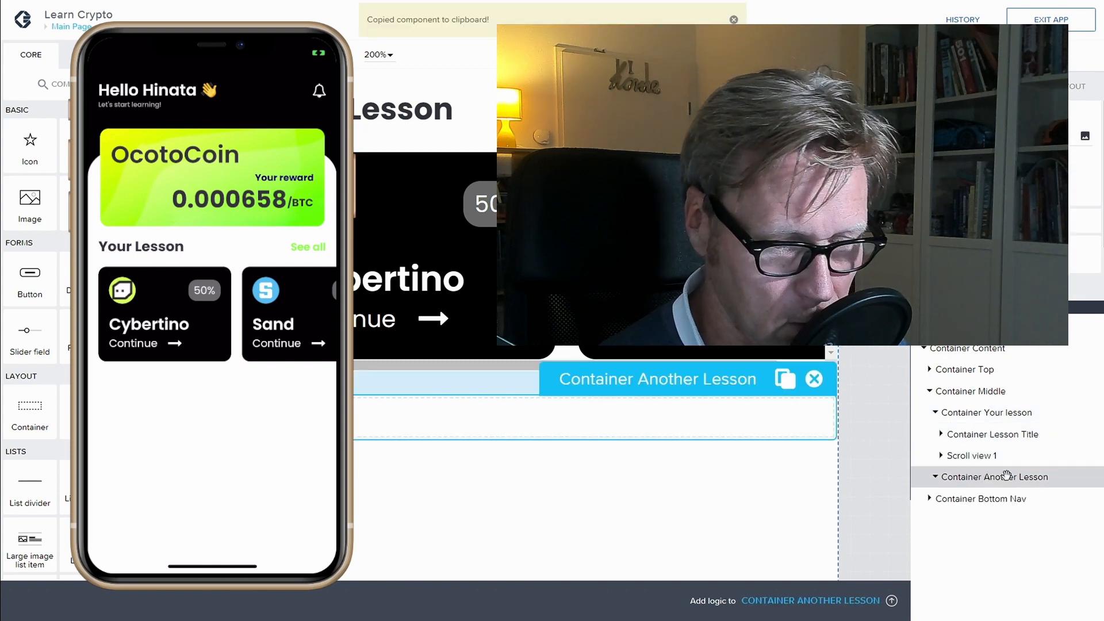
pyautogui.hotkey('ctrl', 'v')
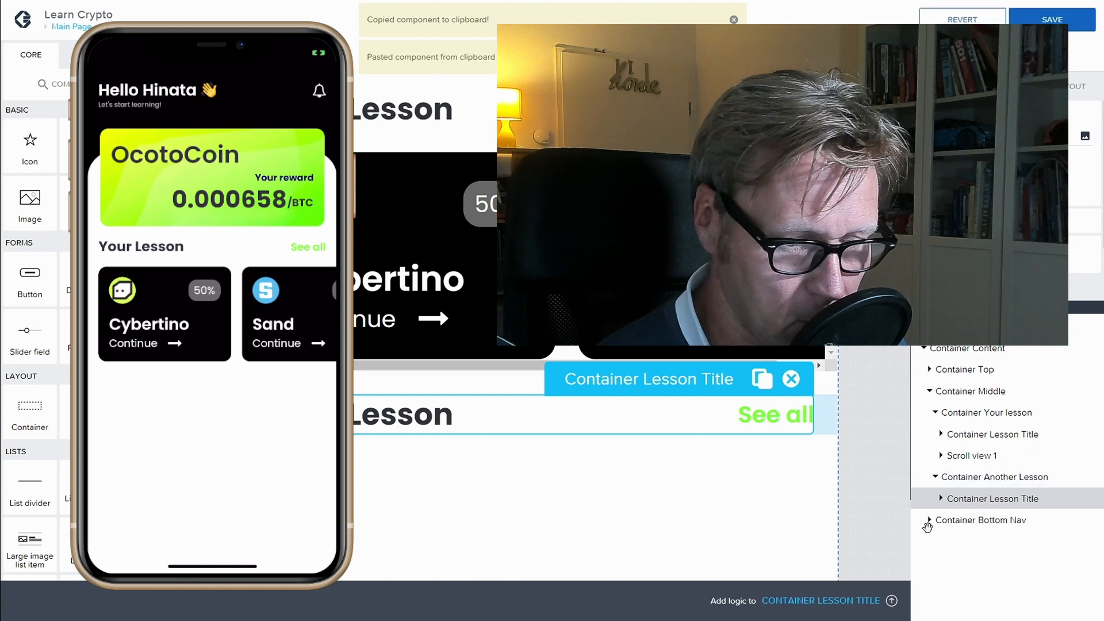
# Step: Change the heading in the pasted lesson title container to Another Lesson
pyautogui.click(941, 499)
pyautogui.click(963, 520)
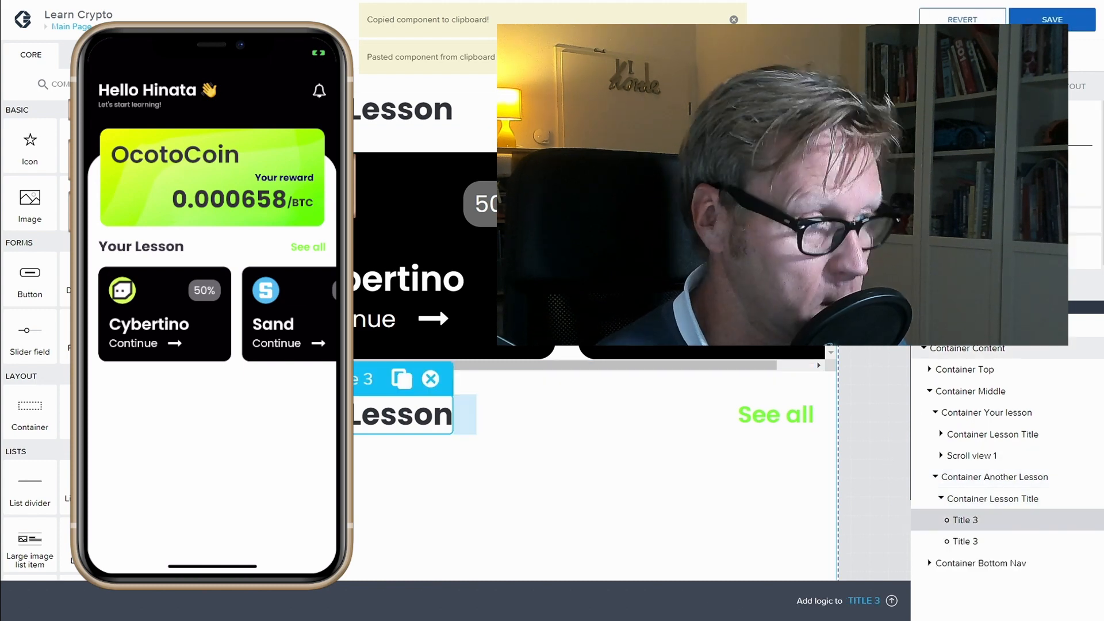
pyautogui.write('Another')
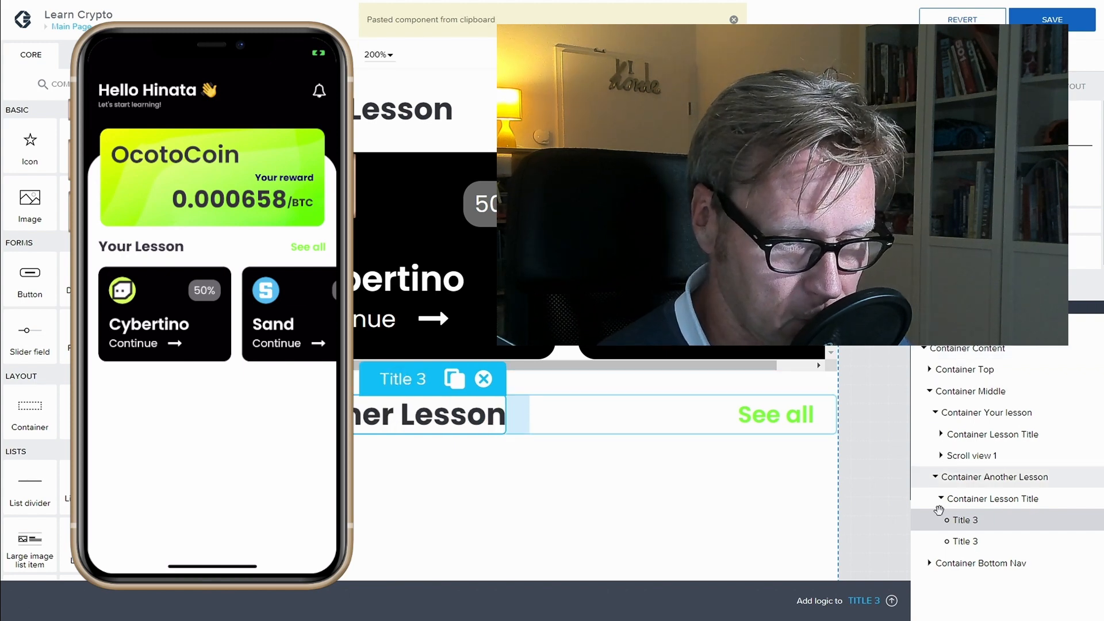
pyautogui.click(965, 500)
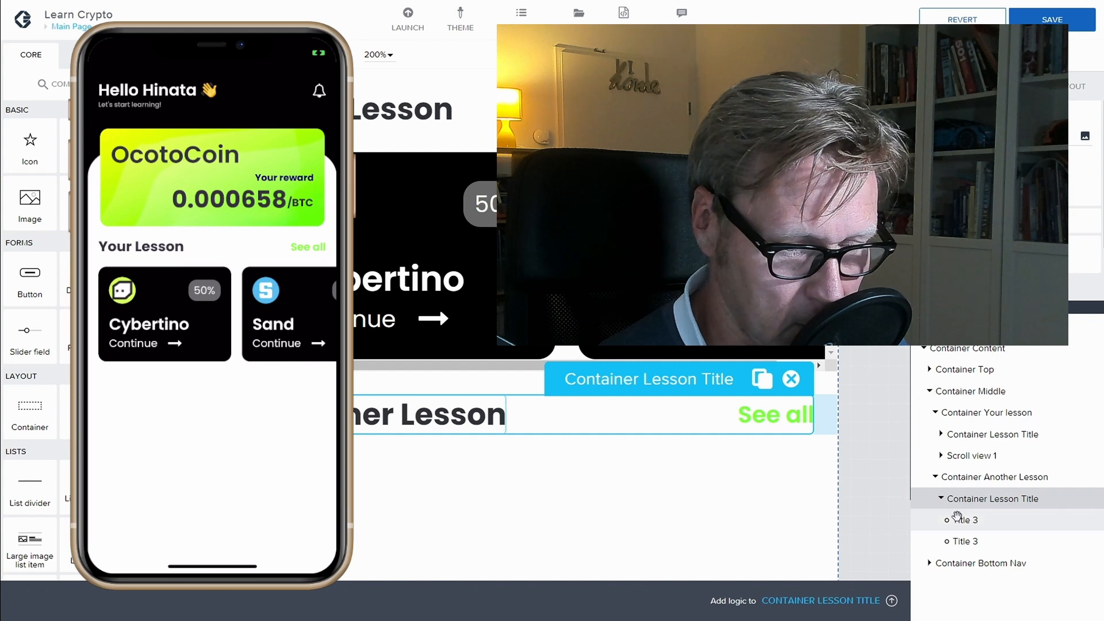
pyautogui.click(940, 500)
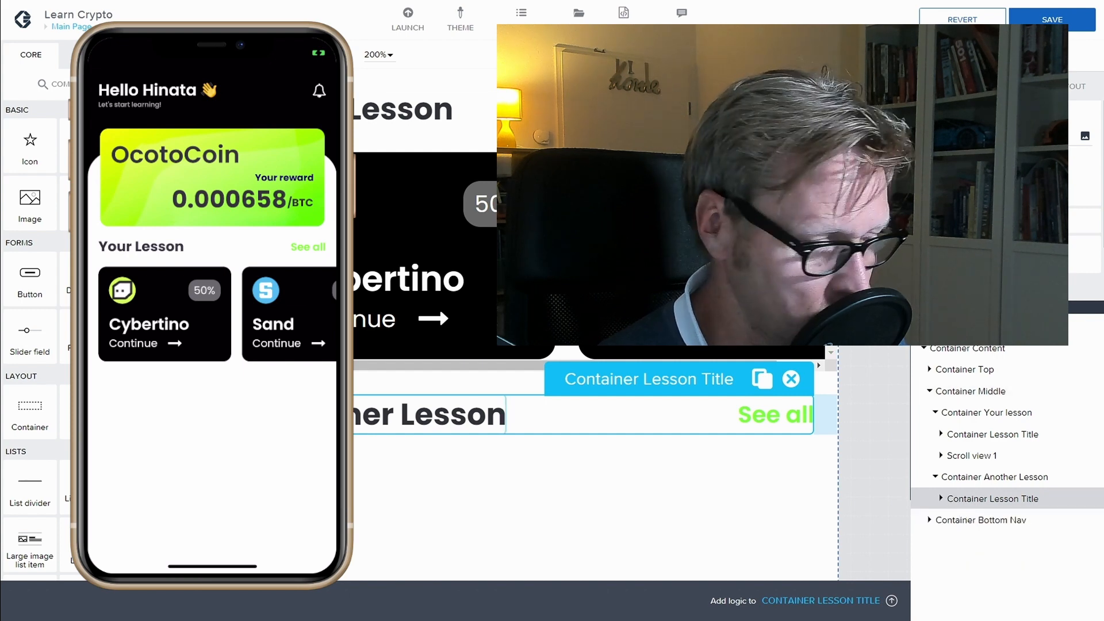
# Step: Add a scroll view to Container Another Lesson below its lesson title container
pyautogui.moveTo(142, 408); pyautogui.dragTo(1012, 512)
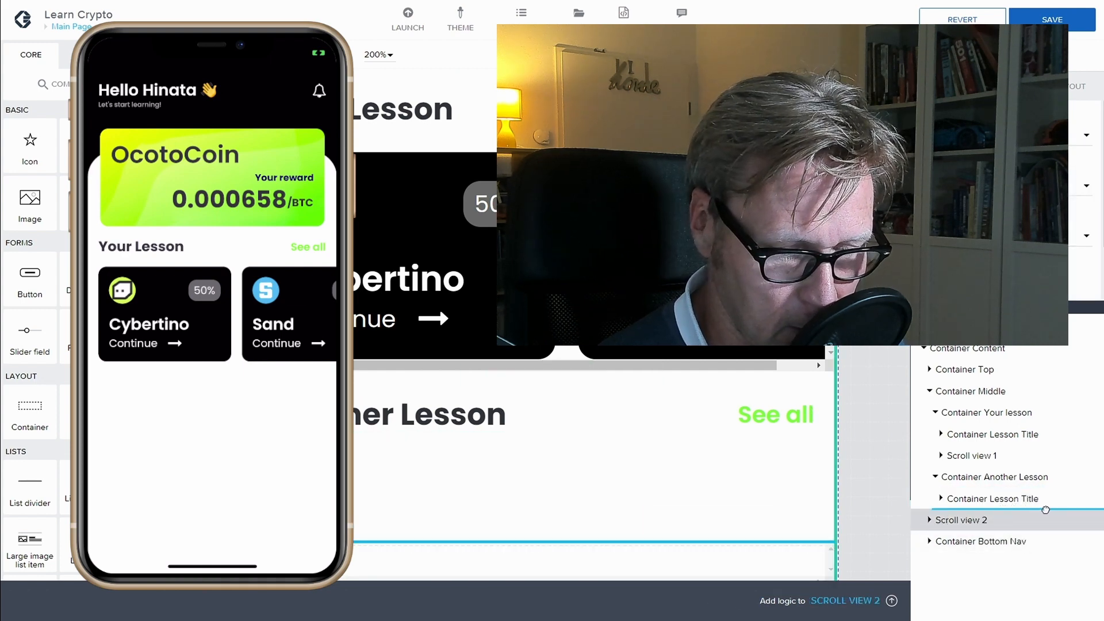
pyautogui.moveTo(970, 523); pyautogui.dragTo(998, 493)
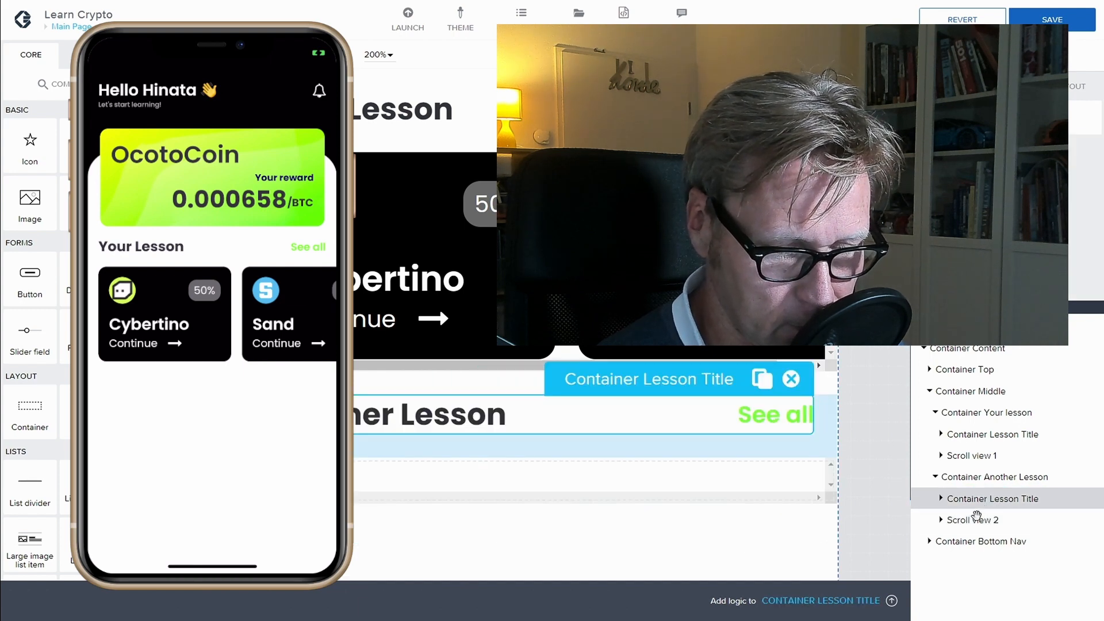
pyautogui.click(967, 535)
pyautogui.click(958, 522)
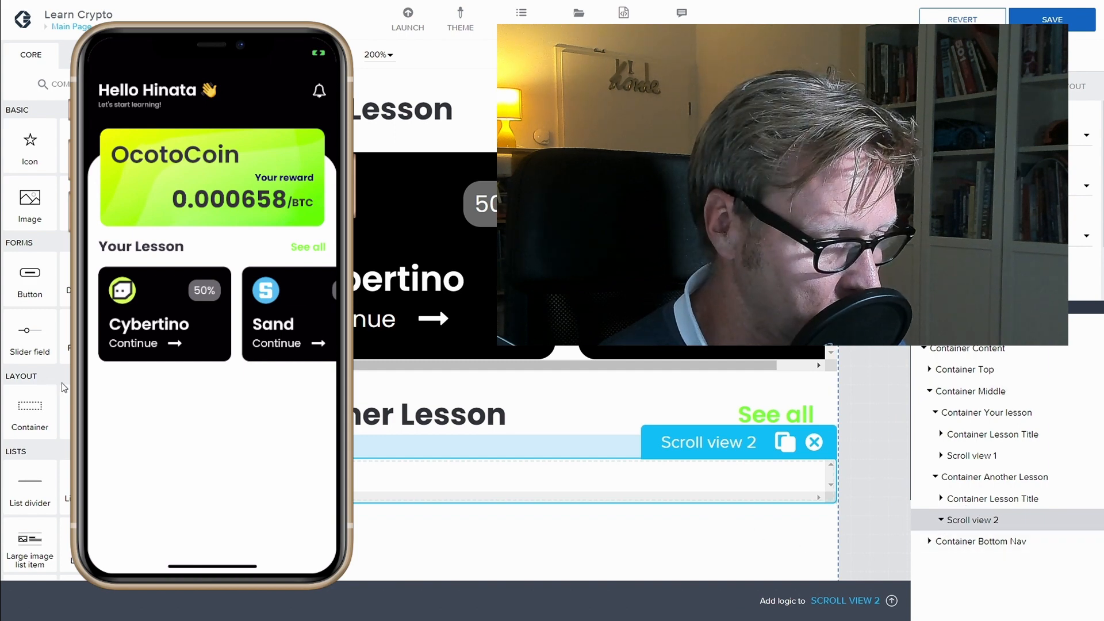
# Step: Add a container inside Scroll view 2 and set its display name to Container Another Lesson
pyautogui.moveTo(63, 424); pyautogui.dragTo(995, 521)
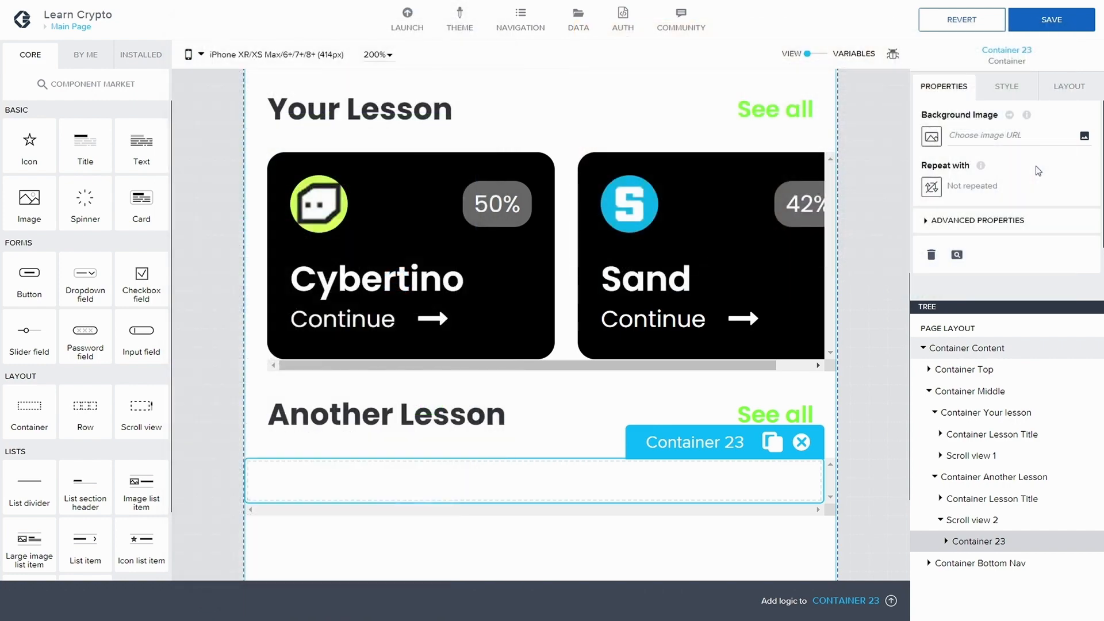
pyautogui.click(946, 541)
pyautogui.click(972, 220)
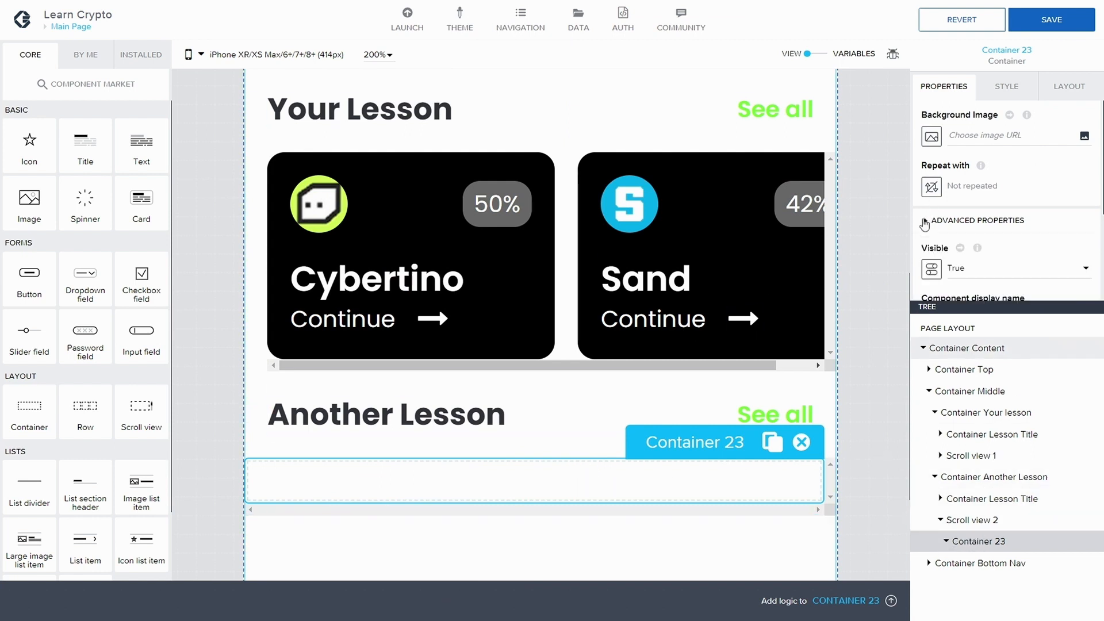
pyautogui.scroll(-3, 978, 270)
pyautogui.doubleClick(970, 228)
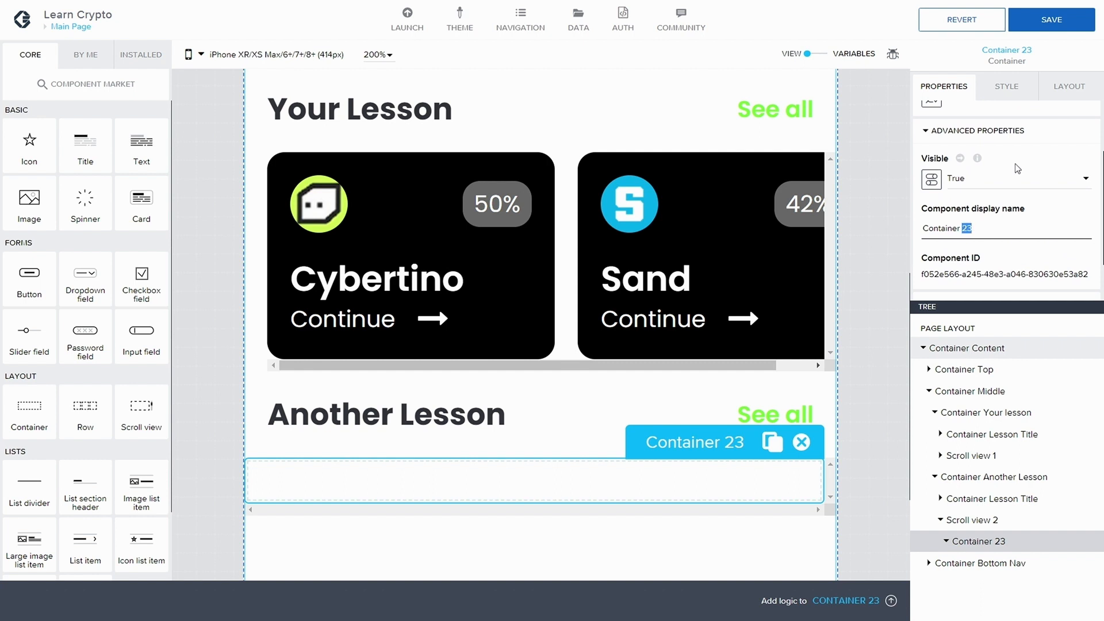
pyautogui.write('Another Lesson')
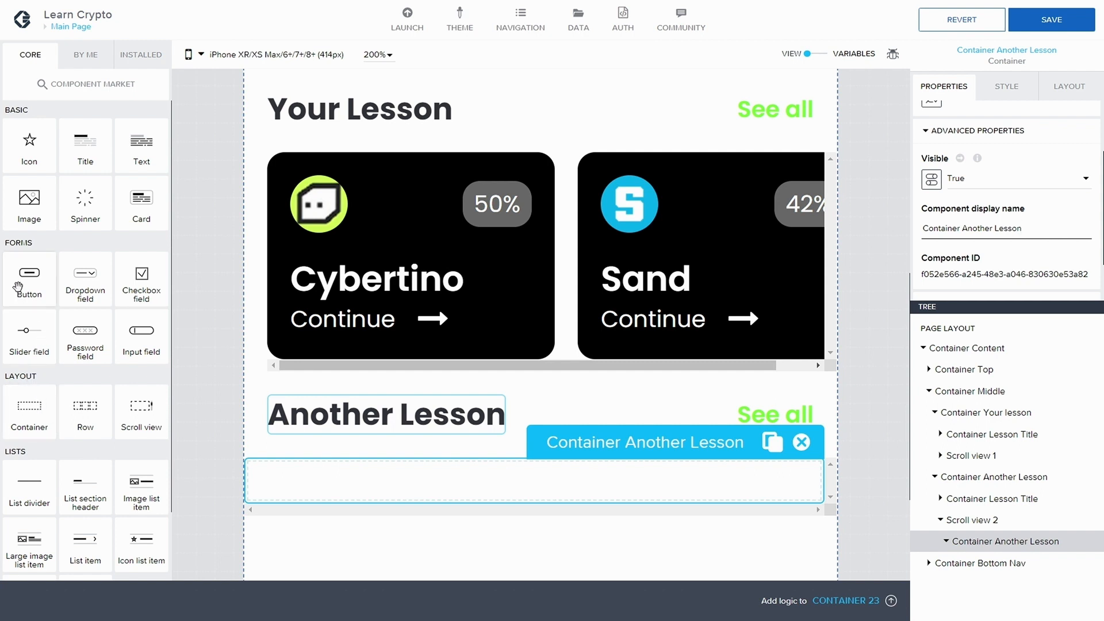
# Step: Add a container inside the scroll view's Container Another Lesson and name it Container Title
pyautogui.scroll(-1, 46, 385)
pyautogui.scroll(1, 53, 390)
pyautogui.moveTo(142, 407); pyautogui.dragTo(1019, 546)
pyautogui.click(926, 222)
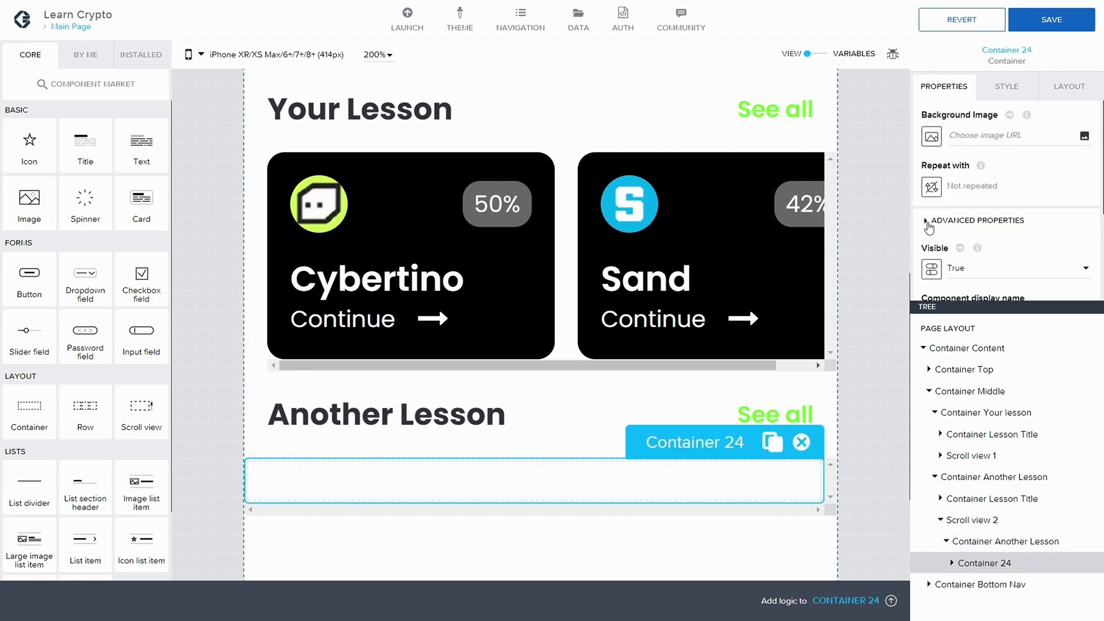
pyautogui.scroll(-2, 960, 250)
pyautogui.doubleClick(967, 228)
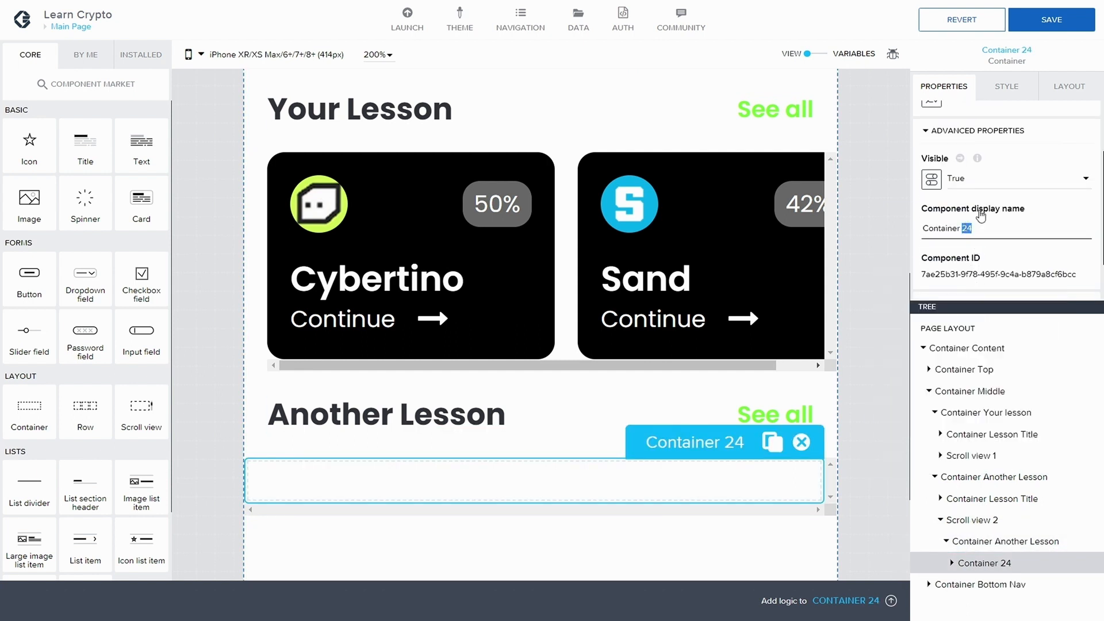
pyautogui.write('Title')
pyautogui.click(983, 547)
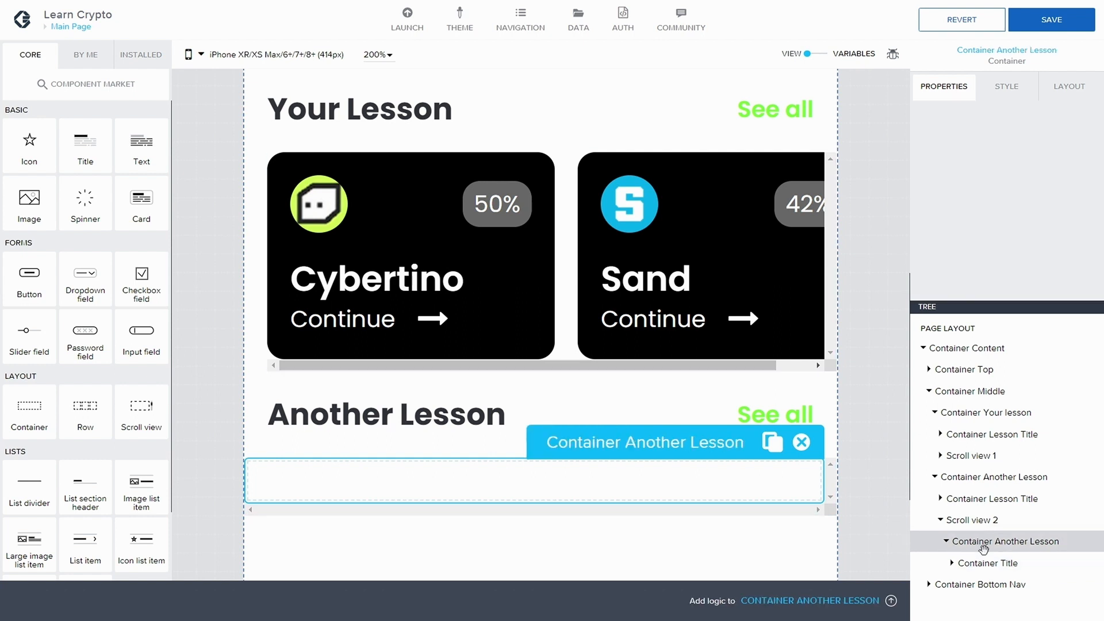
# Step: Add an image component inside Container Title
pyautogui.click(977, 563)
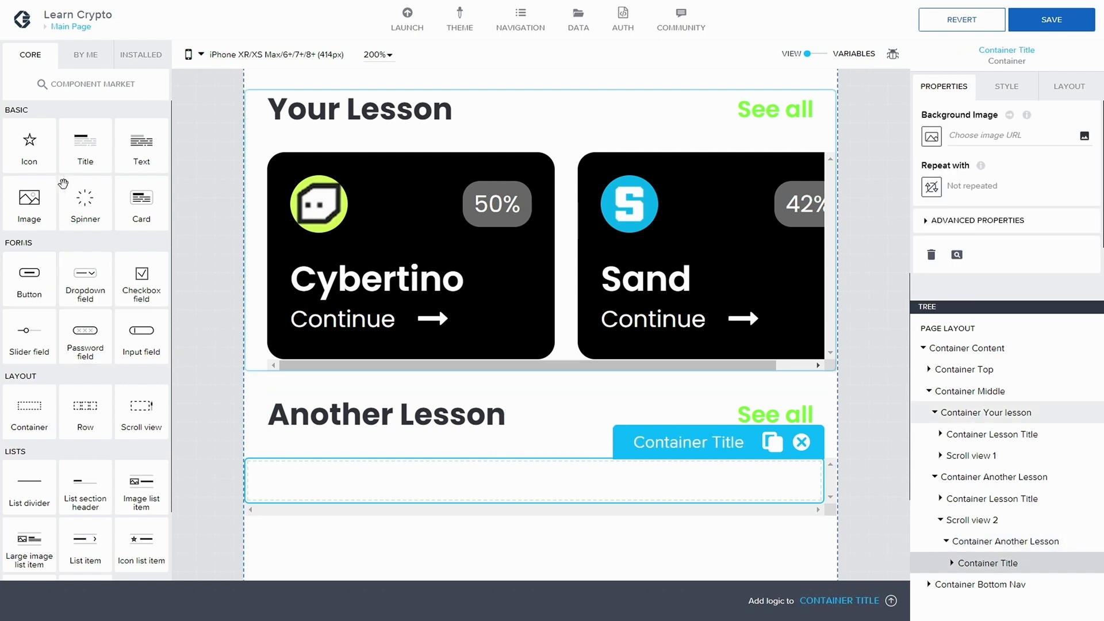
pyautogui.moveTo(29, 147)
pyautogui.mouseDown()
pyautogui.moveTo(840, 468)
pyautogui.moveTo(40, 164)
pyautogui.mouseUp()
pyautogui.moveTo(20, 201); pyautogui.dragTo(970, 565)
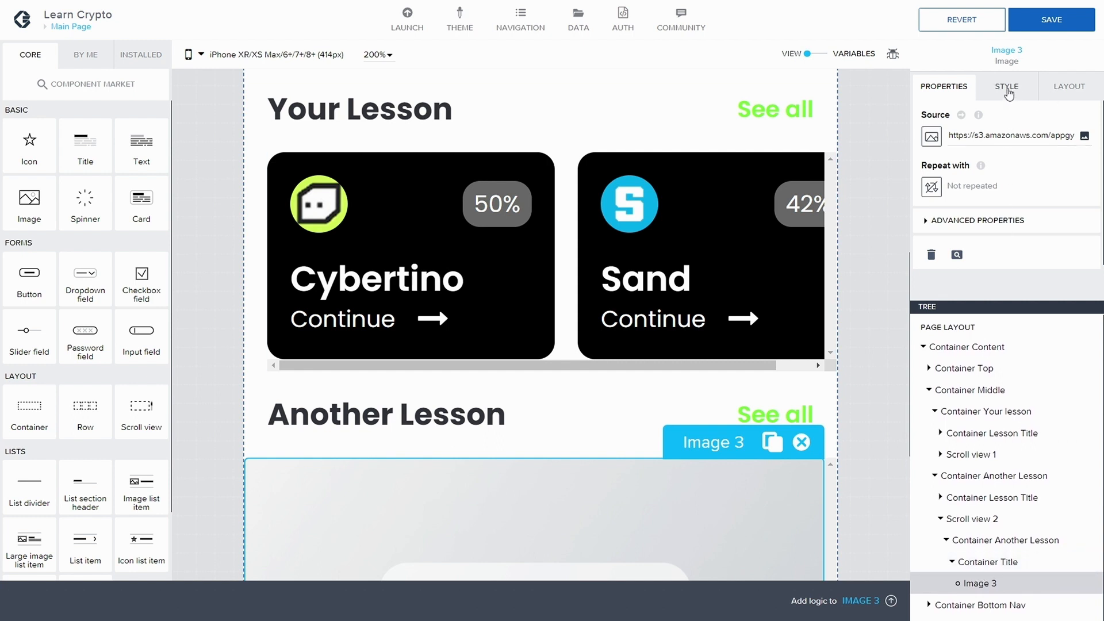
# Step: Give the image in Container Title an exact size of 30 px wide by 30 px high and save the app
pyautogui.click(1050, 96)
pyautogui.click(929, 220)
pyautogui.scroll(-2, 955, 242)
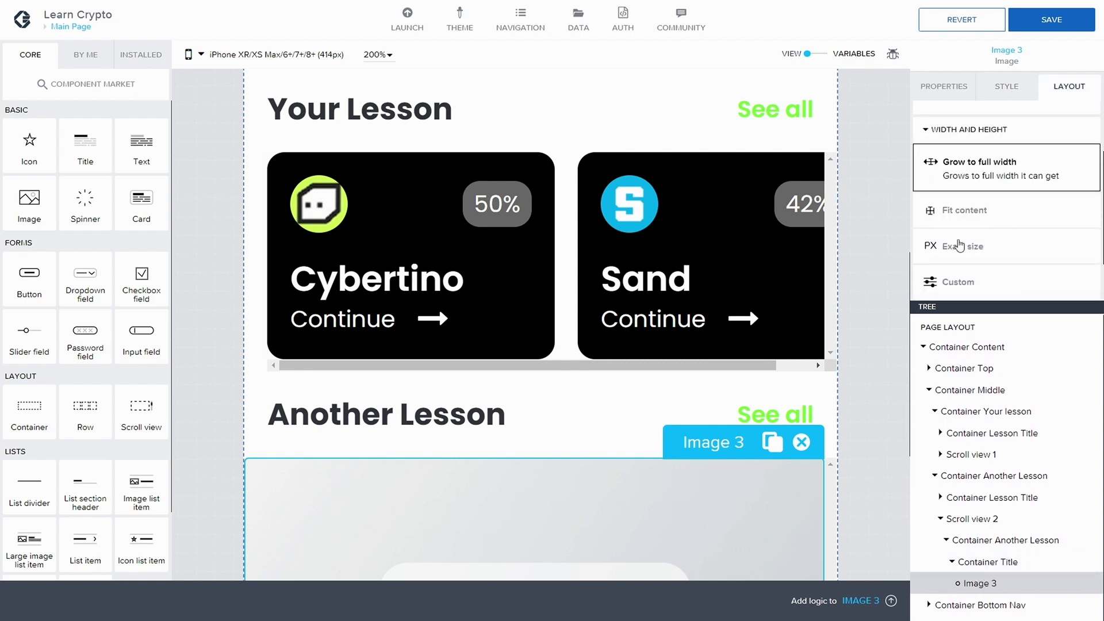
pyautogui.click(965, 251)
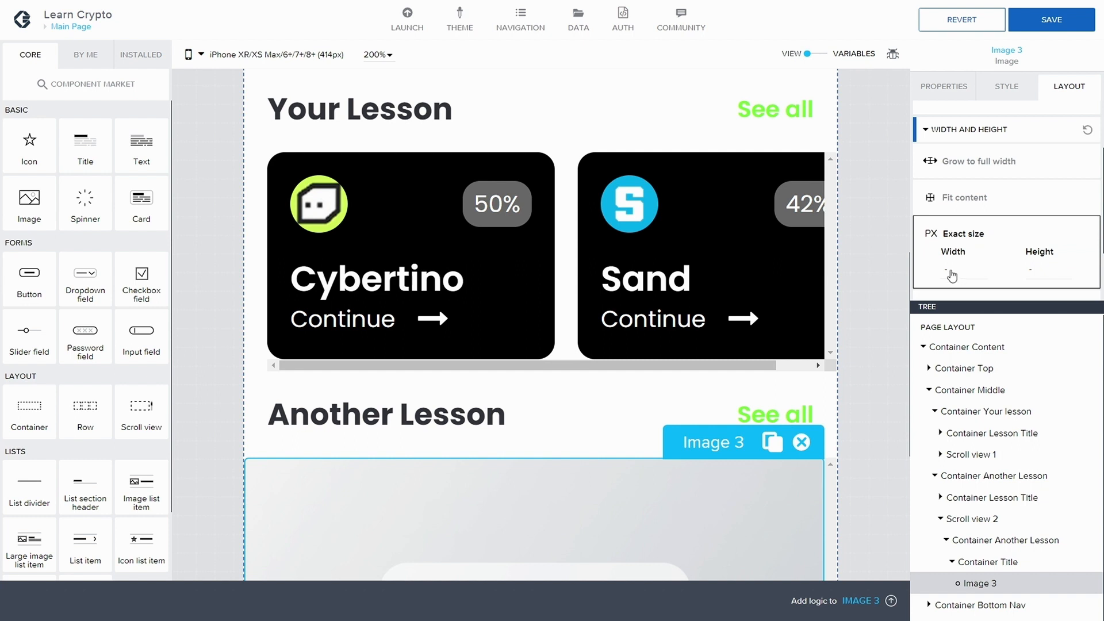
pyautogui.click(952, 274)
pyautogui.write('30')
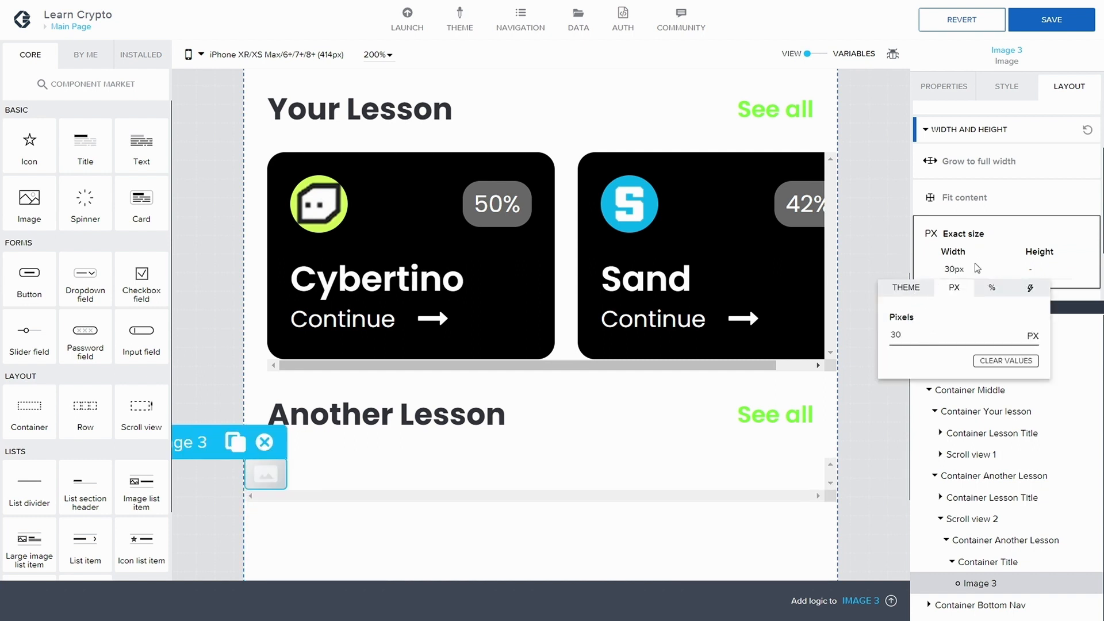
pyautogui.click(1030, 269)
pyautogui.click(1030, 269)
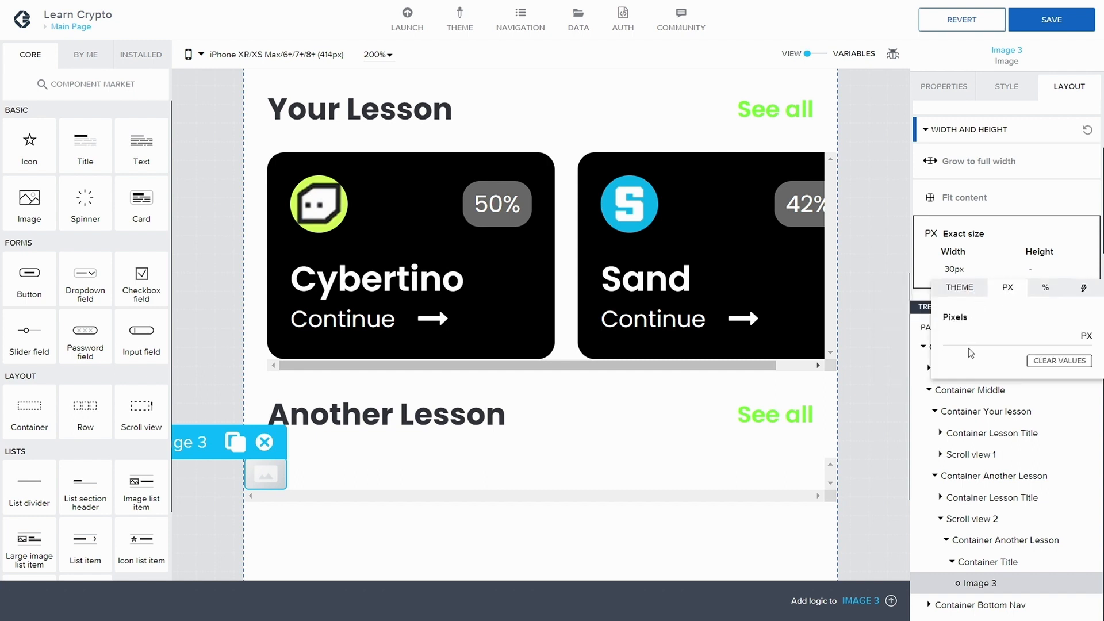
pyautogui.click(975, 333)
pyautogui.write('30')
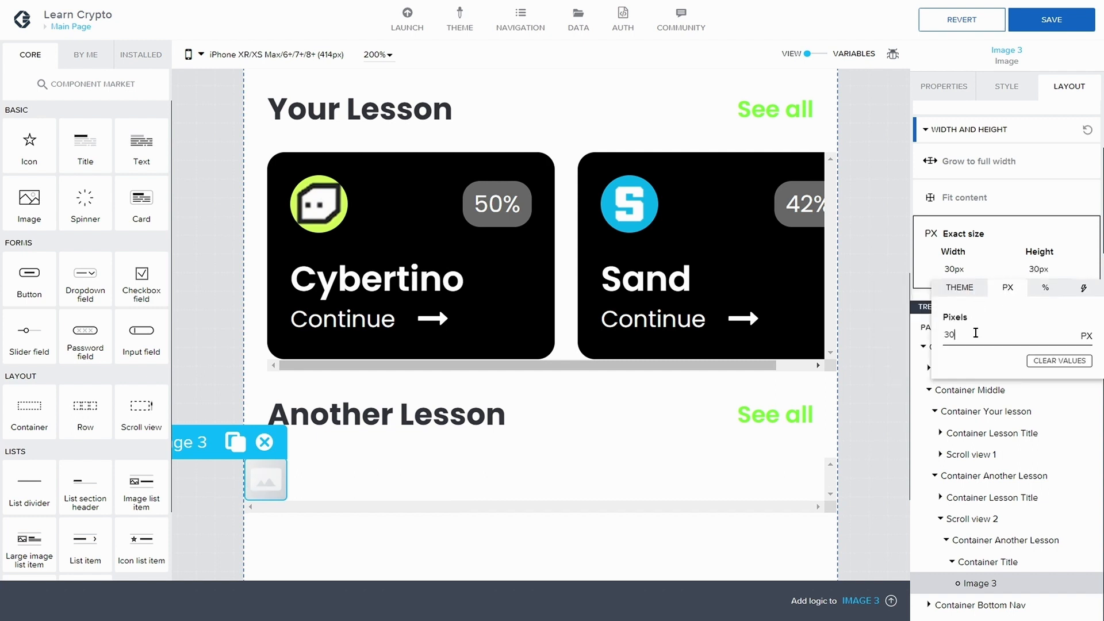
pyautogui.click(1074, 23)
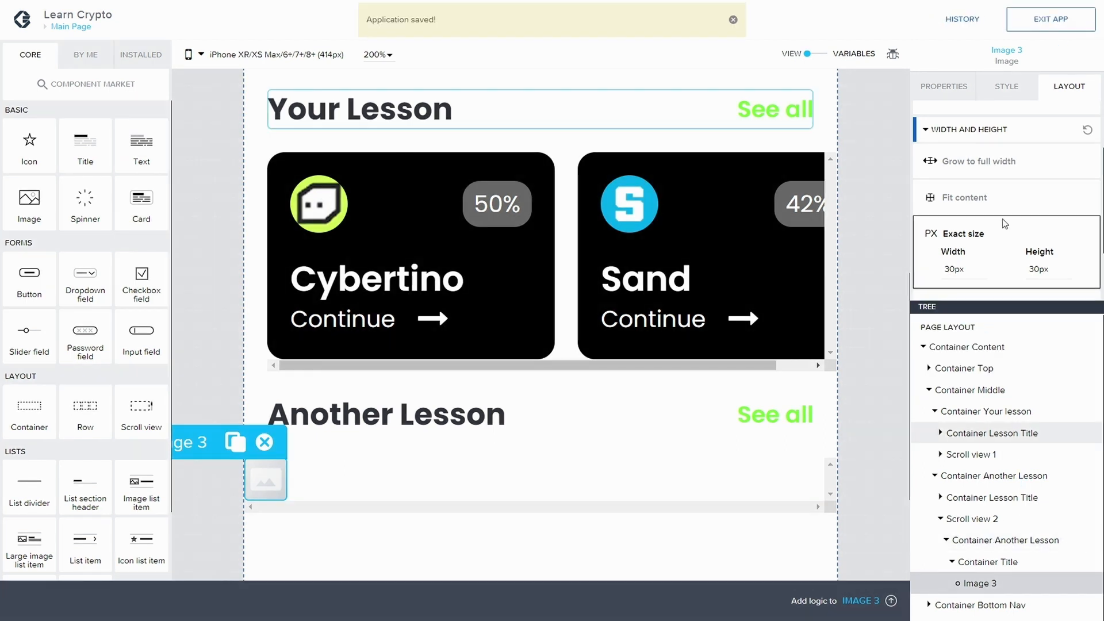
# Step: Set the source of the image in Container Title to Ethereum.png from the image assets and save the app
pyautogui.scroll(2, 951, 116)
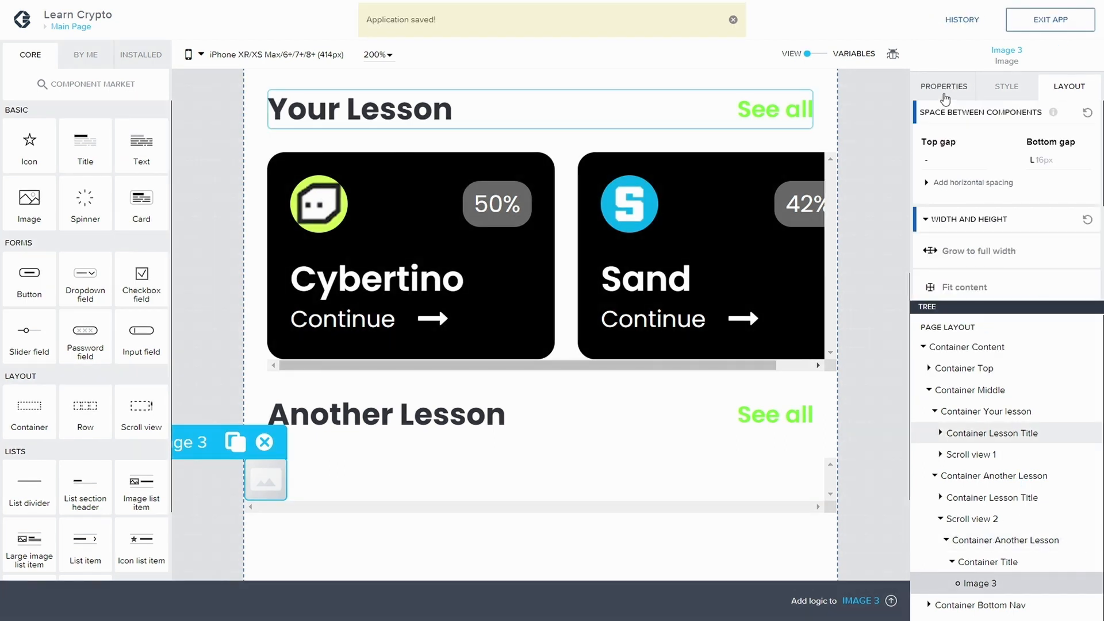
pyautogui.click(943, 86)
pyautogui.click(1083, 137)
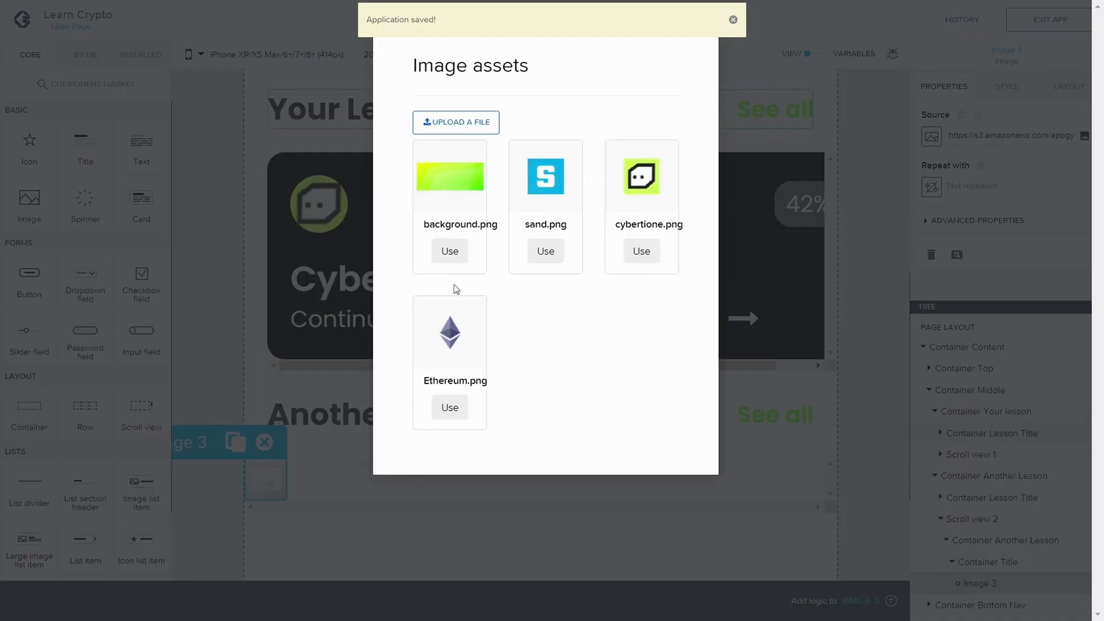
pyautogui.click(449, 407)
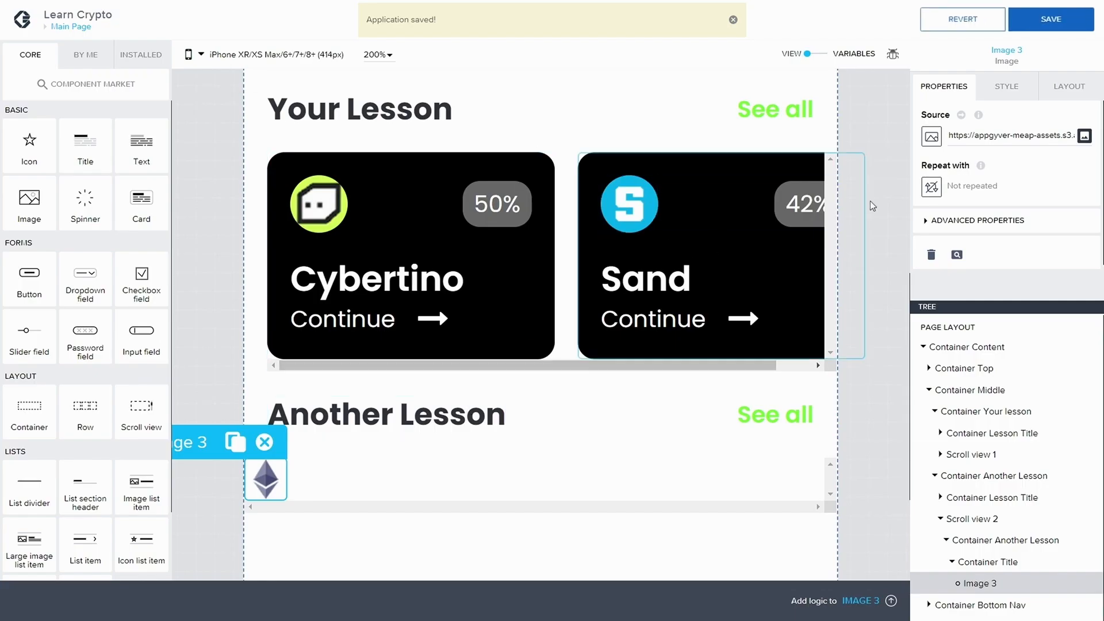
pyautogui.click(1052, 21)
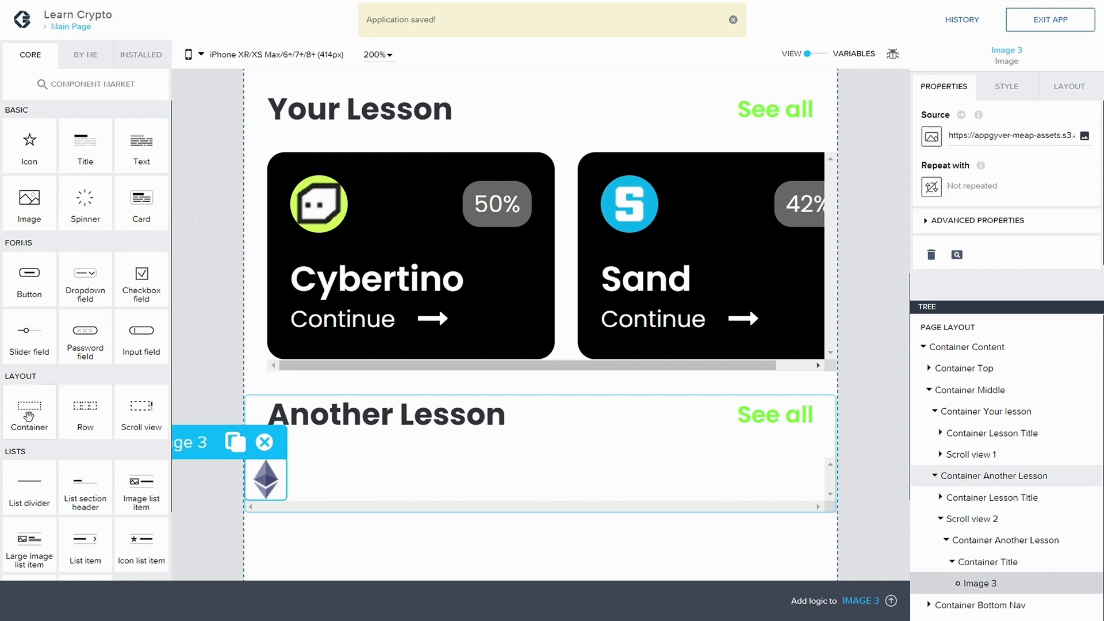
# Step: Add a container below the Ethereum image inside Container Title and name it Container Green button
pyautogui.moveTo(24, 399); pyautogui.dragTo(1024, 588)
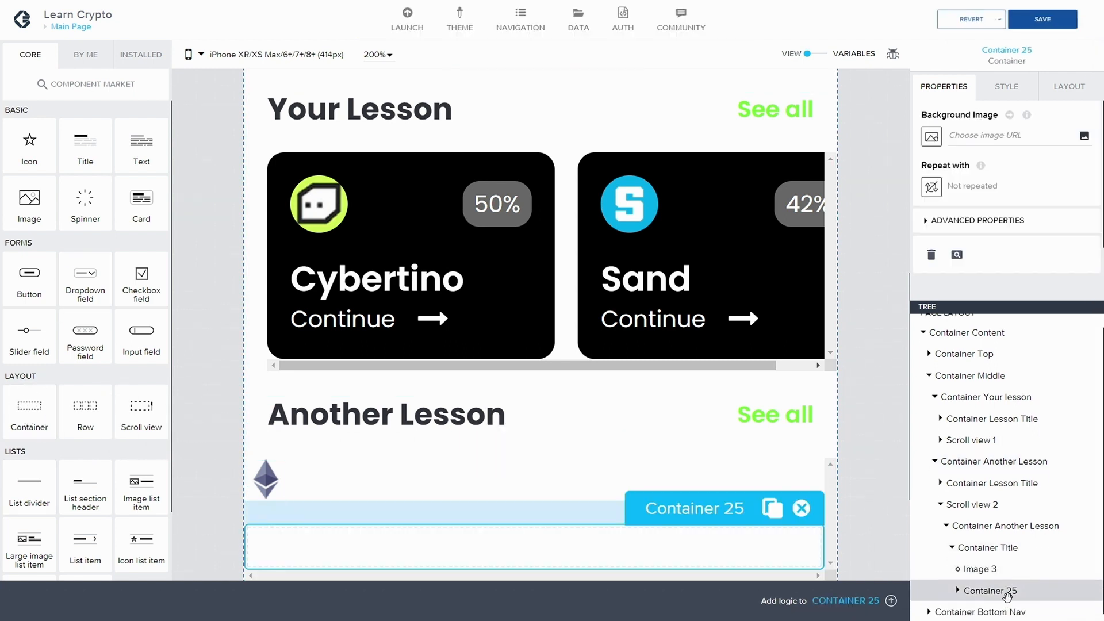
pyautogui.click(927, 221)
pyautogui.scroll(-2, 992, 224)
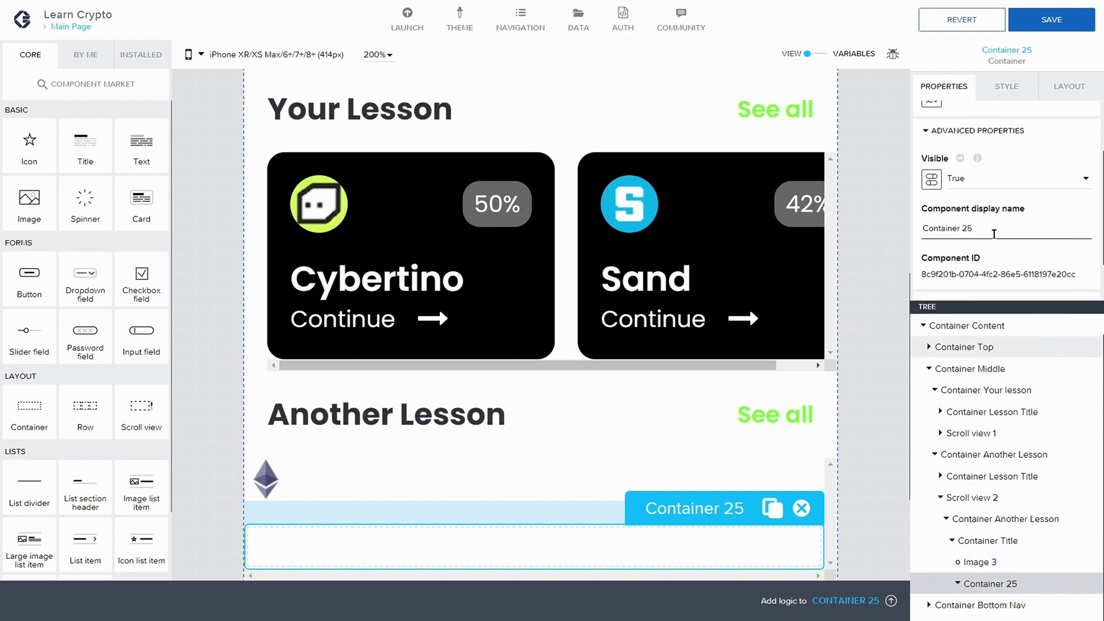
pyautogui.click(994, 233)
pyautogui.press('BackSpace')
pyautogui.press('BackSpace')
pyautogui.write('Green button')
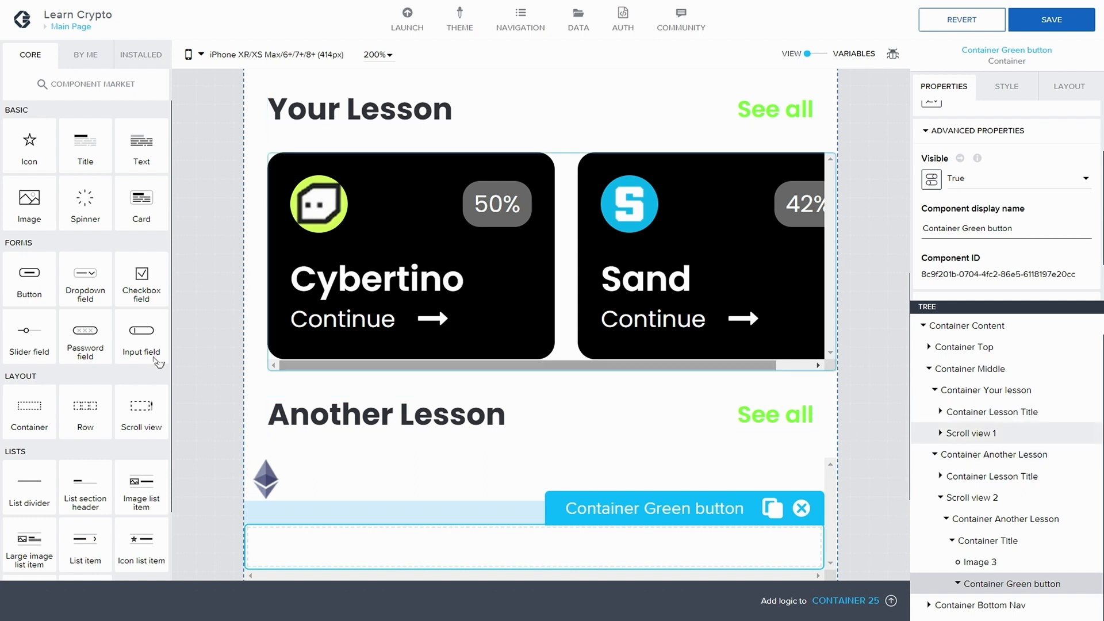
# Step: Add a text component inside Container Green button, set its content to Learn and save the app
pyautogui.moveTo(142, 143); pyautogui.dragTo(645, 345)
pyautogui.moveTo(906, 500); pyautogui.dragTo(972, 584)
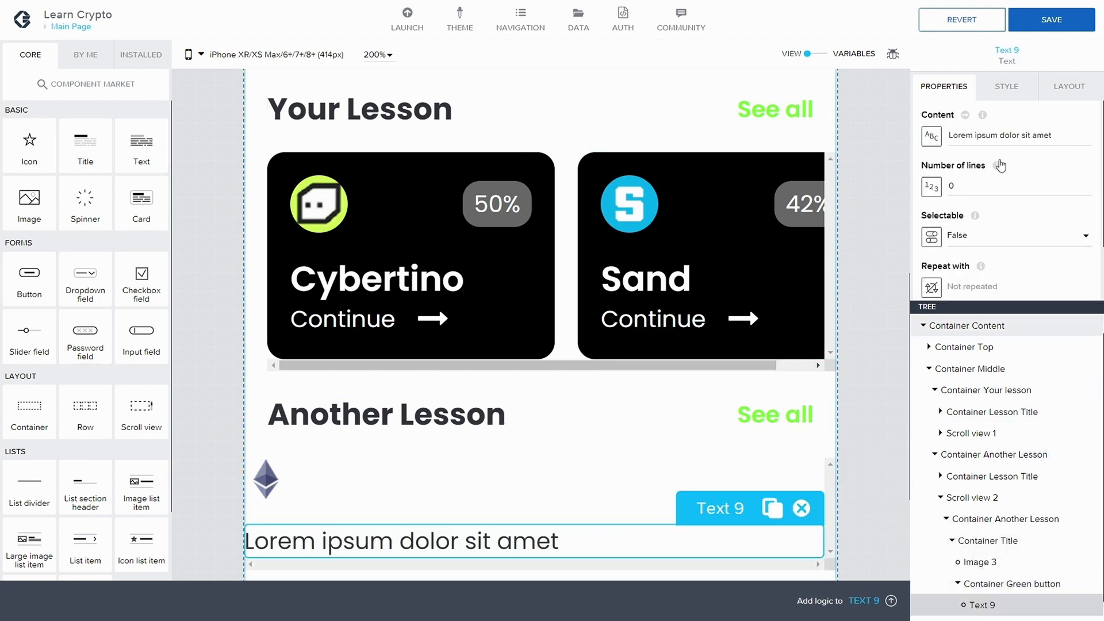
pyautogui.moveTo(1058, 136); pyautogui.dragTo(960, 137)
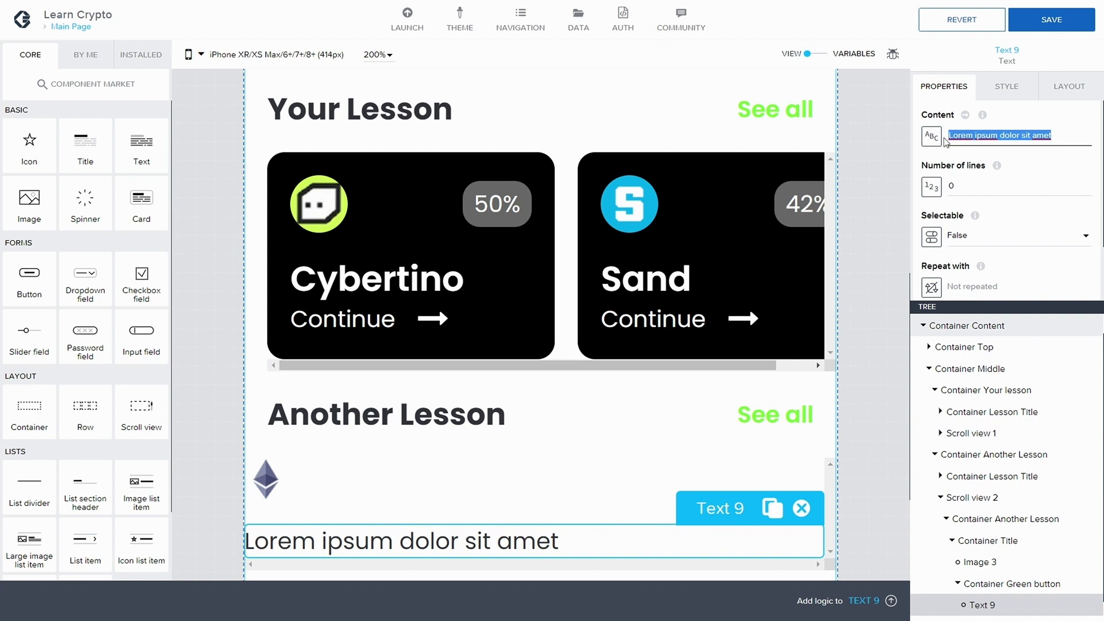
pyautogui.write('Learn')
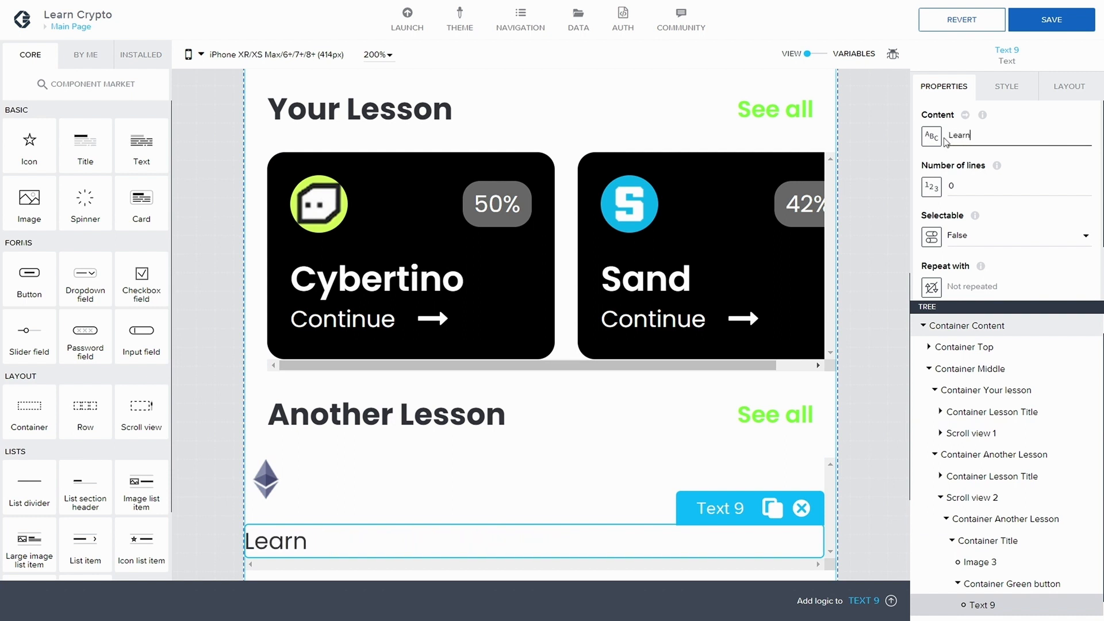
pyautogui.click(1052, 20)
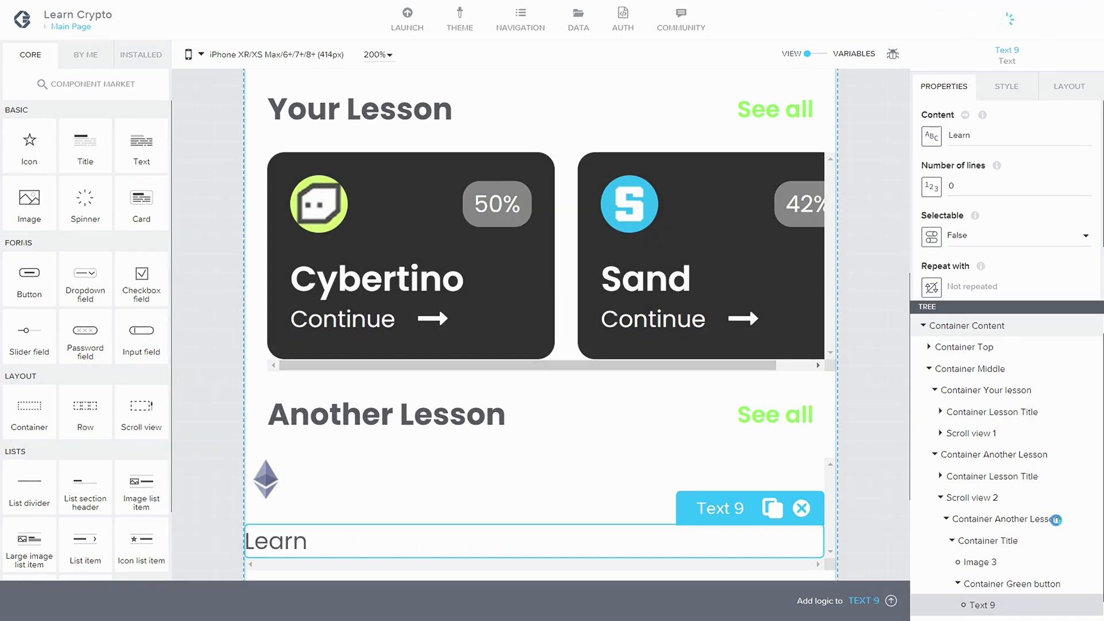
# Step: Lay out Container Title's components horizontally and align them vertically to the middle
pyautogui.click(990, 565)
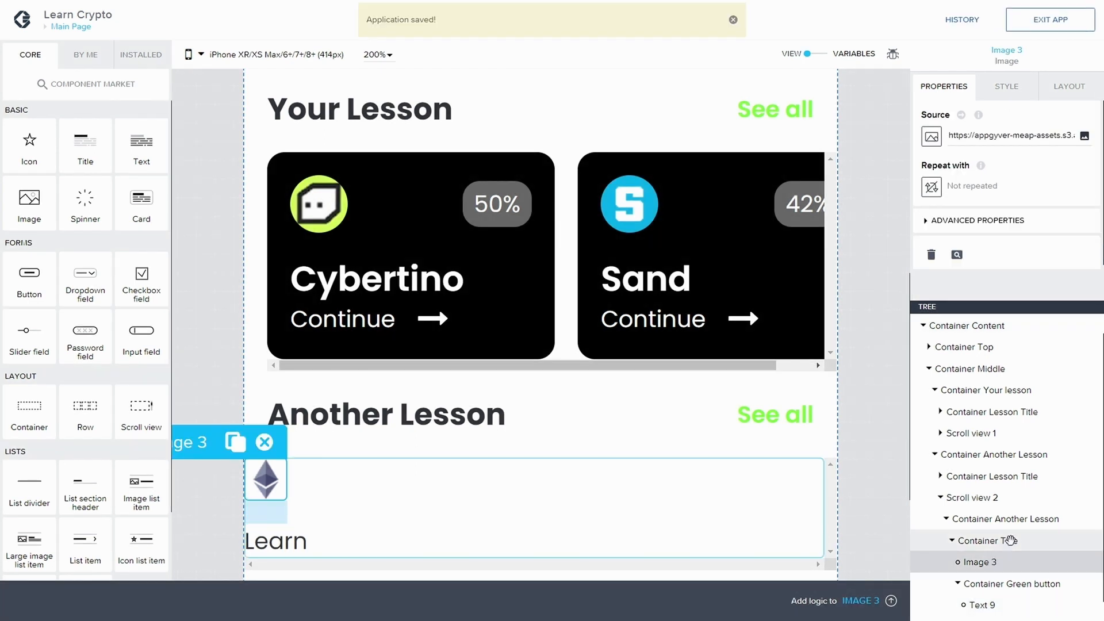
pyautogui.click(1003, 540)
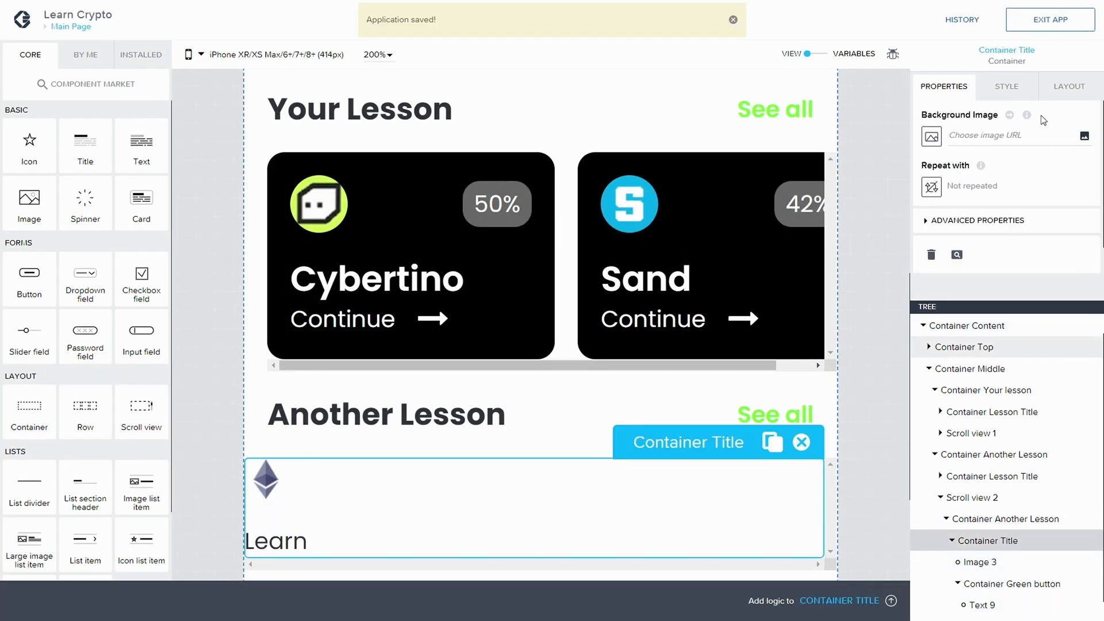
pyautogui.click(1059, 99)
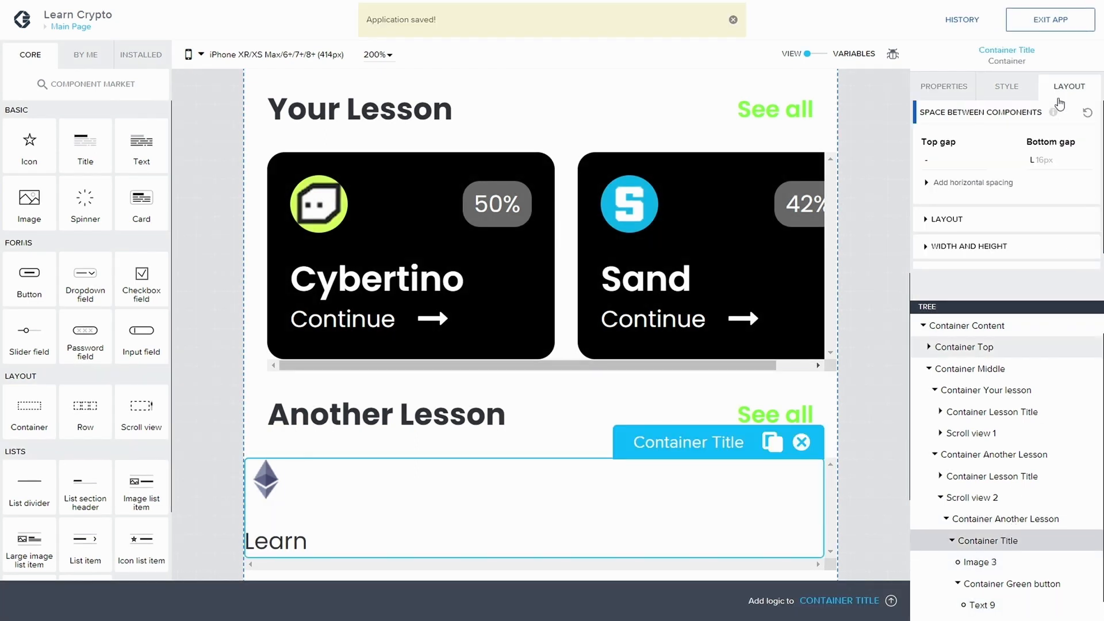
pyautogui.click(931, 222)
pyautogui.click(972, 248)
pyautogui.click(955, 294)
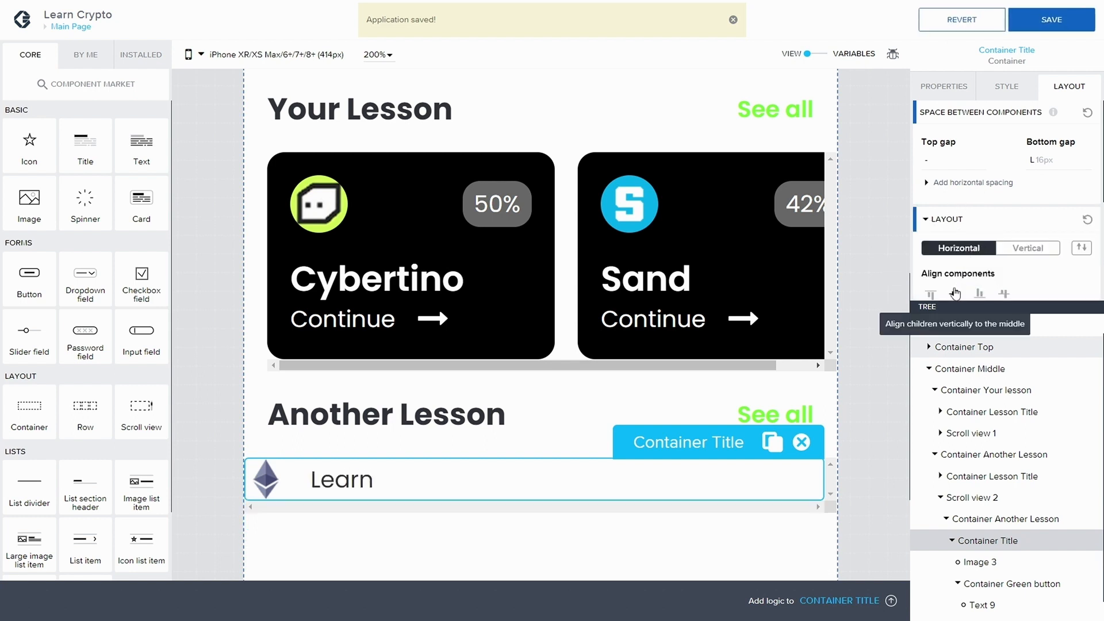
pyautogui.scroll(-1, 1043, 196)
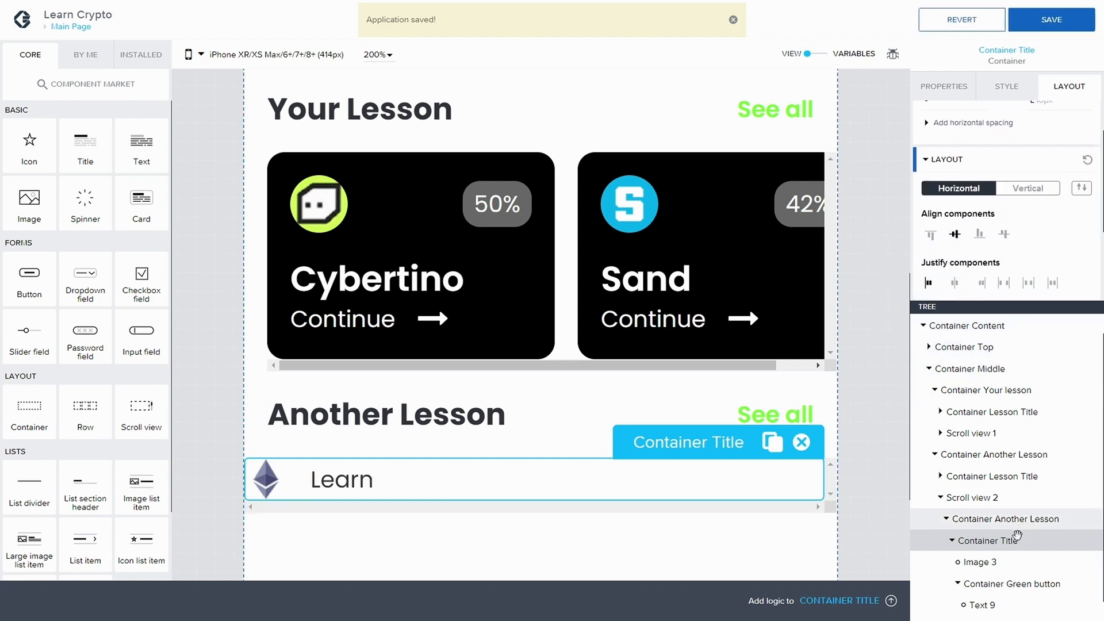
# Step: Set the width of Container Green button to Fit content
pyautogui.click(993, 563)
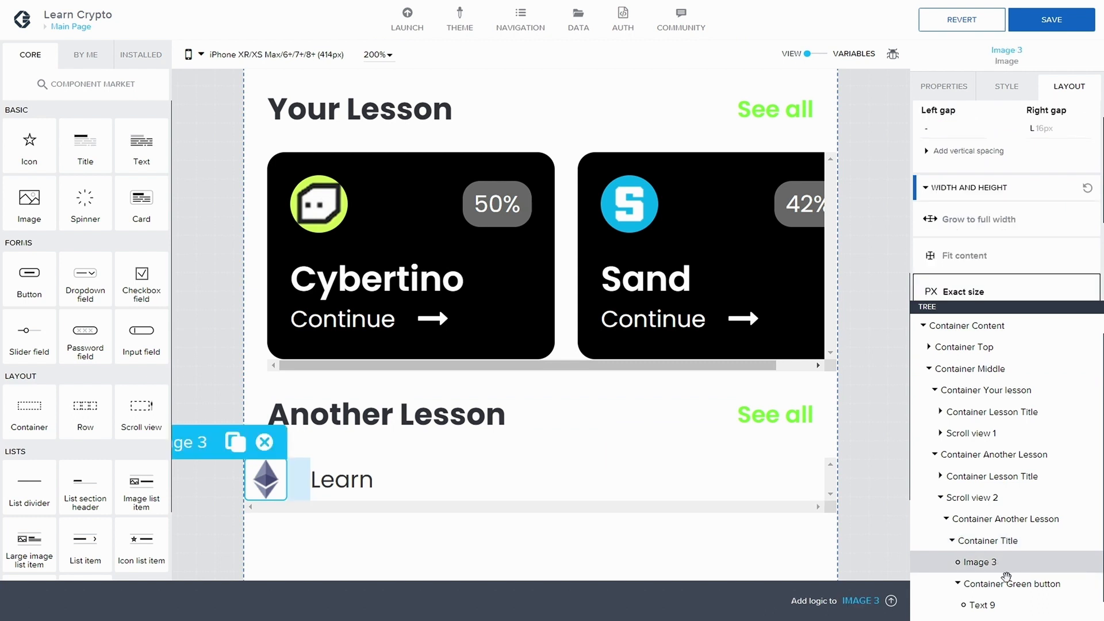
pyautogui.click(1006, 577)
pyautogui.click(936, 227)
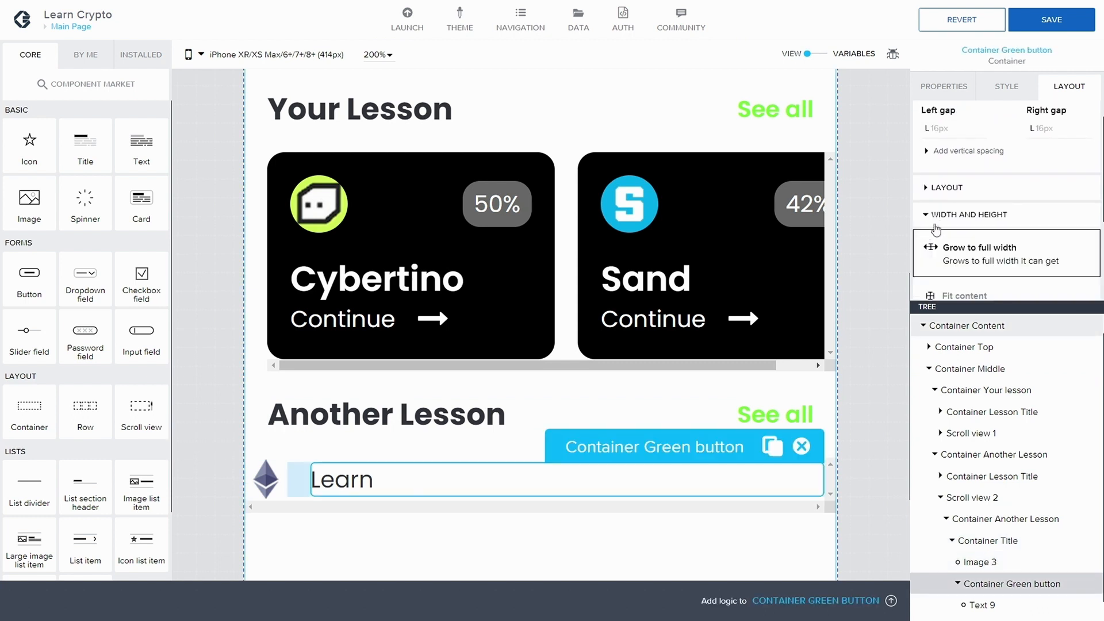
pyautogui.scroll(-1, 936, 230)
pyautogui.click(946, 233)
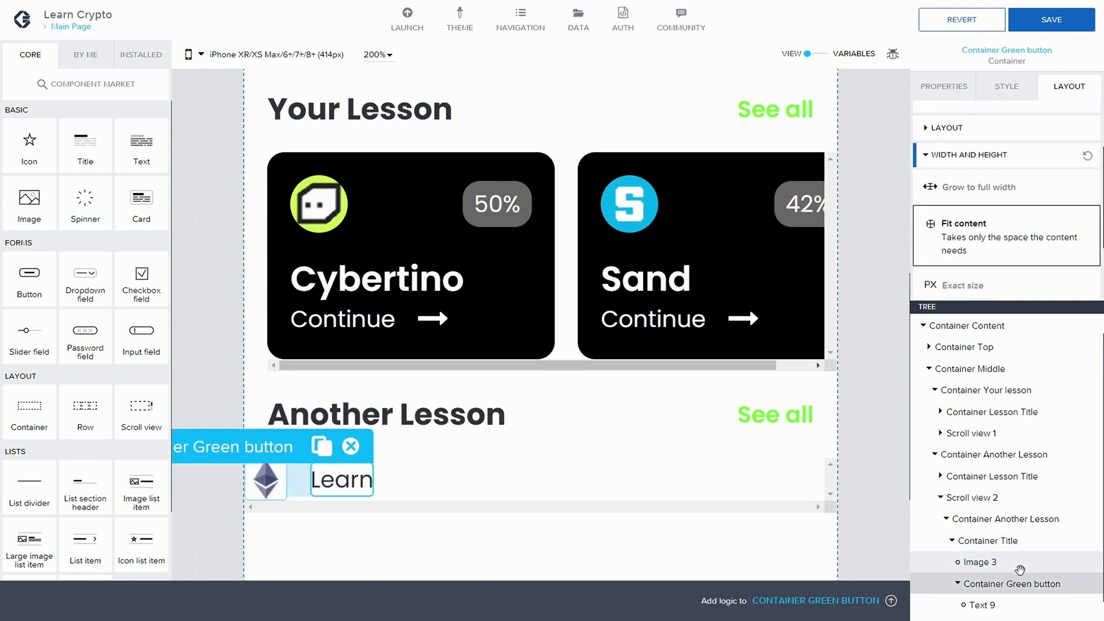
# Step: Justify Container Title's components with space between them so the image and Learn sit at opposite ends, and save the app
pyautogui.click(1006, 543)
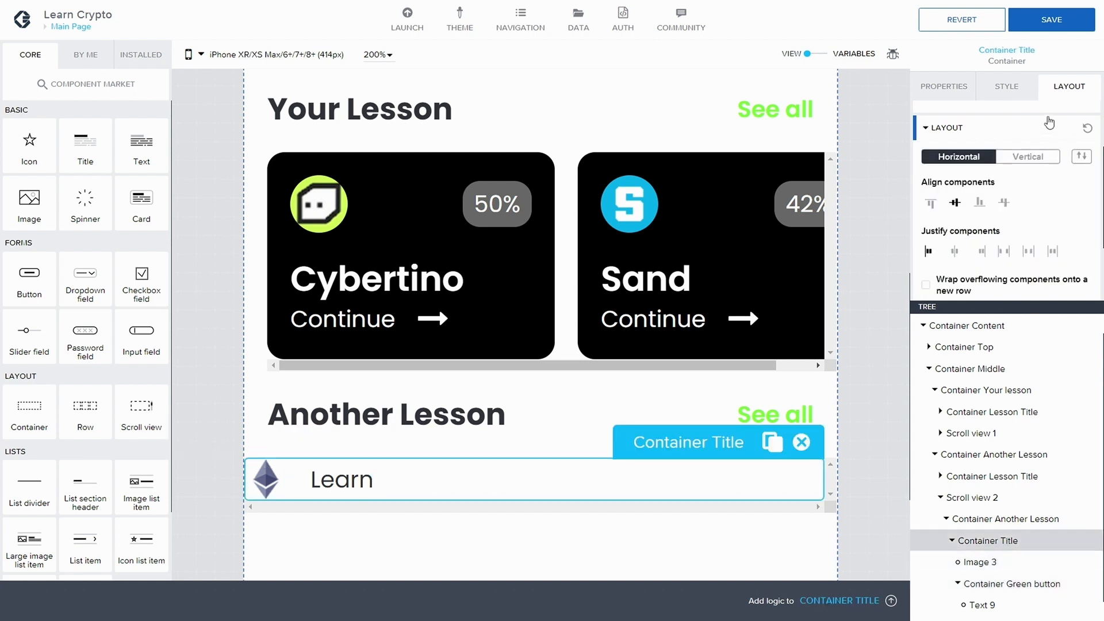
pyautogui.scroll(-1, 1016, 178)
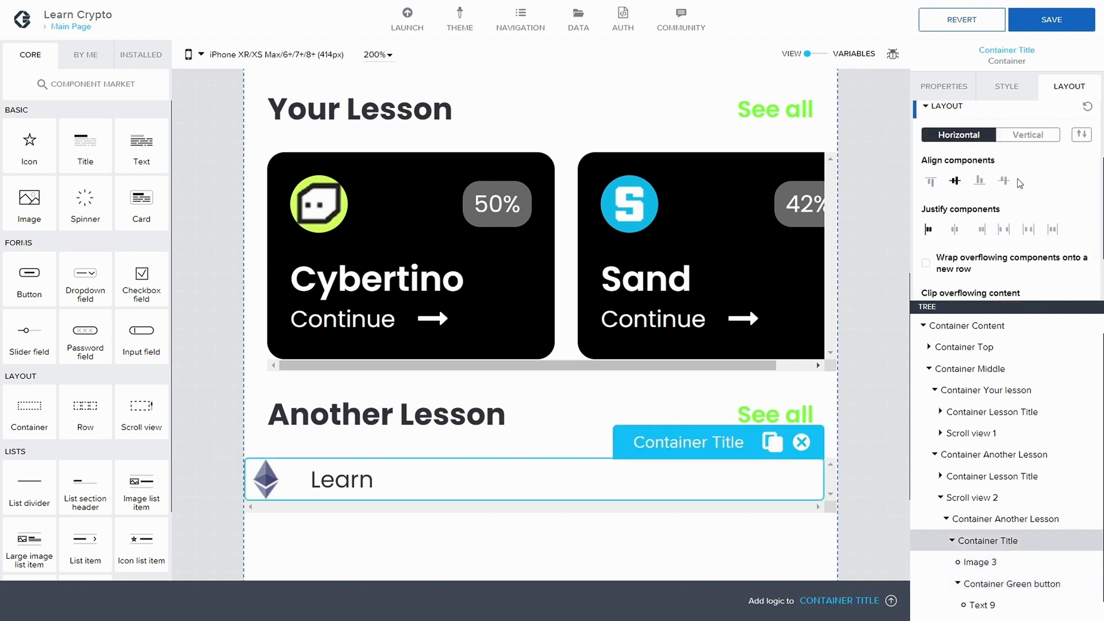
pyautogui.click(1003, 222)
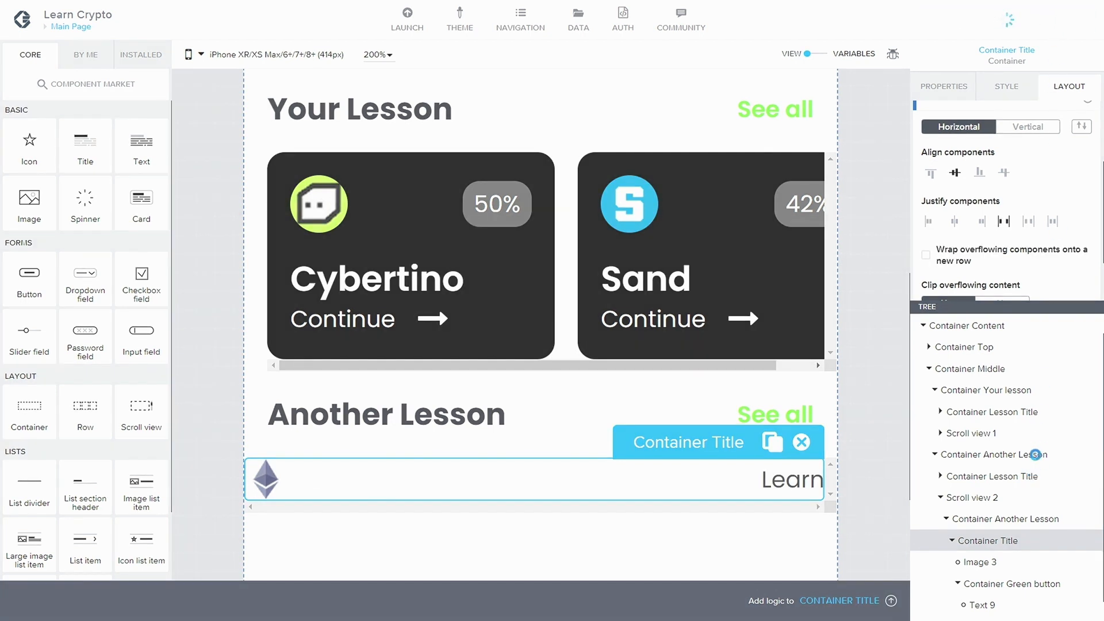
# Step: Create a new style class named Green rounded button for Container Green button
pyautogui.click(1005, 582)
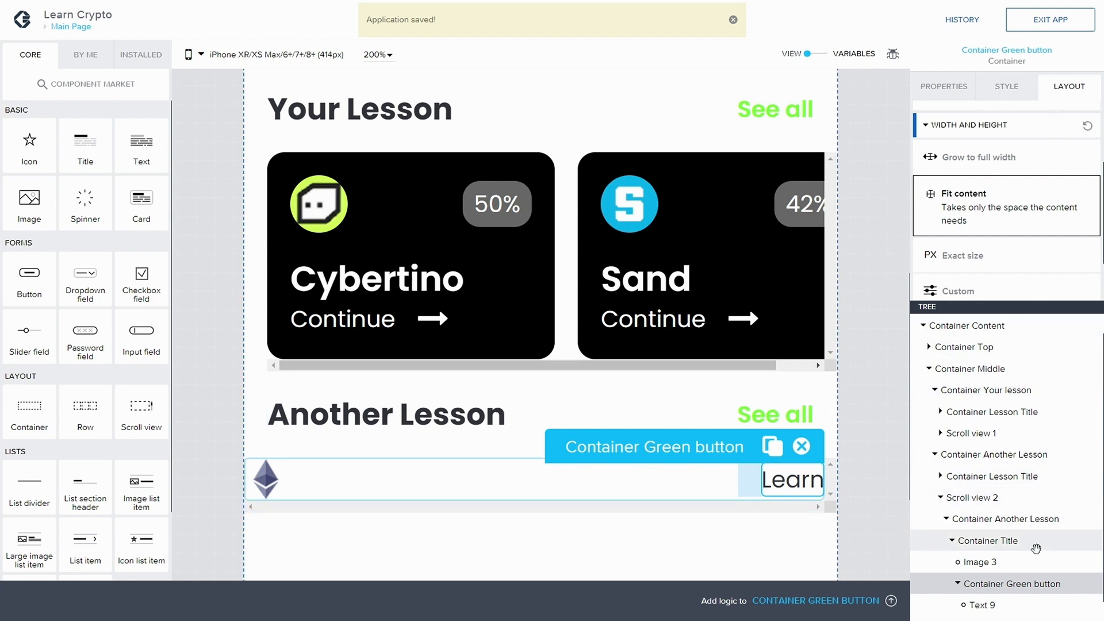
pyautogui.click(1006, 92)
pyautogui.click(1000, 185)
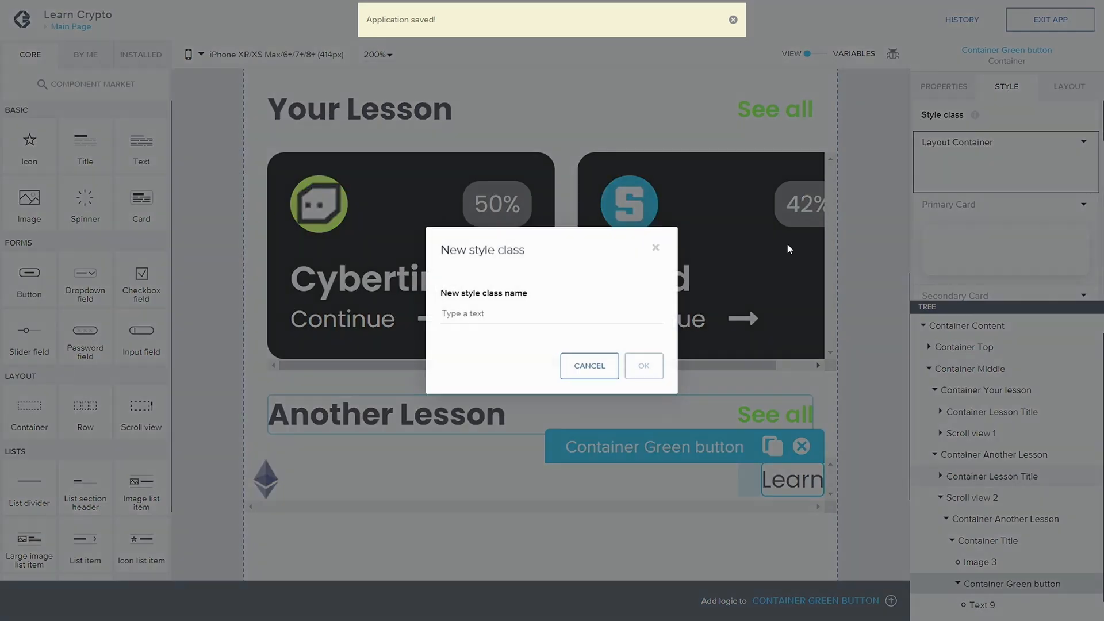
pyautogui.write('Green ')
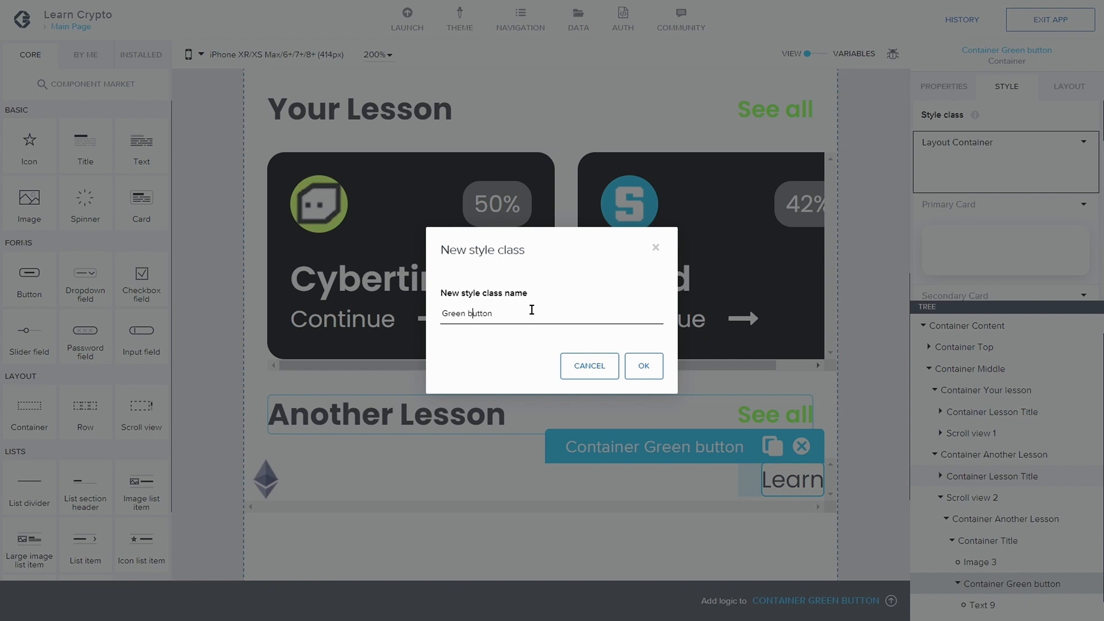
pyautogui.write('rounded')
pyautogui.click(643, 366)
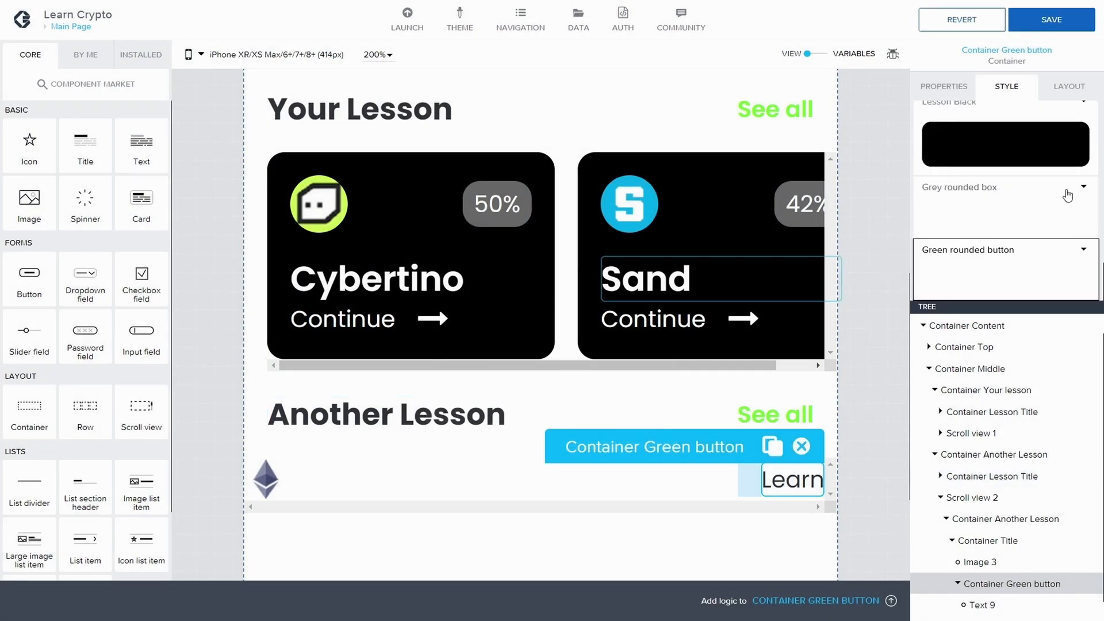
# Step: Edit the Green rounded button style and set its background color to the custom Light Green
pyautogui.click(1083, 249)
pyautogui.click(1014, 273)
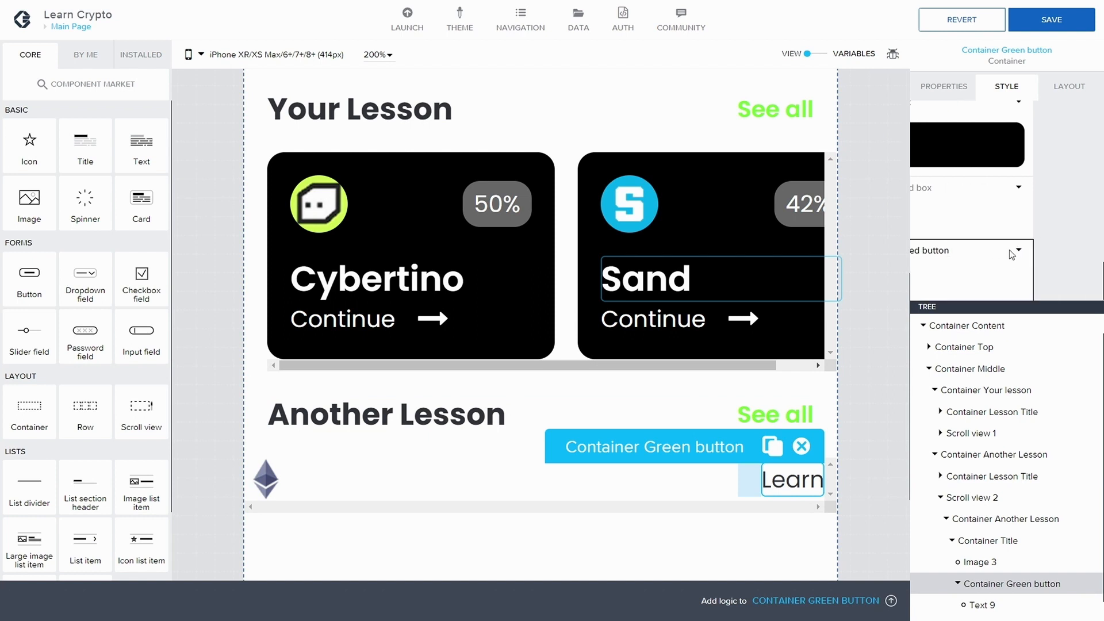
pyautogui.click(986, 229)
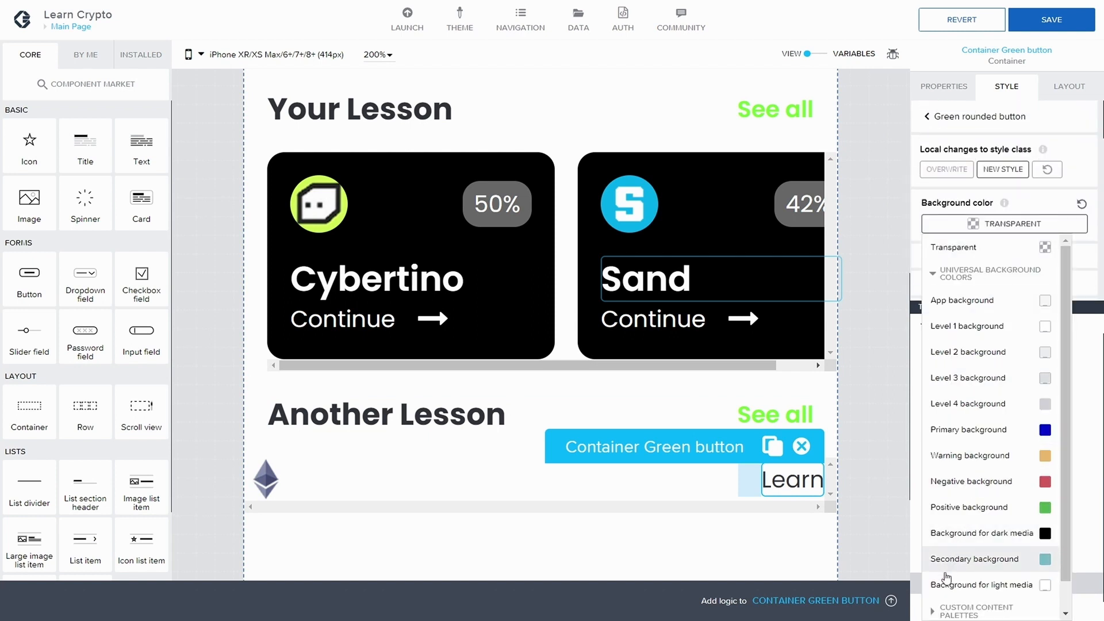
pyautogui.scroll(-2, 955, 581)
pyautogui.scroll(-1, 955, 581)
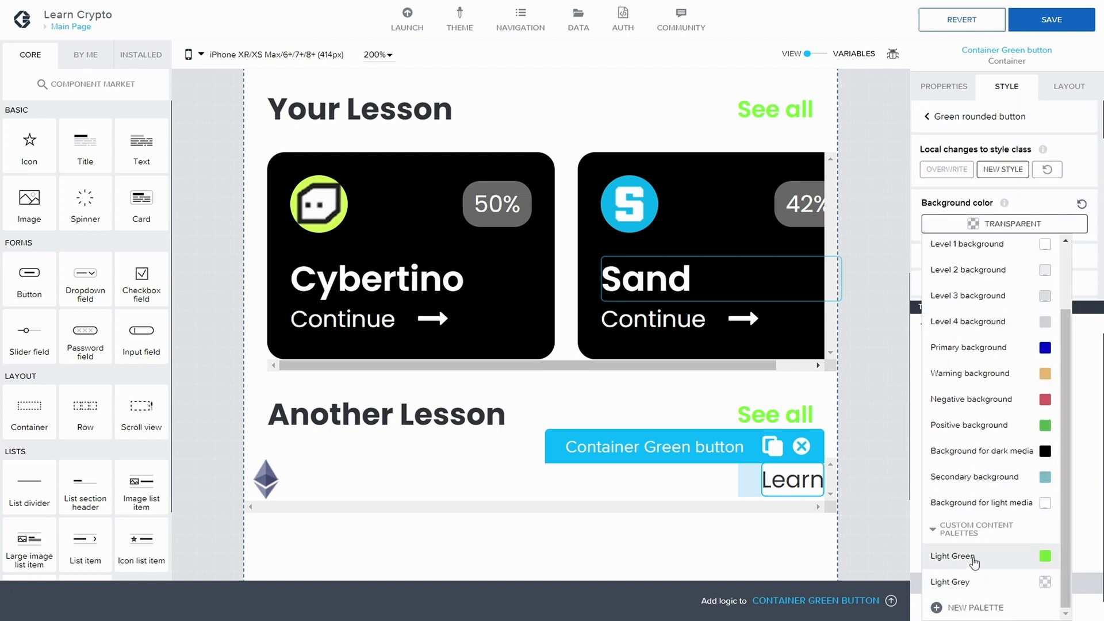
pyautogui.click(973, 558)
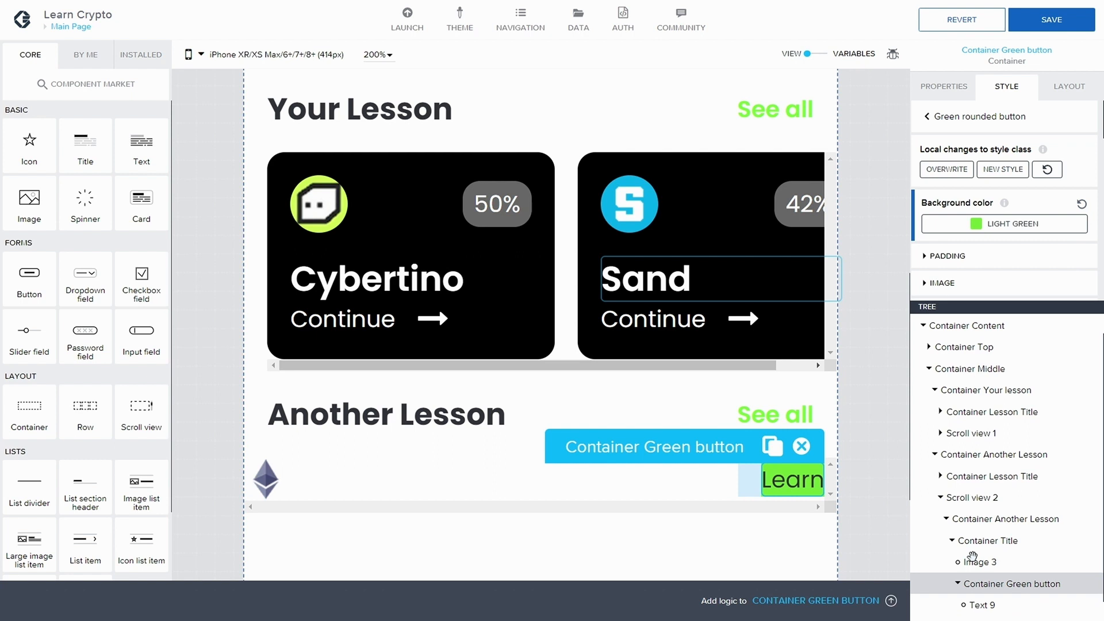
# Step: Set the corner radius of Container Green button to Large rounding
pyautogui.click(924, 256)
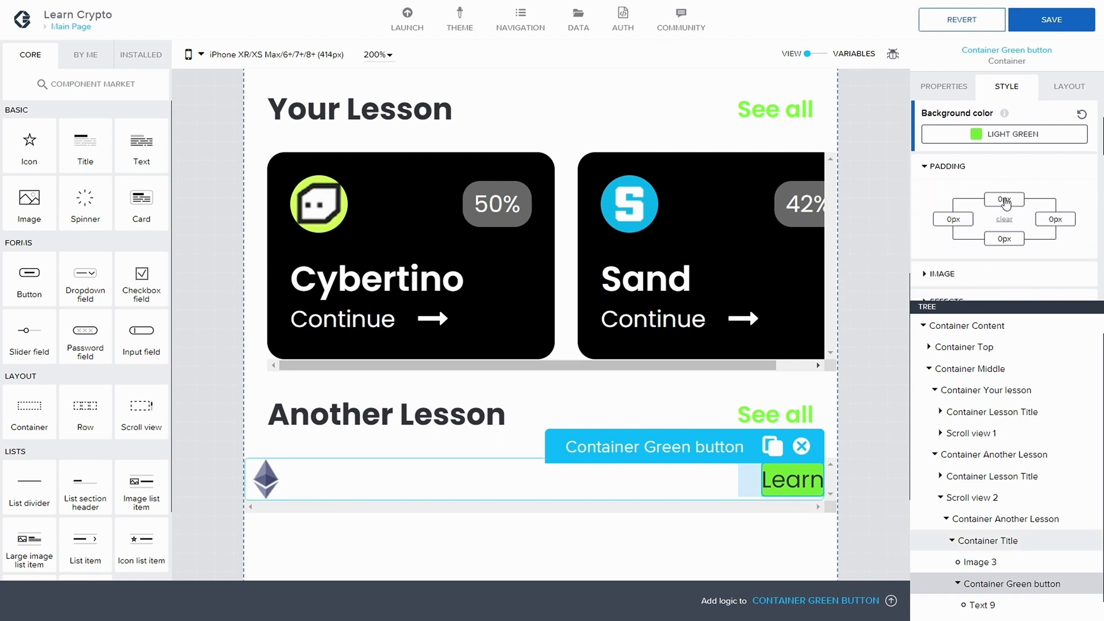
pyautogui.click(926, 168)
pyautogui.scroll(-2, 984, 200)
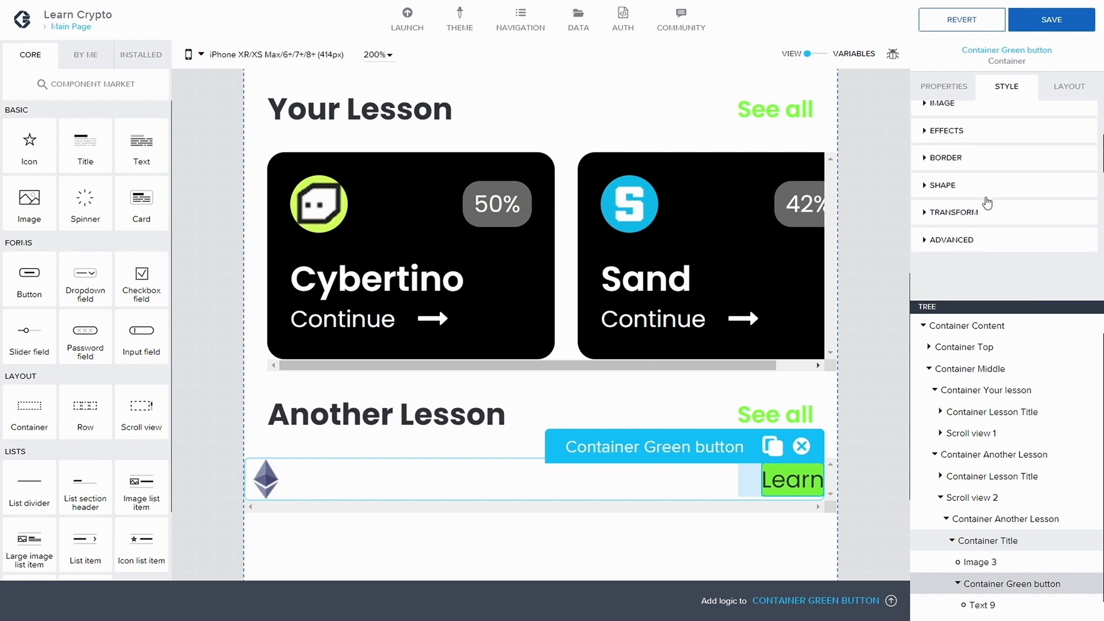
pyautogui.click(923, 185)
pyautogui.scroll(-1, 978, 189)
pyautogui.click(1028, 178)
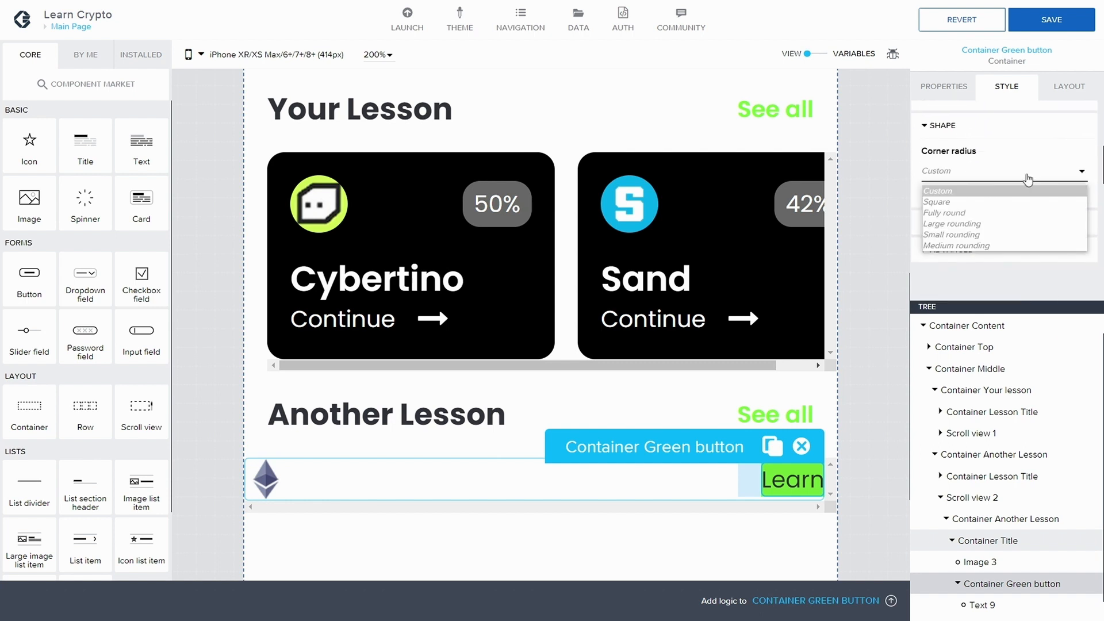
pyautogui.click(996, 222)
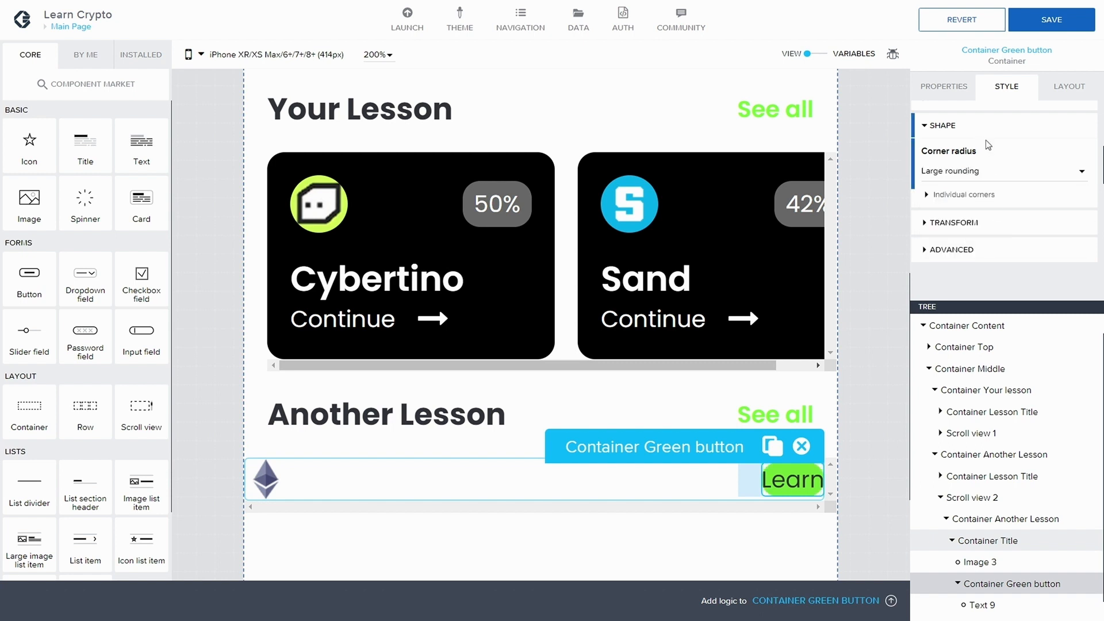
# Step: Set the left and right padding of Container Green button to S (8px)
pyautogui.scroll(3, 983, 173)
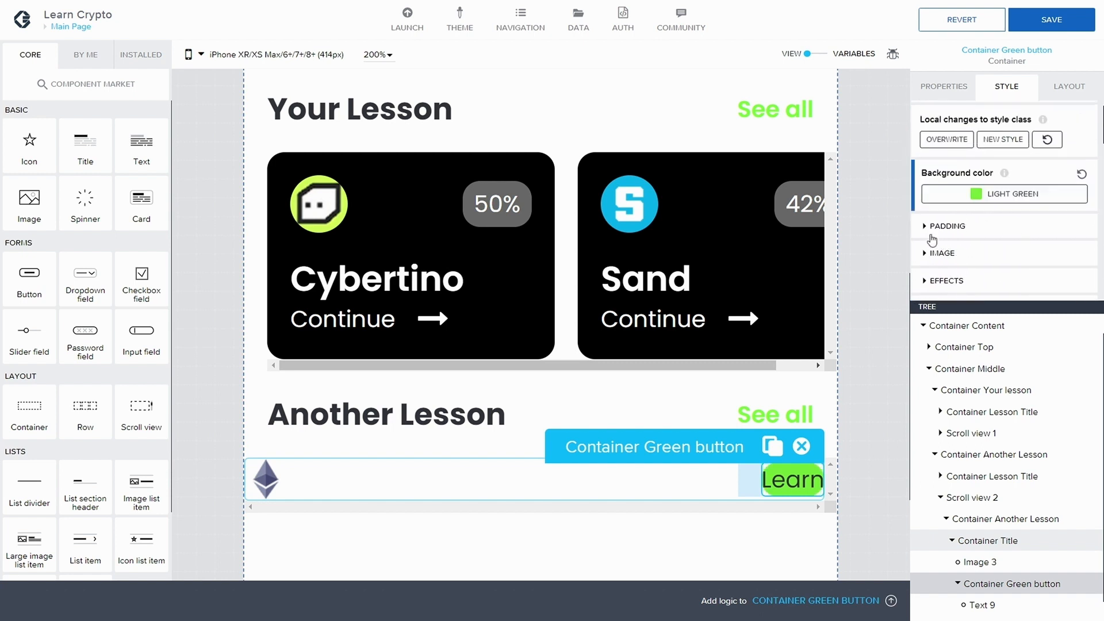
pyautogui.click(954, 228)
pyautogui.scroll(-2, 956, 230)
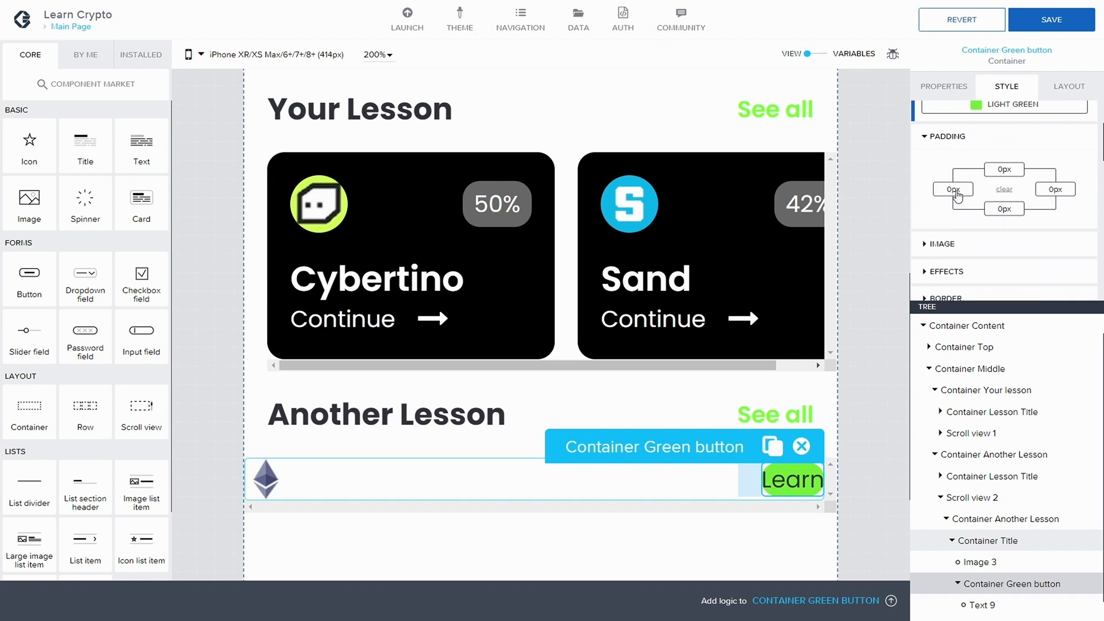
pyautogui.click(958, 195)
pyautogui.click(904, 303)
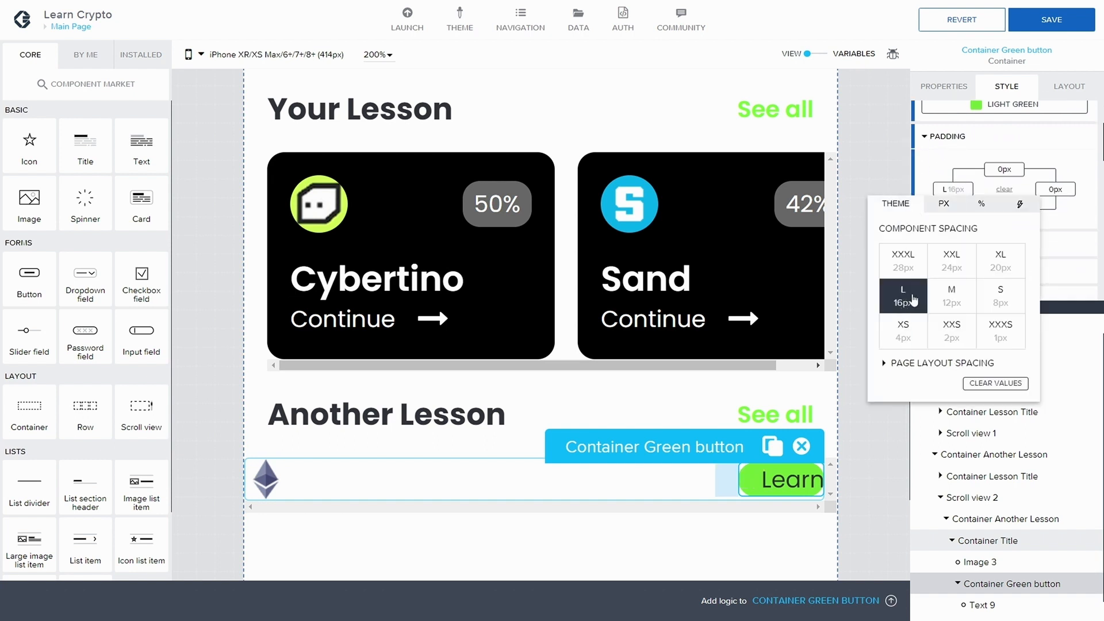
pyautogui.click(988, 303)
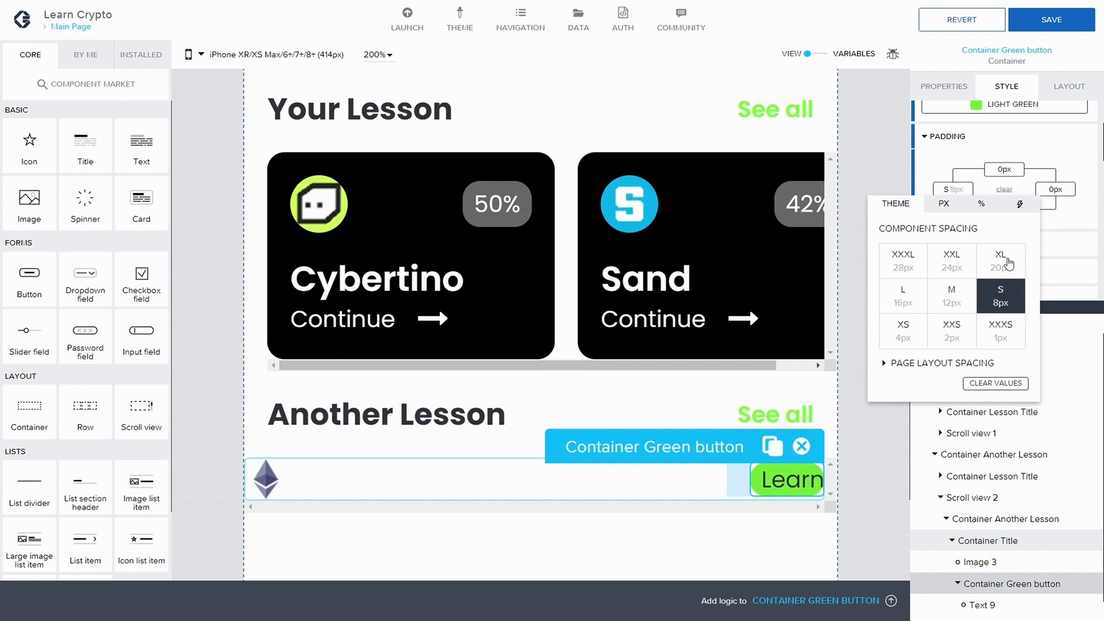
pyautogui.click(1053, 189)
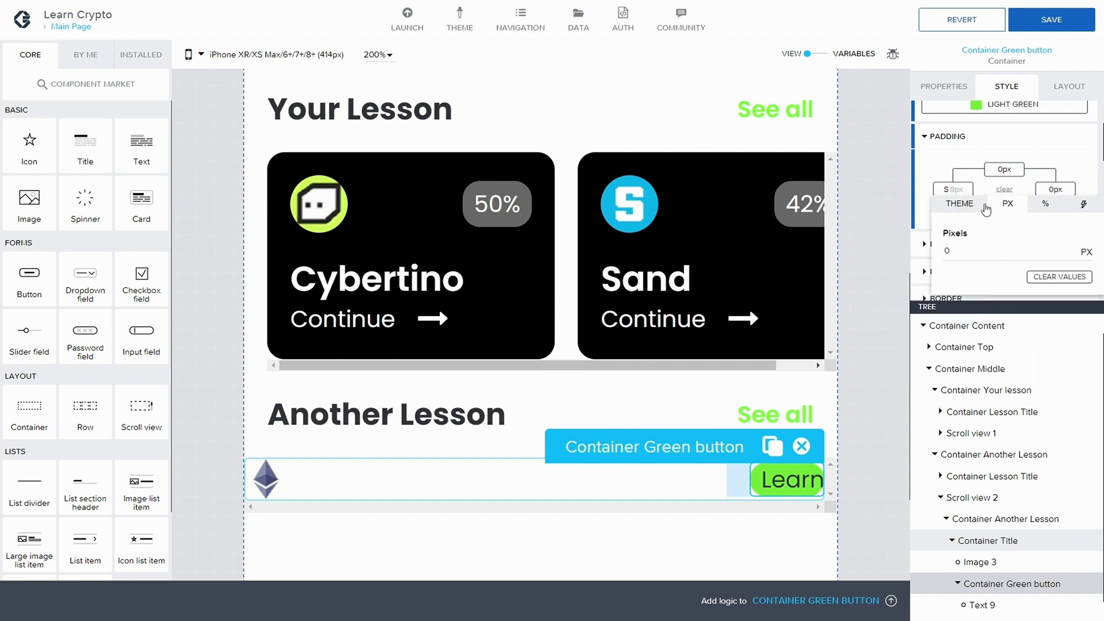
pyautogui.click(983, 206)
pyautogui.click(1057, 306)
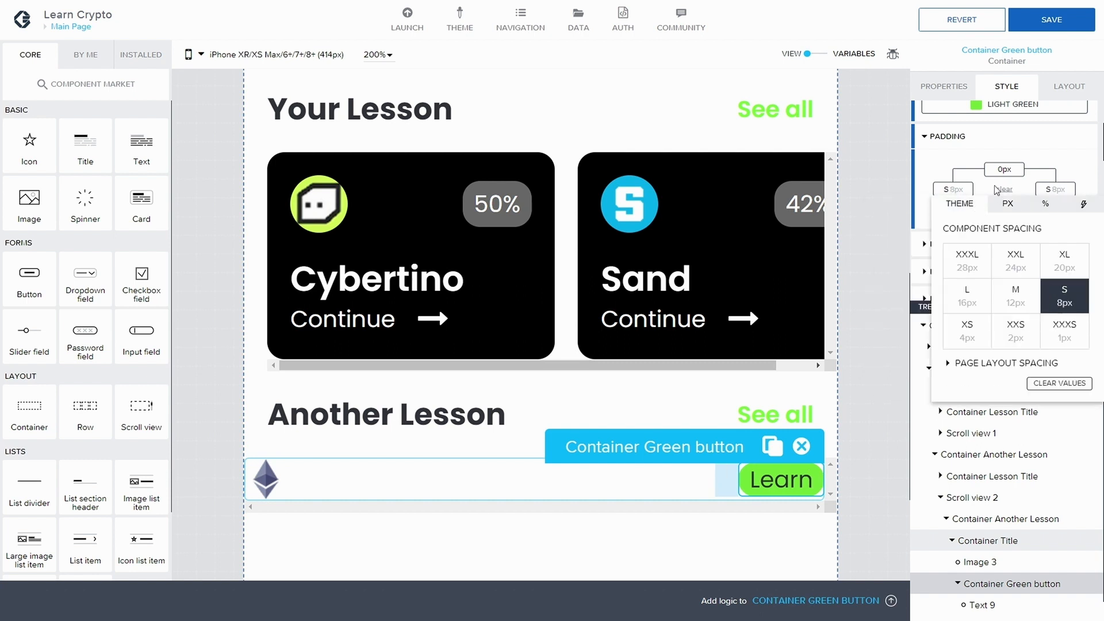
# Step: Set the top and bottom padding of Container Green button to XS (4px) and save the app
pyautogui.click(1003, 168)
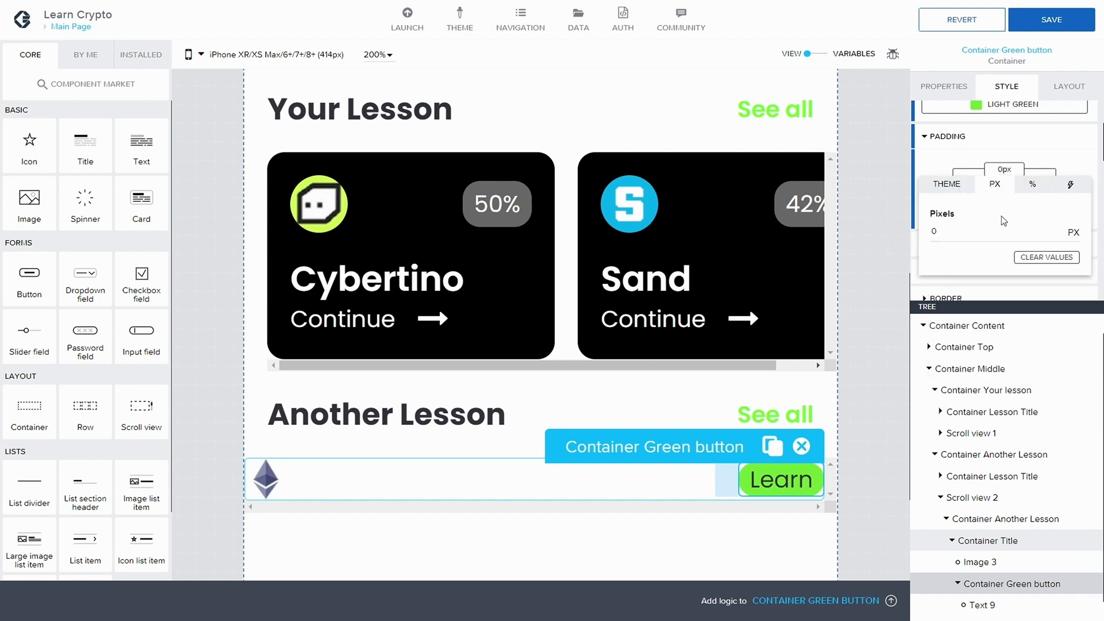
pyautogui.click(948, 185)
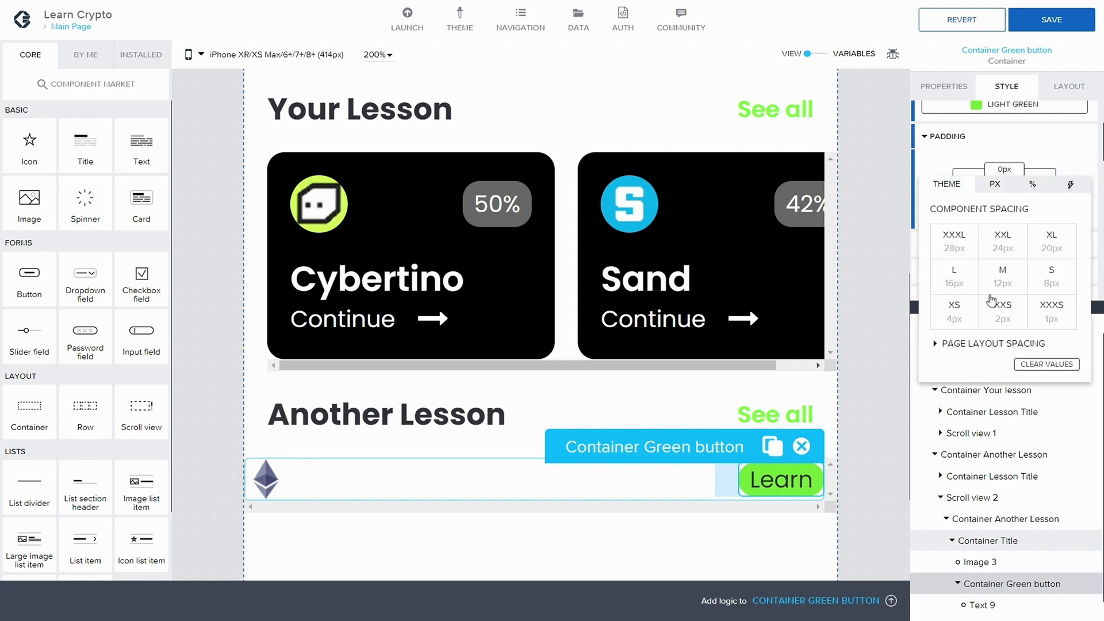
pyautogui.click(956, 320)
pyautogui.click(1030, 154)
pyautogui.click(1006, 208)
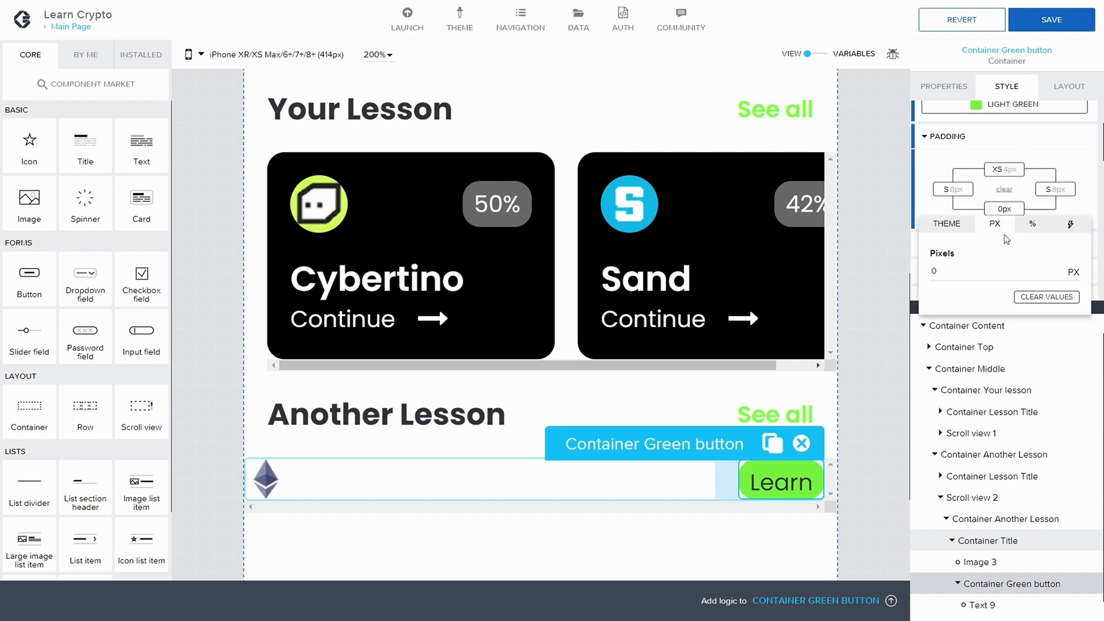
pyautogui.click(948, 224)
pyautogui.click(959, 352)
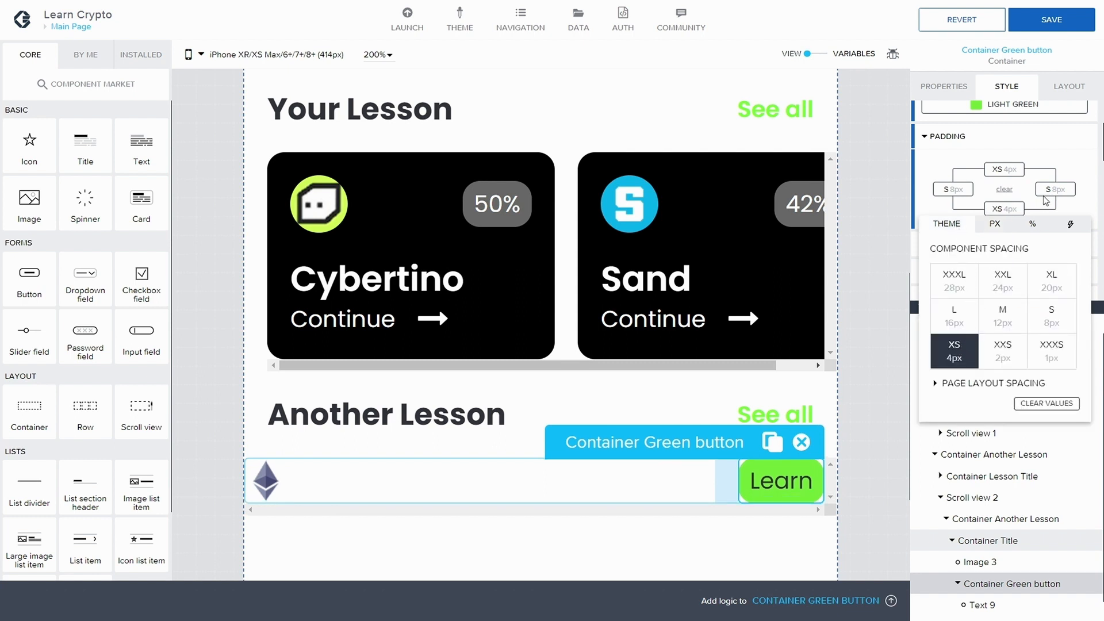
pyautogui.click(1058, 152)
pyautogui.click(1052, 19)
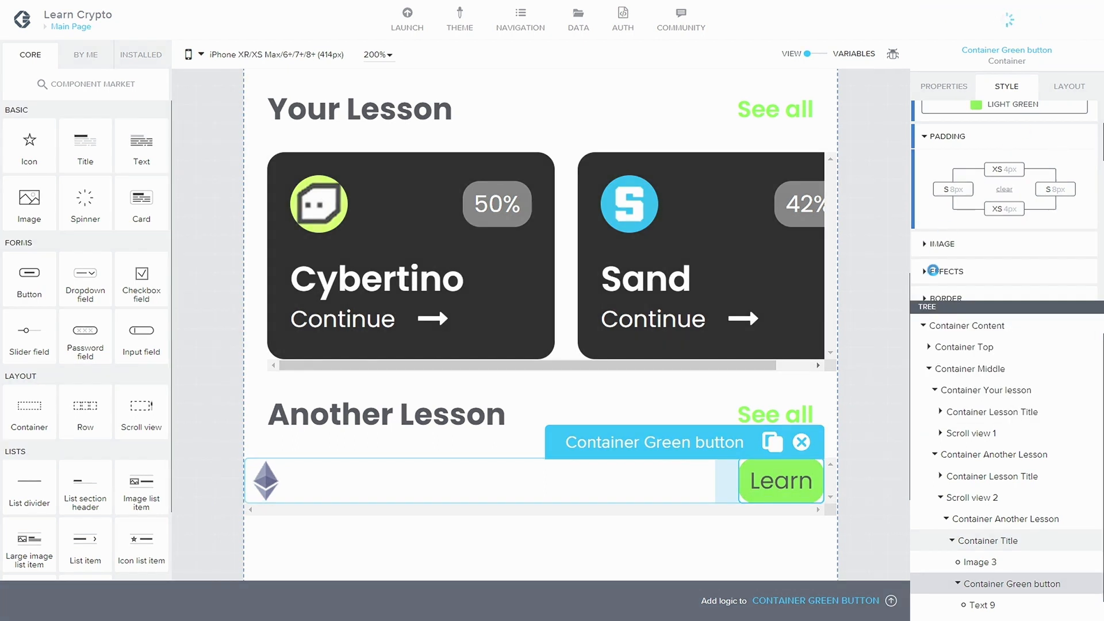
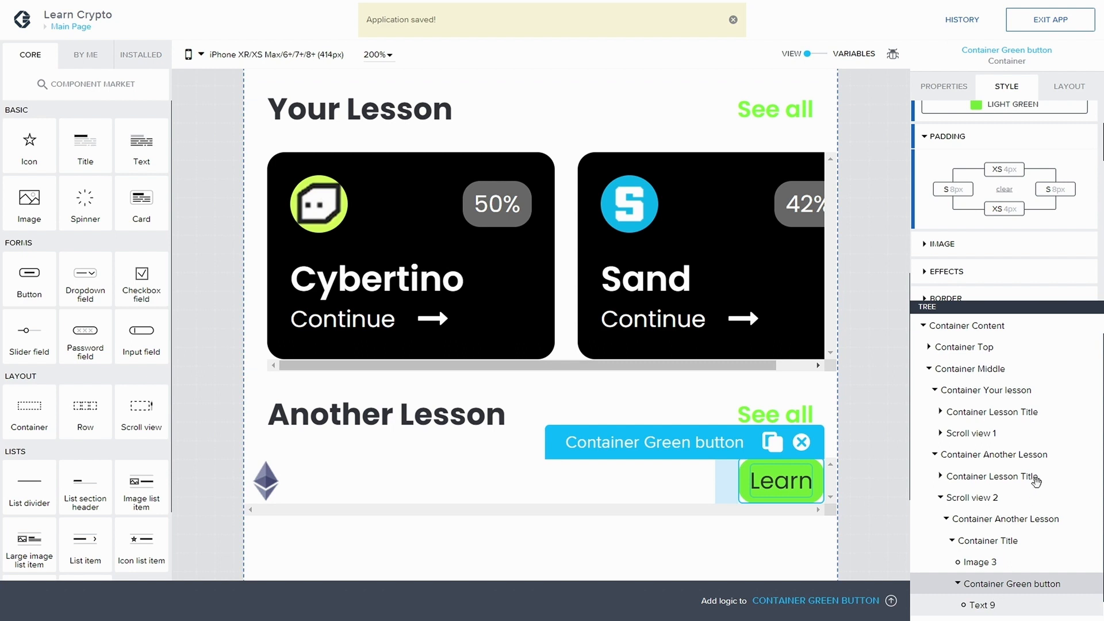
# Step: Create a new style class named Button Learn for the Learn text inside Container Green button
pyautogui.click(985, 605)
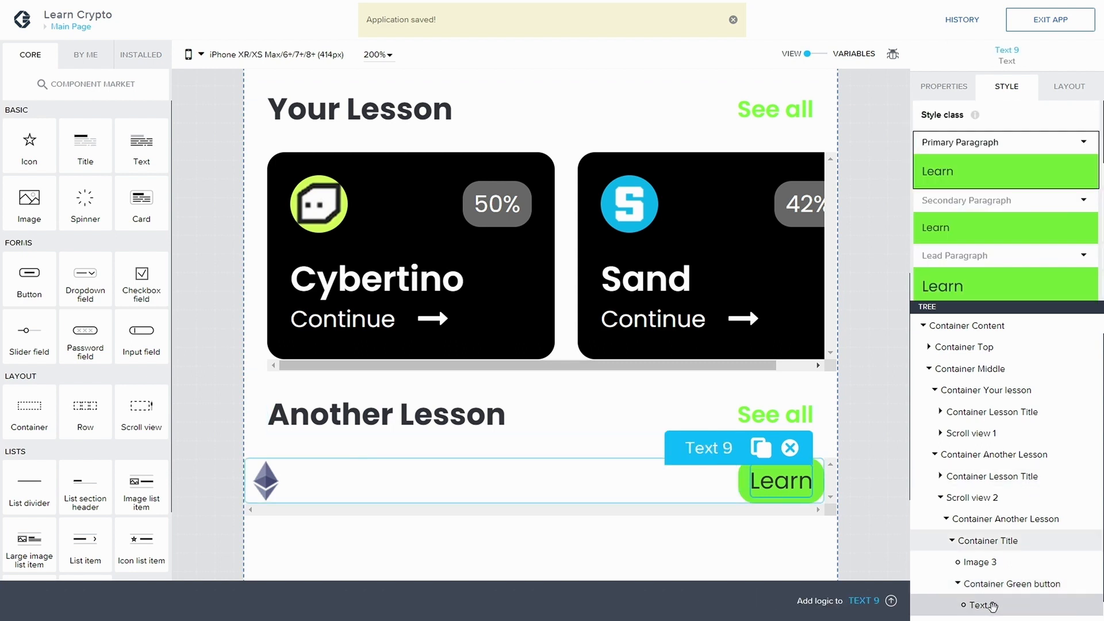
pyautogui.click(1083, 143)
pyautogui.click(978, 184)
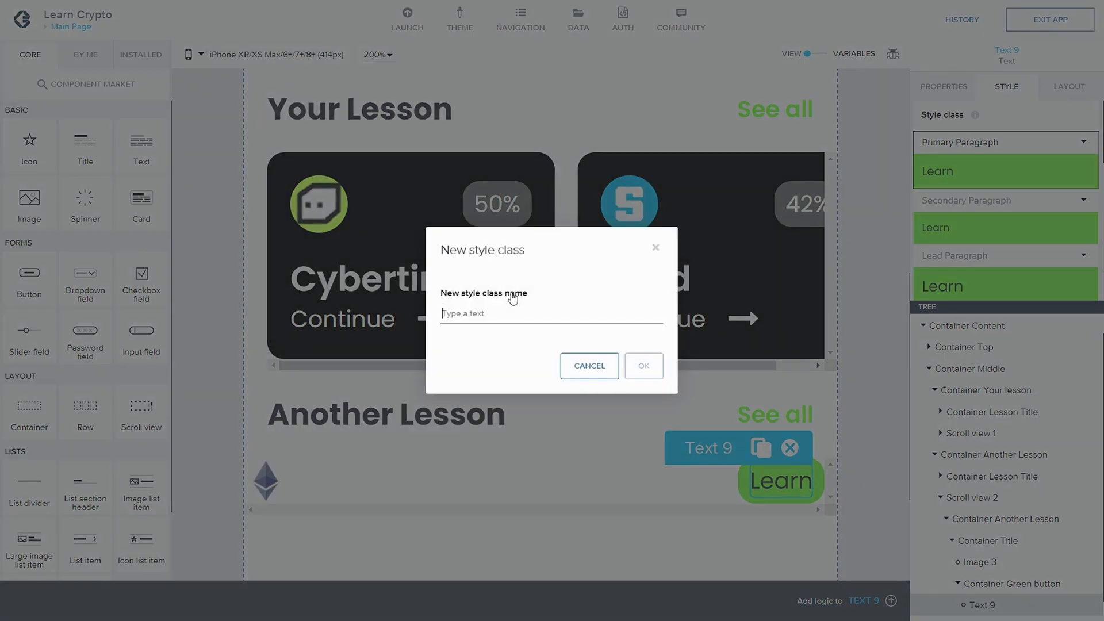
pyautogui.write('B')
pyautogui.press('BackSpace')
pyautogui.write('Button Learn')
pyautogui.click(638, 366)
# Step: Open the Button Learn style for editing and choose Text L as its text size
pyautogui.click(1083, 253)
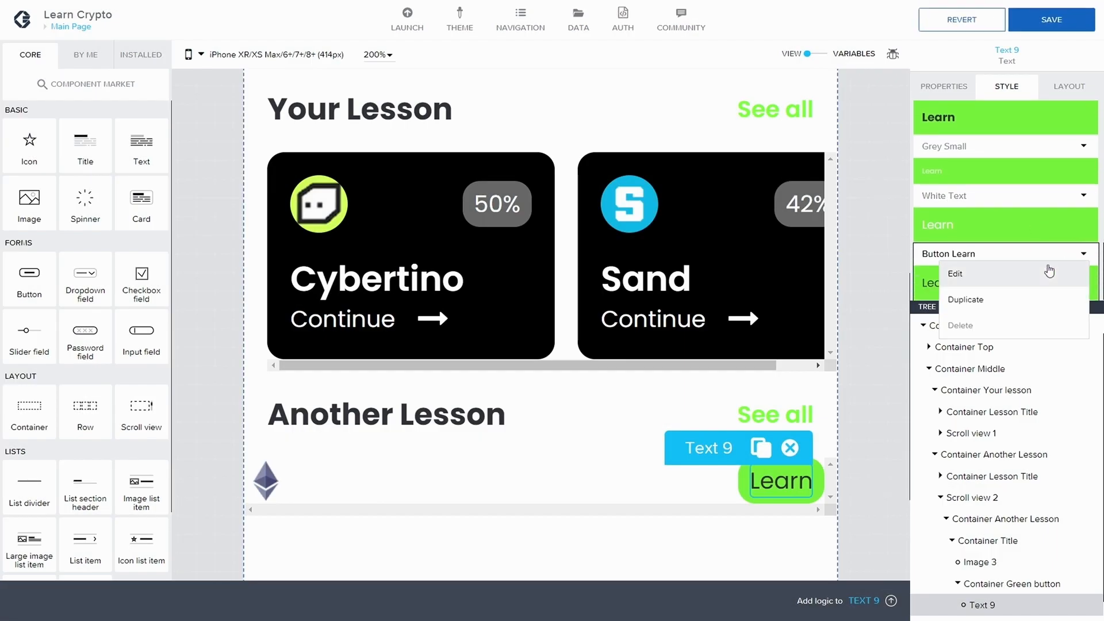
pyautogui.click(1048, 274)
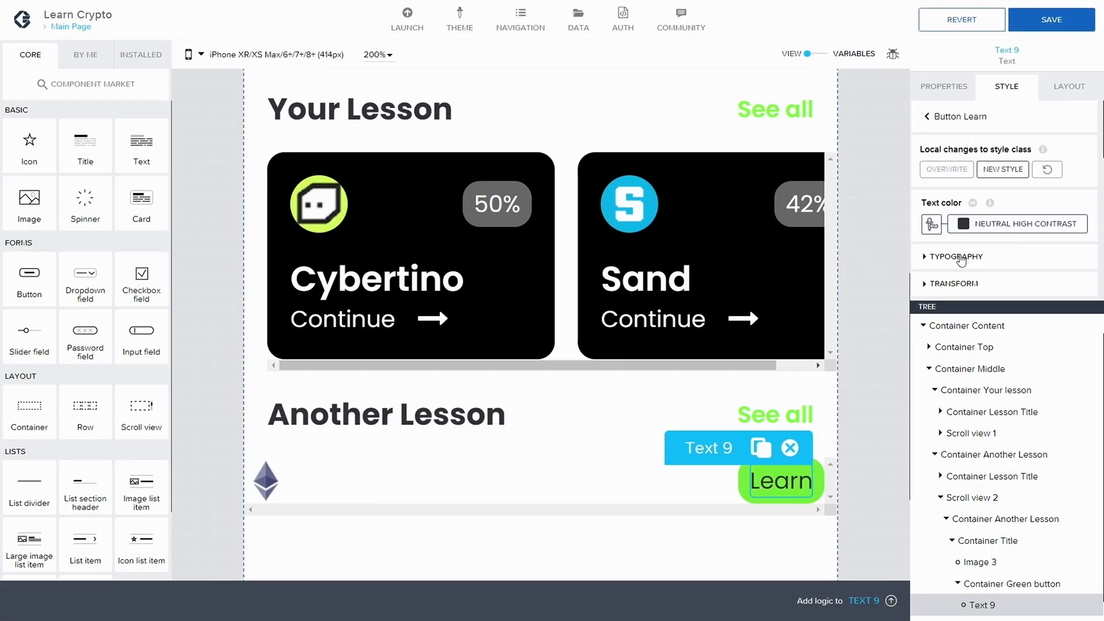
pyautogui.scroll(-1, 977, 262)
pyautogui.click(923, 199)
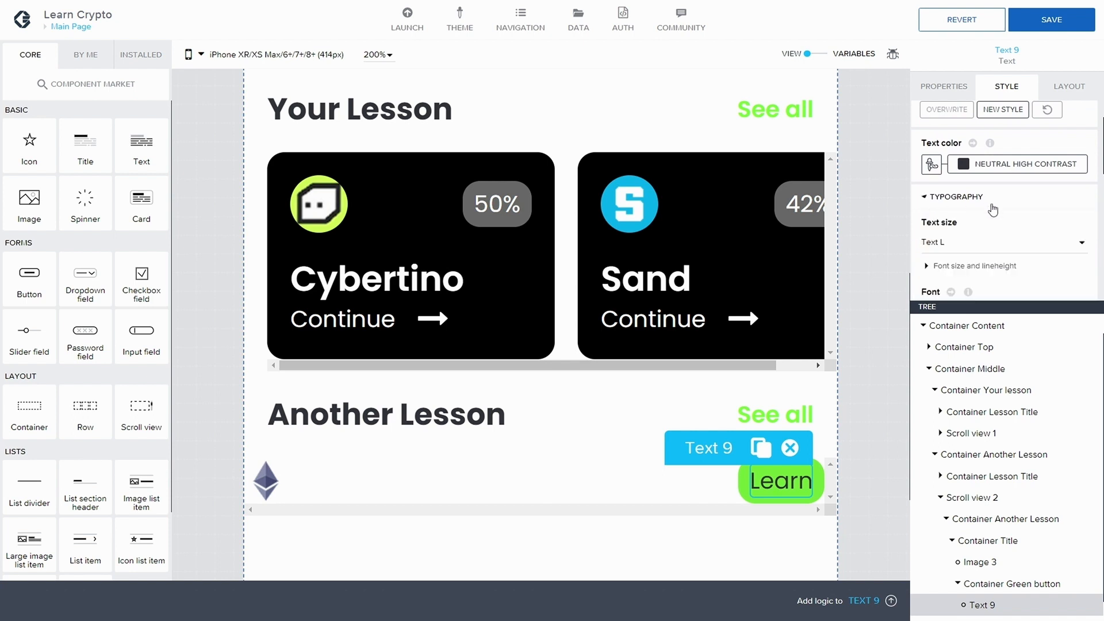
pyautogui.click(966, 245)
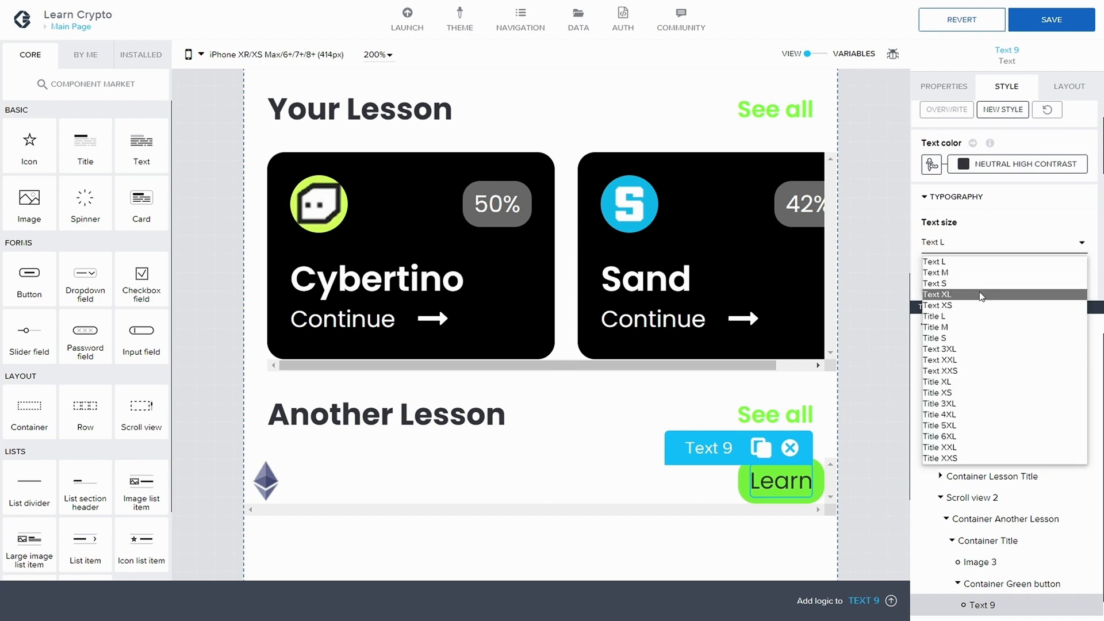
pyautogui.click(967, 262)
# Step: Set the font weight to Bold (700), overwrite the Button Learn style with the change, and save the app
pyautogui.scroll(-3, 982, 251)
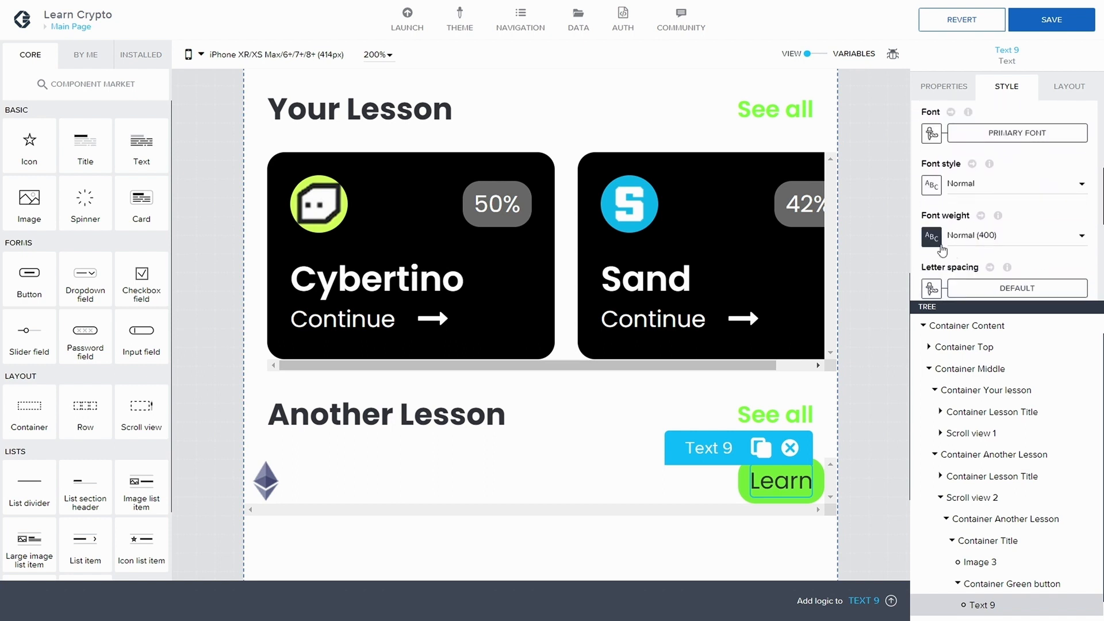
pyautogui.click(972, 236)
pyautogui.click(987, 320)
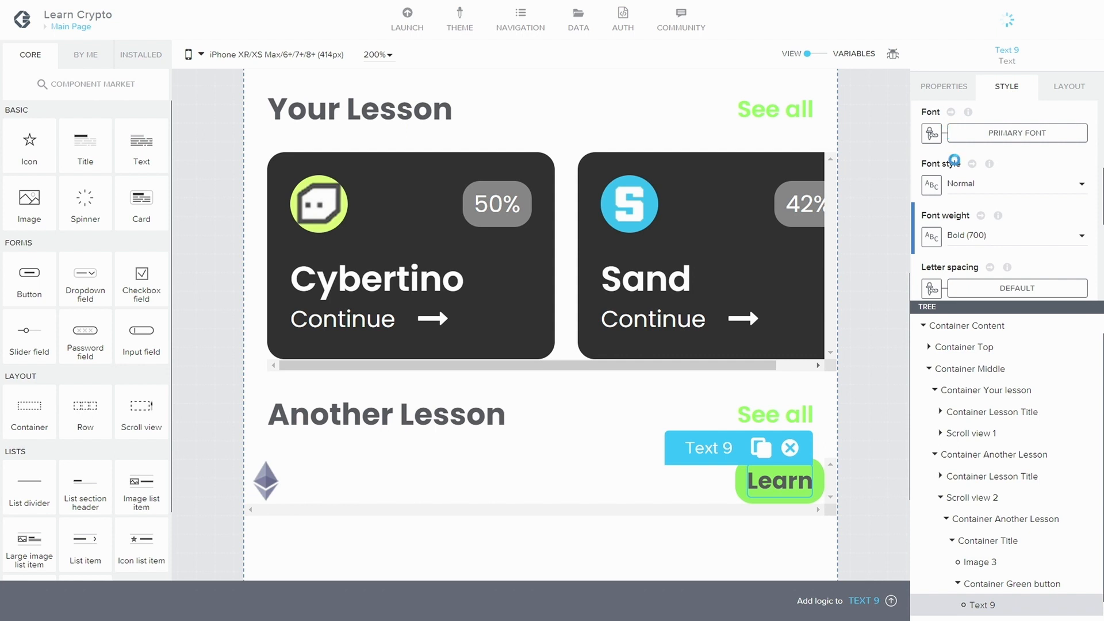
pyautogui.scroll(4, 957, 184)
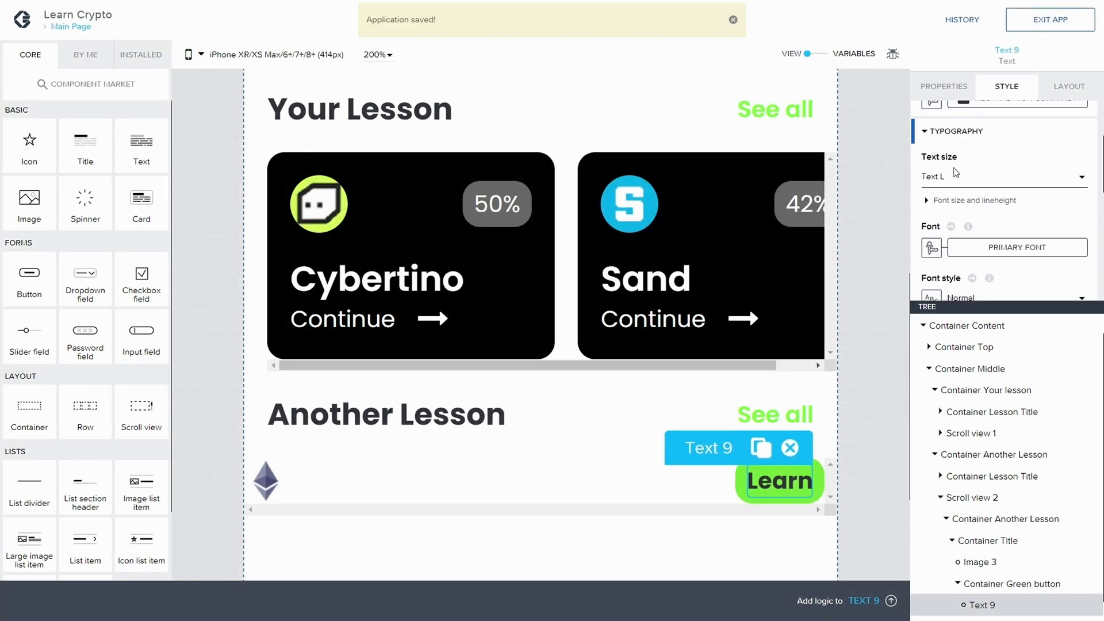
pyautogui.click(946, 140)
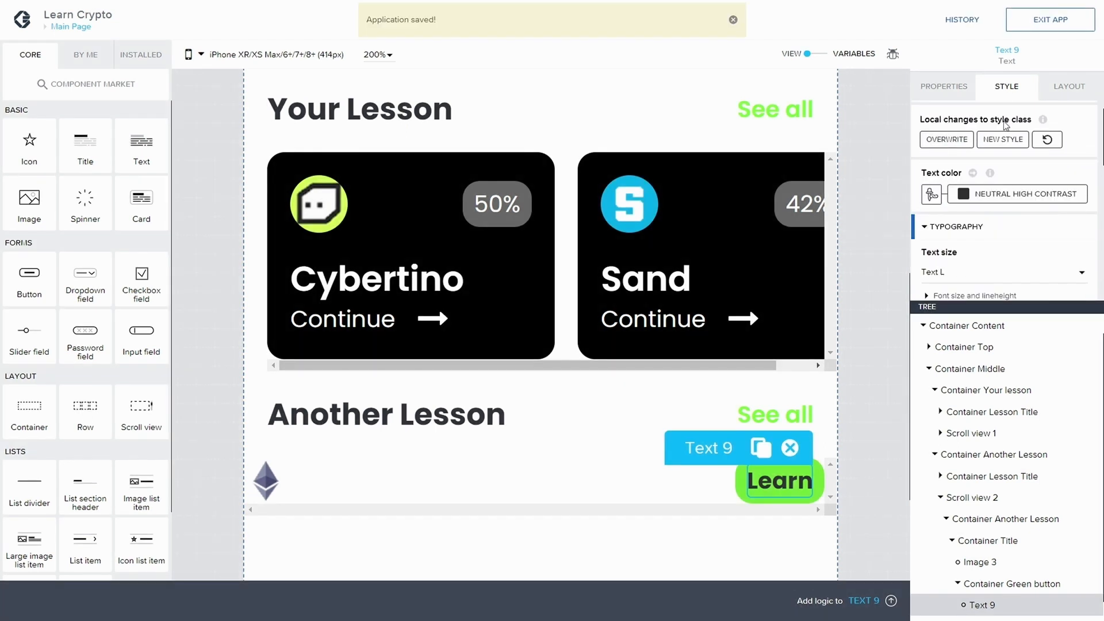
pyautogui.click(1051, 19)
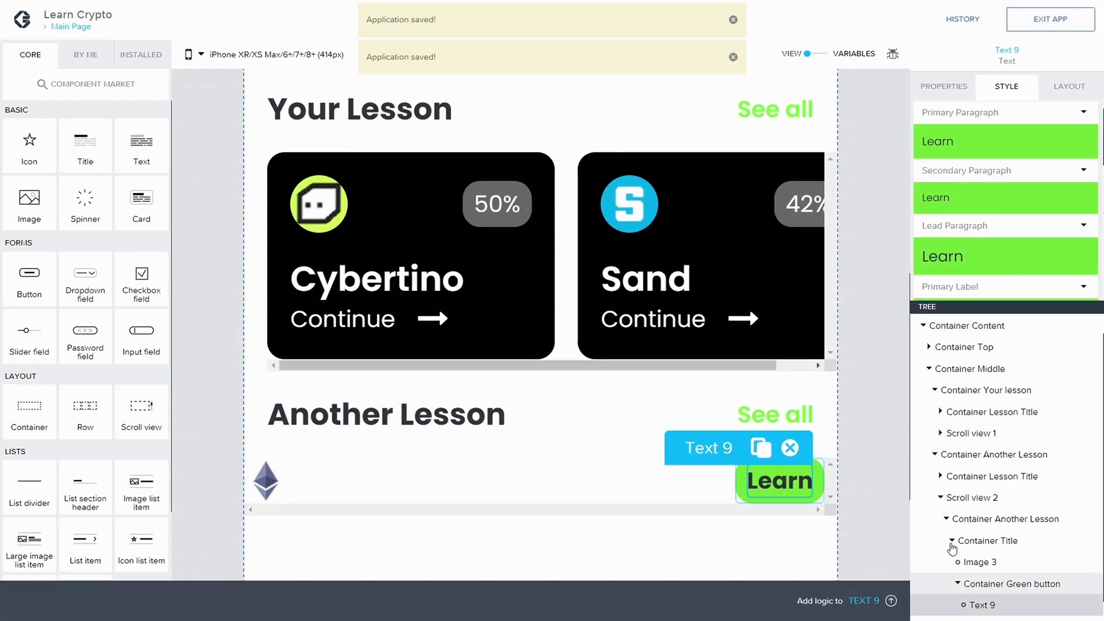
# Step: Add a Title component to the inner Container Another Lesson and place it below Container Title
pyautogui.click(951, 543)
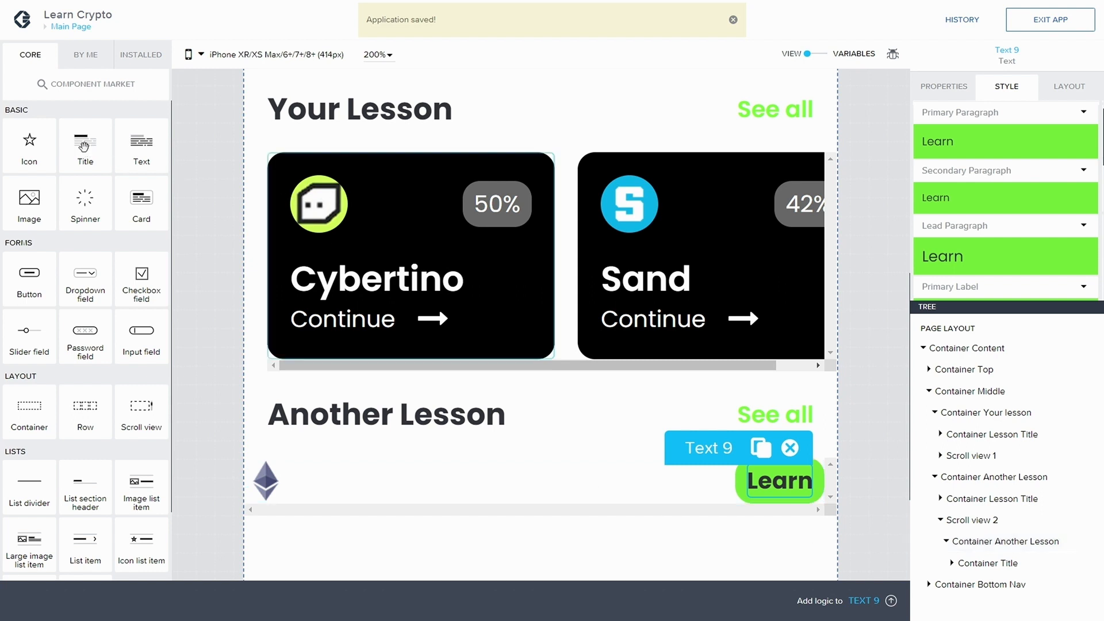
pyautogui.moveTo(774, 408); pyautogui.dragTo(978, 565)
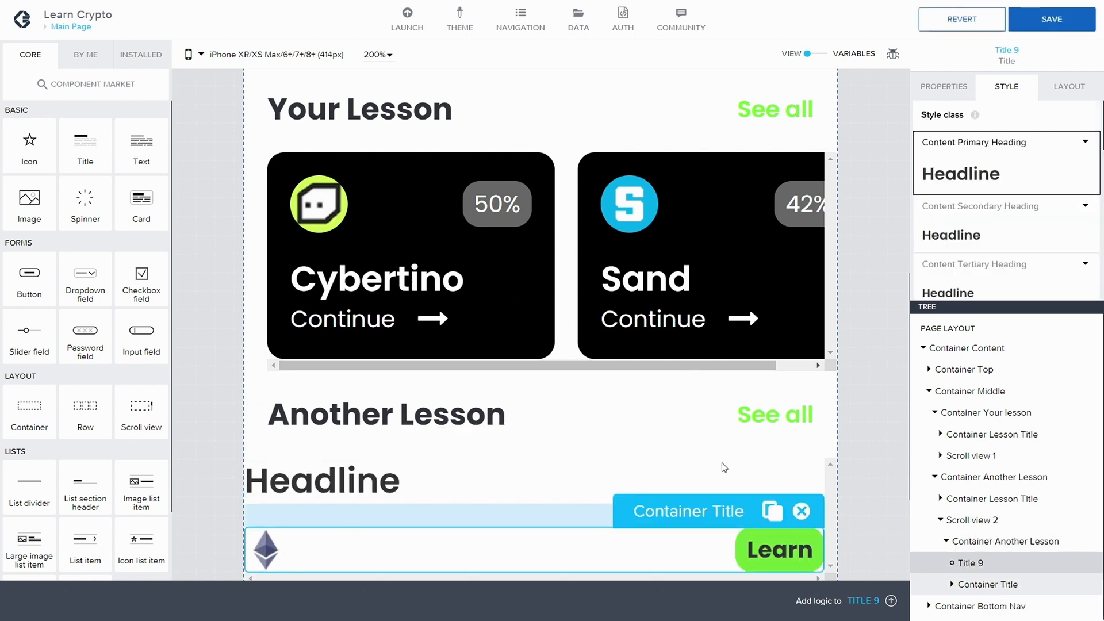
pyautogui.scroll(-3, 856, 431)
pyautogui.scroll(6, 857, 432)
pyautogui.scroll(-6, 858, 432)
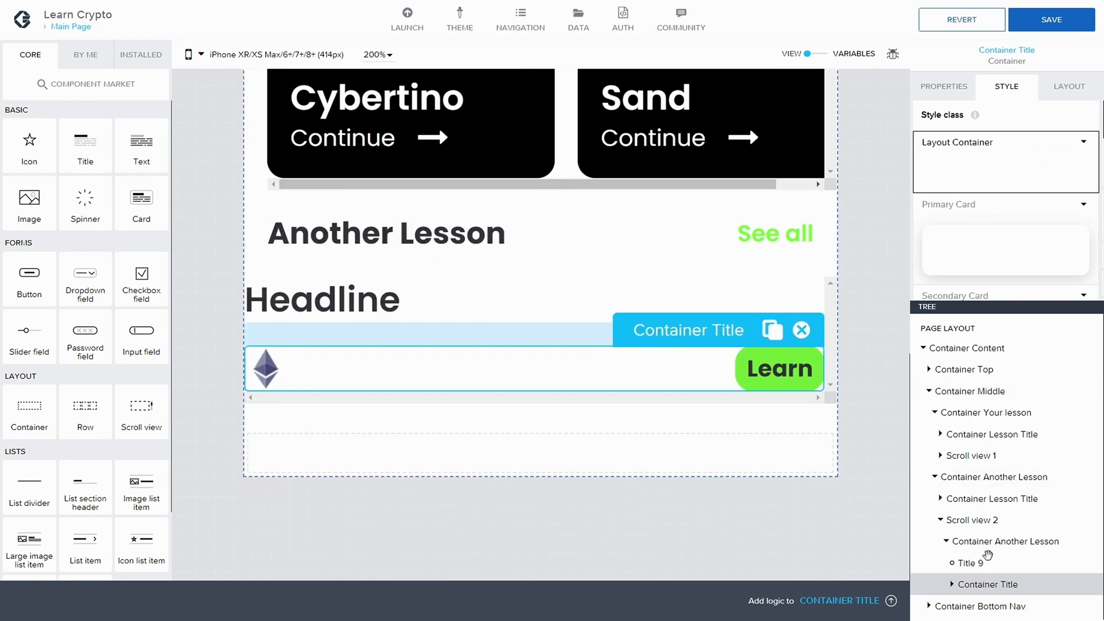
pyautogui.moveTo(988, 555); pyautogui.dragTo(963, 566)
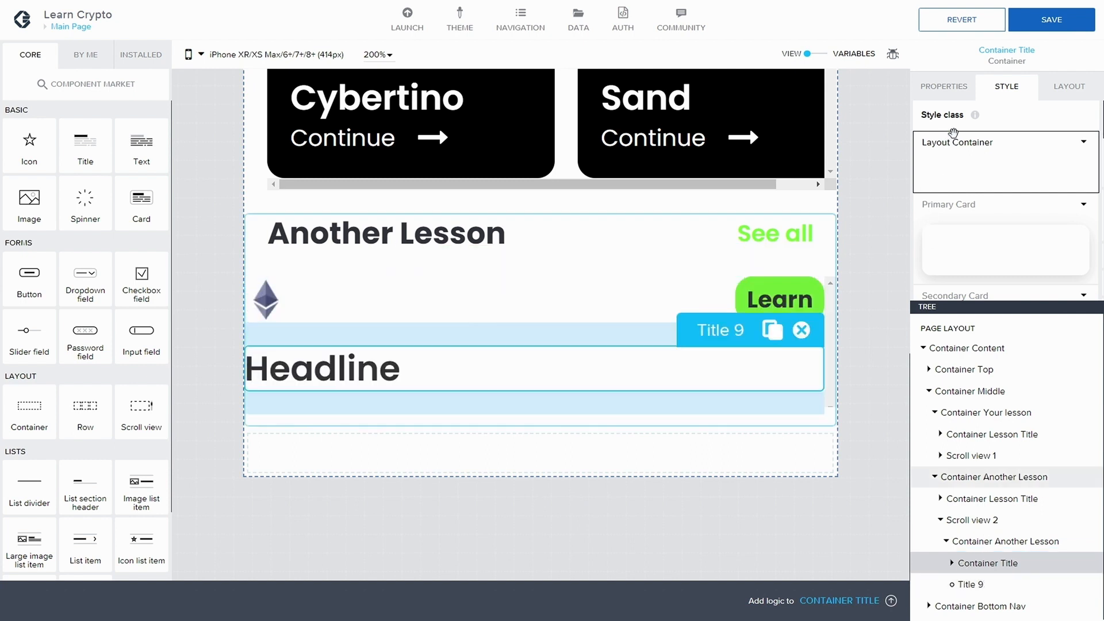
# Step: Change the new headline's component display name to Title Crypto
pyautogui.click(941, 92)
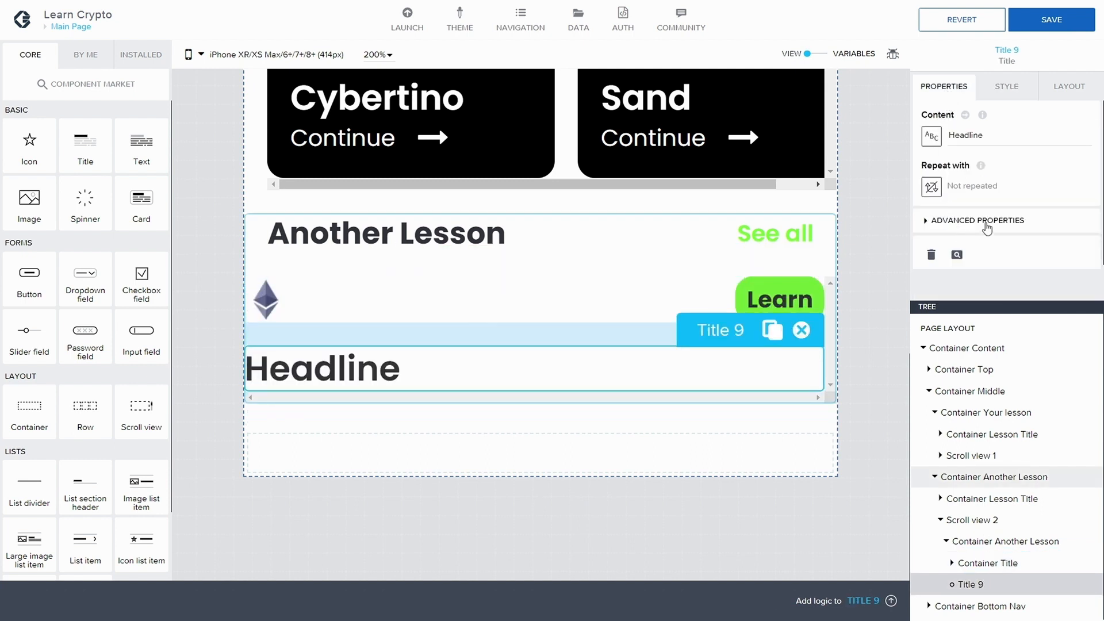
pyautogui.click(926, 223)
pyautogui.scroll(-1, 939, 202)
pyautogui.click(939, 200)
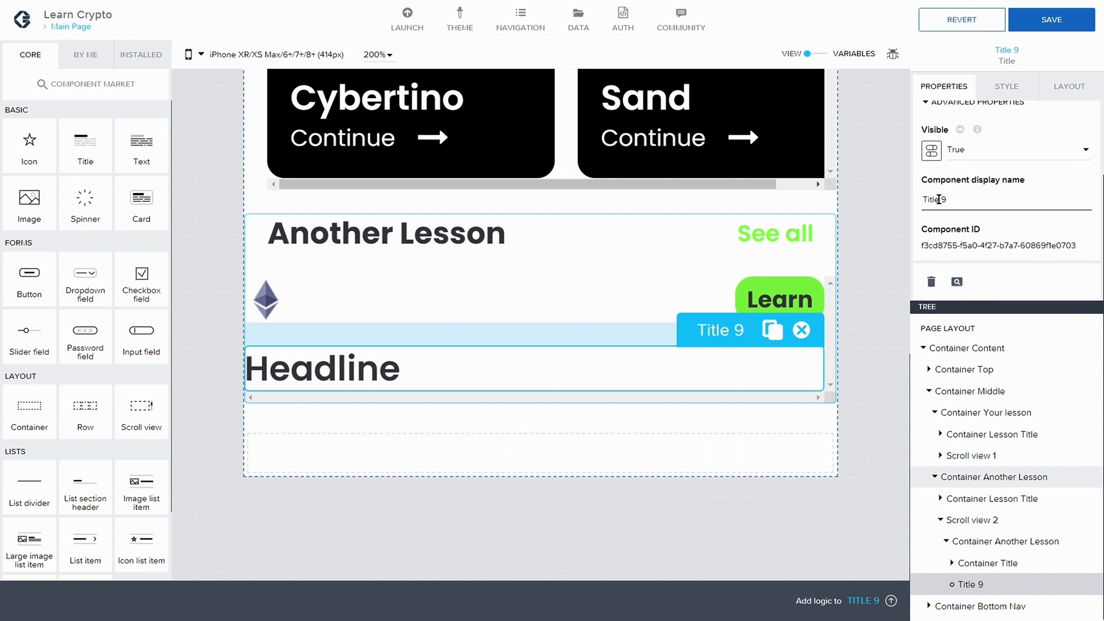
pyautogui.press('BackSpace')
pyautogui.write('Crypto')
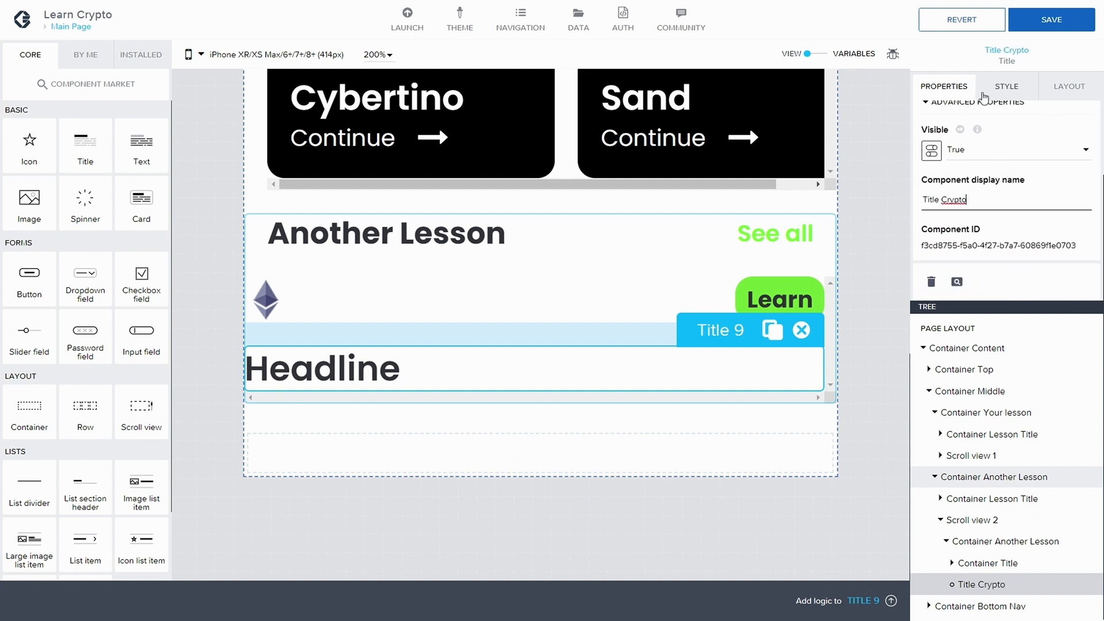
# Step: Replace the Title Crypto headline's content with Ethereum
pyautogui.scroll(2, 986, 138)
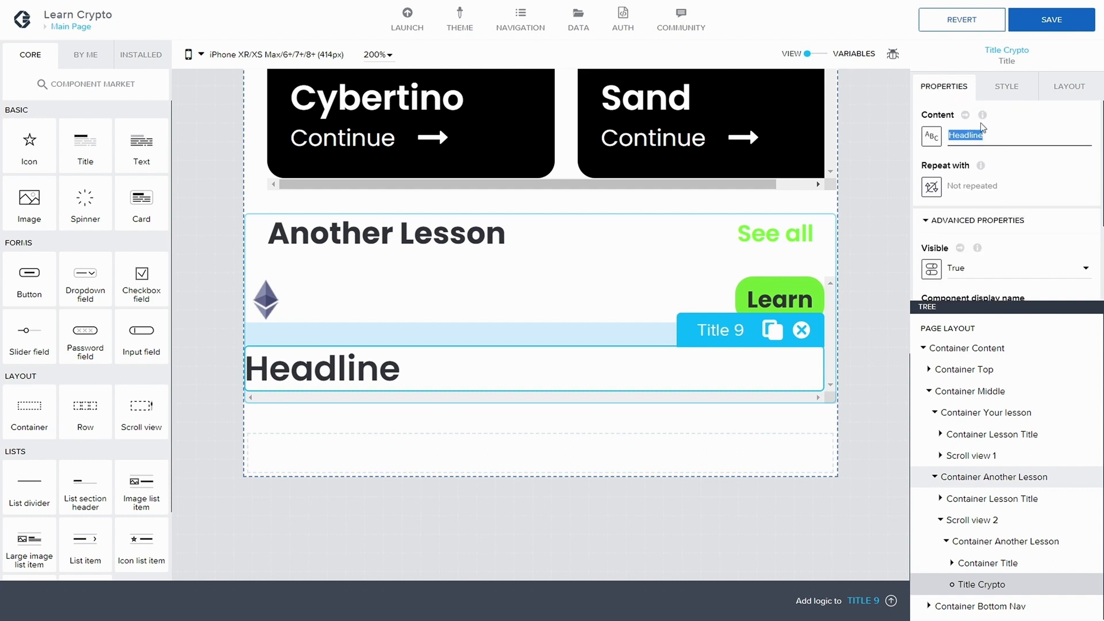
pyautogui.write('Ethe')
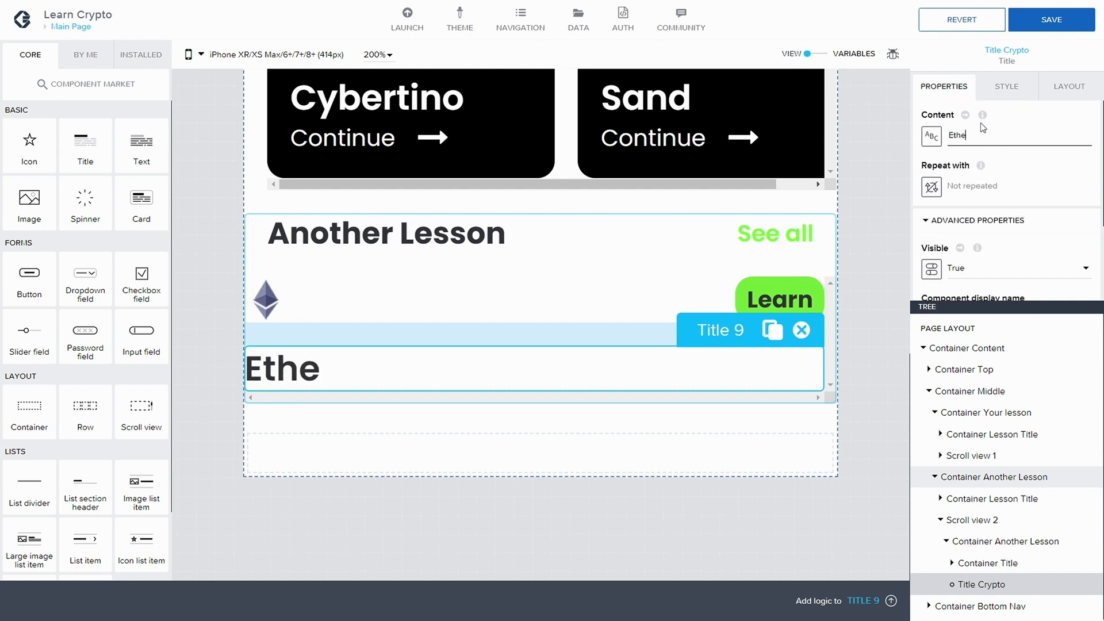
pyautogui.write('reum')
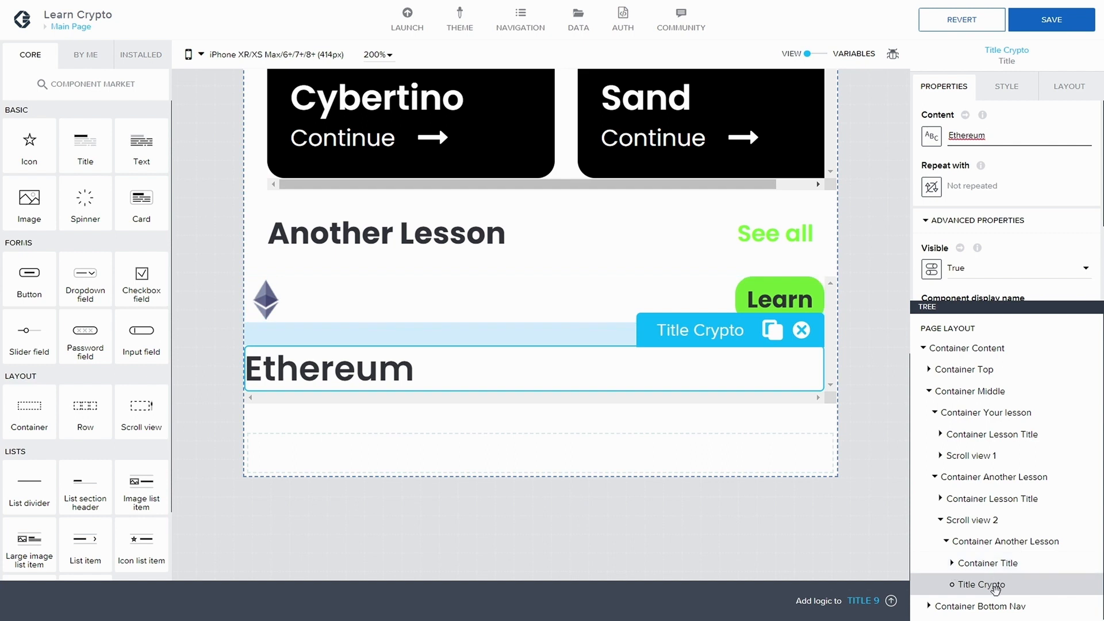
# Step: Add a Text component below Title Crypto in the inner Container Another Lesson, and generate five paragraphs of placeholder text on lipsum.com
pyautogui.moveTo(141, 149); pyautogui.dragTo(980, 592)
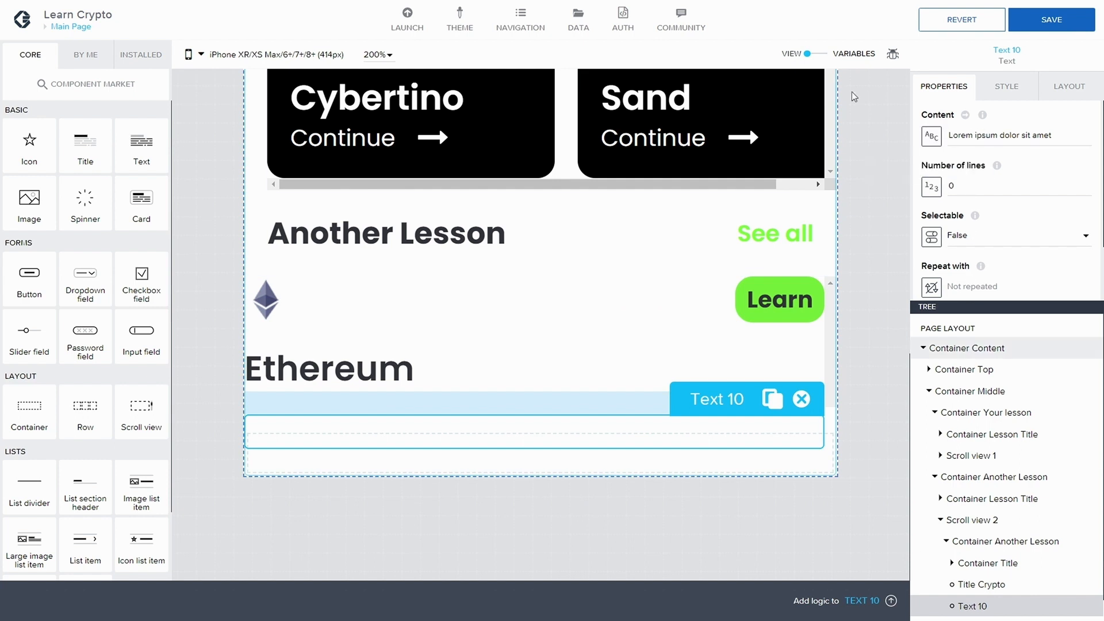
pyautogui.click(288, 11)
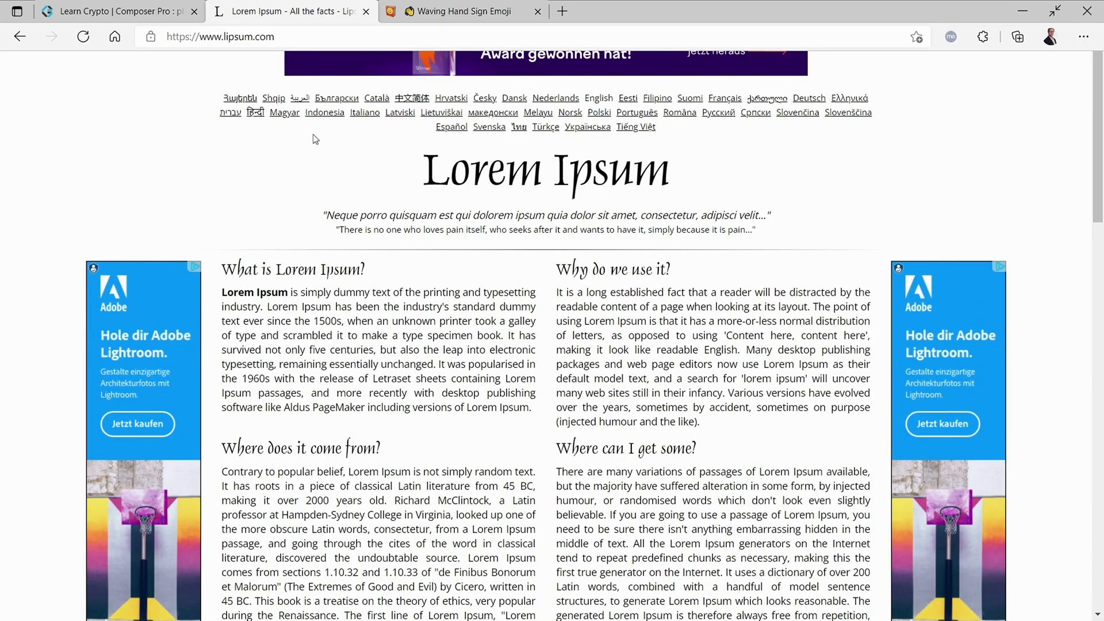
pyautogui.scroll(-15, 451, 219)
pyautogui.scroll(14, 451, 219)
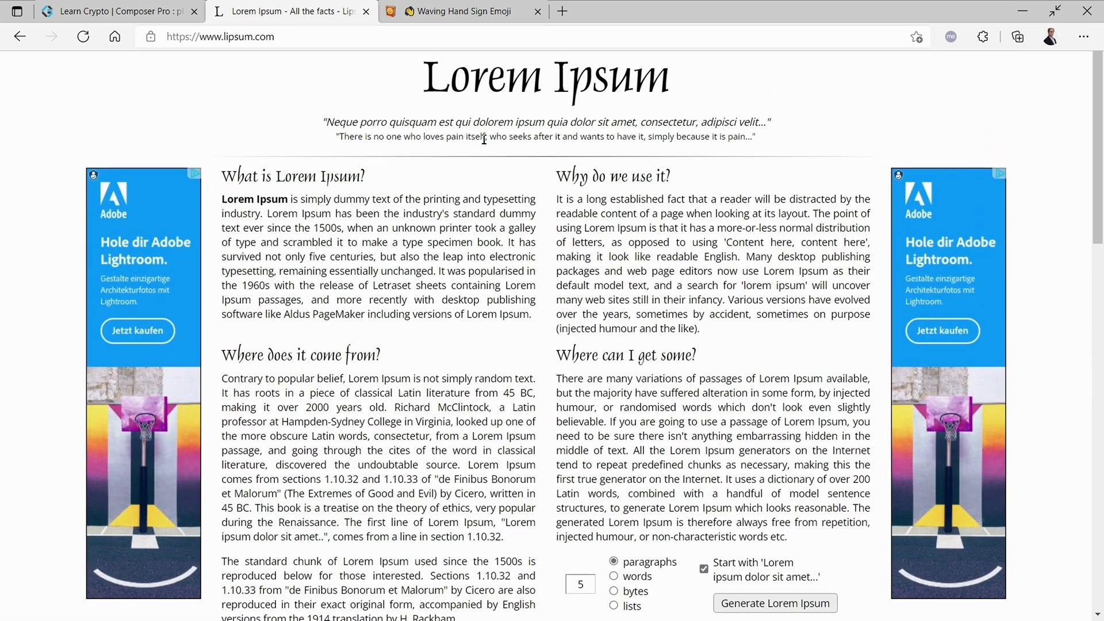
pyautogui.scroll(-3, 686, 305)
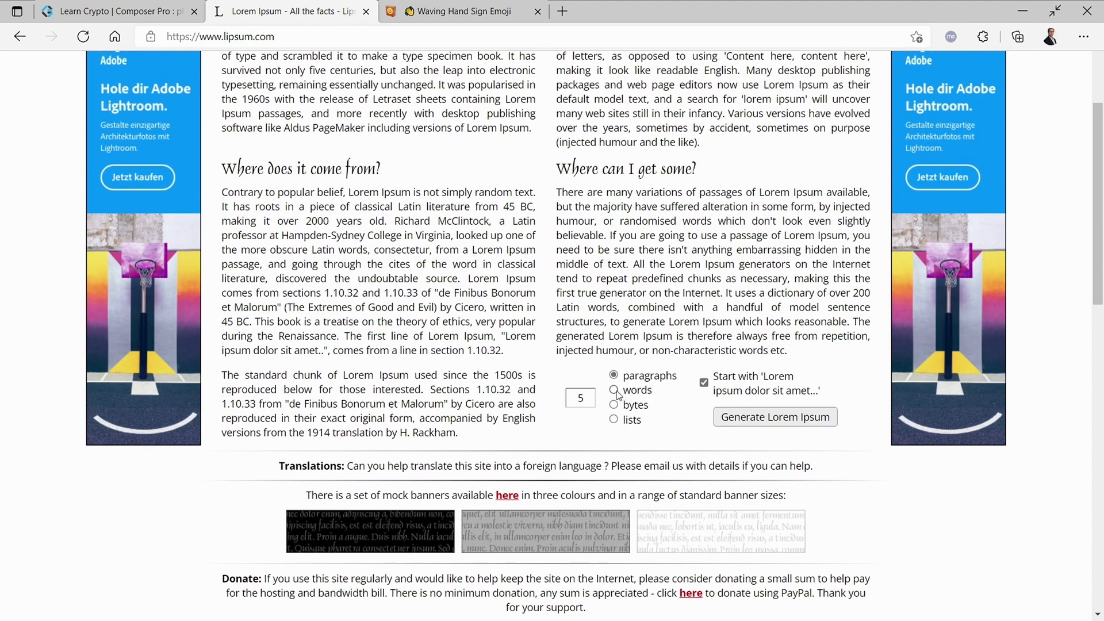
pyautogui.click(777, 419)
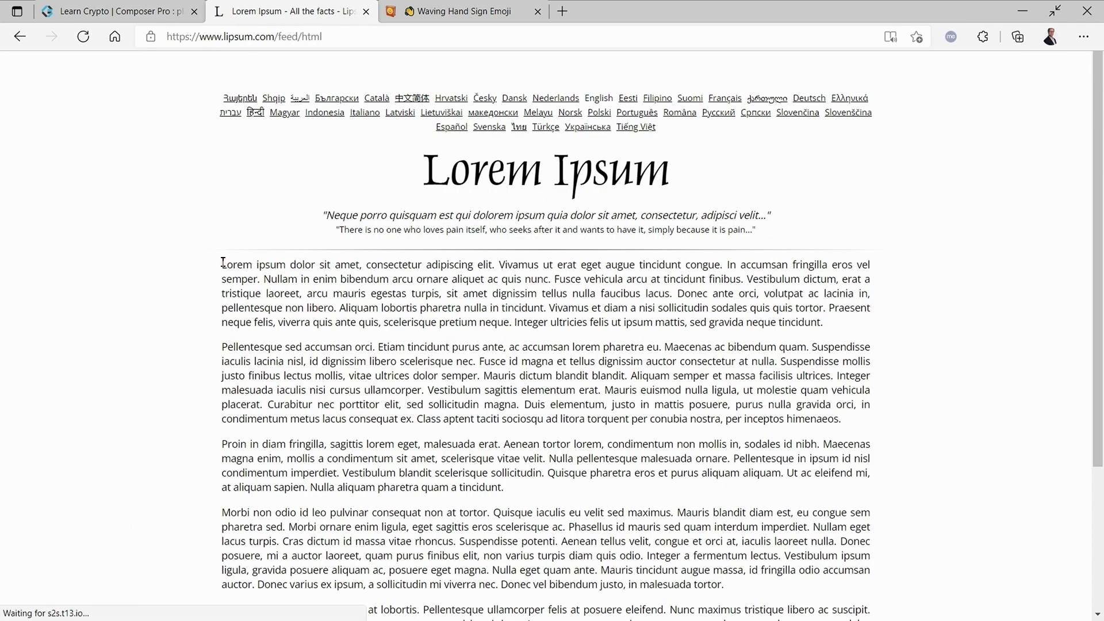
# Step: Copy the first four generated sentences, through "ac quis nunc.", into the new Text component's content in Composer Pro and save the app
pyautogui.moveTo(223, 262); pyautogui.dragTo(554, 280)
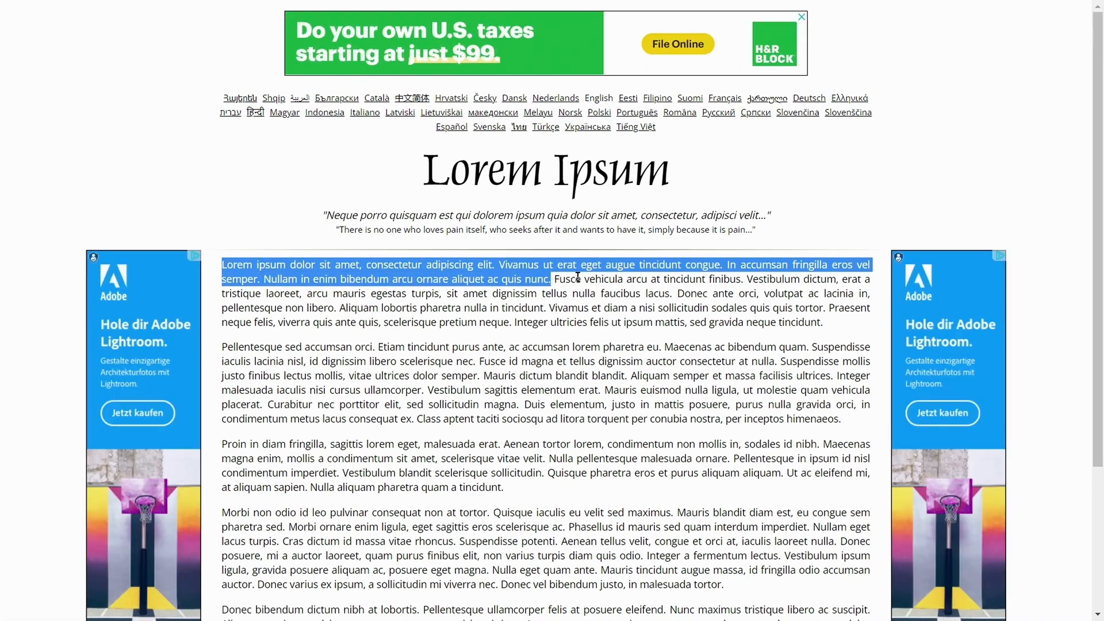
pyautogui.hotkey('alt', 'Tab')
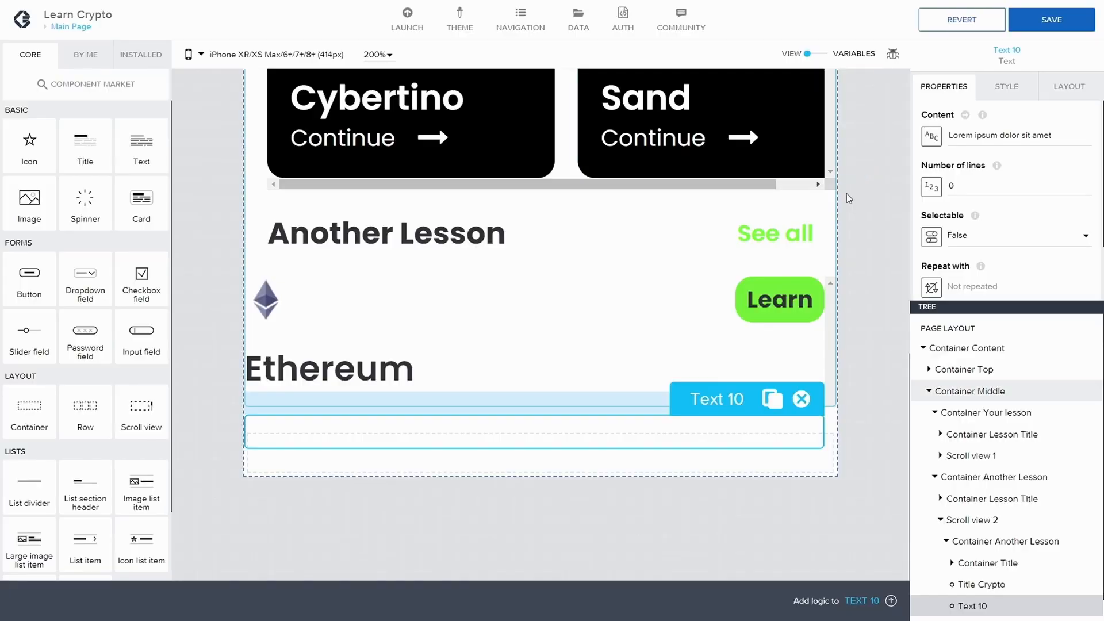
pyautogui.tripleClick(1013, 136)
pyautogui.hotkey('ctrl', 'v')
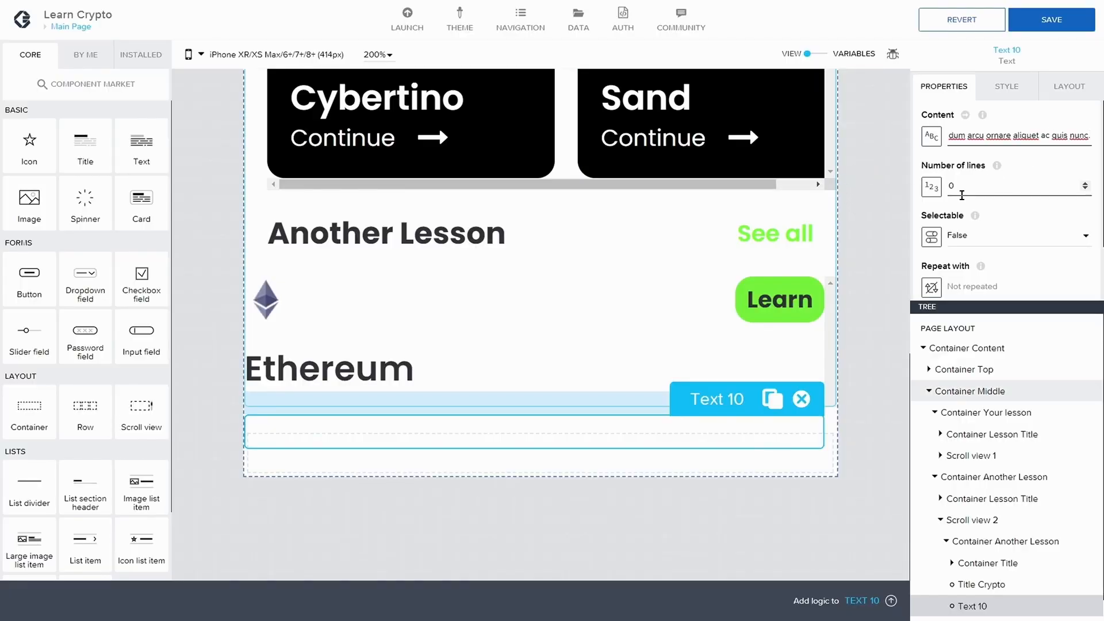
pyautogui.click(1051, 20)
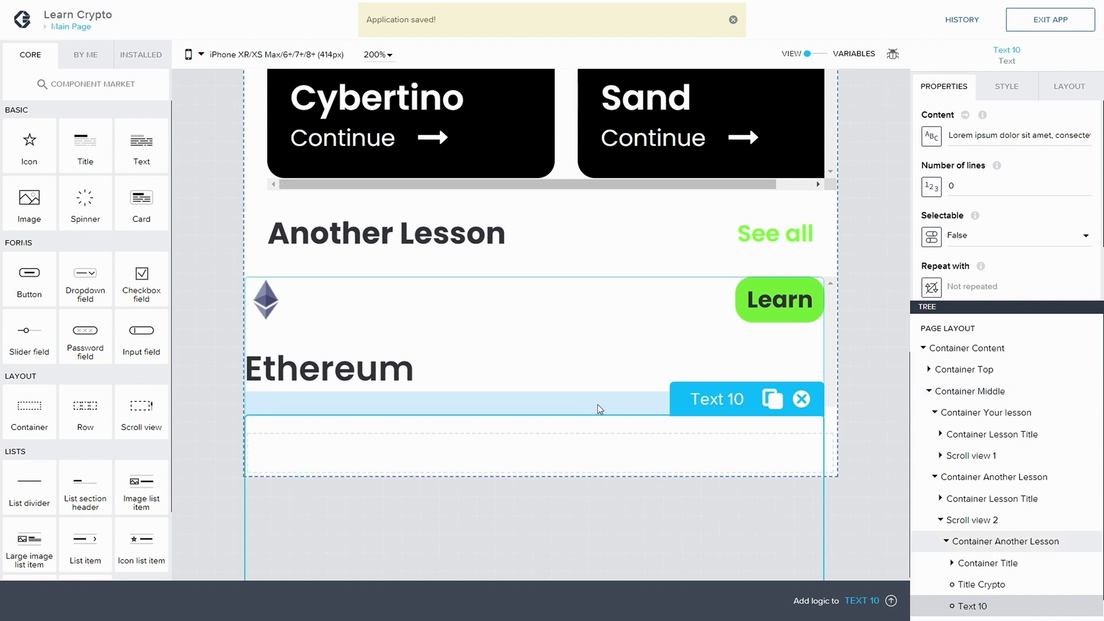
# Step: Set the canvas zoom to 150%, limit the new Text component to 3 lines, and save the app
pyautogui.scroll(-1, 699, 433)
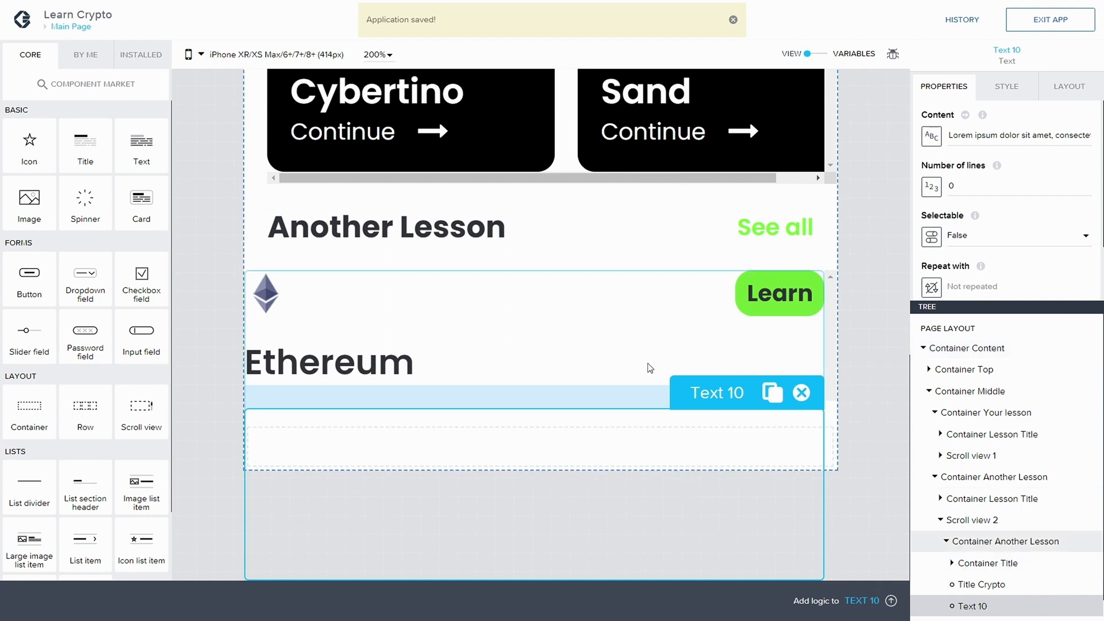
pyautogui.click(377, 54)
pyautogui.click(381, 173)
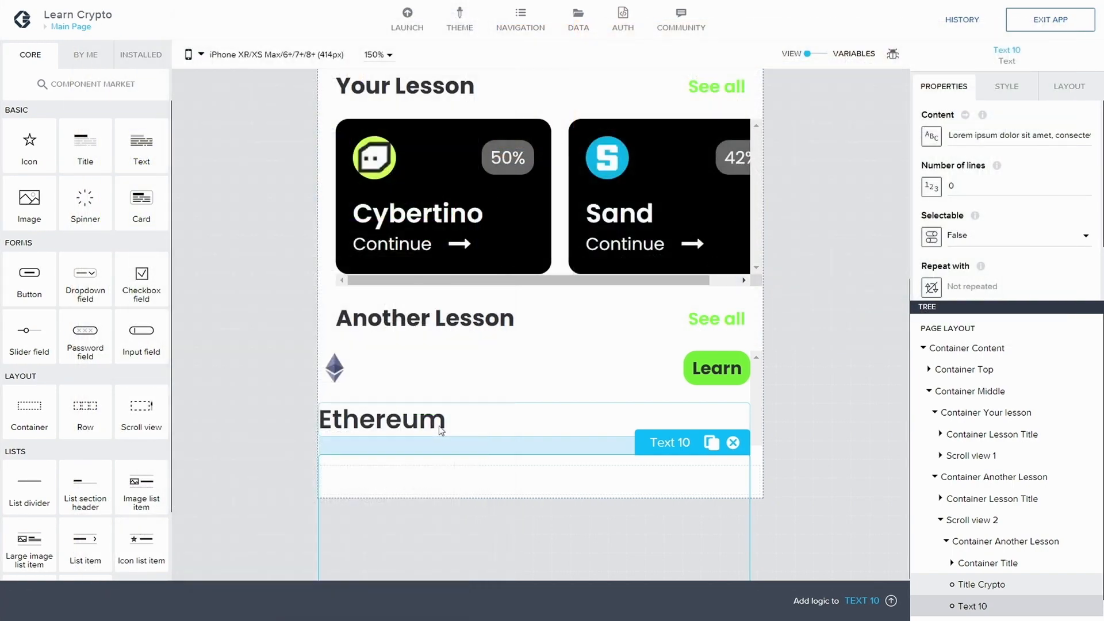
pyautogui.click(983, 190)
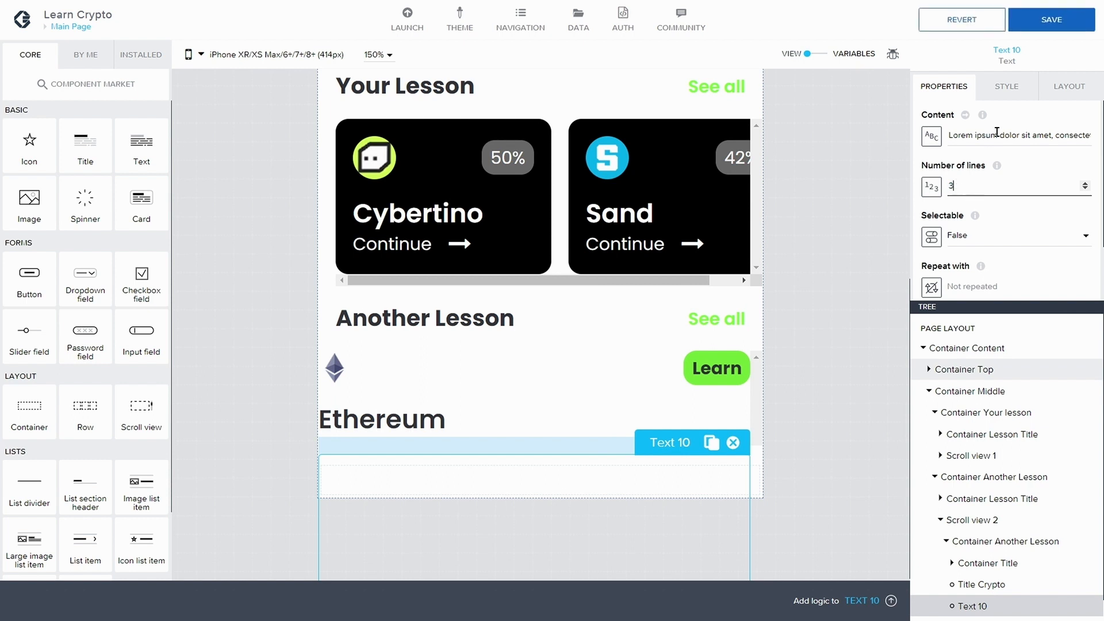
pyautogui.click(1050, 26)
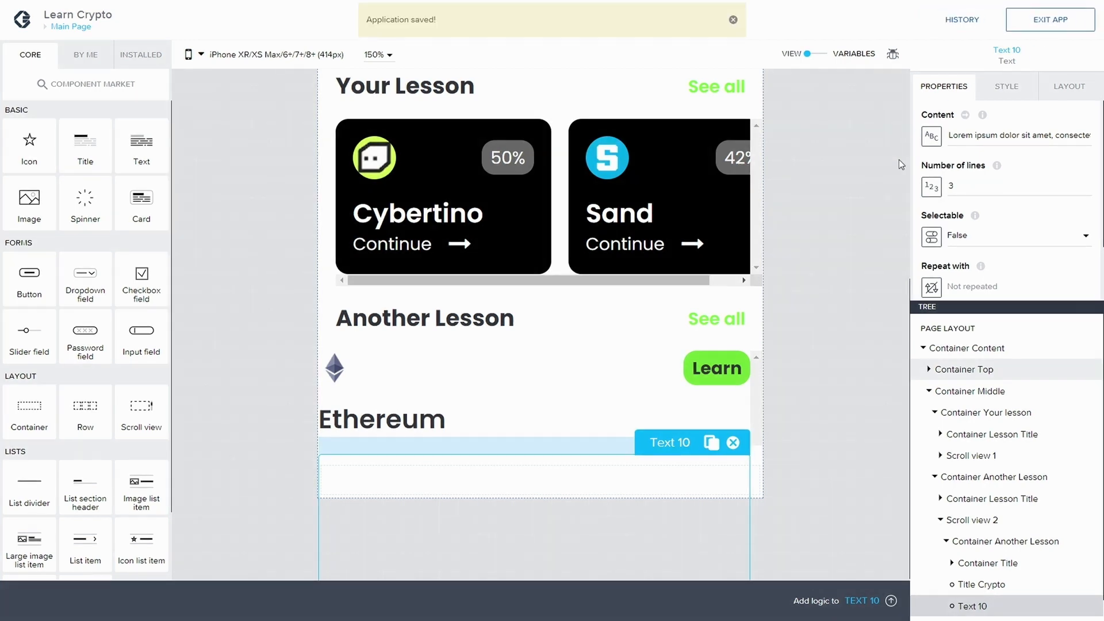
# Step: Create a new style class named "Another lesson container" for the inner Container Another Lesson inside Scroll view 2
pyautogui.click(985, 544)
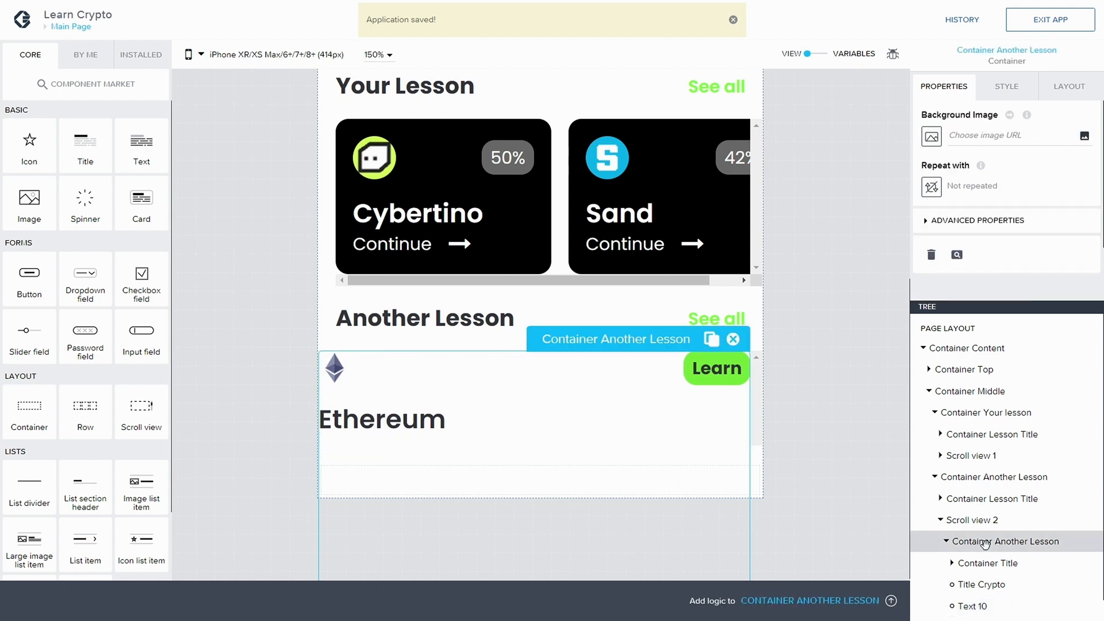
pyautogui.click(949, 543)
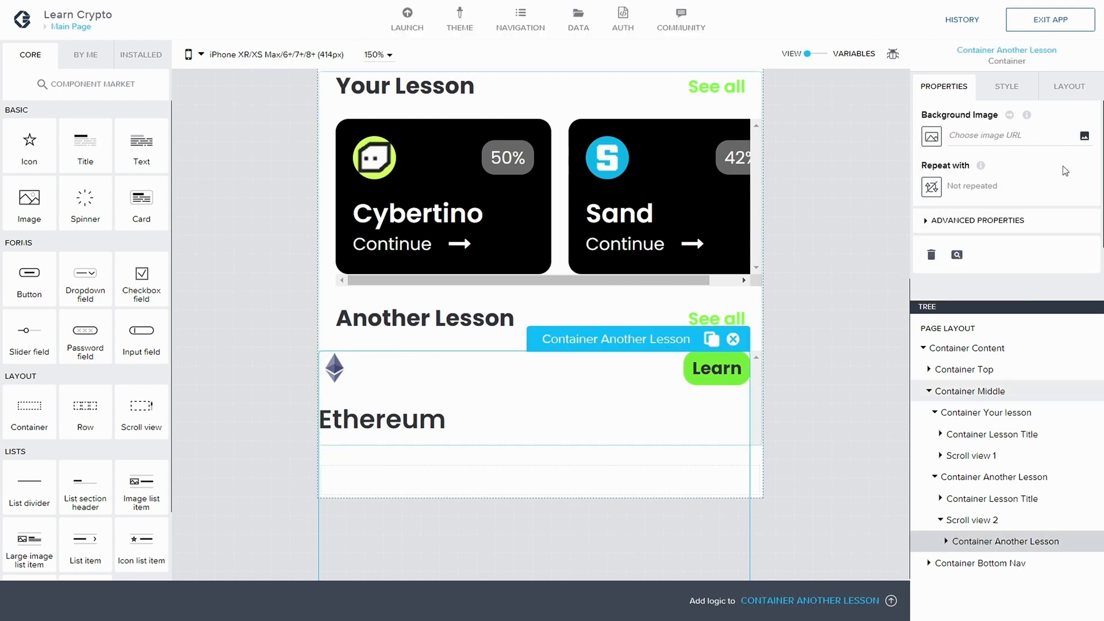
pyautogui.click(1016, 94)
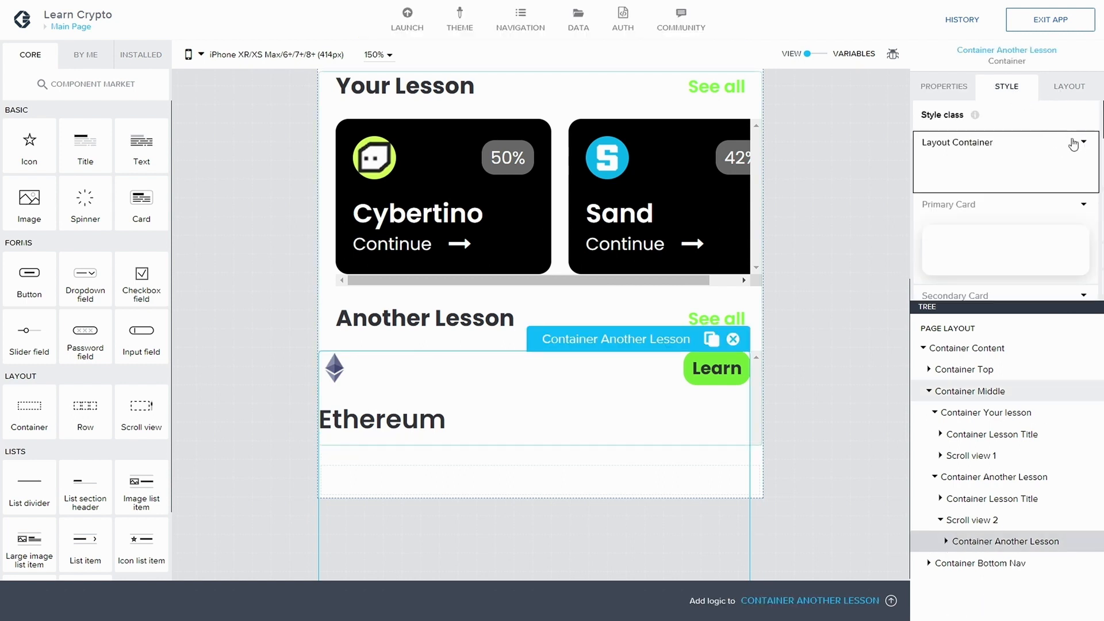
pyautogui.click(1077, 143)
pyautogui.click(1007, 187)
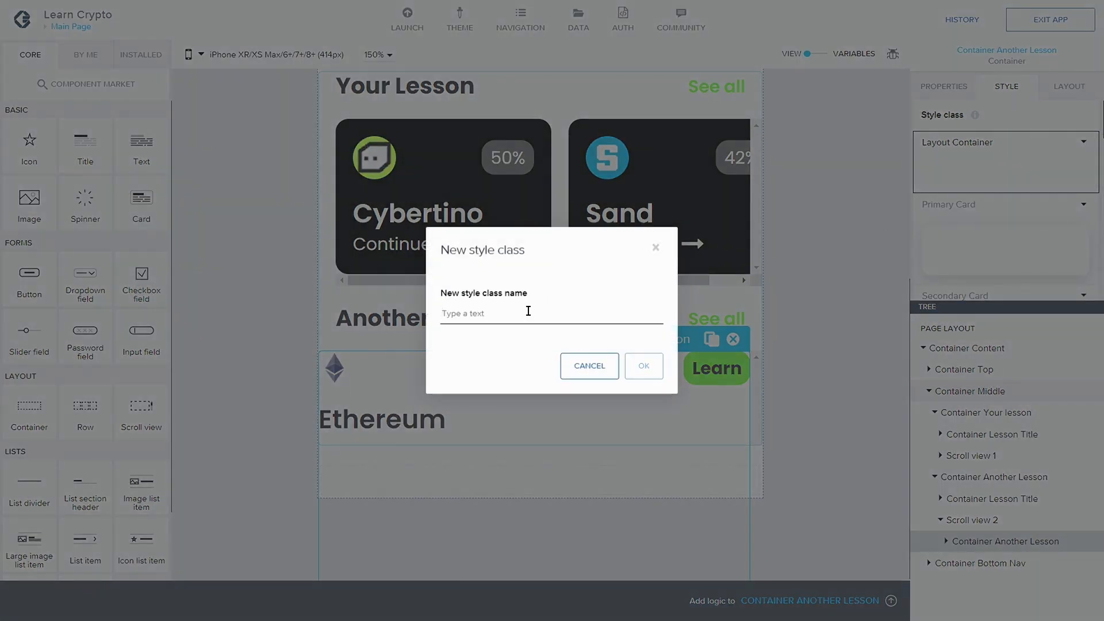
pyautogui.write('An')
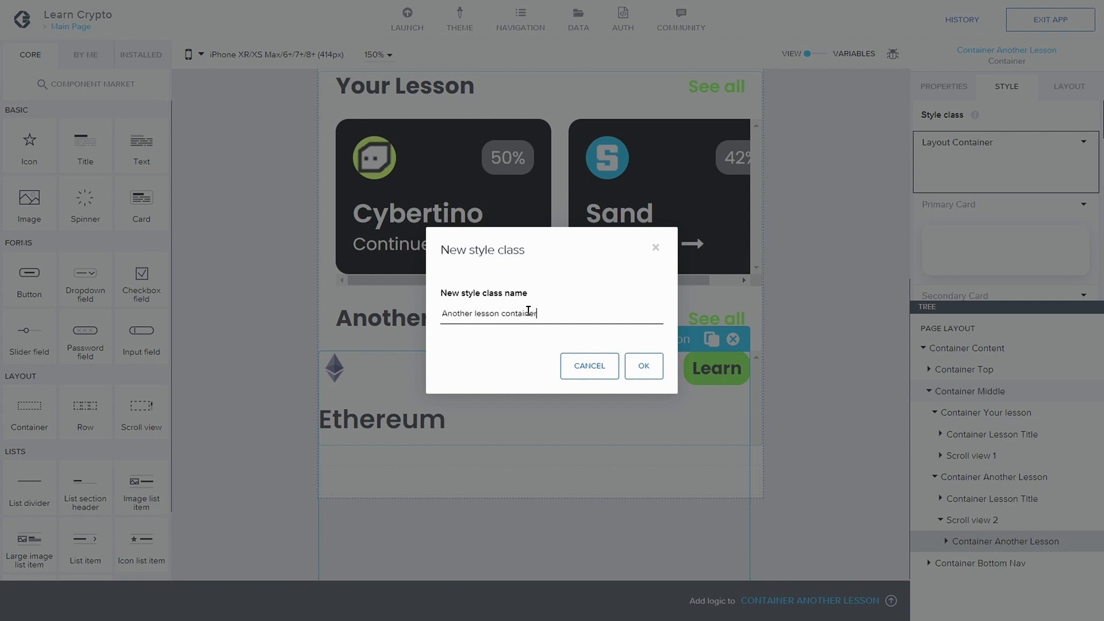
pyautogui.write('other lesson container')
pyautogui.click(644, 365)
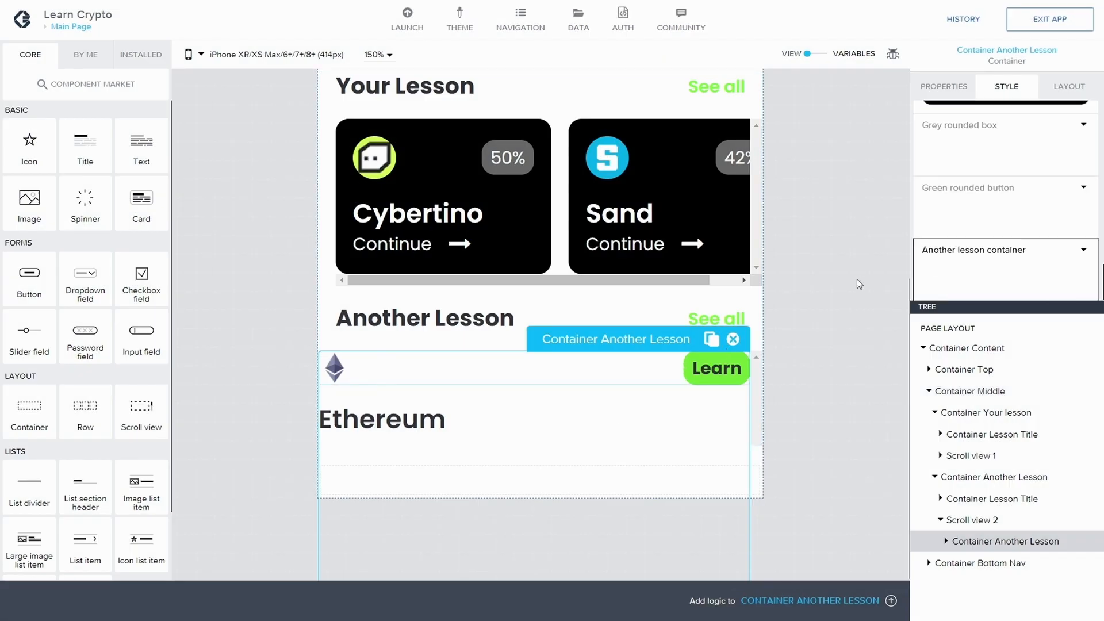
# Step: Set the background color of the Another lesson container style to Level 1 background
pyautogui.click(1082, 251)
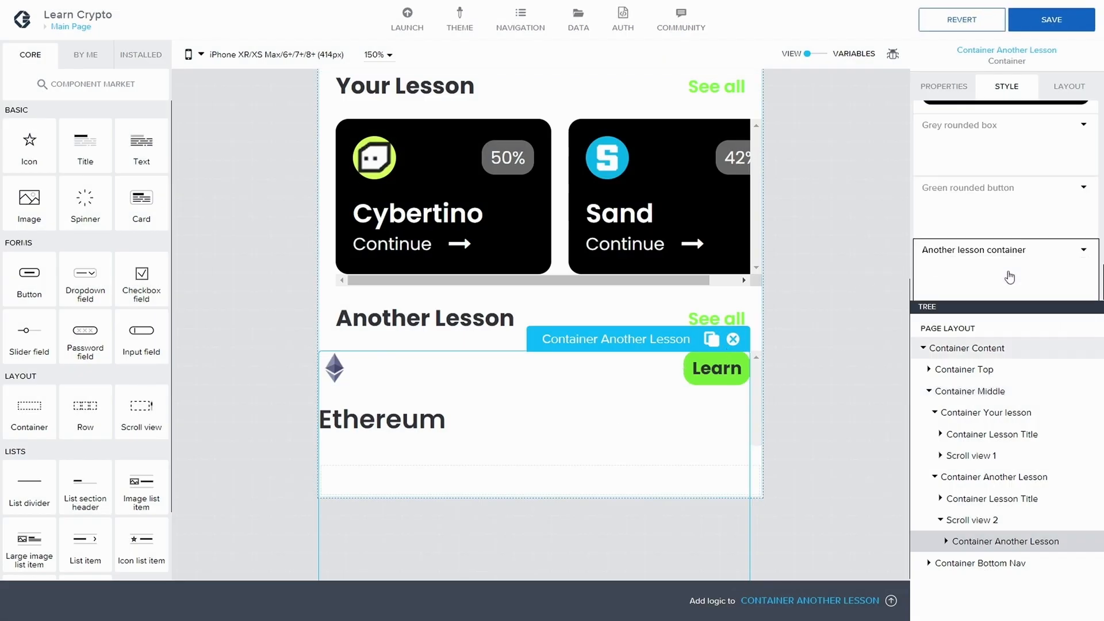
pyautogui.click(1010, 278)
pyautogui.click(1023, 226)
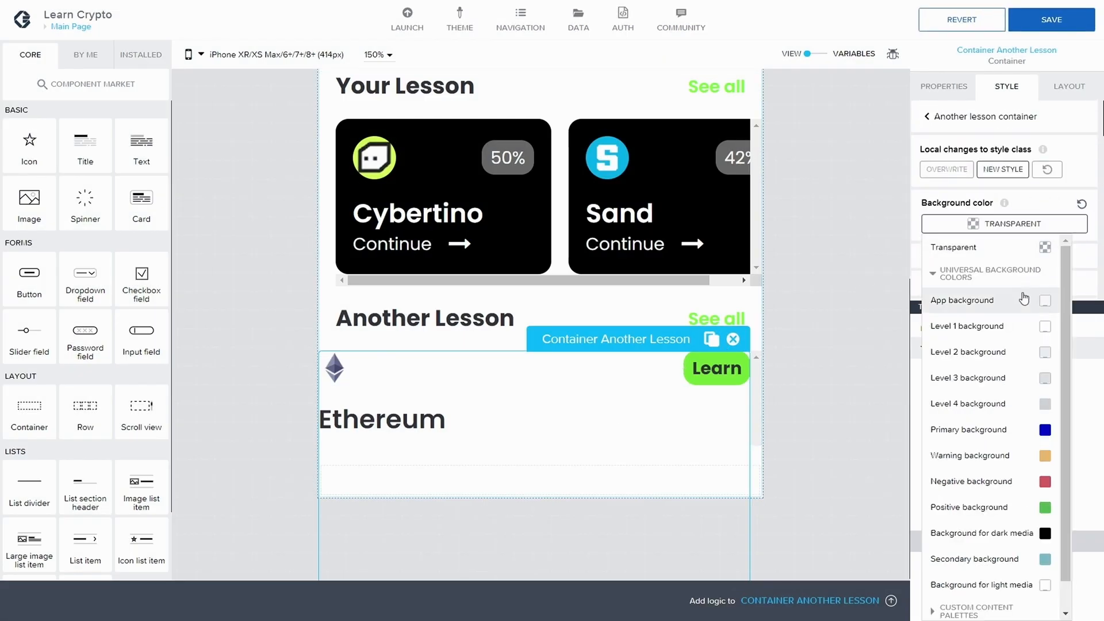
pyautogui.click(1023, 326)
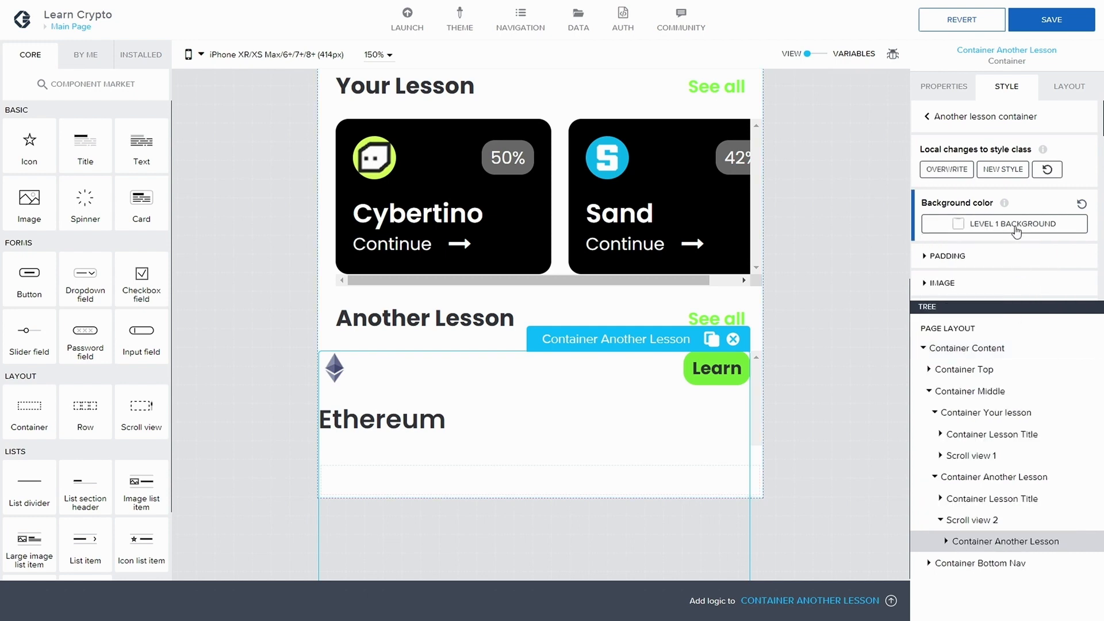
pyautogui.click(949, 180)
# Step: Give the inner Container Another Lesson a solid border in the Neutral theme color with a width of 1
pyautogui.scroll(-1, 923, 222)
pyautogui.click(924, 218)
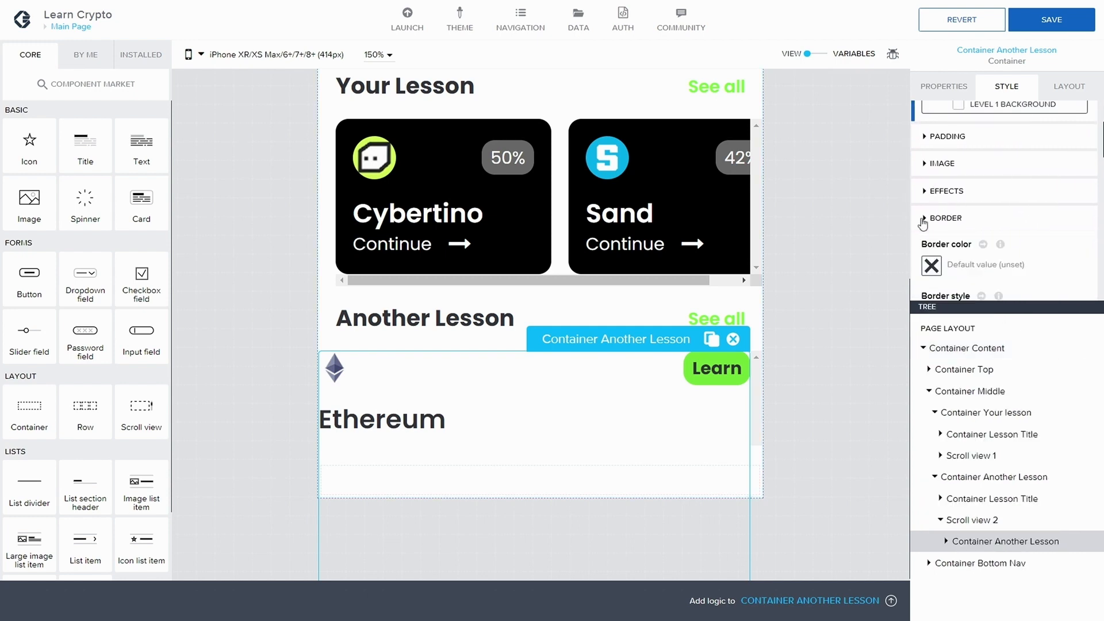
pyautogui.scroll(-1, 961, 232)
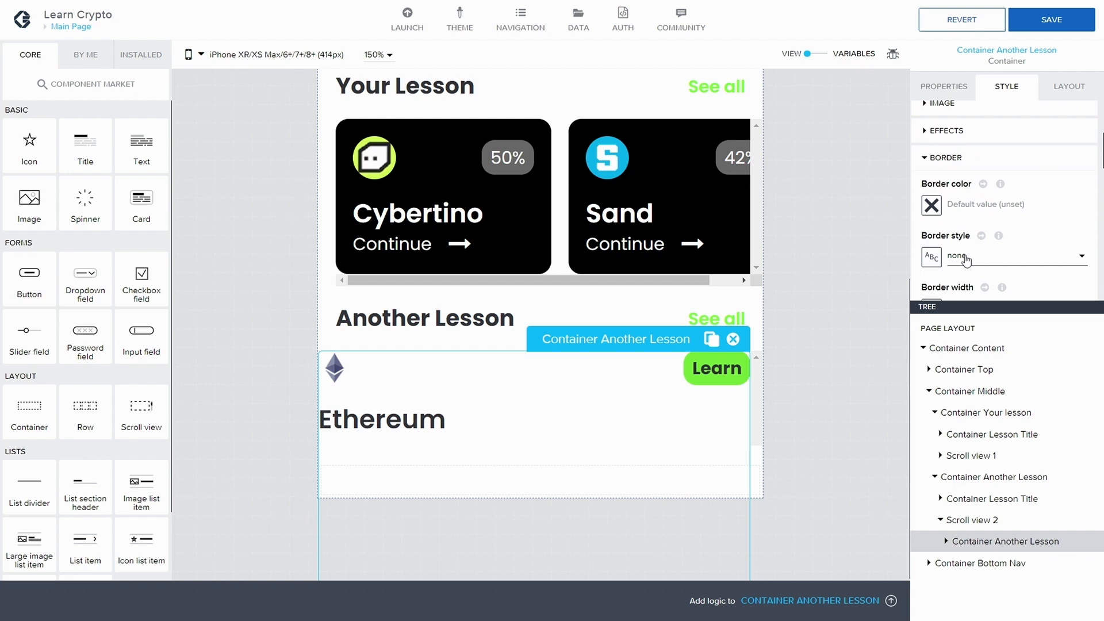
pyautogui.click(966, 259)
pyautogui.click(966, 286)
pyautogui.click(932, 207)
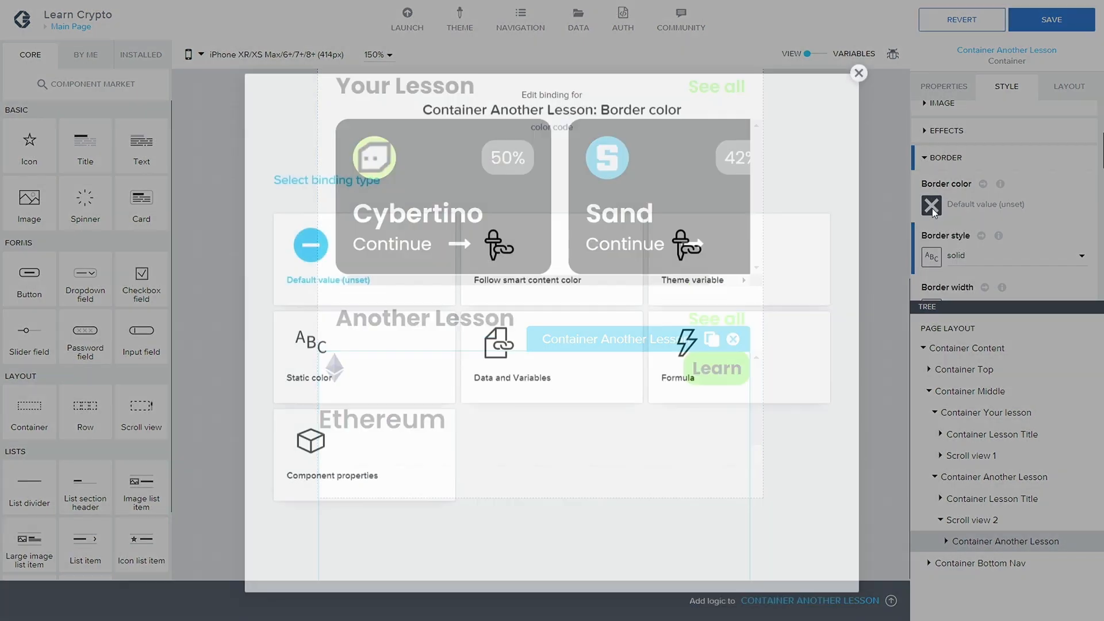
pyautogui.click(554, 257)
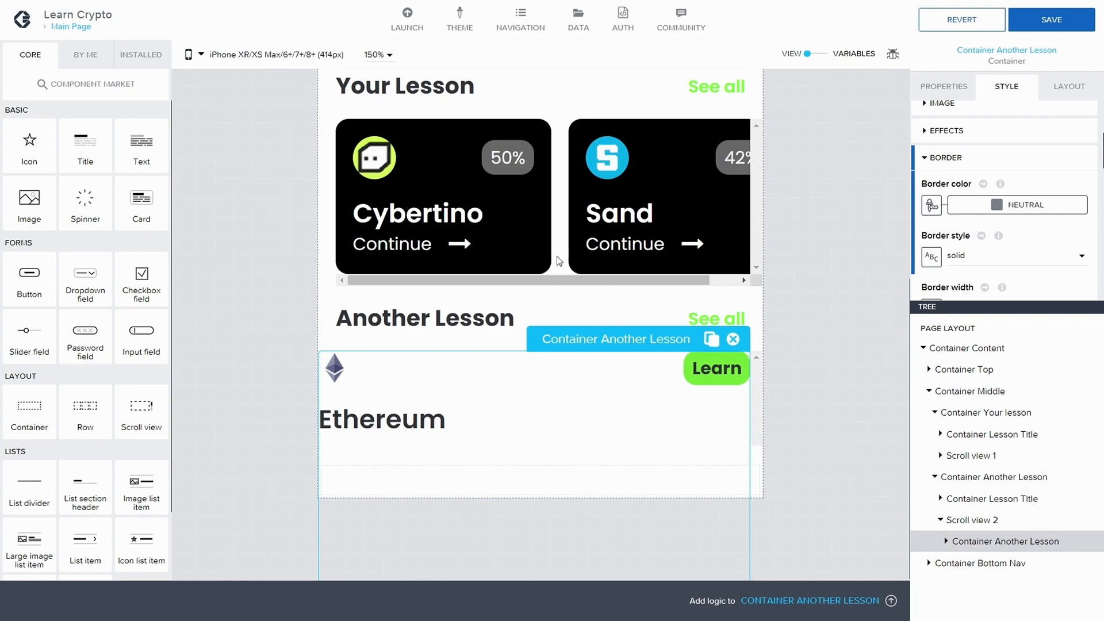
pyautogui.click(979, 204)
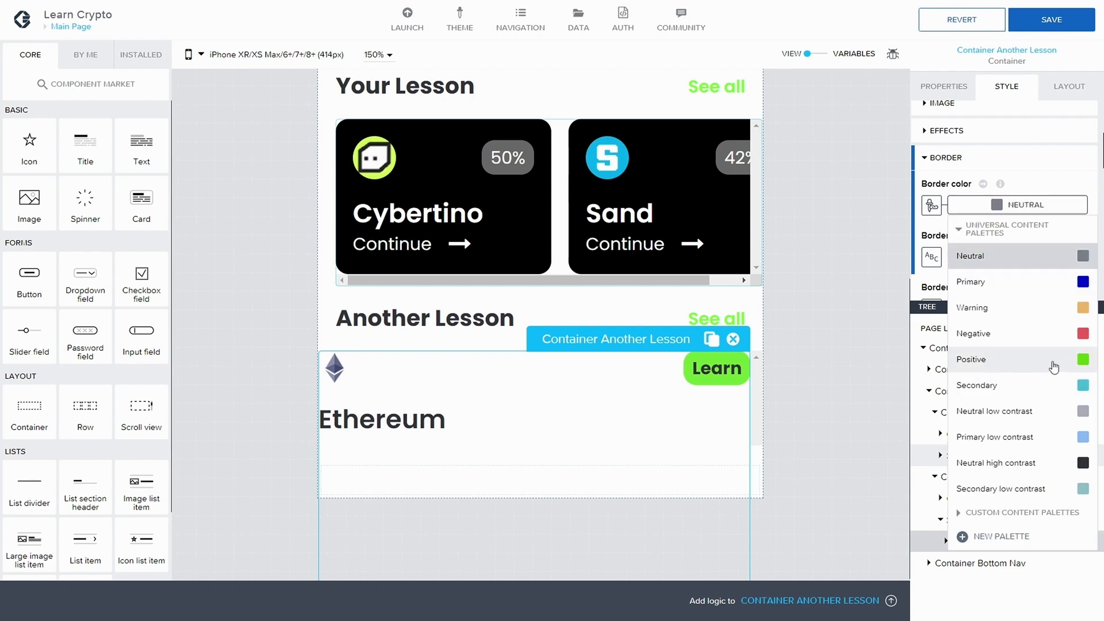
pyautogui.click(1035, 257)
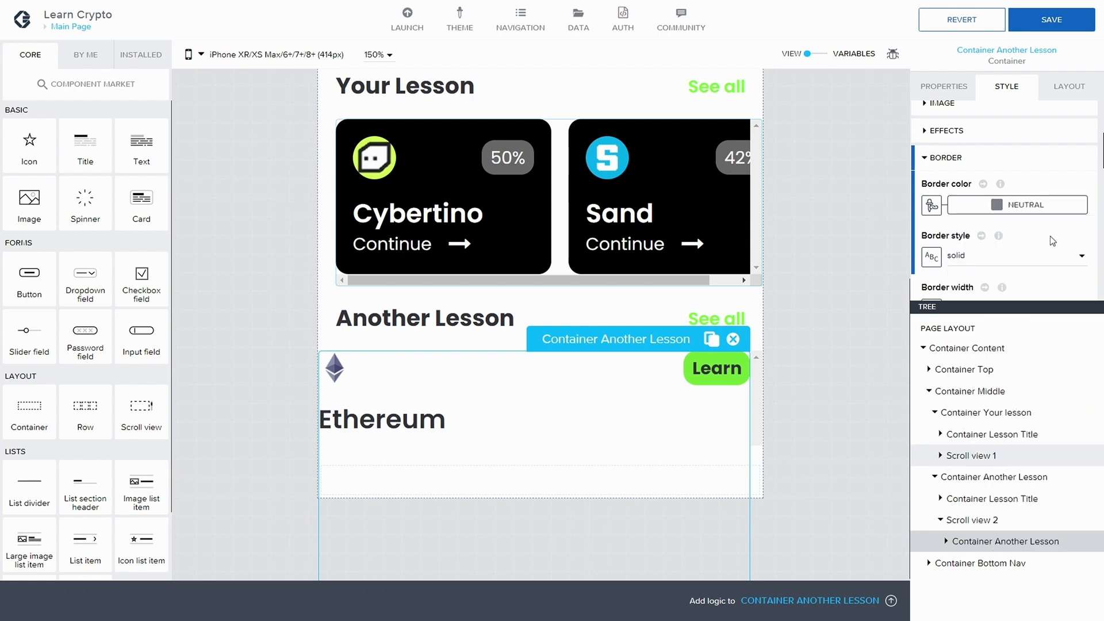
pyautogui.click(1057, 166)
pyautogui.click(922, 165)
pyautogui.scroll(-2, 986, 246)
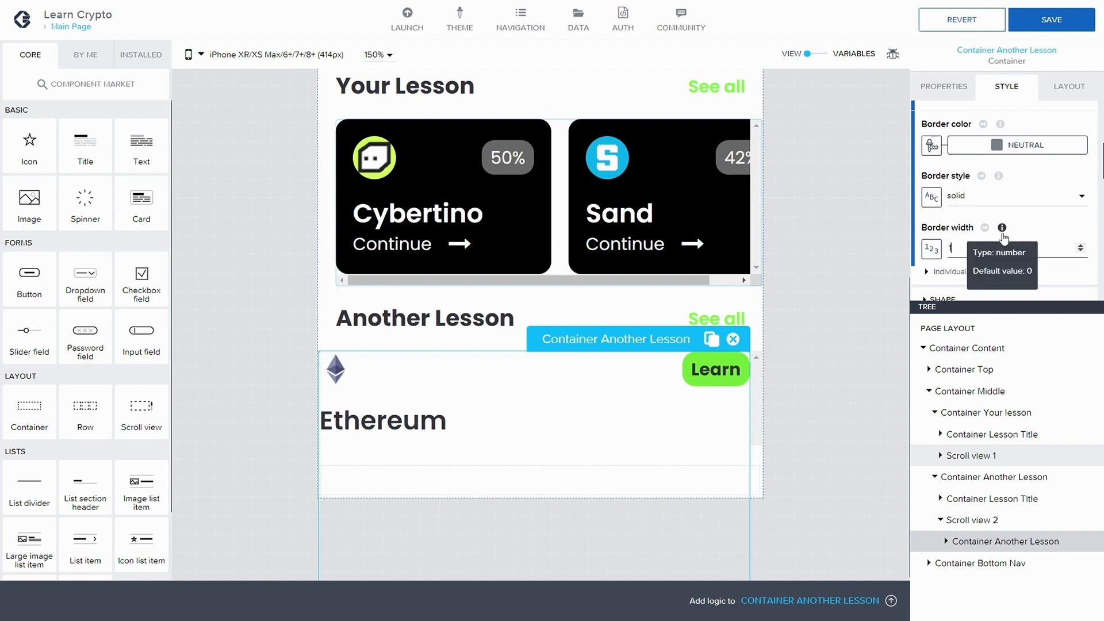
pyautogui.write('1')
# Step: Set the inner Container Another Lesson's corner radius to Large rounding and save the app
pyautogui.scroll(-2, 992, 177)
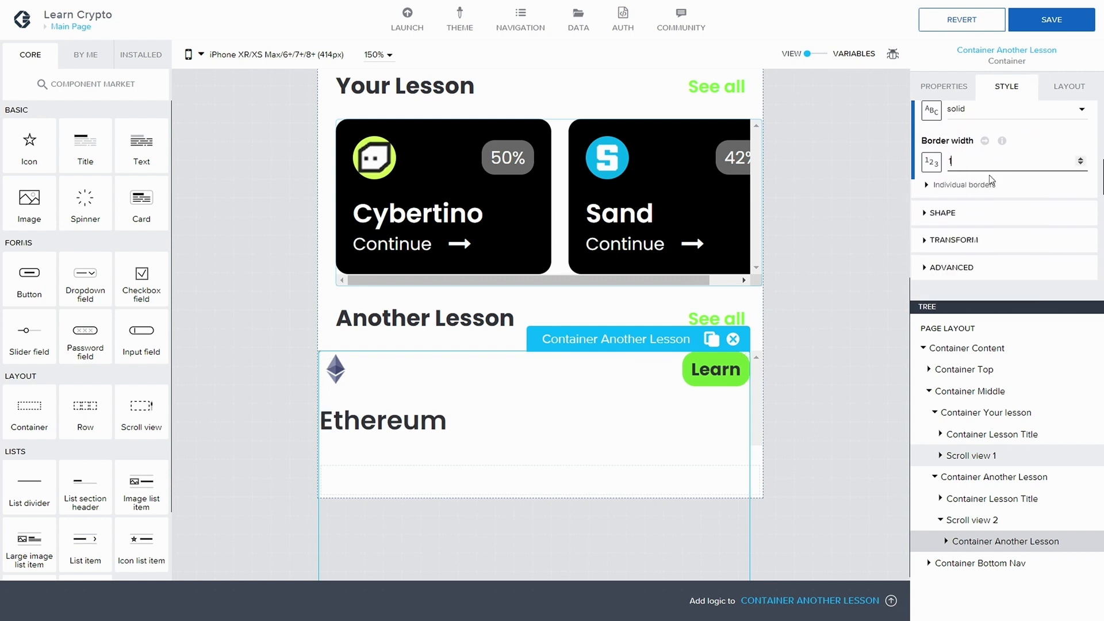
pyautogui.scroll(2, 991, 184)
pyautogui.scroll(-1, 991, 188)
pyautogui.click(927, 270)
pyautogui.scroll(-2, 967, 254)
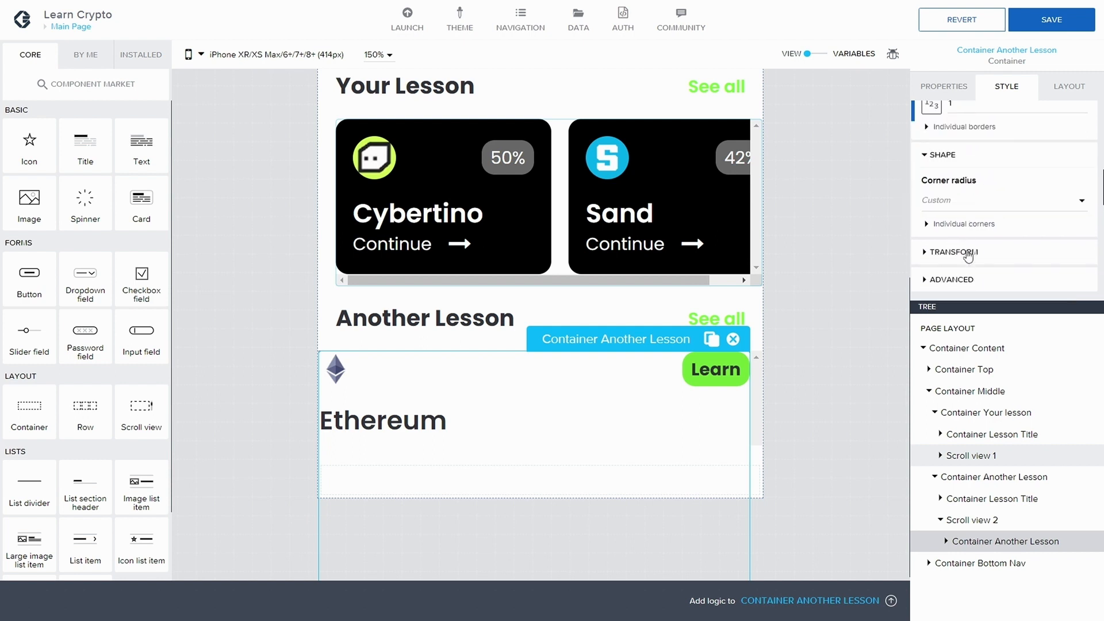
pyautogui.click(966, 195)
pyautogui.click(999, 253)
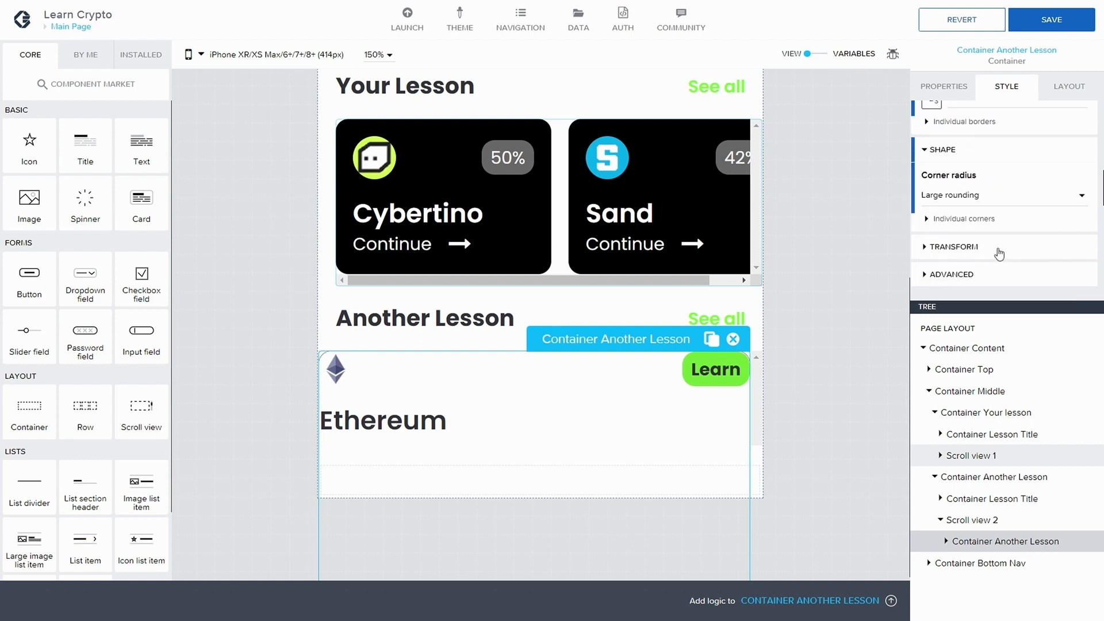
pyautogui.click(1052, 25)
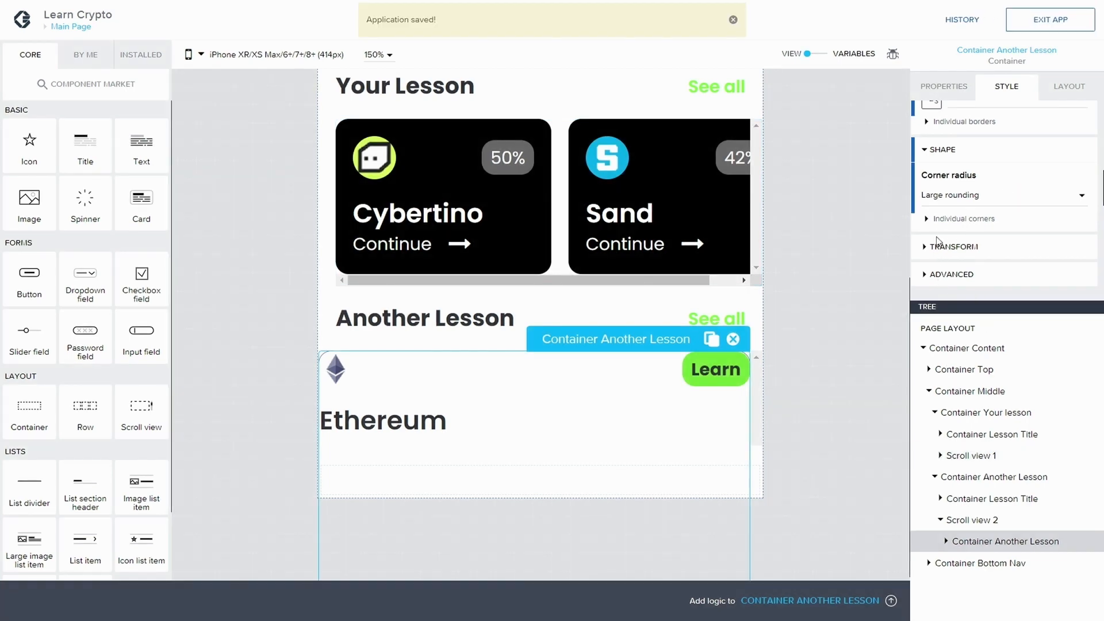
# Step: Set the top padding of the inner Container Another Lesson to L (16px)
pyautogui.scroll(5, 940, 230)
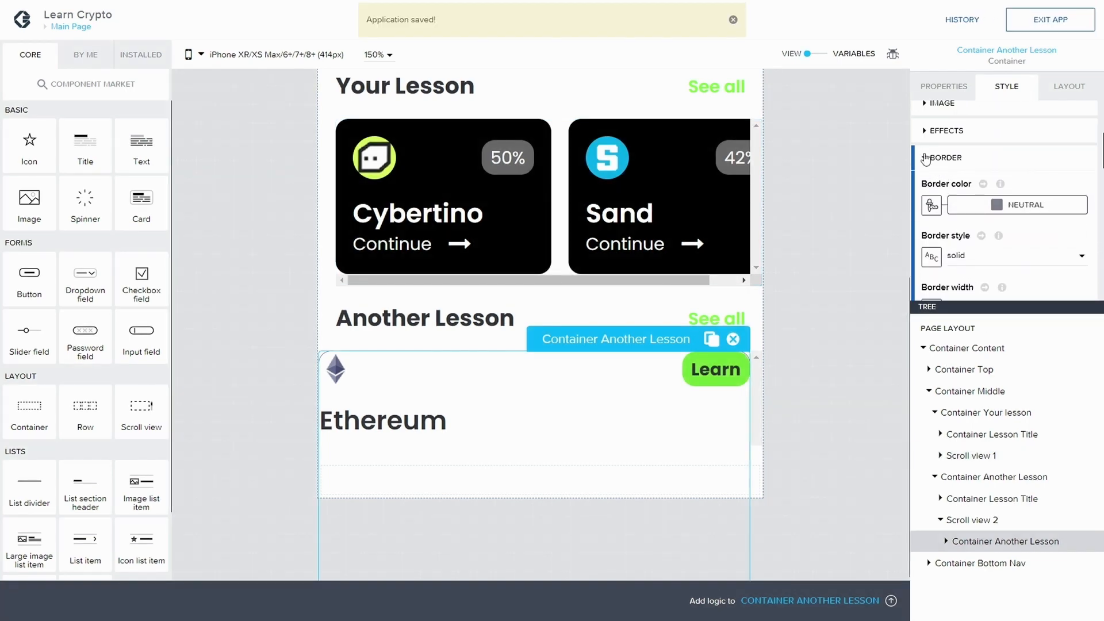
pyautogui.click(935, 161)
pyautogui.scroll(4, 925, 151)
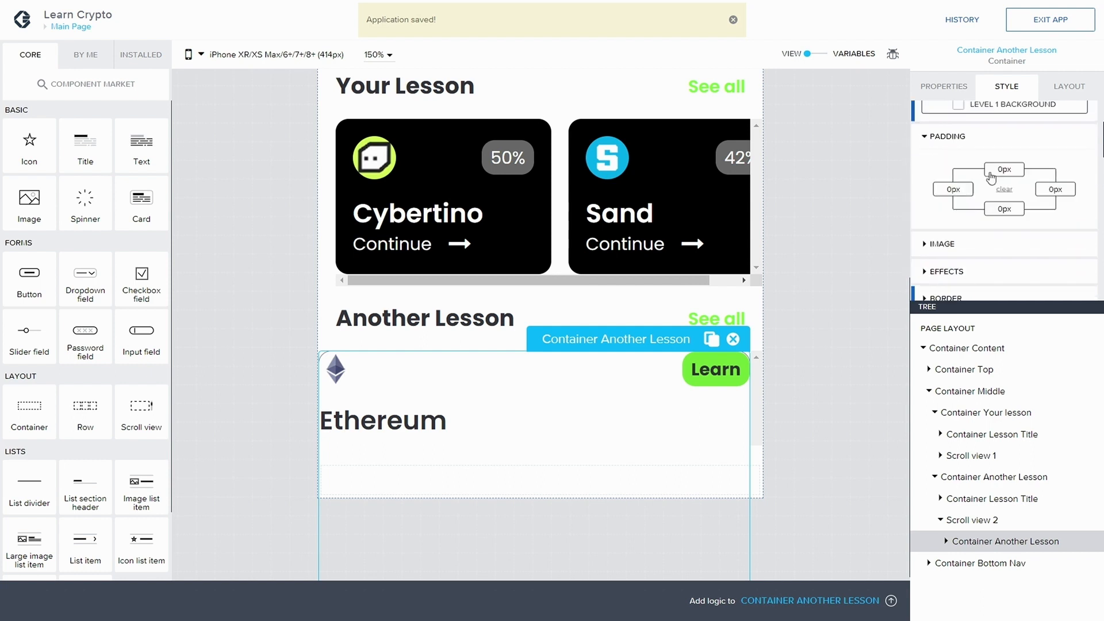
pyautogui.click(992, 174)
pyautogui.click(949, 185)
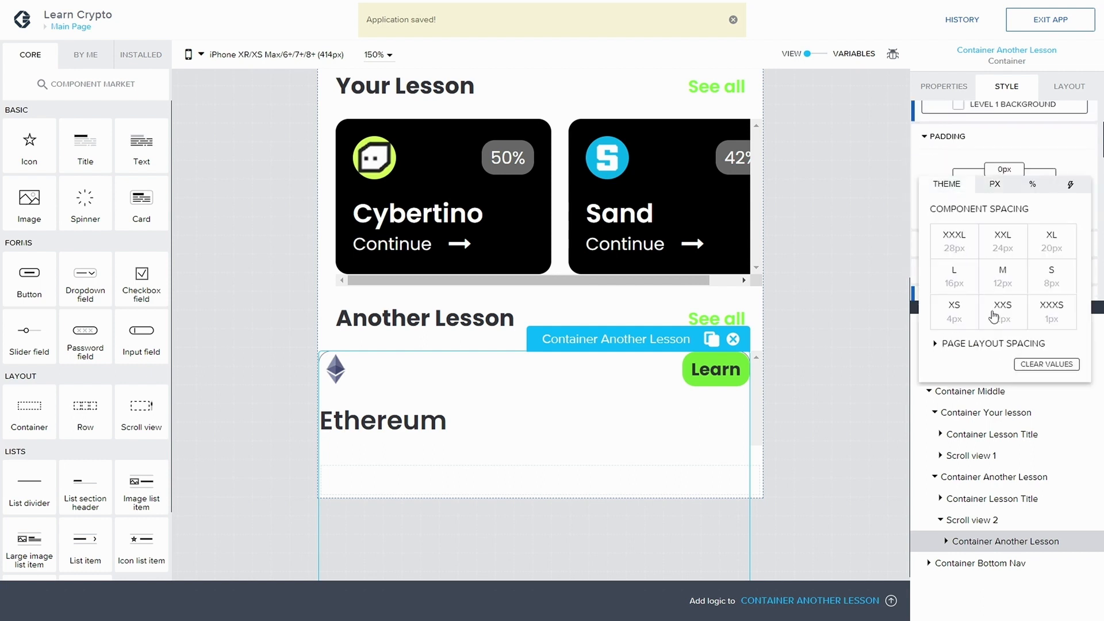
pyautogui.click(954, 276)
pyautogui.click(992, 142)
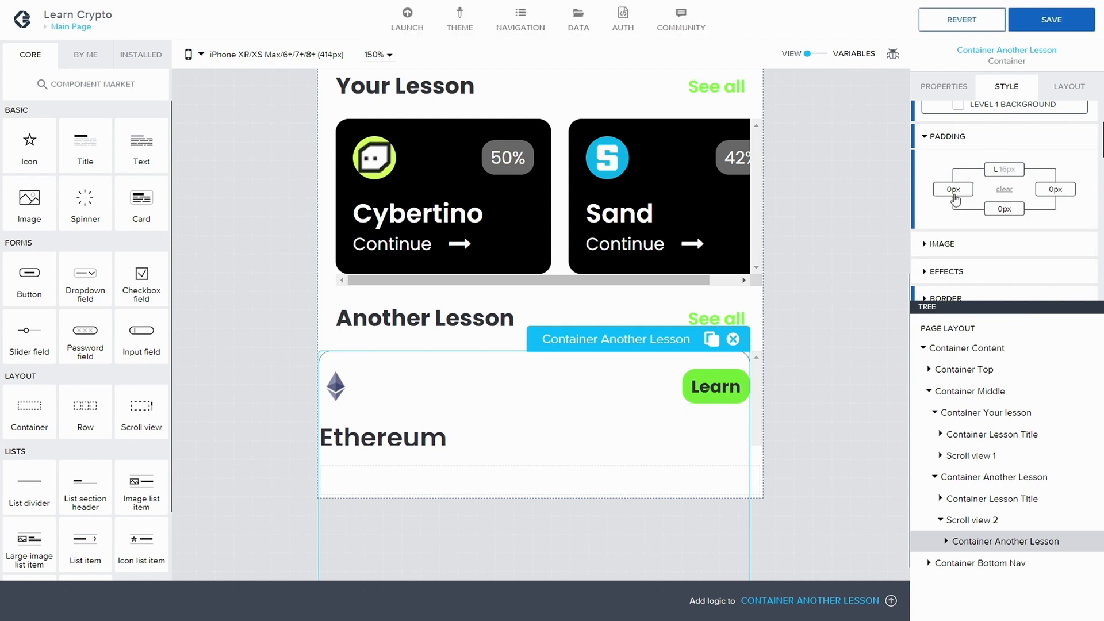
# Step: Set the left and right padding of the inner Container Another Lesson to M (12px)
pyautogui.click(958, 192)
pyautogui.click(904, 205)
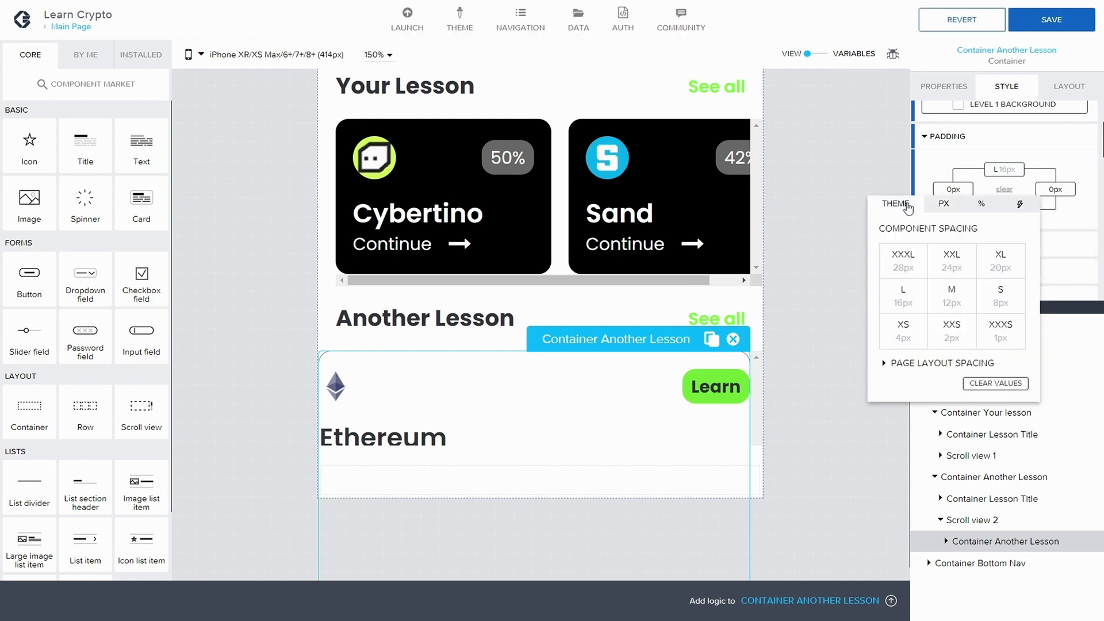
pyautogui.doubleClick(962, 305)
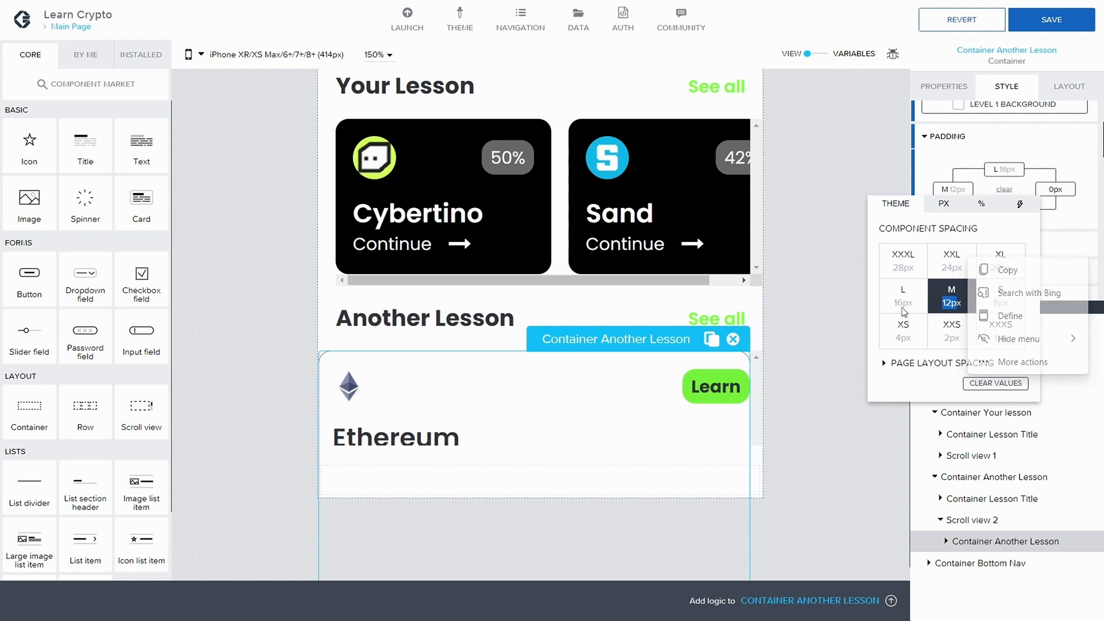
pyautogui.click(1001, 190)
pyautogui.click(1052, 191)
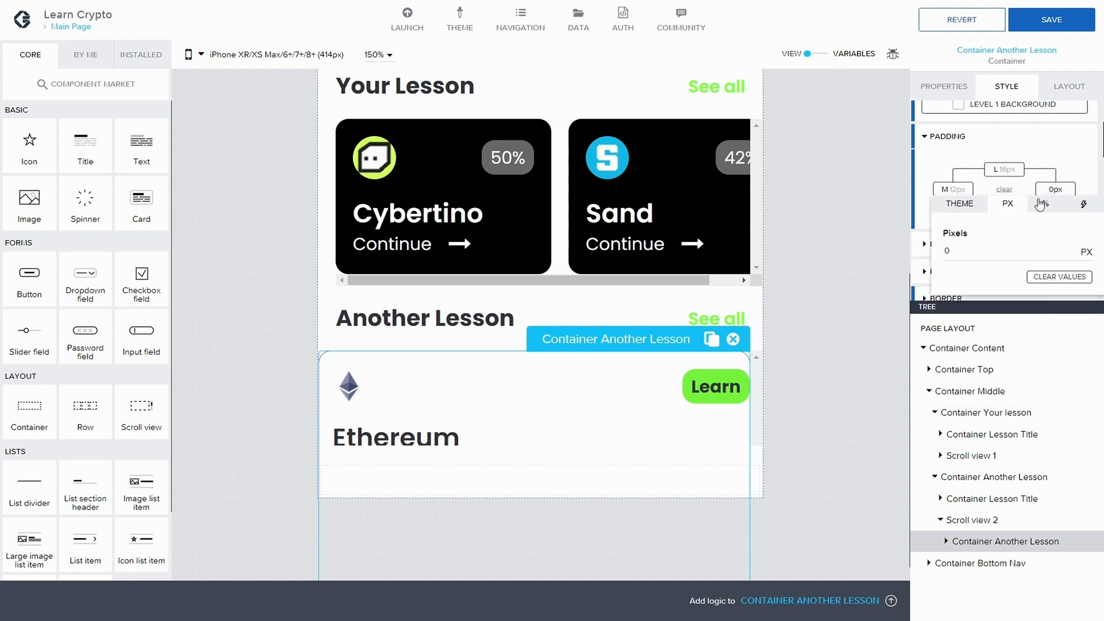
pyautogui.click(959, 205)
pyautogui.click(1016, 296)
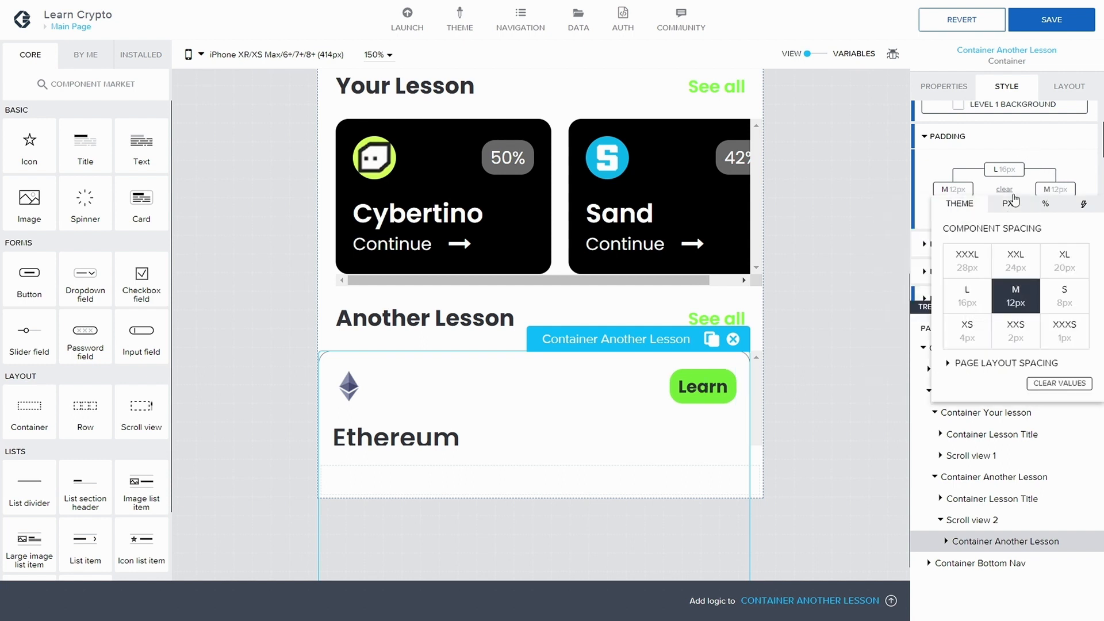
pyautogui.click(1039, 154)
# Step: Set the bottom padding of the inner Container Another Lesson to L (16px) and save the app
pyautogui.scroll(-1, 993, 239)
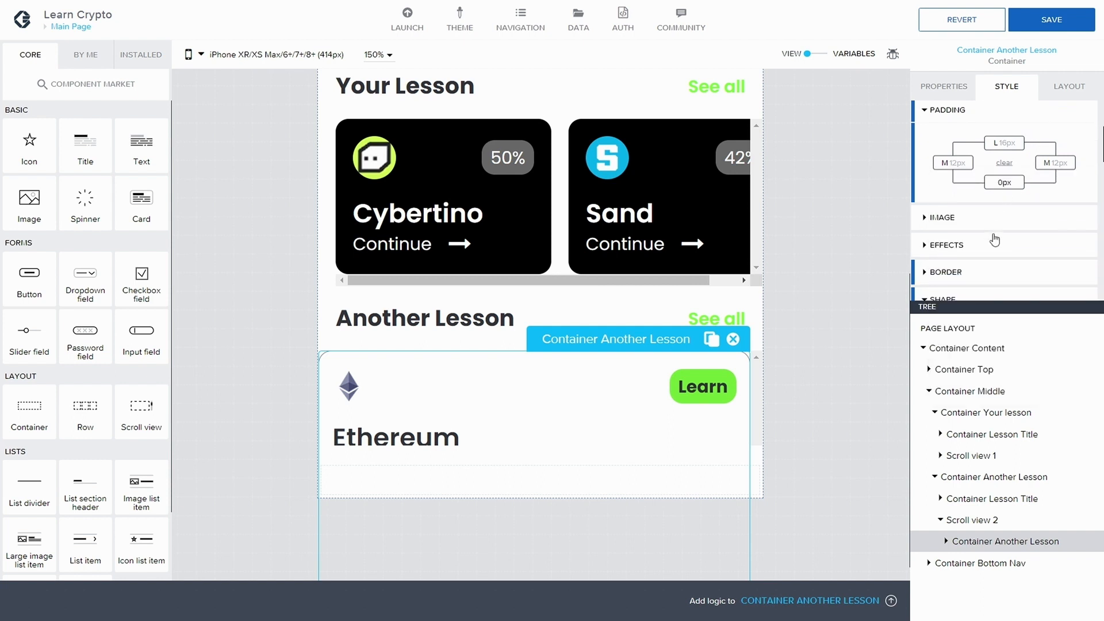
pyautogui.click(1002, 180)
pyautogui.click(947, 194)
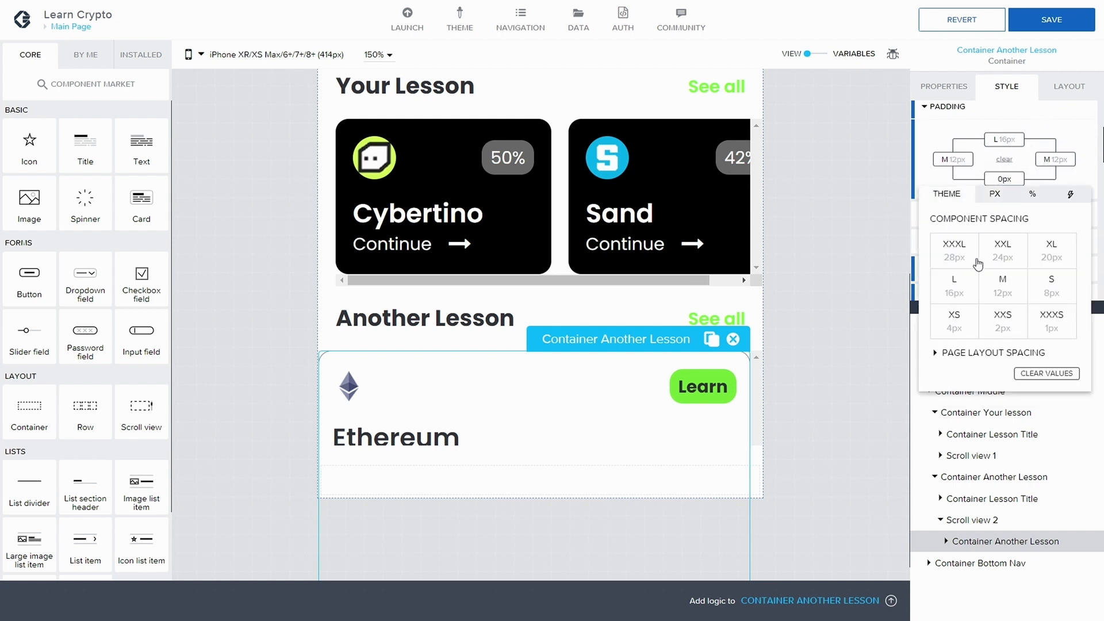
pyautogui.click(959, 303)
pyautogui.click(985, 129)
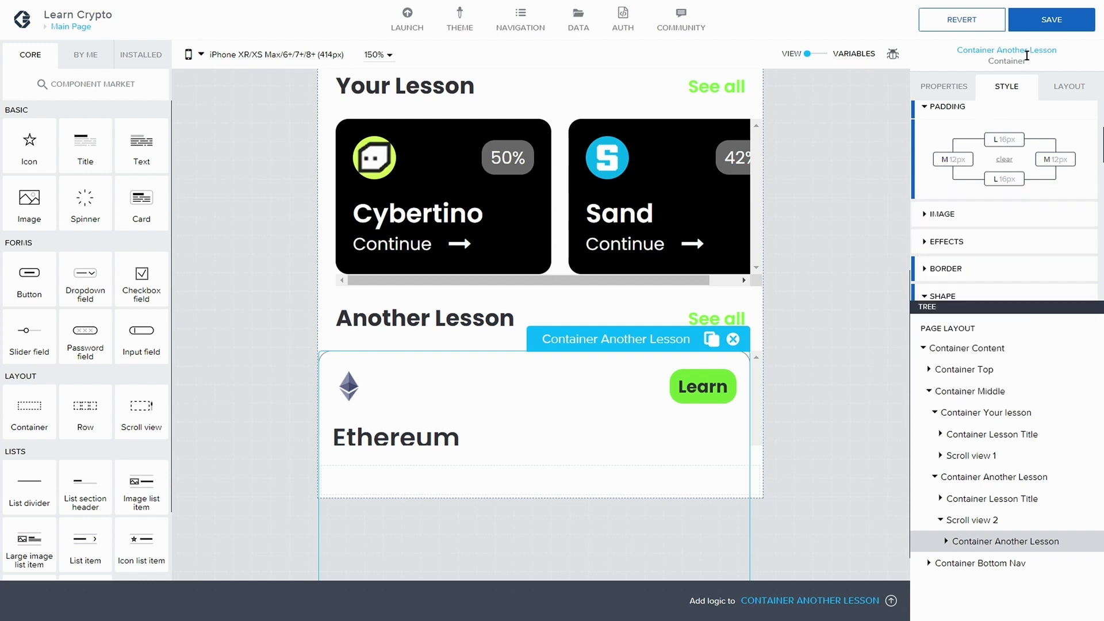
pyautogui.click(1051, 19)
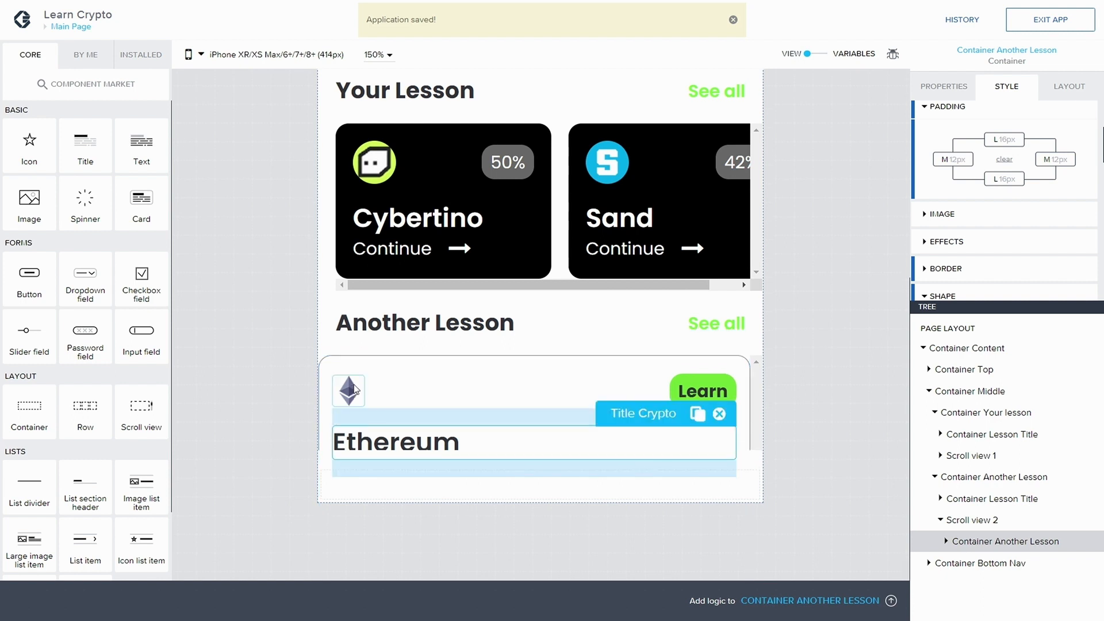
# Step: Clear the top and bottom gaps of the Ethereum card's Title Crypto component and save the app
pyautogui.click(349, 391)
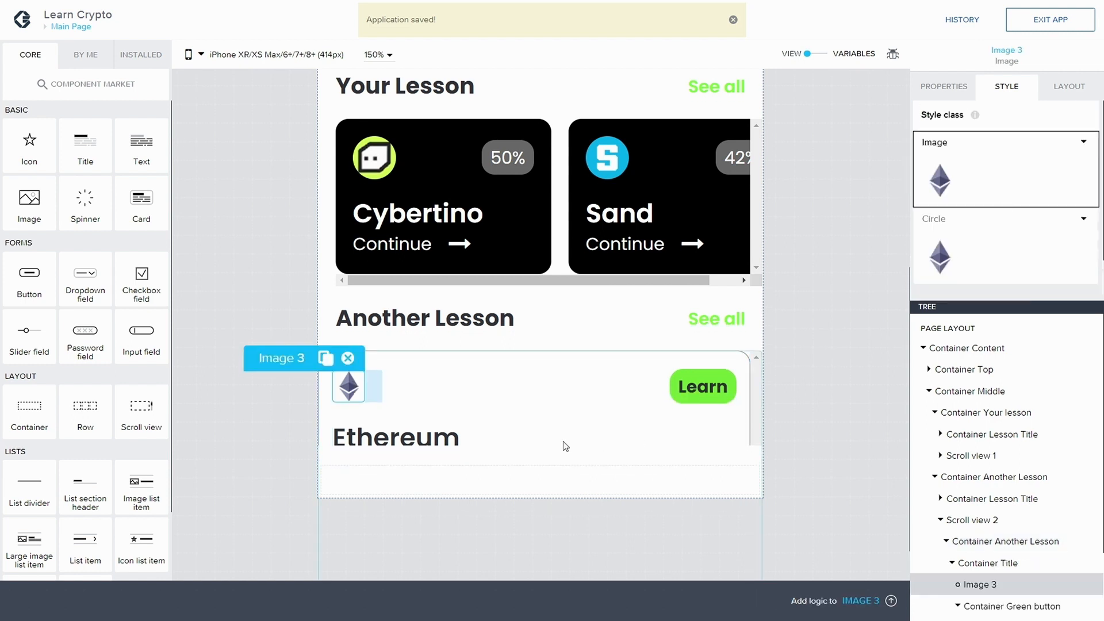
pyautogui.click(430, 452)
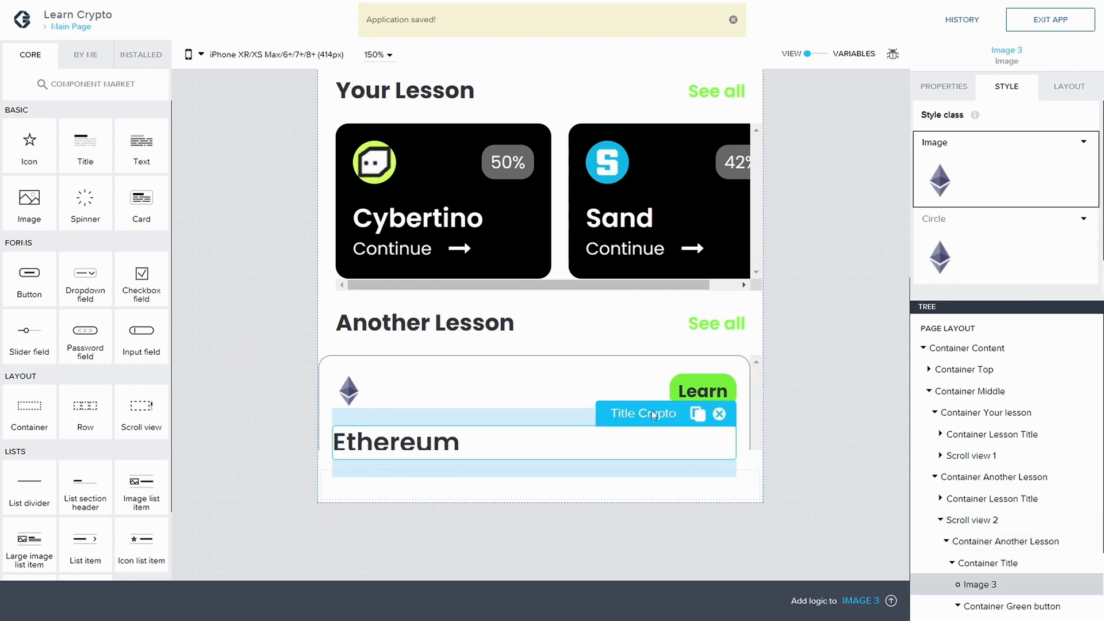
pyautogui.click(1067, 92)
pyautogui.click(935, 160)
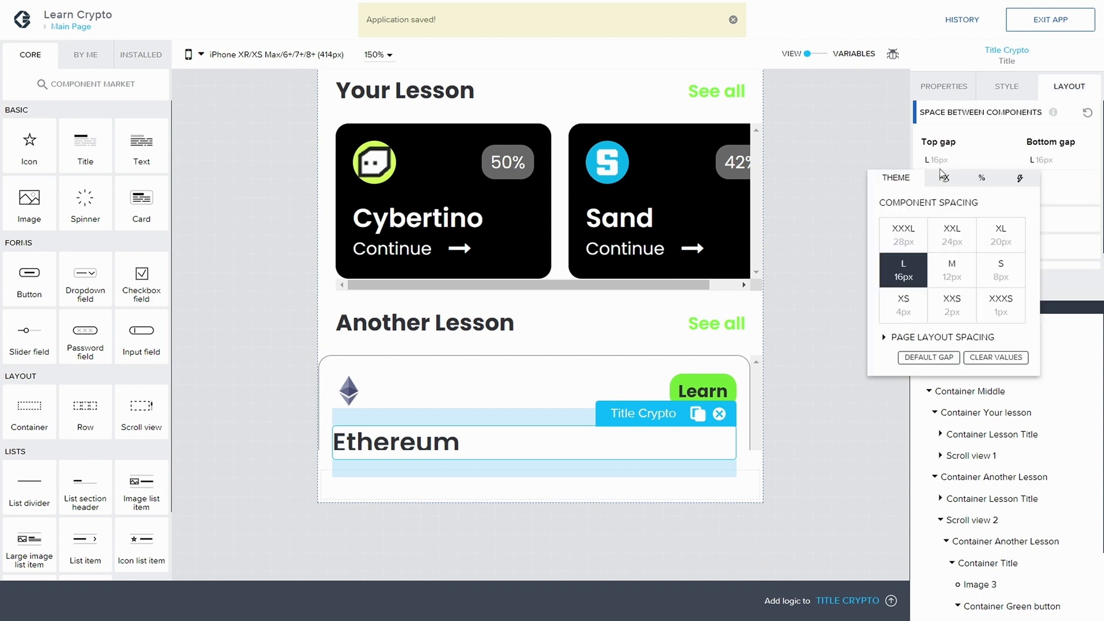
pyautogui.click(995, 357)
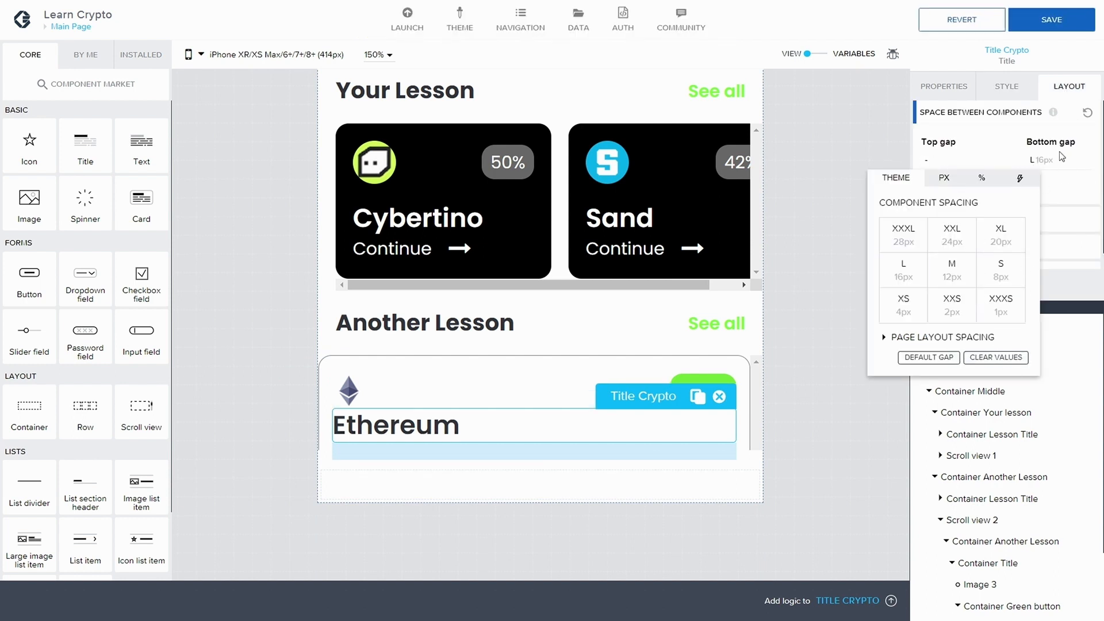
pyautogui.click(1044, 161)
pyautogui.click(1060, 357)
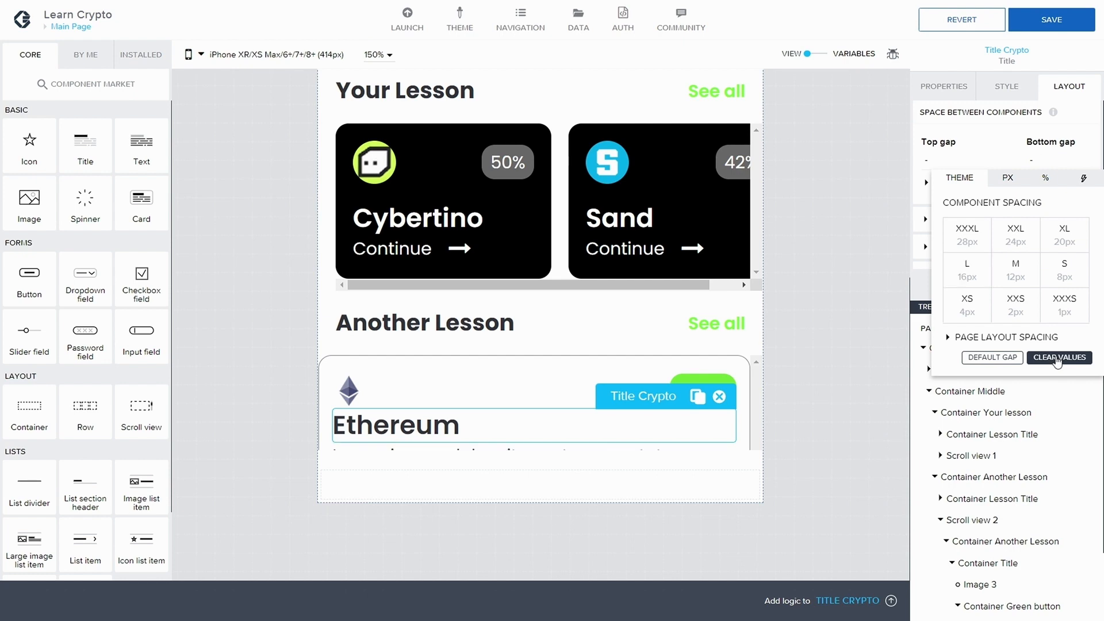
pyautogui.click(990, 138)
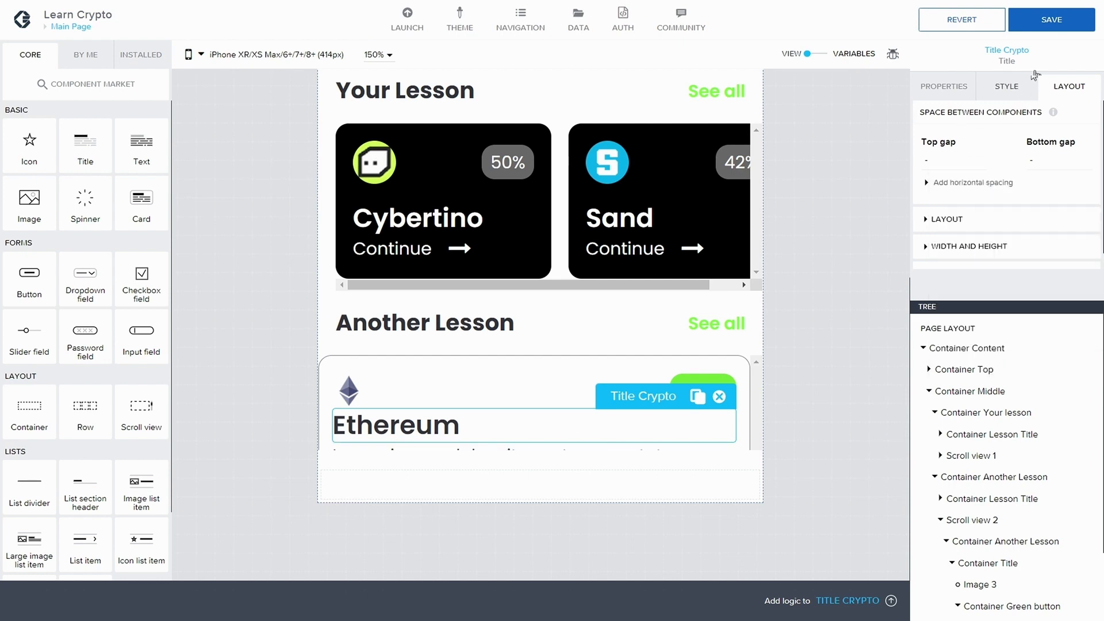
pyautogui.click(1055, 22)
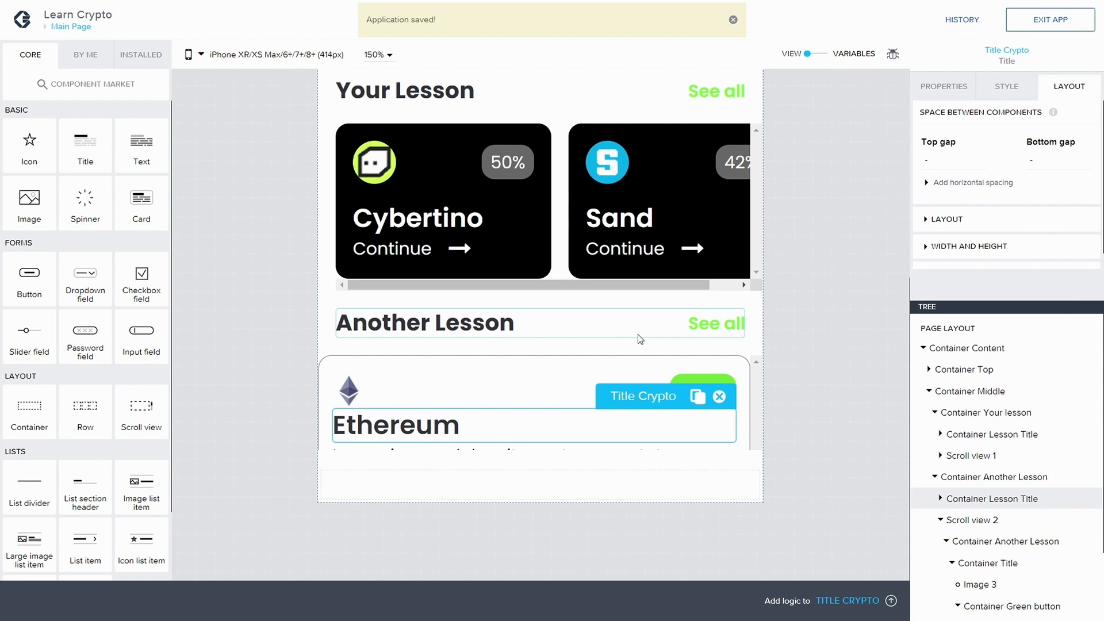
# Step: Give Scroll view 2 left and right spacing of L (16px) and save the app
pyautogui.click(989, 520)
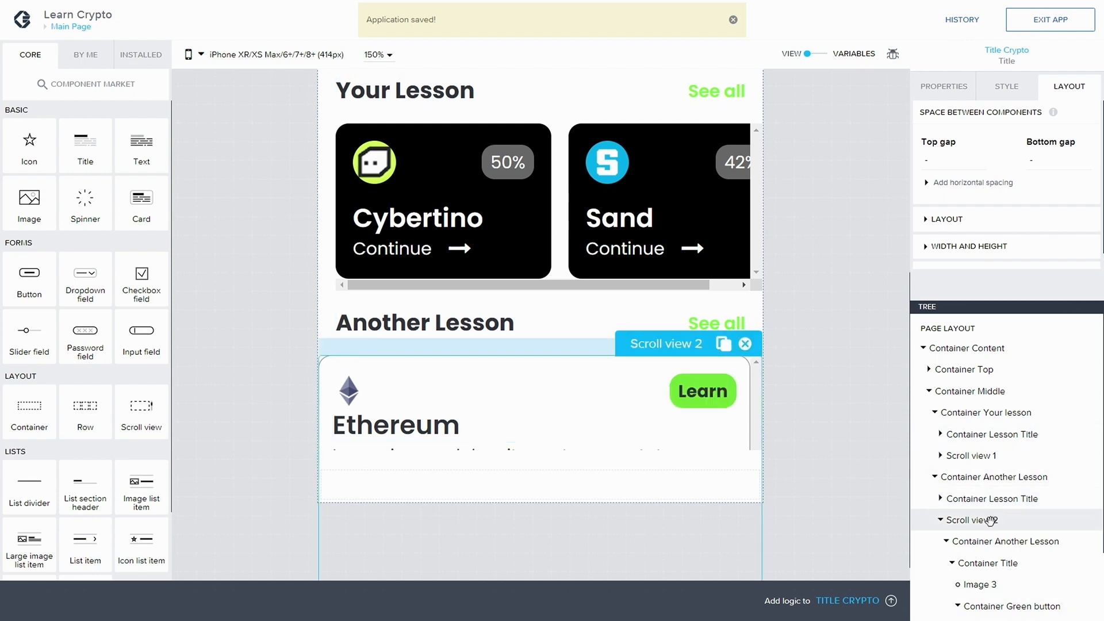
pyautogui.click(990, 521)
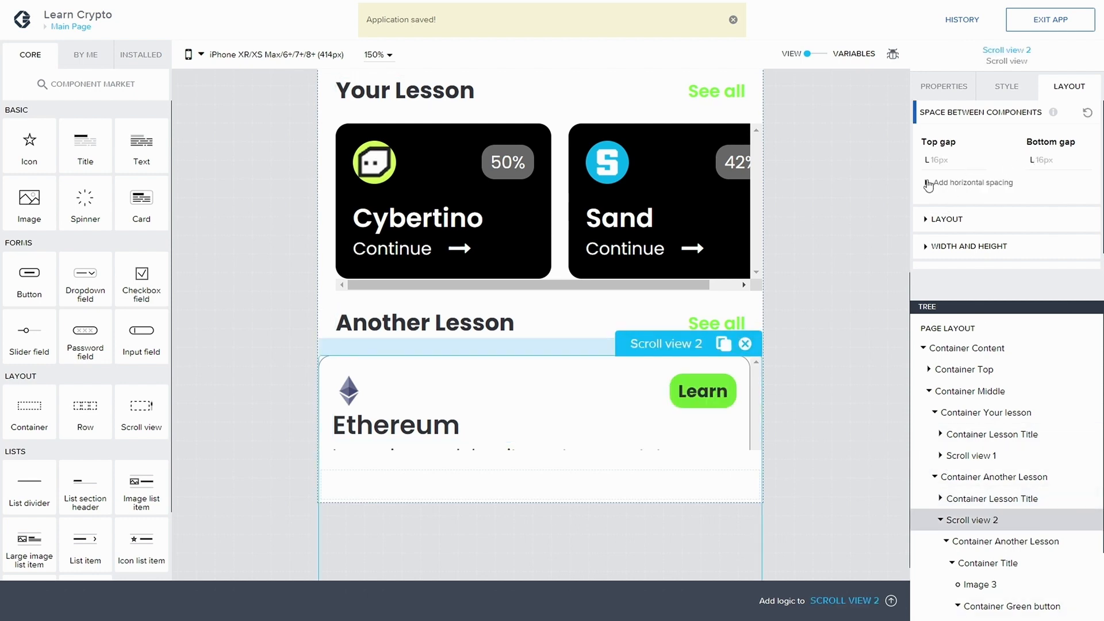
pyautogui.click(928, 184)
pyautogui.click(941, 227)
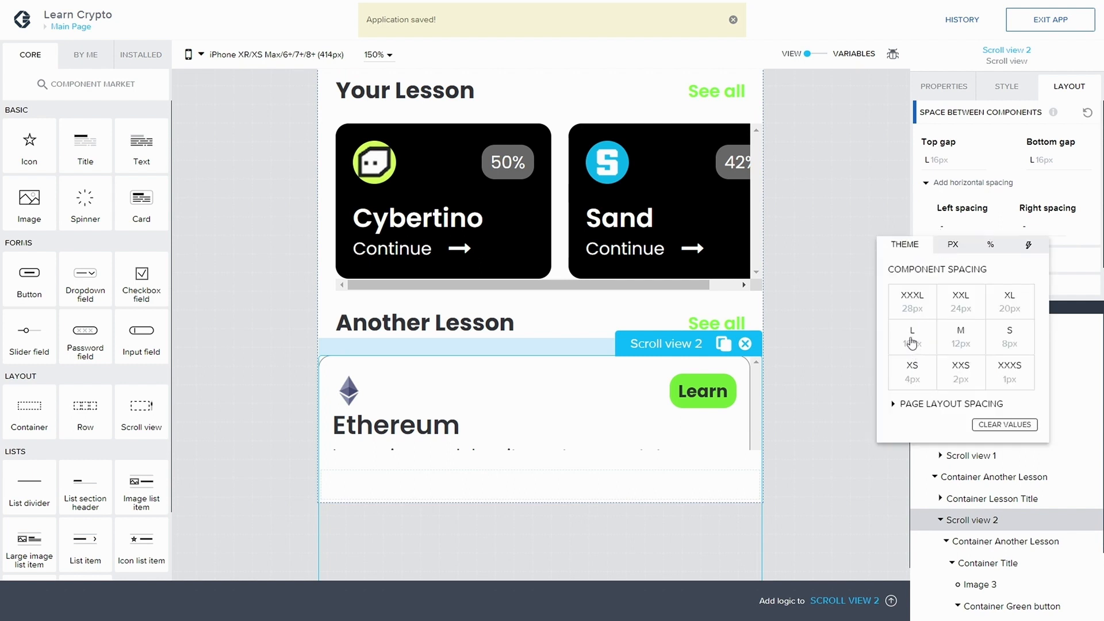
pyautogui.click(911, 333)
pyautogui.click(1040, 222)
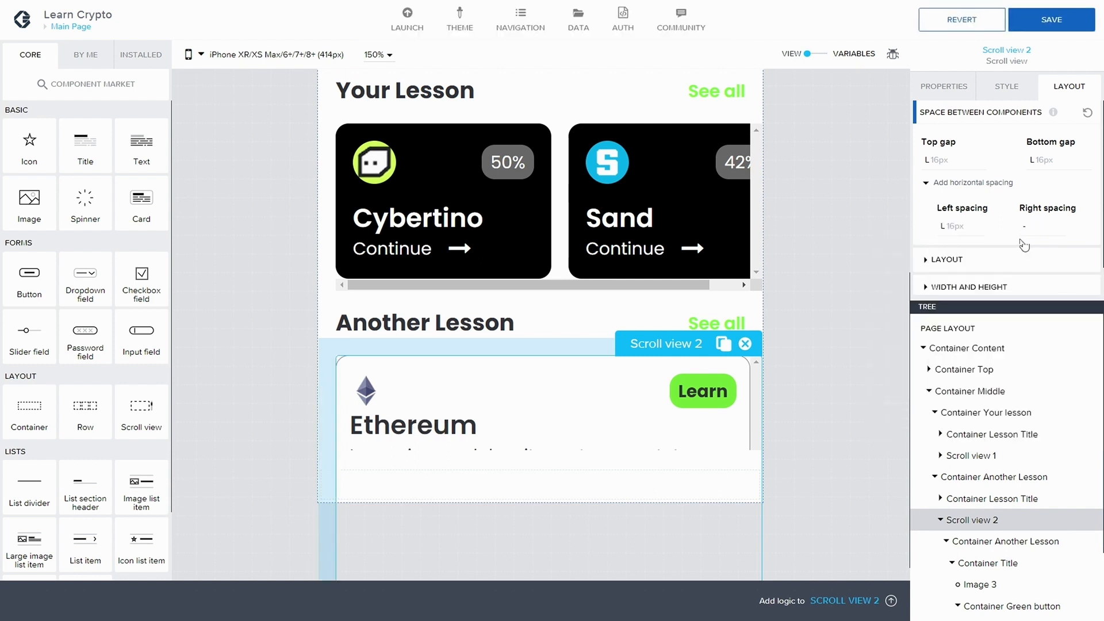
pyautogui.click(1026, 224)
pyautogui.click(966, 342)
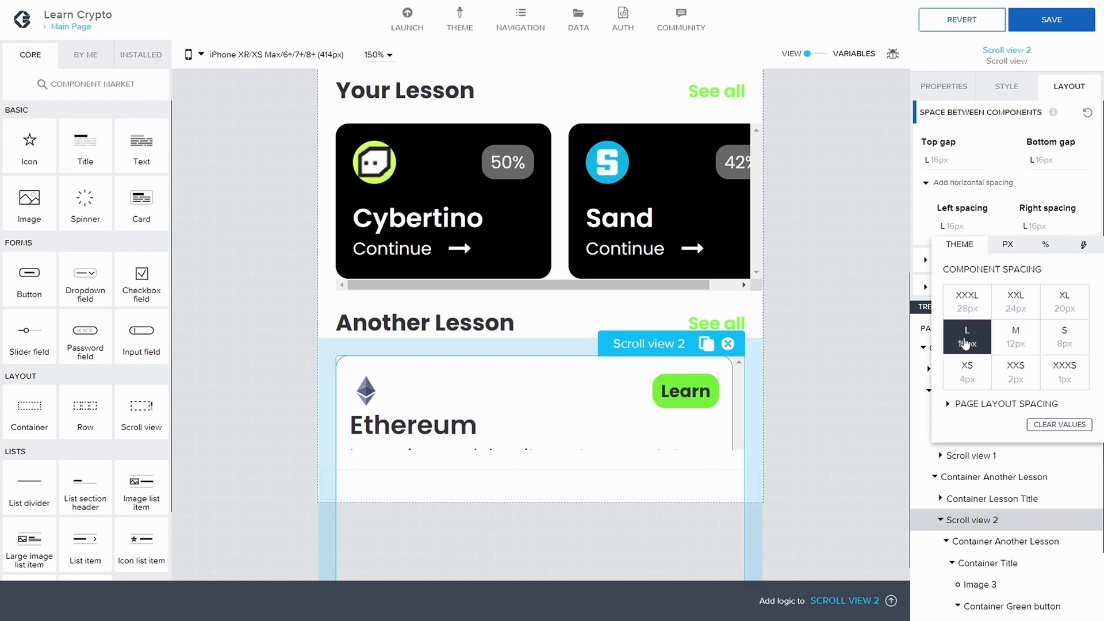
pyautogui.click(1053, 20)
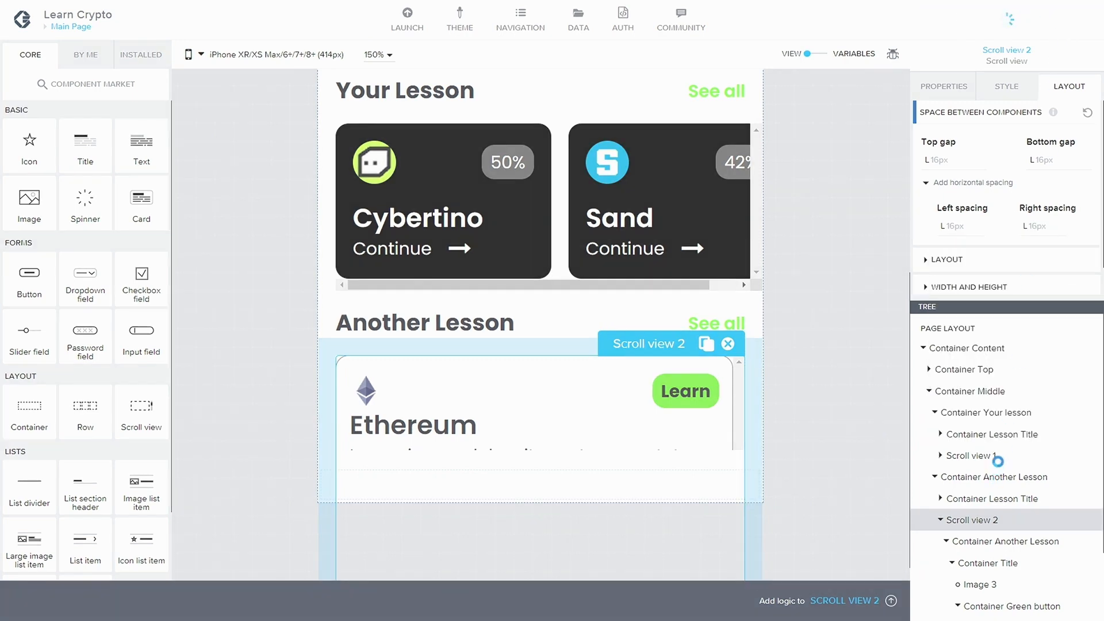
# Step: Set Scroll view 2's vertical and horizontal scroll indicators to False and save the app
pyautogui.click(943, 86)
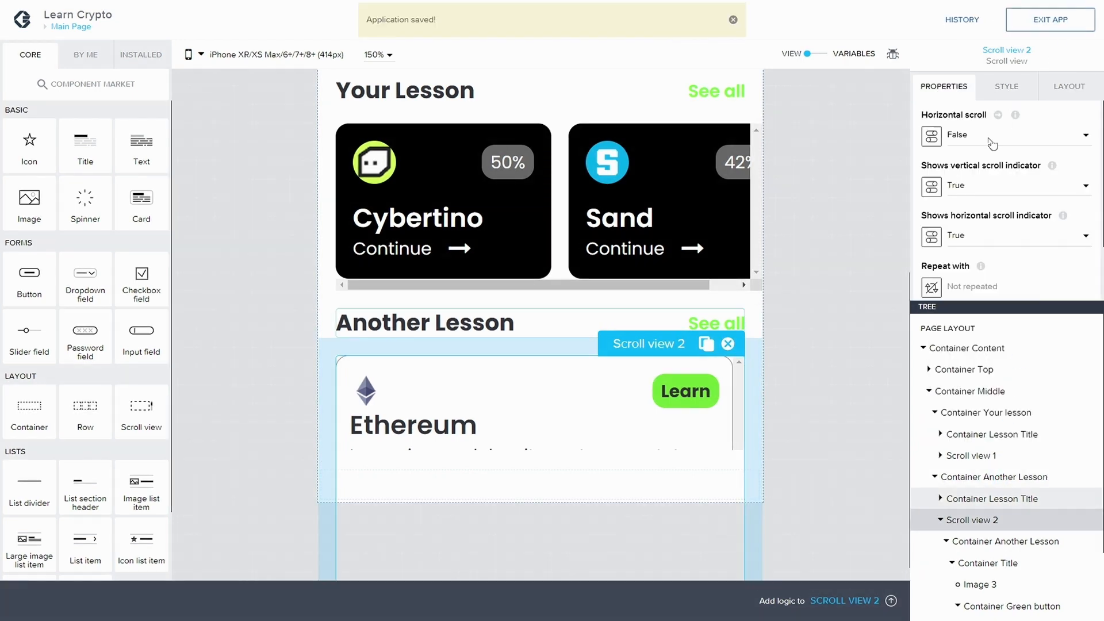
pyautogui.click(1005, 184)
pyautogui.click(989, 212)
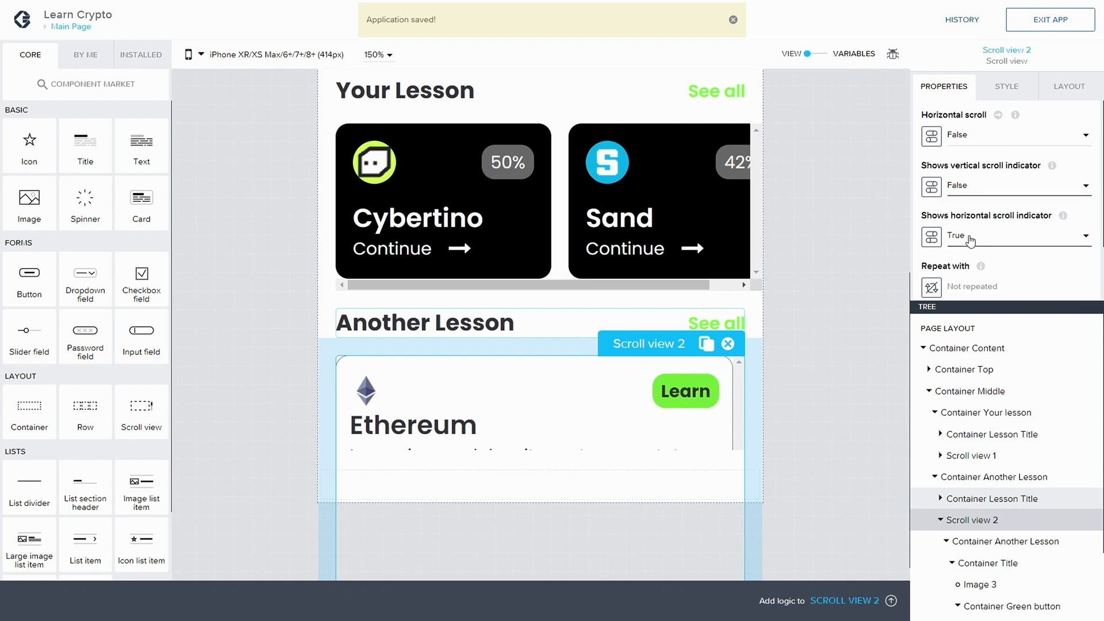
pyautogui.click(976, 245)
pyautogui.click(958, 266)
pyautogui.click(1049, 19)
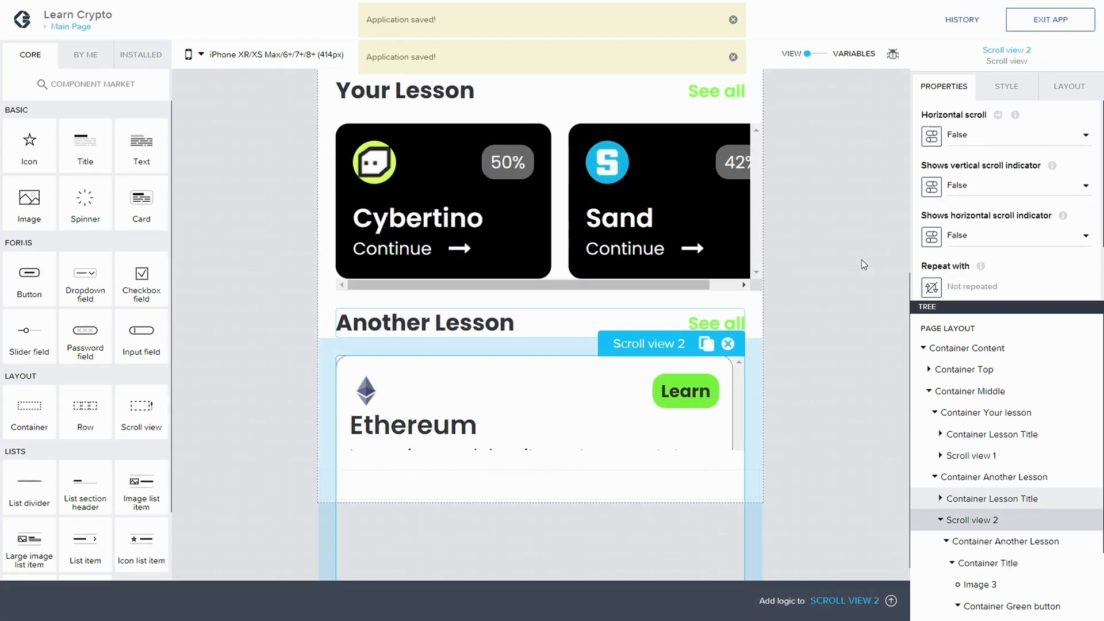
# Step: Add a new container inside Container Bottom Nav
pyautogui.click(941, 520)
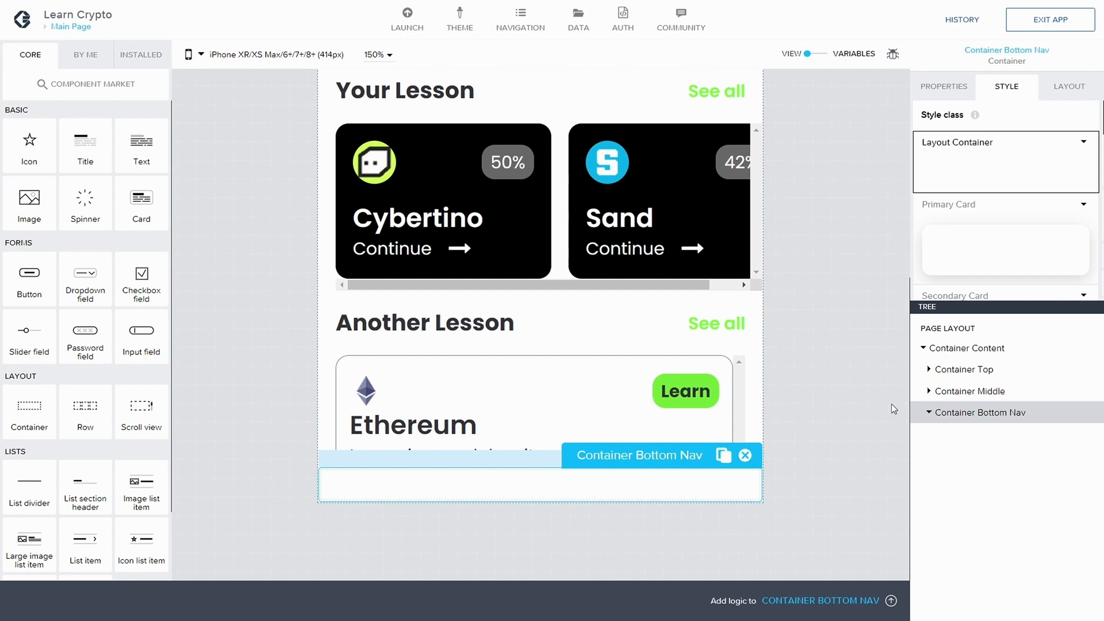
pyautogui.moveTo(36, 414); pyautogui.dragTo(993, 414)
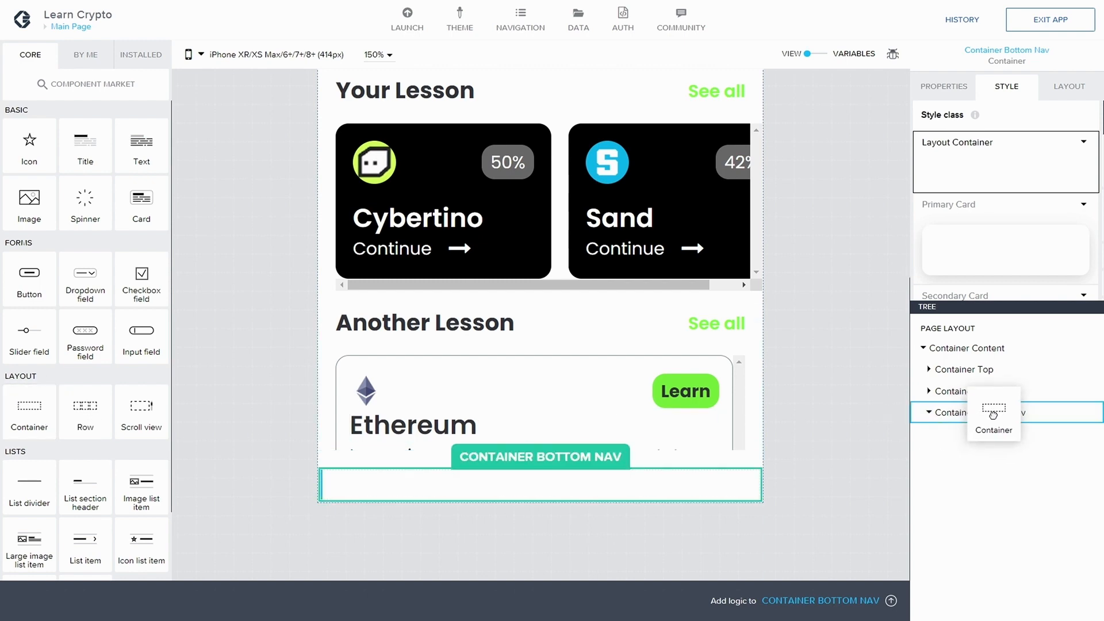
pyautogui.moveTo(976, 453); pyautogui.dragTo(976, 453)
pyautogui.click(1008, 431)
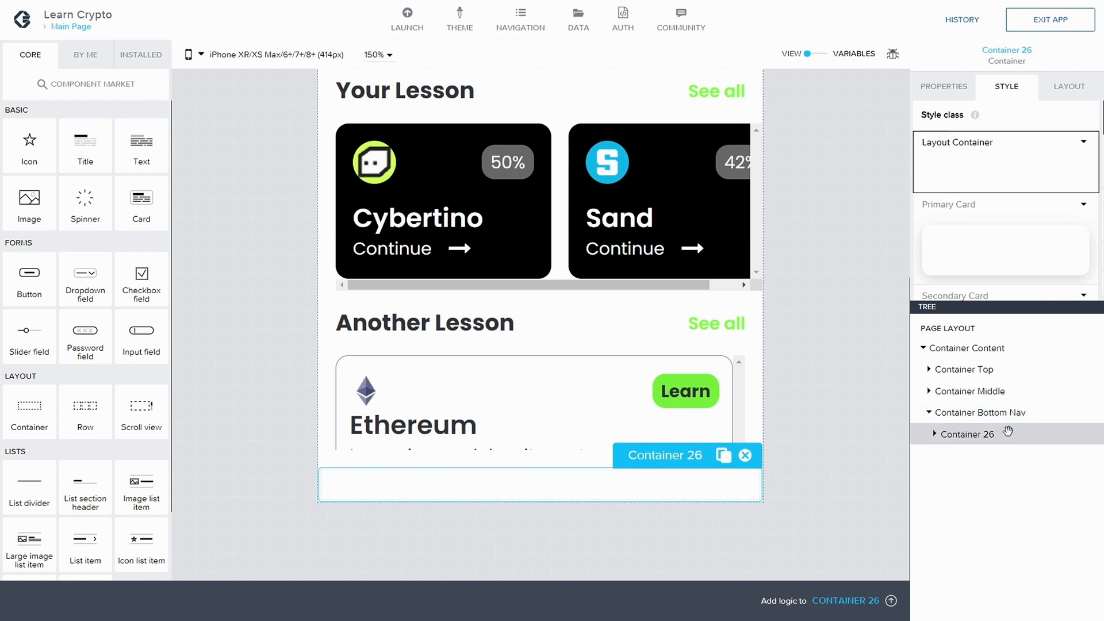
# Step: Change the display name of the new container in Container Bottom Nav to "Container Icon"
pyautogui.click(948, 91)
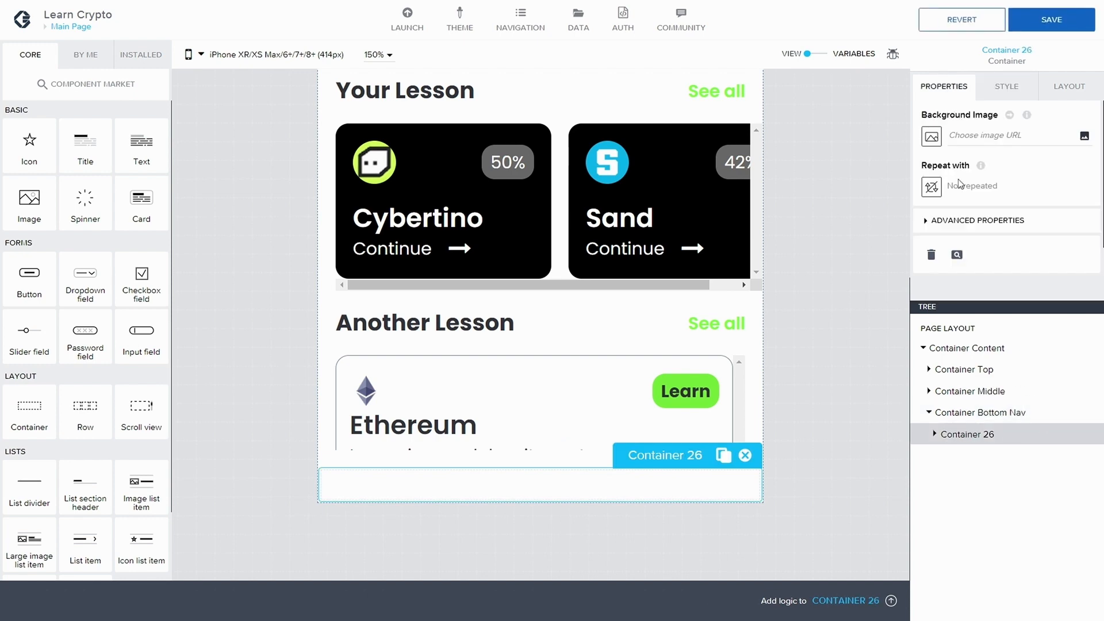
pyautogui.click(935, 226)
pyautogui.scroll(-1, 987, 265)
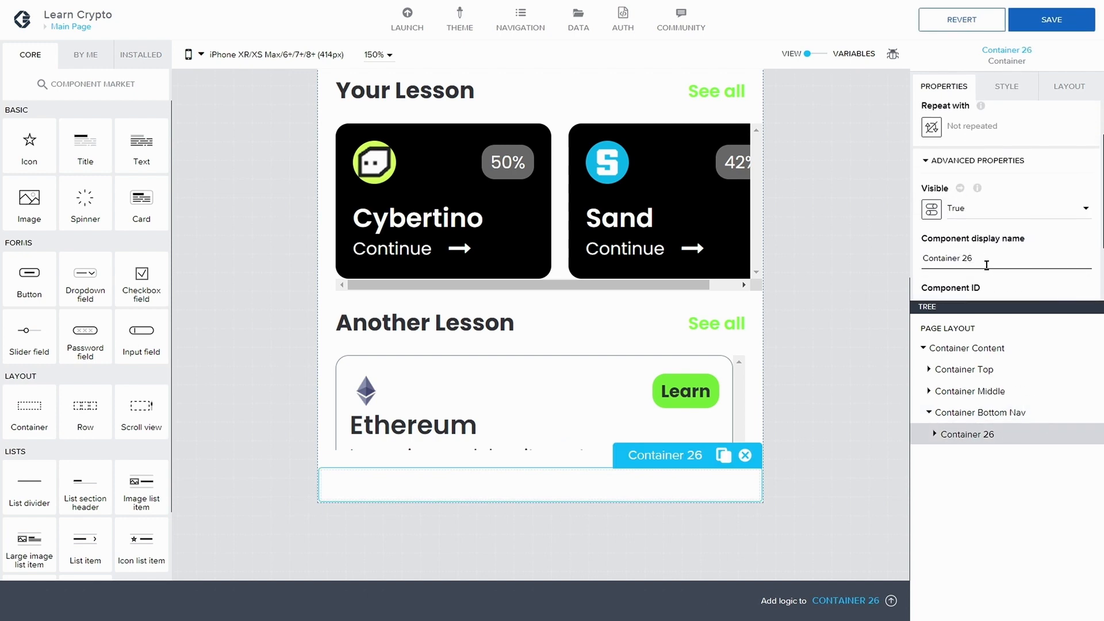
pyautogui.click(995, 251)
pyautogui.press('BackSpace')
pyautogui.press('BackSpace')
pyautogui.write('Icon')
# Step: Place an icon component inside Container Icon in the bottom navigation
pyautogui.click(952, 436)
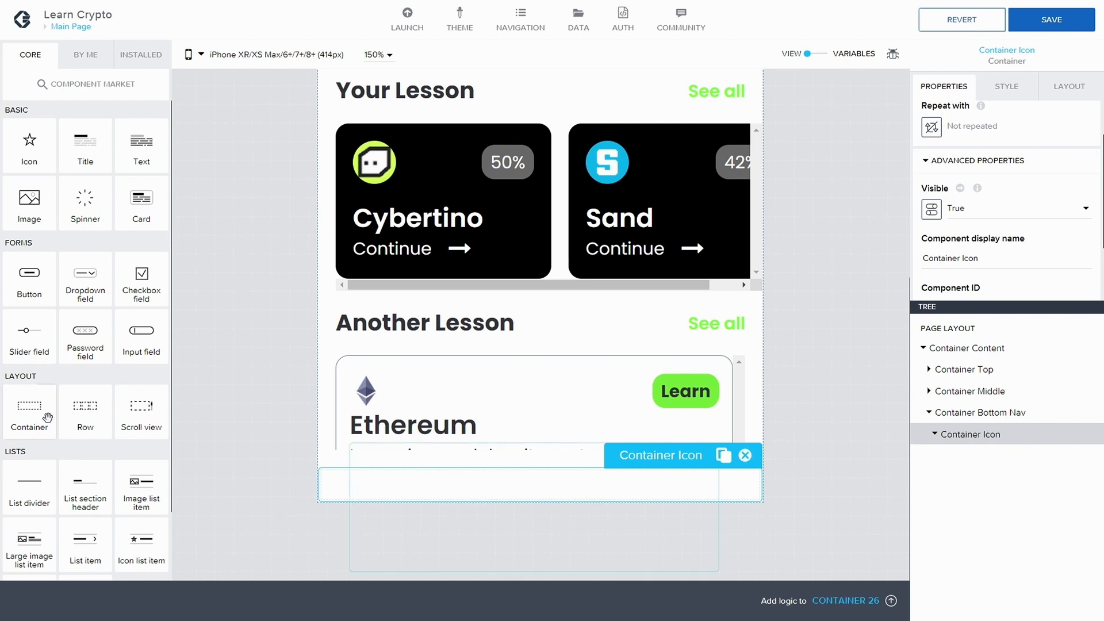
pyautogui.moveTo(32, 141); pyautogui.dragTo(976, 463)
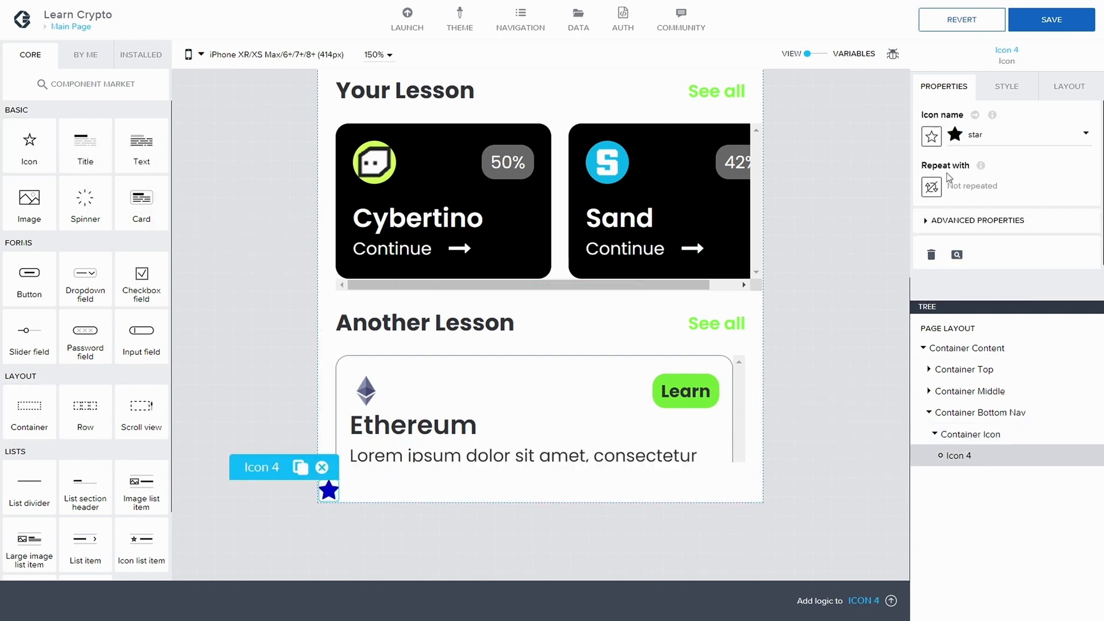
# Step: Set the bottom navigation icon to the "home" symbol
pyautogui.click(977, 135)
pyautogui.write('hom')
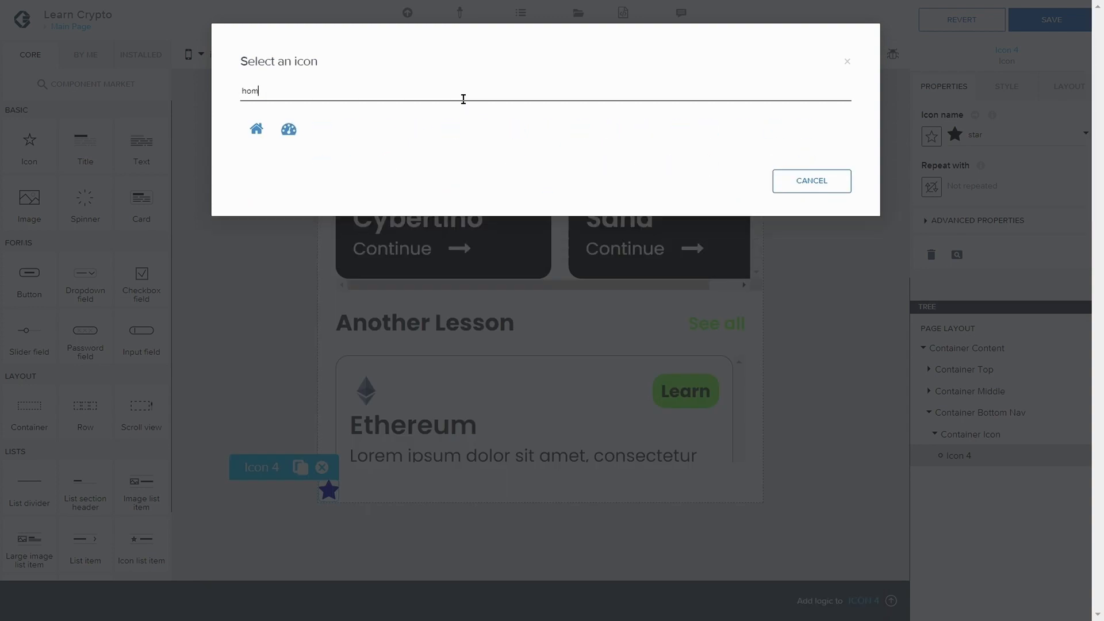
pyautogui.write('e')
pyautogui.click(257, 128)
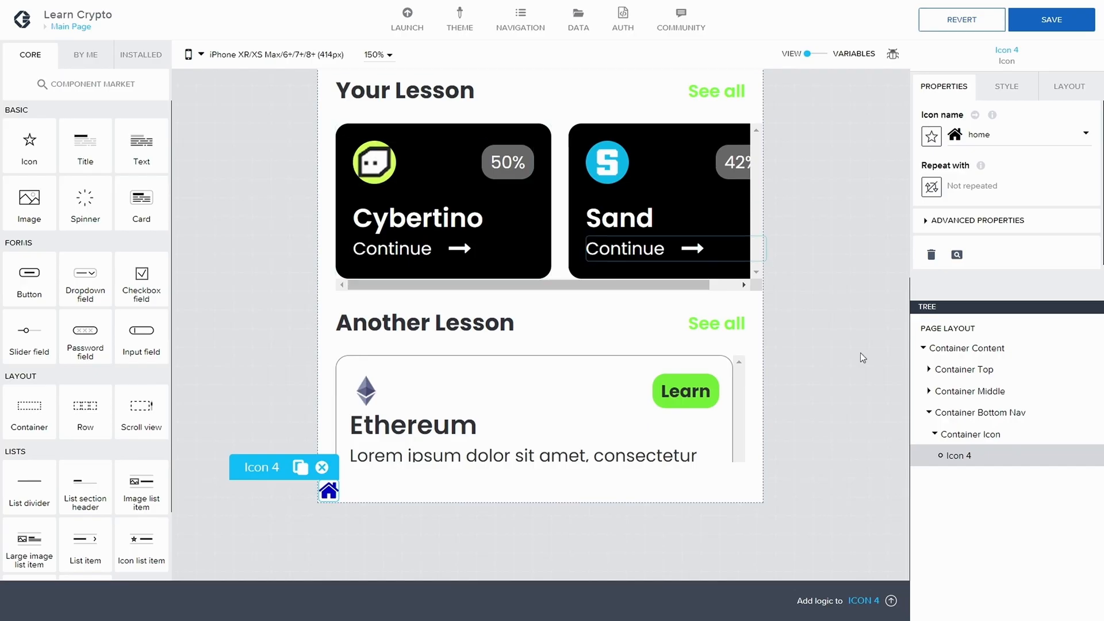
# Step: Align the components of Container Icon to the horizontal center in its vertical layout
pyautogui.click(985, 433)
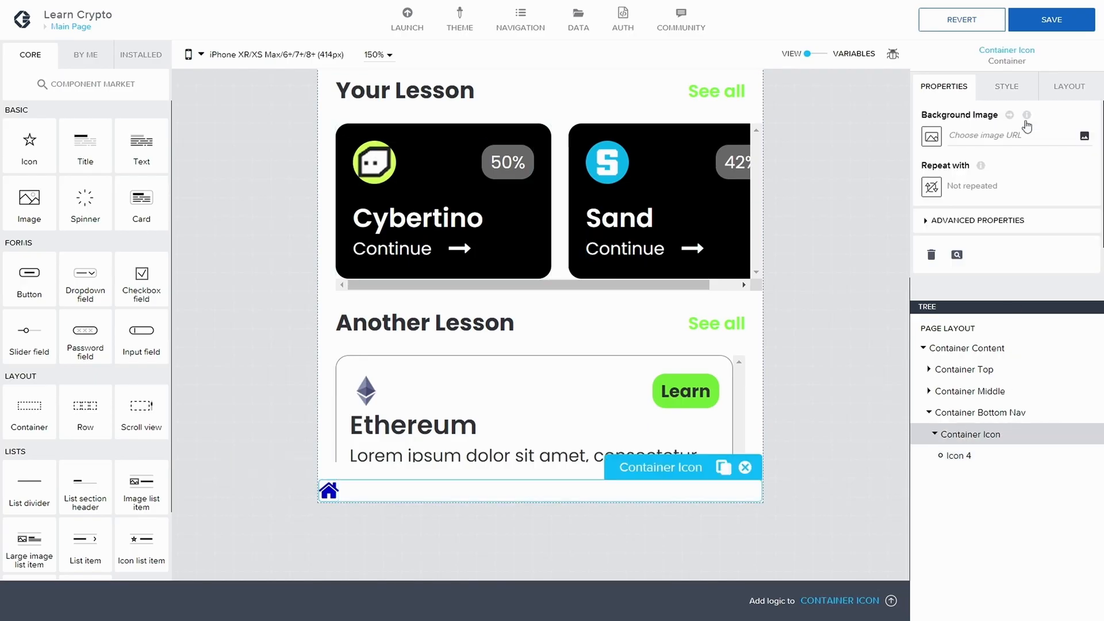
pyautogui.click(1059, 86)
pyautogui.click(1008, 87)
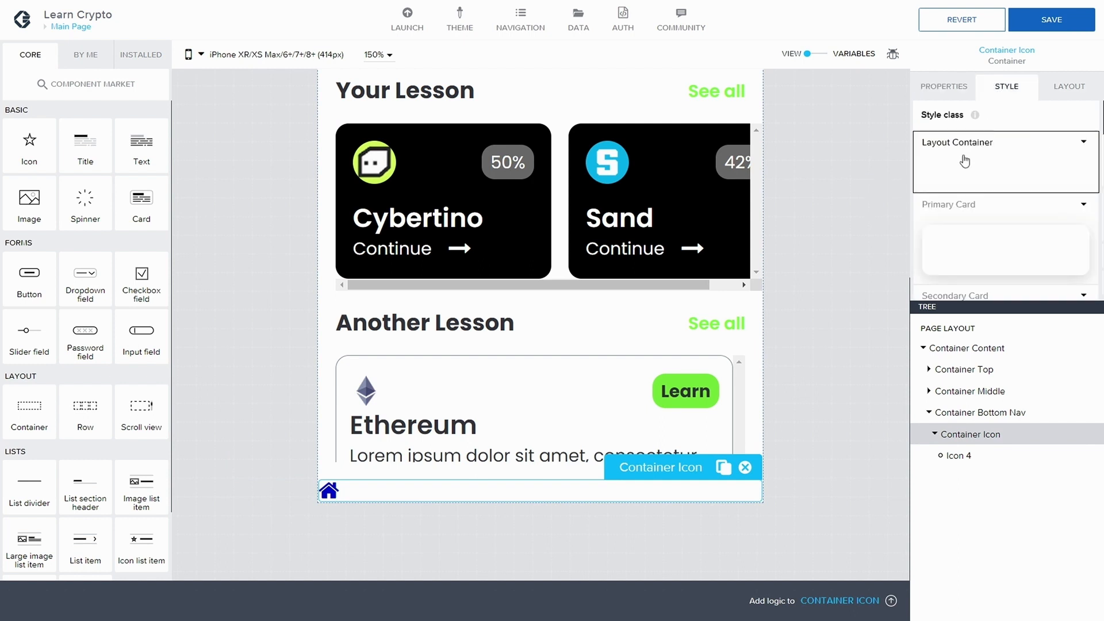
pyautogui.click(1057, 86)
pyautogui.click(933, 222)
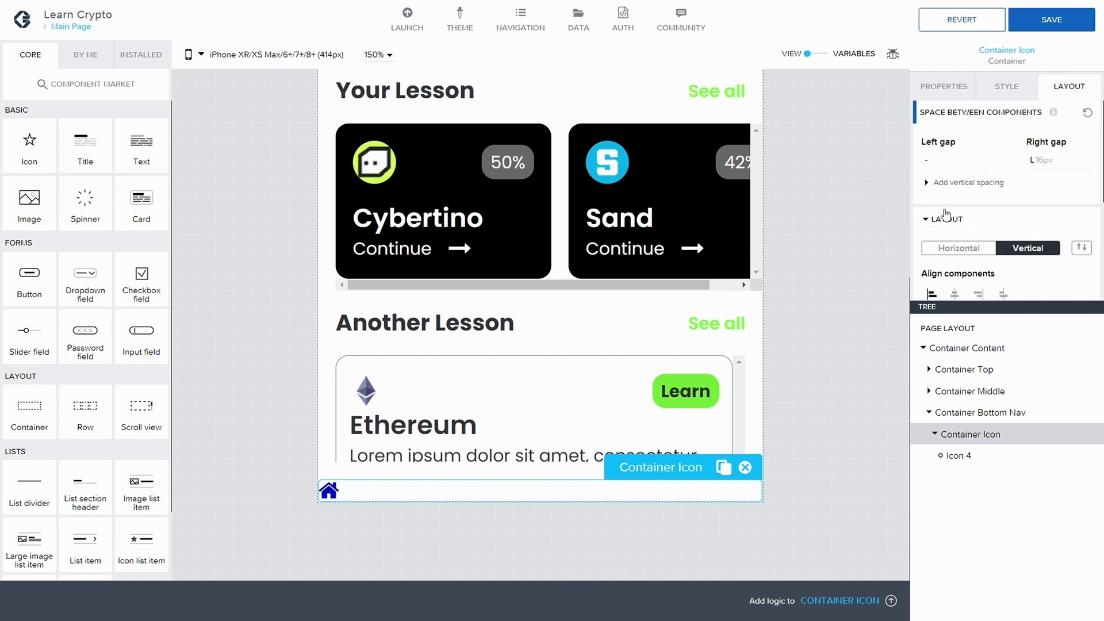
pyautogui.scroll(-2, 949, 230)
pyautogui.click(955, 204)
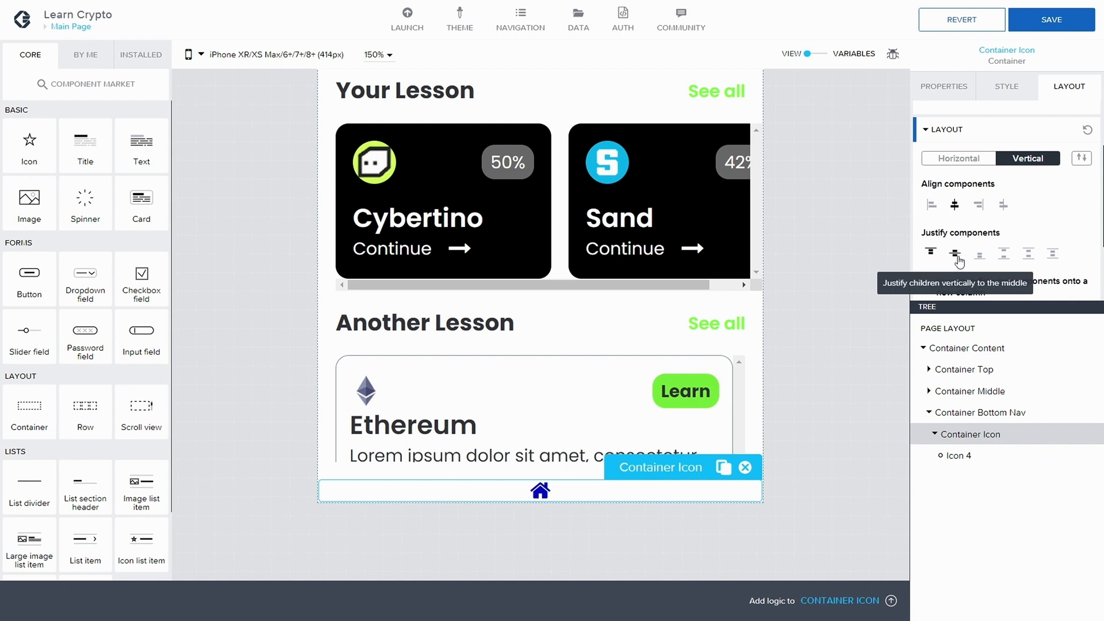
# Step: Set Container Icon's width and height to Fit content and save the app
pyautogui.scroll(-2, 1014, 223)
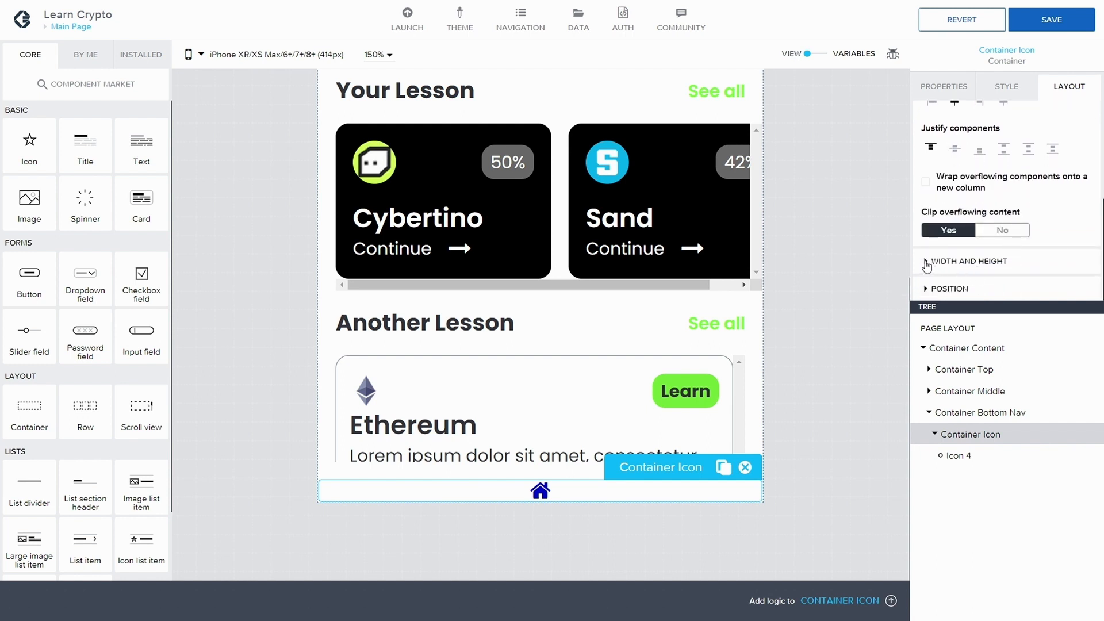
pyautogui.click(926, 263)
pyautogui.scroll(-3, 961, 270)
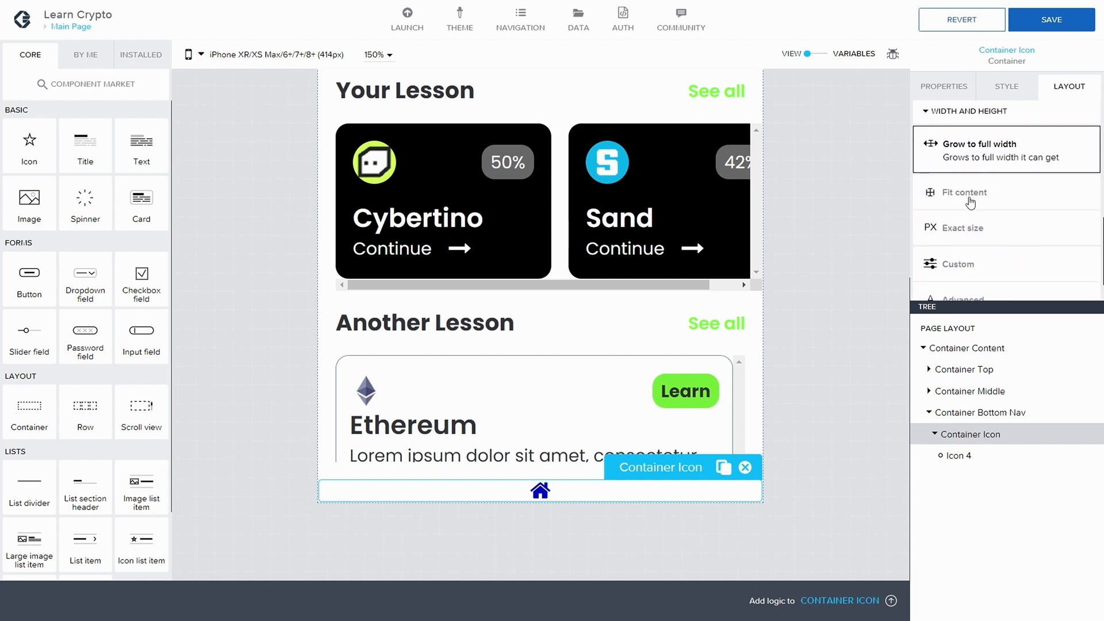
pyautogui.click(1006, 193)
pyautogui.click(1052, 20)
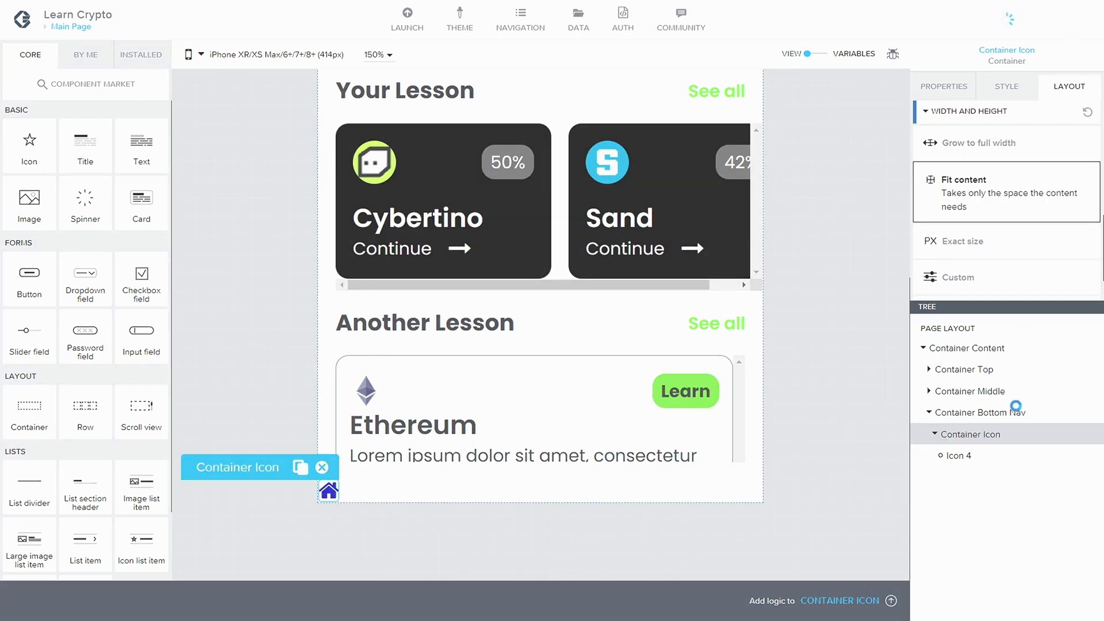
# Step: Duplicate the home icon's Primary icon style as a new style class named "Selected Nav Icon"
pyautogui.click(979, 457)
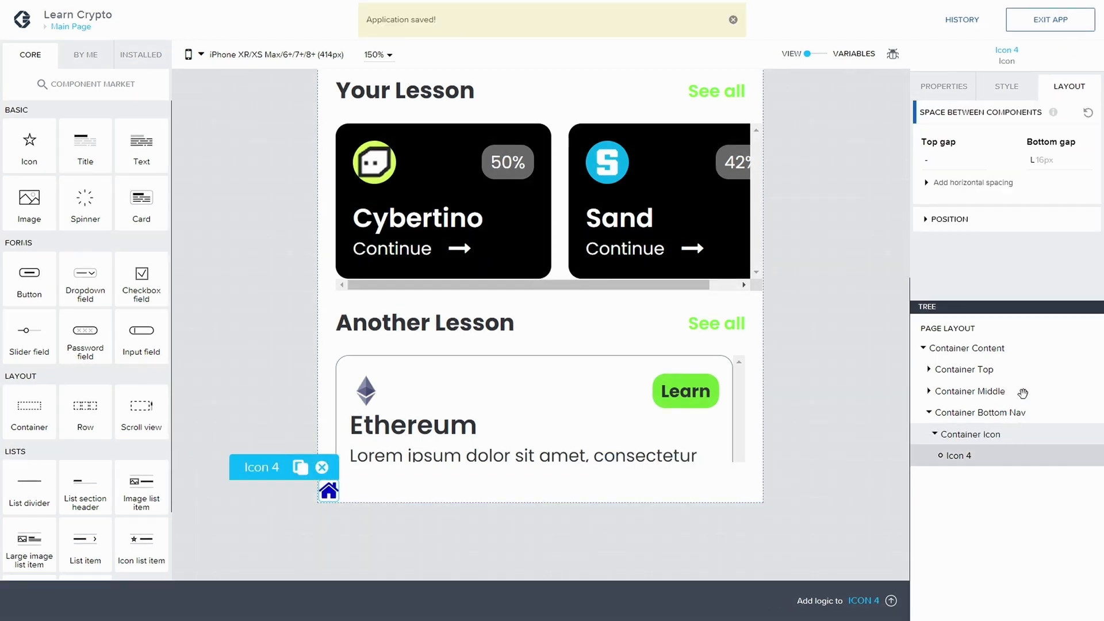
pyautogui.click(1007, 91)
pyautogui.click(1083, 143)
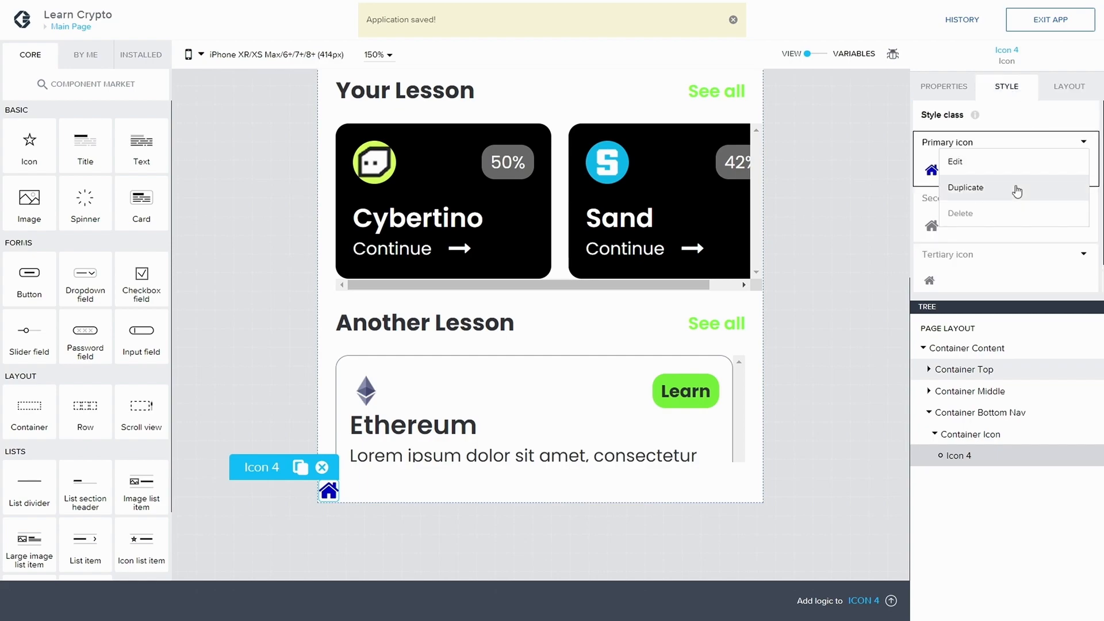
pyautogui.click(951, 186)
pyautogui.write('Select Nav Icon')
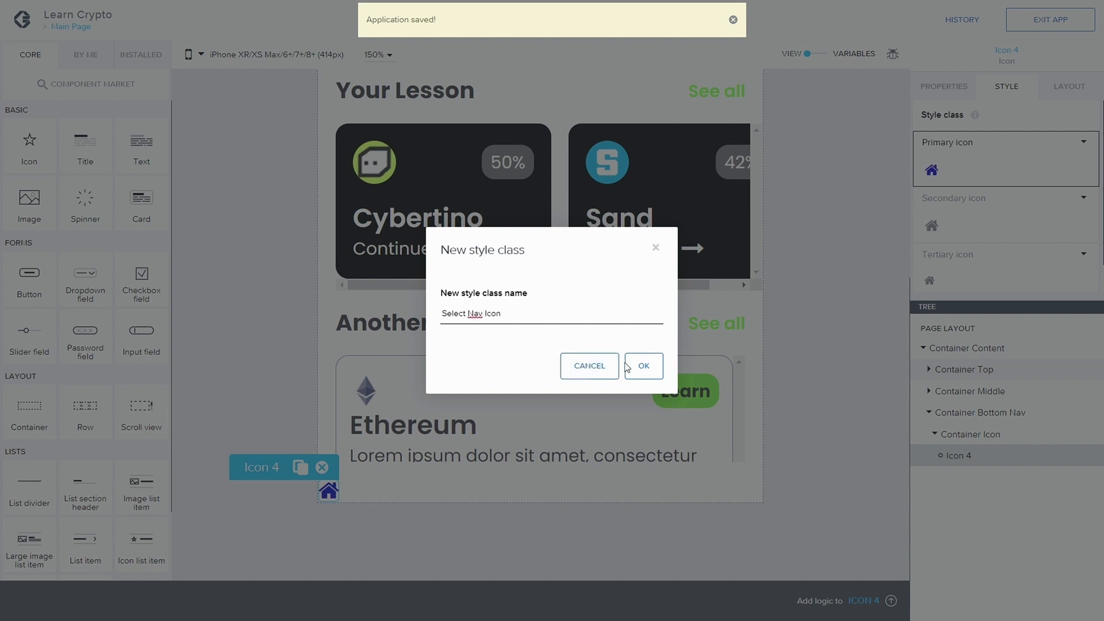
pyautogui.write('ed')
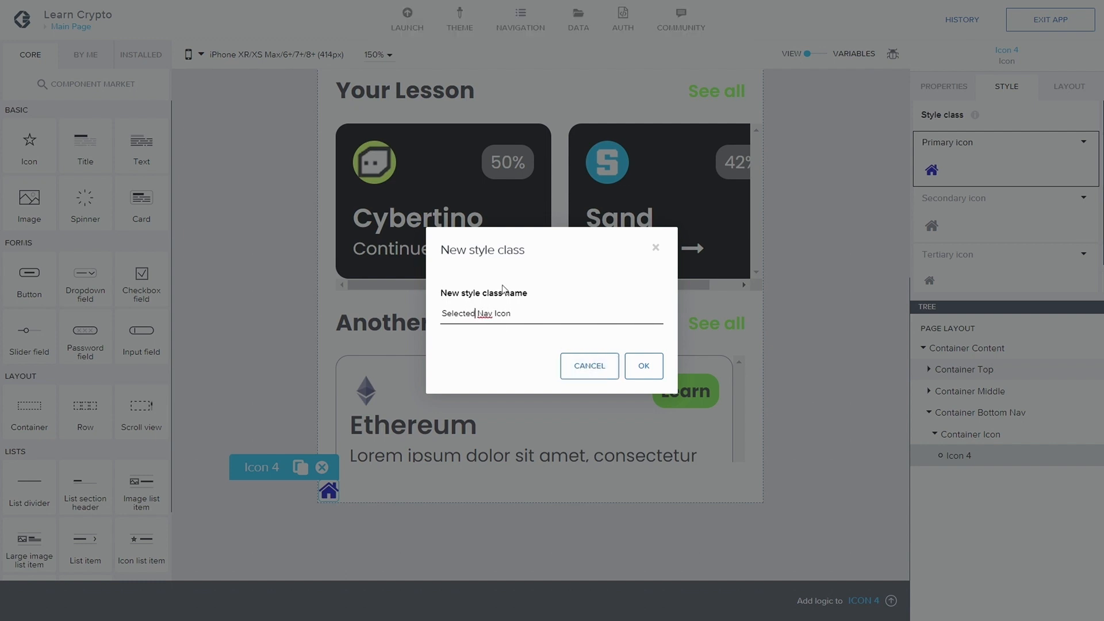
pyautogui.click(642, 366)
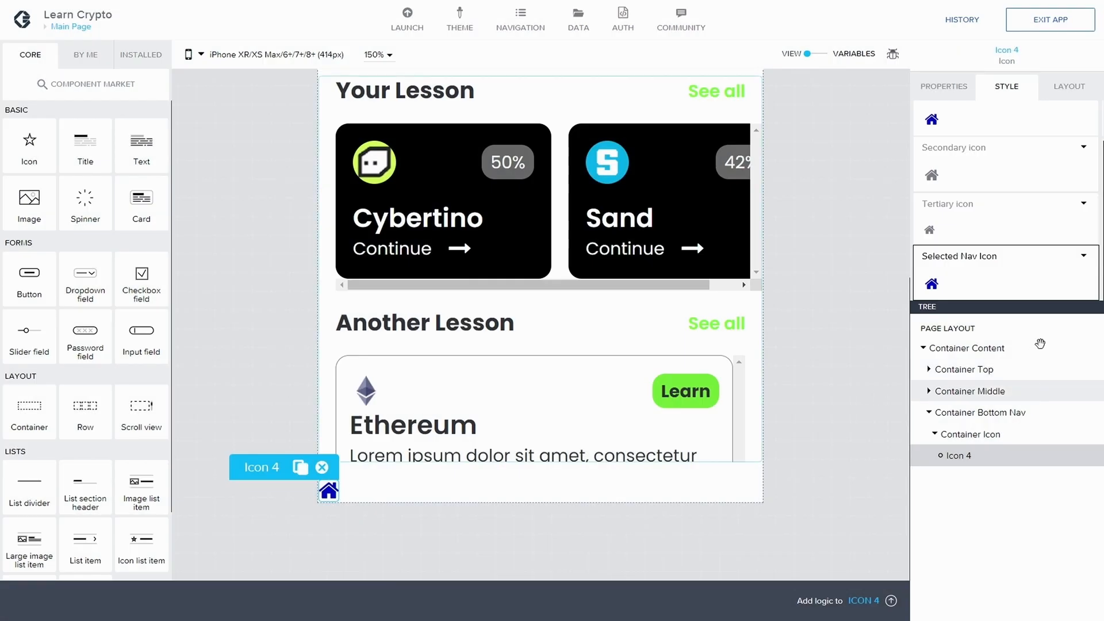
# Step: Edit the Selected Nav Icon style and set its color to the custom Light Green palette
pyautogui.click(1083, 258)
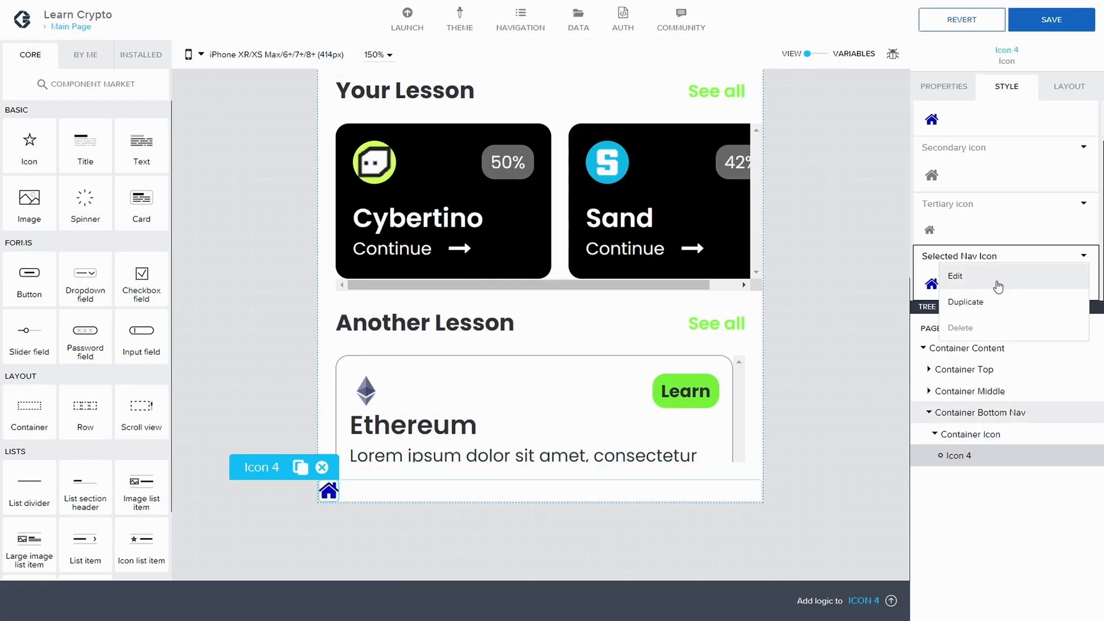
pyautogui.click(1030, 277)
pyautogui.click(1022, 225)
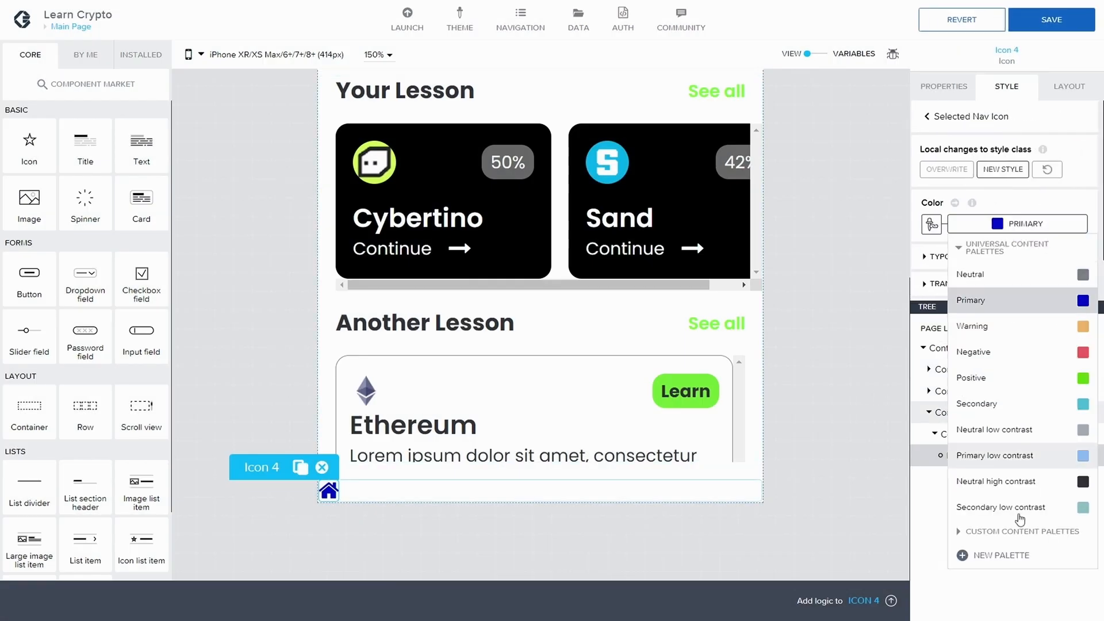
pyautogui.click(957, 534)
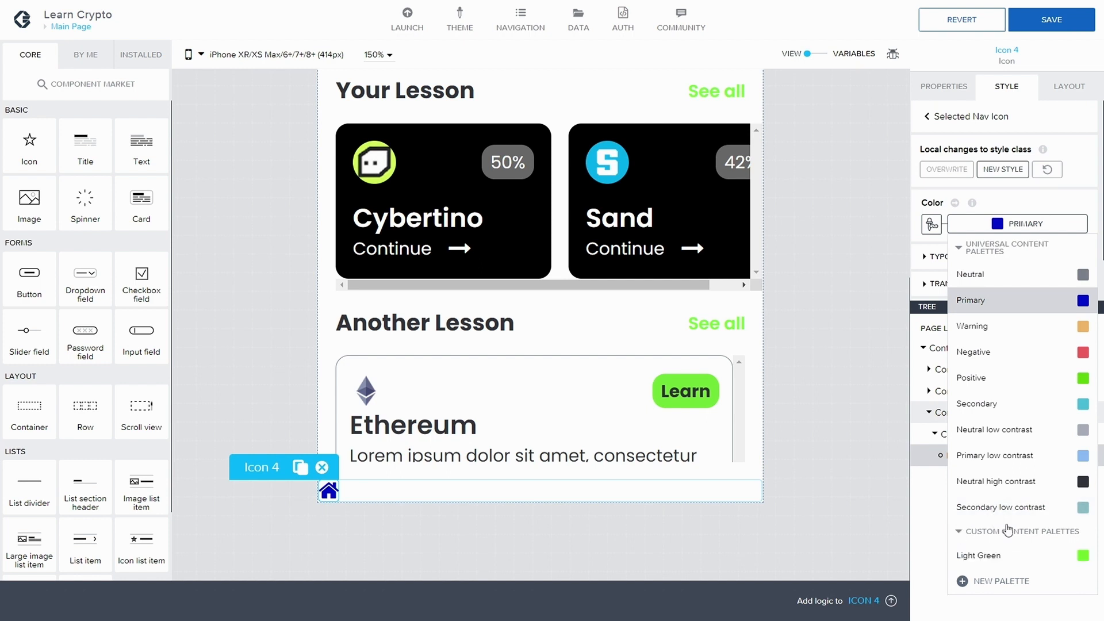
pyautogui.click(1012, 553)
# Step: Set the home icon's font size to Title XS
pyautogui.scroll(-1, 943, 230)
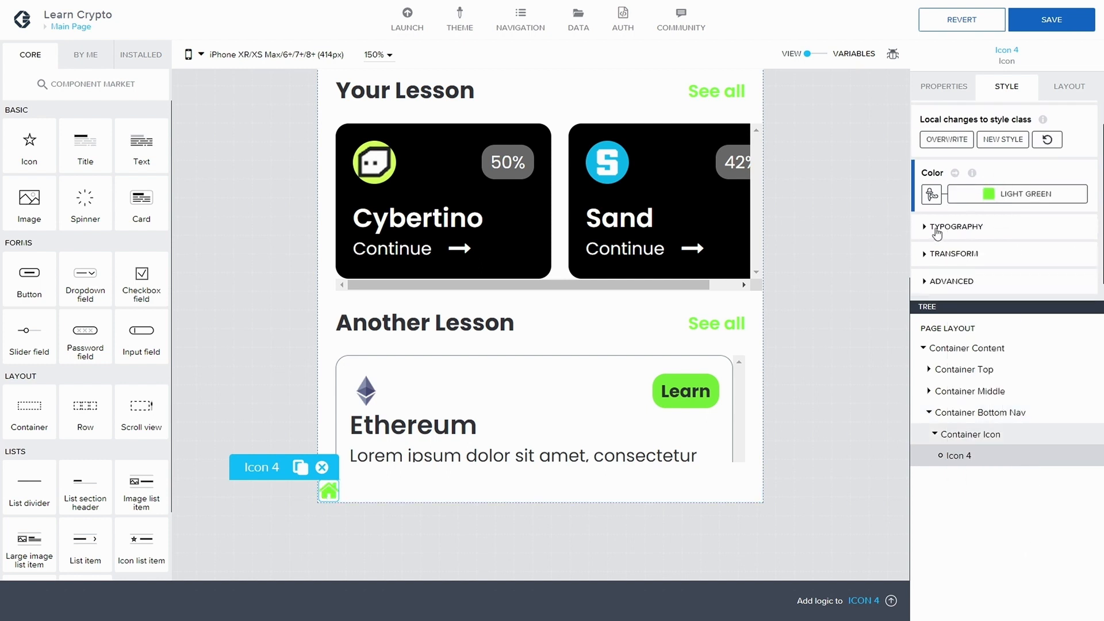
pyautogui.click(943, 229)
pyautogui.scroll(-1, 972, 233)
pyautogui.click(973, 230)
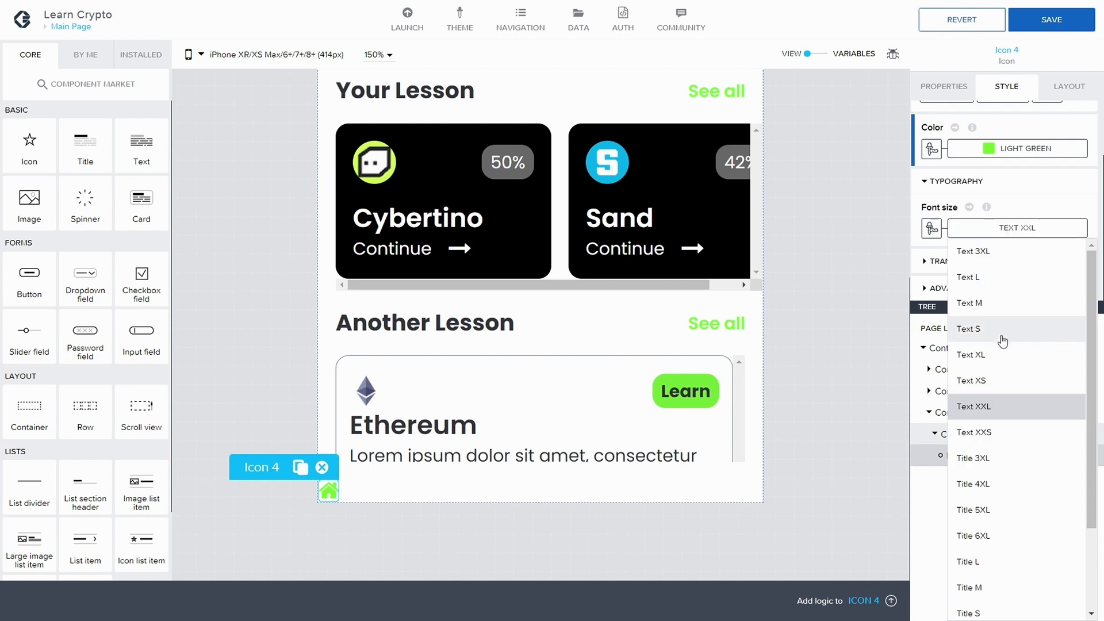
pyautogui.scroll(-2, 1016, 458)
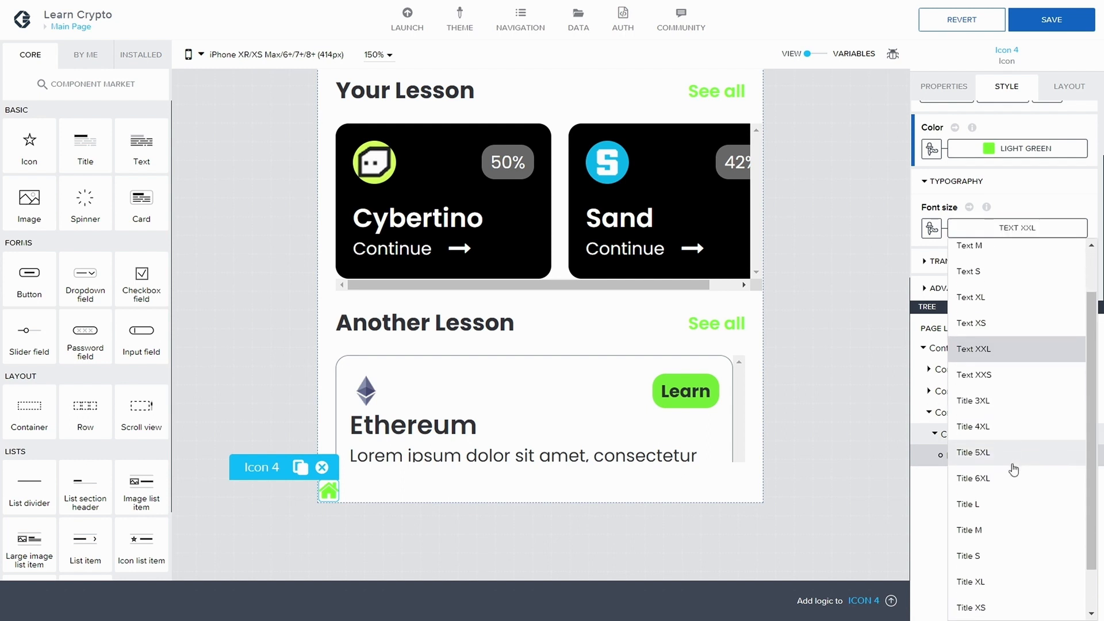
pyautogui.scroll(1, 1012, 507)
pyautogui.scroll(-1, 1013, 520)
pyautogui.scroll(1, 1014, 561)
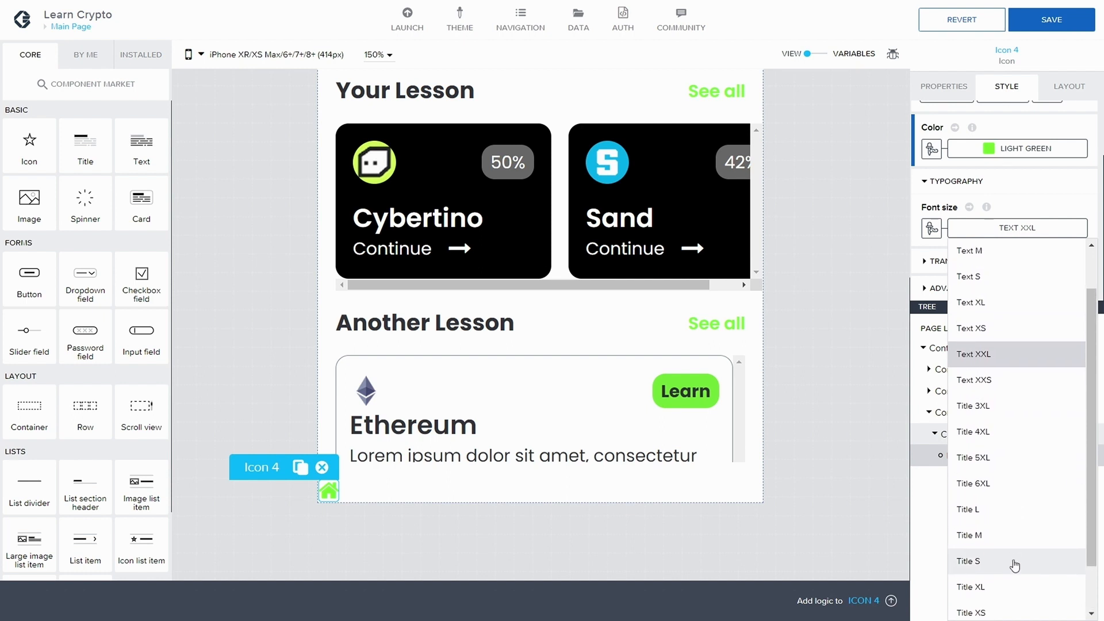
pyautogui.scroll(-1, 1013, 563)
pyautogui.scroll(1, 1007, 556)
pyautogui.scroll(-1, 1004, 558)
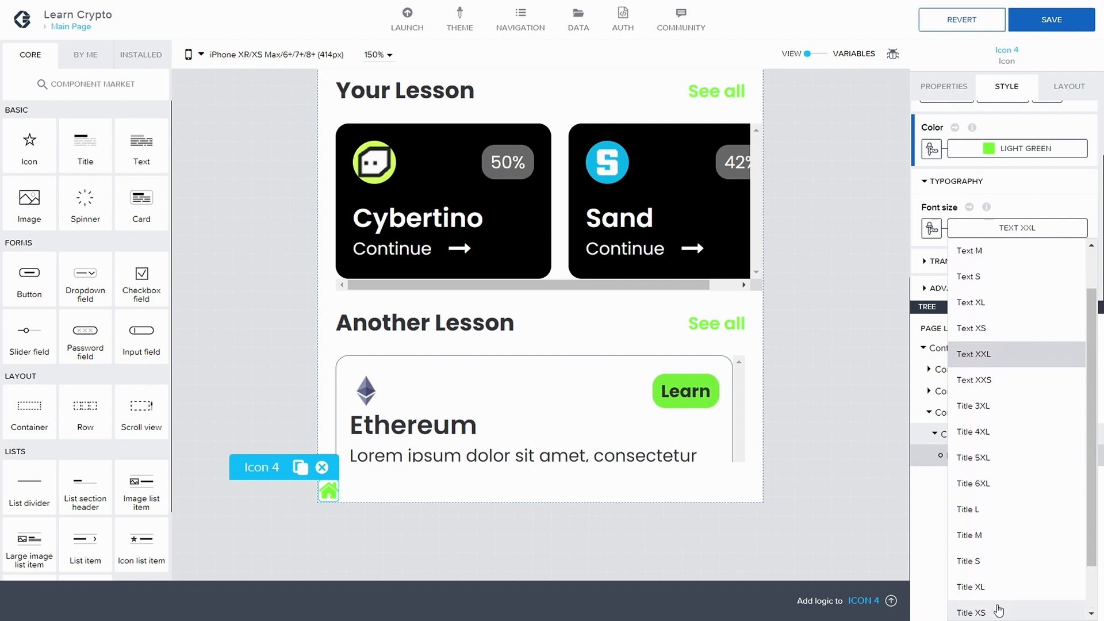
pyautogui.click(997, 608)
# Step: Set the home icon's font size to Title XL and save the app
pyautogui.click(1018, 233)
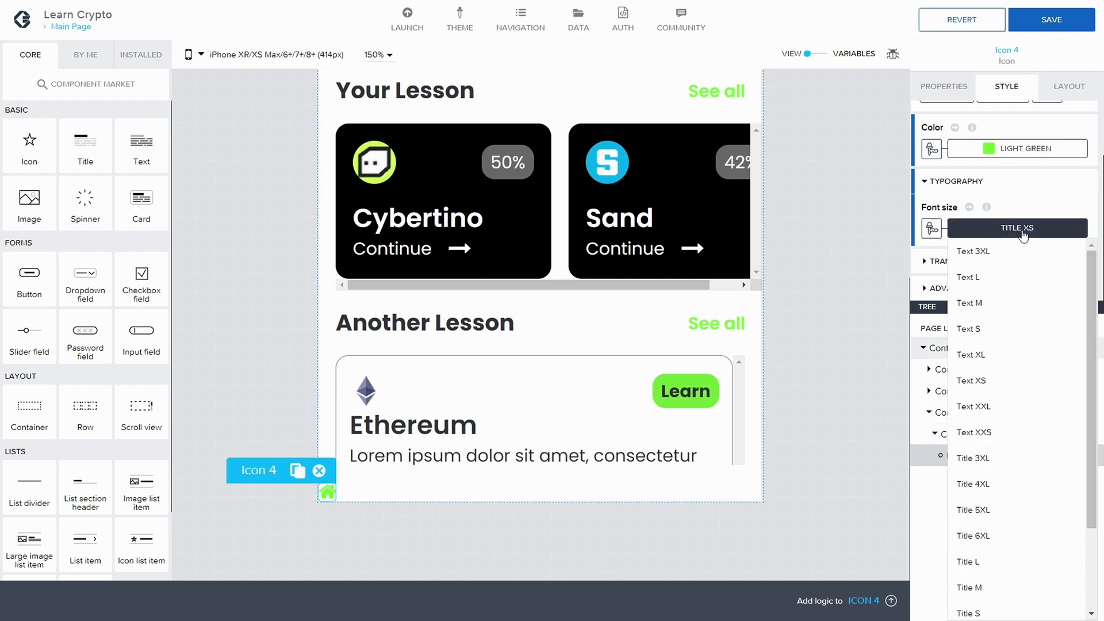
pyautogui.scroll(-2, 997, 529)
pyautogui.click(998, 532)
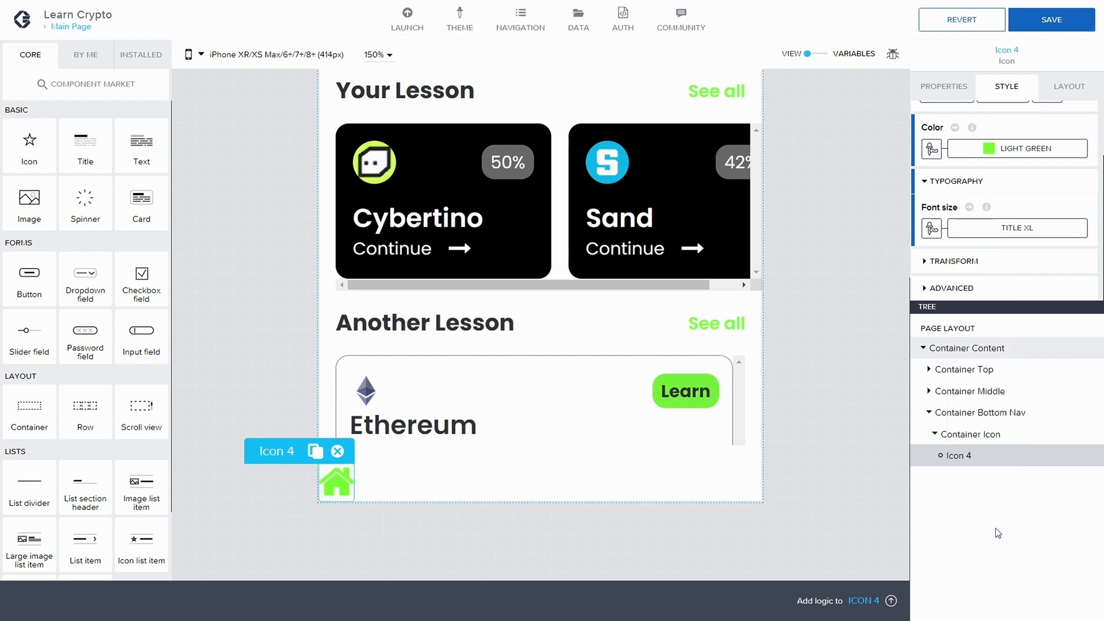
pyautogui.click(1058, 26)
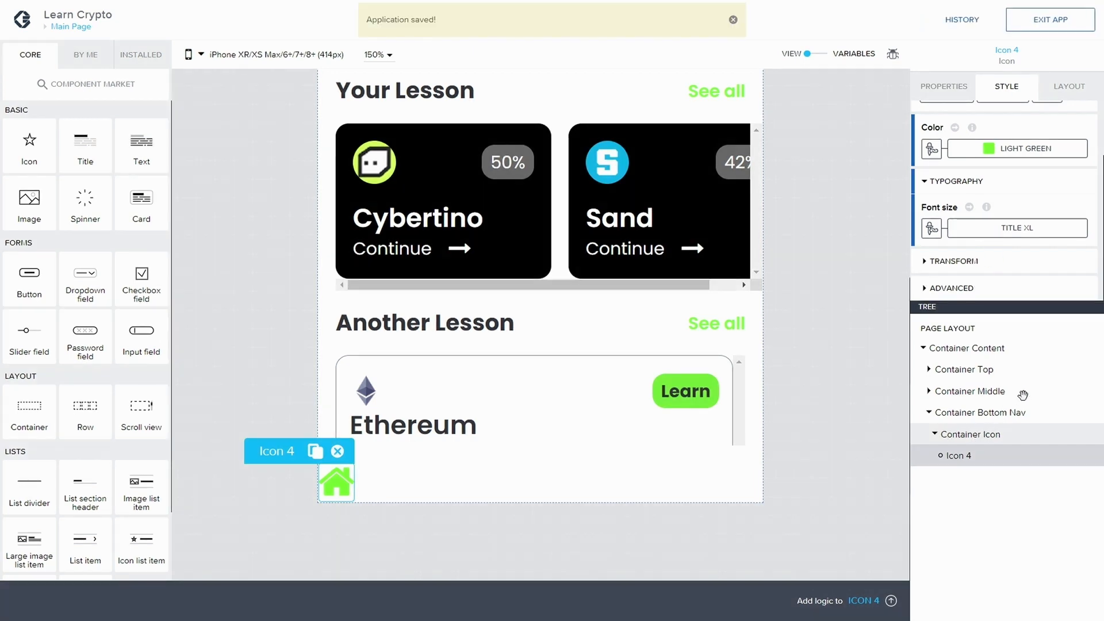
# Step: Duplicate Container Icon's Layout Container style as a new style class named "Selected Bottom"
pyautogui.click(1000, 434)
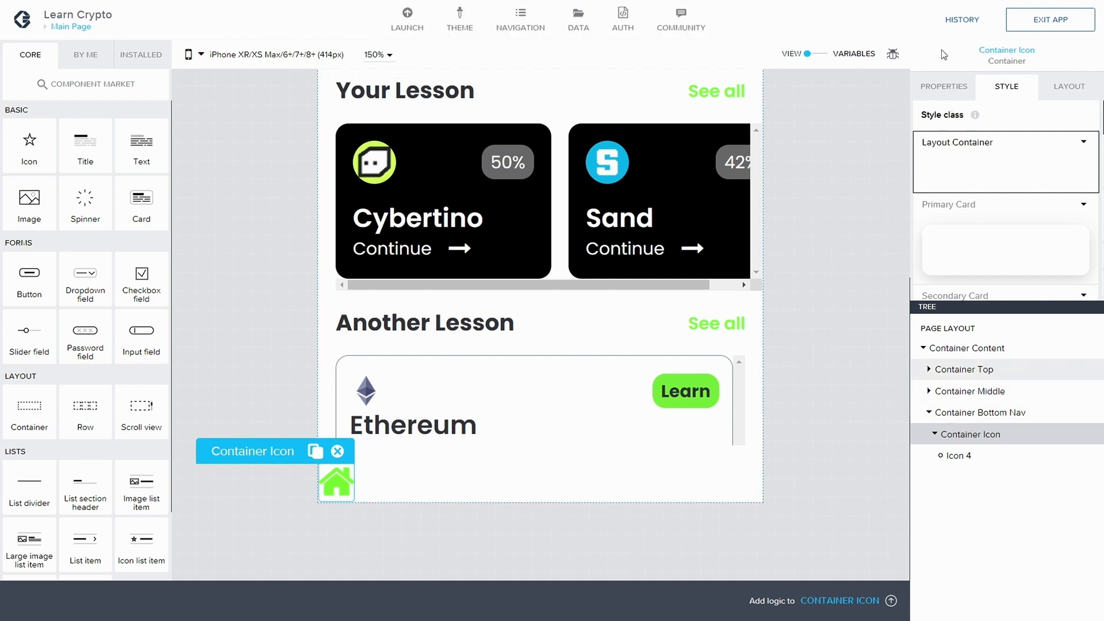
pyautogui.click(950, 94)
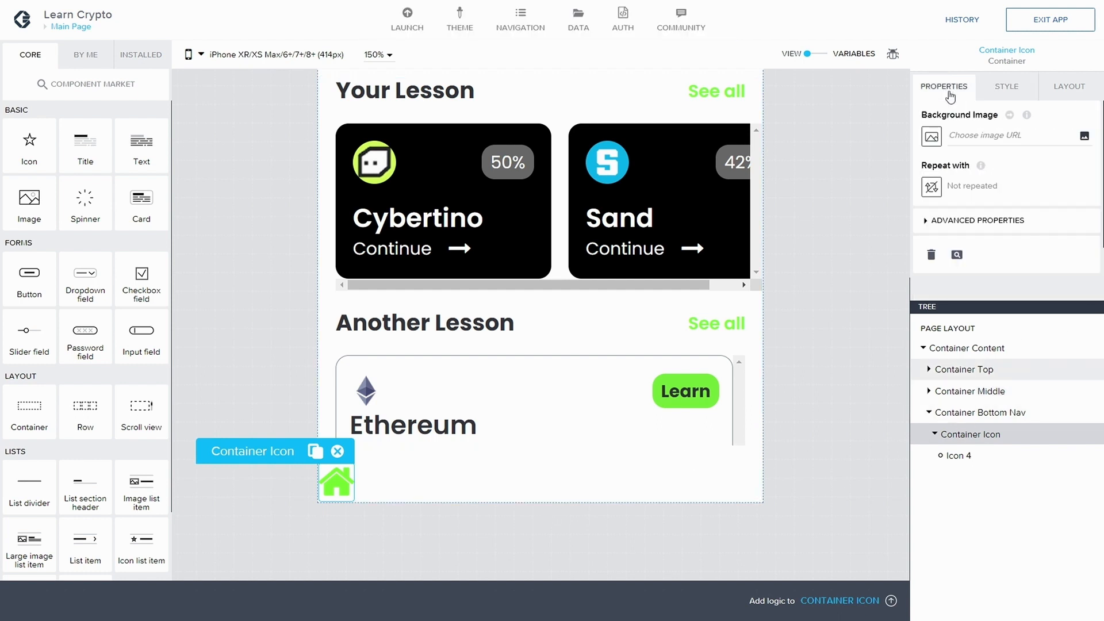
pyautogui.click(1068, 92)
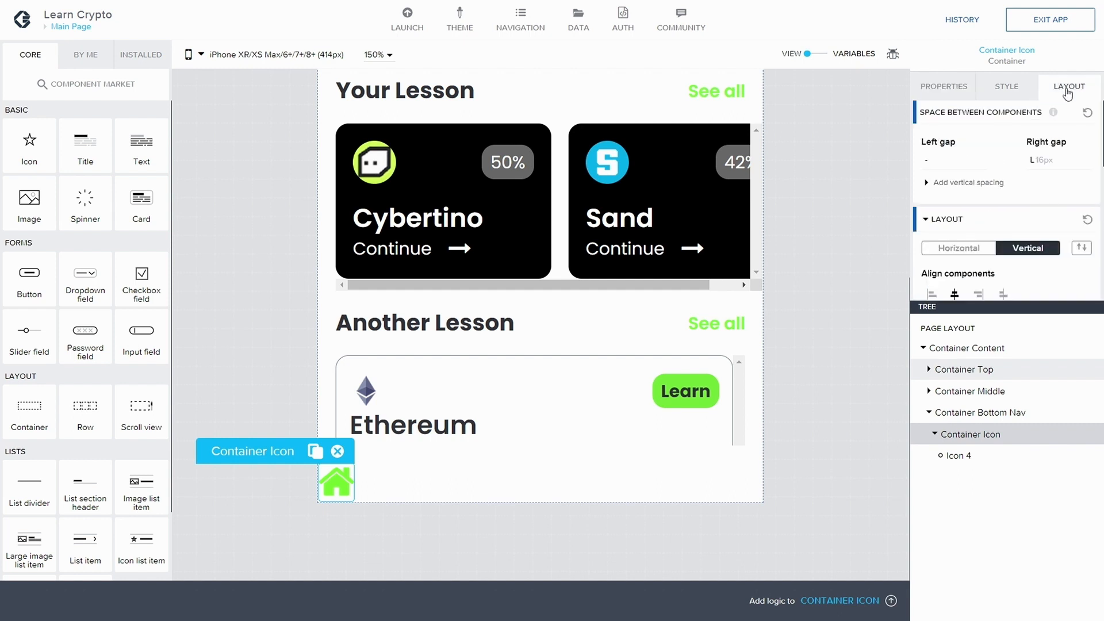
pyautogui.click(994, 97)
pyautogui.click(1080, 152)
pyautogui.click(1018, 185)
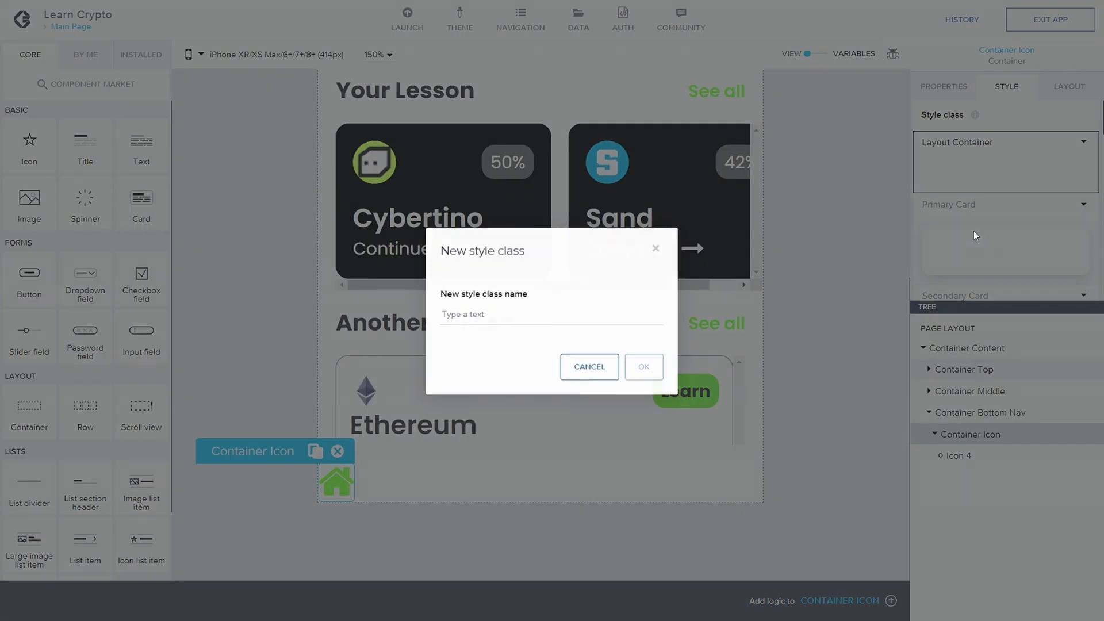
pyautogui.click(522, 312)
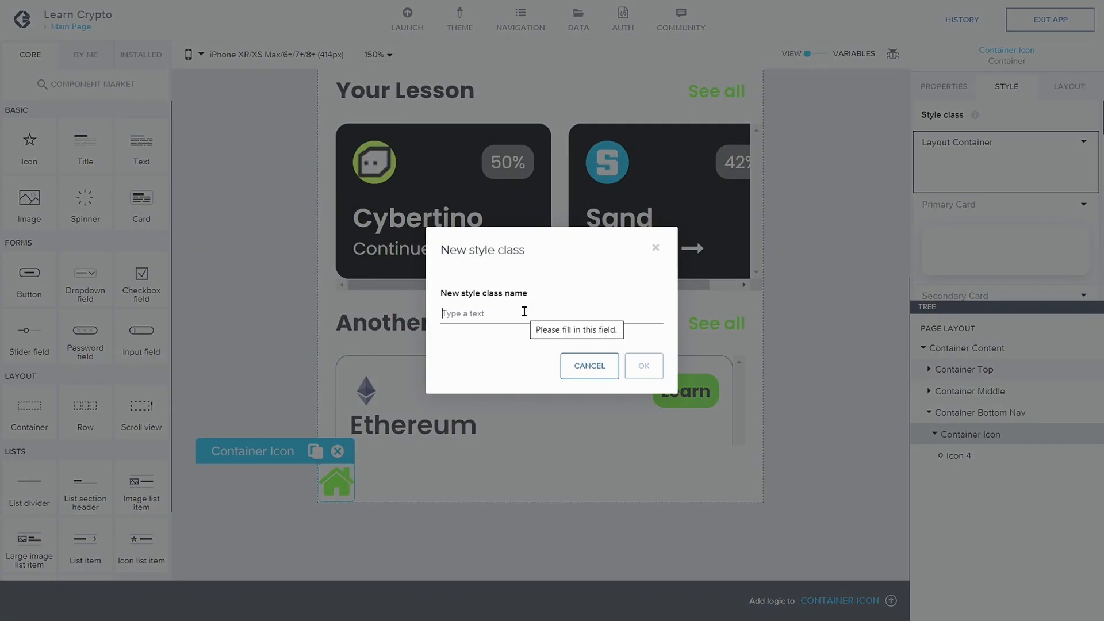
pyautogui.write('Selected Bottom')
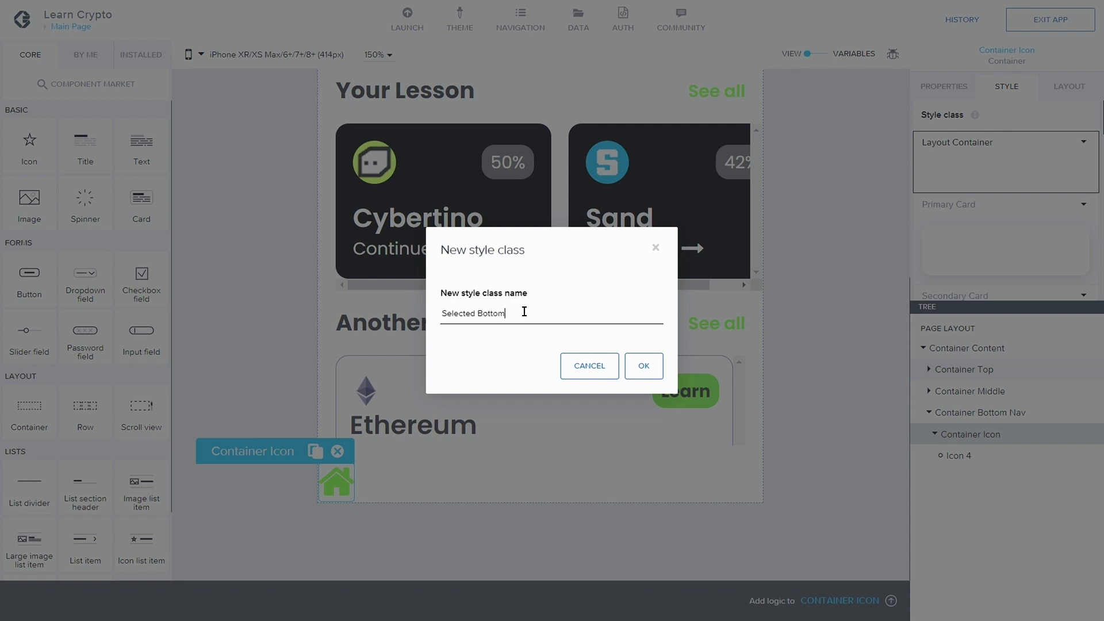
pyautogui.click(644, 366)
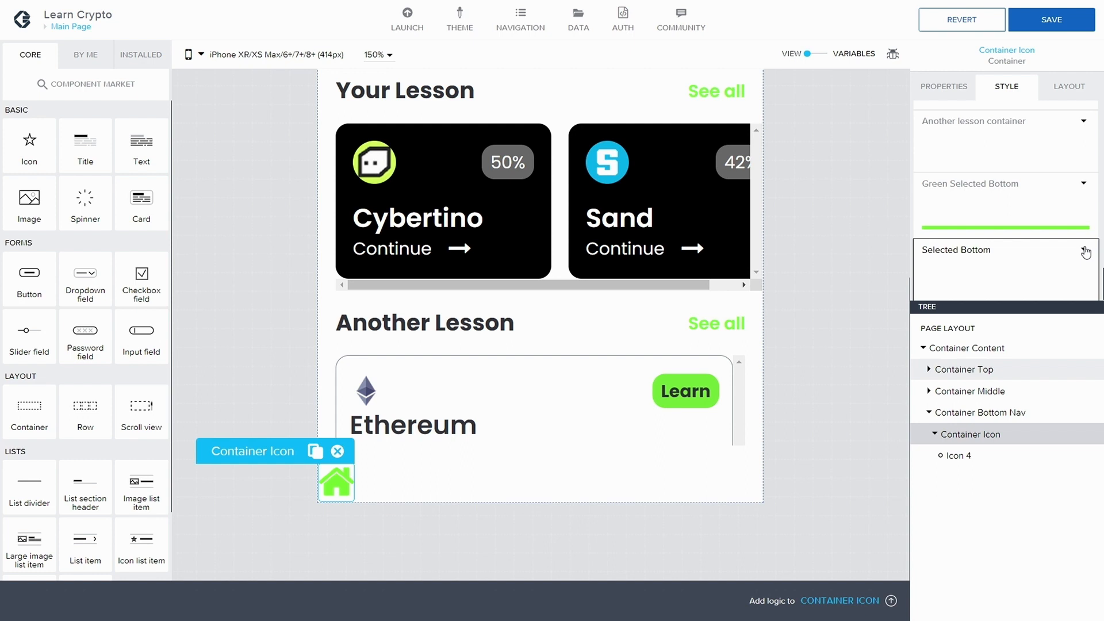
# Step: Delete the Green Selected Bottom style class from the container styles
pyautogui.click(1085, 252)
pyautogui.click(994, 295)
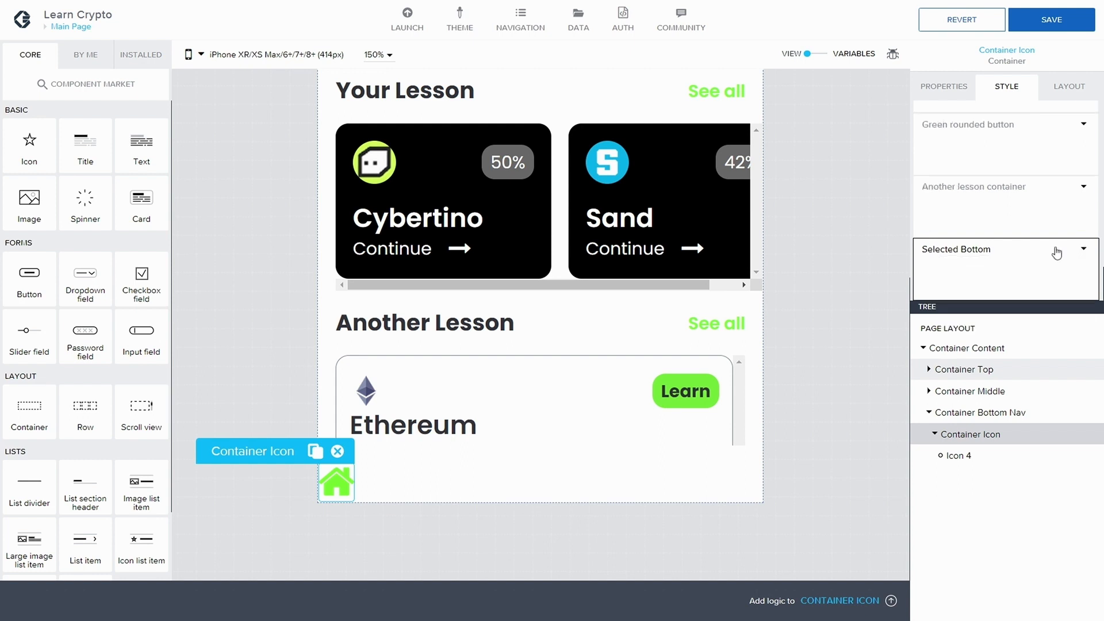
# Step: Open the Selected Bottom style class for editing
pyautogui.click(1085, 252)
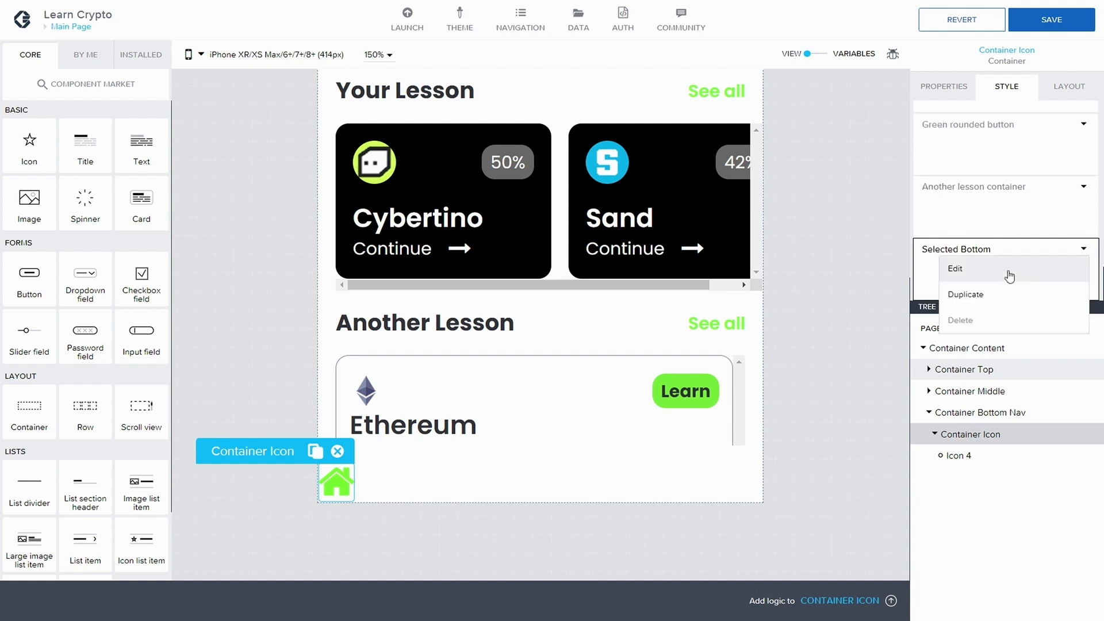
pyautogui.click(979, 269)
# Step: Try a Light Green background on the Selected Bottom style class and set it back to Transparent
pyautogui.click(976, 225)
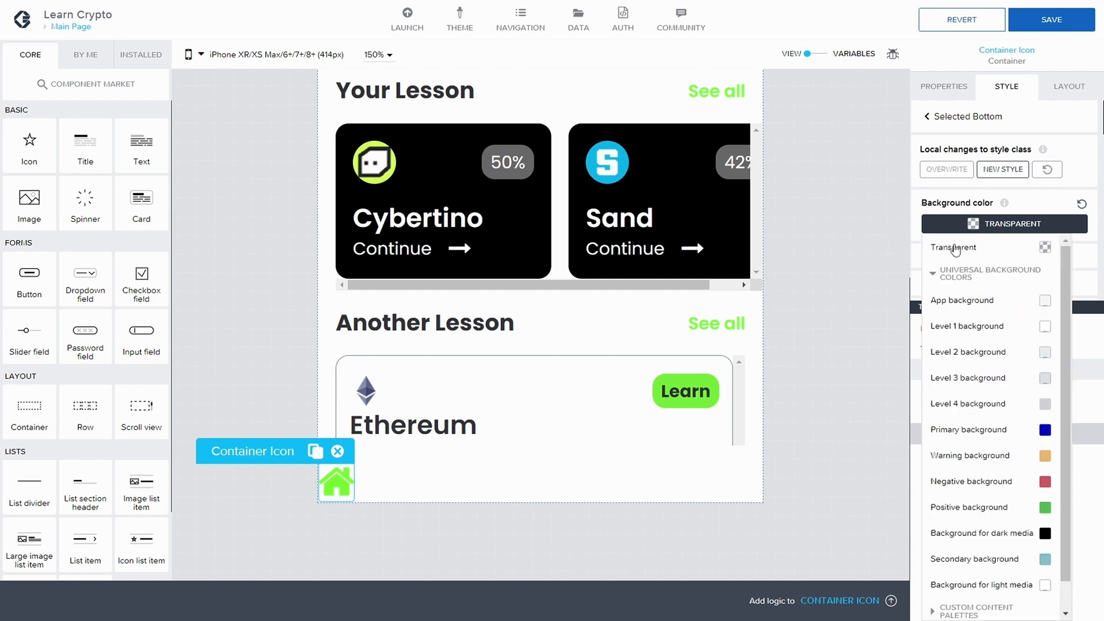
pyautogui.scroll(-1, 989, 517)
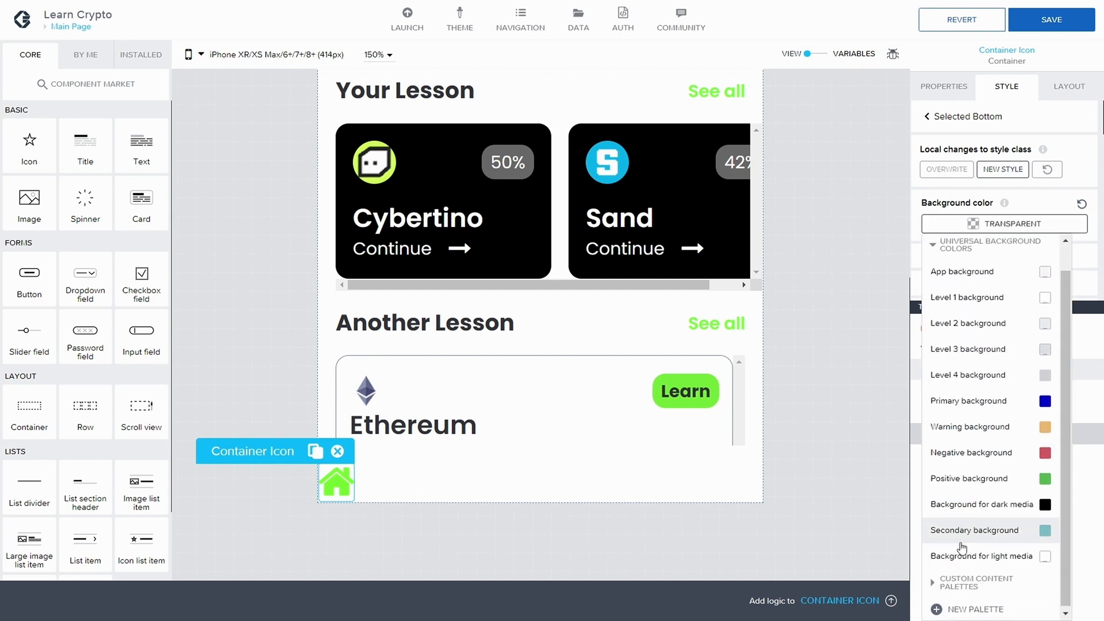
pyautogui.click(950, 578)
pyautogui.scroll(-2, 966, 564)
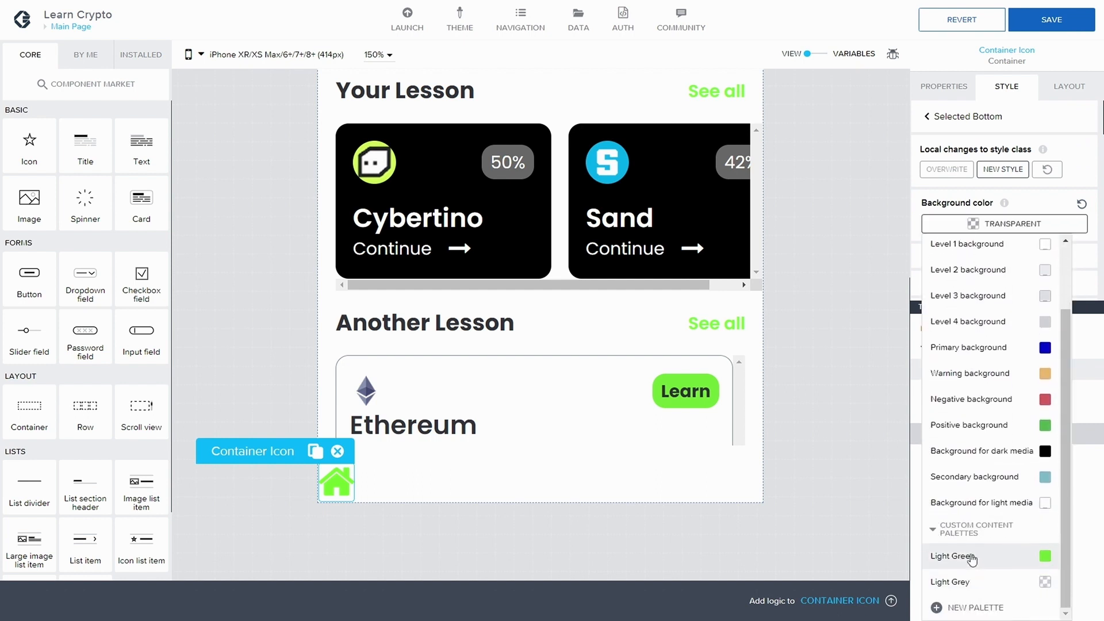
pyautogui.click(971, 557)
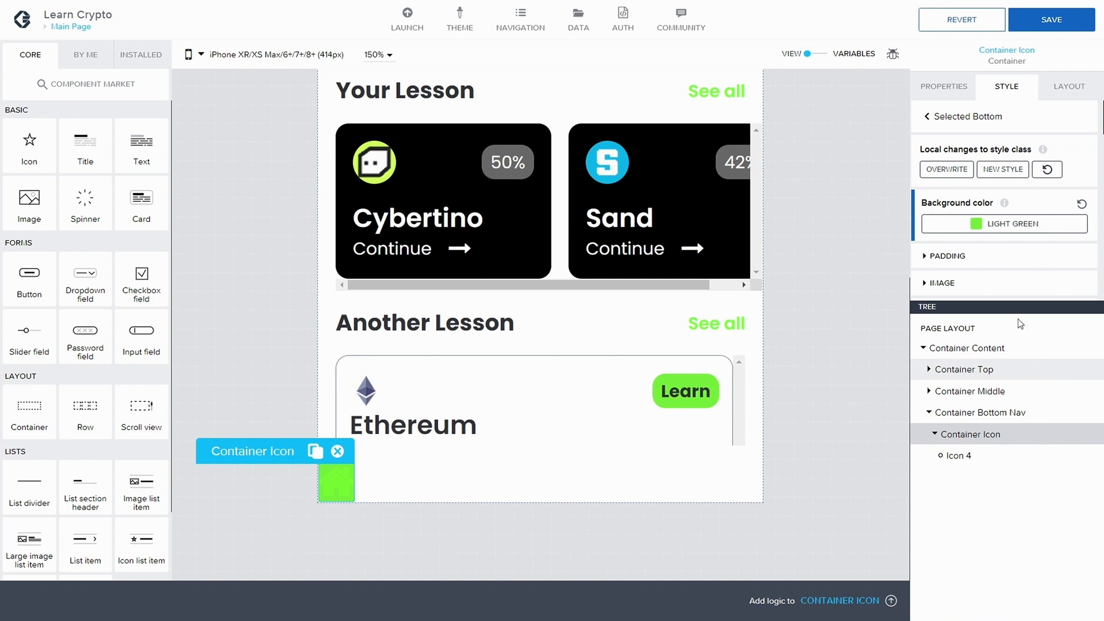
pyautogui.click(1010, 229)
pyautogui.click(1015, 245)
# Step: Set the Selected Bottom style's border color to Light Green and its border style to solid
pyautogui.scroll(-2, 943, 258)
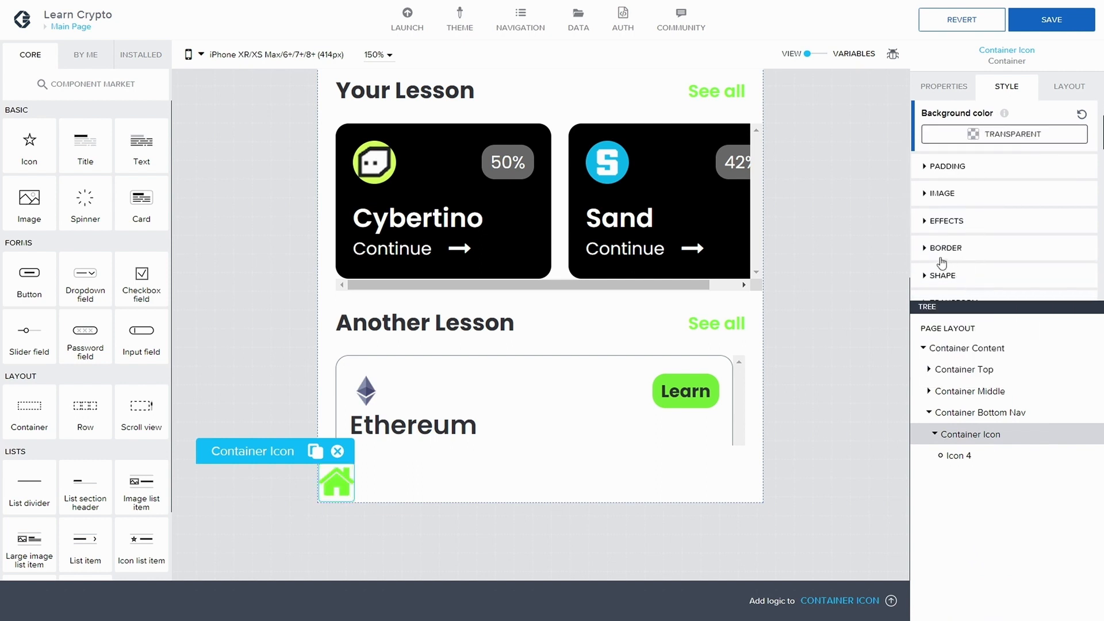
pyautogui.click(923, 221)
pyautogui.scroll(-2, 925, 216)
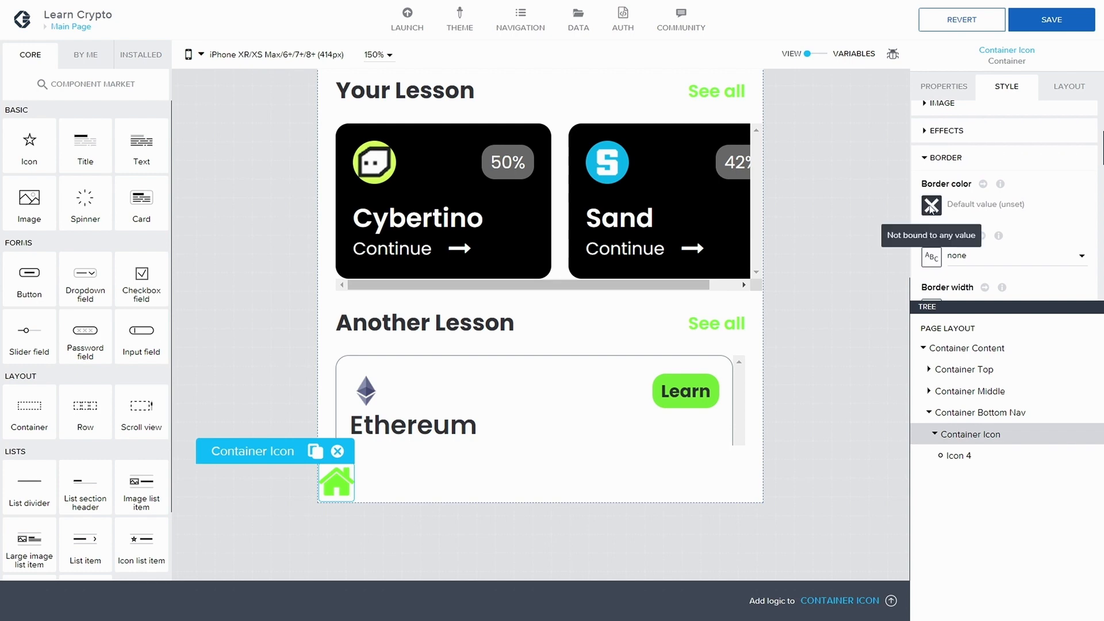
pyautogui.click(931, 206)
pyautogui.click(561, 253)
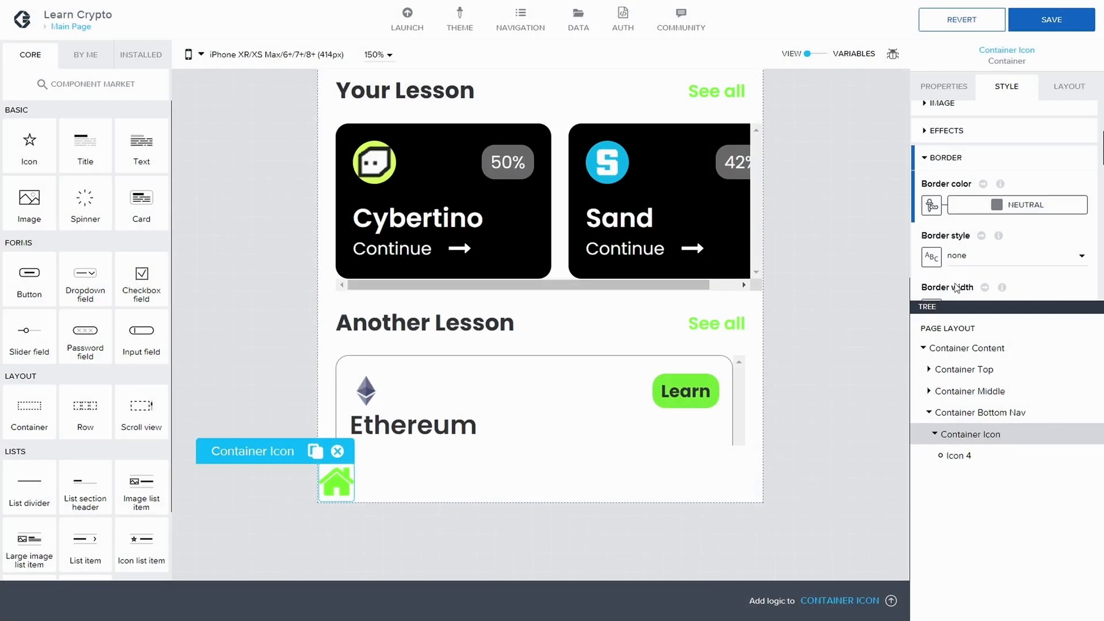
pyautogui.click(1023, 205)
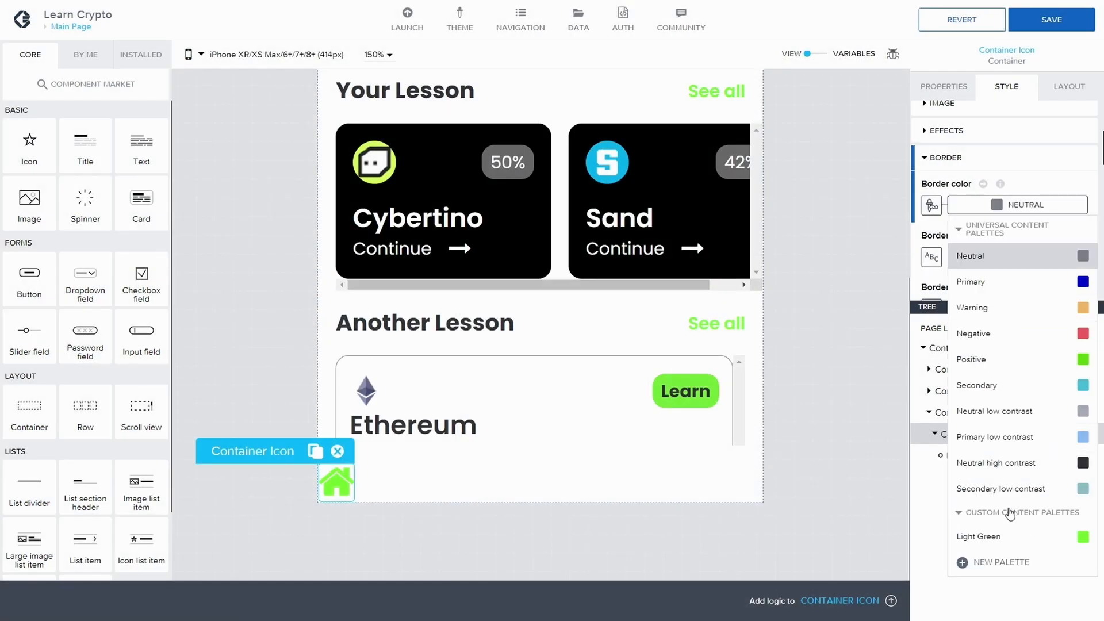
pyautogui.click(995, 536)
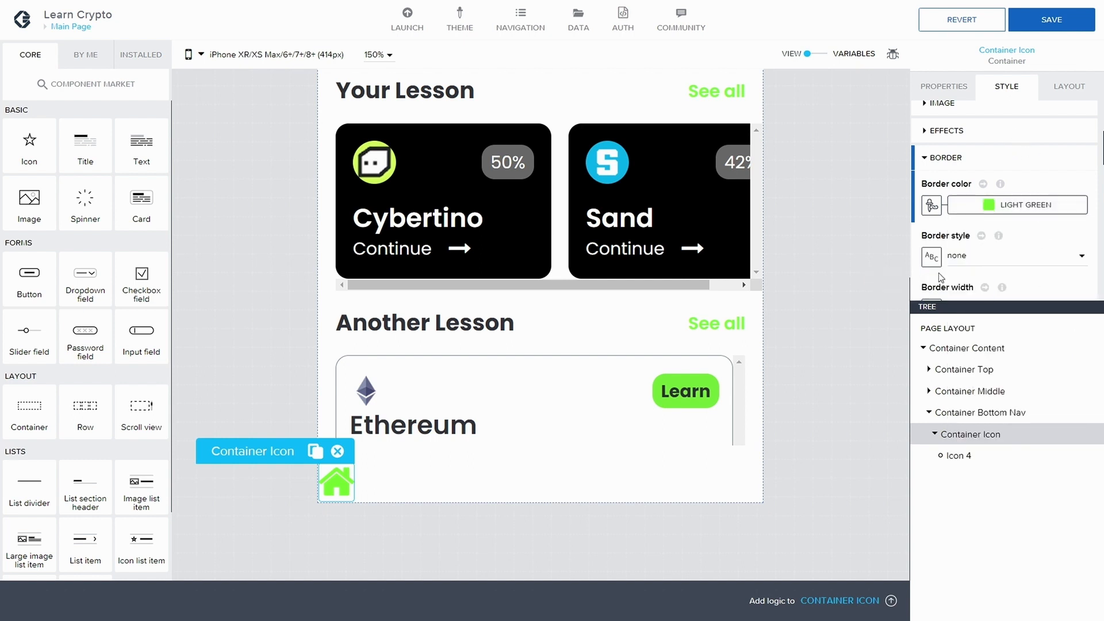
pyautogui.click(960, 256)
pyautogui.click(970, 287)
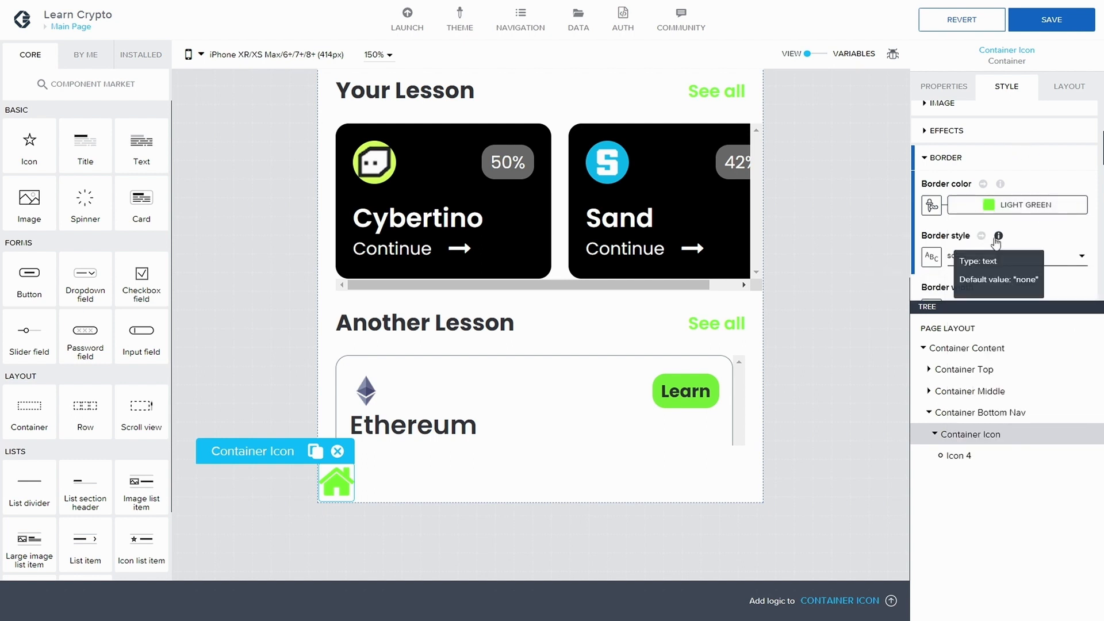
# Step: Set the individual bottom border width to 5 after trying 2 and 4, and save the app
pyautogui.scroll(-1, 986, 247)
pyautogui.click(978, 249)
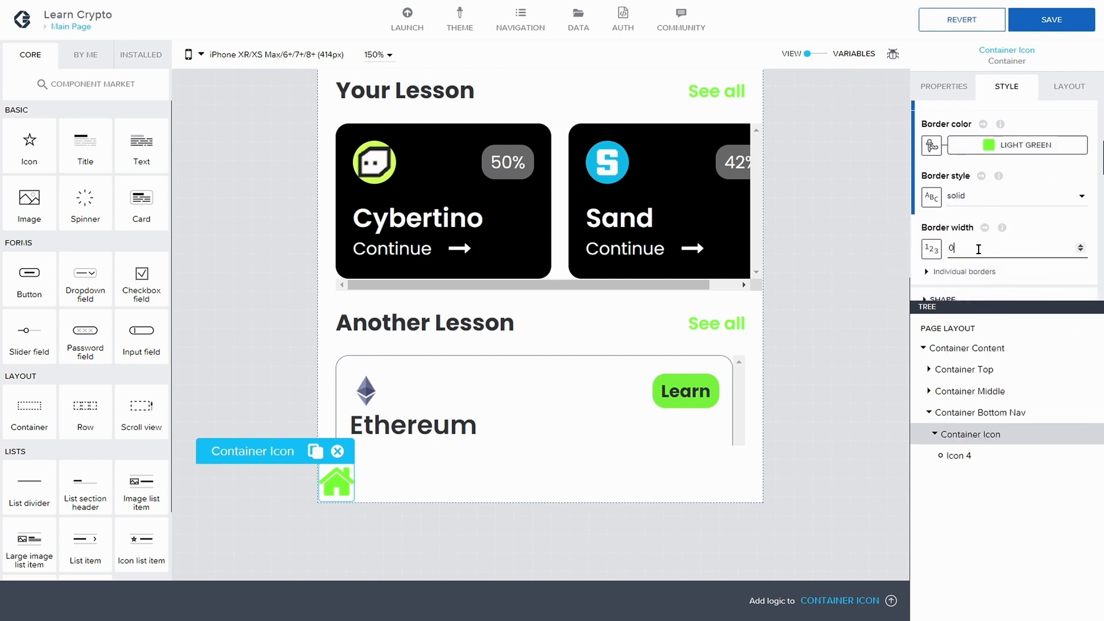
pyautogui.click(939, 277)
pyautogui.scroll(-3, 977, 262)
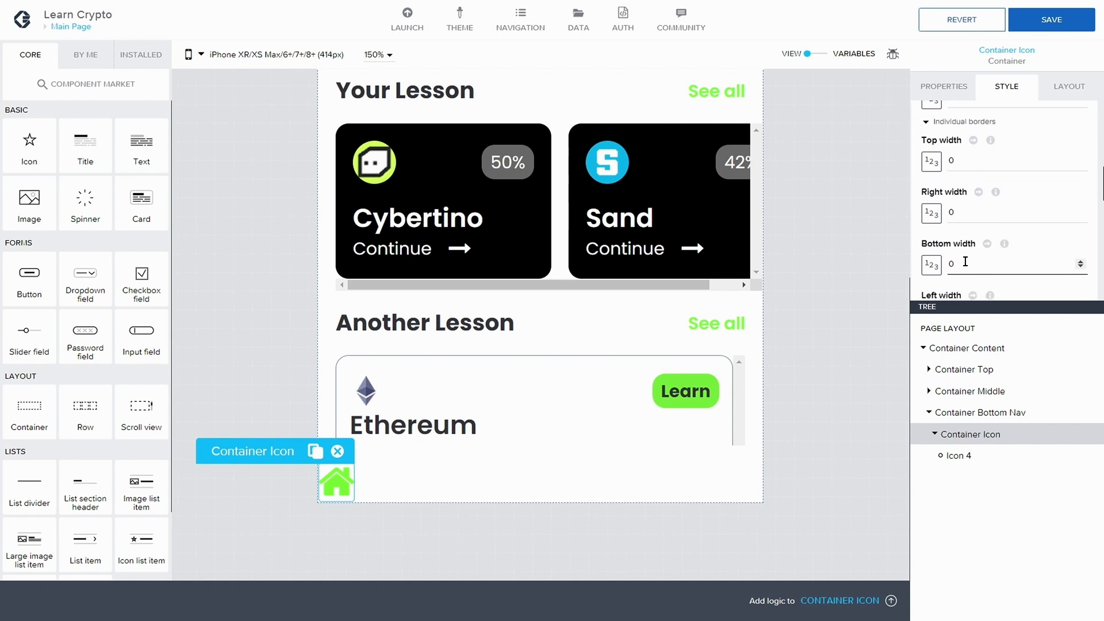
pyautogui.write('2')
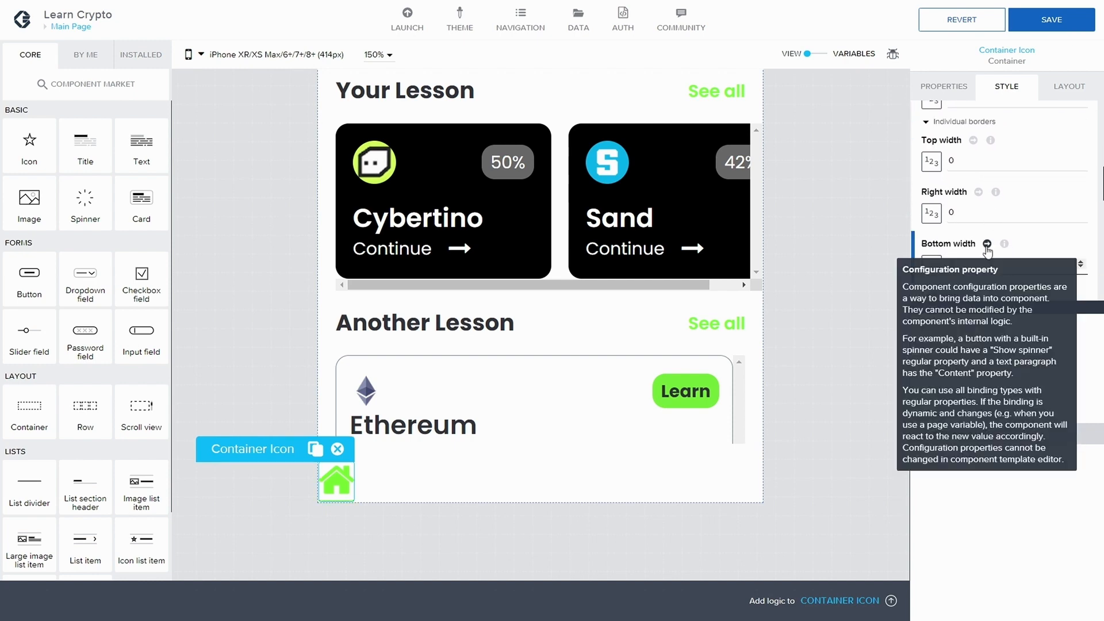
pyautogui.doubleClick(966, 264)
pyautogui.write('4')
pyautogui.moveTo(966, 264); pyautogui.dragTo(948, 264)
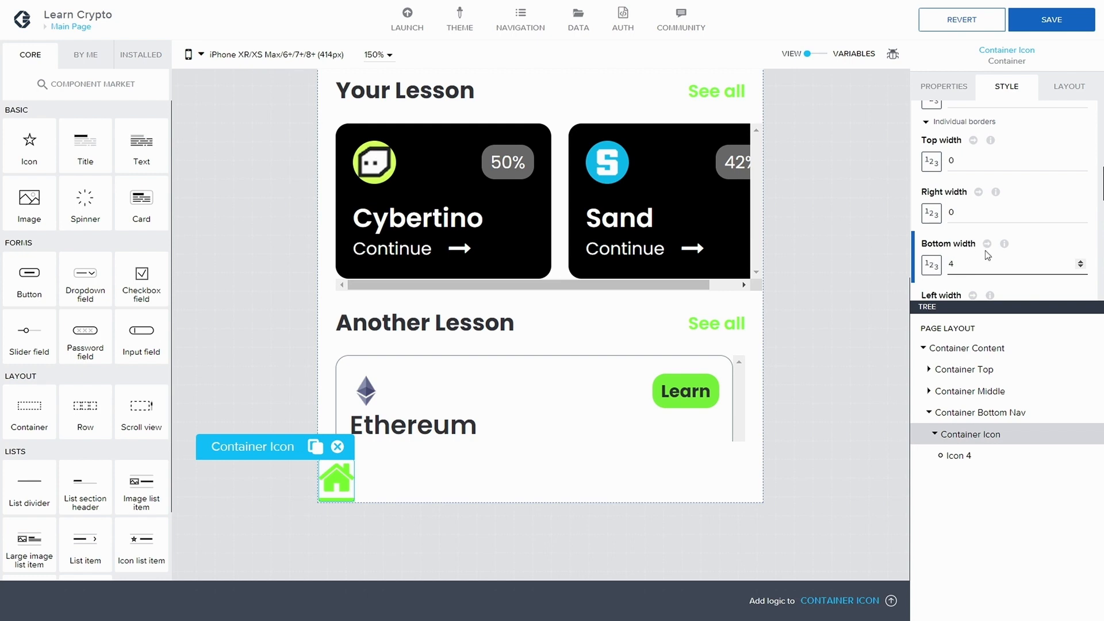
pyautogui.write('5')
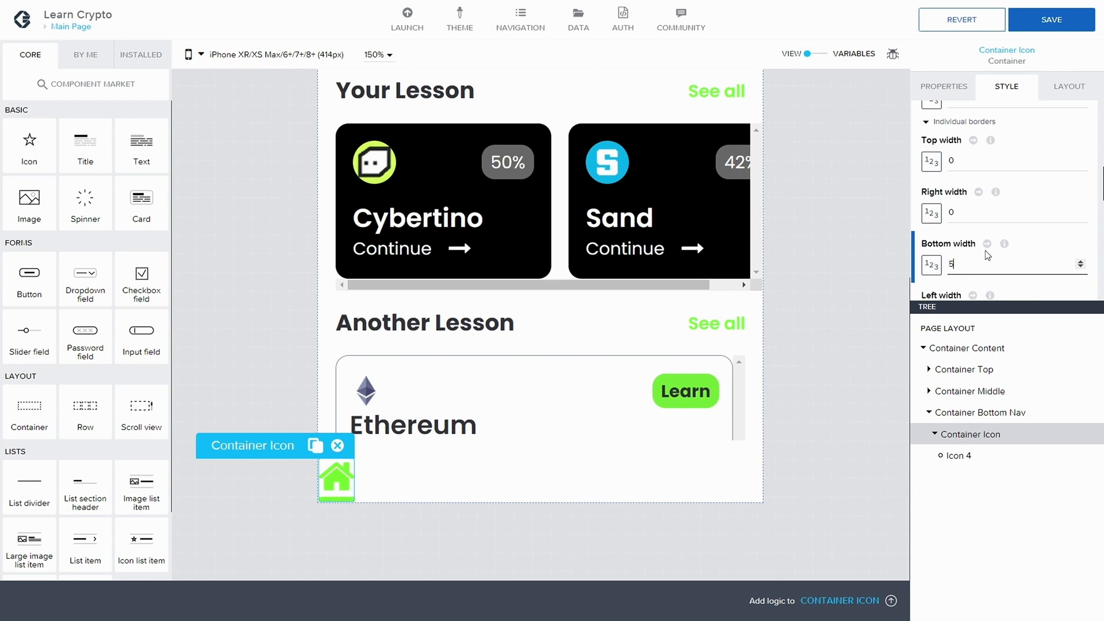
pyautogui.click(1046, 23)
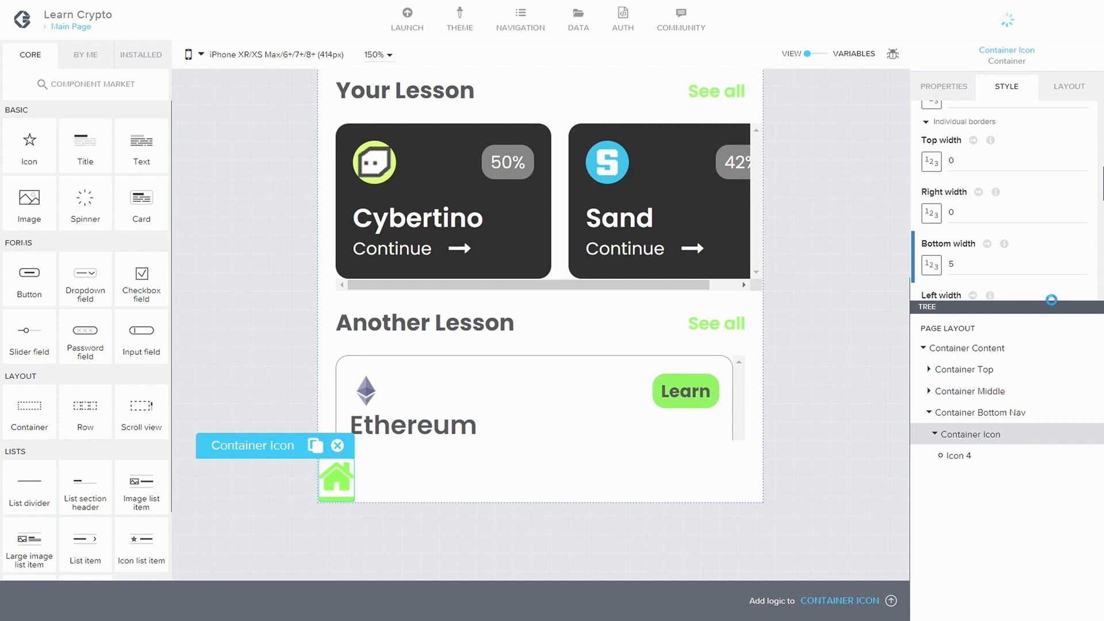
# Step: Duplicate Container Icon in the bottom navigation and apply the Layout Container style class to the copy
pyautogui.click(936, 433)
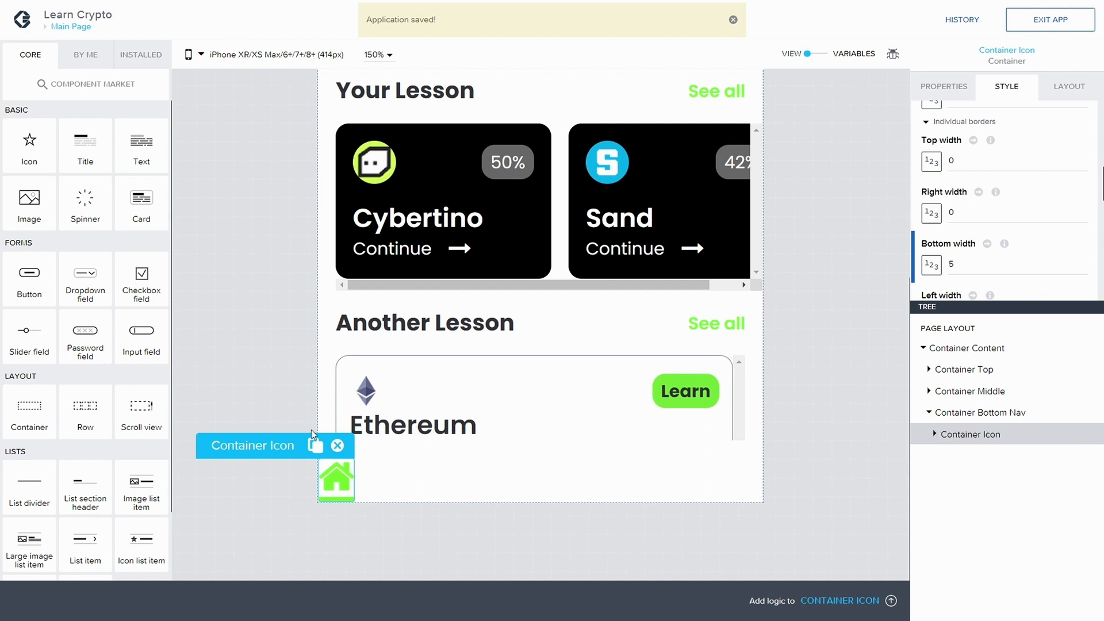
pyautogui.click(314, 446)
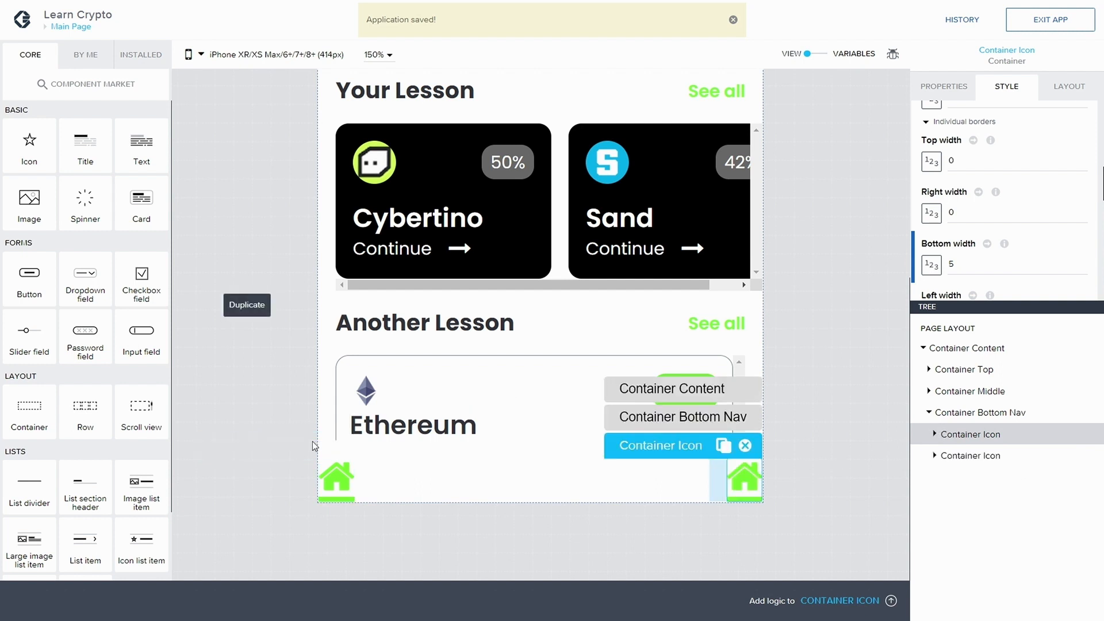
pyautogui.click(934, 456)
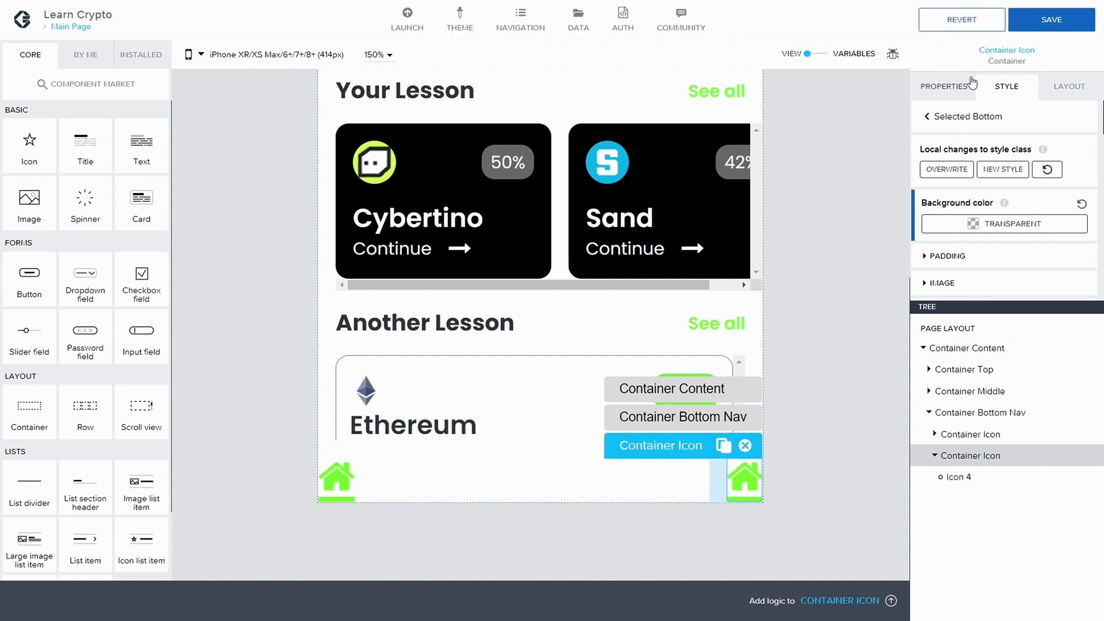
pyautogui.click(948, 117)
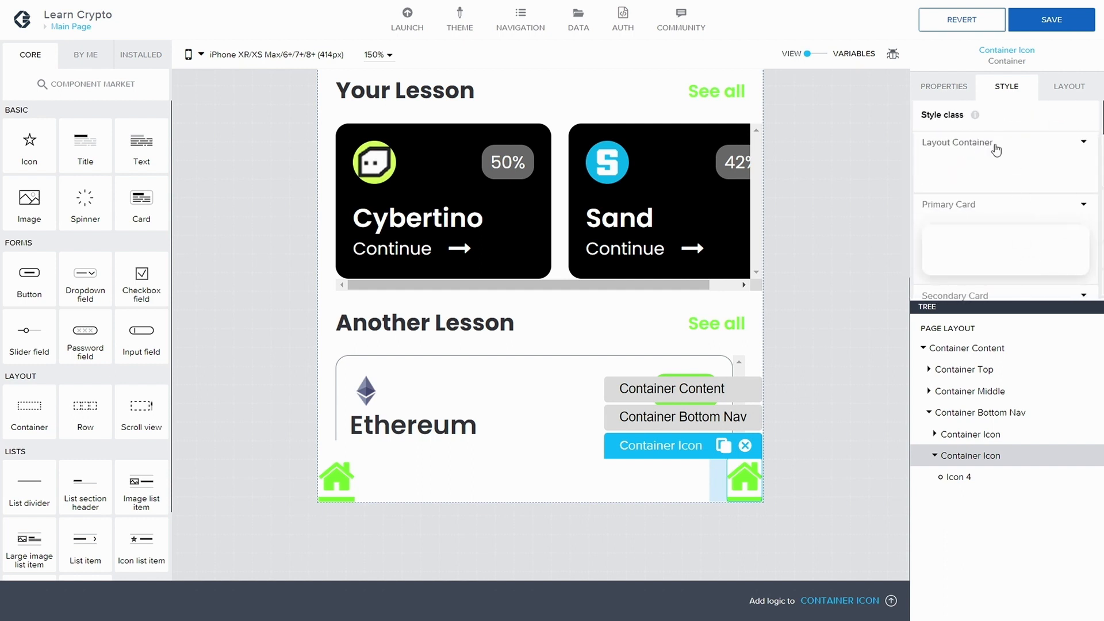
pyautogui.click(990, 155)
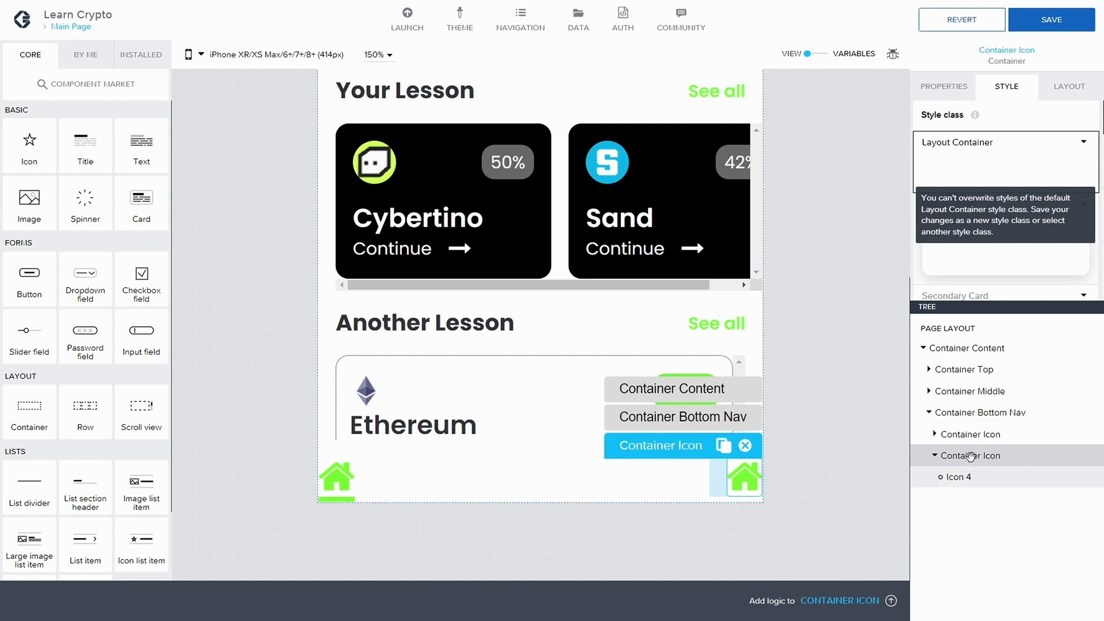
# Step: Duplicate the Selected Nav Icon style of the copied container's Icon 4 as a new style class named "Non Selected Nav Icon"
pyautogui.click(982, 475)
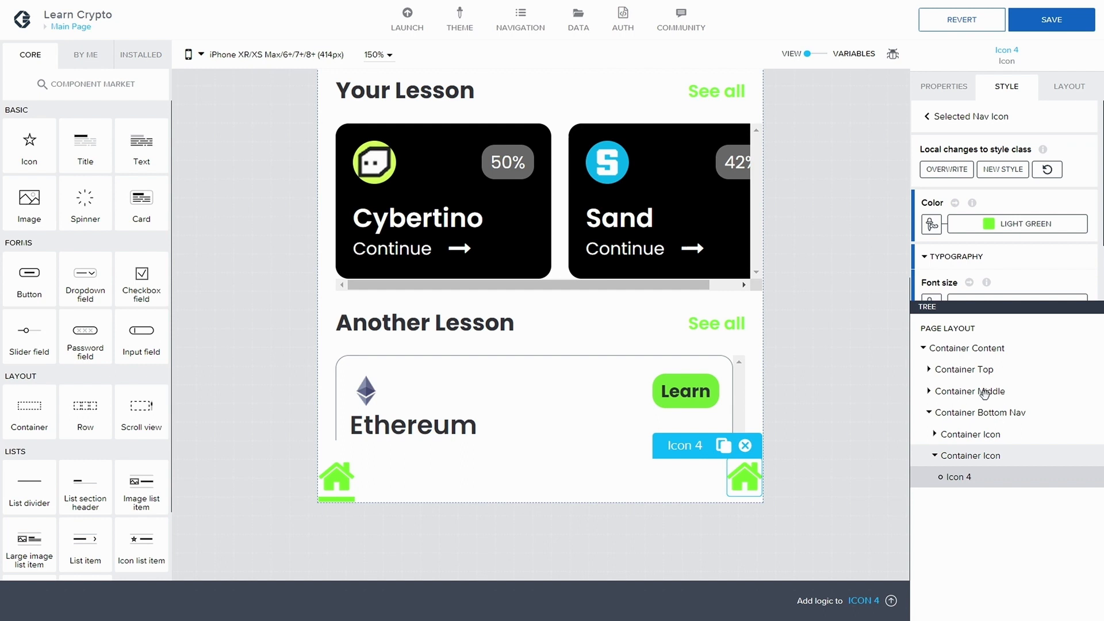
pyautogui.click(981, 458)
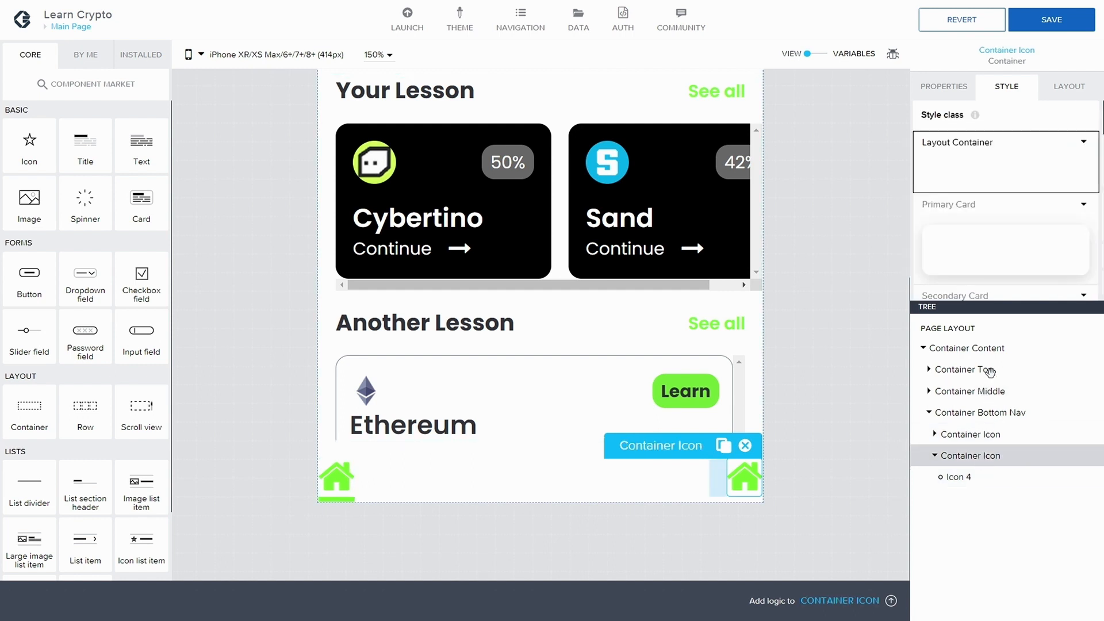
pyautogui.click(956, 478)
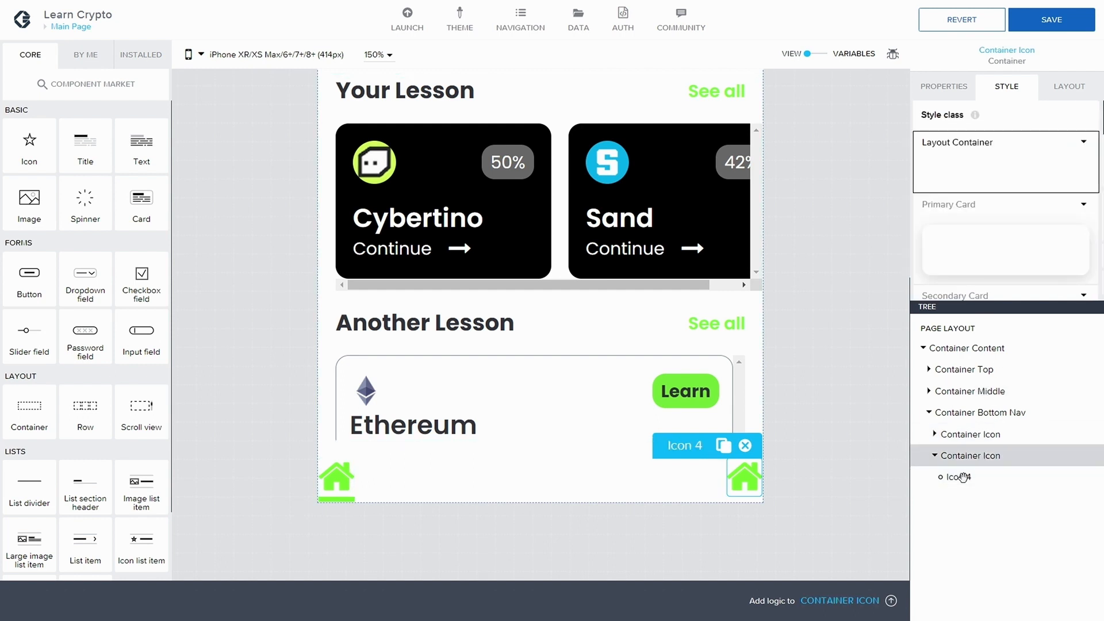
pyautogui.click(947, 170)
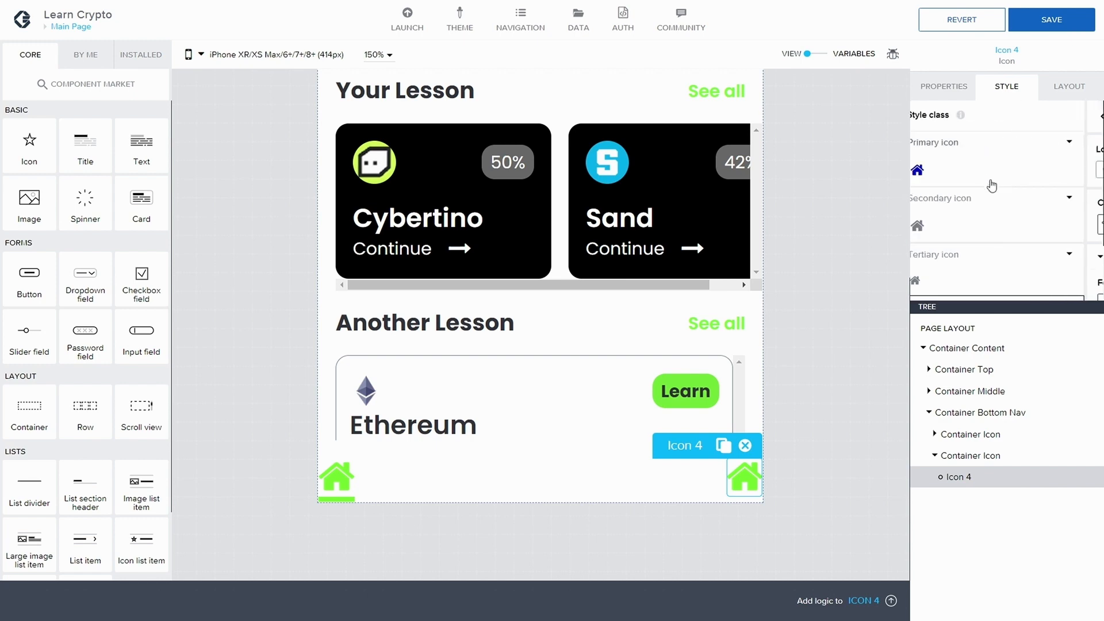
pyautogui.scroll(-1, 1016, 233)
pyautogui.click(1083, 235)
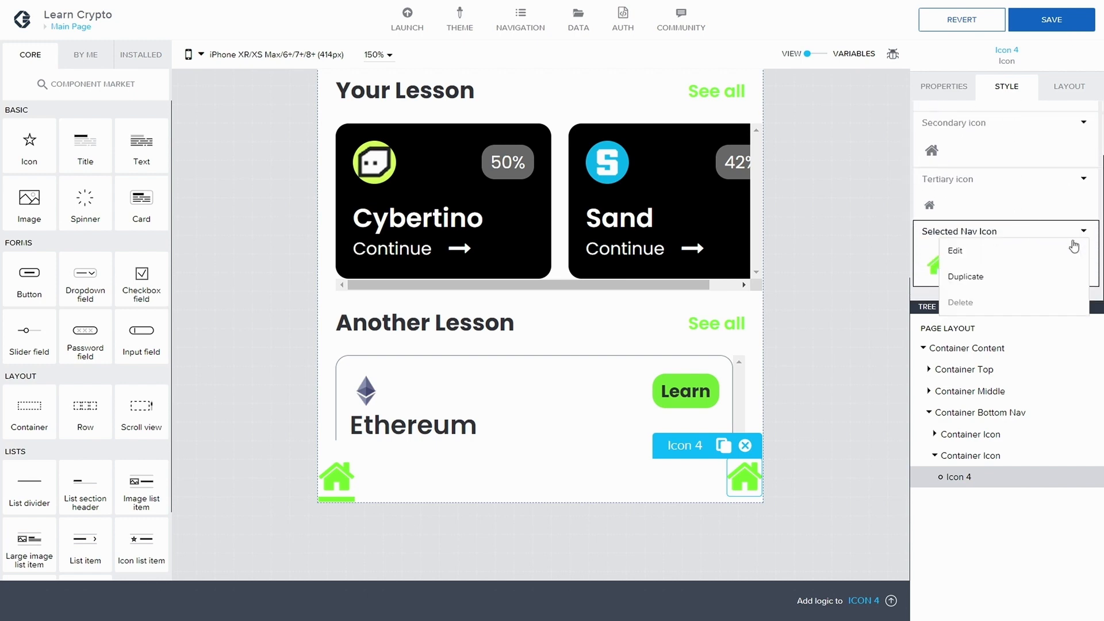
pyautogui.click(1075, 274)
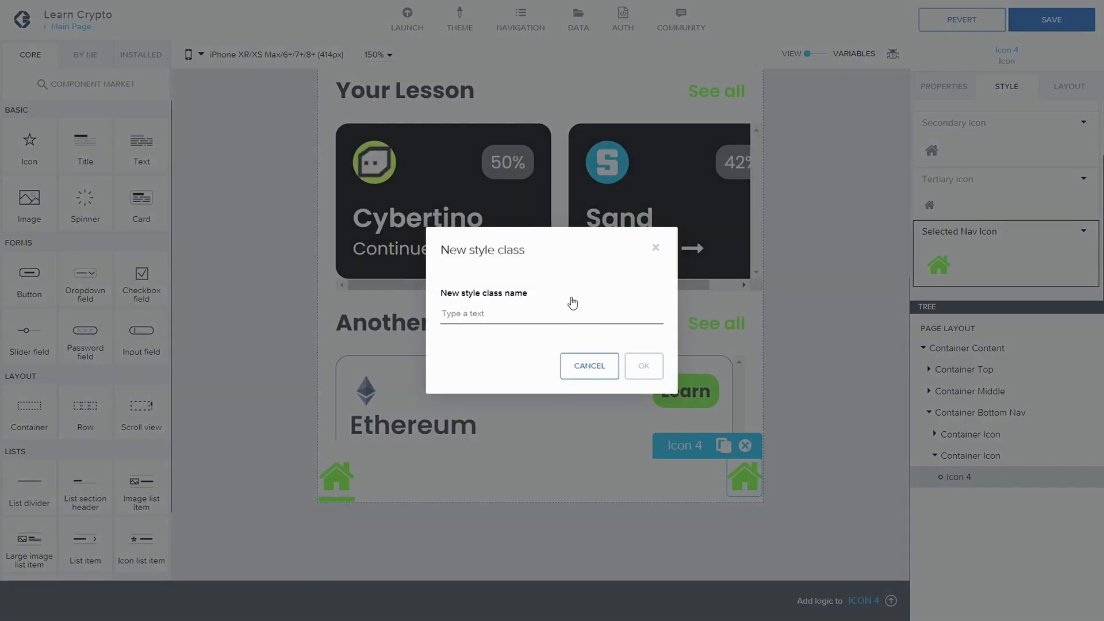
pyautogui.write('Non Selected Nav Icon')
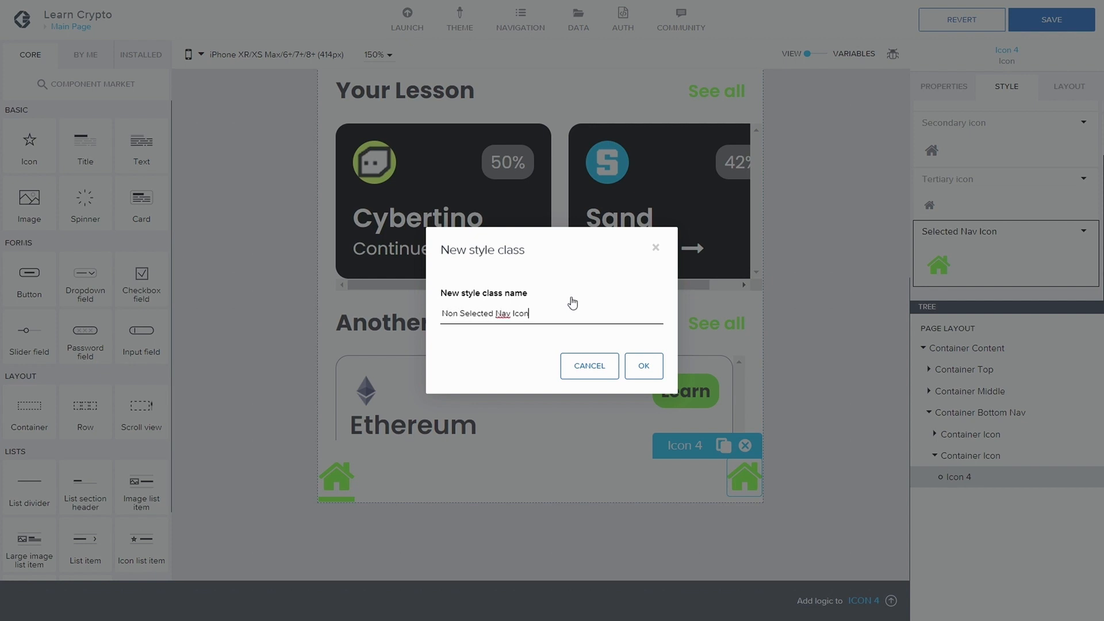
pyautogui.click(643, 366)
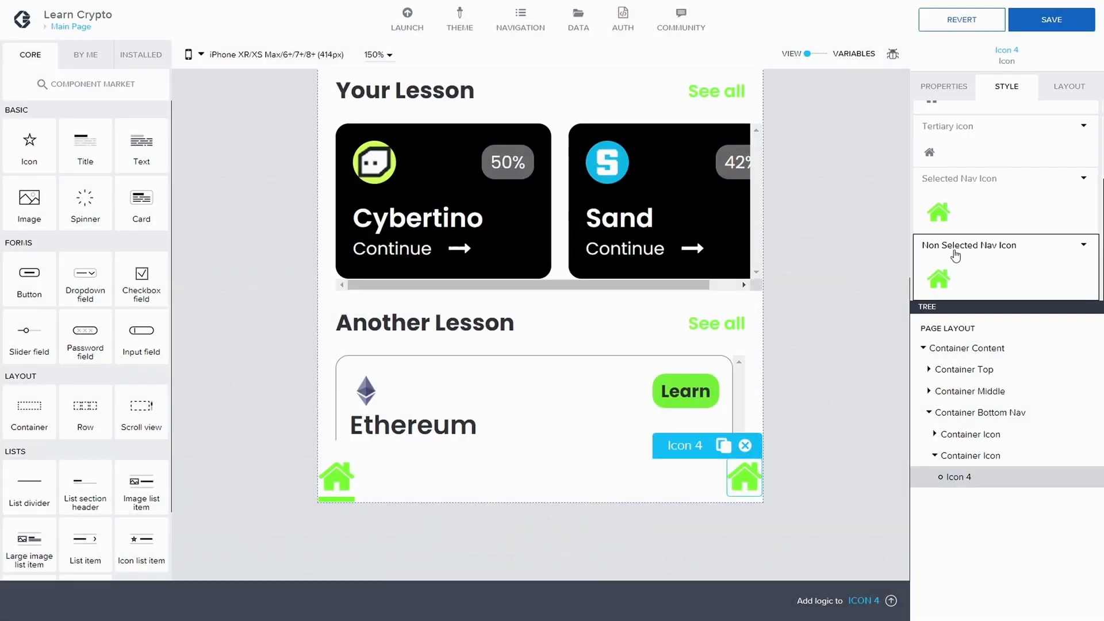
# Step: Edit the Non Selected Nav Icon style class and set its color to Neutral high contrast
pyautogui.click(1067, 249)
pyautogui.click(954, 265)
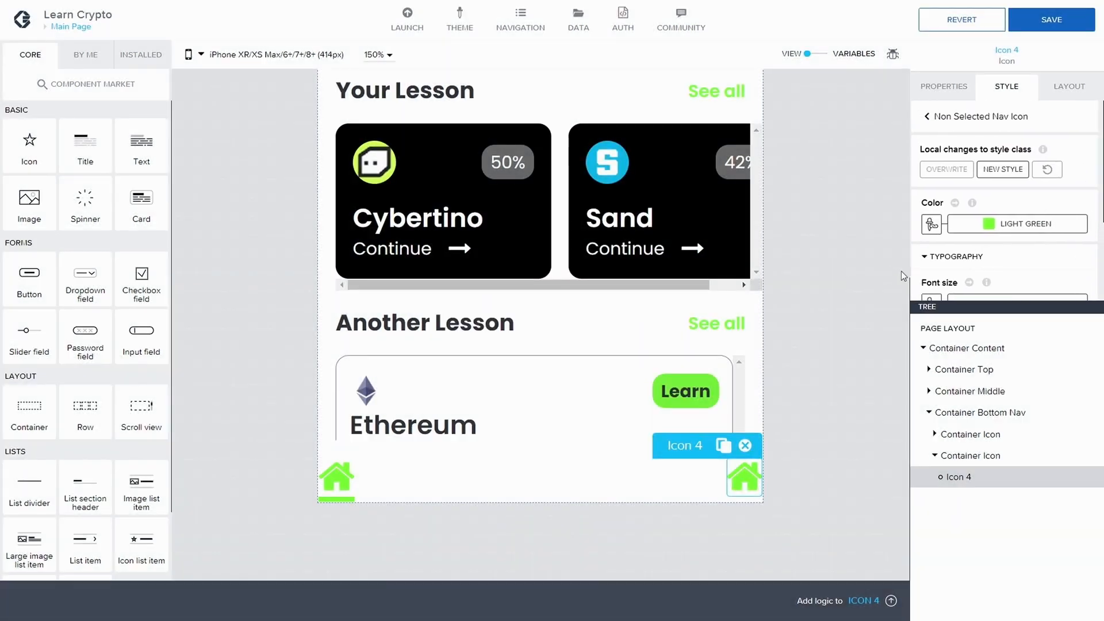
pyautogui.scroll(-1, 967, 236)
pyautogui.click(985, 166)
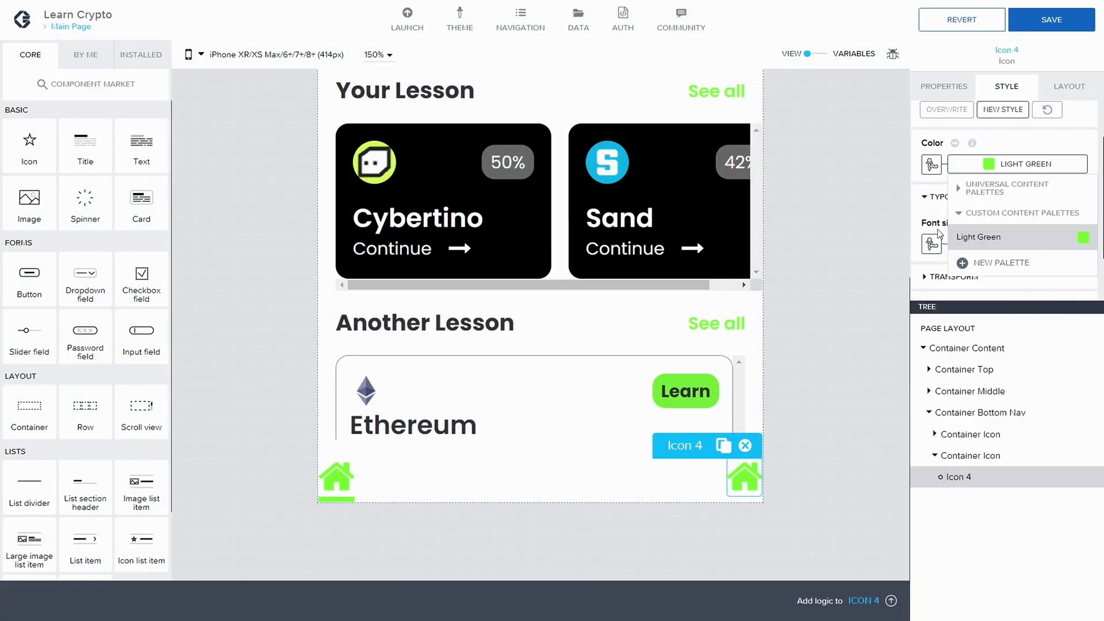
pyautogui.click(961, 193)
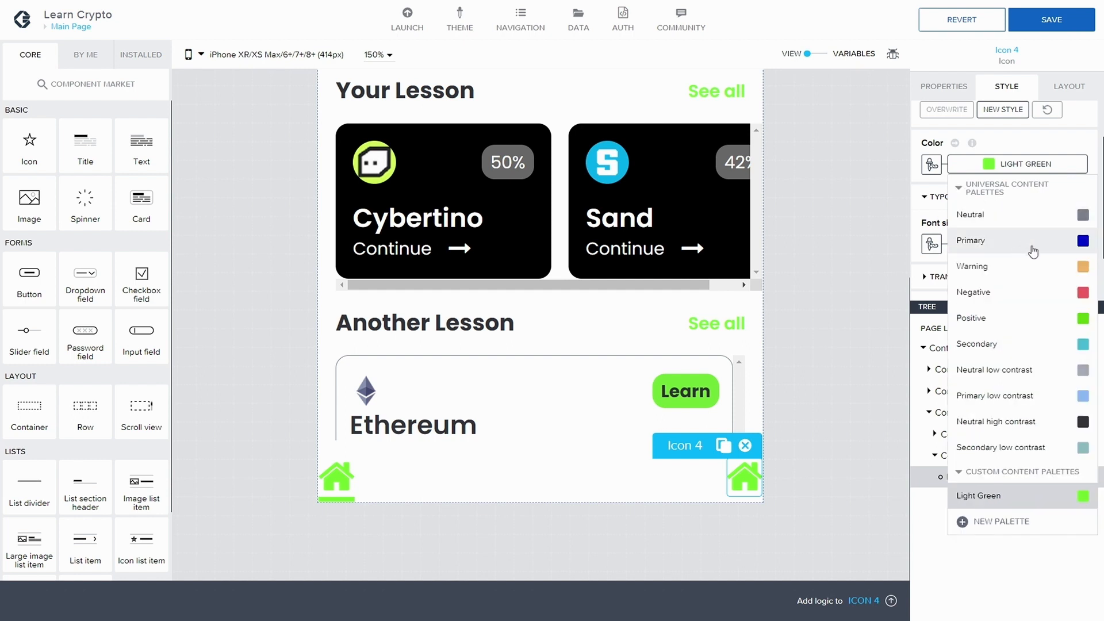
pyautogui.click(1035, 422)
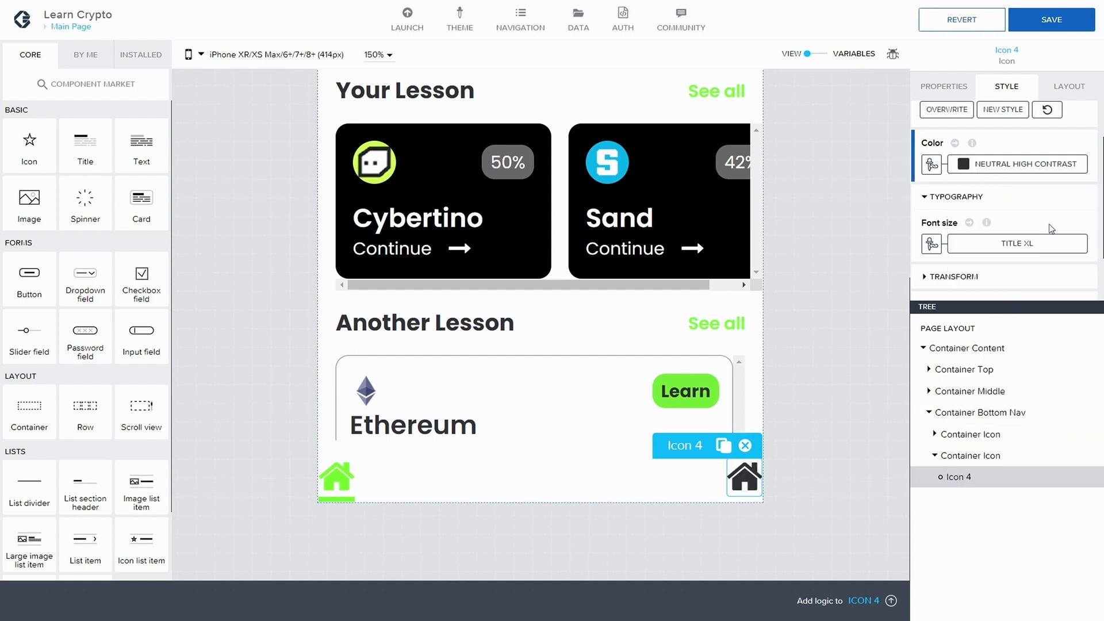
# Step: Change the Non Selected Nav Icon color to Neutral and overwrite the style class with it
pyautogui.click(1009, 165)
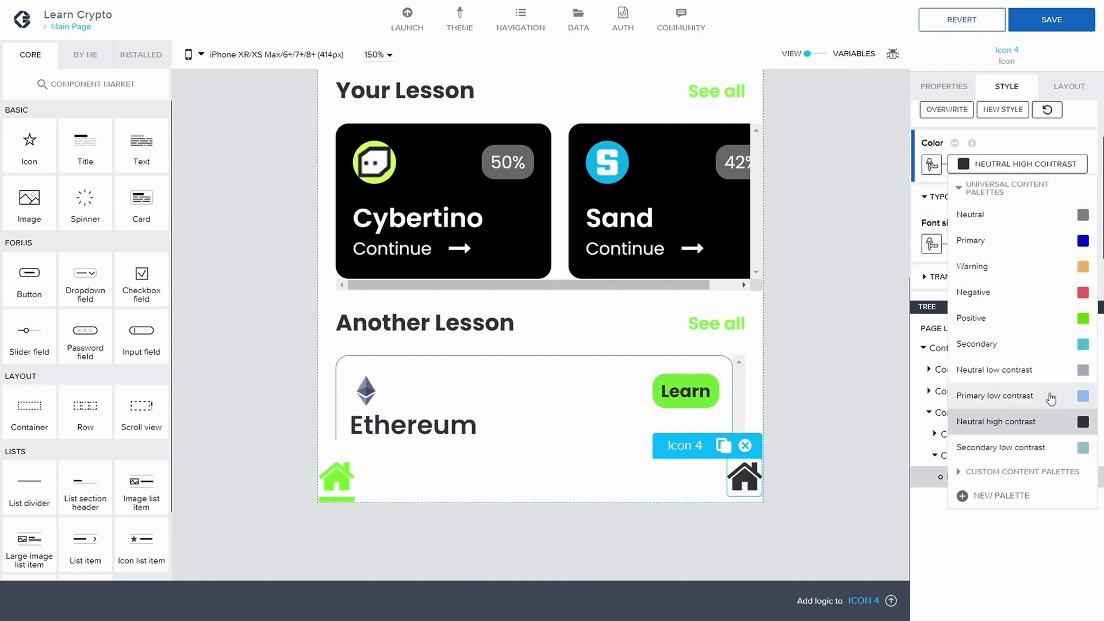
pyautogui.click(1016, 213)
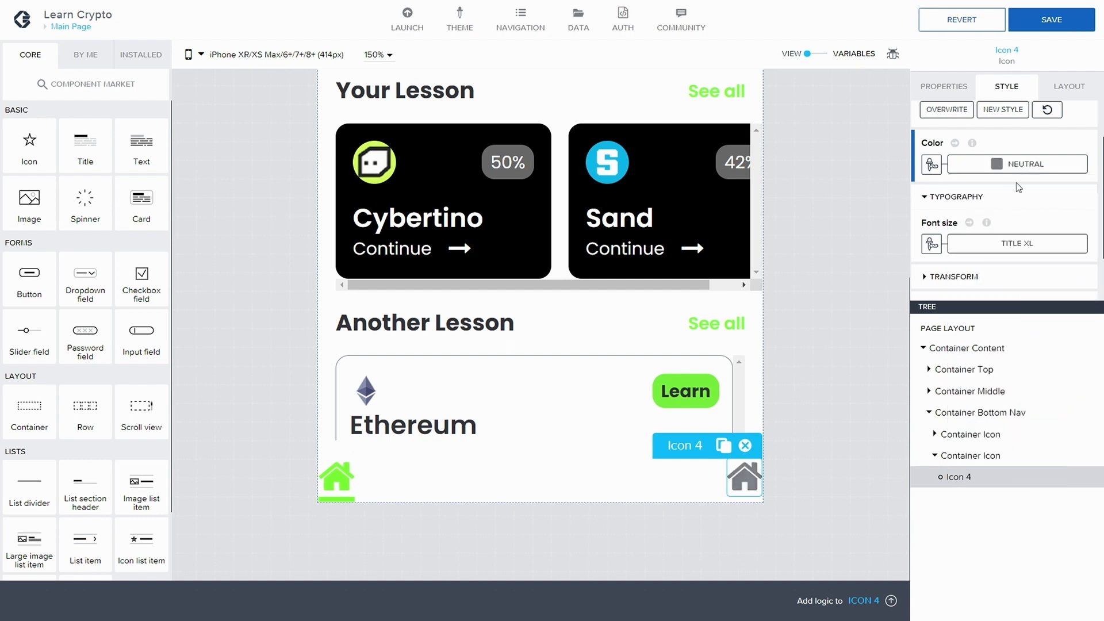
pyautogui.click(949, 114)
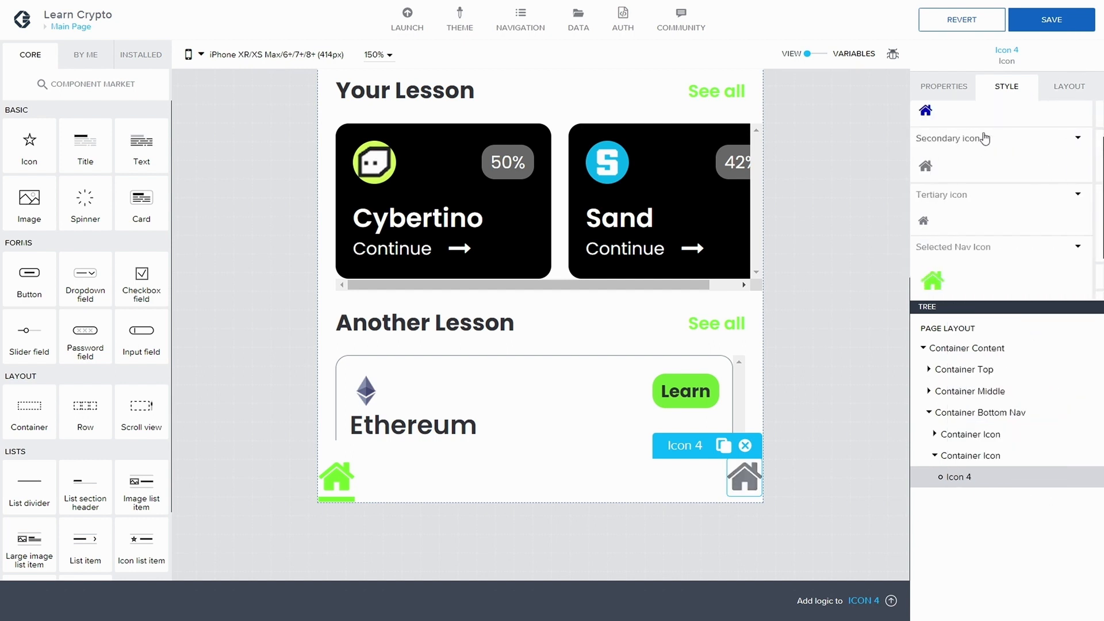
# Step: Duplicate the grey home icon's Container Icon twice within Container Bottom Nav
pyautogui.click(935, 456)
pyautogui.click(965, 456)
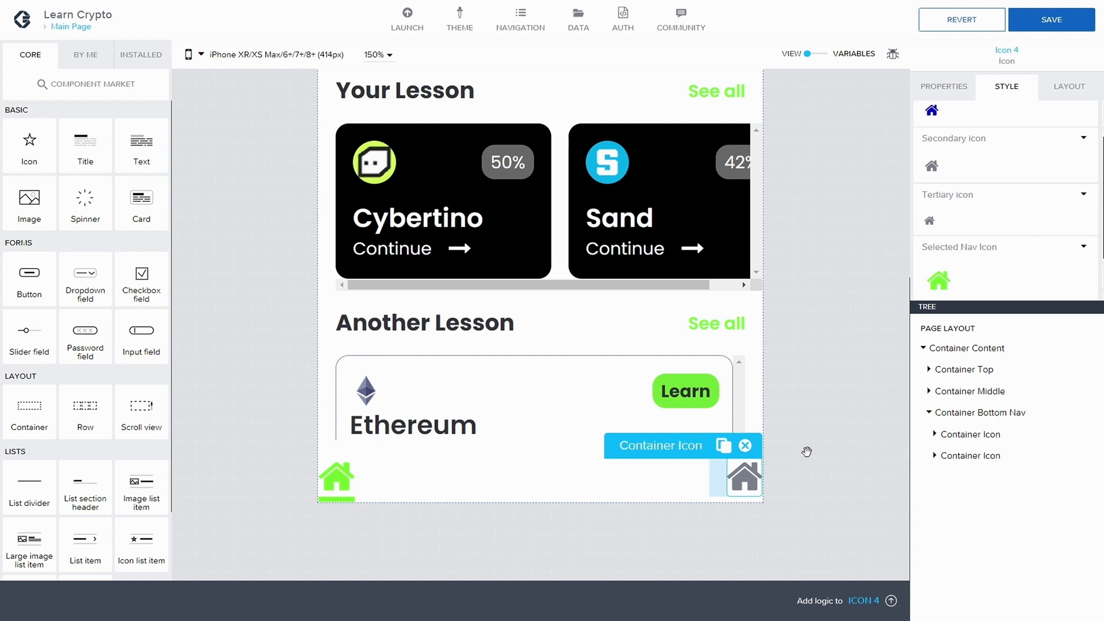
pyautogui.click(723, 446)
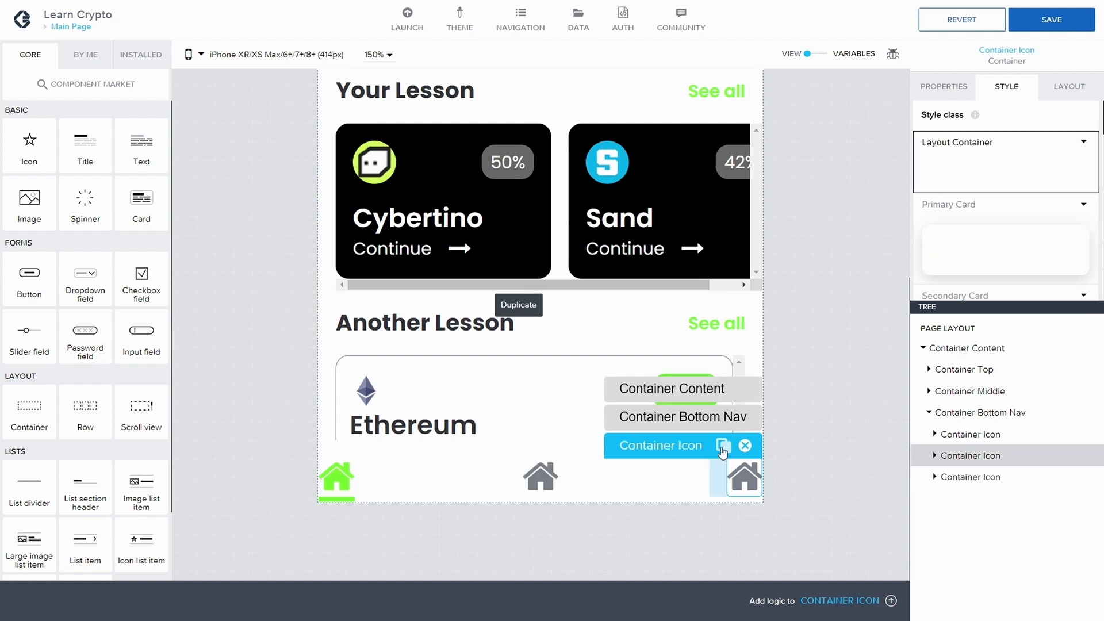
pyautogui.click(723, 447)
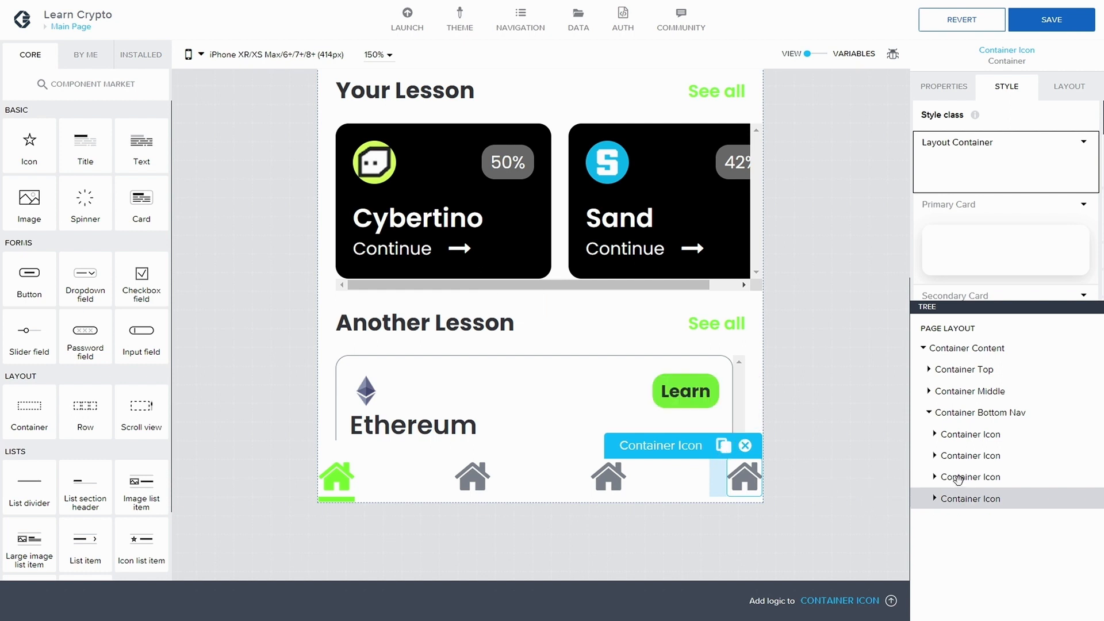
# Step: Change the second bottom navigation icon from home to compass
pyautogui.click(934, 455)
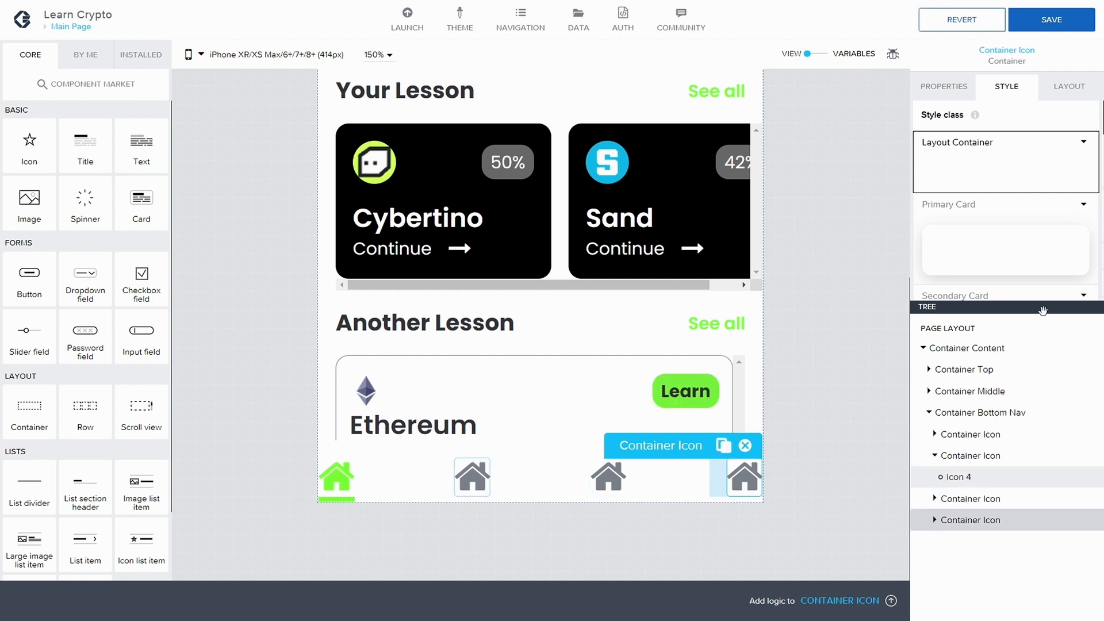
pyautogui.click(943, 86)
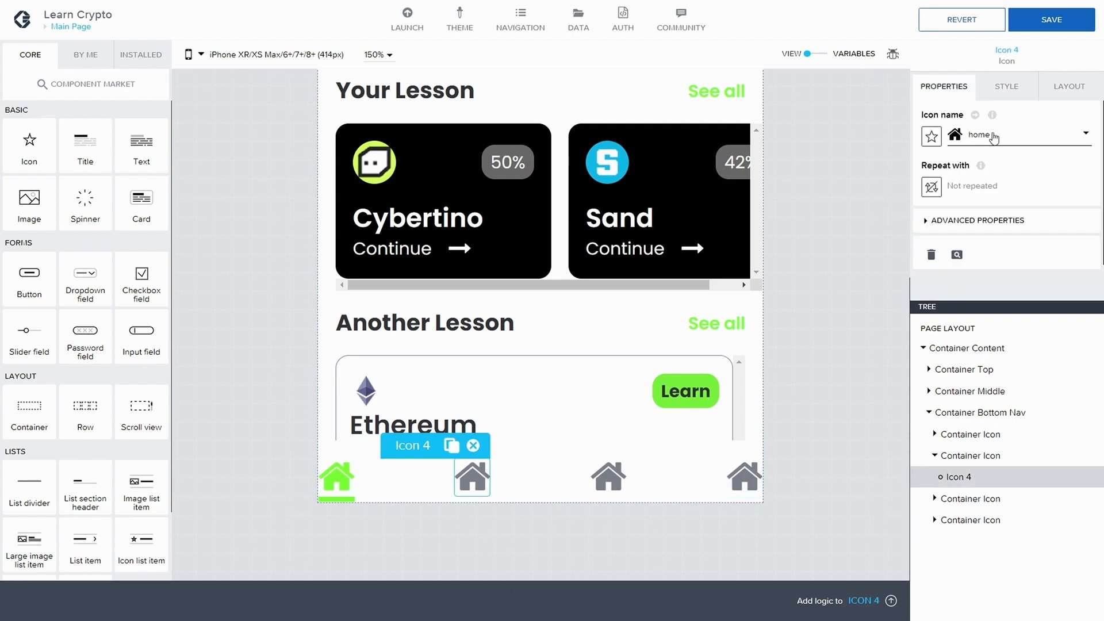
pyautogui.click(998, 131)
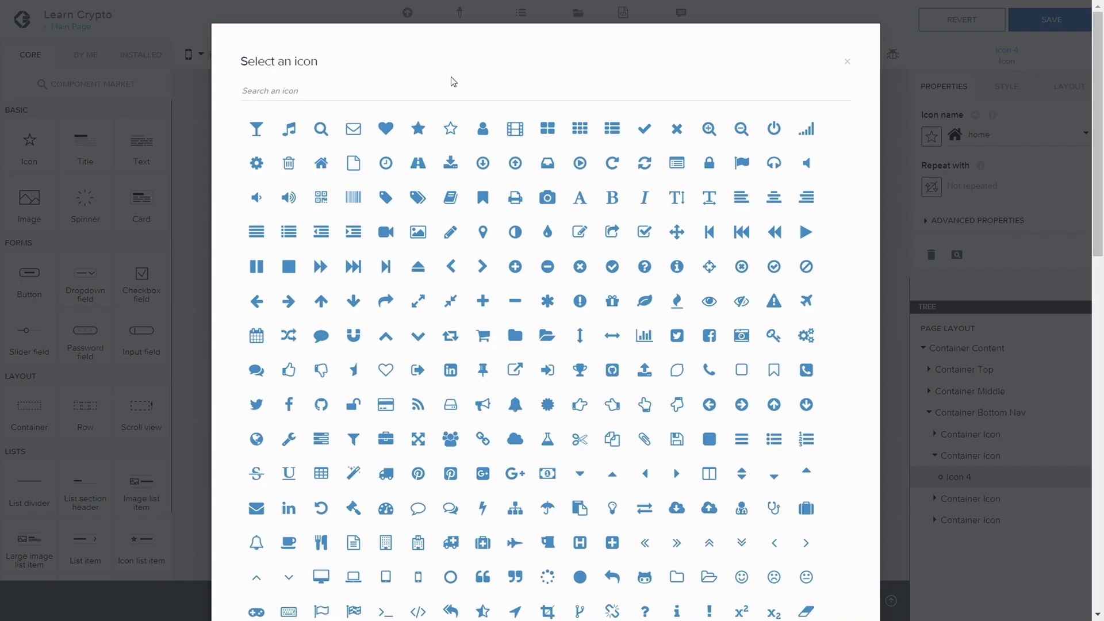
pyautogui.write('com')
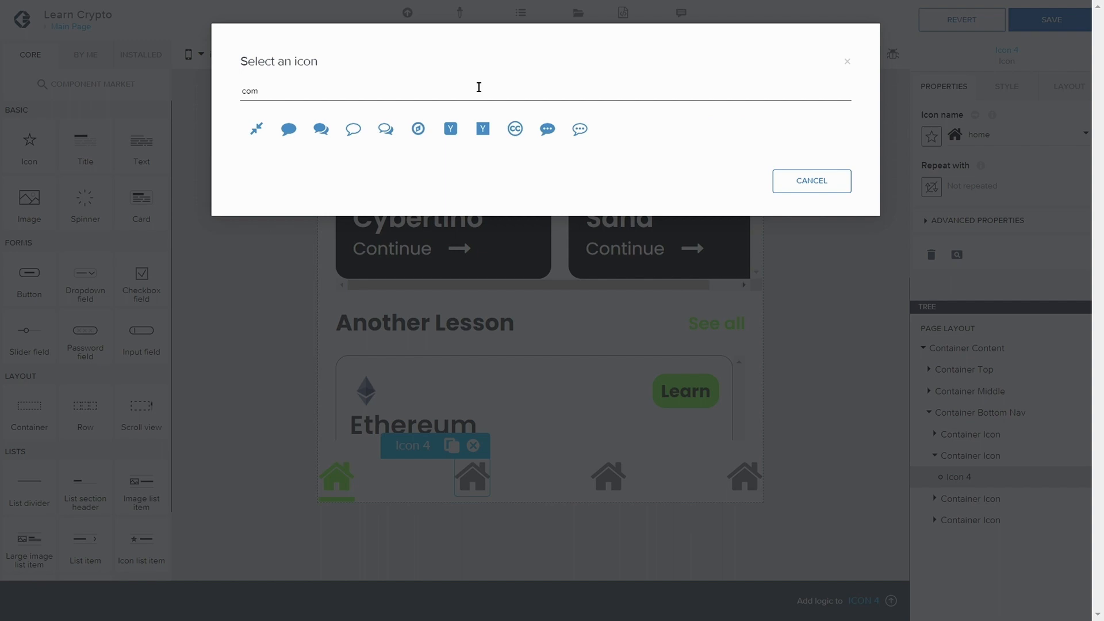
pyautogui.write('p')
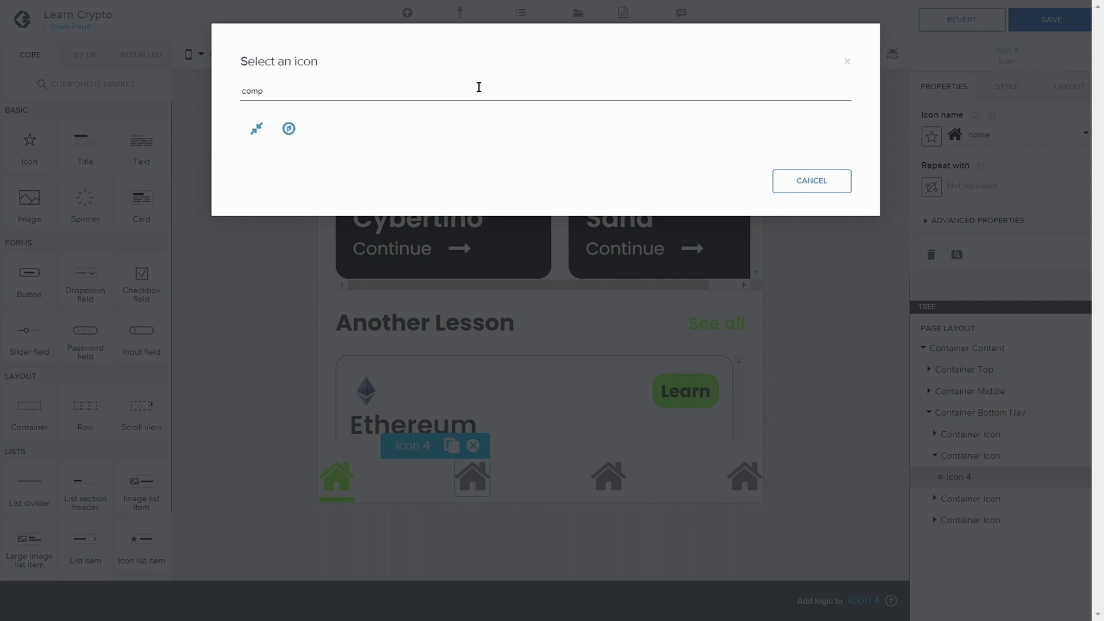
pyautogui.click(290, 128)
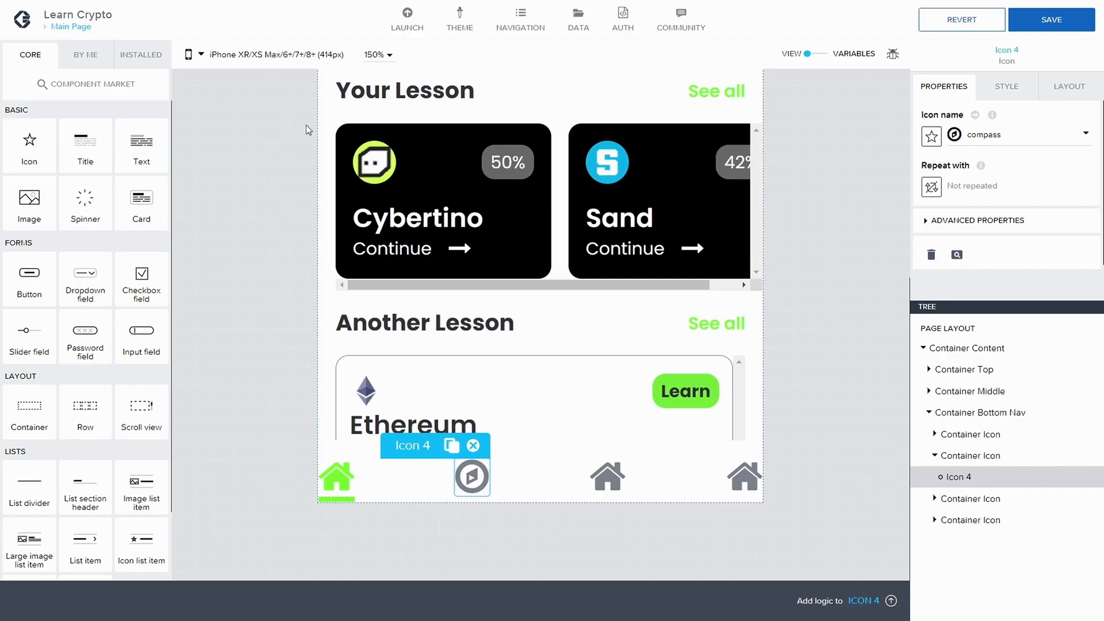
# Step: Change the third bottom navigation icon to the outlined heart, heart-o
pyautogui.click(607, 476)
pyautogui.click(1019, 135)
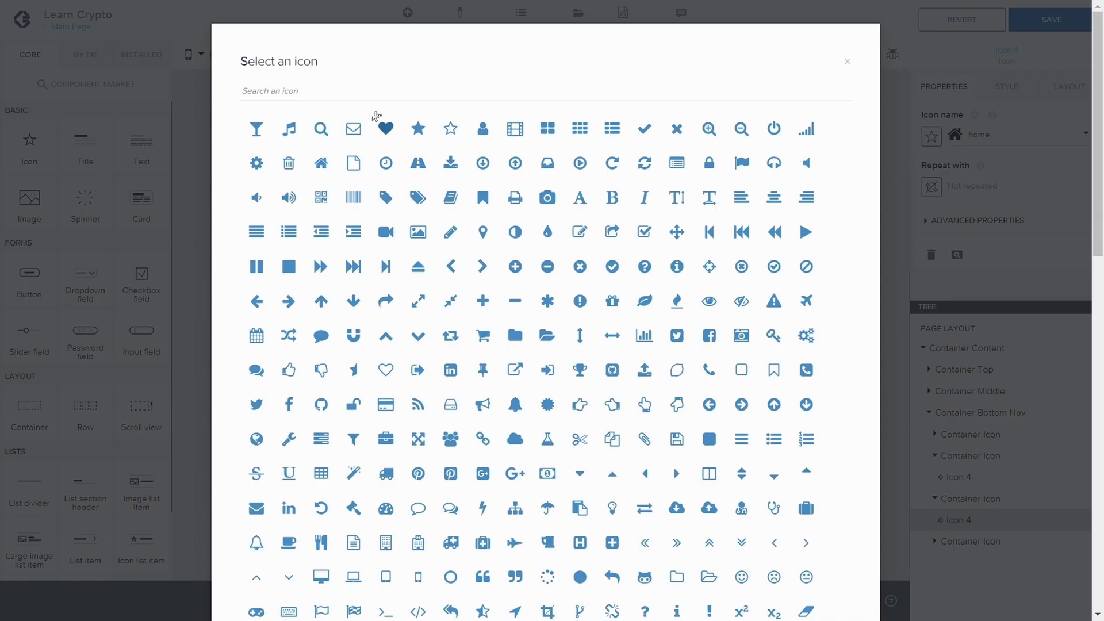
pyautogui.click(368, 87)
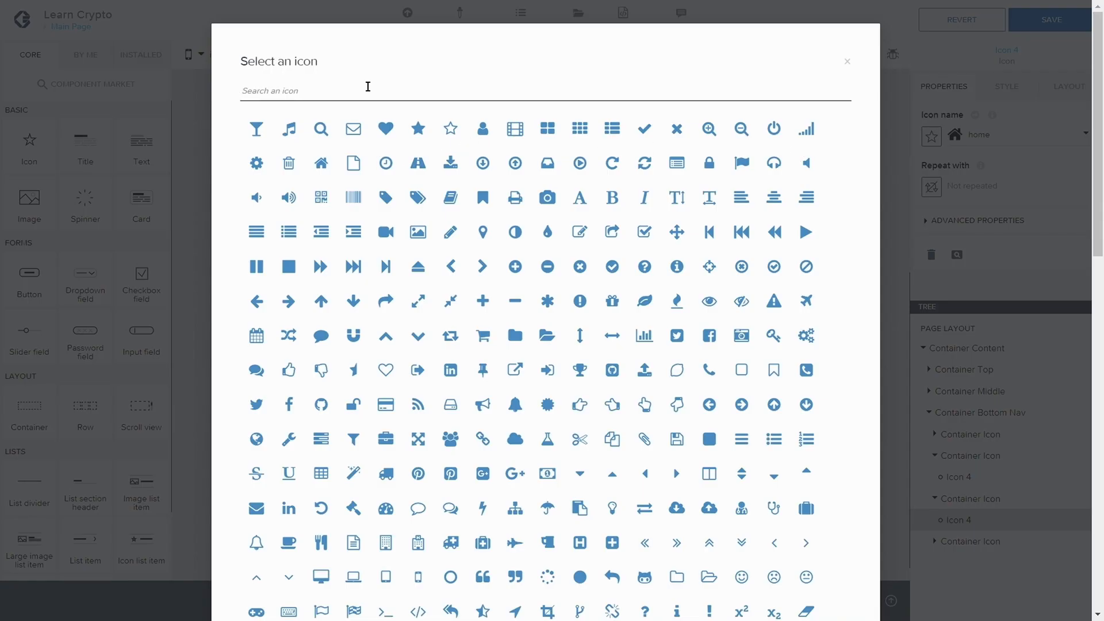
pyautogui.write('hea')
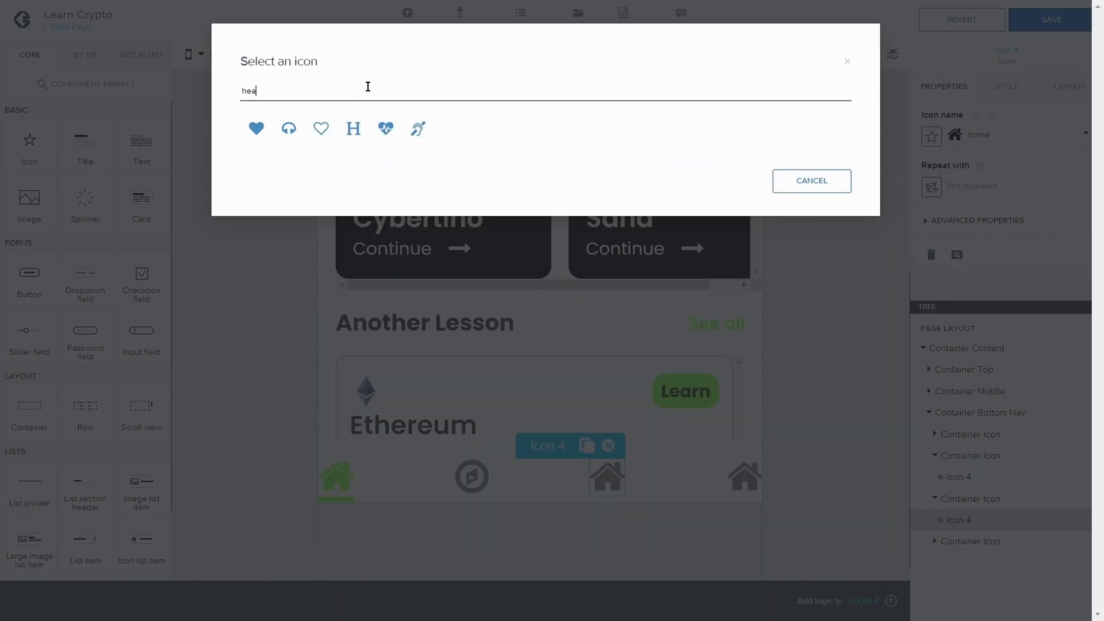
pyautogui.click(322, 130)
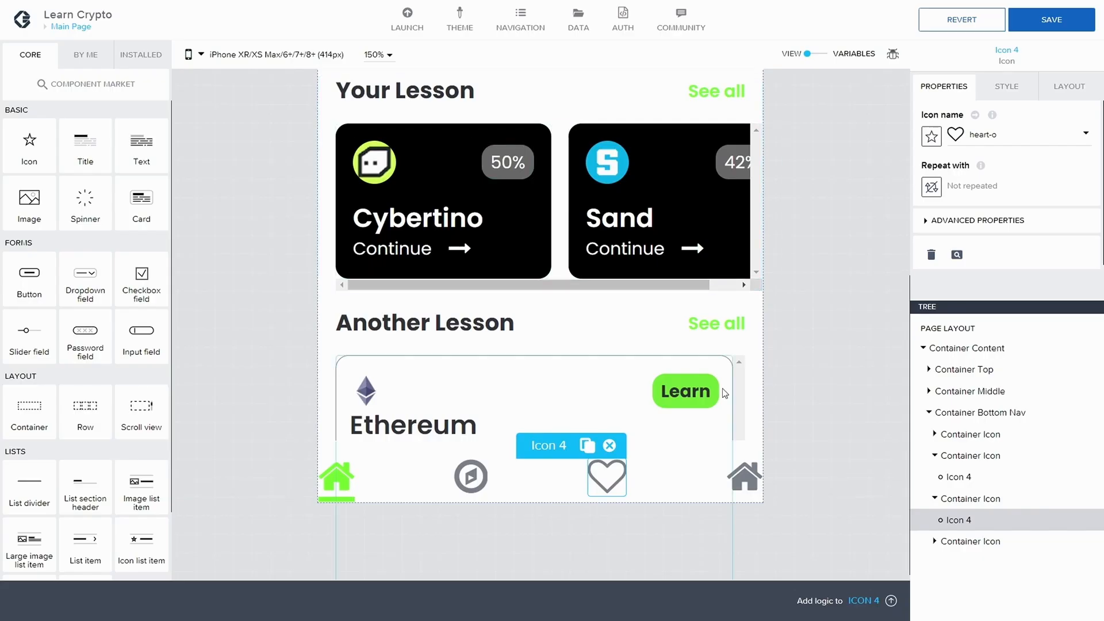
# Step: Change the fourth bottom navigation icon to the outlined user, user-o, and save the app
pyautogui.click(747, 472)
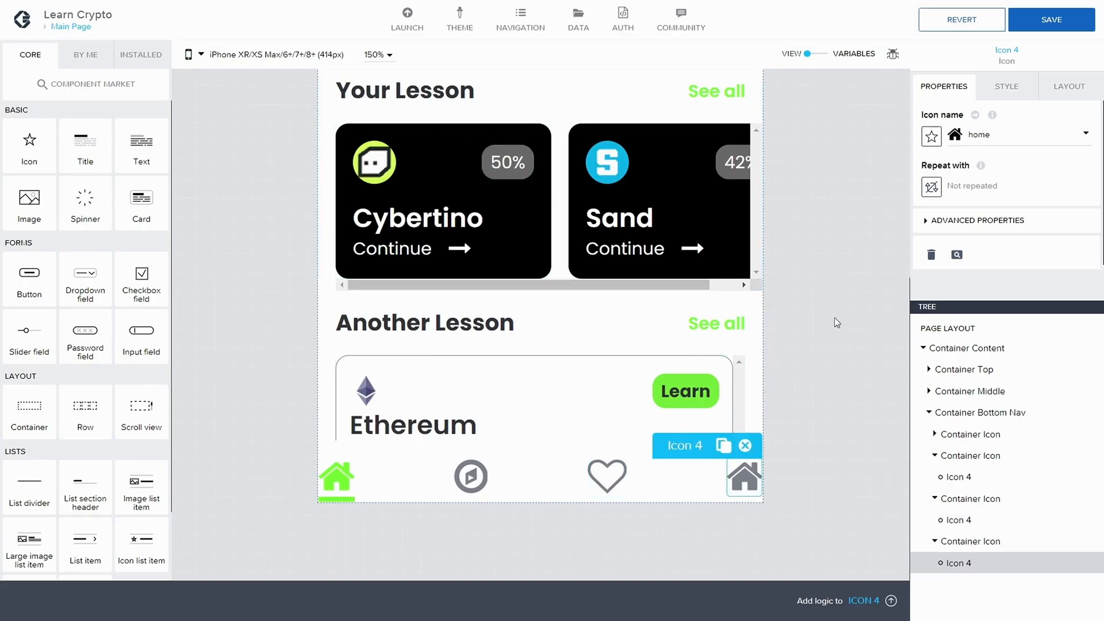
pyautogui.click(943, 150)
pyautogui.write('user')
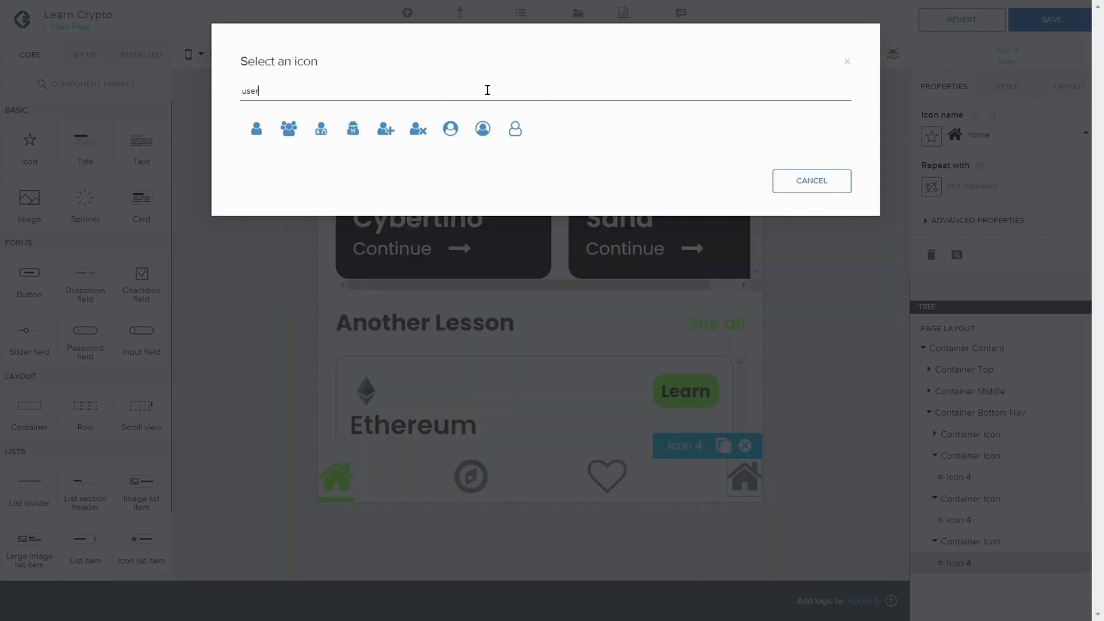
pyautogui.click(516, 128)
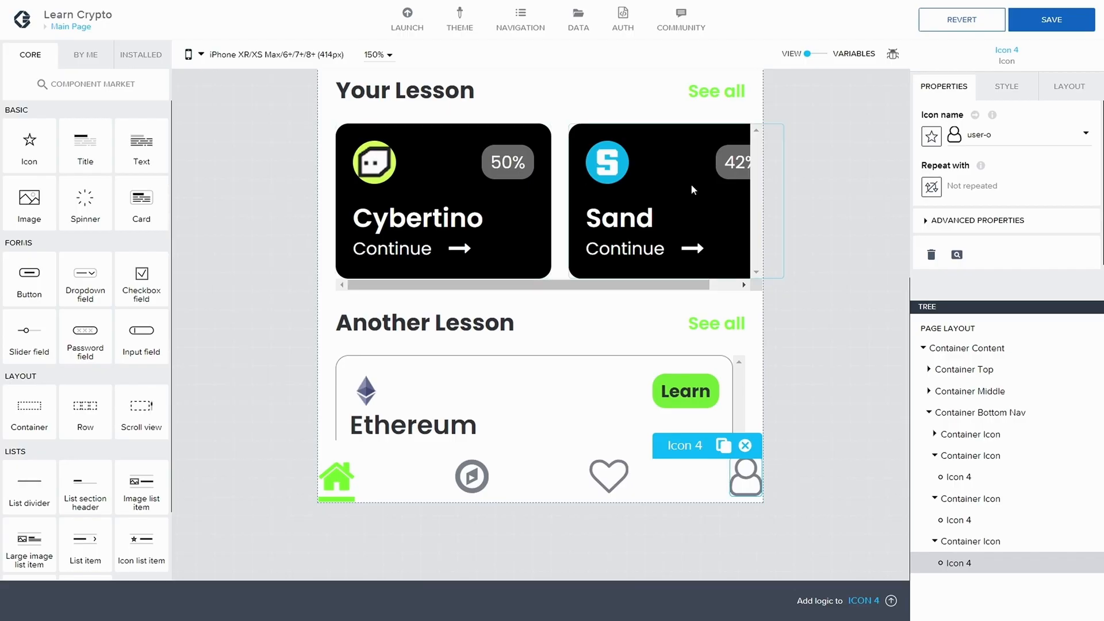
pyautogui.click(1035, 23)
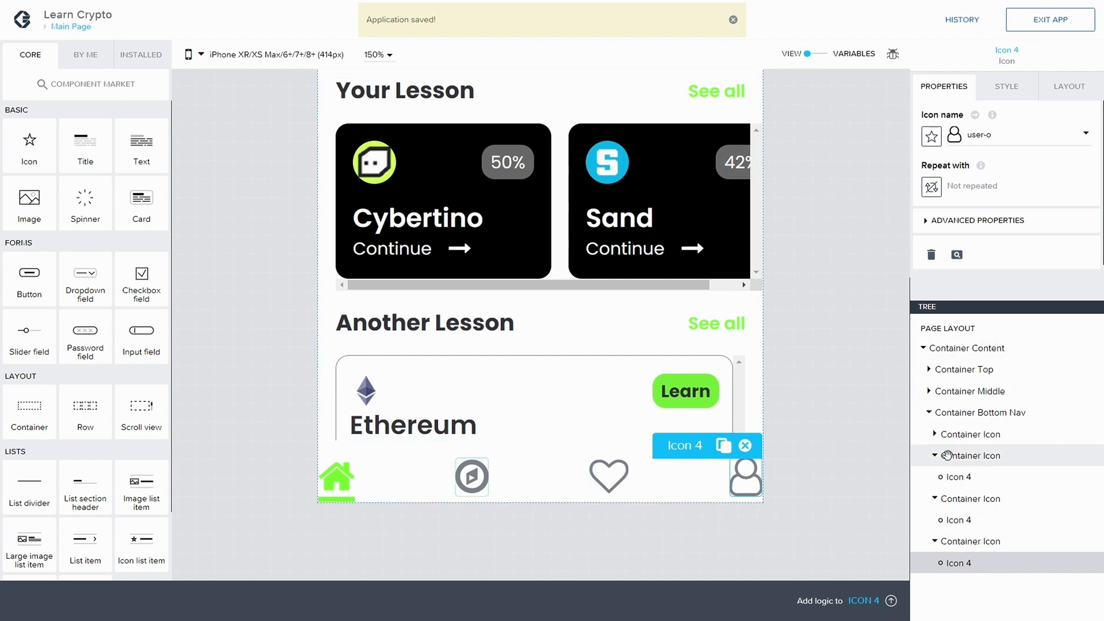
# Step: Set the left and right spacing of Container Bottom Nav to L 16px and save the app
pyautogui.click(928, 414)
pyautogui.click(998, 413)
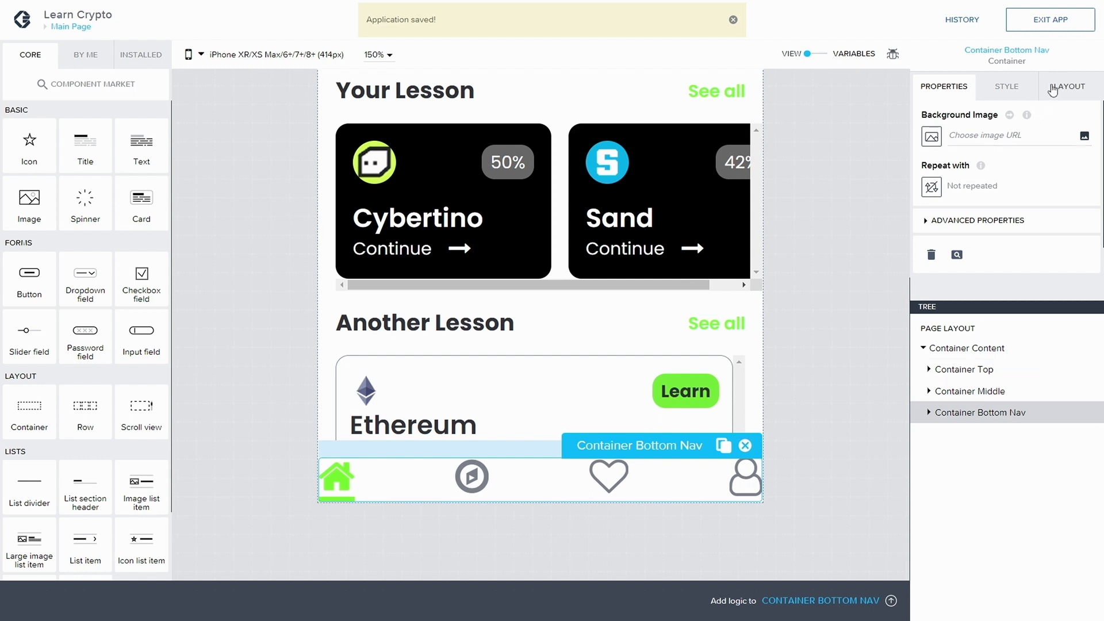
pyautogui.click(1068, 91)
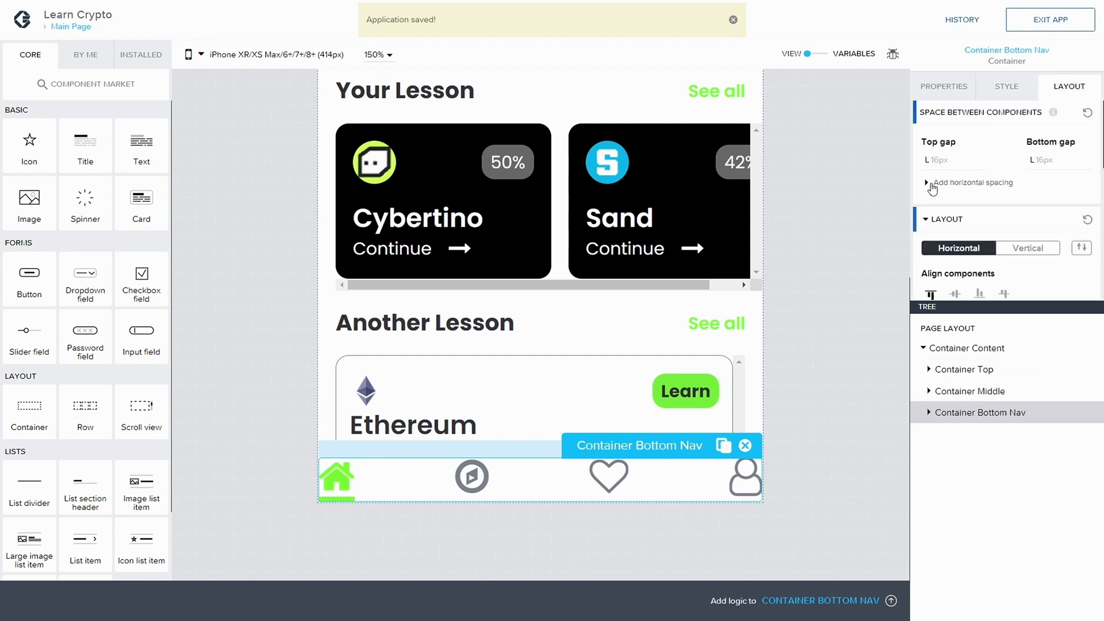
pyautogui.click(932, 184)
pyautogui.click(947, 228)
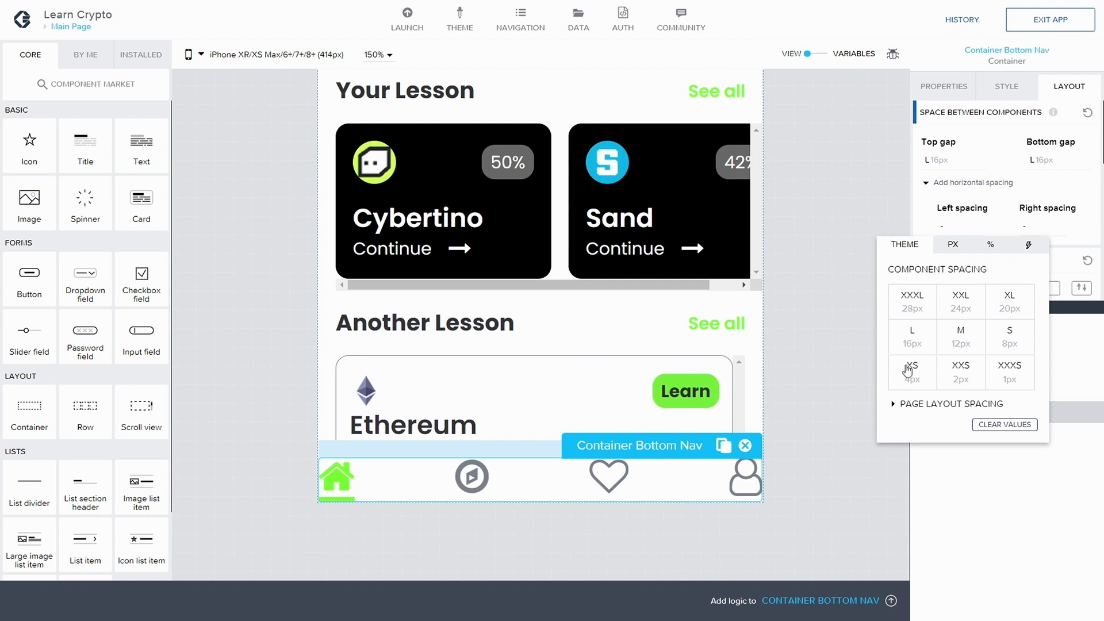
pyautogui.click(922, 344)
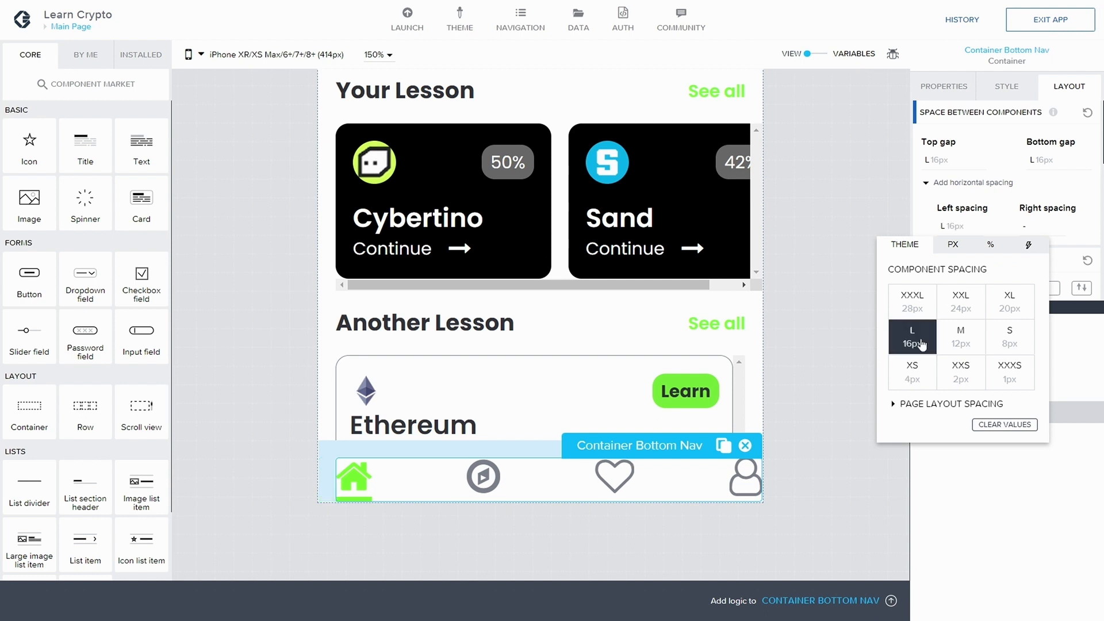
pyautogui.click(1030, 226)
pyautogui.click(964, 340)
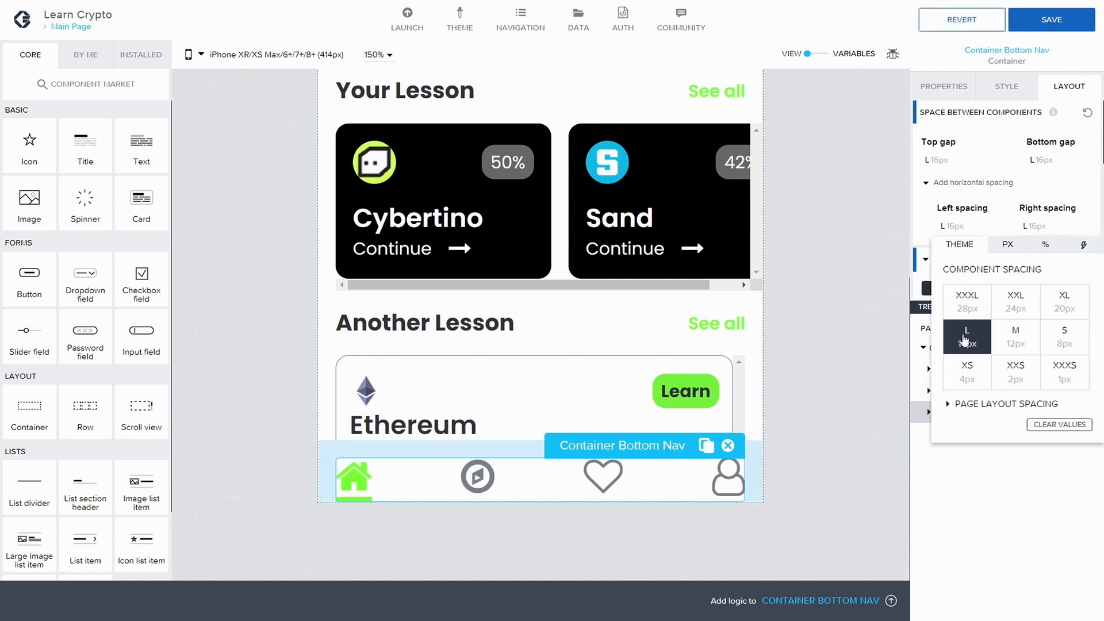
pyautogui.click(1061, 21)
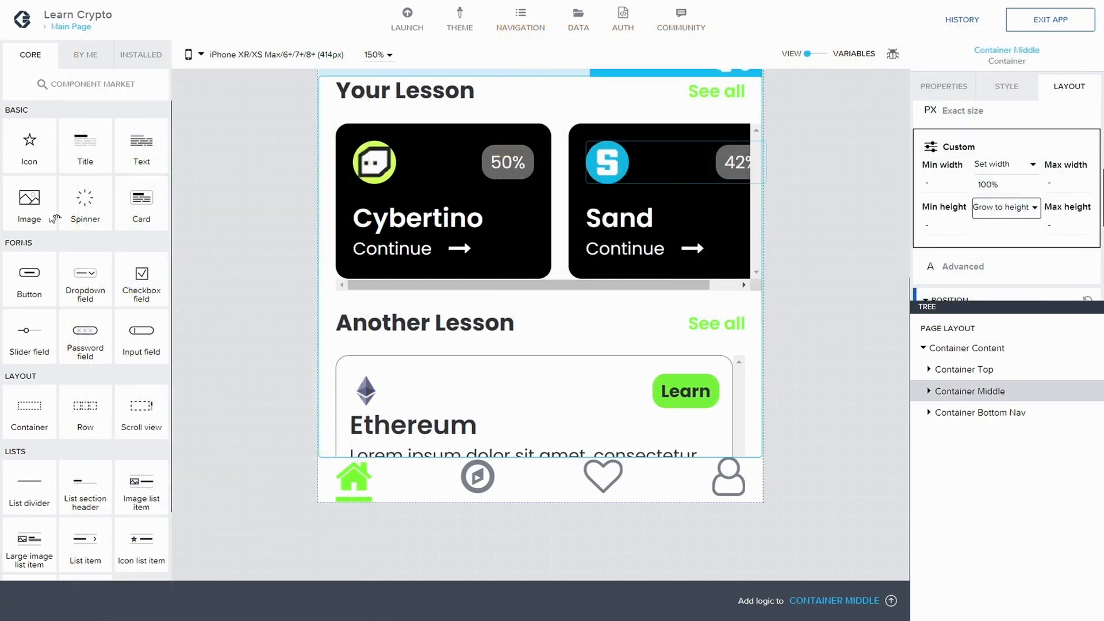
# Step: Set the height of Container Middle to Fit content and save the app
pyautogui.click(995, 212)
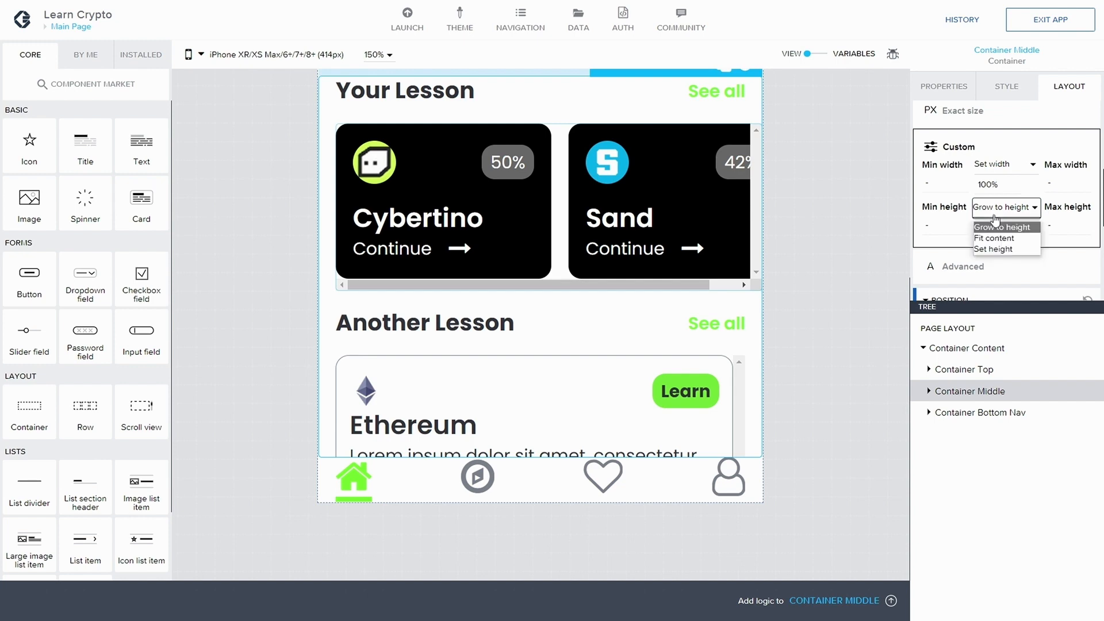
pyautogui.click(1003, 237)
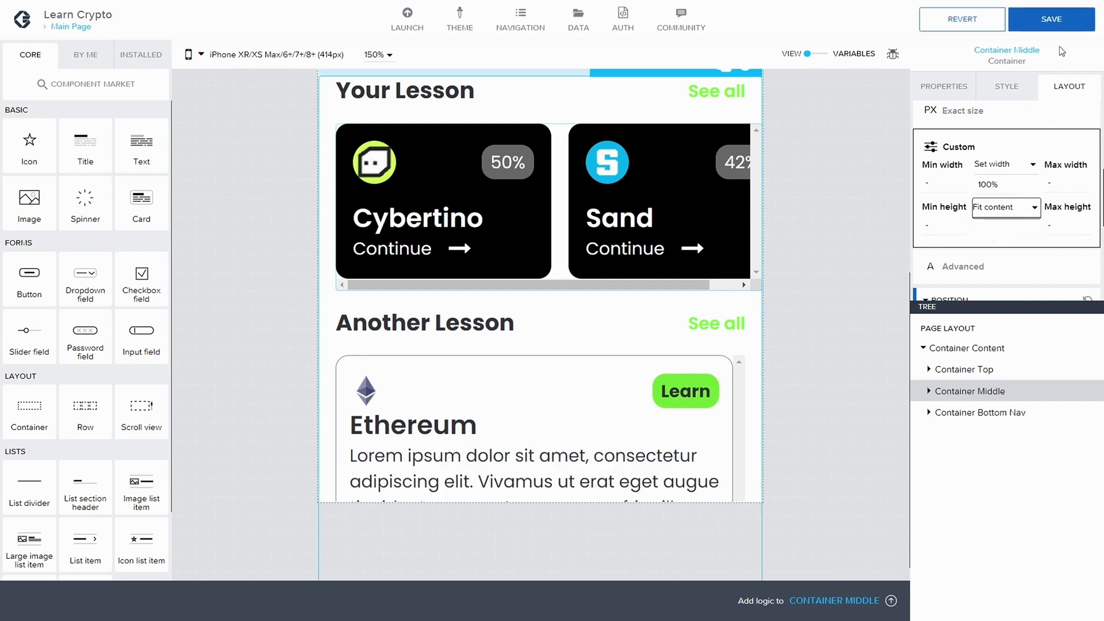
pyautogui.click(1058, 21)
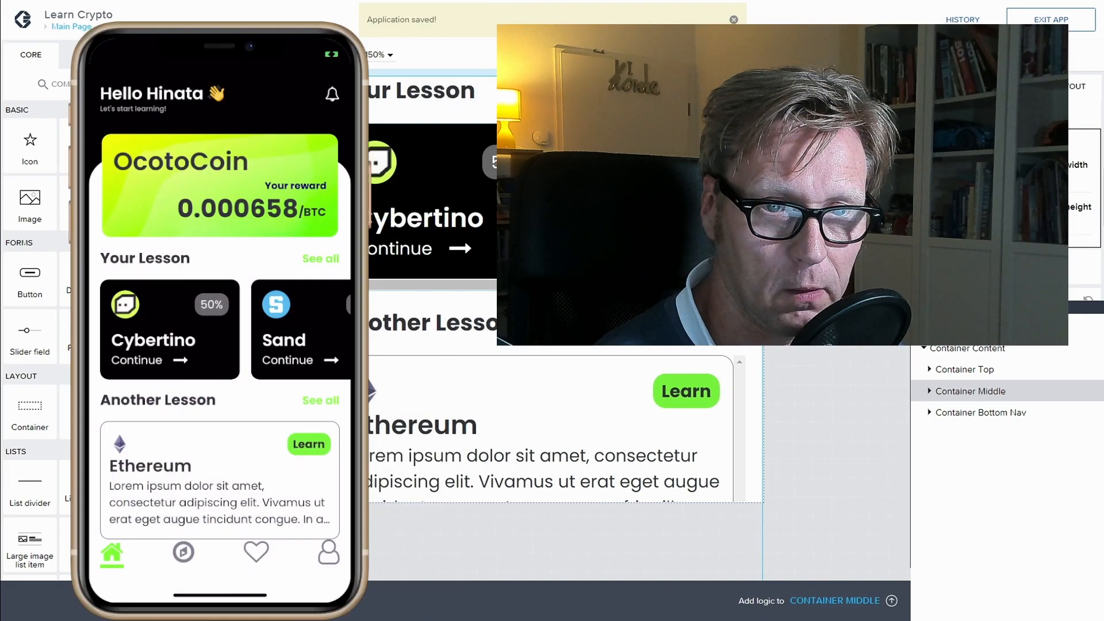
# Step: Set the top gap of Container Bottom Nav to S 8px and save the app
pyautogui.moveTo(739, 4)
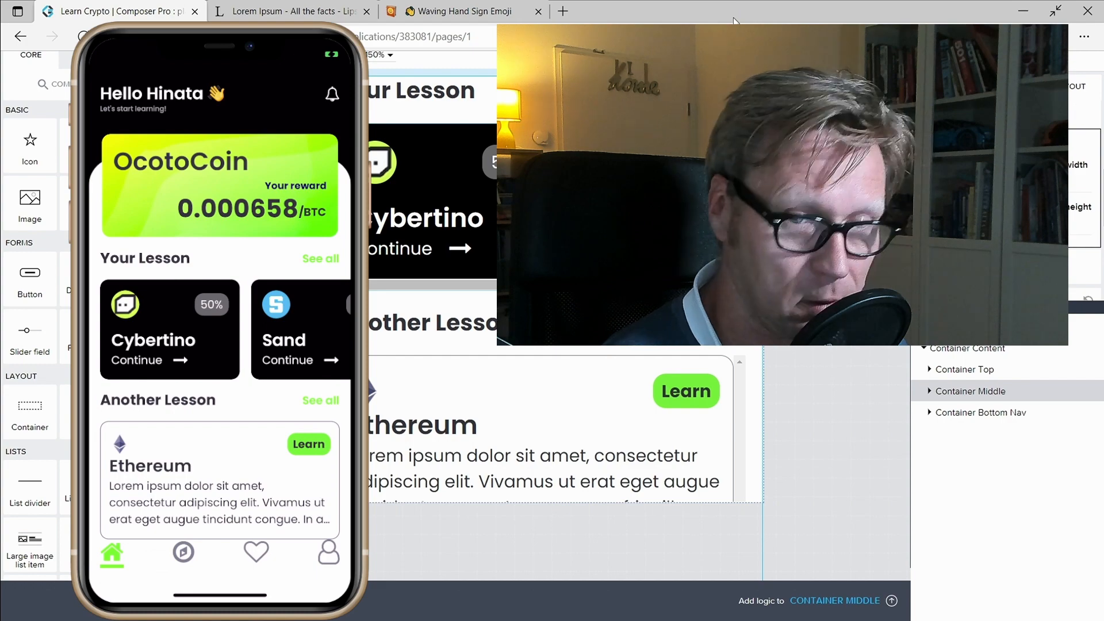
pyautogui.click(983, 412)
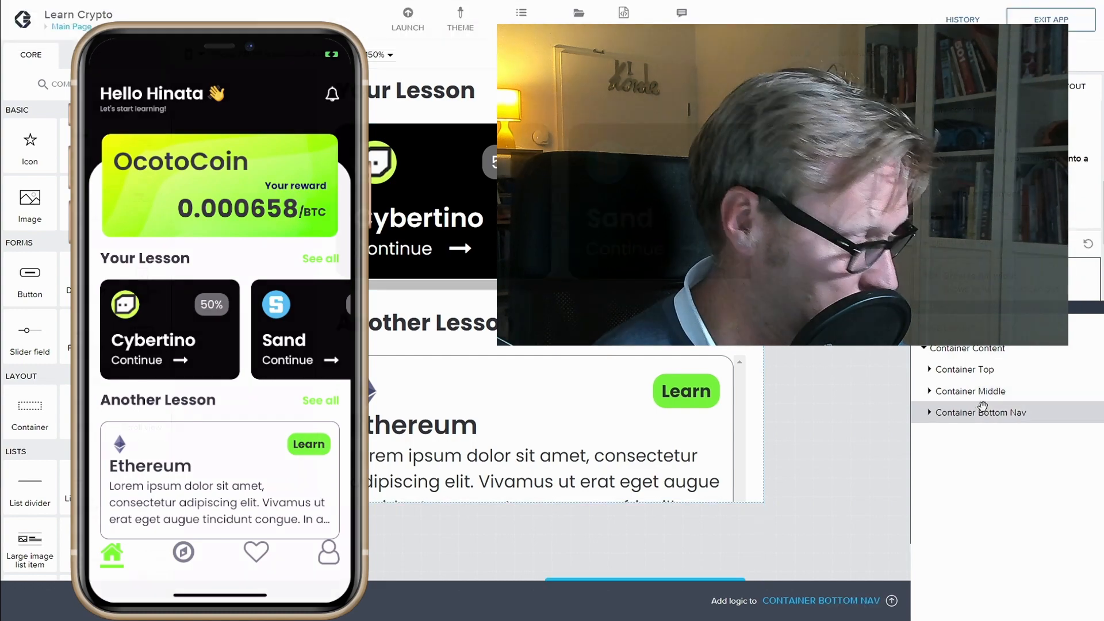
pyautogui.scroll(4, 998, 191)
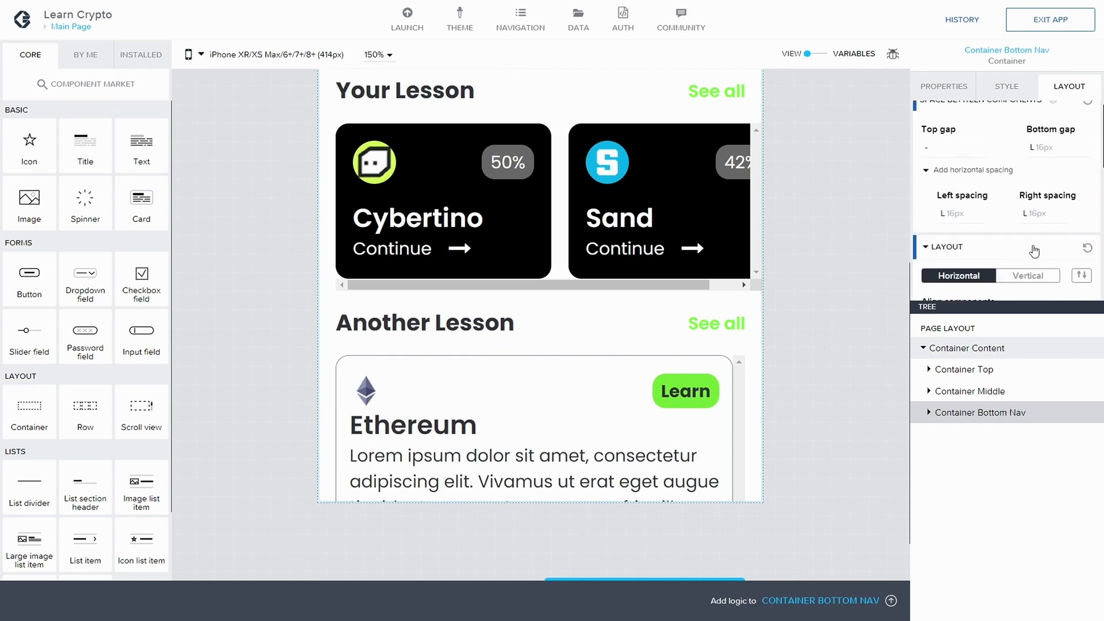
pyautogui.click(952, 148)
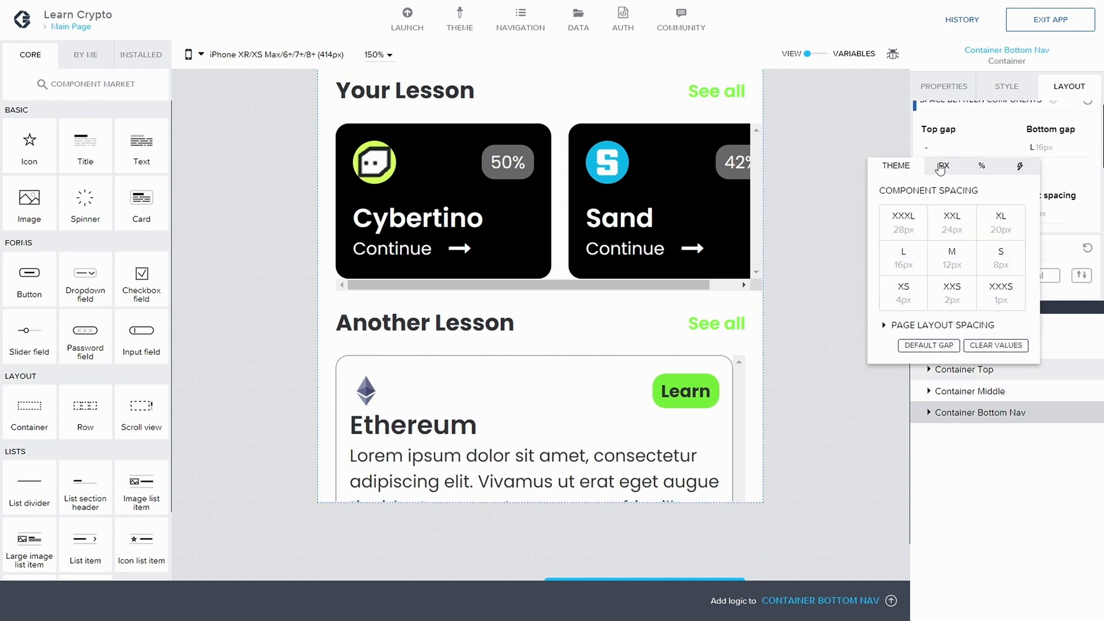
pyautogui.click(1004, 265)
pyautogui.click(1036, 19)
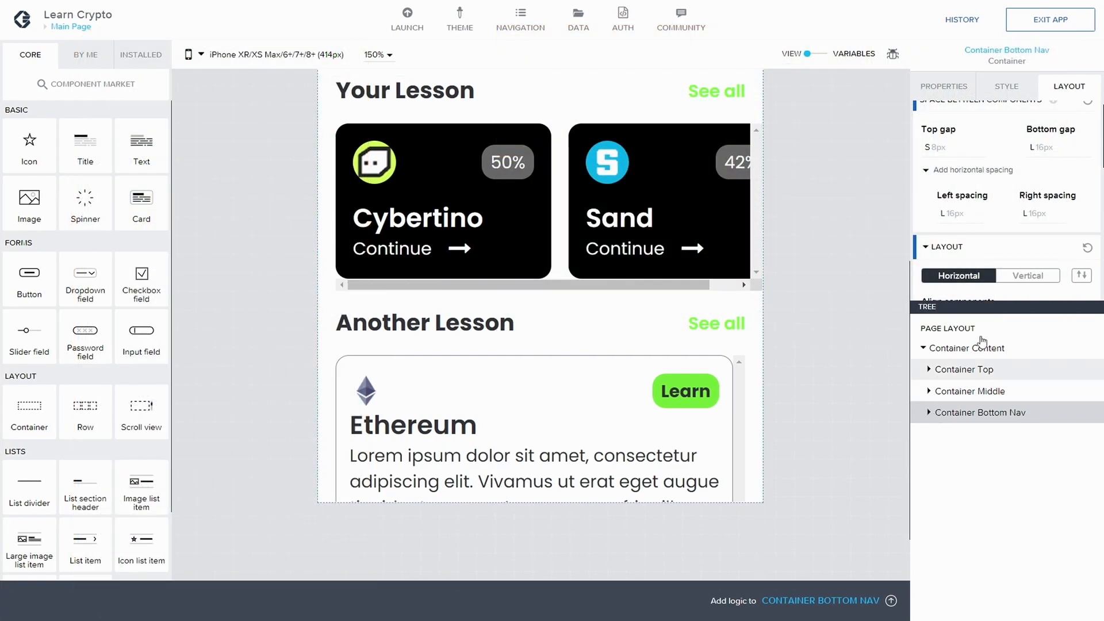
# Step: Set the left and right spacing of Container Bottom Nav to XXL 24px and save the app
pyautogui.click(929, 413)
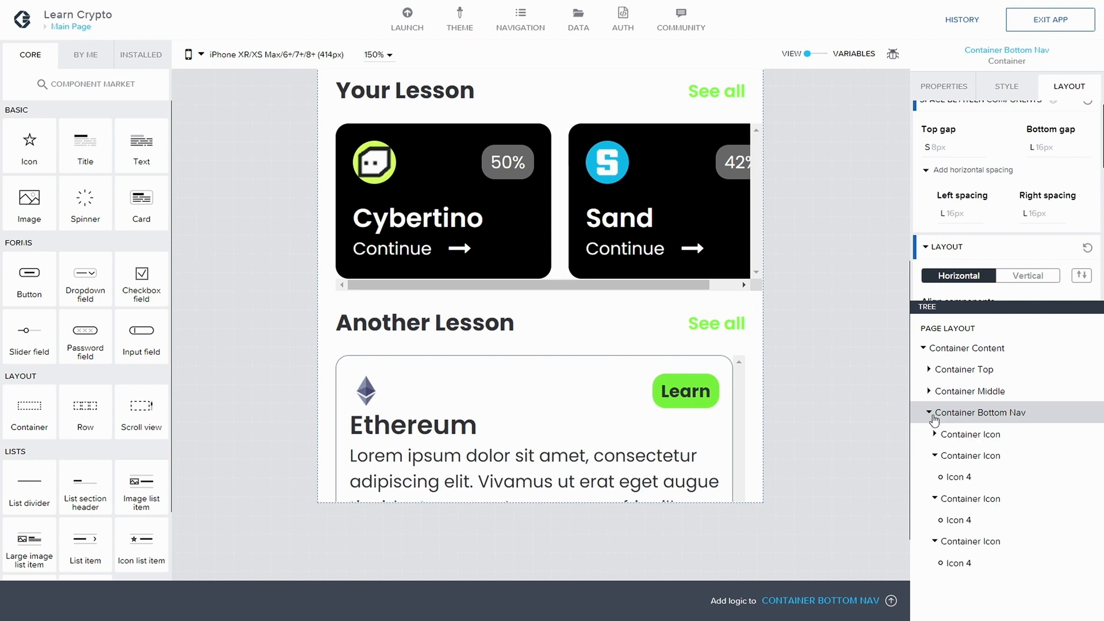
pyautogui.click(956, 436)
pyautogui.click(978, 411)
pyautogui.click(955, 215)
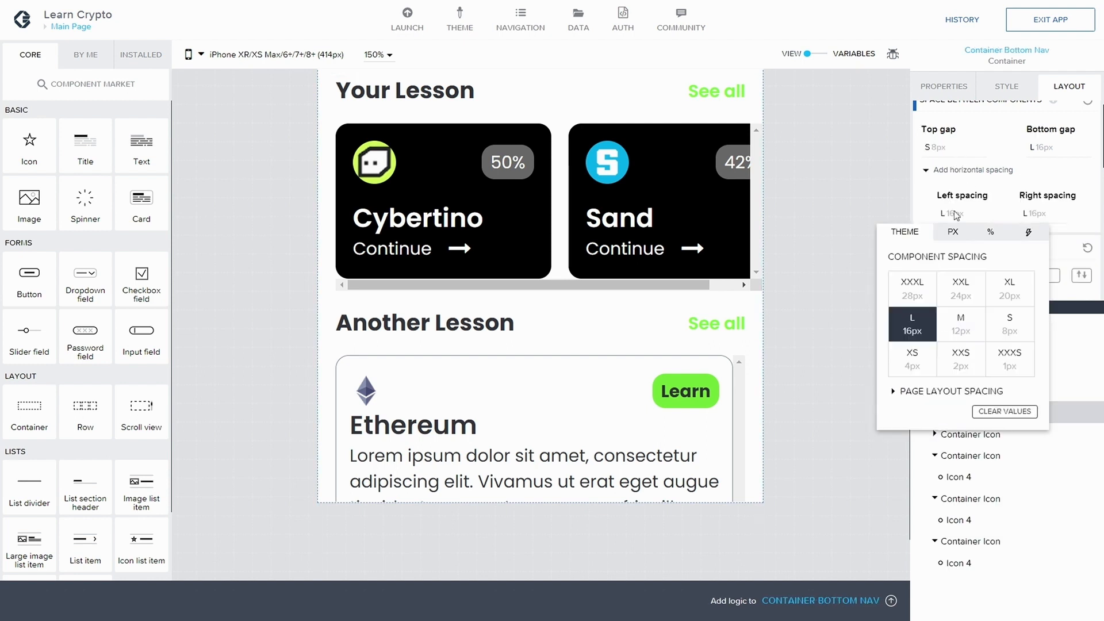
pyautogui.click(962, 296)
pyautogui.click(1035, 214)
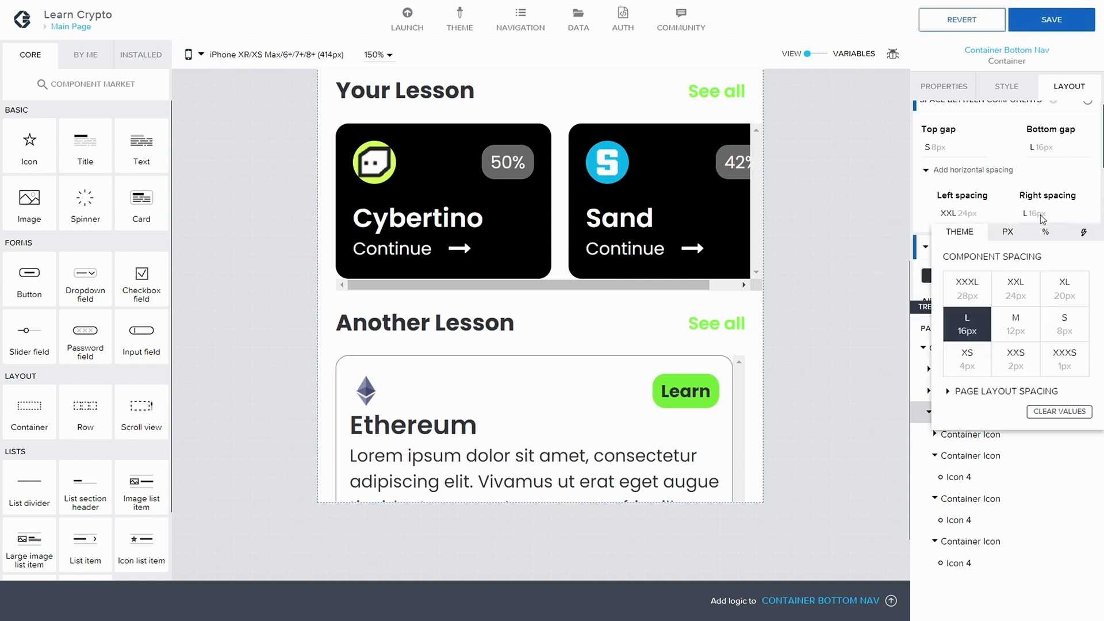
pyautogui.click(1014, 295)
pyautogui.click(1051, 22)
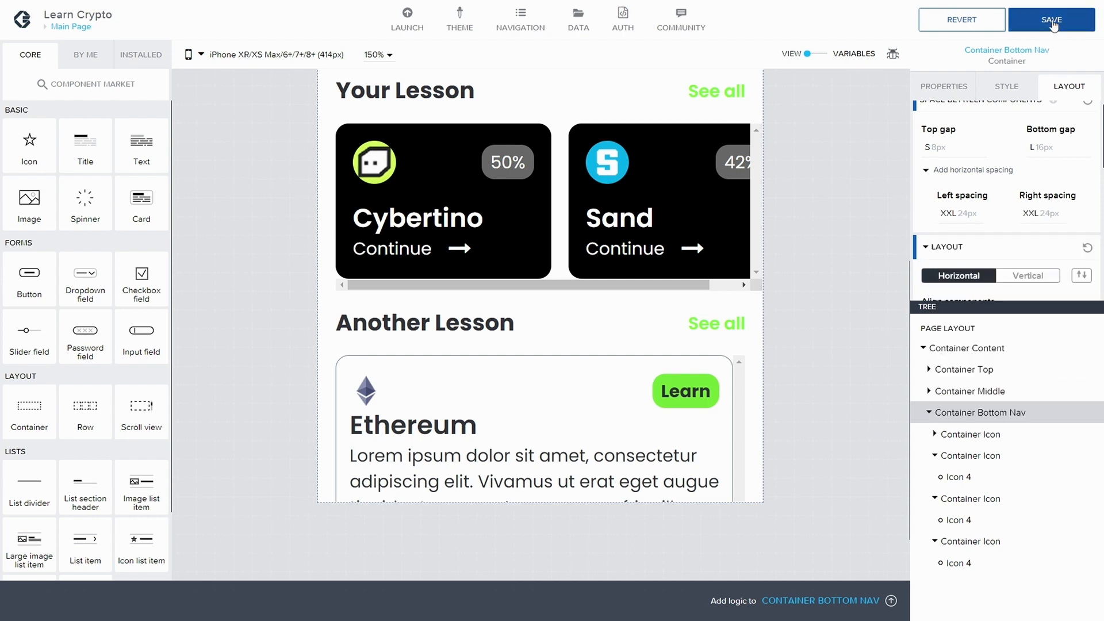